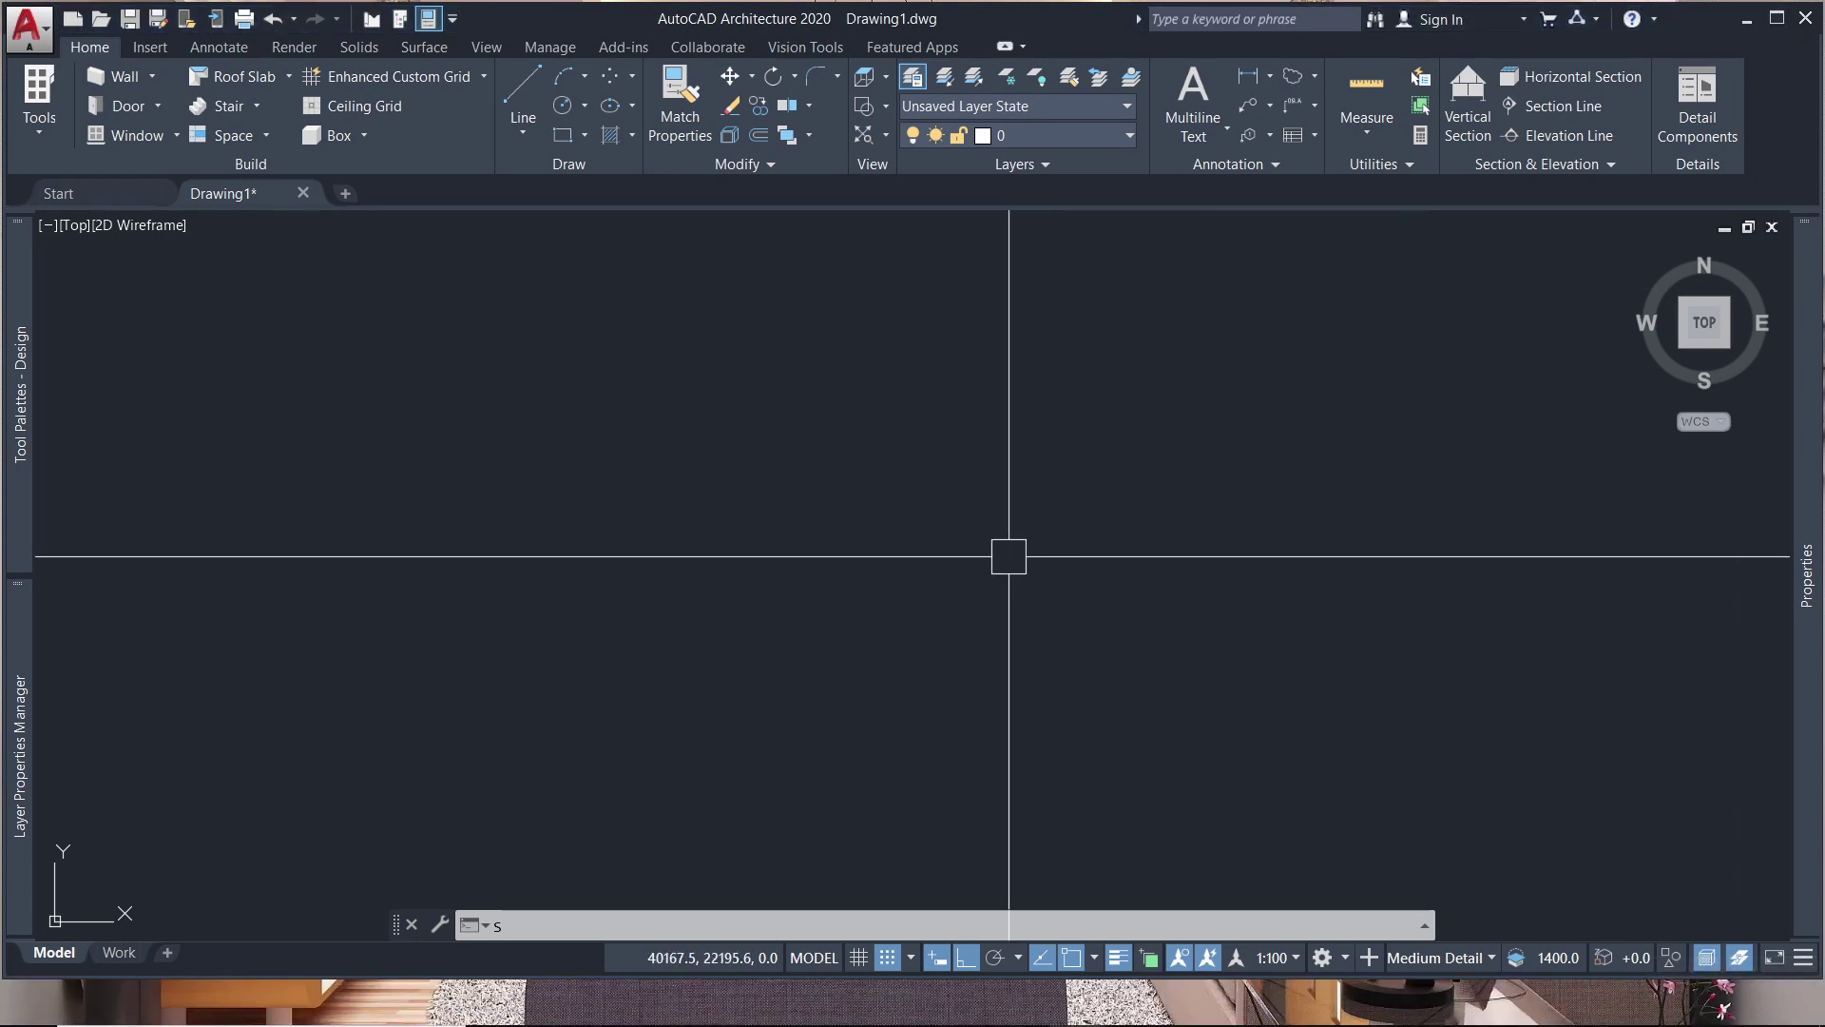
Maximize the AutoCAD Architecture window so the drawing area fills the screen.
{"action": "left_click", "coordinate": [1776, 19]}
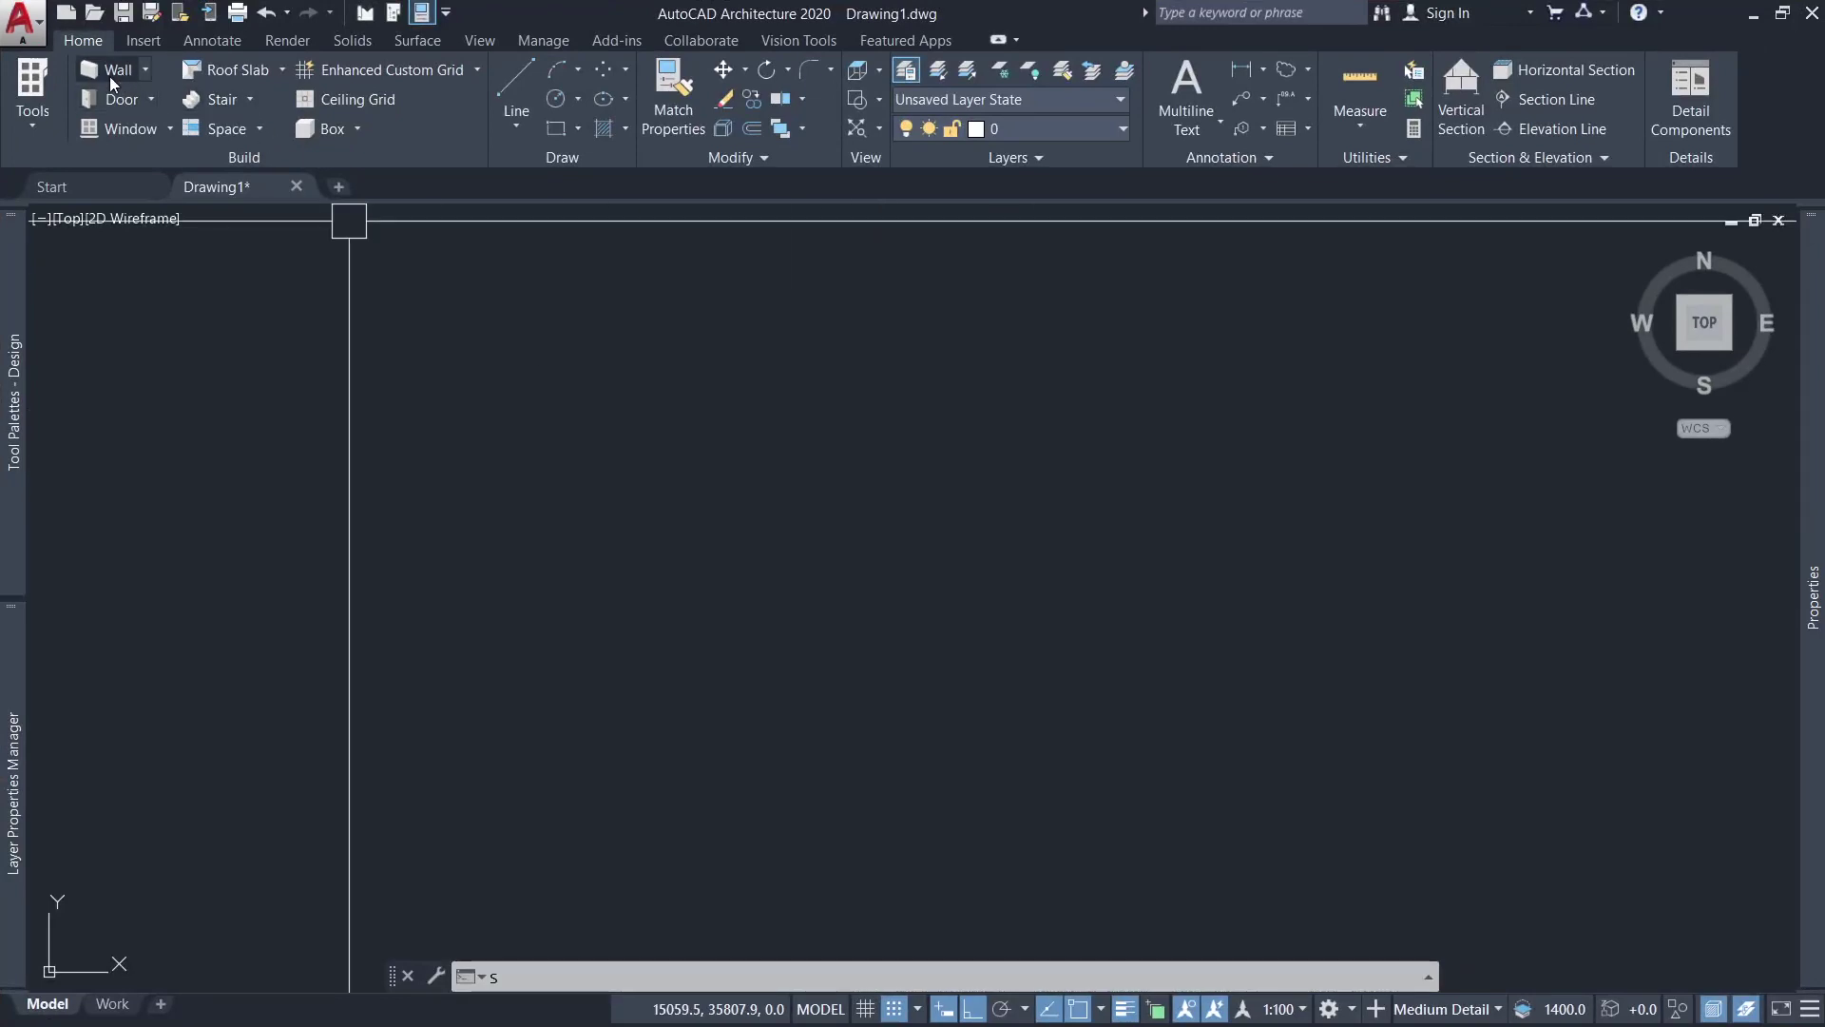
Start a Standard wall from the Wall dropdown, abandoning a first unfinished attempt.
{"action": "left_click", "coordinate": [147, 70]}
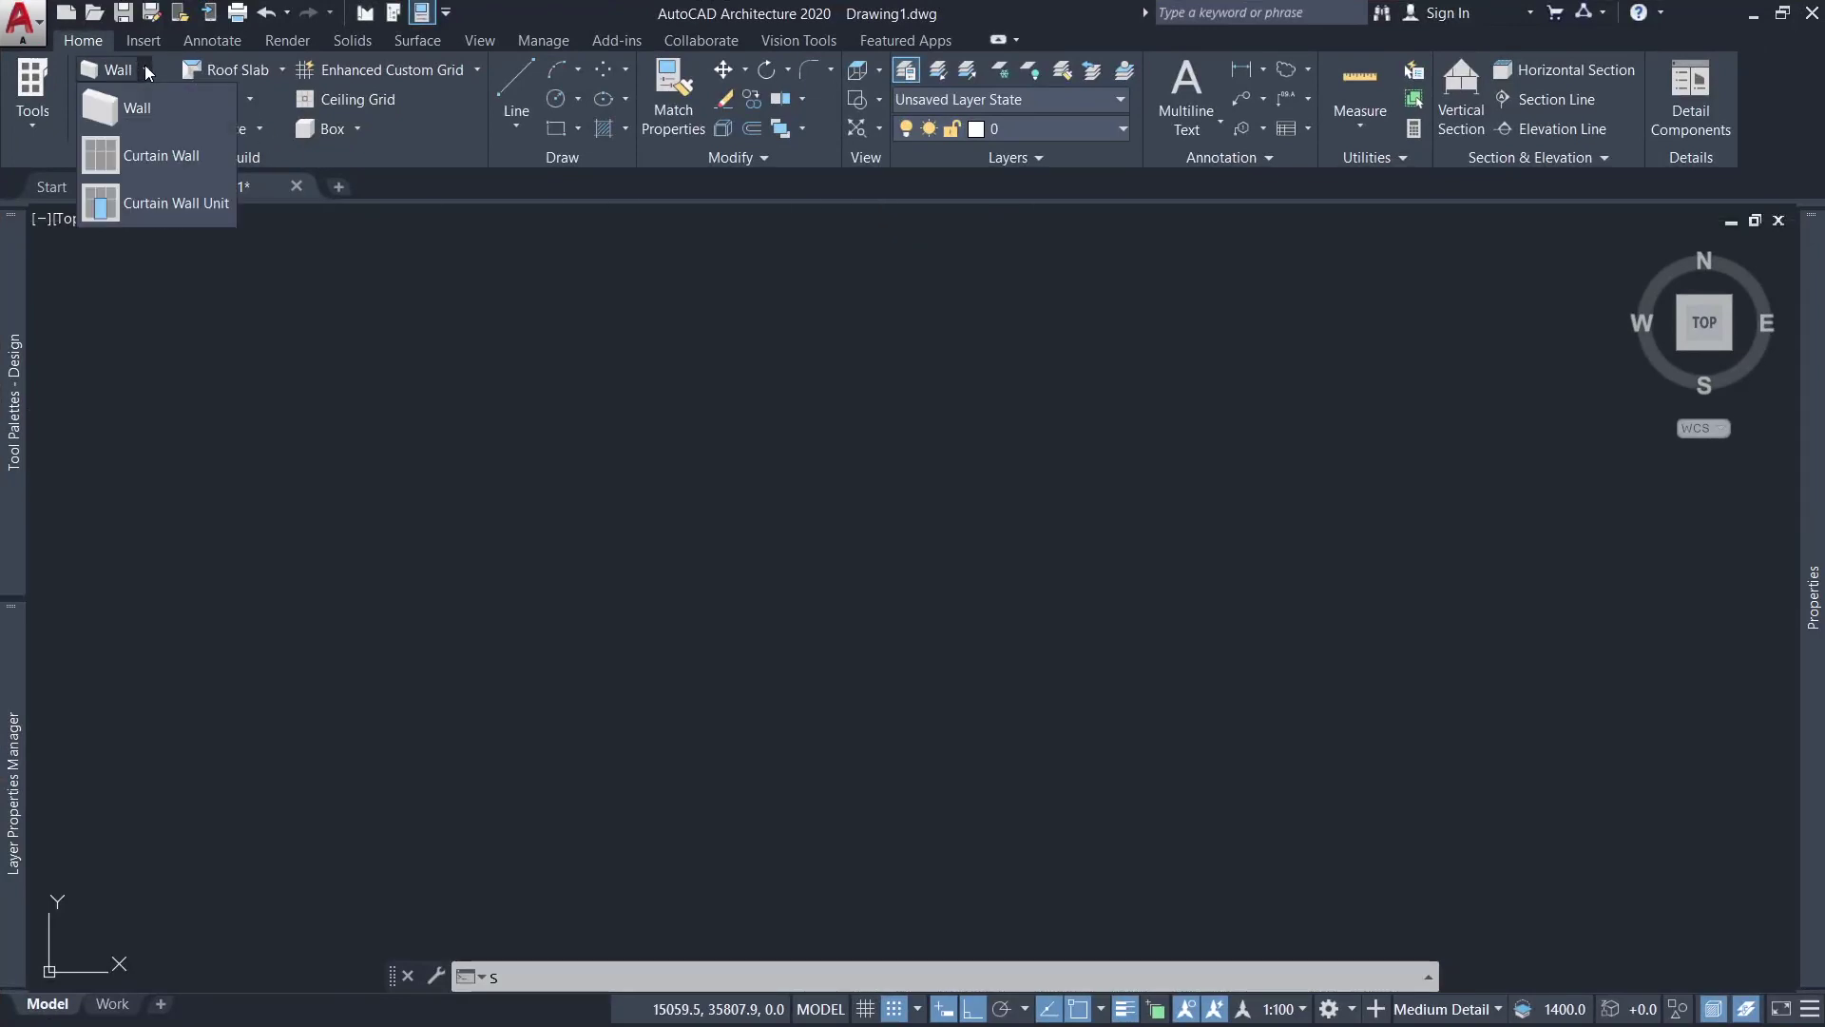
{"action": "left_click", "coordinate": [118, 72]}
{"action": "mouse_move", "coordinate": [13, 403]}
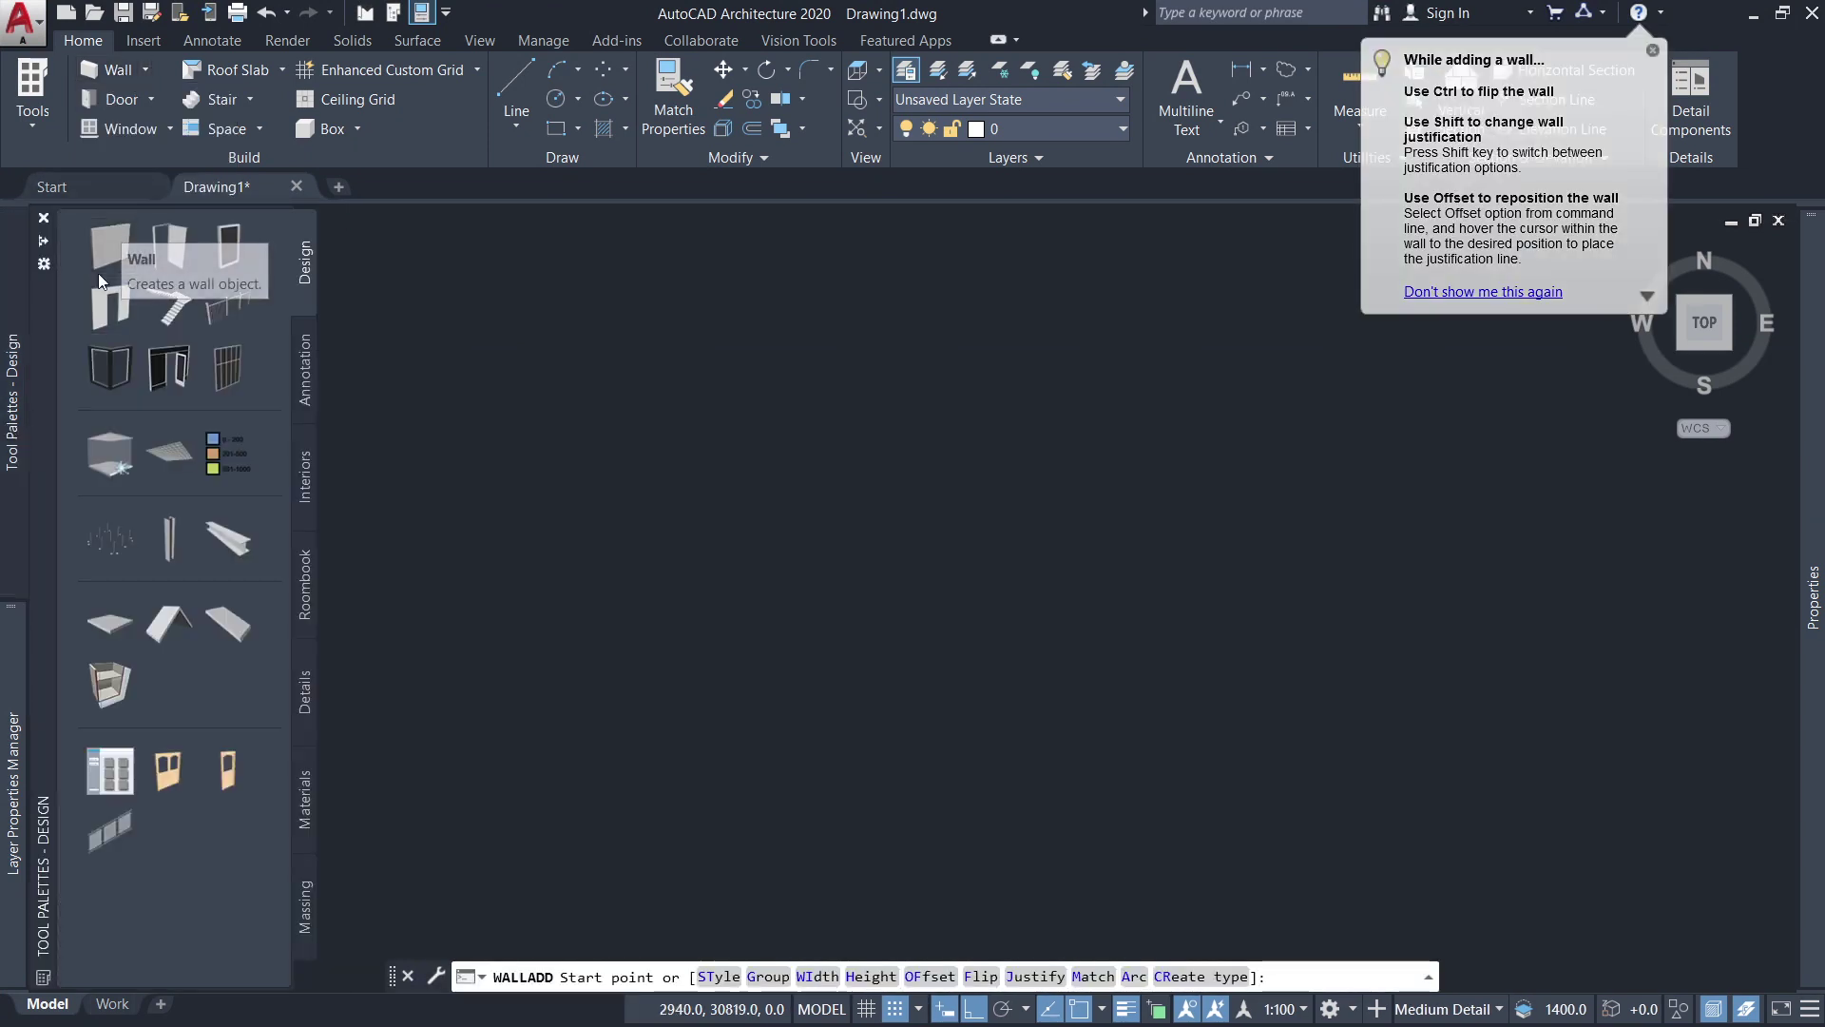
{"action": "left_click", "coordinate": [146, 68]}
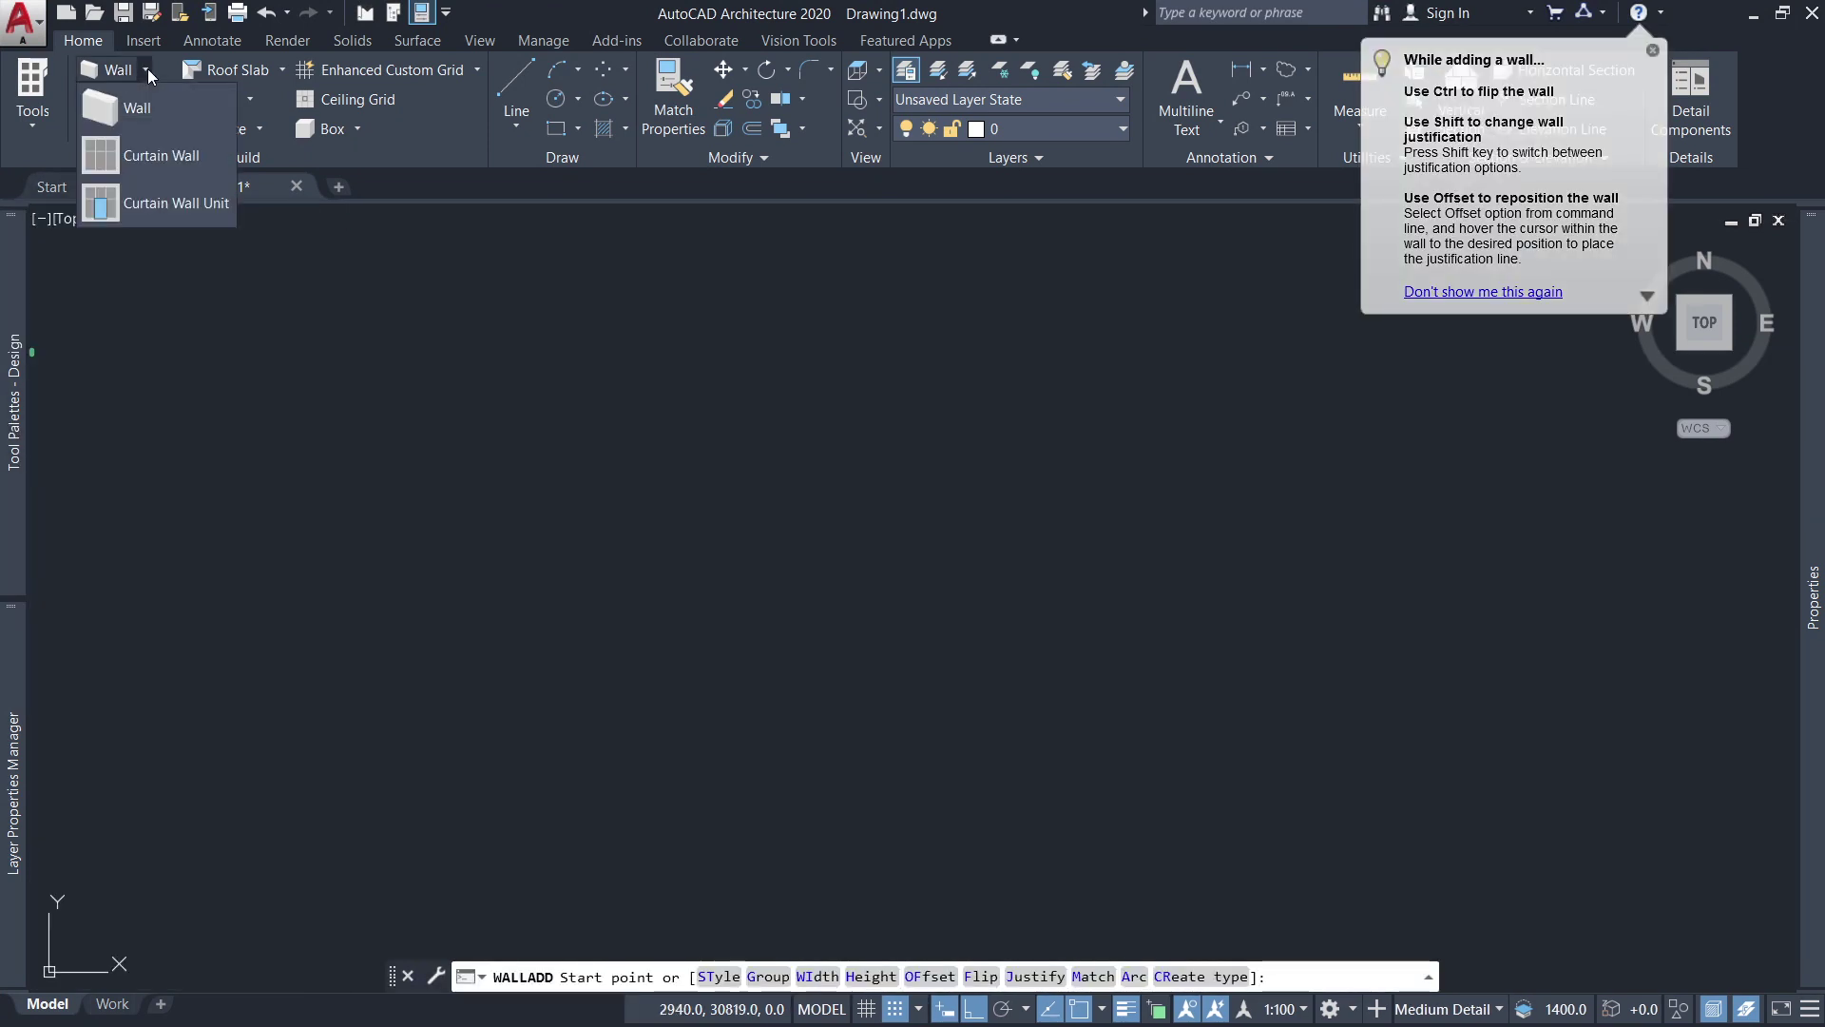
{"action": "left_click", "coordinate": [136, 108]}
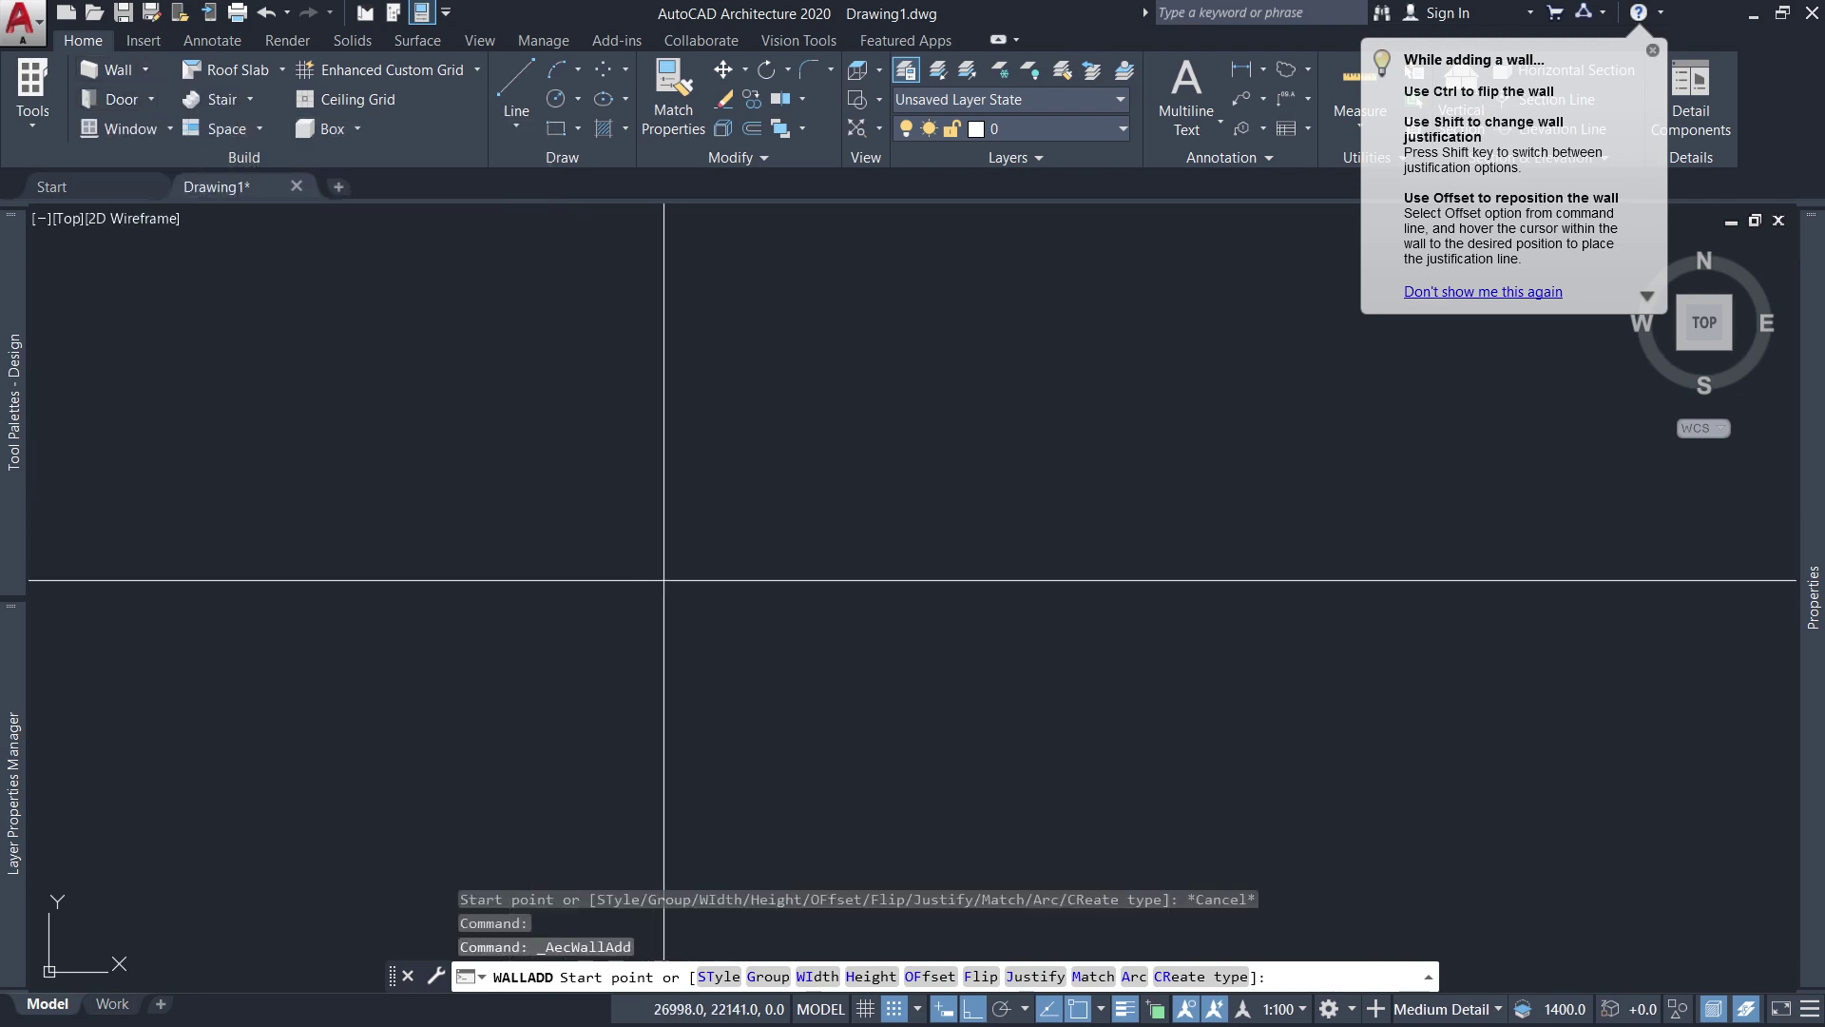
{"action": "left_click", "coordinate": [651, 757]}
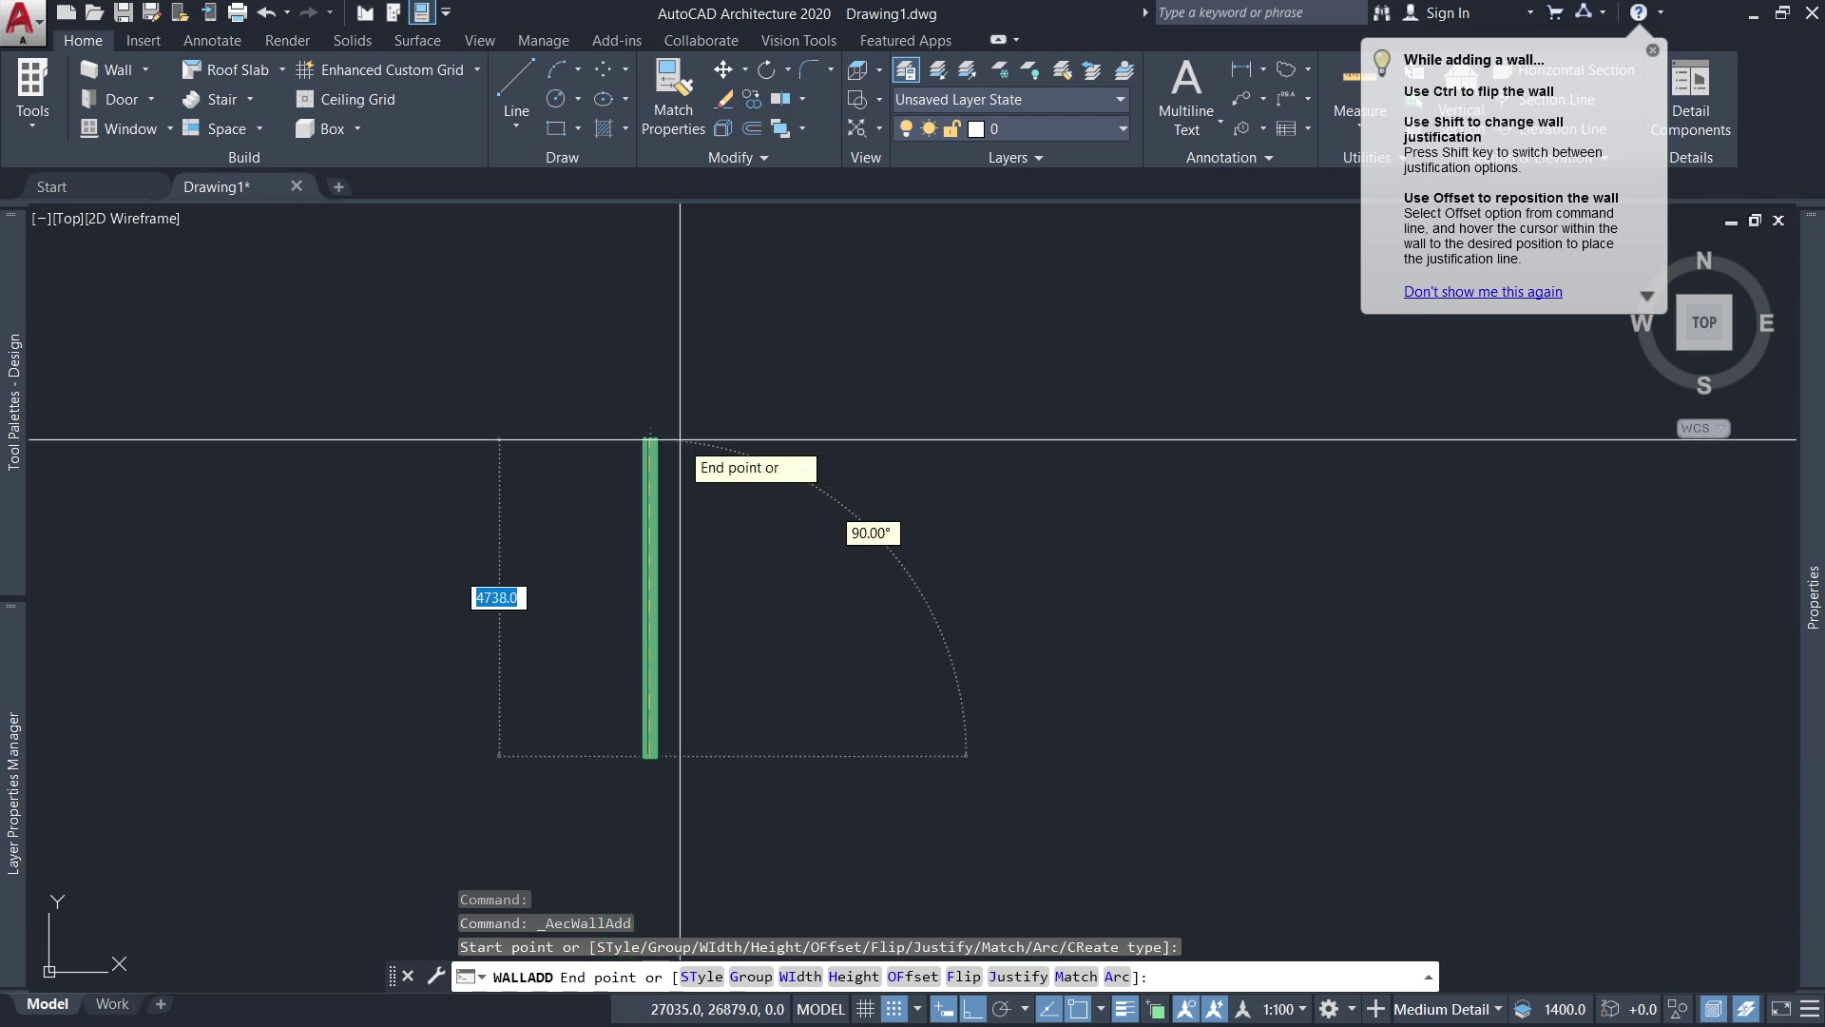
{"action": "key", "text": "Escape"}
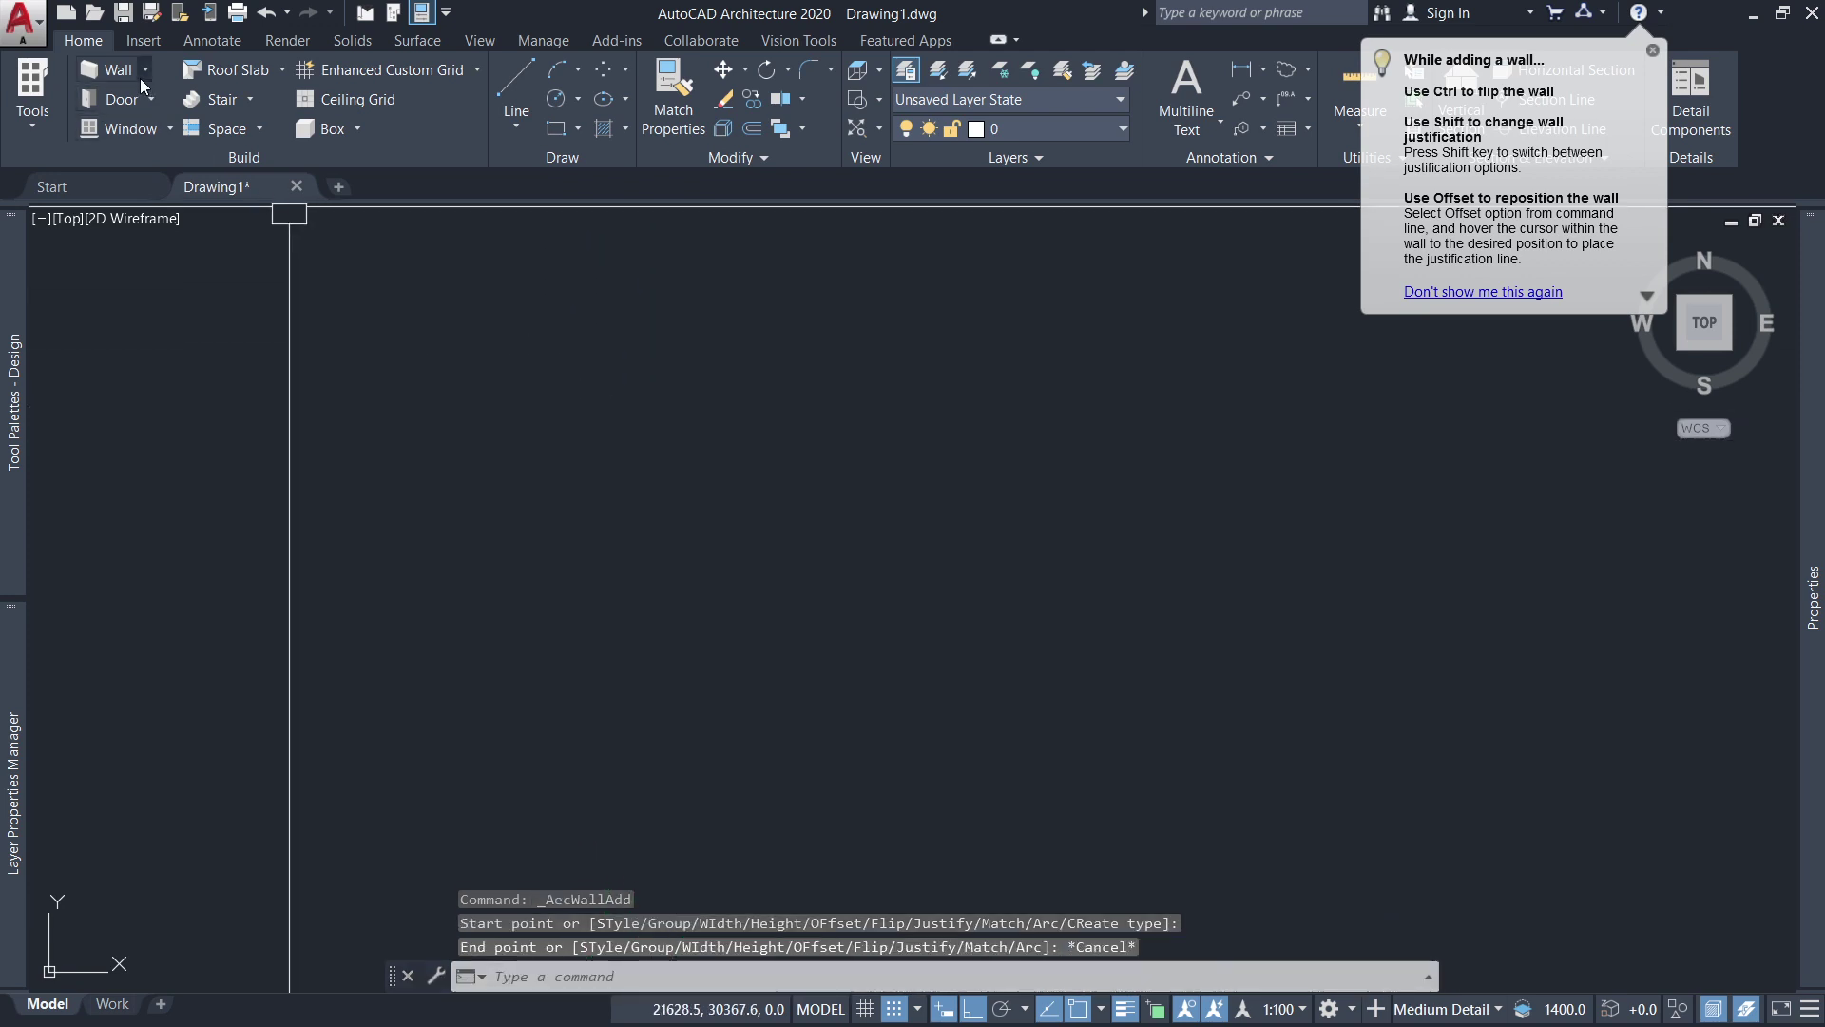
{"action": "left_click", "coordinate": [140, 73]}
{"action": "left_click", "coordinate": [152, 101]}
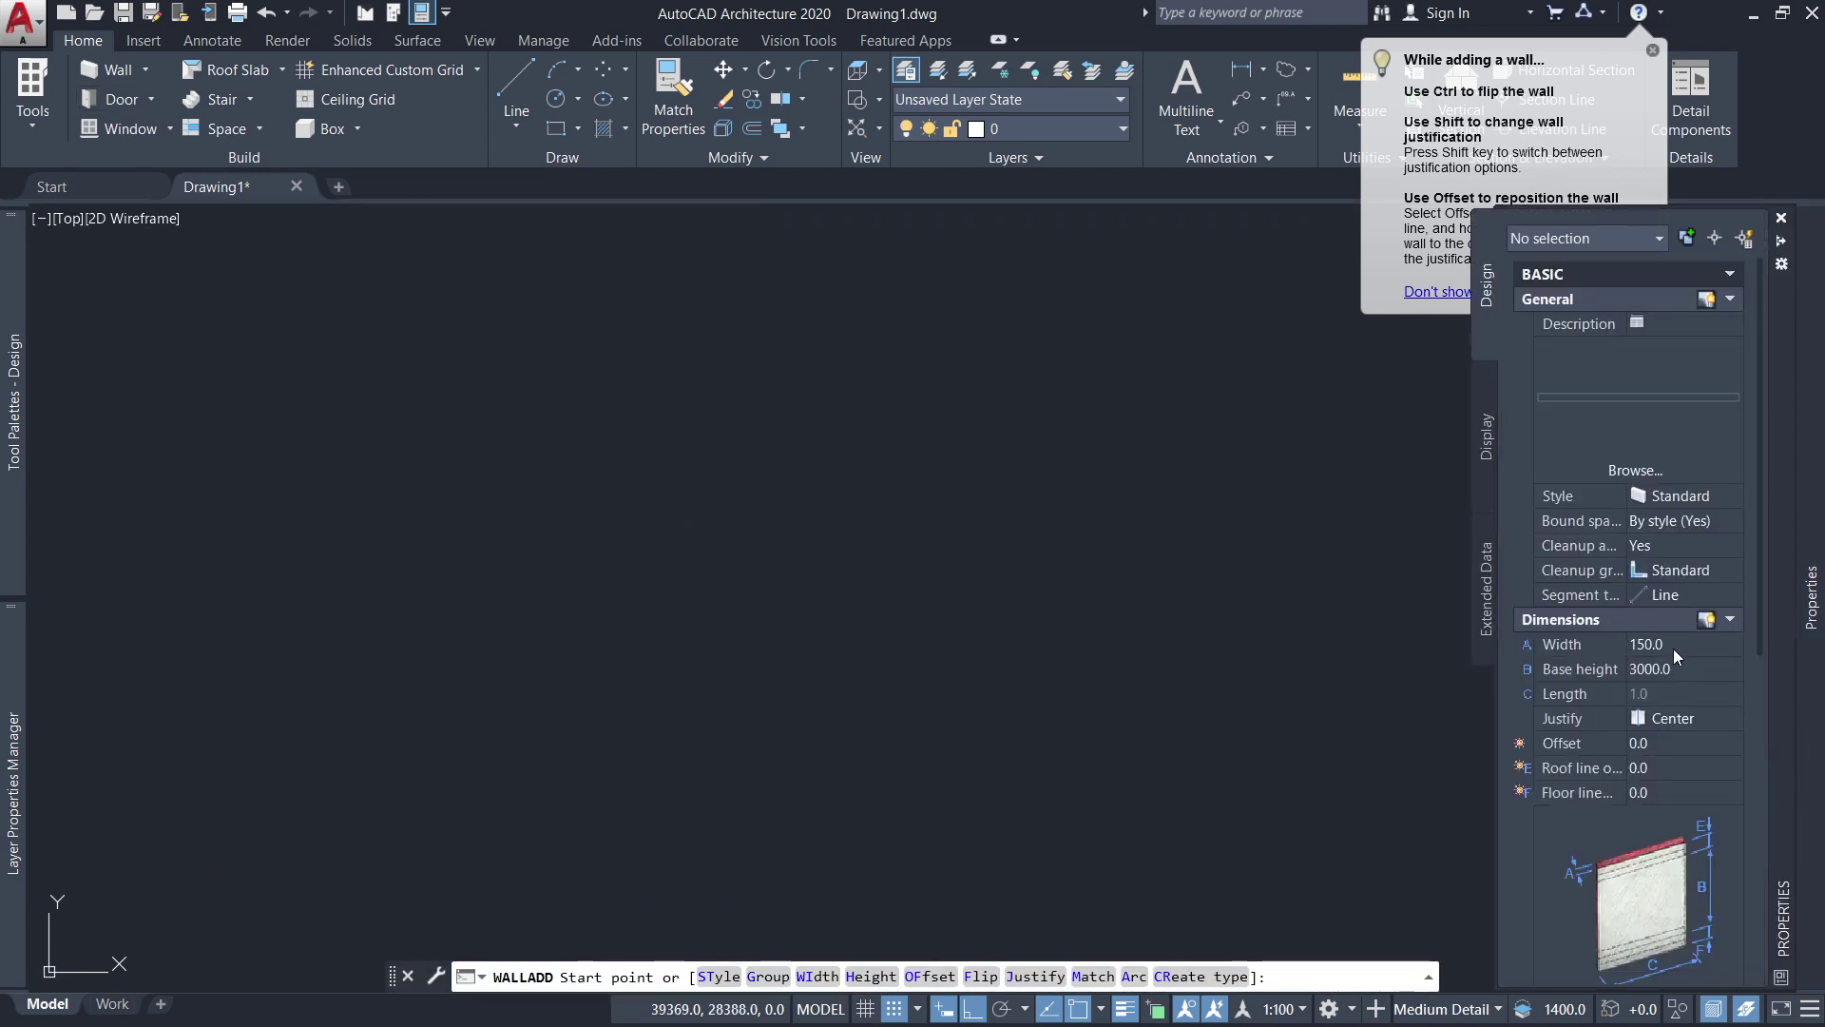
Give the new walls width 150, base height 3000 and Center justification.
{"action": "left_click", "coordinate": [1673, 648]}
{"action": "type", "text": "150"}
{"action": "left_click", "coordinate": [1671, 672]}
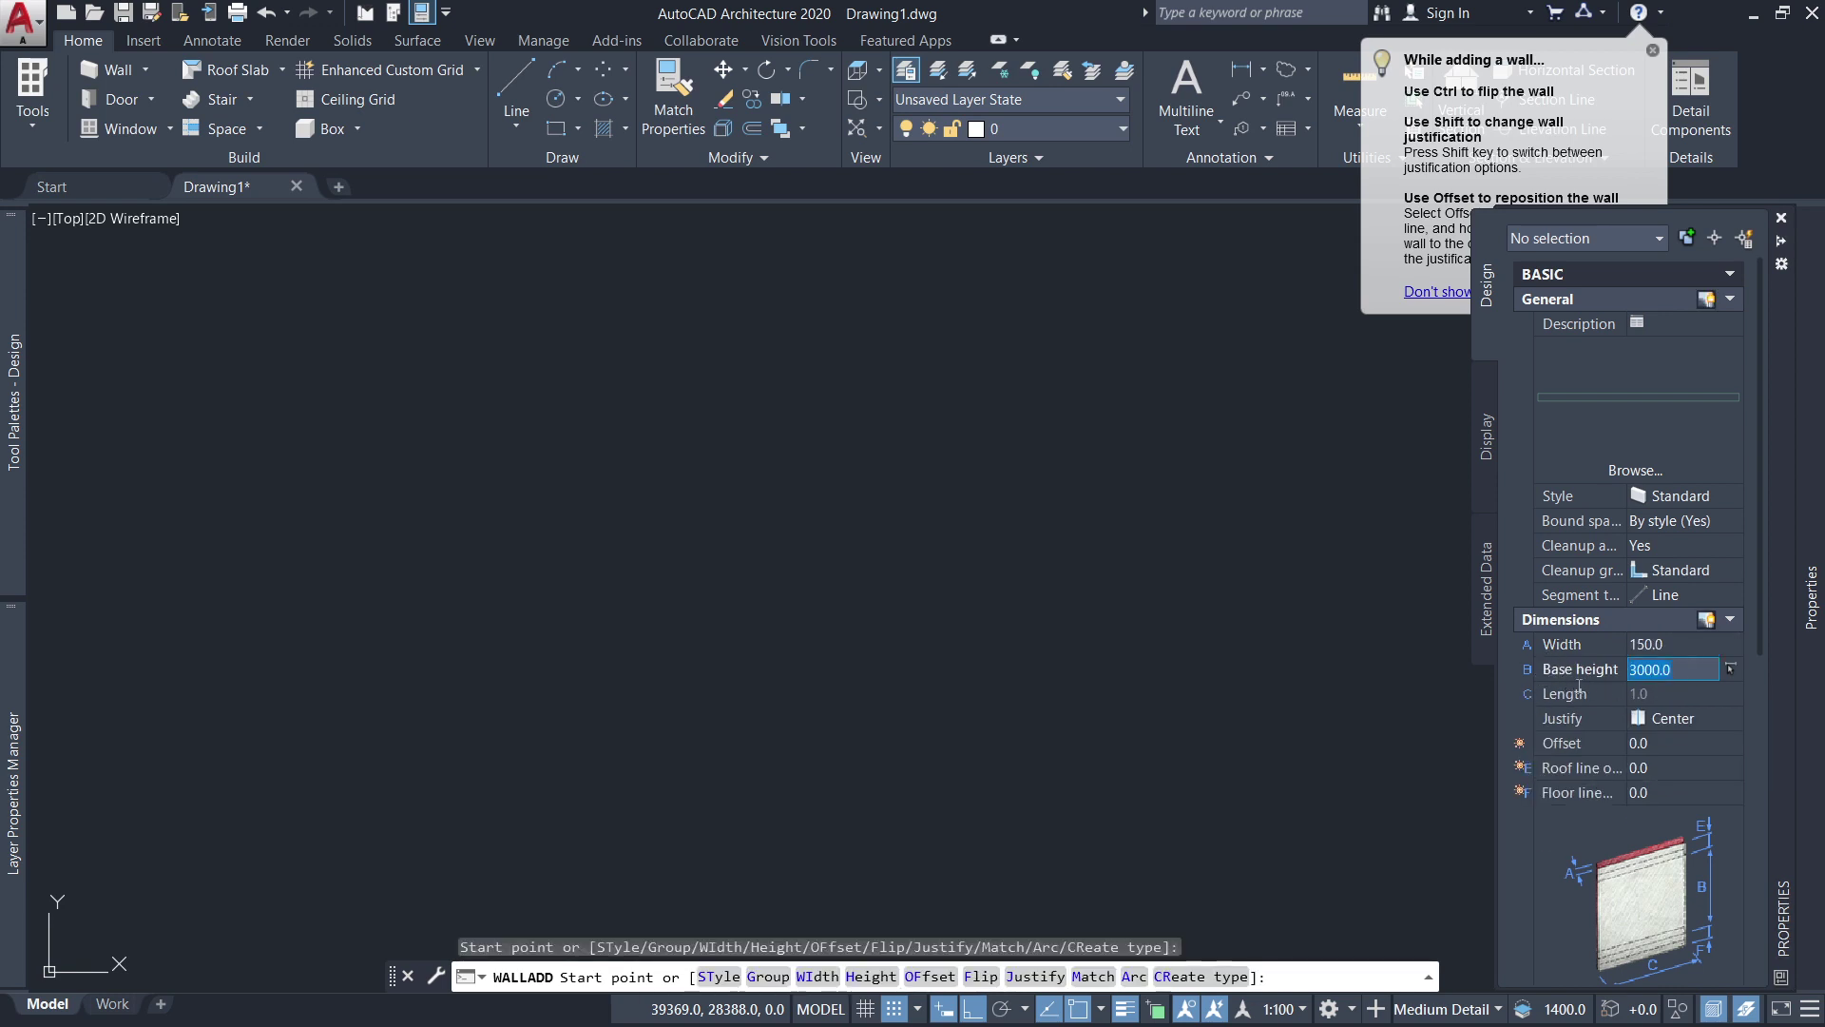
{"action": "type", "text": "3000"}
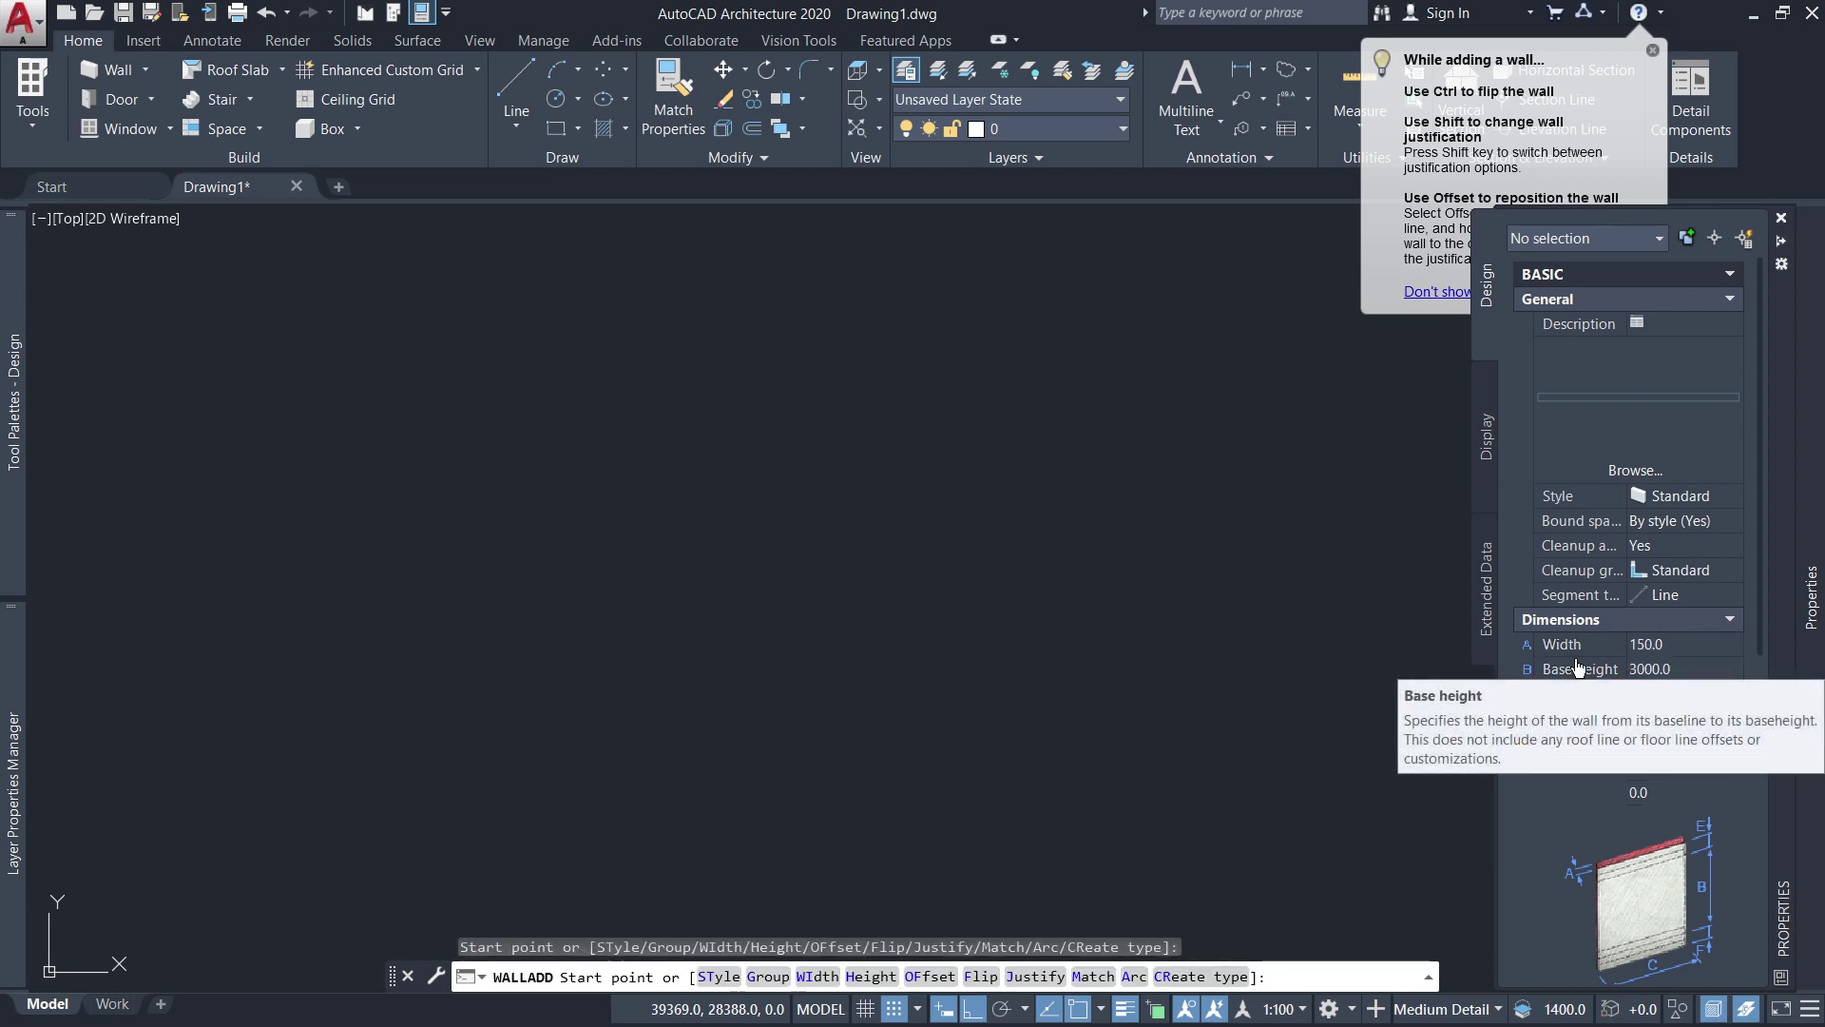
{"action": "key", "text": "Return"}
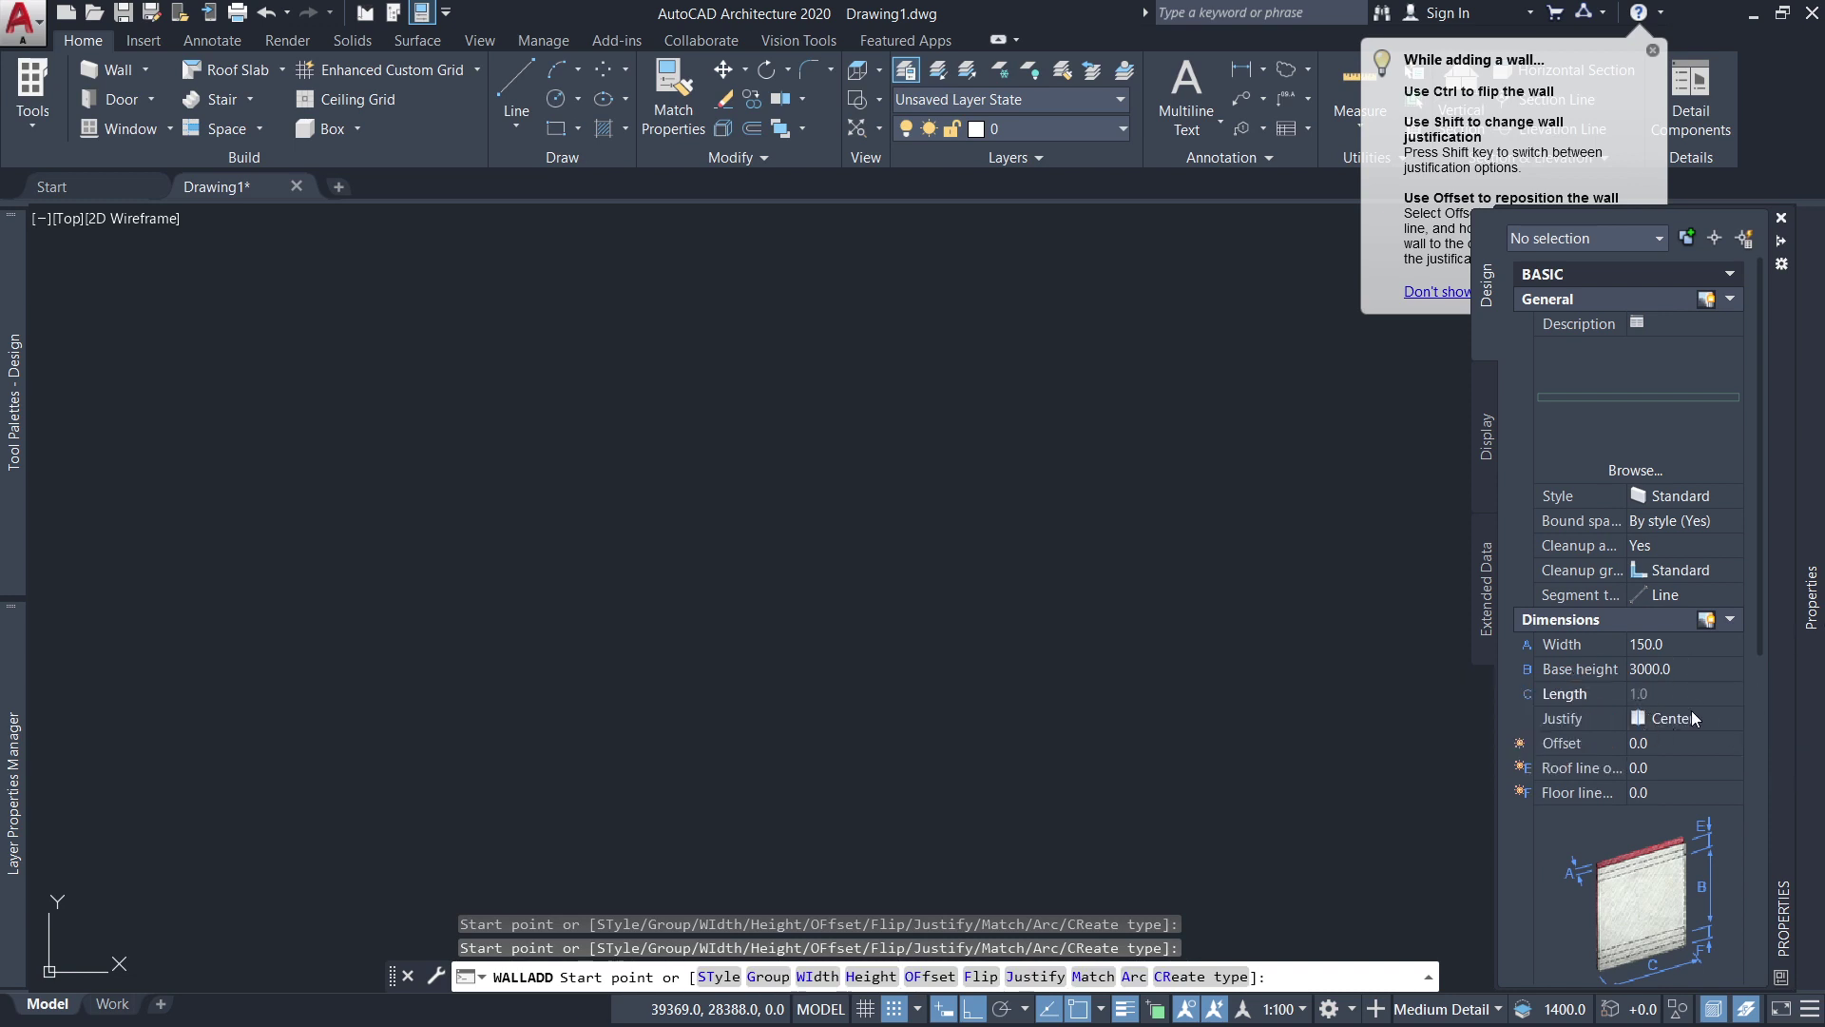
{"action": "left_click", "coordinate": [1694, 718]}
{"action": "left_click", "coordinate": [1722, 718]}
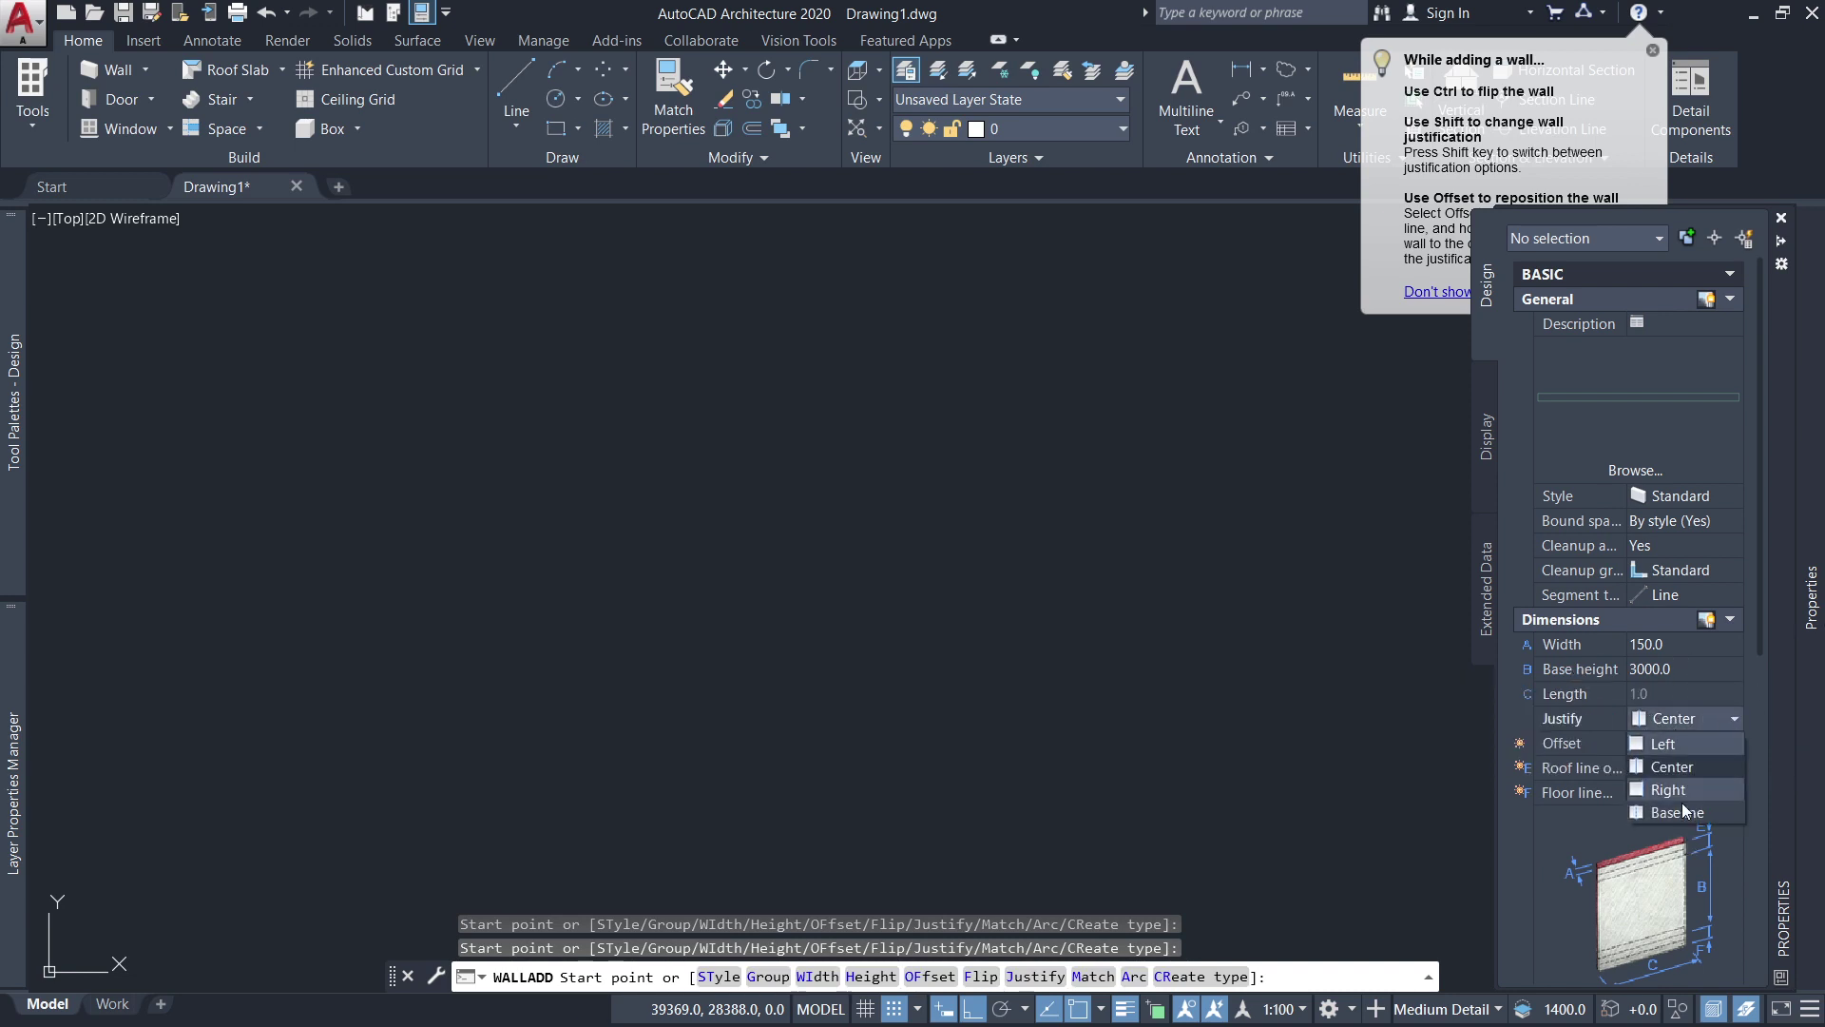
{"action": "left_click", "coordinate": [1686, 764]}
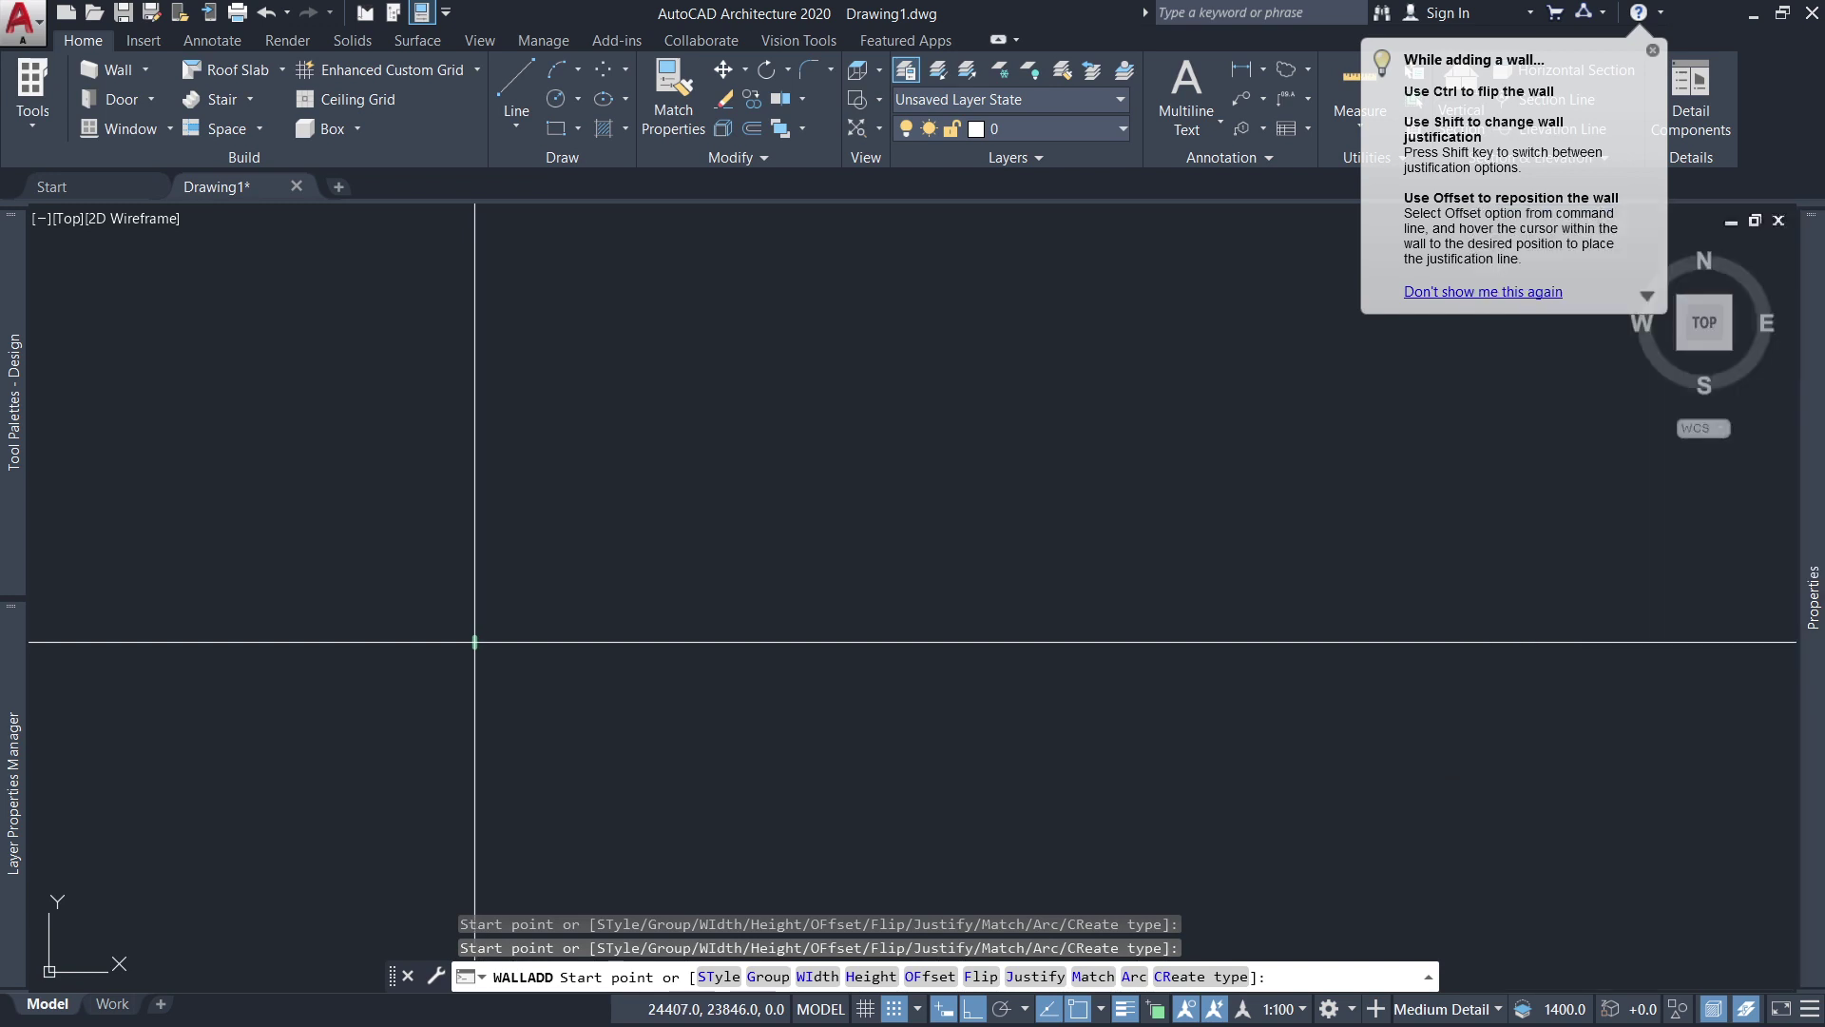
Draw a vertical left wall joined to a horizontal top wall as an L.
{"action": "left_click", "coordinate": [630, 813]}
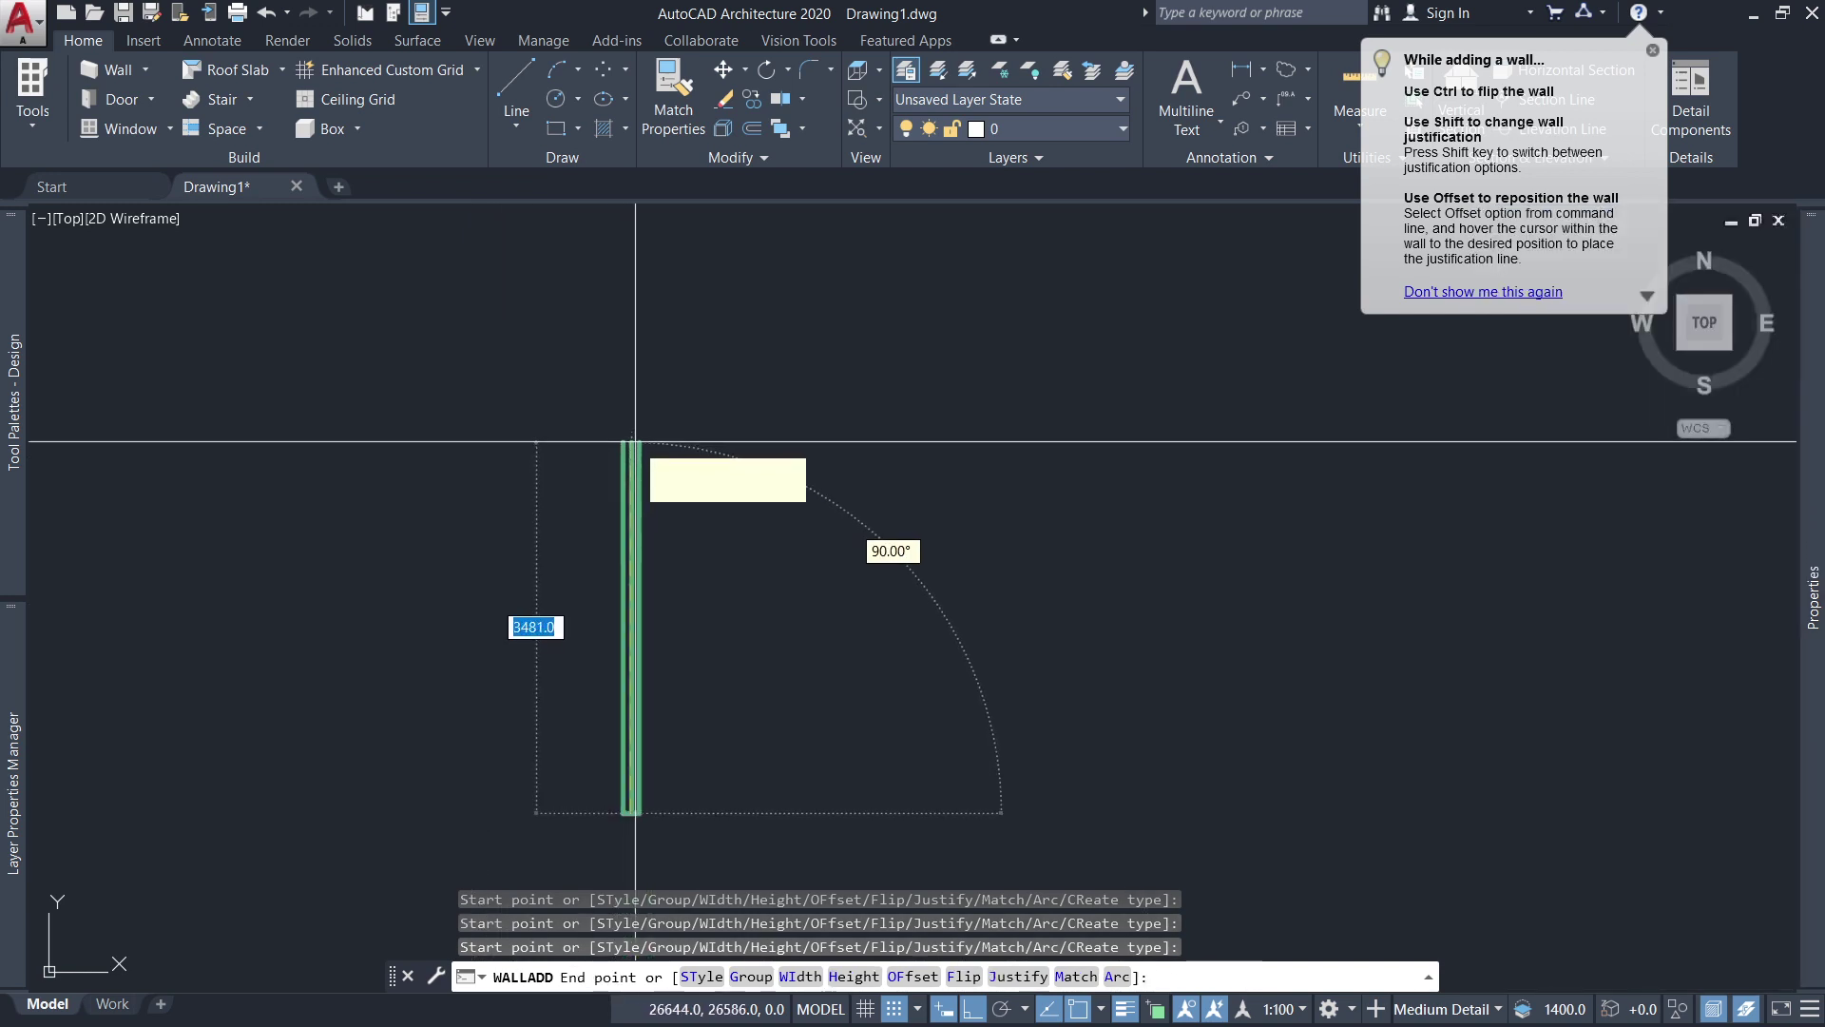
{"action": "left_click", "coordinate": [635, 441]}
{"action": "left_click", "coordinate": [934, 441]}
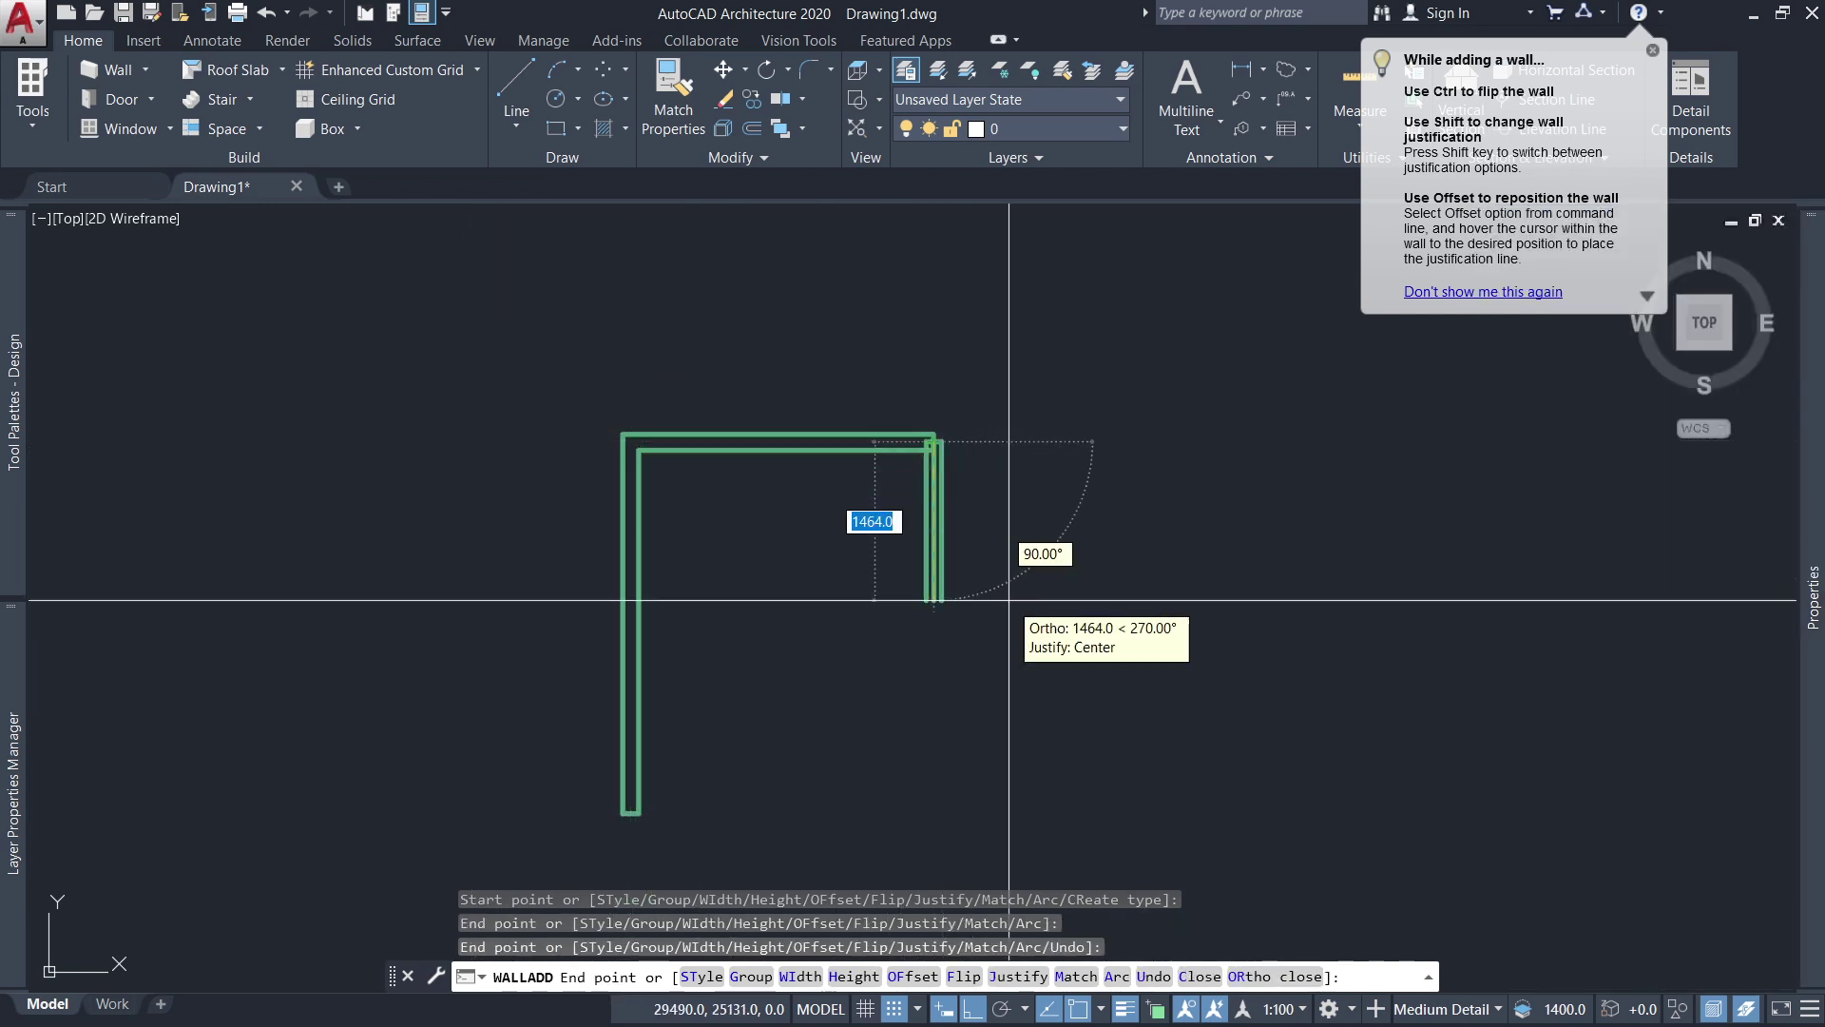
{"action": "key", "text": "Escape"}
Start the Offset command with the O alias.
{"action": "scroll", "coordinate": [713, 548], "scroll_direction": "up", "scroll_amount": 2}
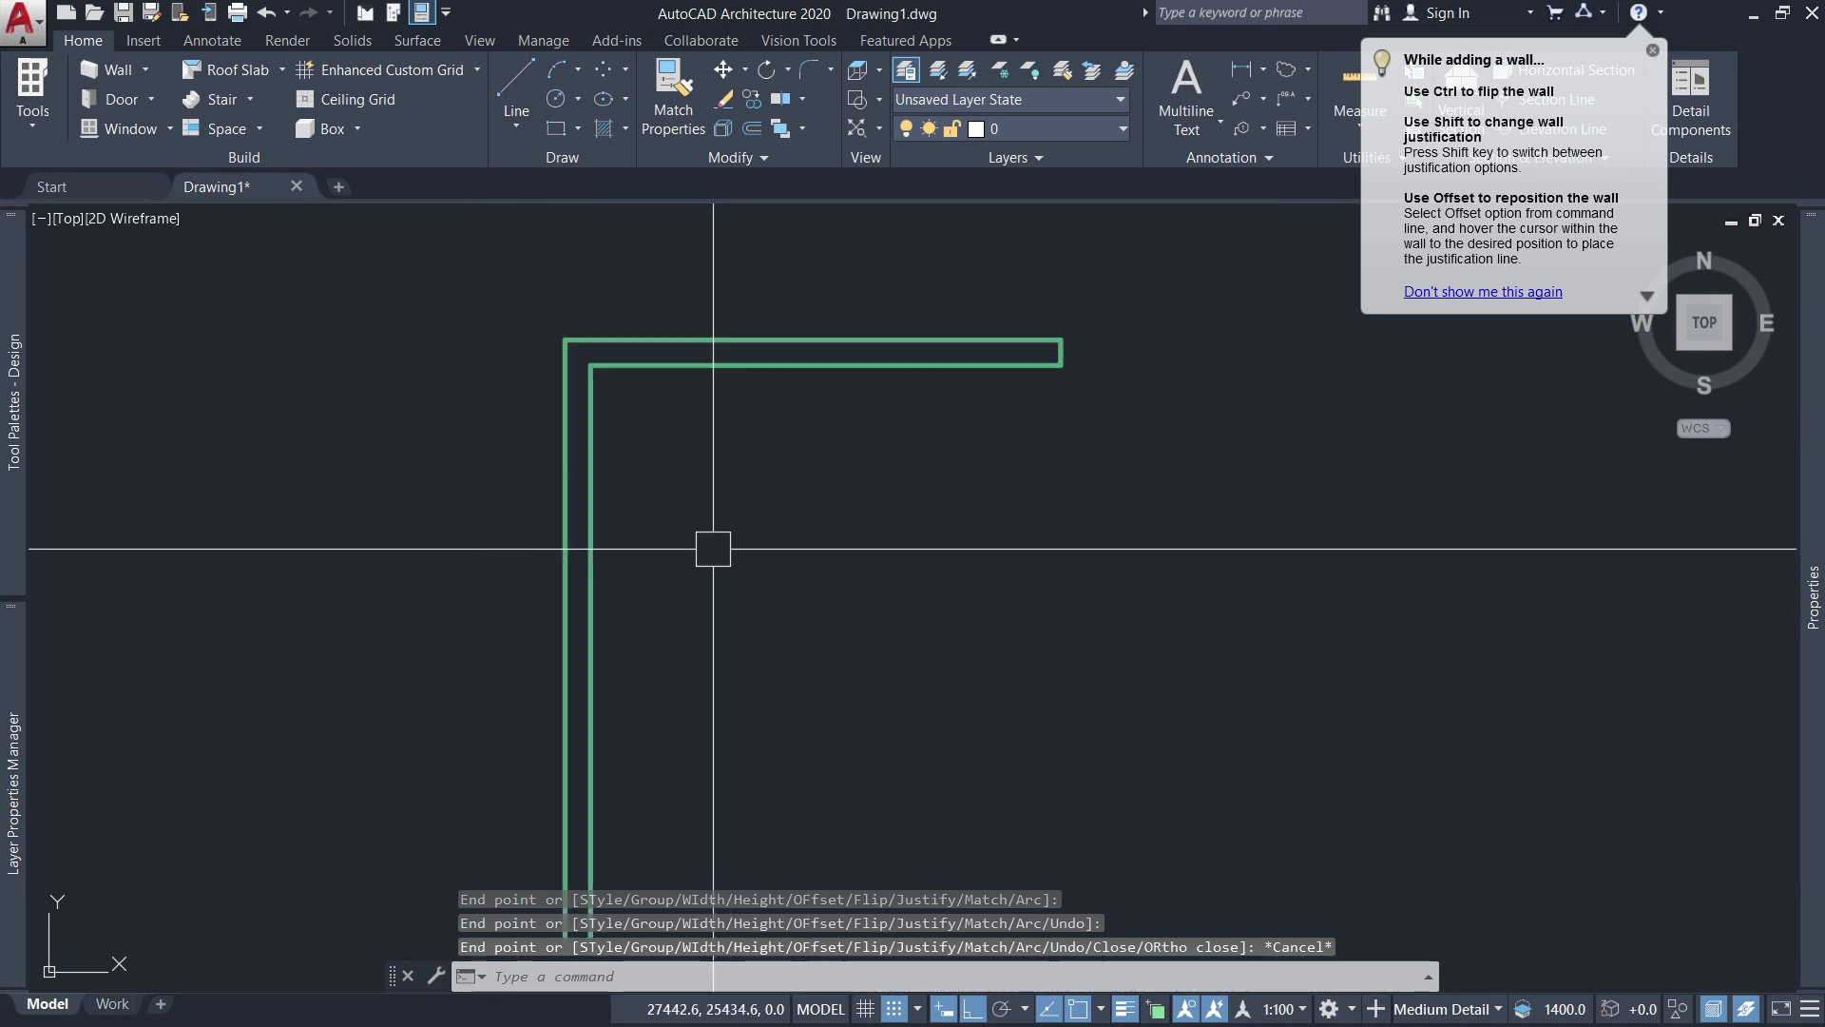
{"action": "scroll", "coordinate": [713, 548], "scroll_direction": "down", "scroll_amount": 4}
{"action": "type", "text": "o"}
{"action": "key", "text": "Return"}
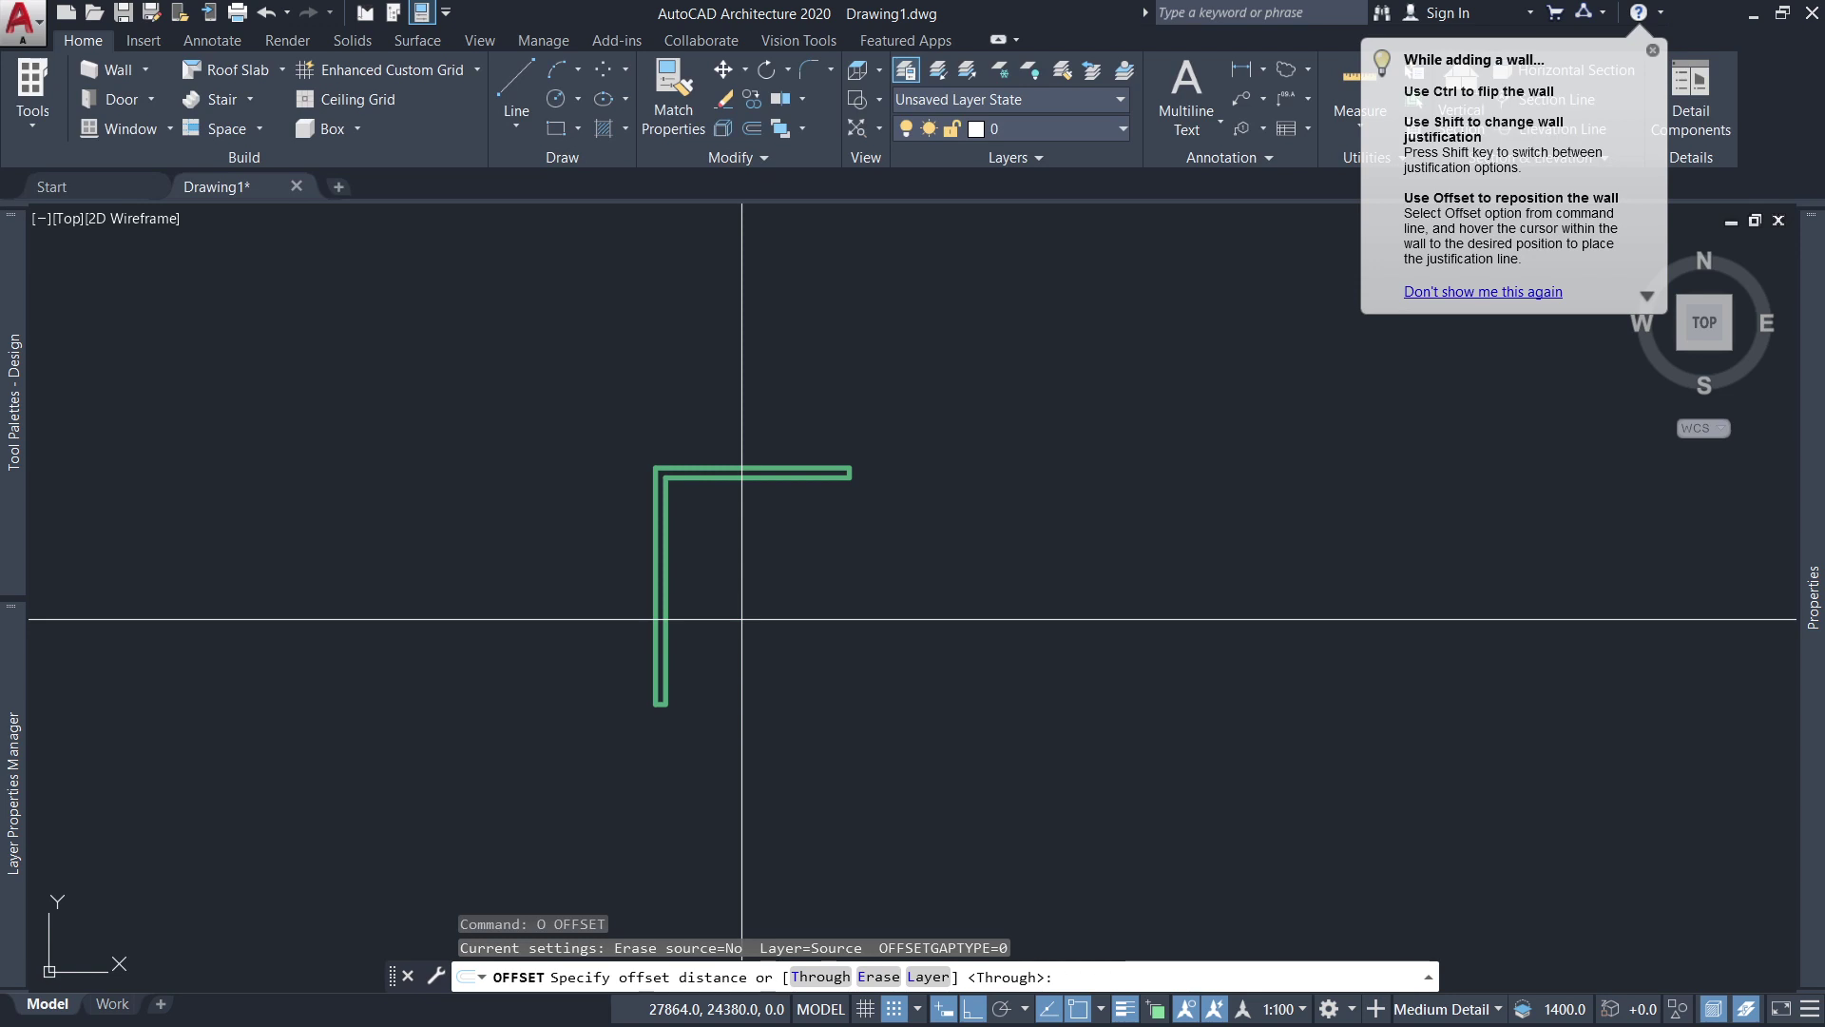
Offset the left wall 3750 to the right and the top wall 3750 downward.
{"action": "key", "text": "Return"}
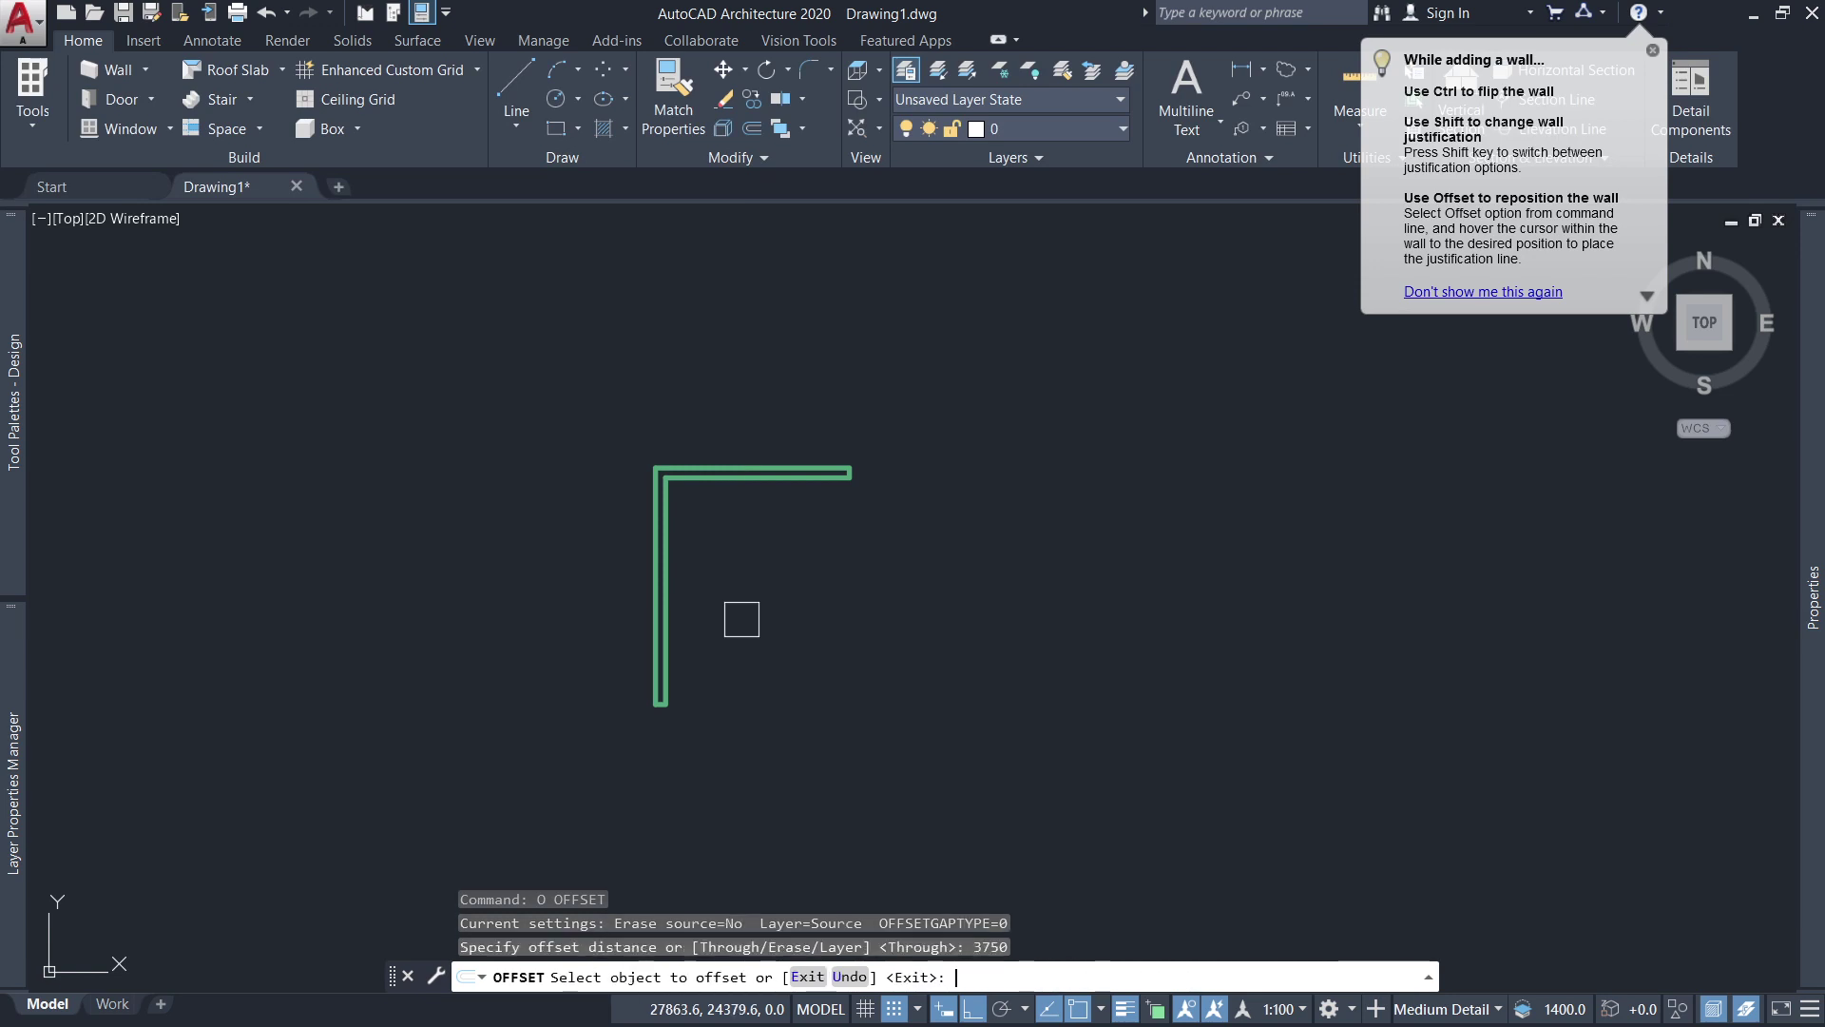
{"action": "scroll", "coordinate": [738, 616], "scroll_direction": "up", "scroll_amount": 2}
{"action": "left_click", "coordinate": [616, 613]}
{"action": "left_click", "coordinate": [828, 456]}
{"action": "left_click", "coordinate": [828, 418]}
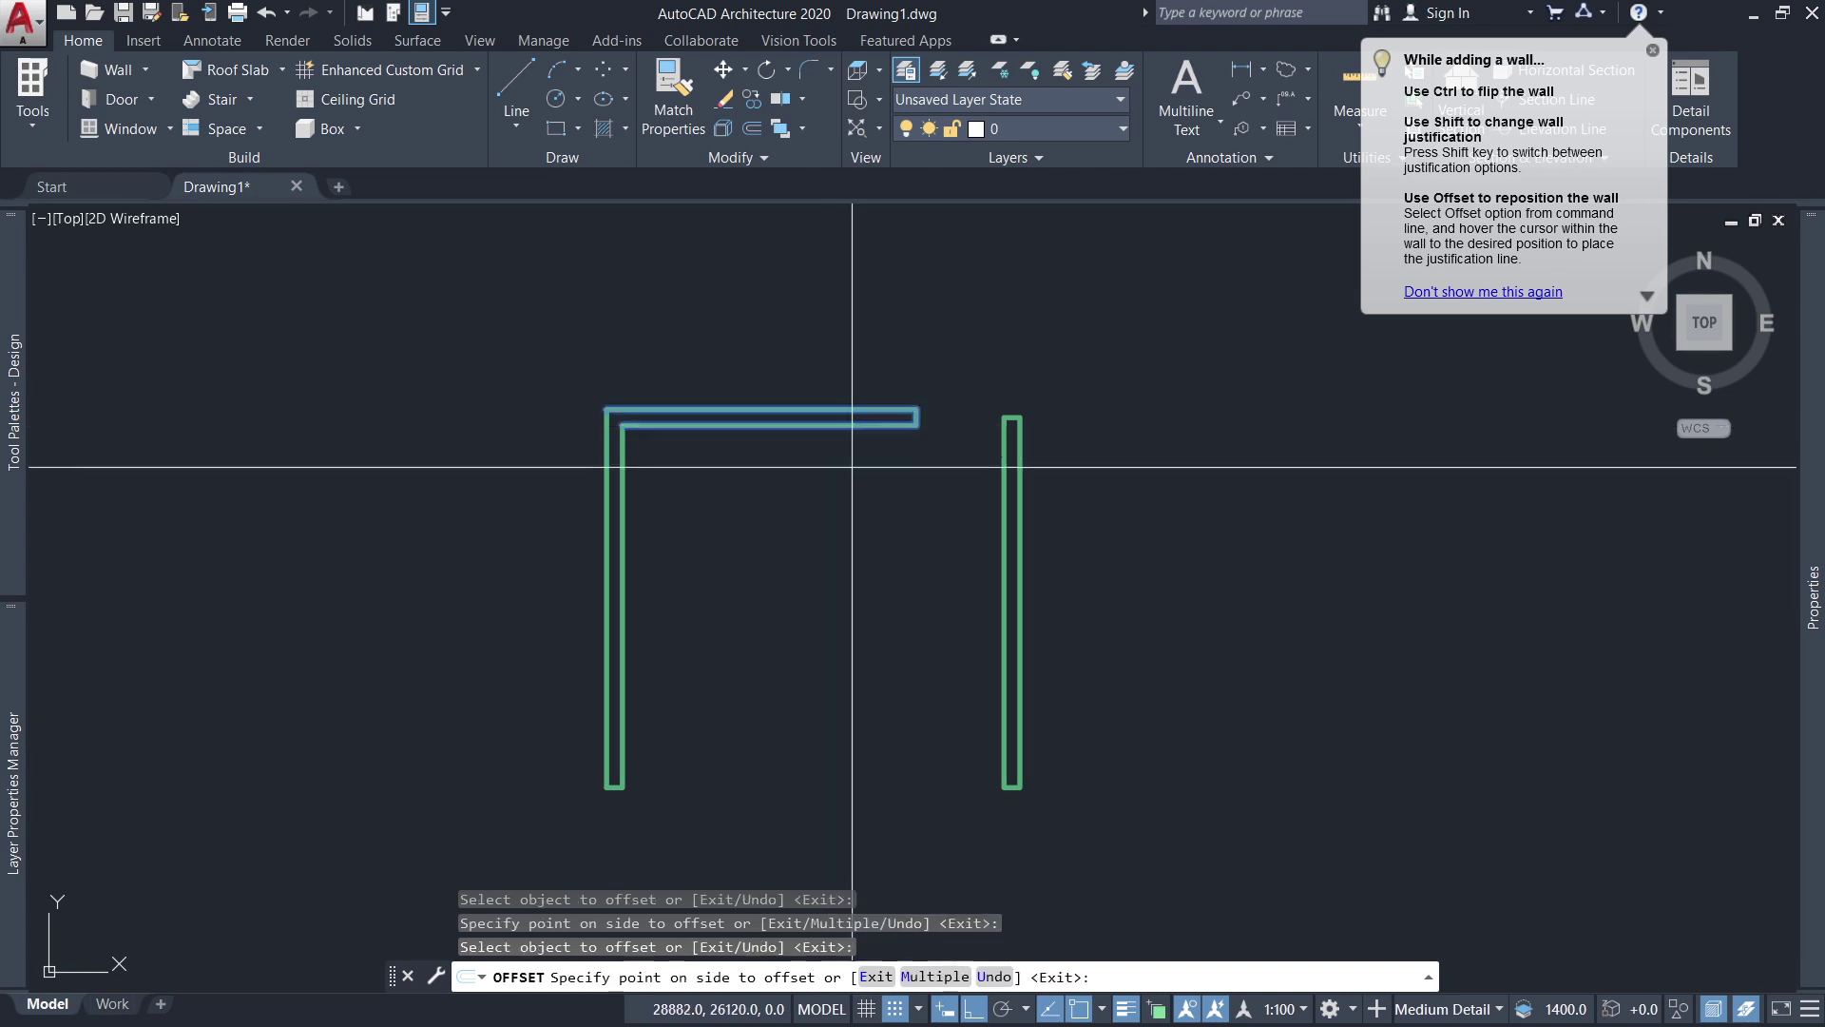
{"action": "left_click", "coordinate": [846, 570]}
{"action": "scroll", "coordinate": [819, 399], "scroll_direction": "down", "scroll_amount": 2}
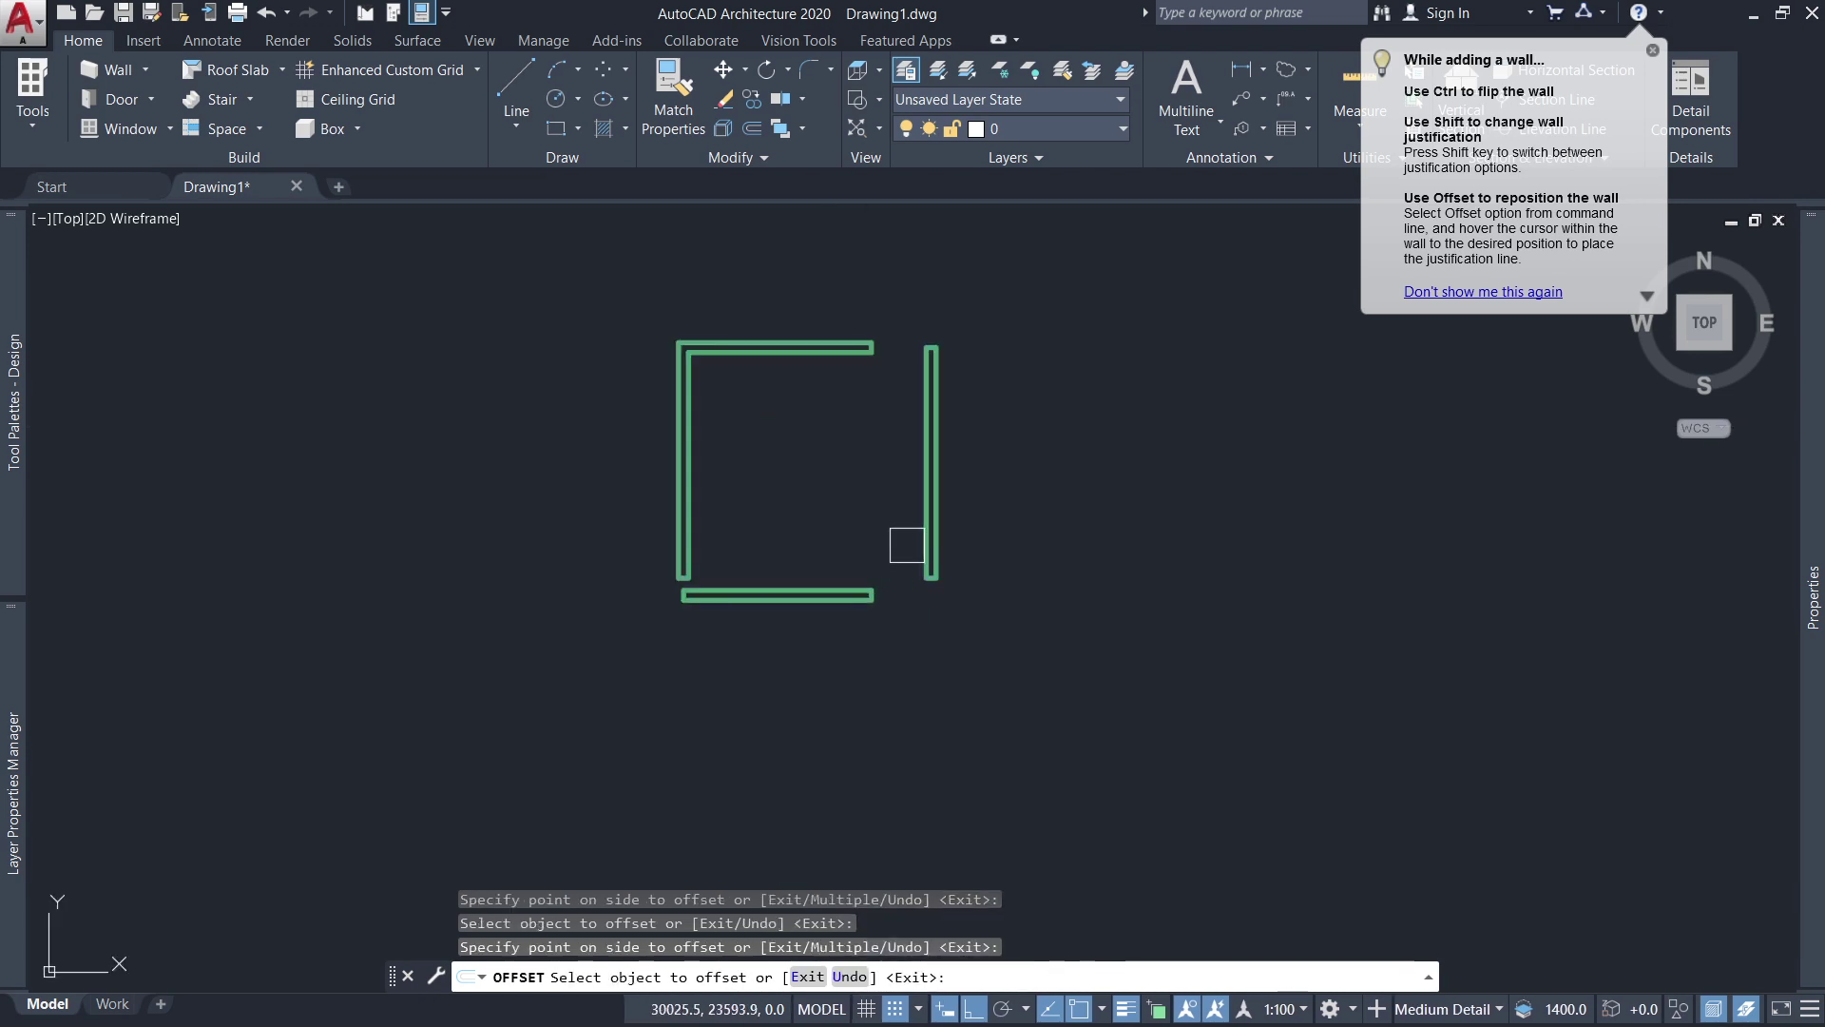
{"action": "key", "text": "Escape"}
Restart the Offset command with the O alias.
{"action": "scroll", "coordinate": [944, 580], "scroll_direction": "up", "scroll_amount": 2}
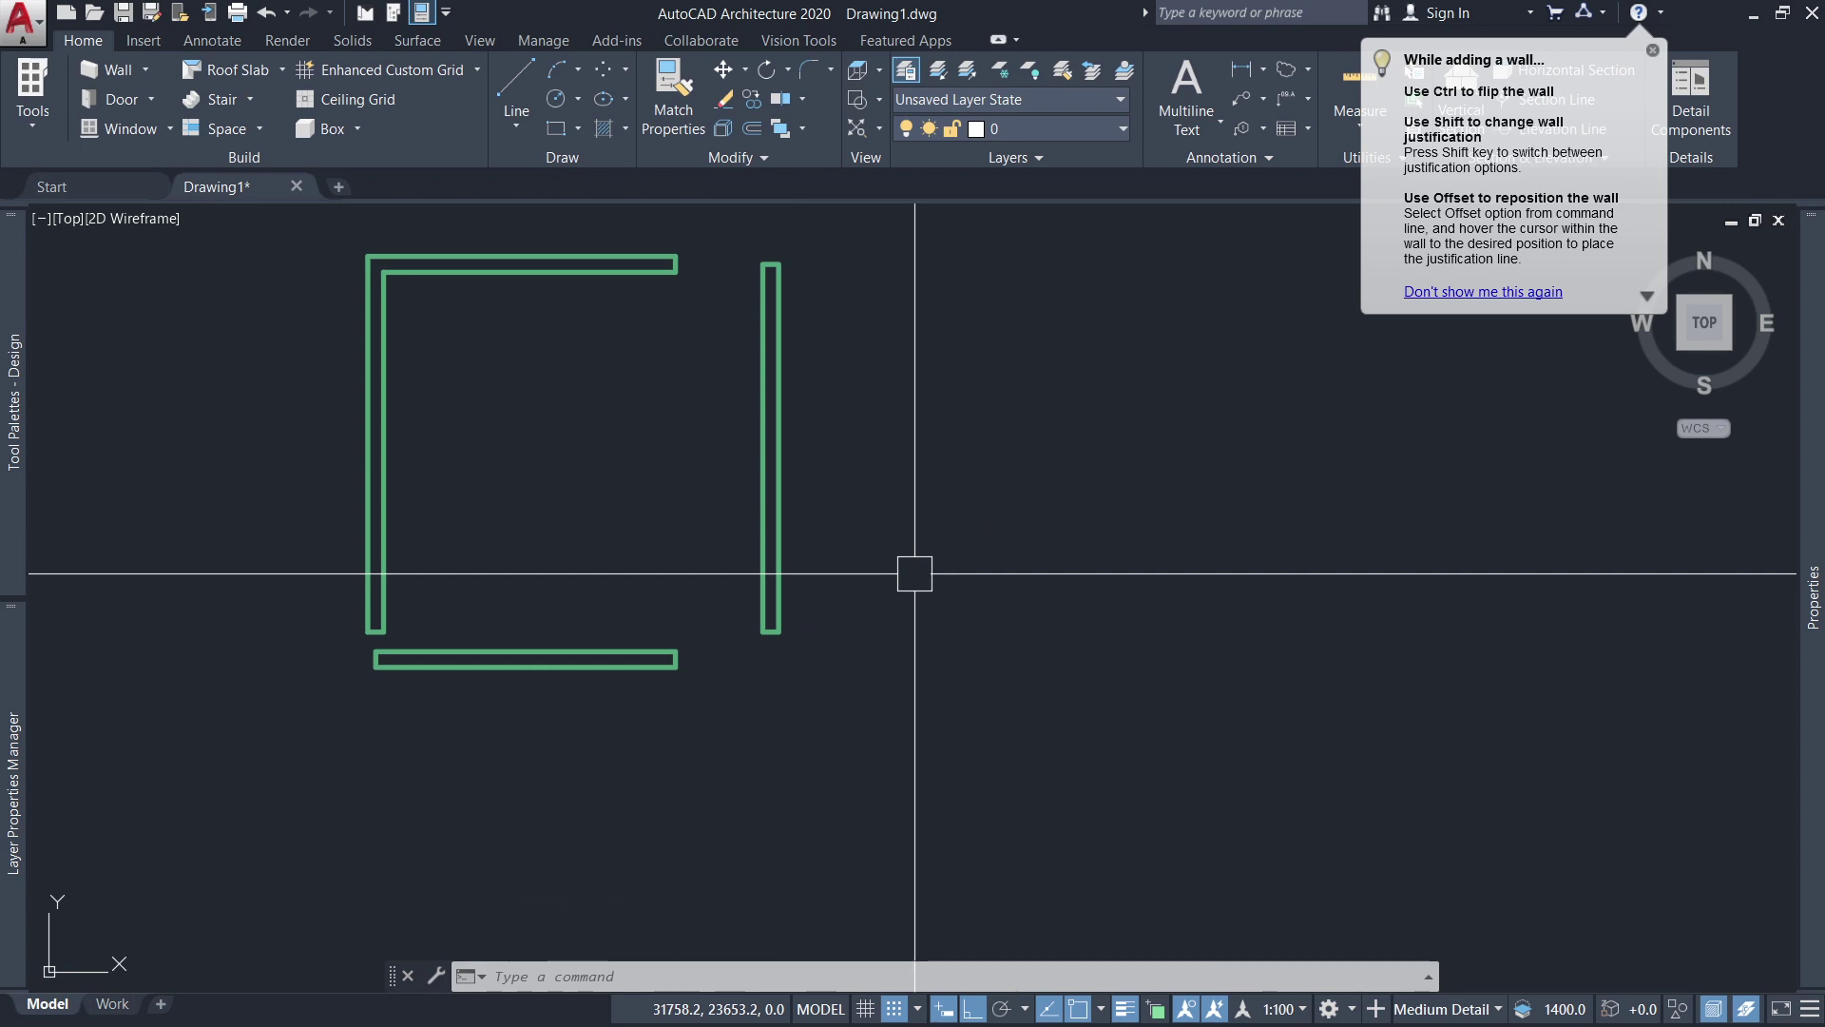
{"action": "scroll", "coordinate": [914, 573], "scroll_direction": "down", "scroll_amount": 2}
{"action": "type", "text": "o"}
{"action": "key", "text": "Return"}
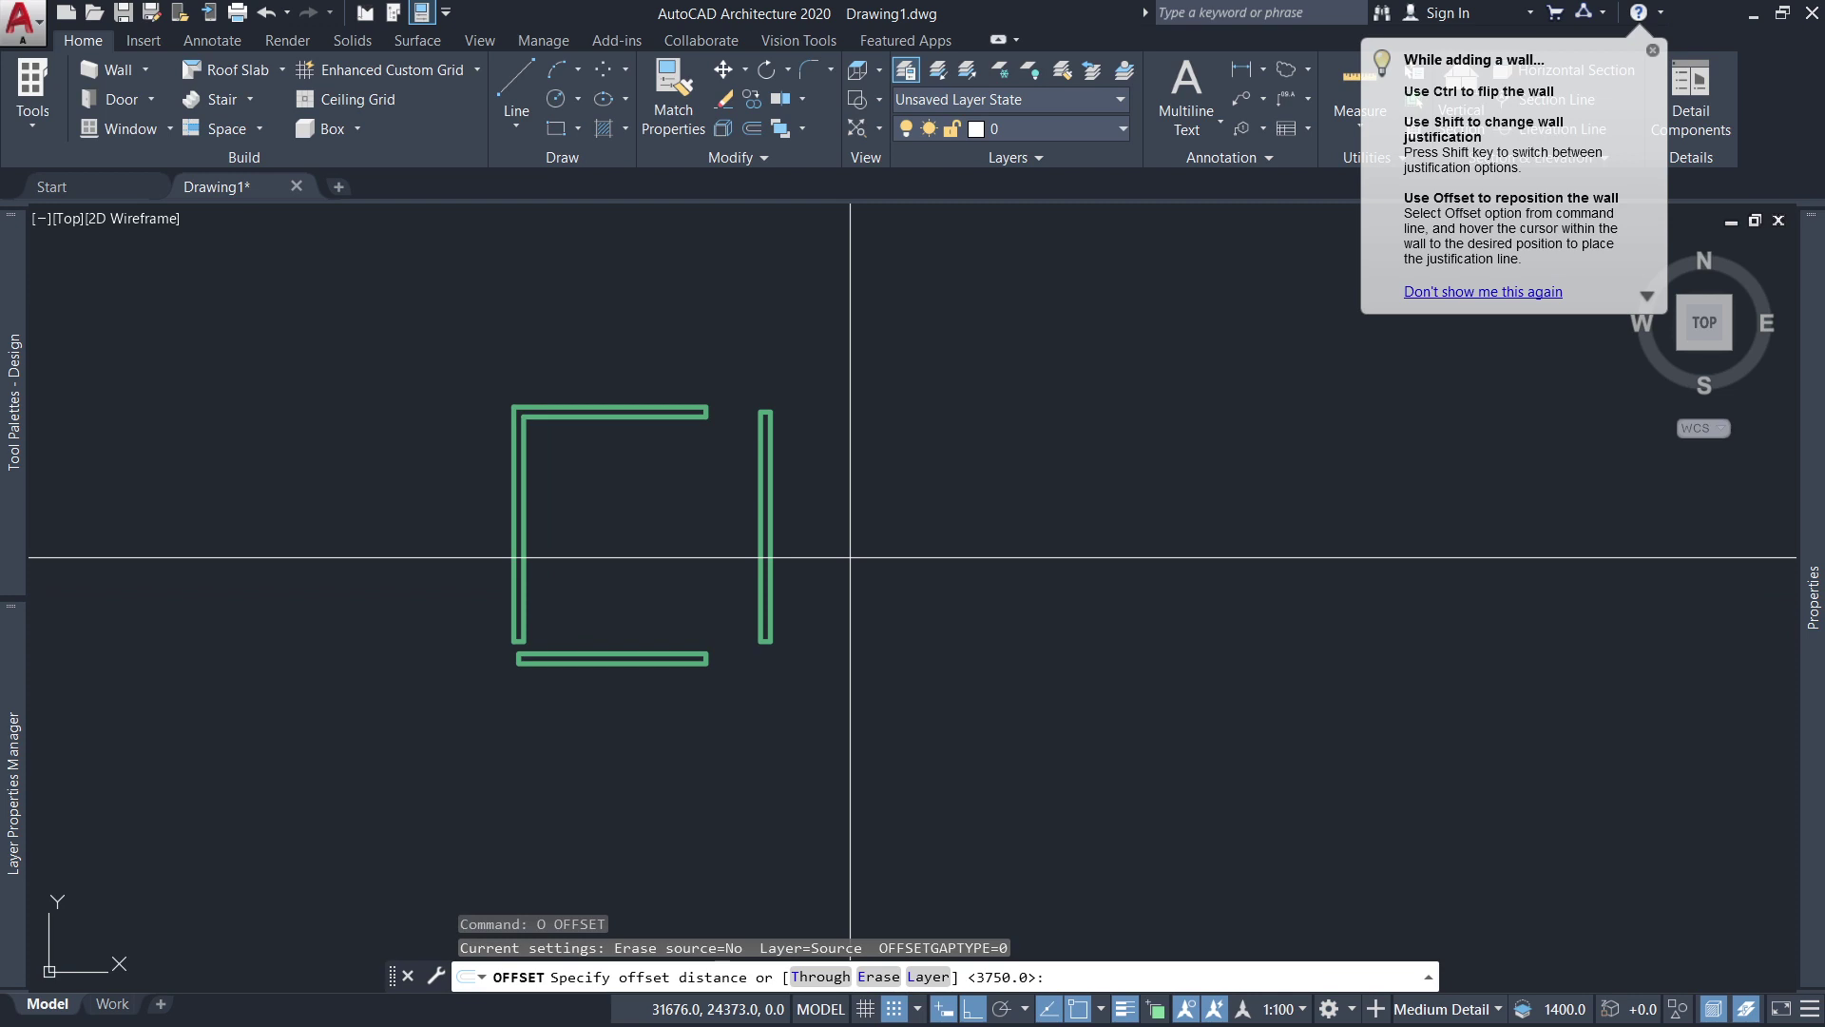
Erase the offset right and bottom walls with a crossing selection, then pan the view.
{"action": "key", "text": "Escape"}
{"action": "left_click", "coordinate": [829, 699]}
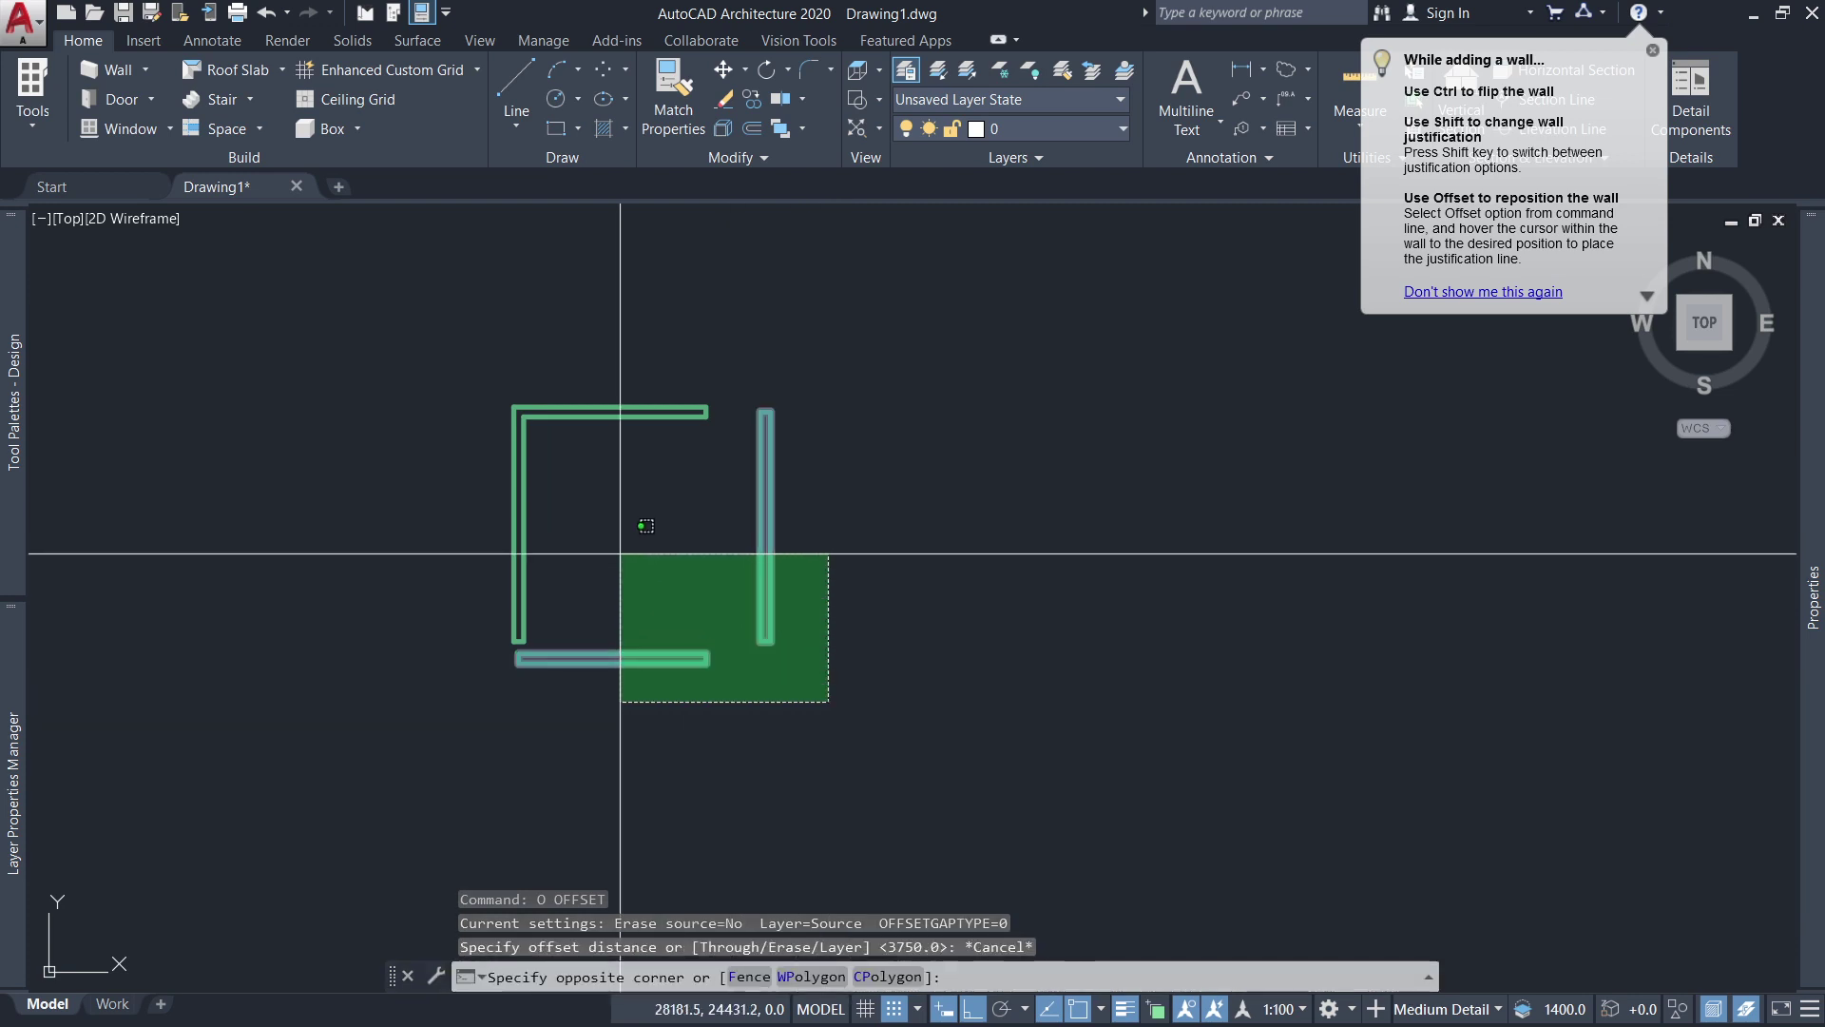
{"action": "left_click", "coordinate": [639, 573]}
{"action": "type", "text": "e"}
{"action": "key", "text": "Return"}
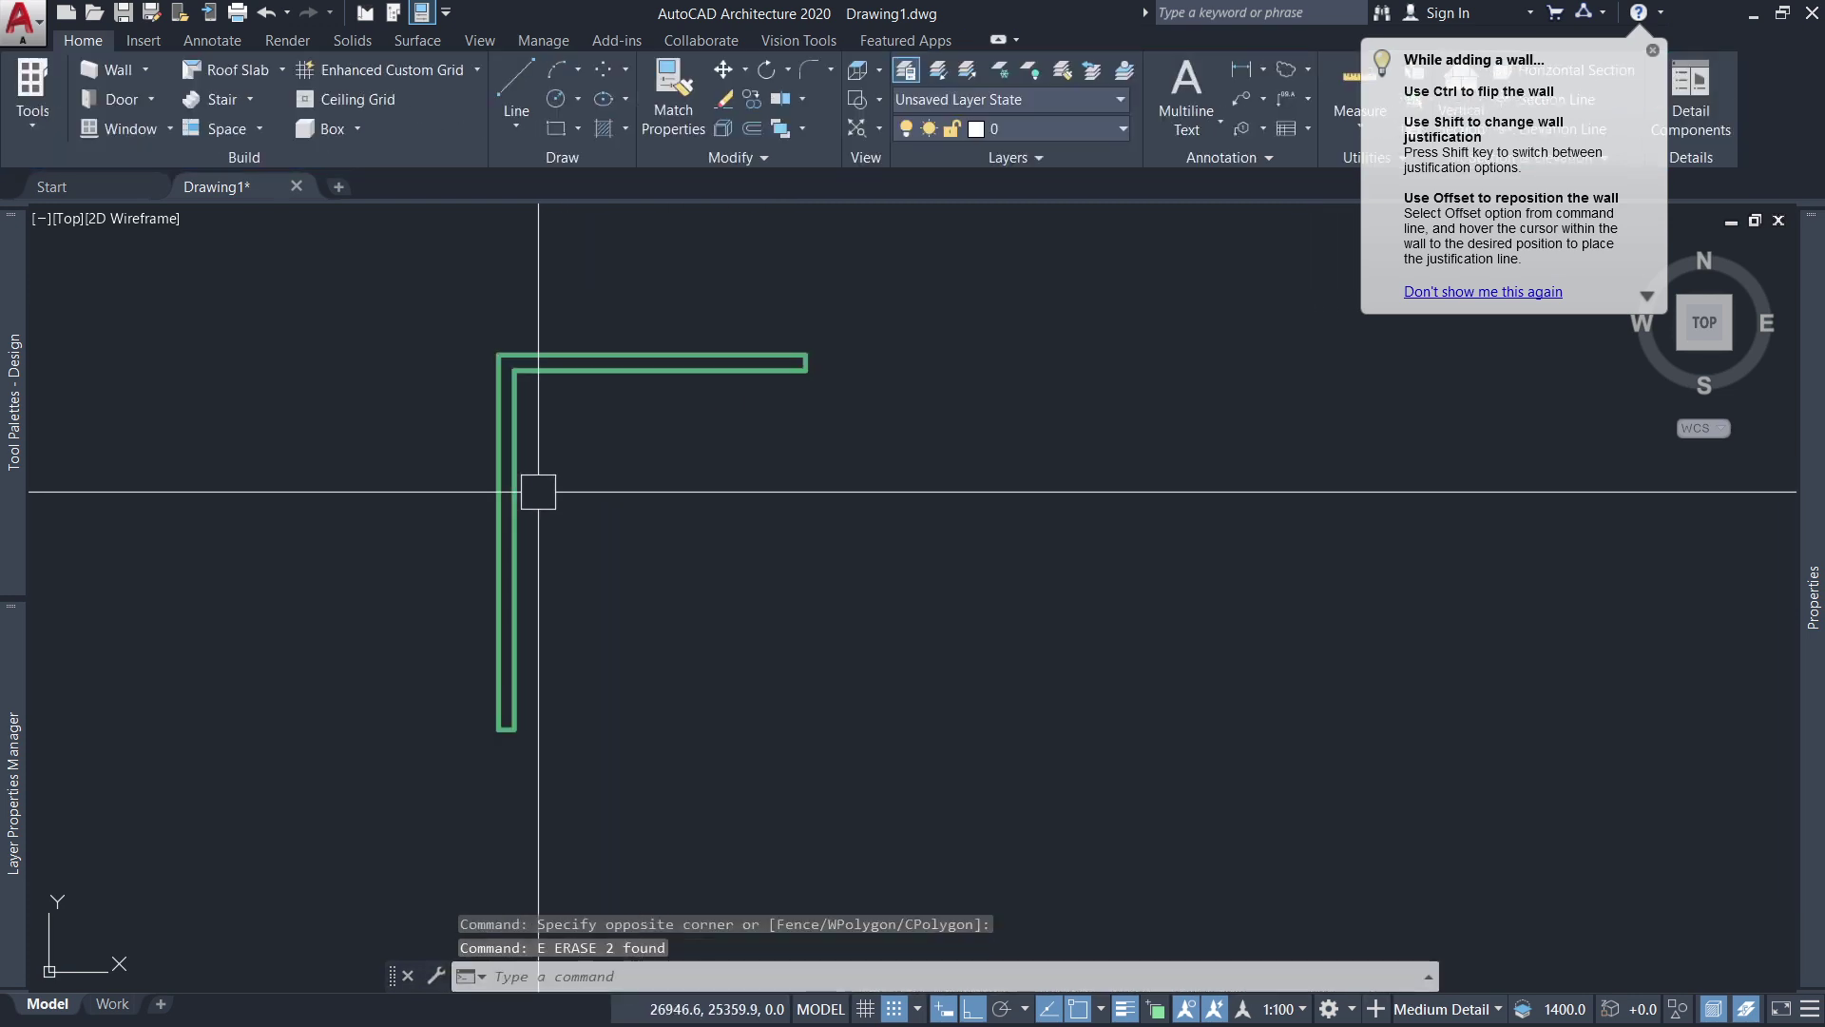
{"action": "middle_click_drag", "start_coordinate": [592, 489], "coordinate": [646, 515]}
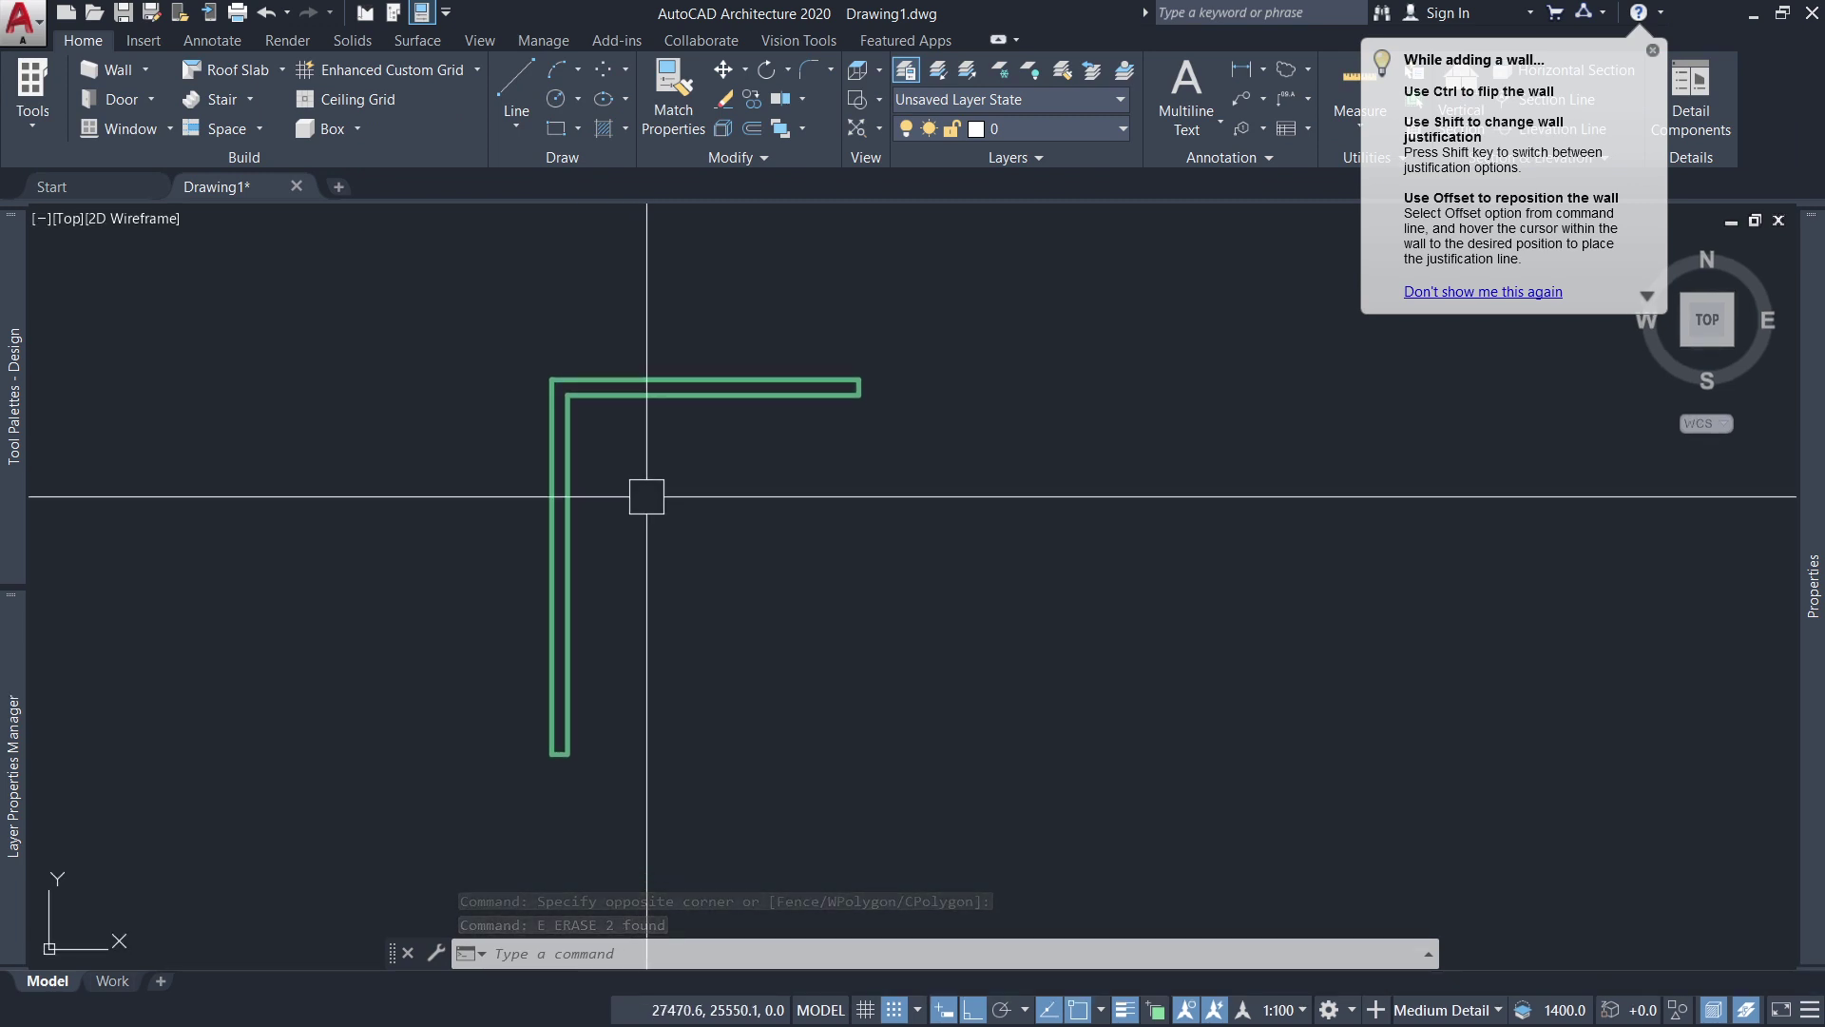
{"action": "middle_click_drag", "start_coordinate": [647, 482], "coordinate": [663, 450]}
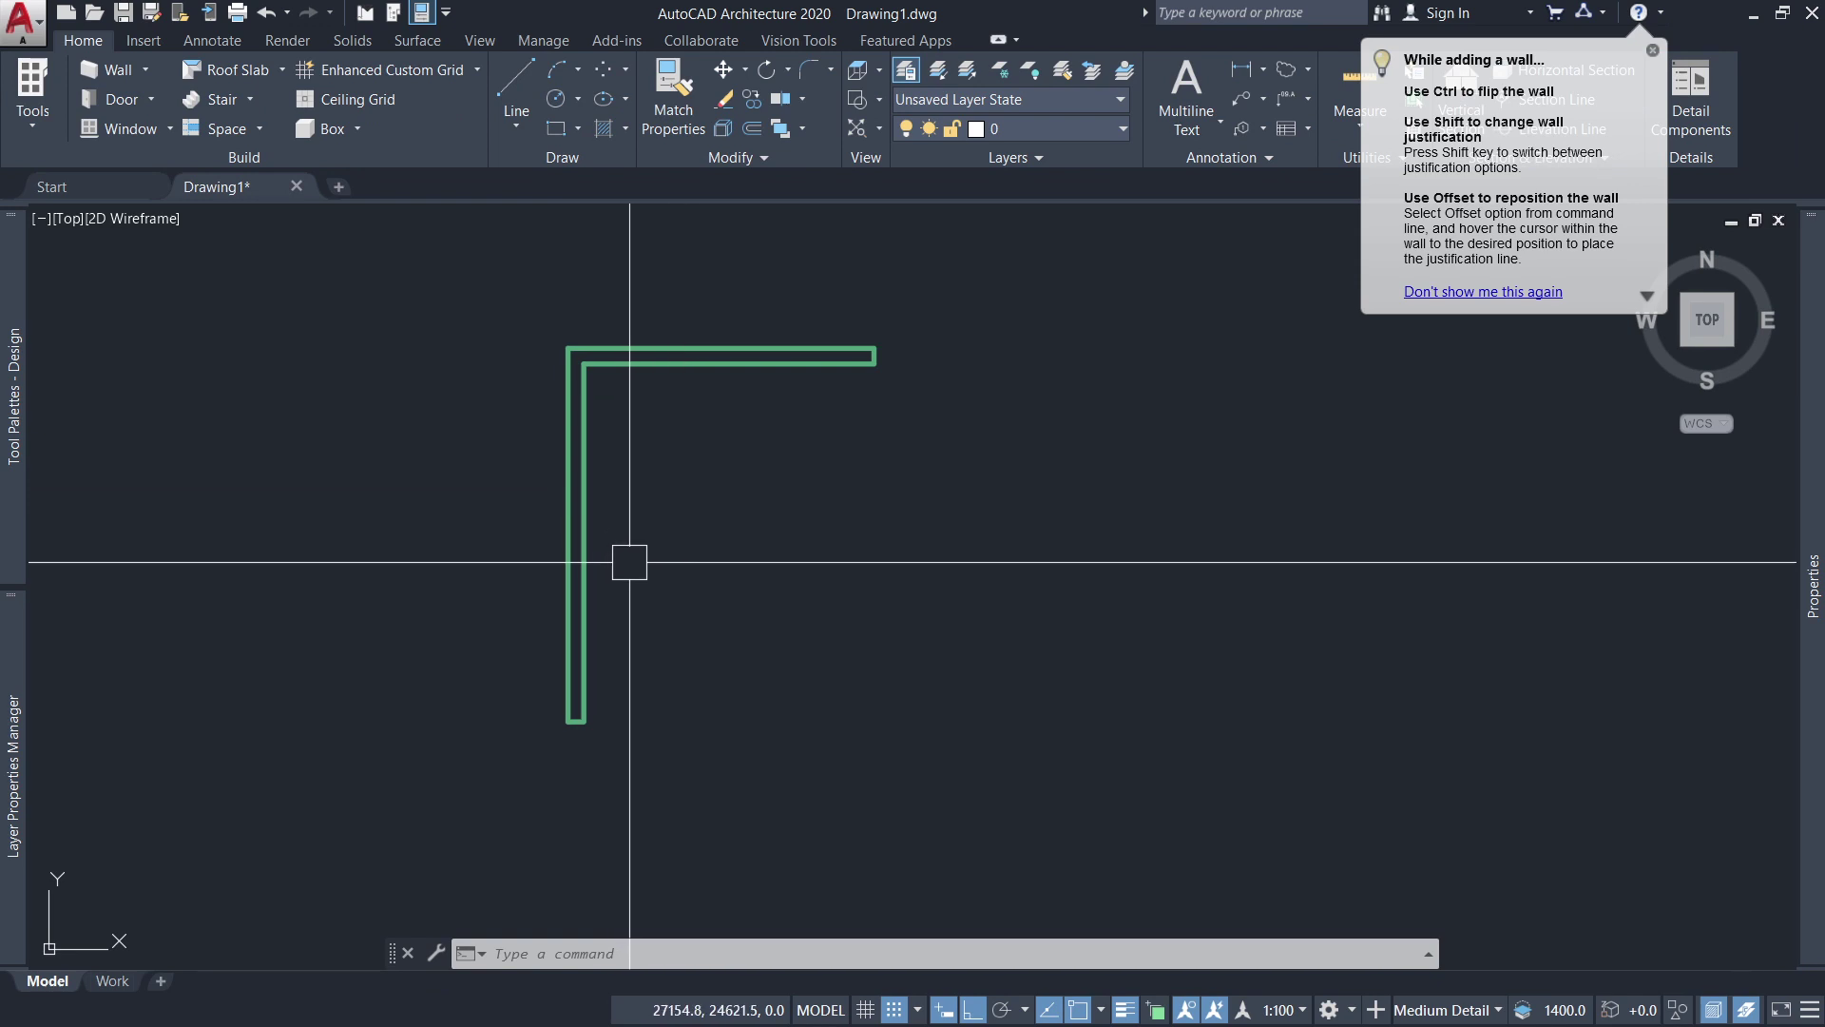
Cancel the false-start offsets and restart Offset, ready for a distance with default 3750.
{"action": "scroll", "coordinate": [513, 512], "scroll_direction": "down", "scroll_amount": 2}
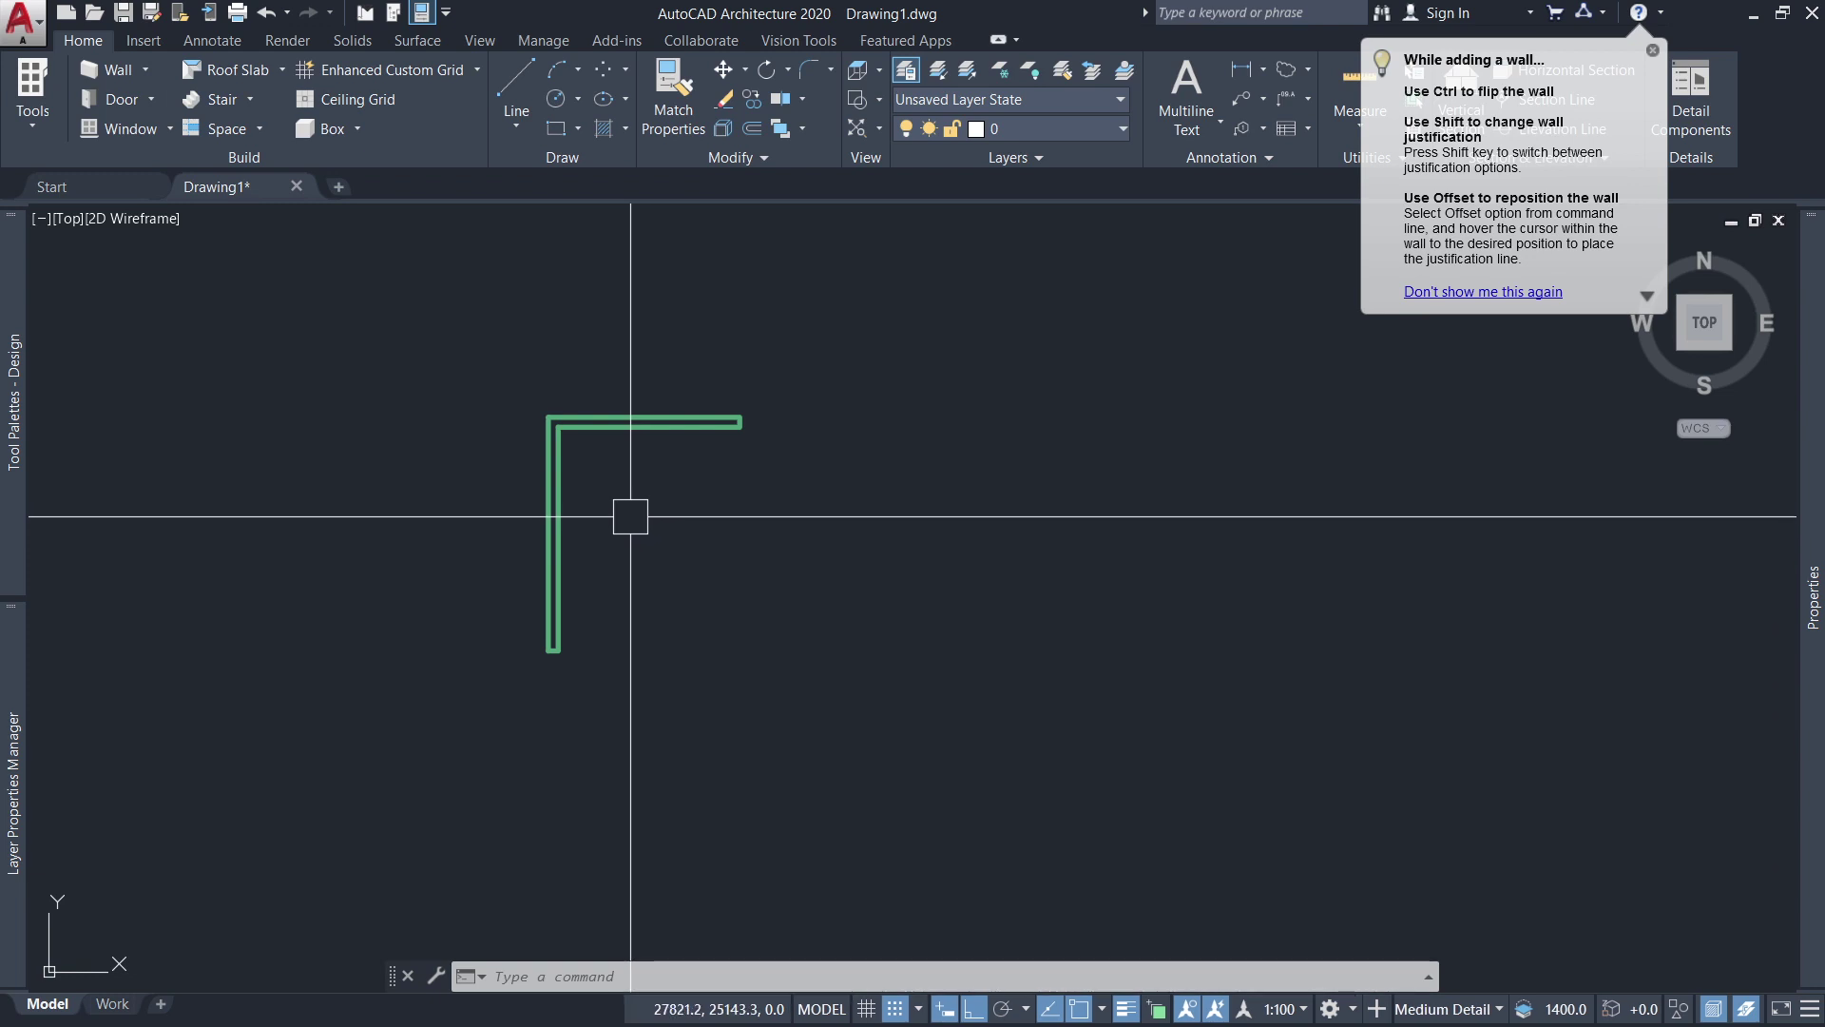
{"action": "type", "text": "o"}
{"action": "key", "text": "Return"}
{"action": "key", "text": "Escape"}
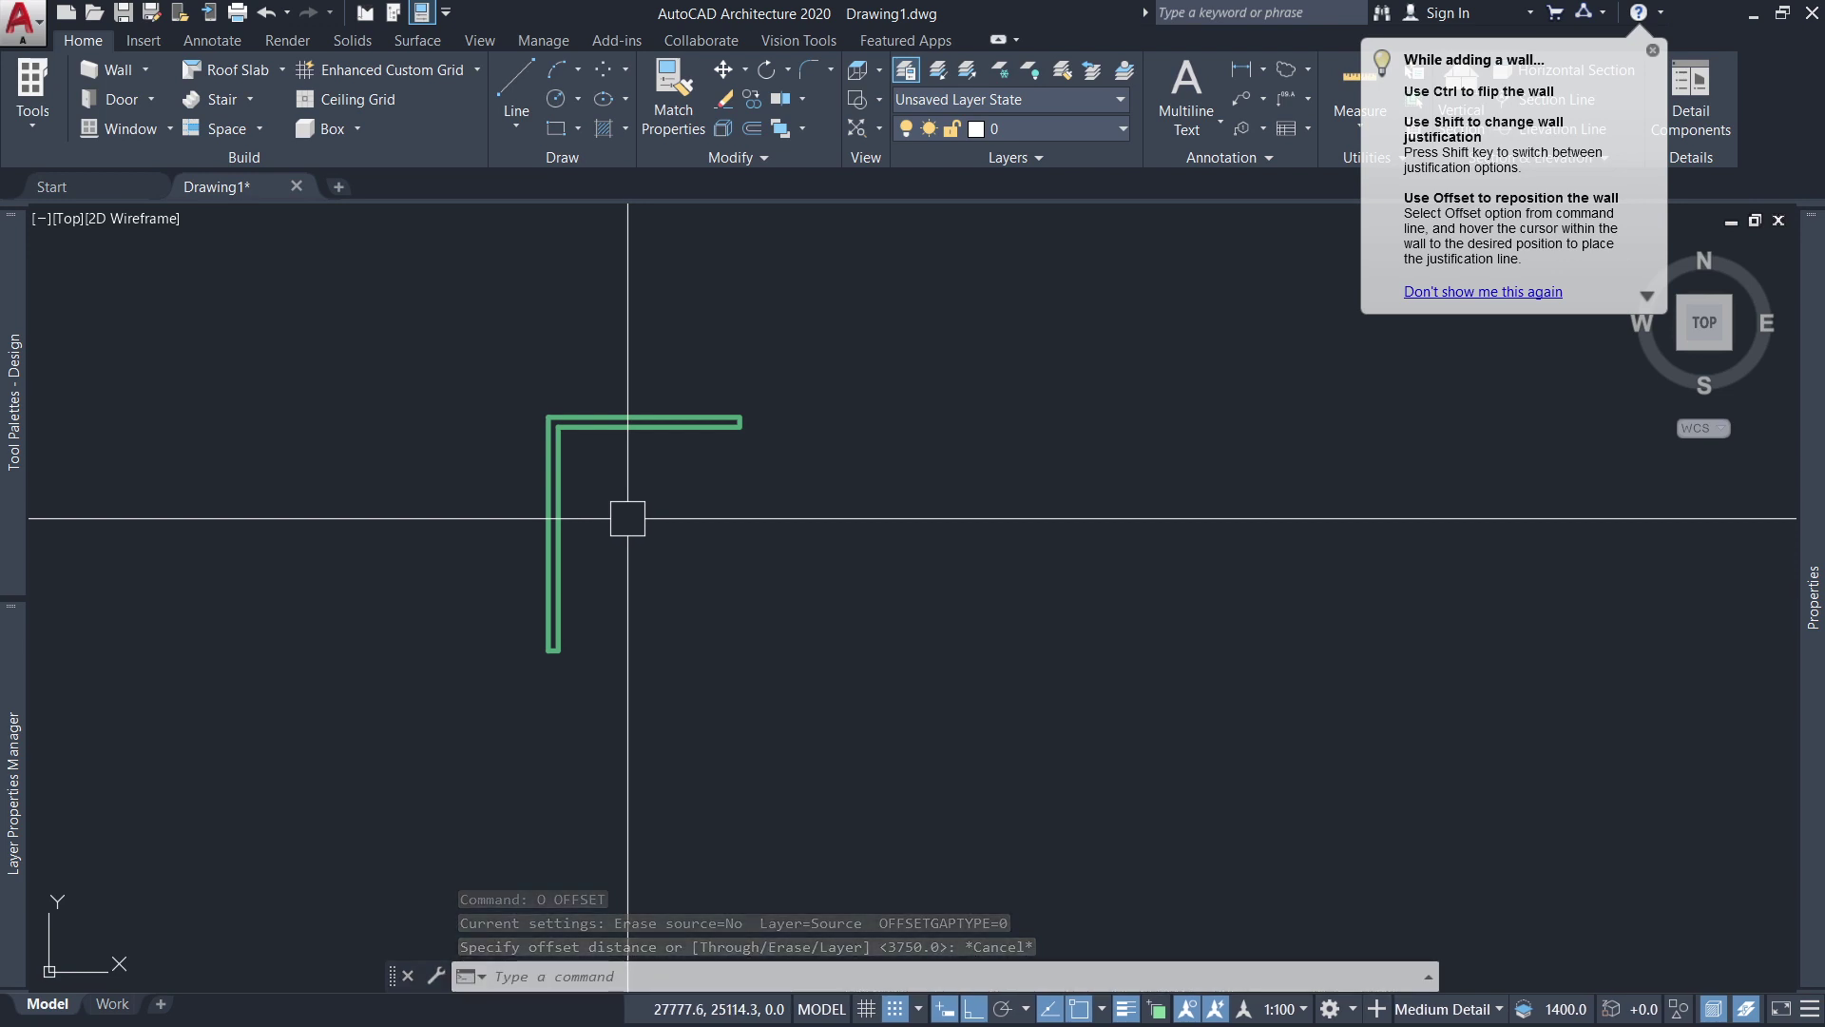
{"action": "type", "text": "o"}
{"action": "key", "text": "Return"}
{"action": "type", "text": "375"}
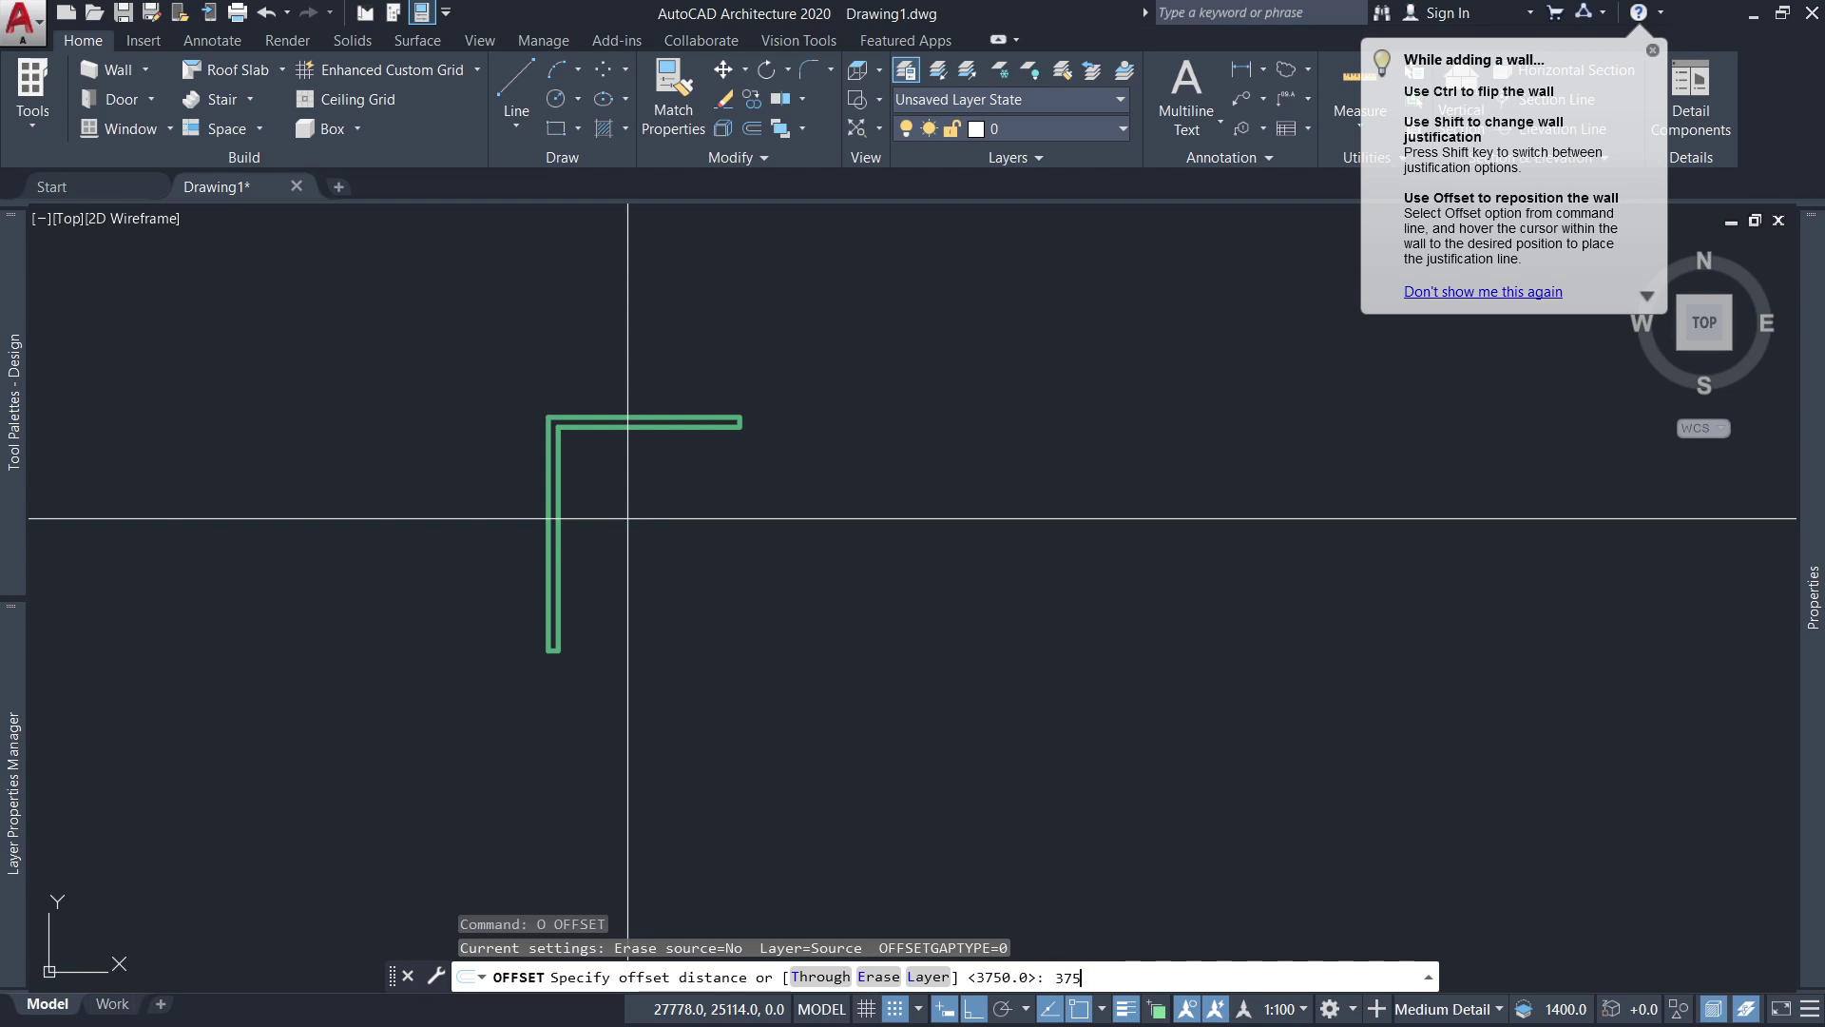
{"action": "type", "text": "0"}
{"action": "key", "text": "Escape"}
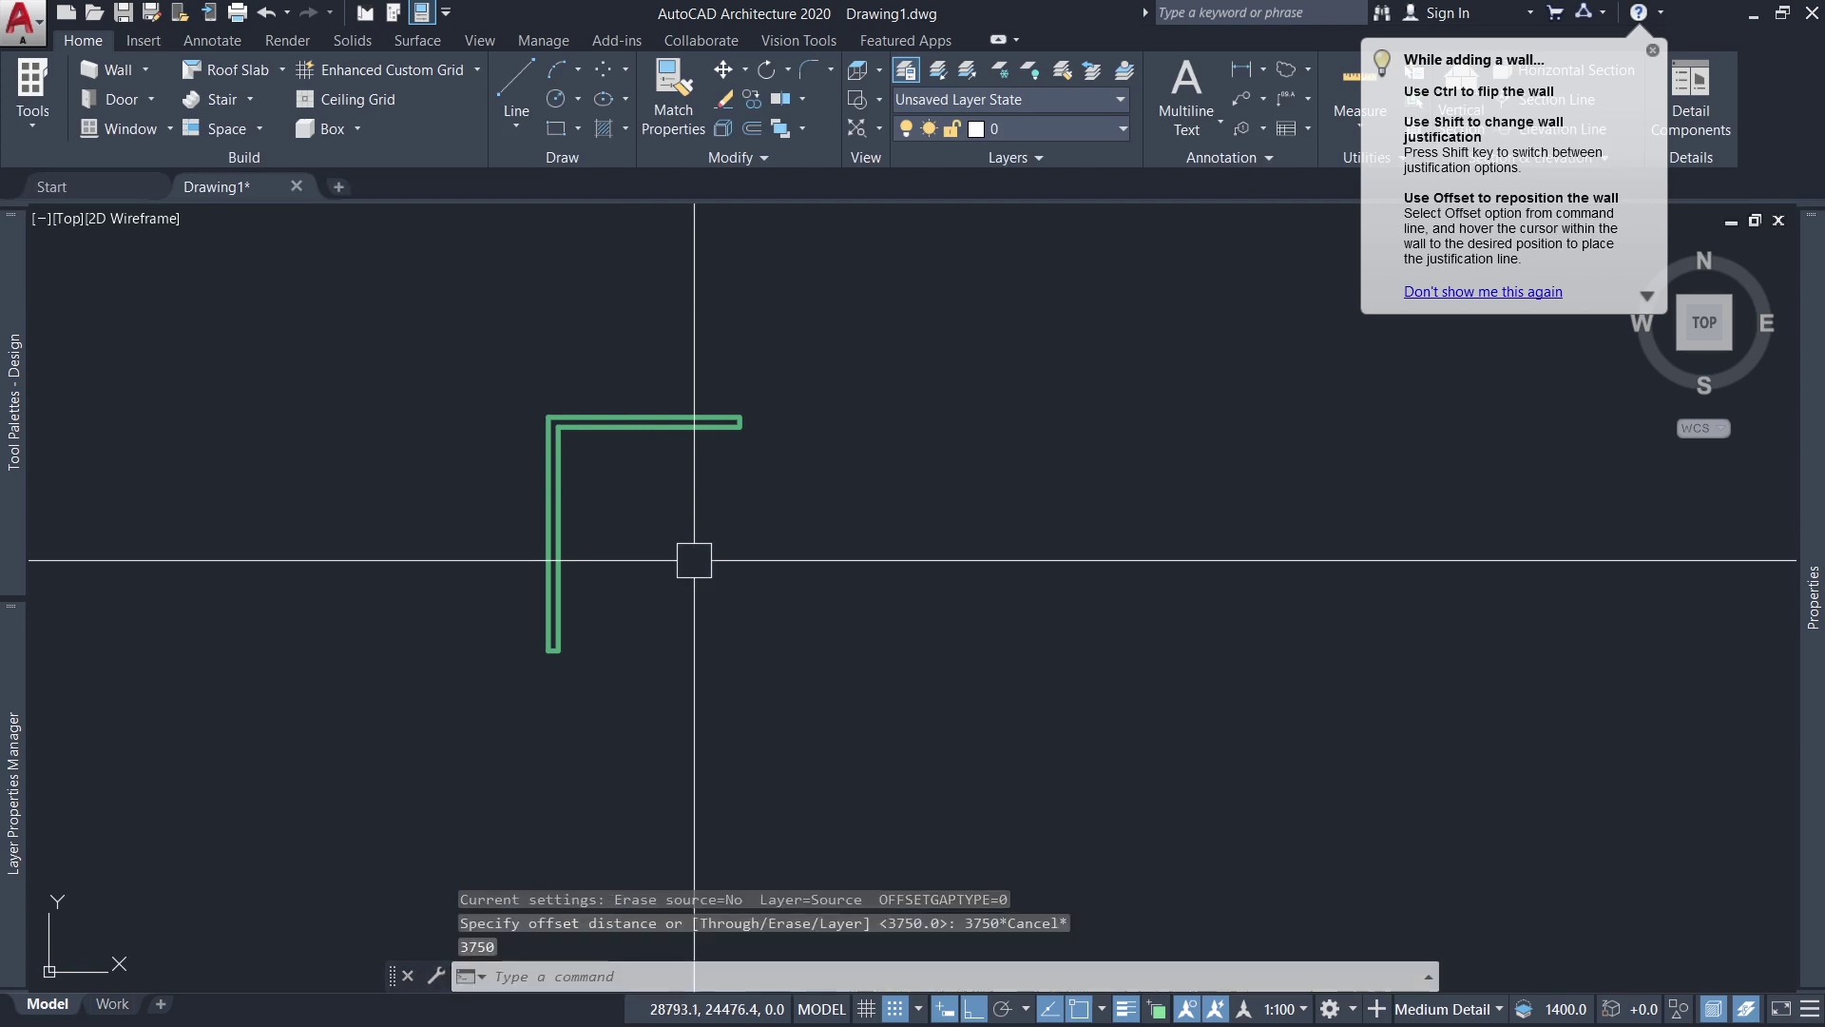
{"action": "type", "text": "o"}
{"action": "key", "text": "Return"}
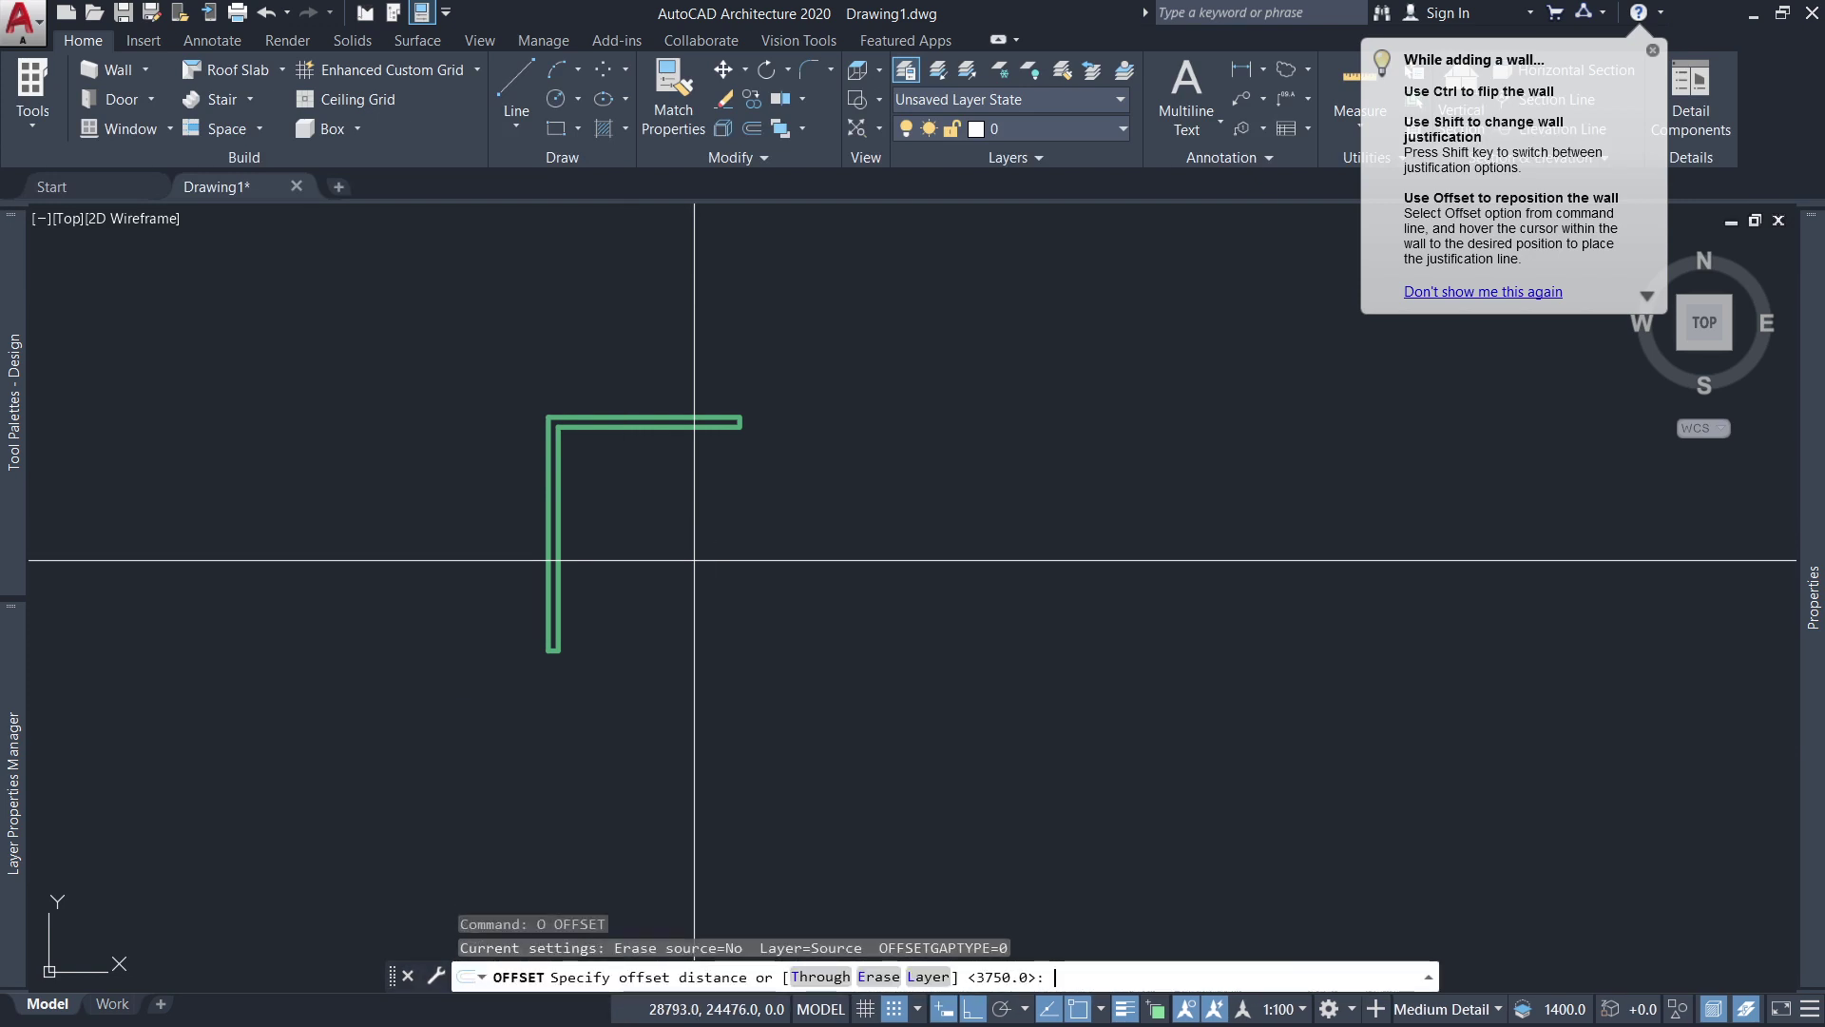
Offset the left wall 3750 right and the top wall 3750 down to close the room.
{"action": "type", "text": "3750"}
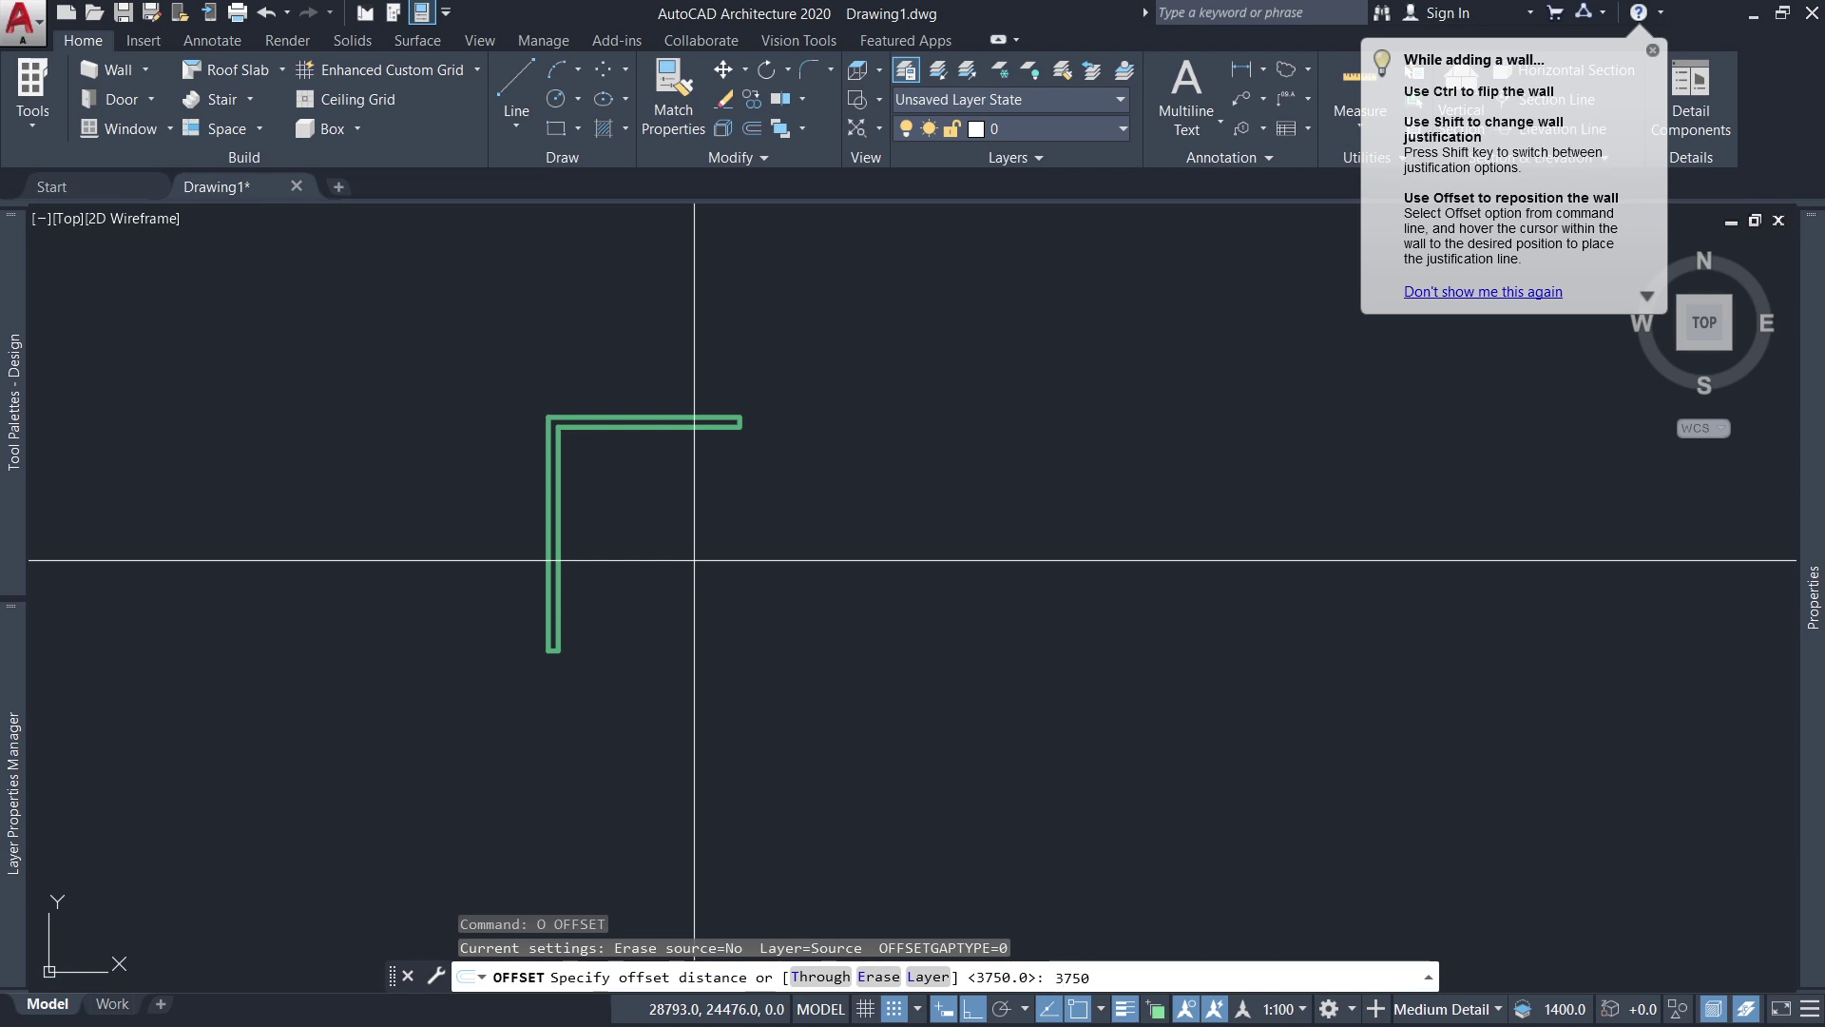
{"action": "key", "text": "Return"}
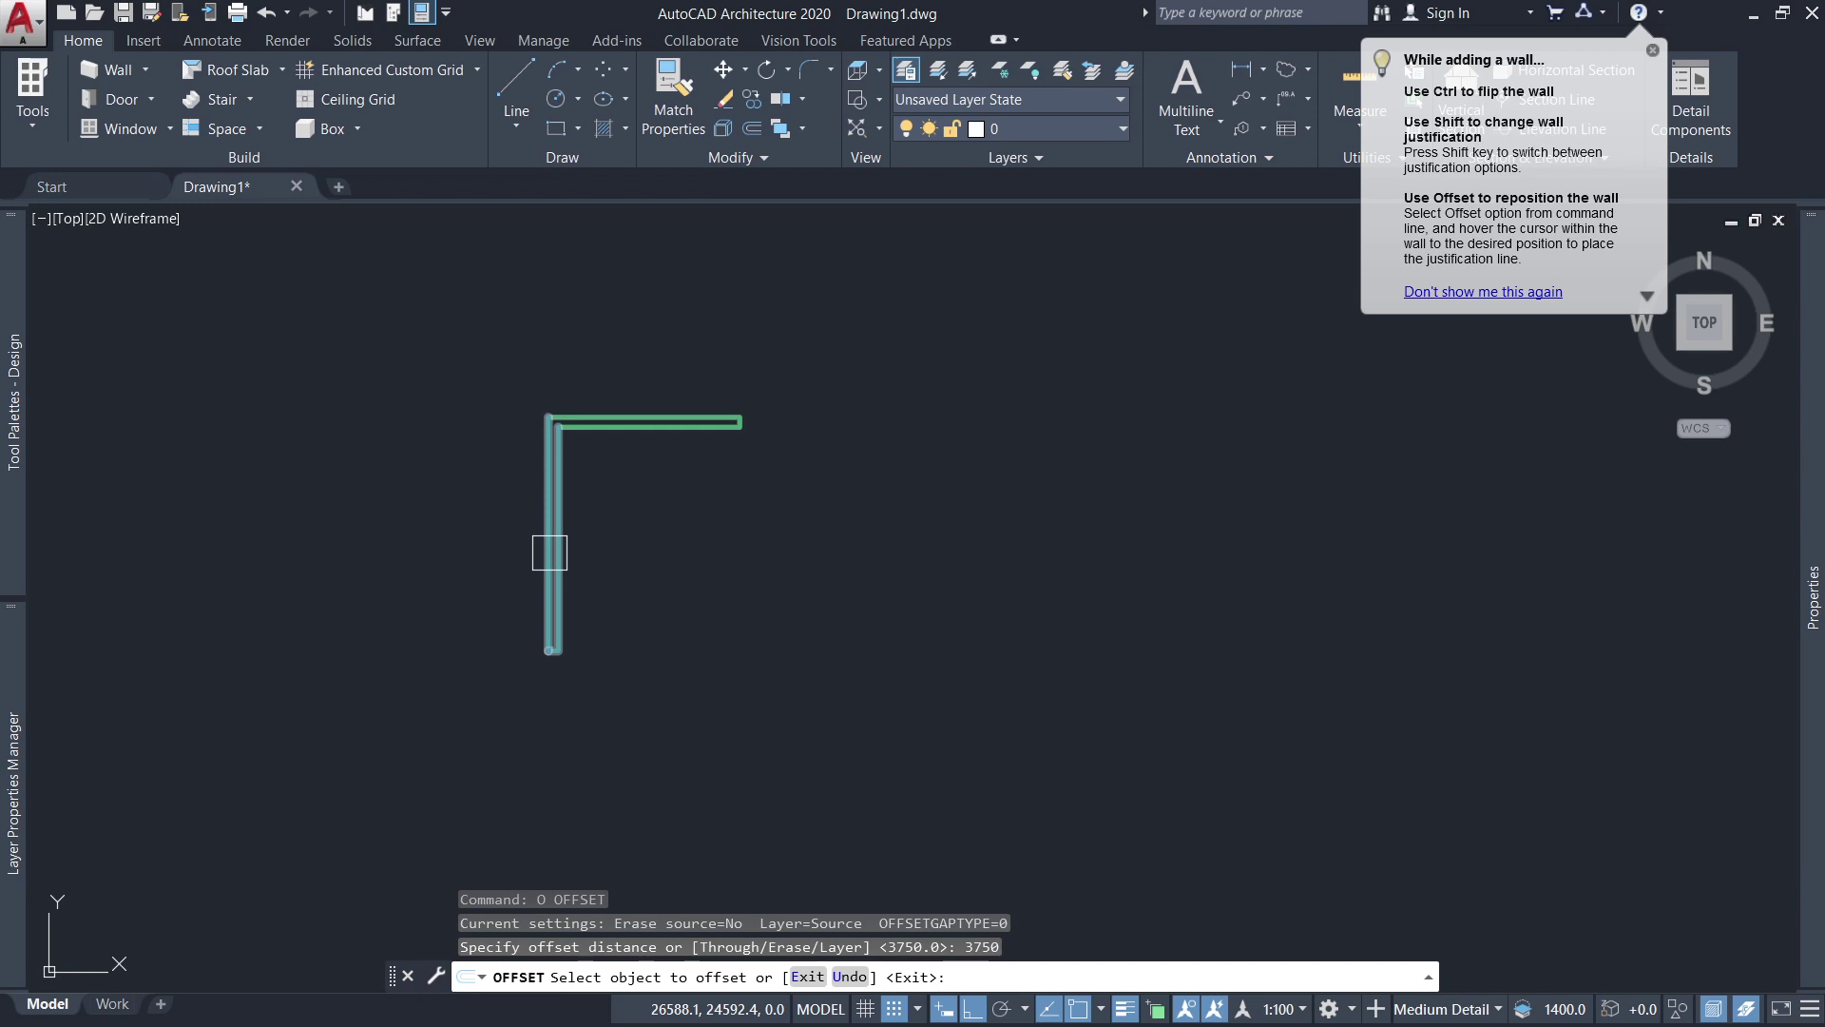
{"action": "left_click", "coordinate": [549, 552]}
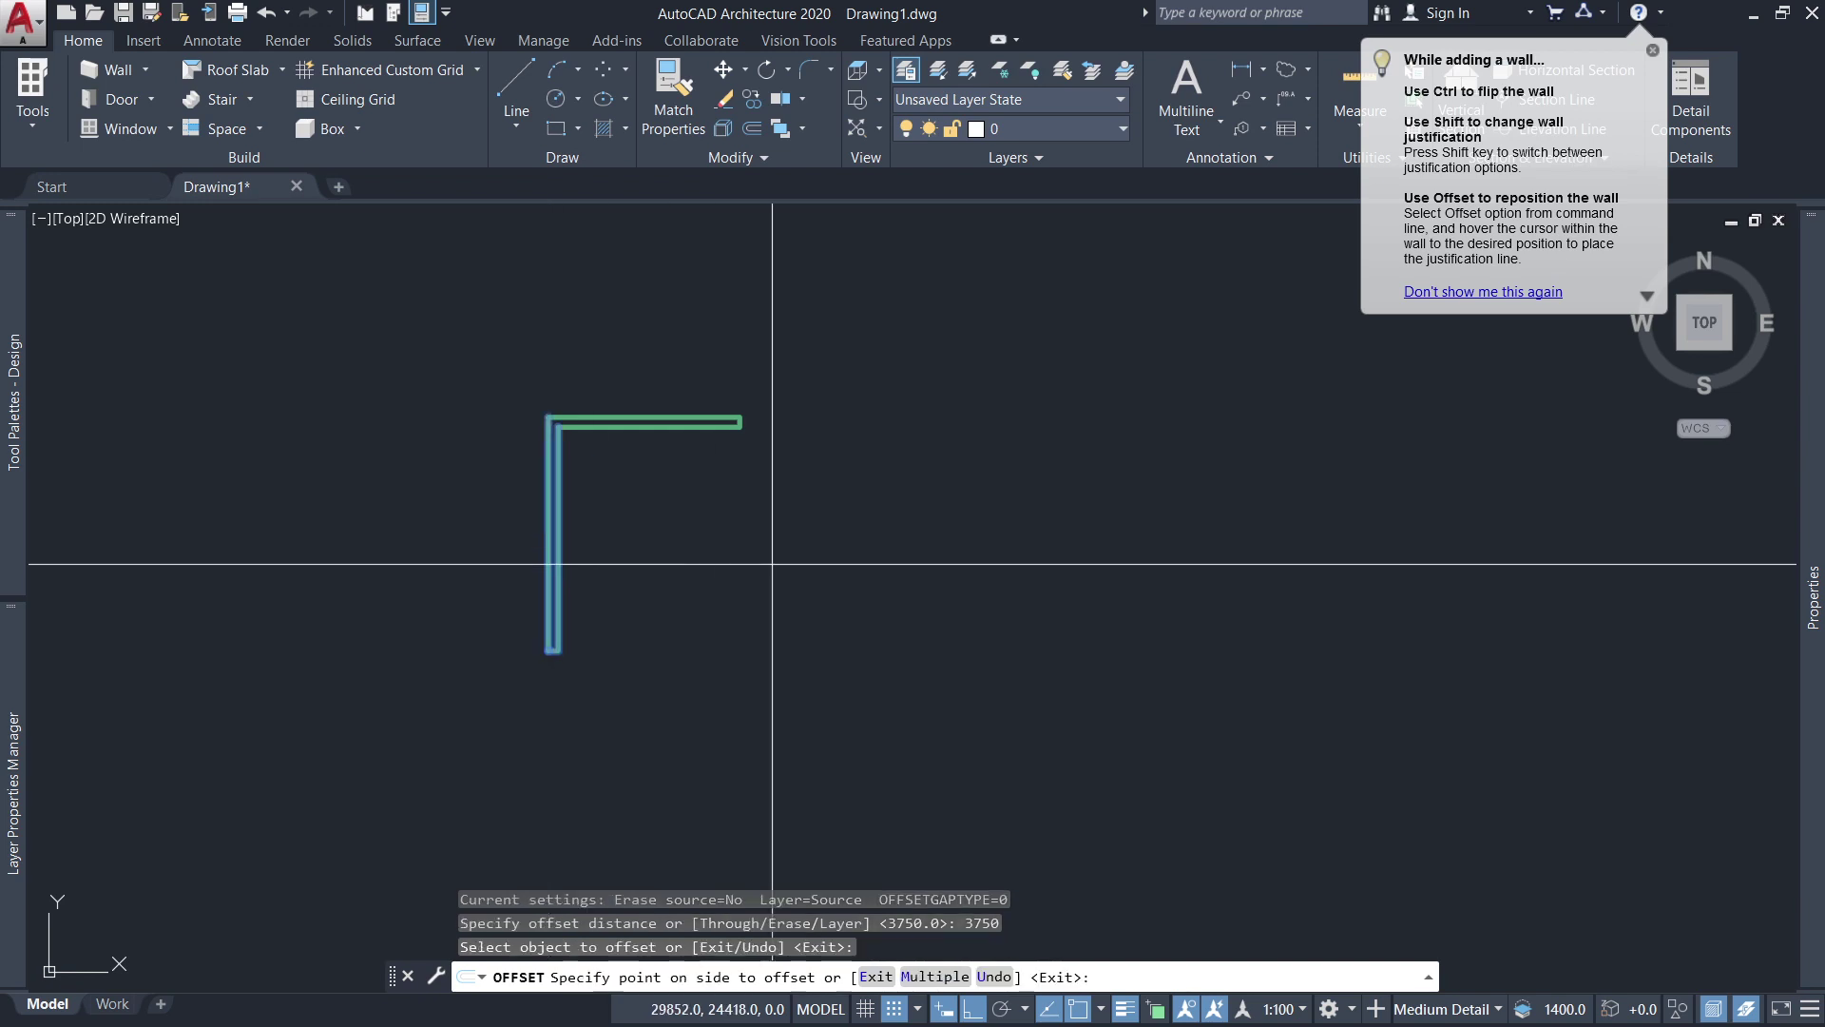
{"action": "left_click", "coordinate": [827, 566]}
{"action": "left_click", "coordinate": [705, 421]}
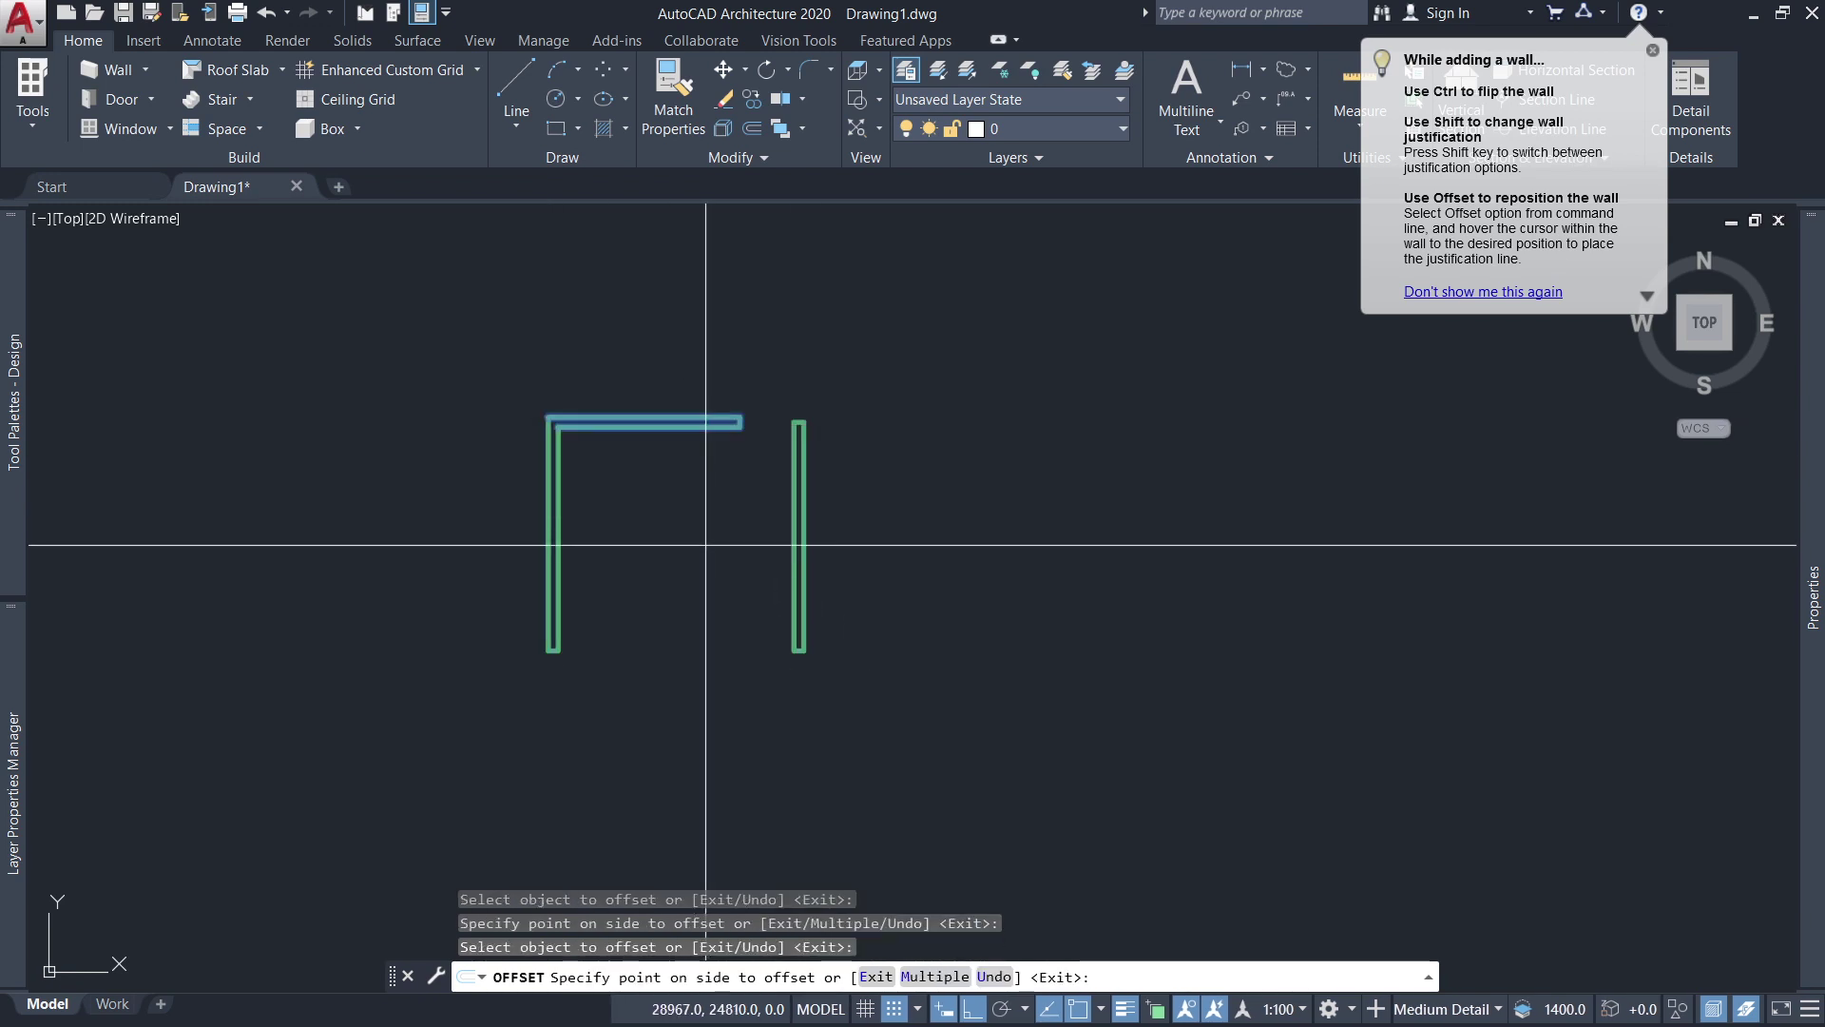
{"action": "left_click", "coordinate": [705, 544]}
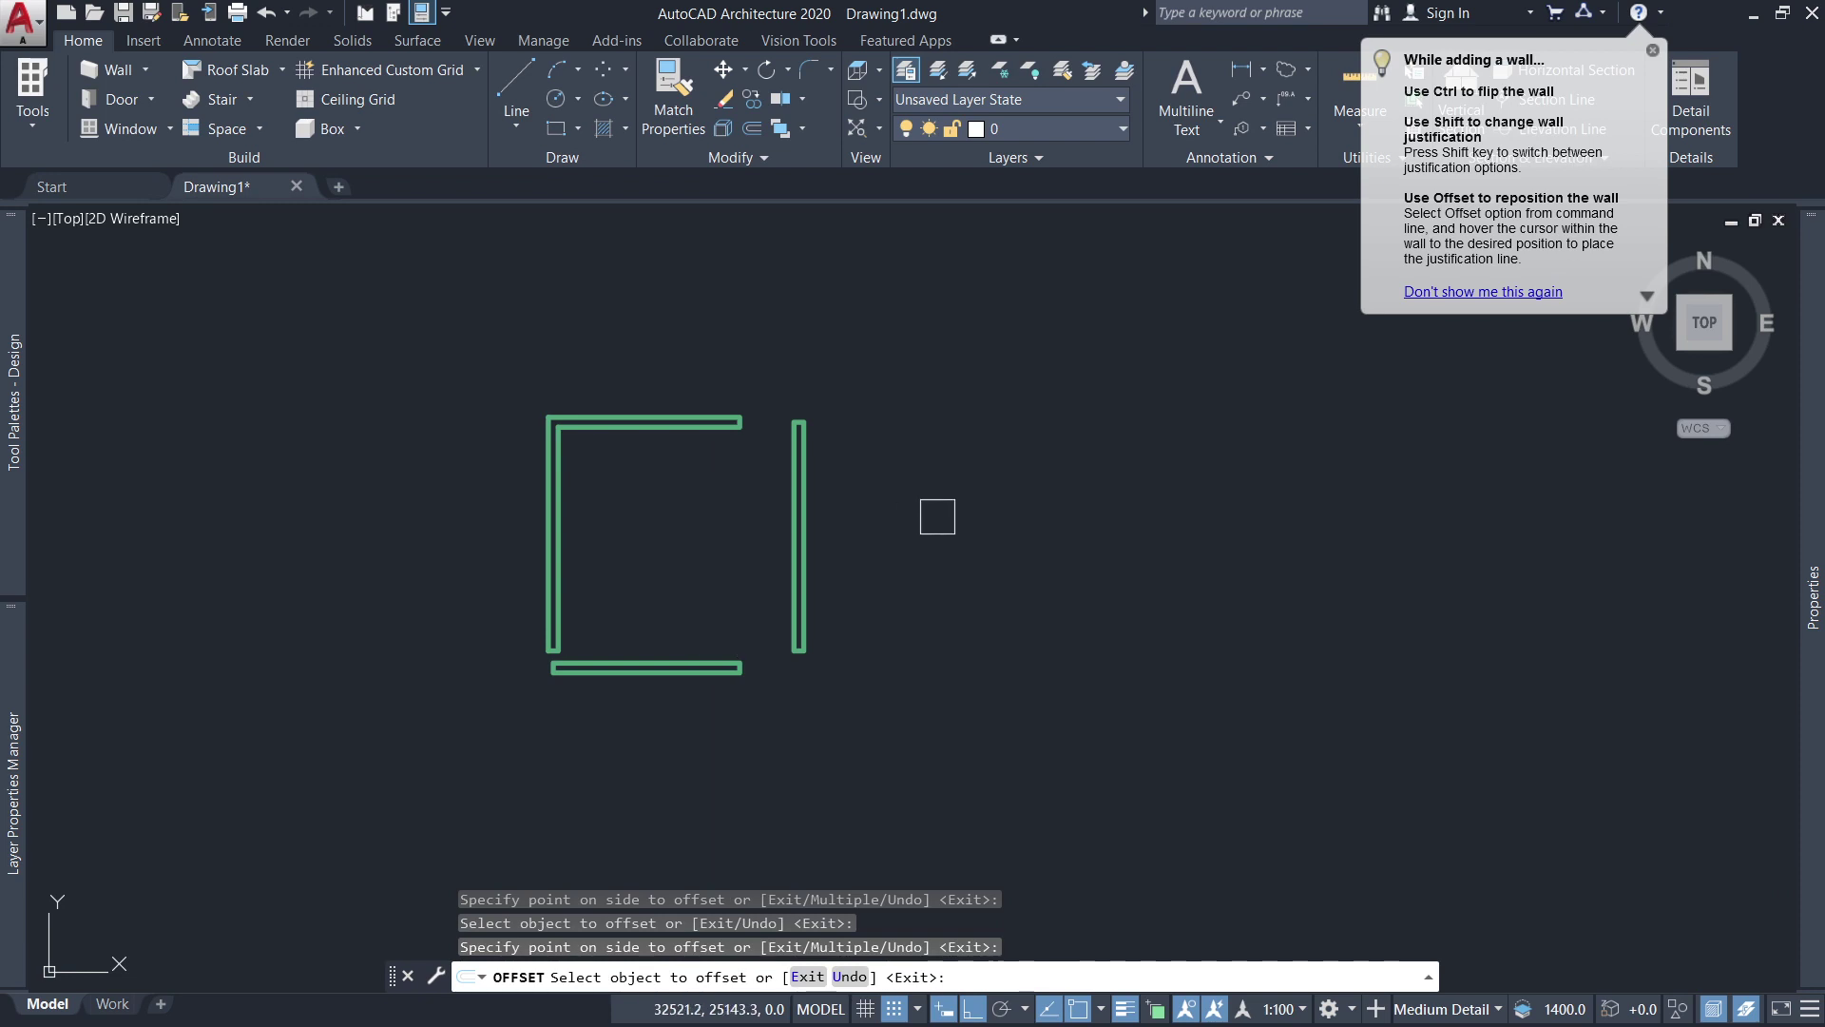
{"action": "scroll", "coordinate": [884, 513], "scroll_direction": "down", "scroll_amount": 4}
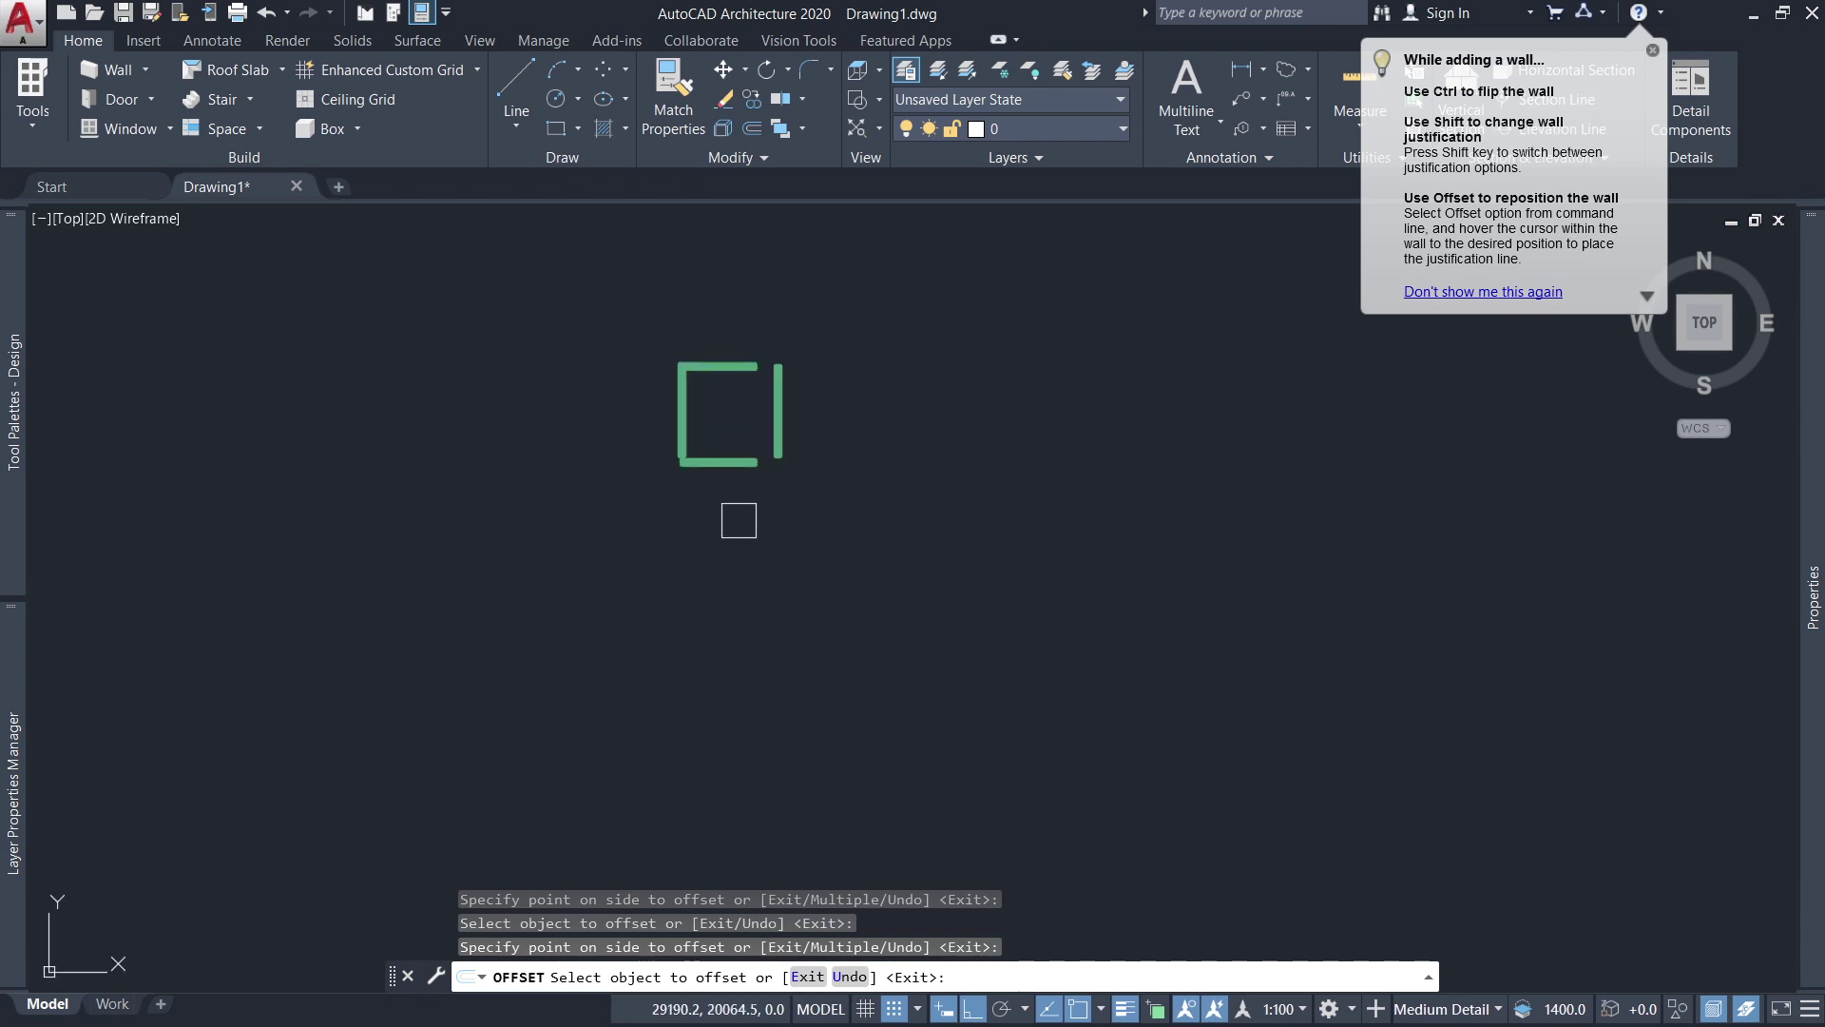
{"action": "scroll", "coordinate": [734, 499], "scroll_direction": "up", "scroll_amount": 4}
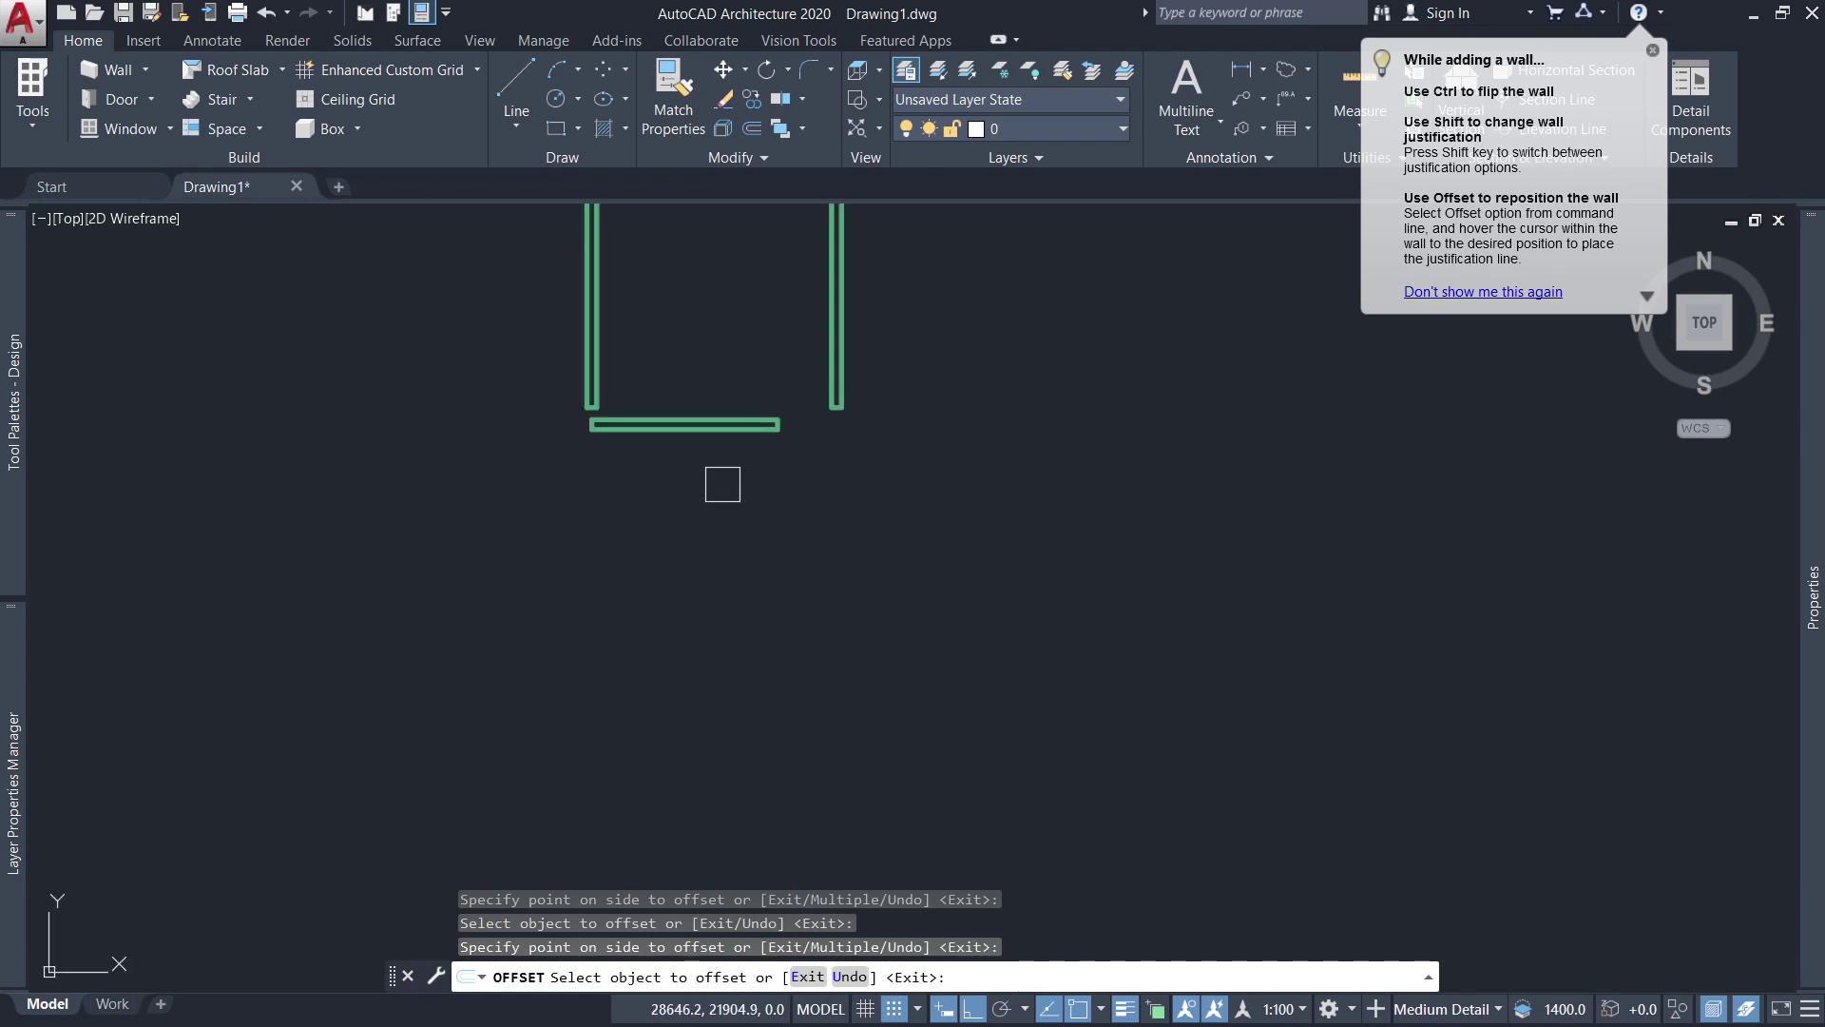
{"action": "scroll", "coordinate": [732, 484], "scroll_direction": "down", "scroll_amount": 2}
{"action": "scroll", "coordinate": [737, 480], "scroll_direction": "down", "scroll_amount": 2}
{"action": "scroll", "coordinate": [738, 477], "scroll_direction": "up", "scroll_amount": 2}
{"action": "scroll", "coordinate": [732, 465], "scroll_direction": "up", "scroll_amount": 2}
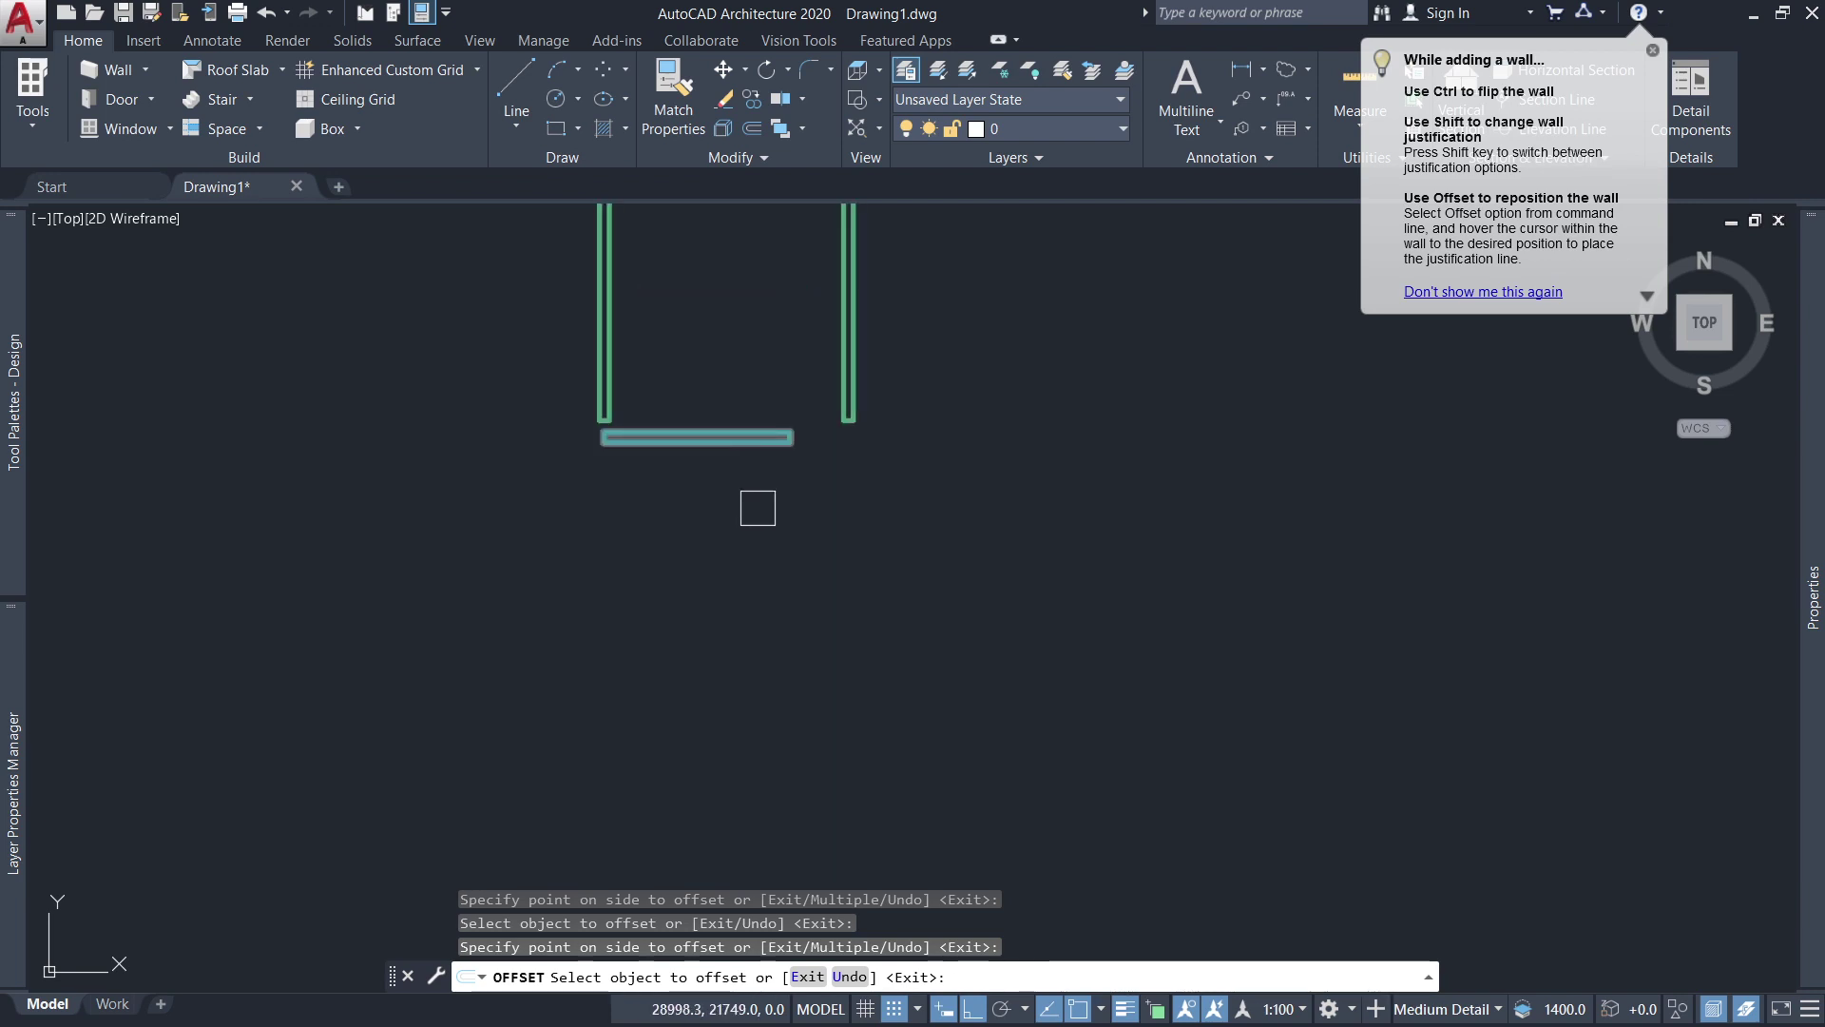
{"action": "scroll", "coordinate": [766, 511], "scroll_direction": "down", "scroll_amount": 2}
{"action": "scroll", "coordinate": [793, 518], "scroll_direction": "up", "scroll_amount": 2}
{"action": "scroll", "coordinate": [803, 513], "scroll_direction": "down", "scroll_amount": 2}
{"action": "scroll", "coordinate": [775, 509], "scroll_direction": "up", "scroll_amount": 2}
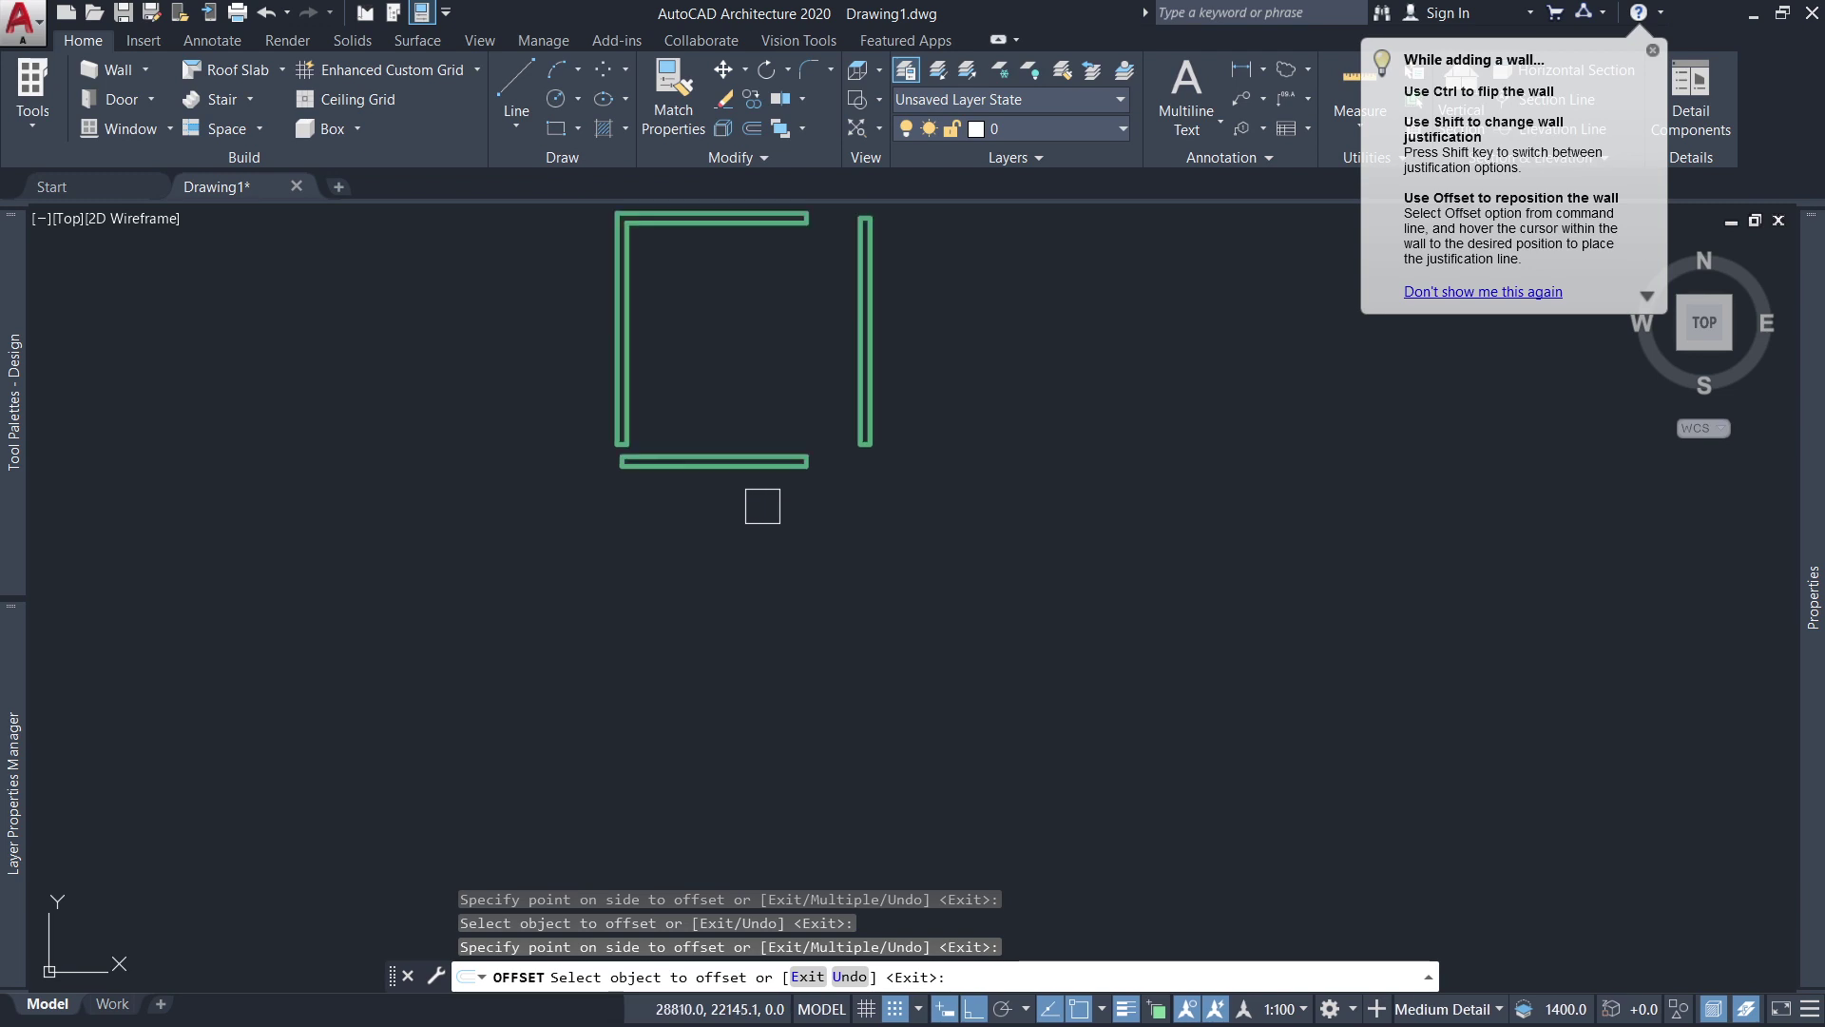
{"action": "scroll", "coordinate": [760, 494], "scroll_direction": "down", "scroll_amount": 5}
{"action": "scroll", "coordinate": [782, 458], "scroll_direction": "up", "scroll_amount": 2}
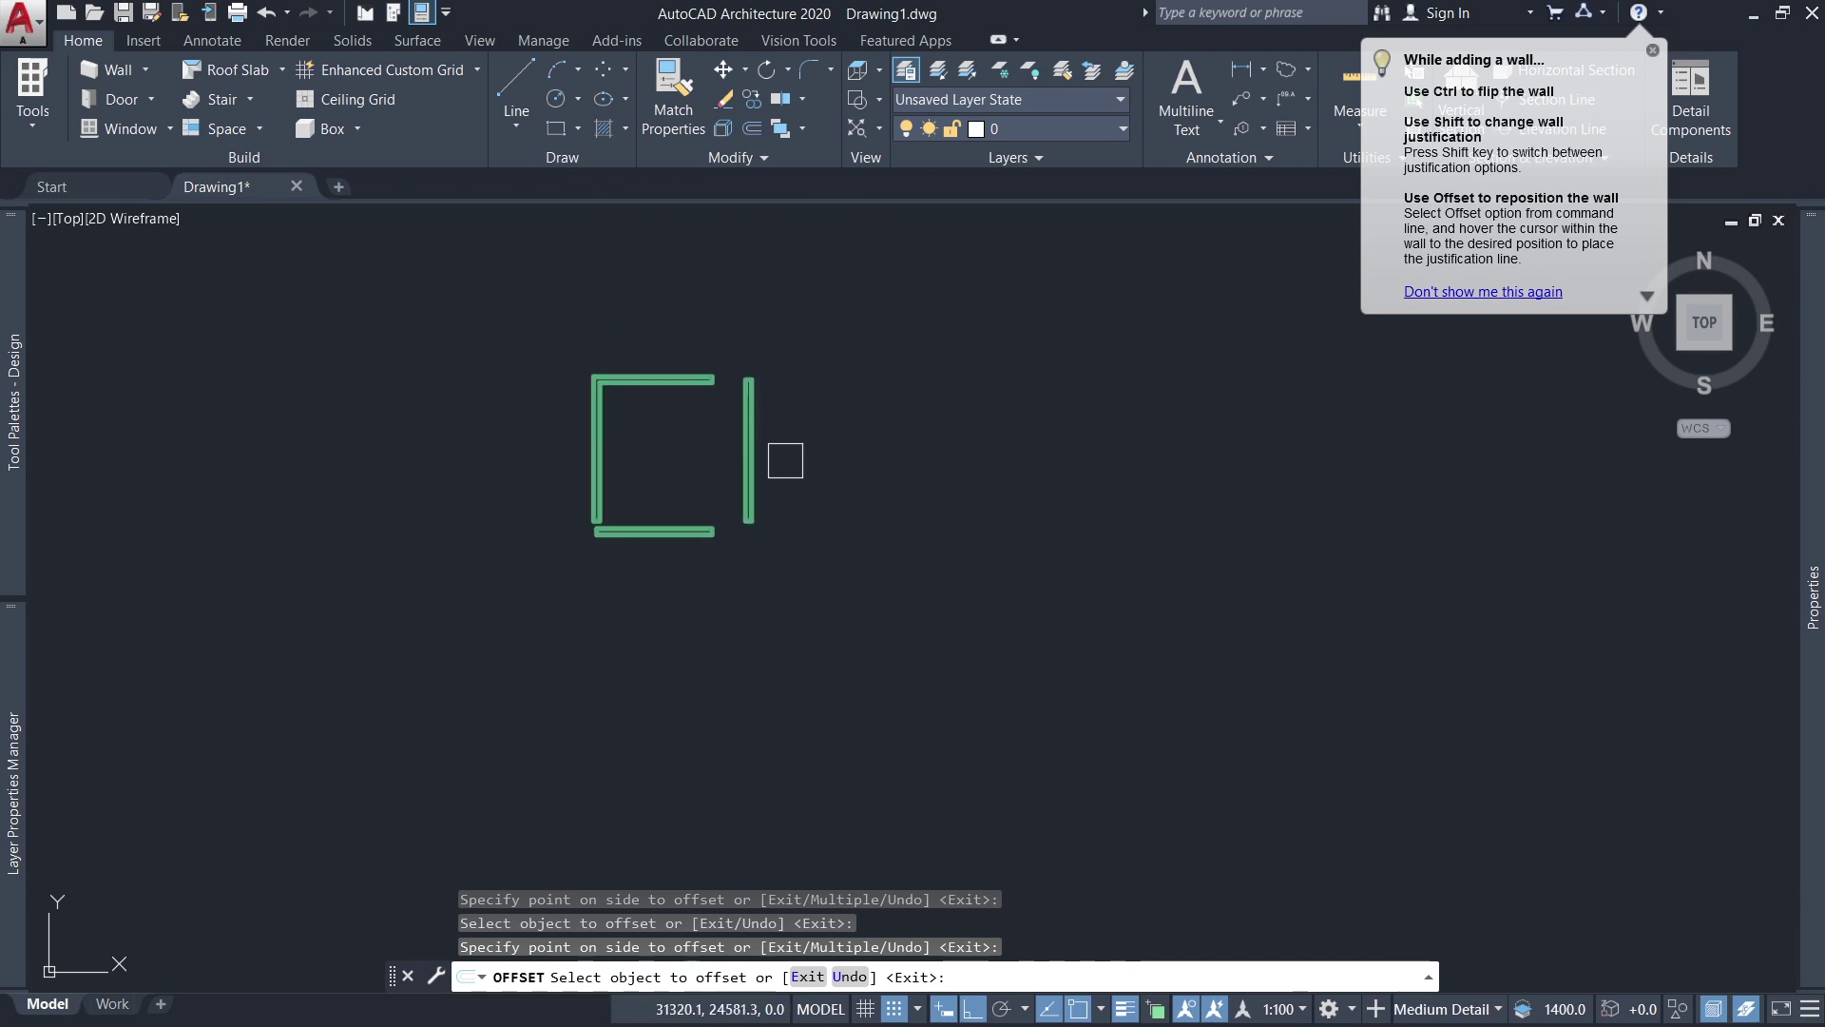
{"action": "scroll", "coordinate": [779, 469], "scroll_direction": "up", "scroll_amount": 3}
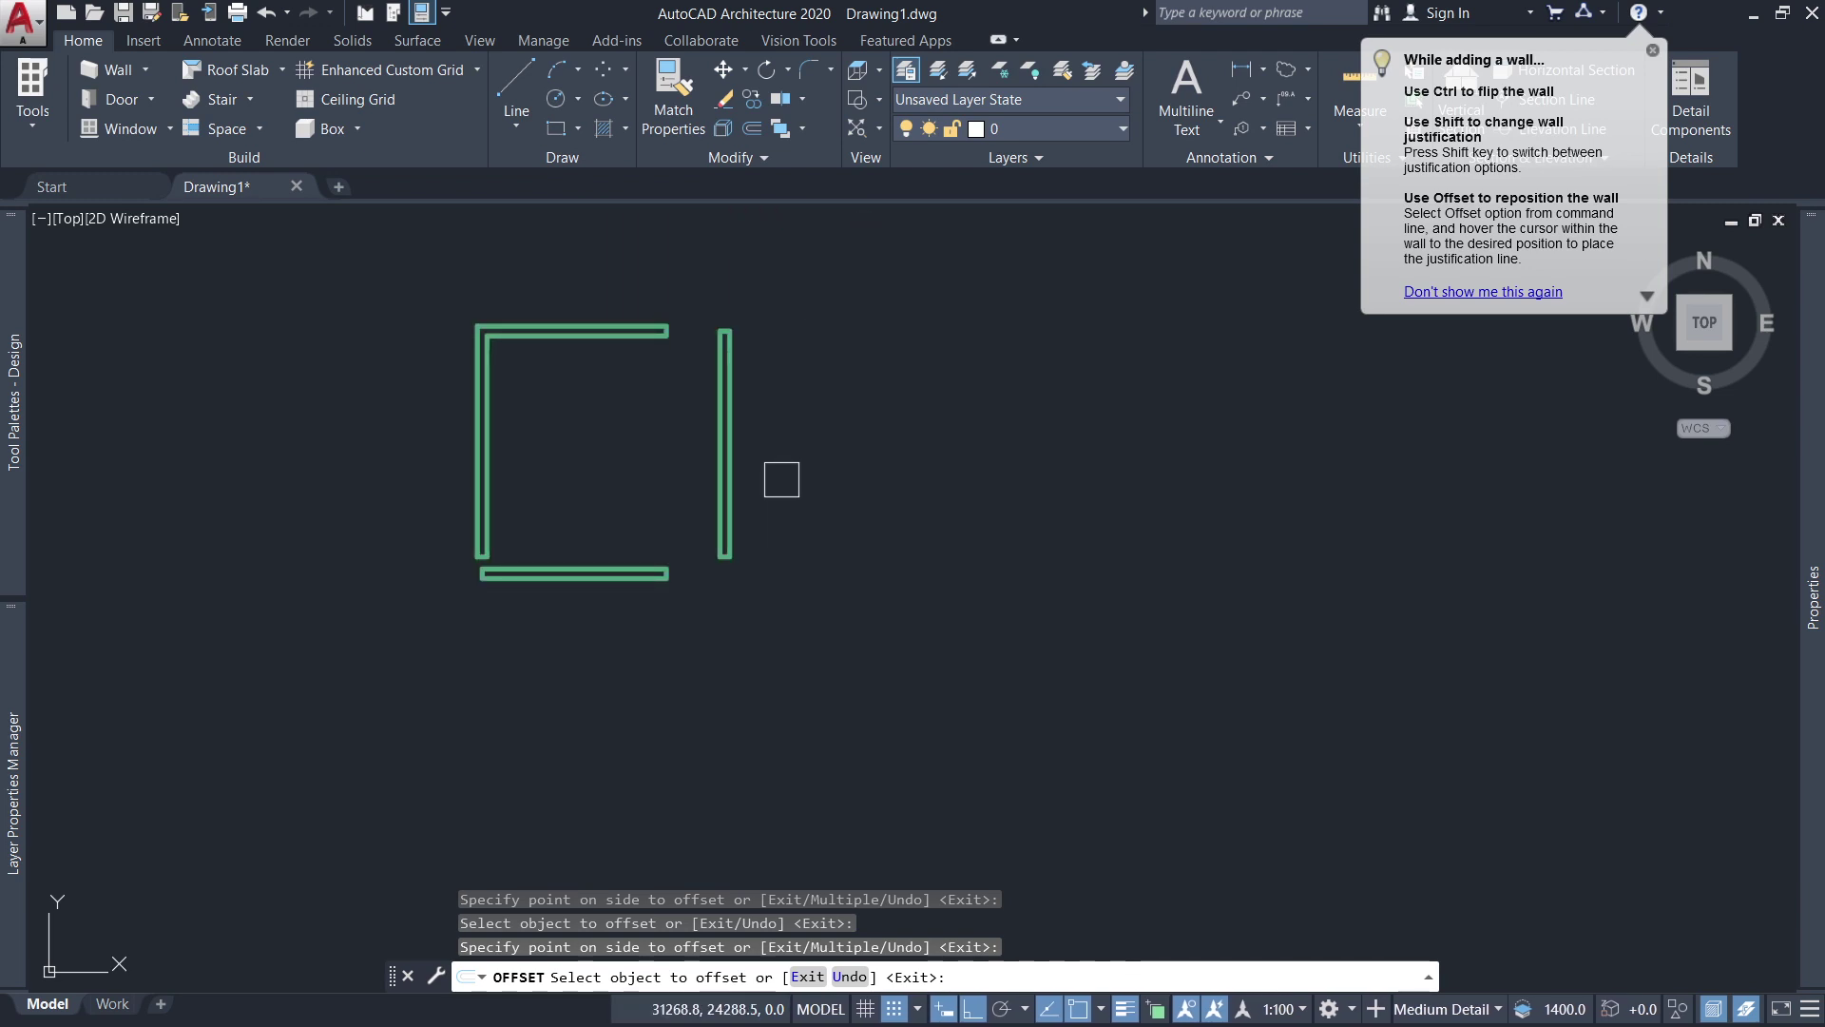
Copy the room's right wall 1650 further to the right with Offset.
{"action": "key", "text": "Return"}
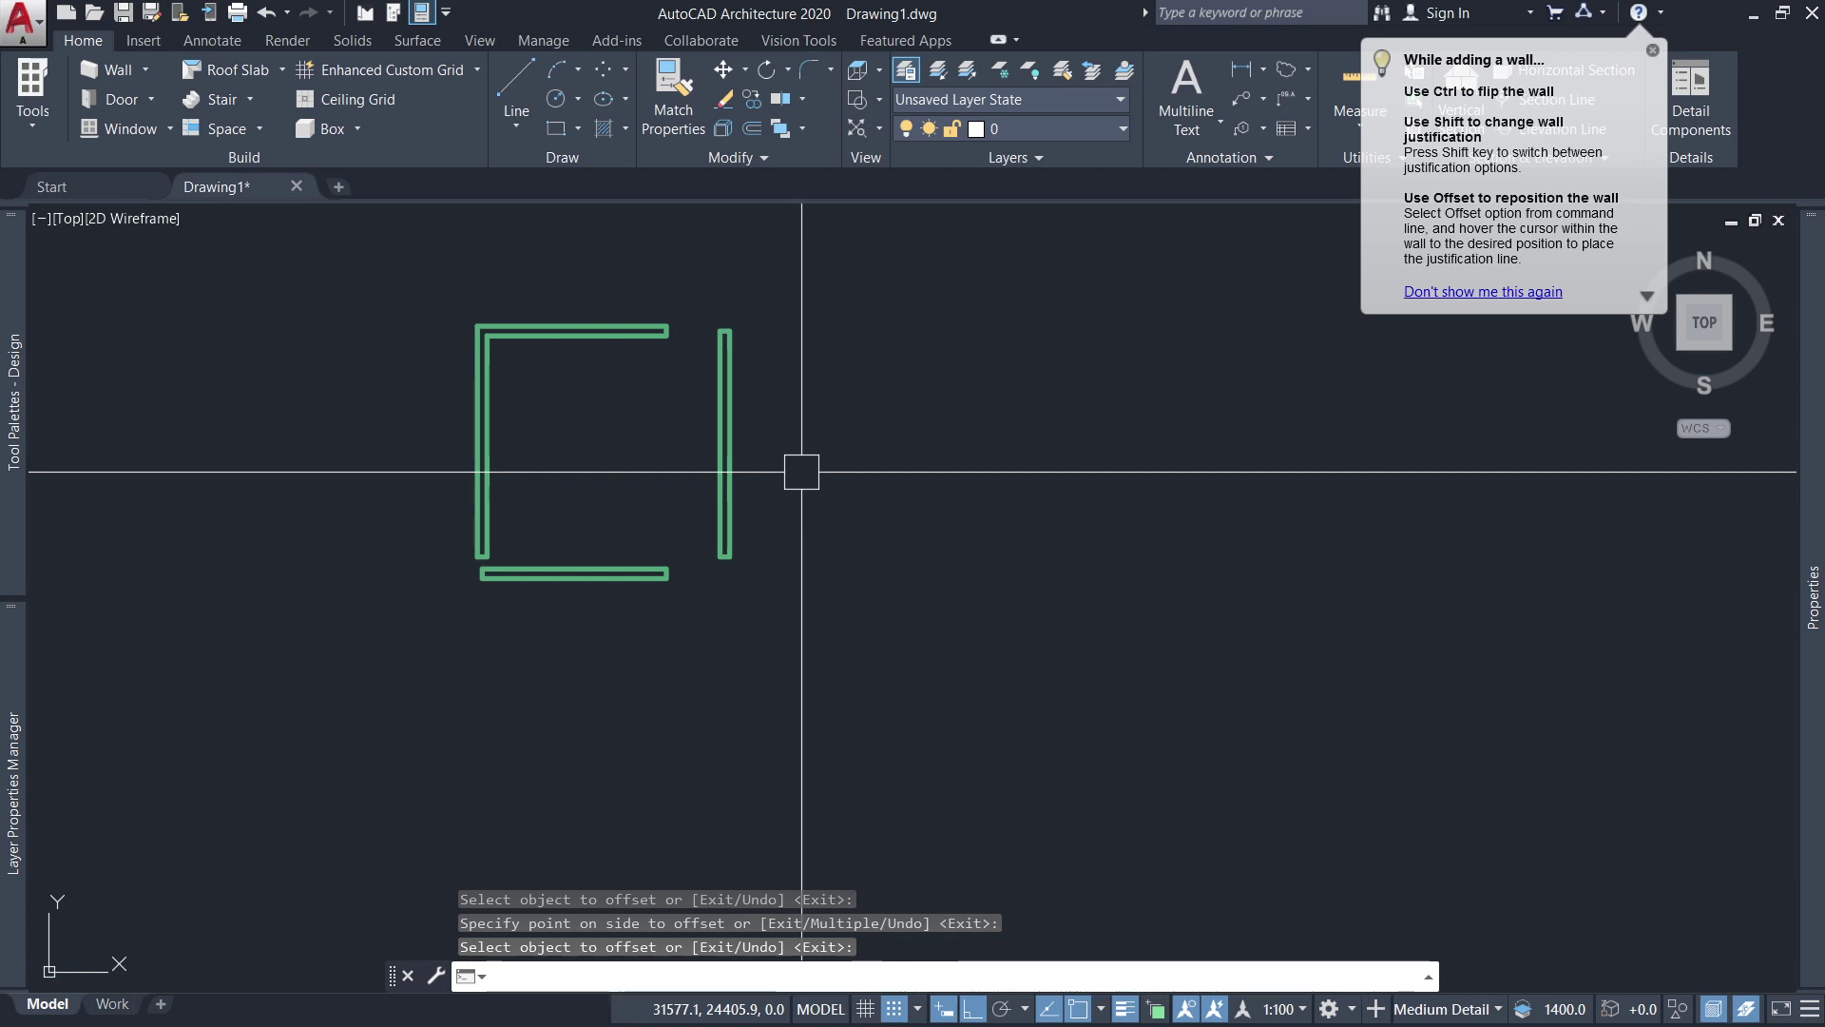
{"action": "type", "text": "o"}
{"action": "key", "text": "Return"}
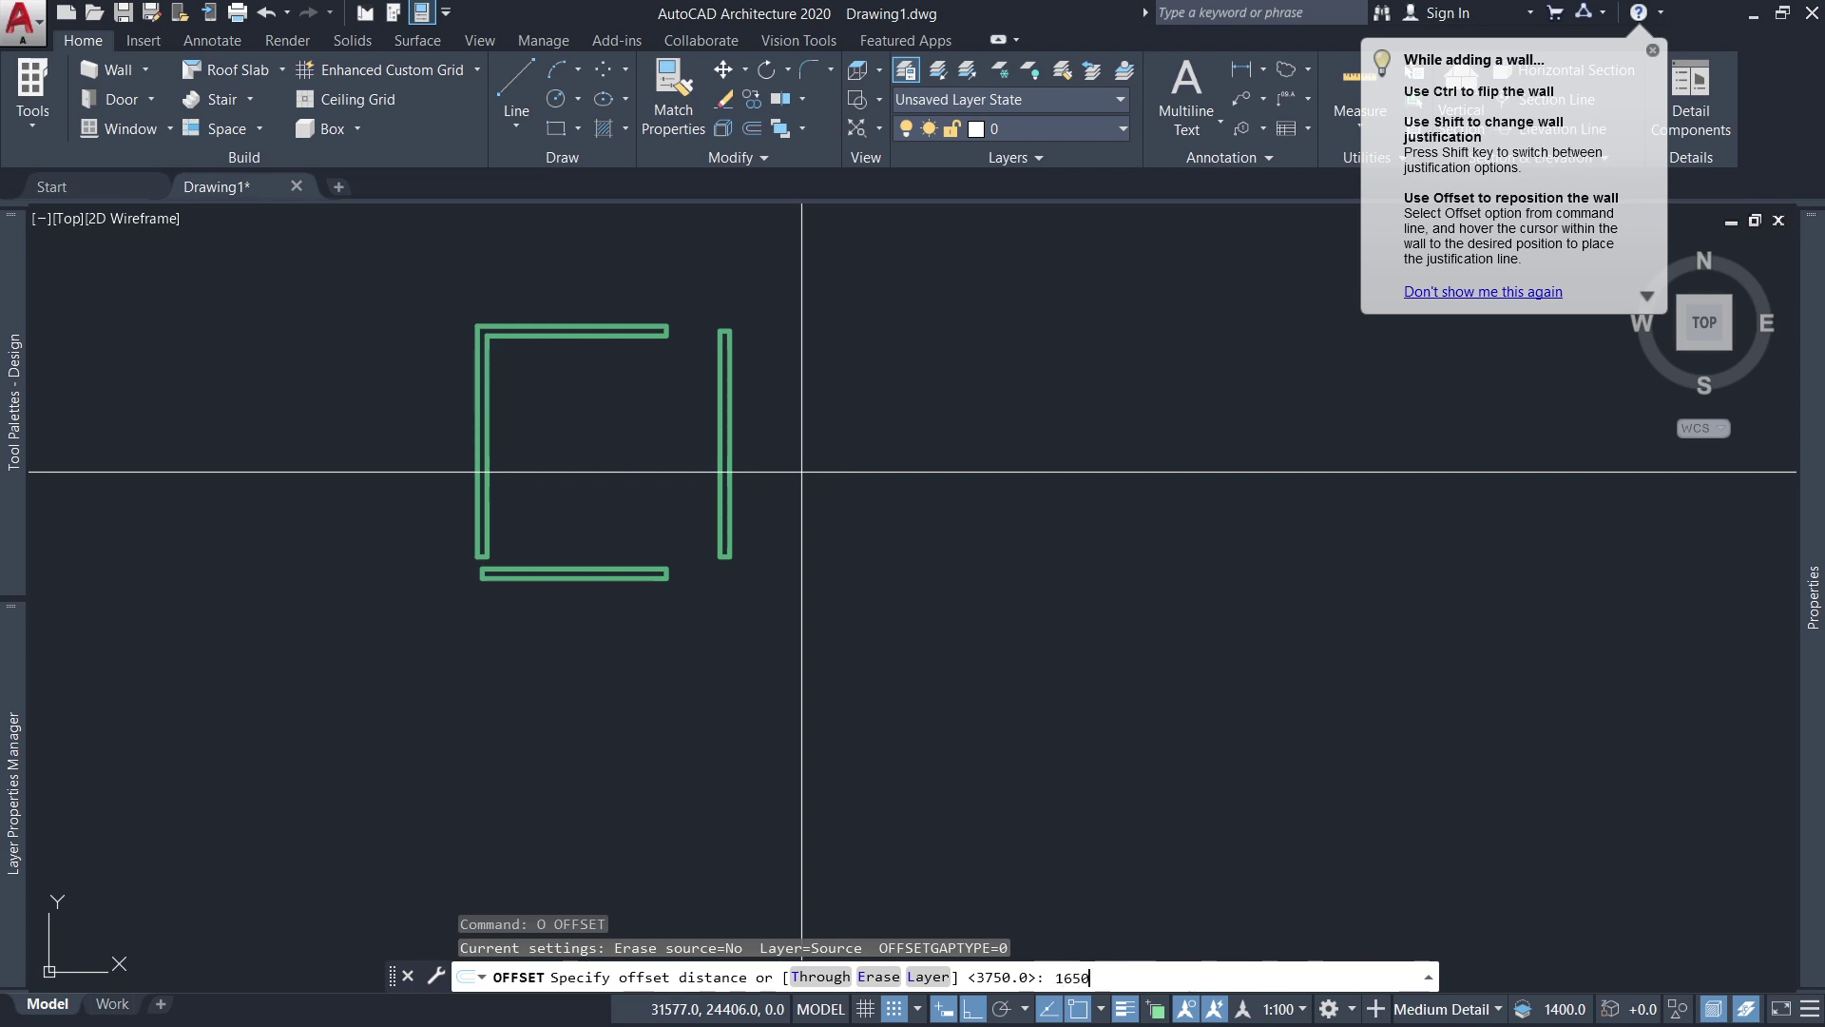
{"action": "key", "text": "Return"}
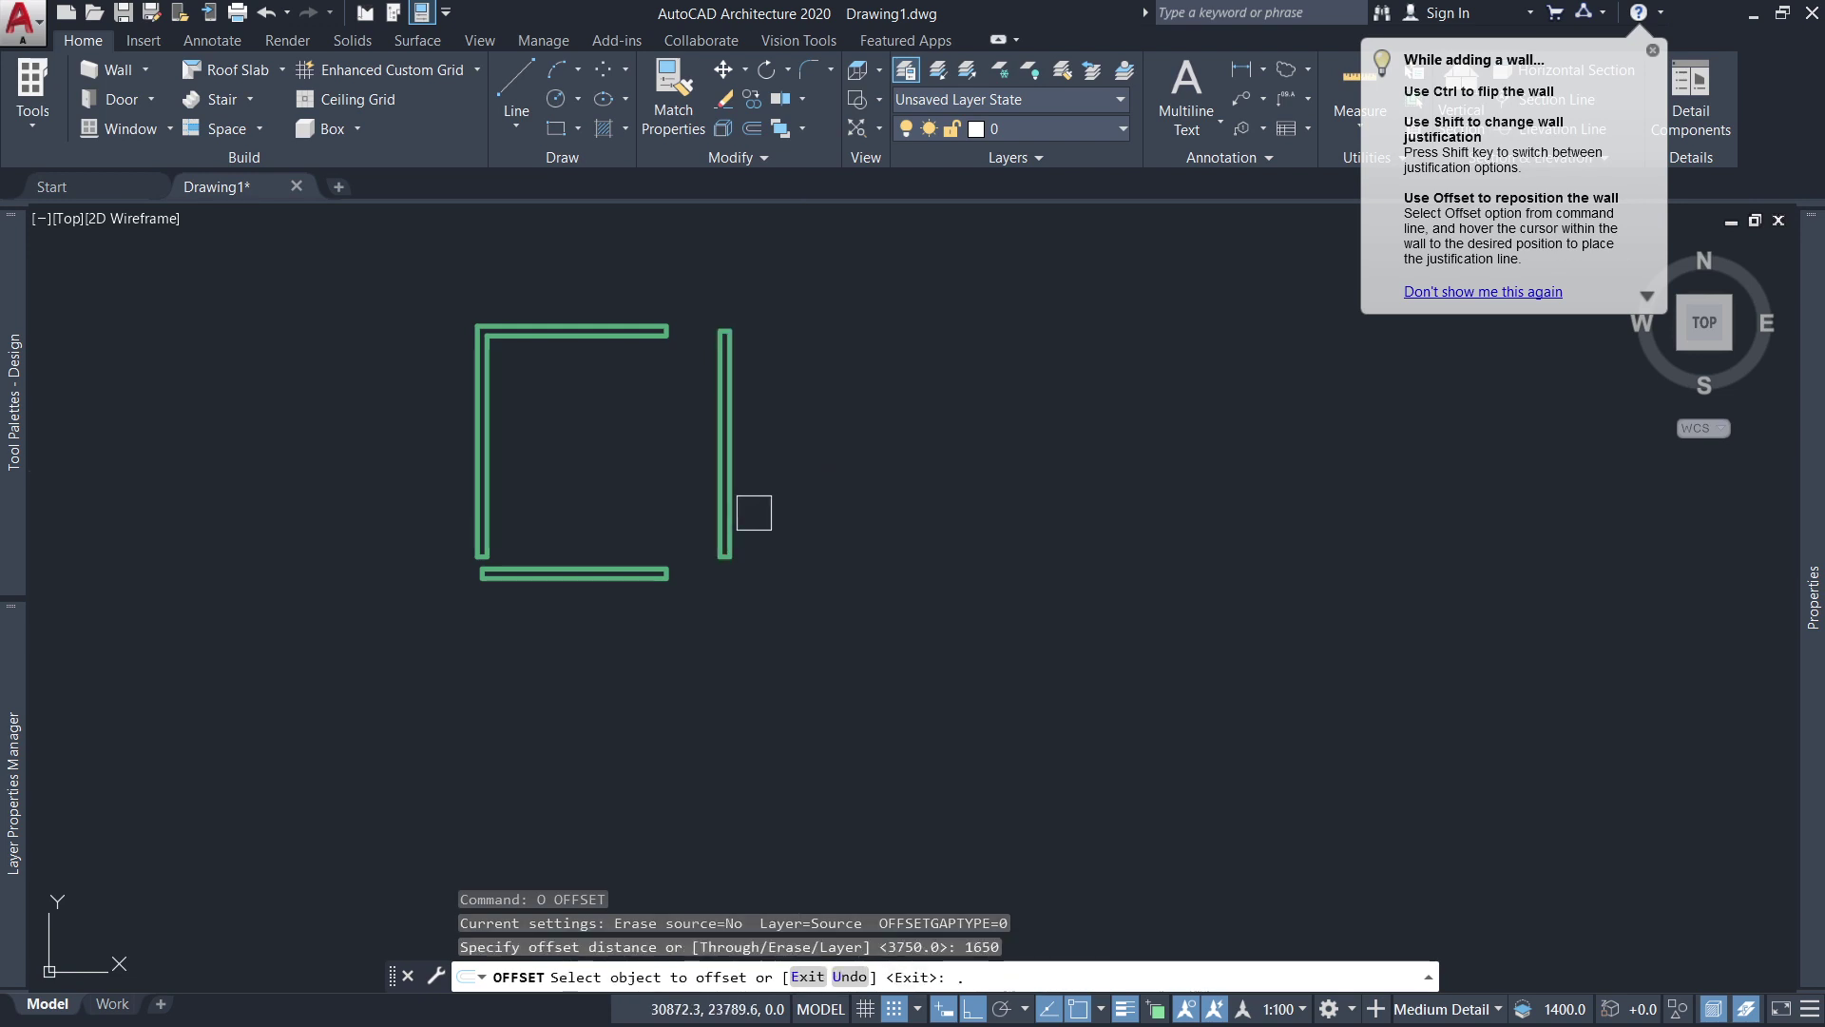
{"action": "key", "text": "Escape"}
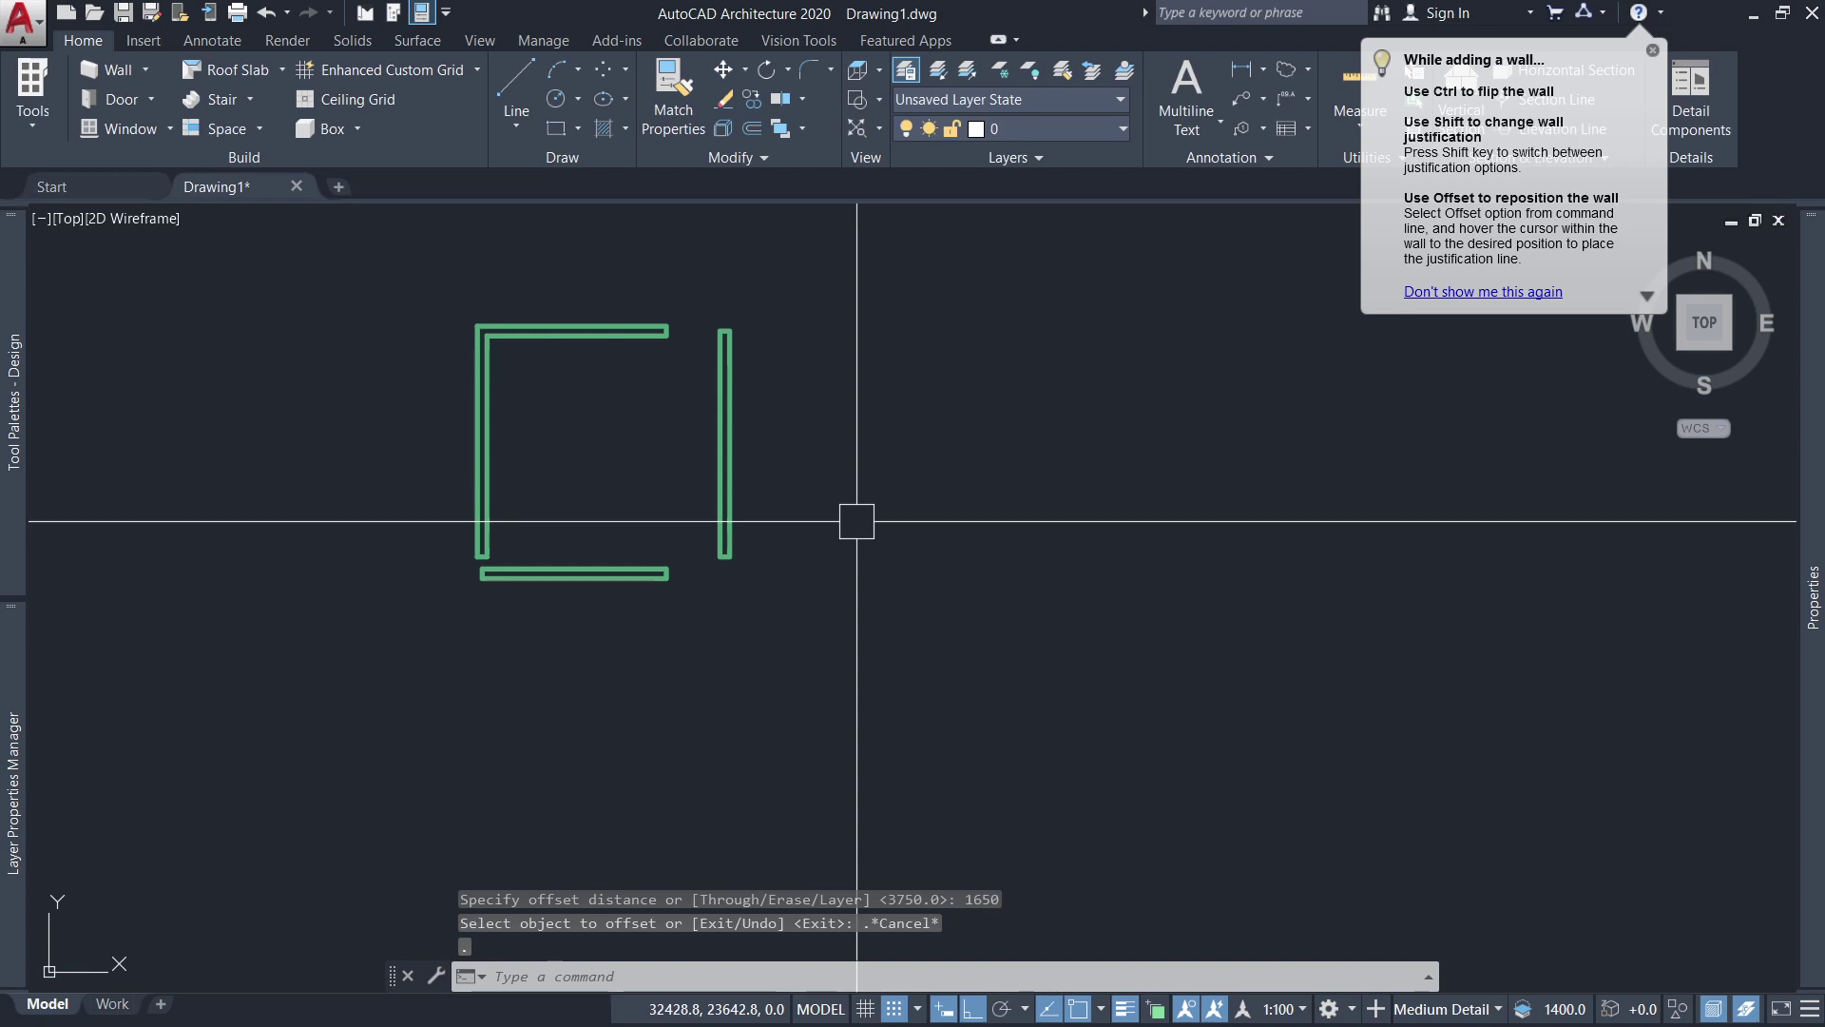
{"action": "type", "text": "o"}
{"action": "key", "text": "Return"}
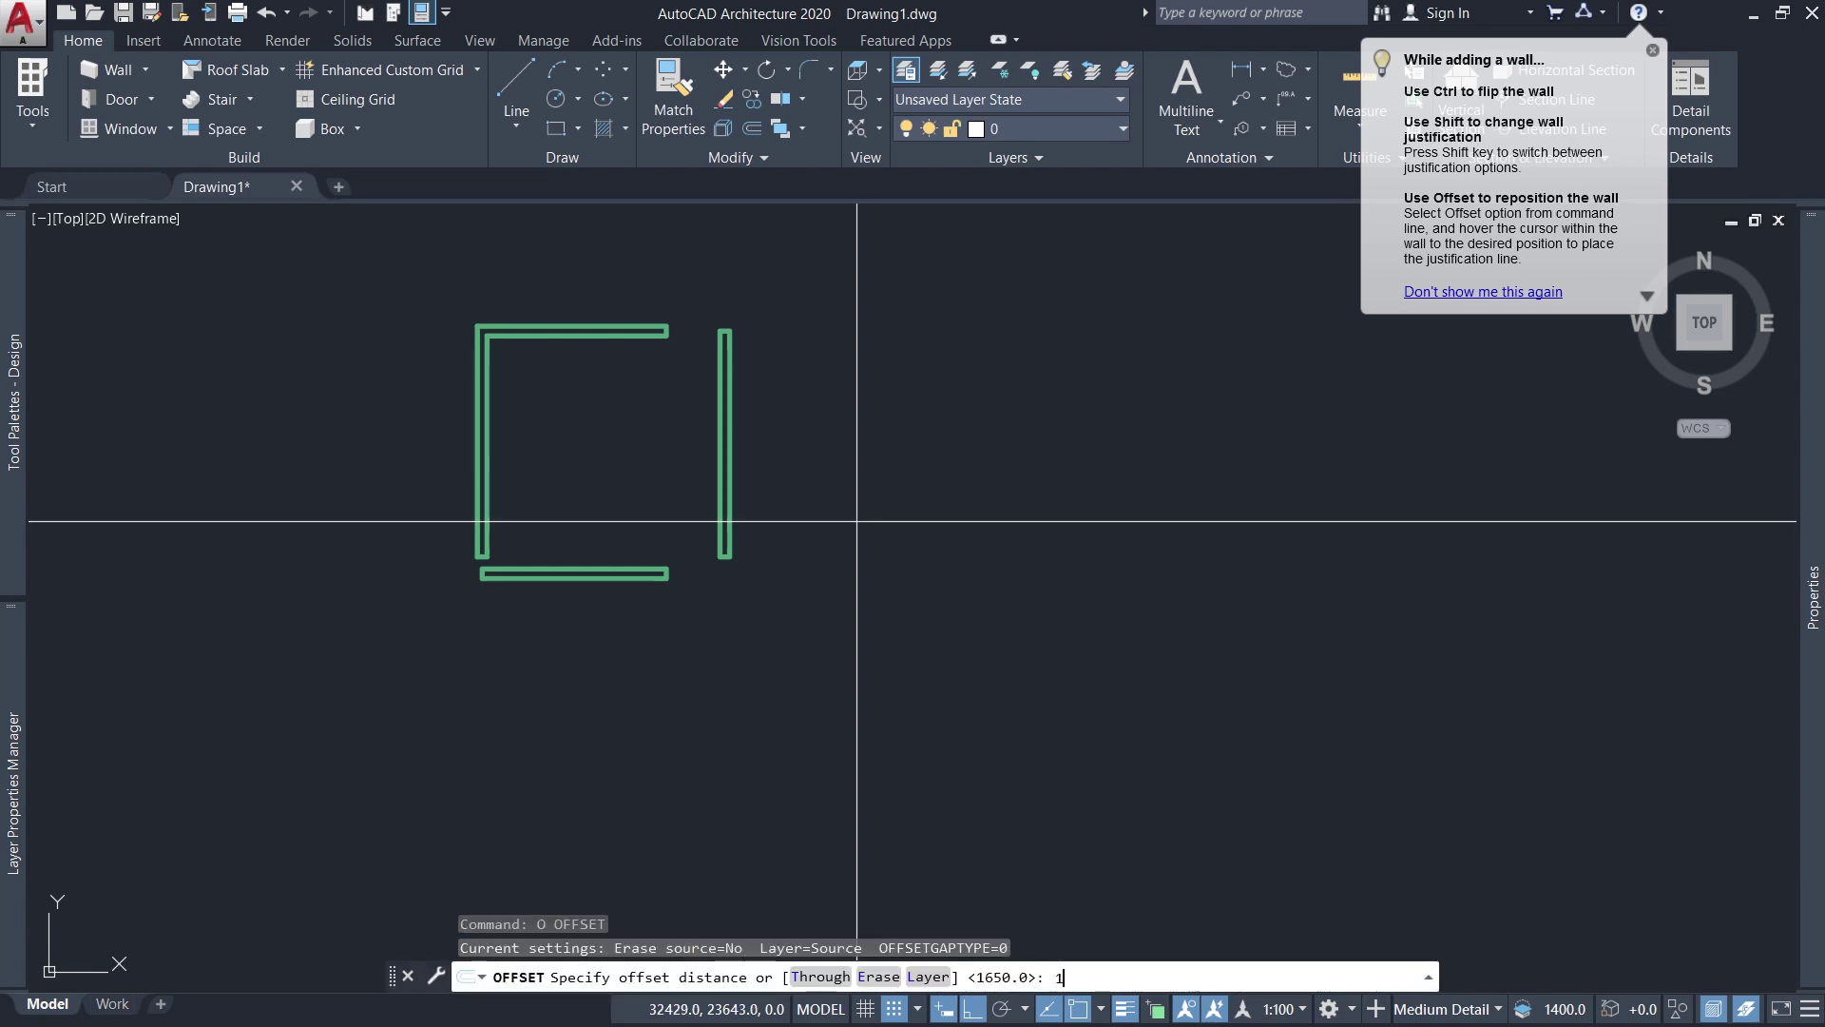
{"action": "type", "text": "650"}
{"action": "key", "text": "Return"}
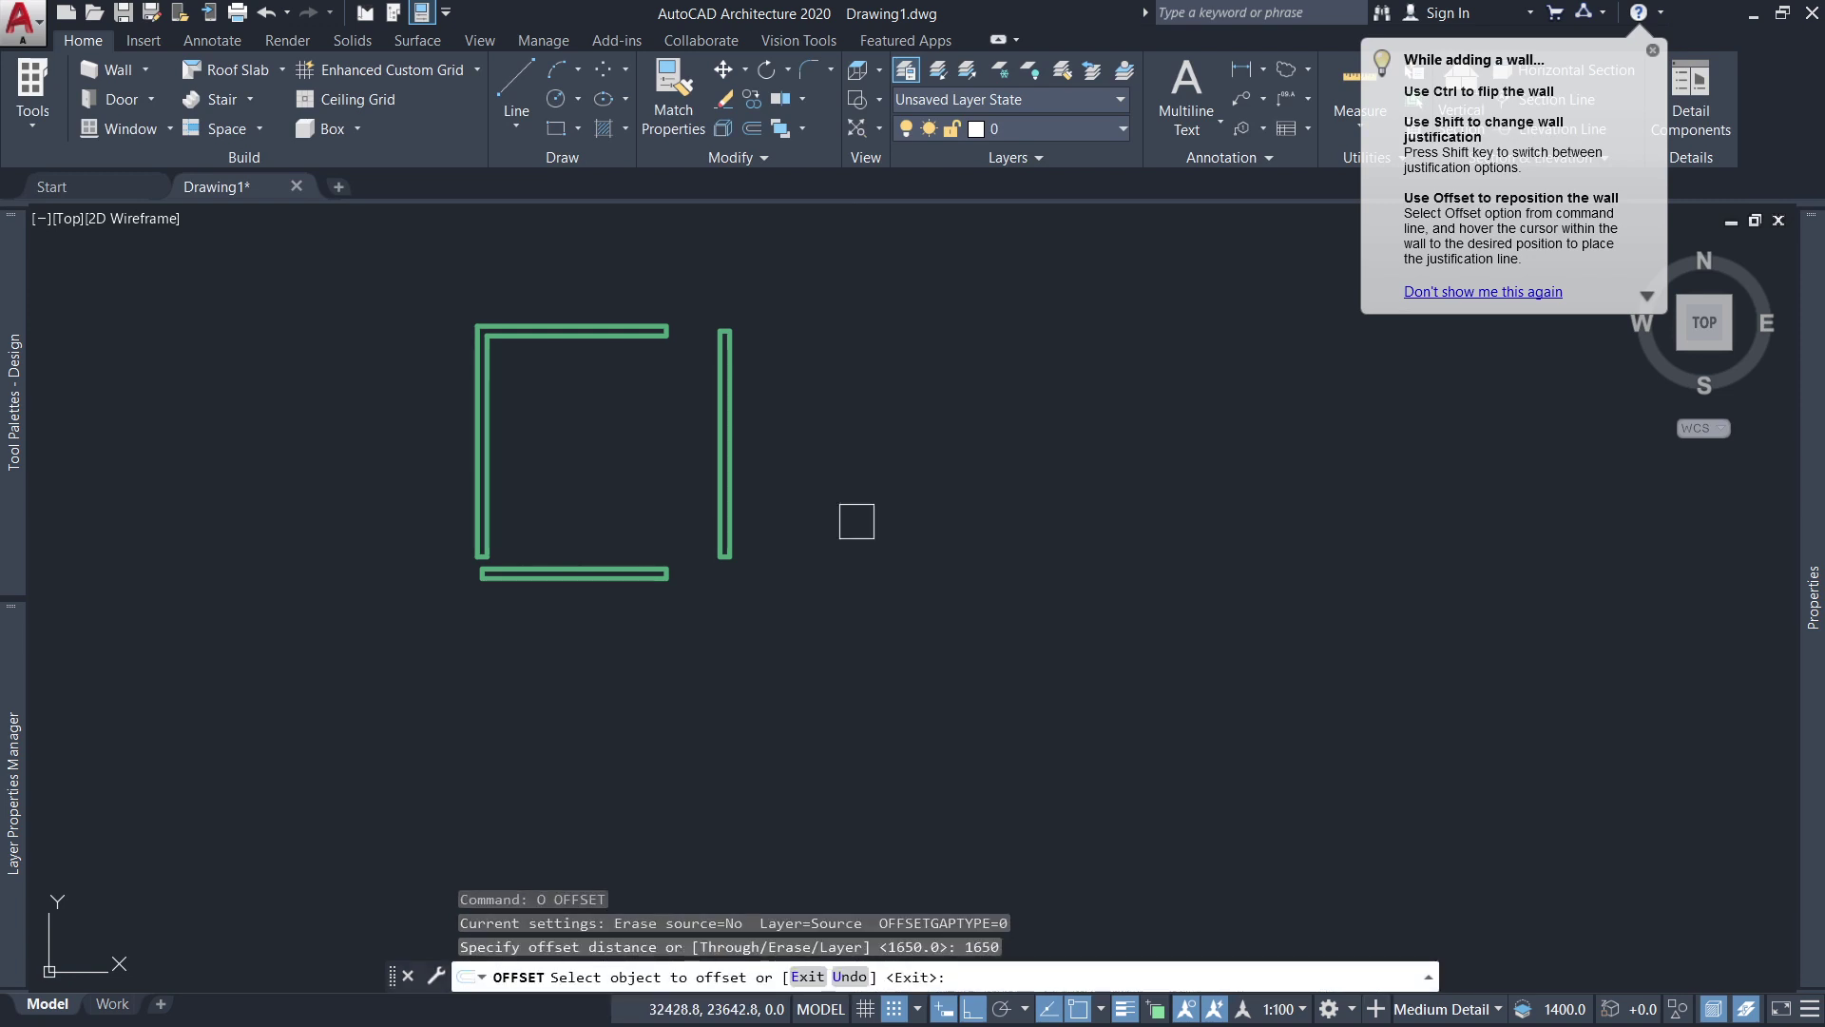
{"action": "left_click", "coordinate": [725, 475]}
{"action": "left_click", "coordinate": [852, 517]}
{"action": "scroll", "coordinate": [816, 466], "scroll_direction": "down", "scroll_amount": 2}
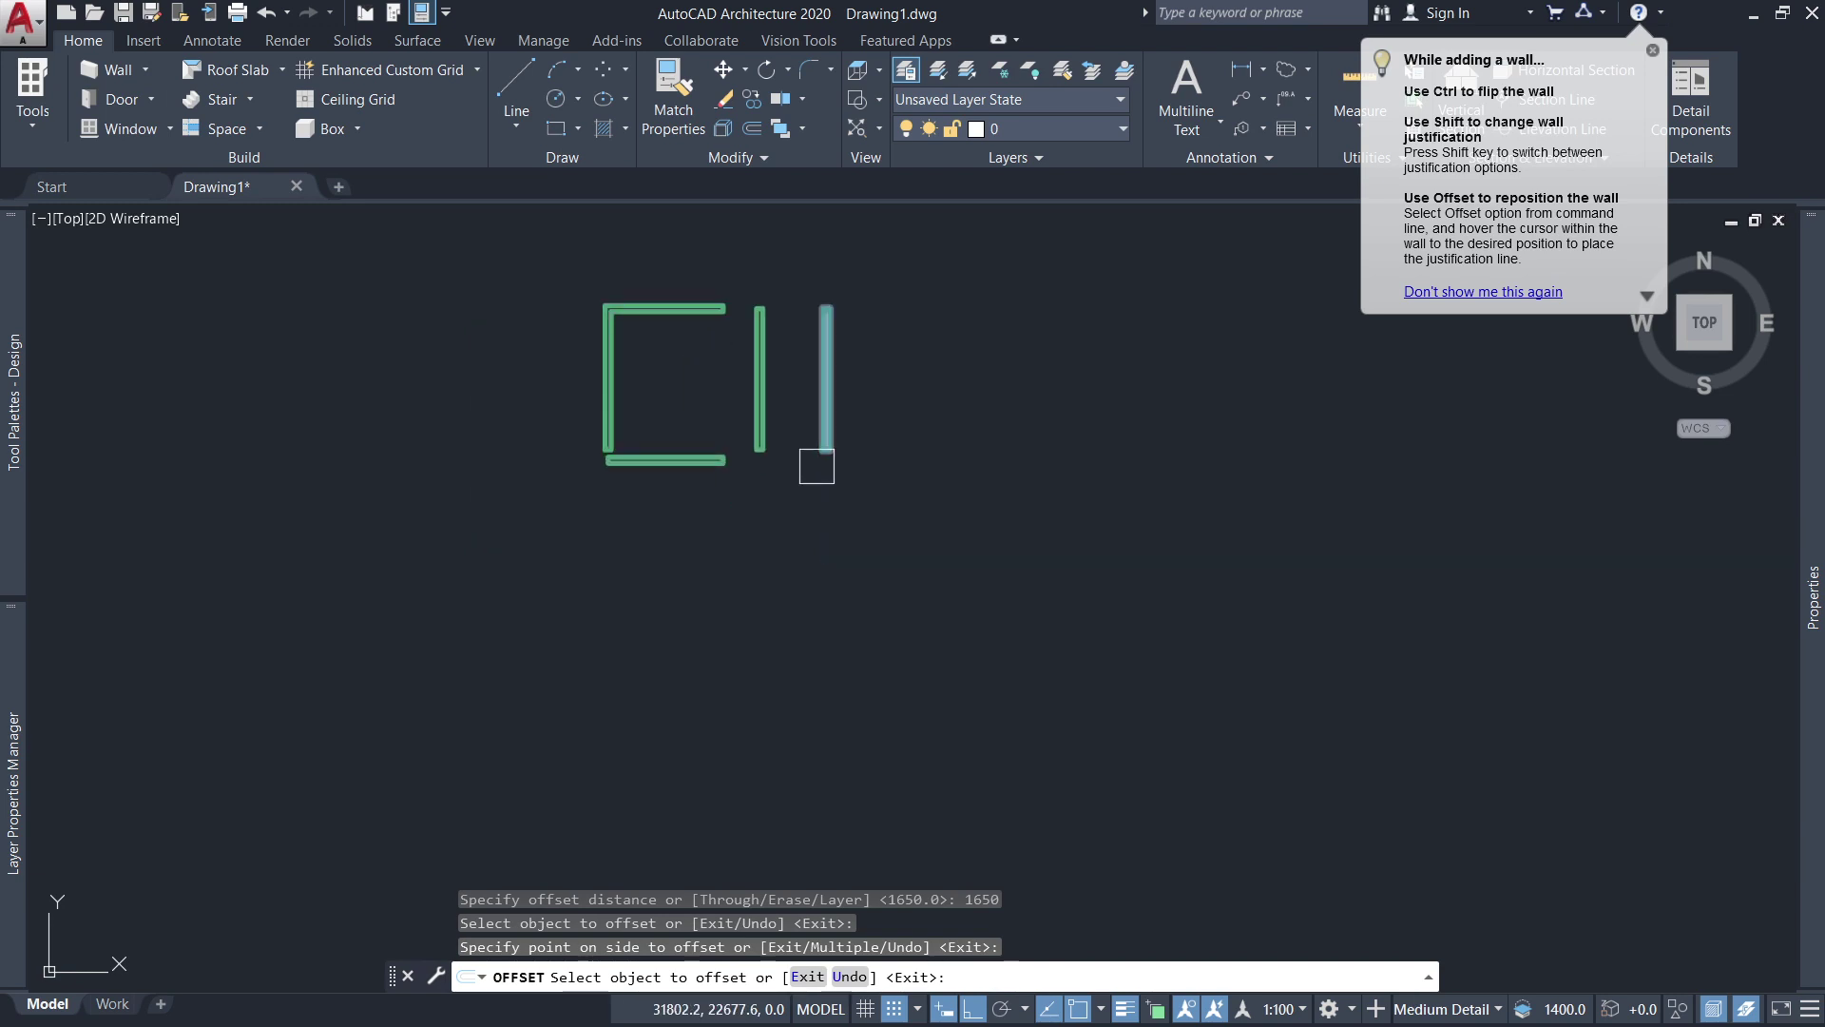
{"action": "key", "text": "Escape"}
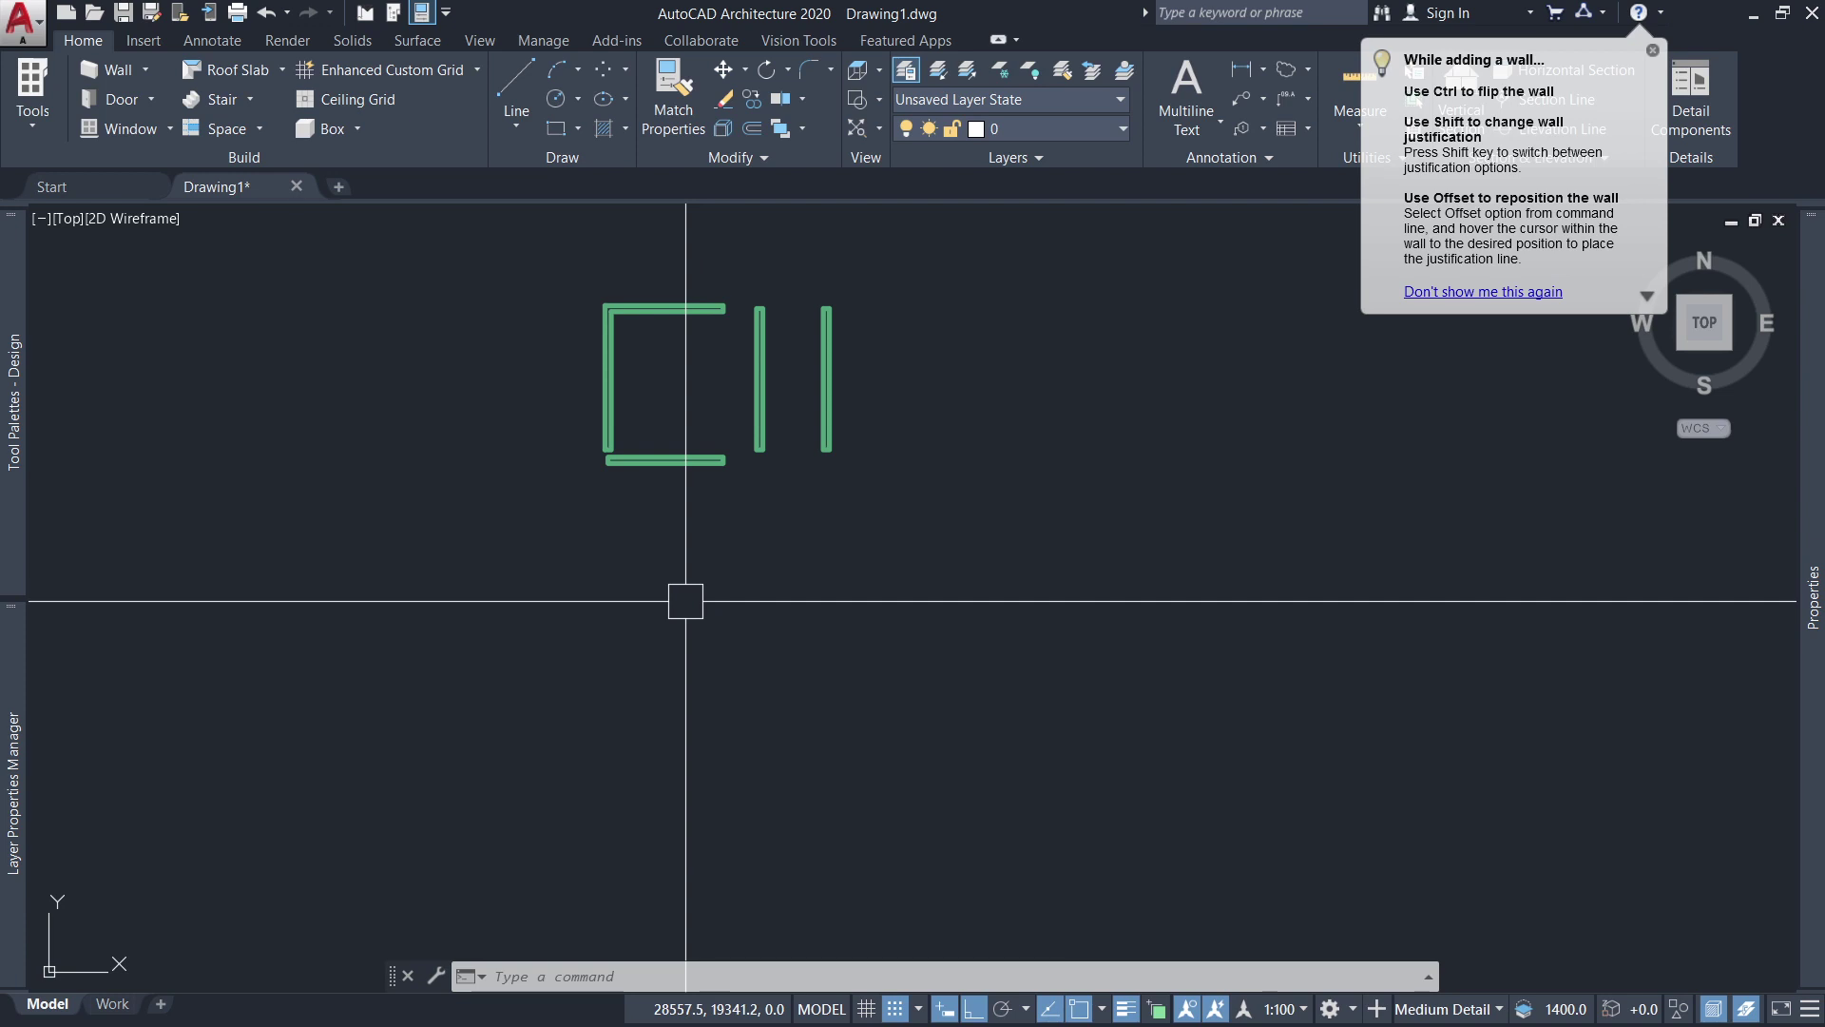
Copy the bottom wall 3750 downward with Offset.
{"action": "type", "text": "o"}
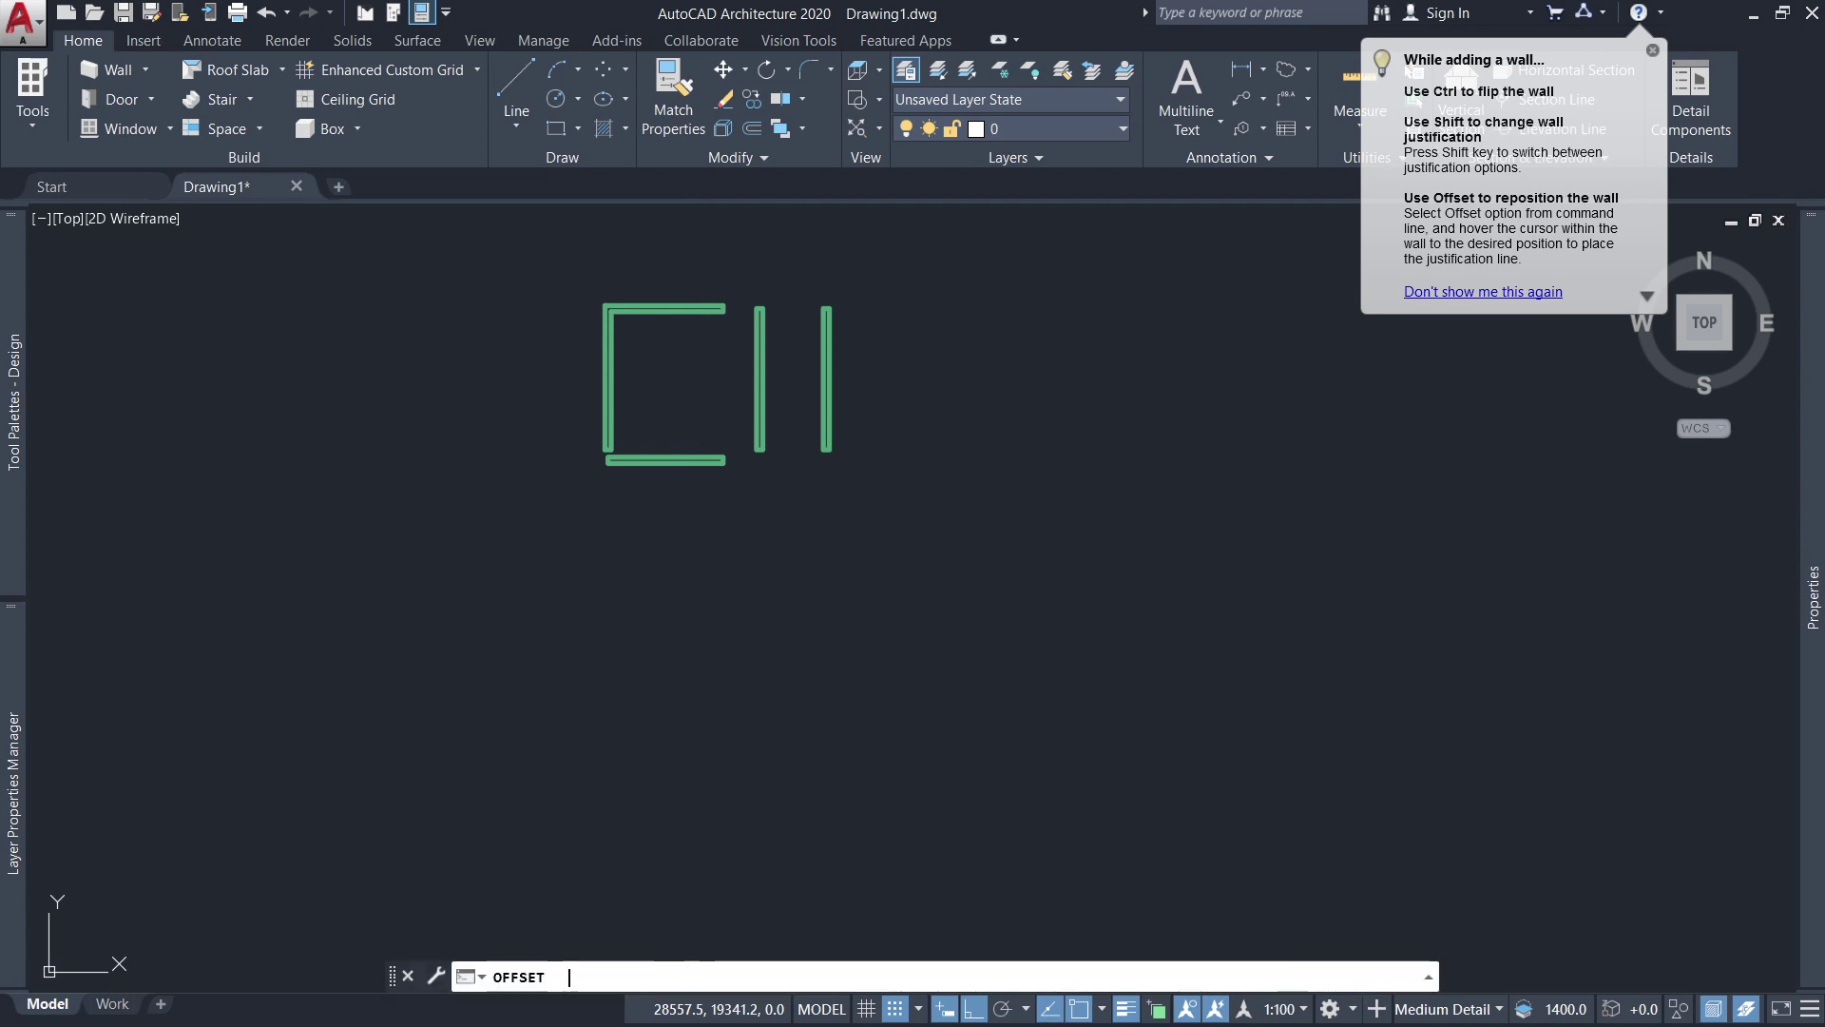
{"action": "key", "text": "Return"}
{"action": "type", "text": "3750"}
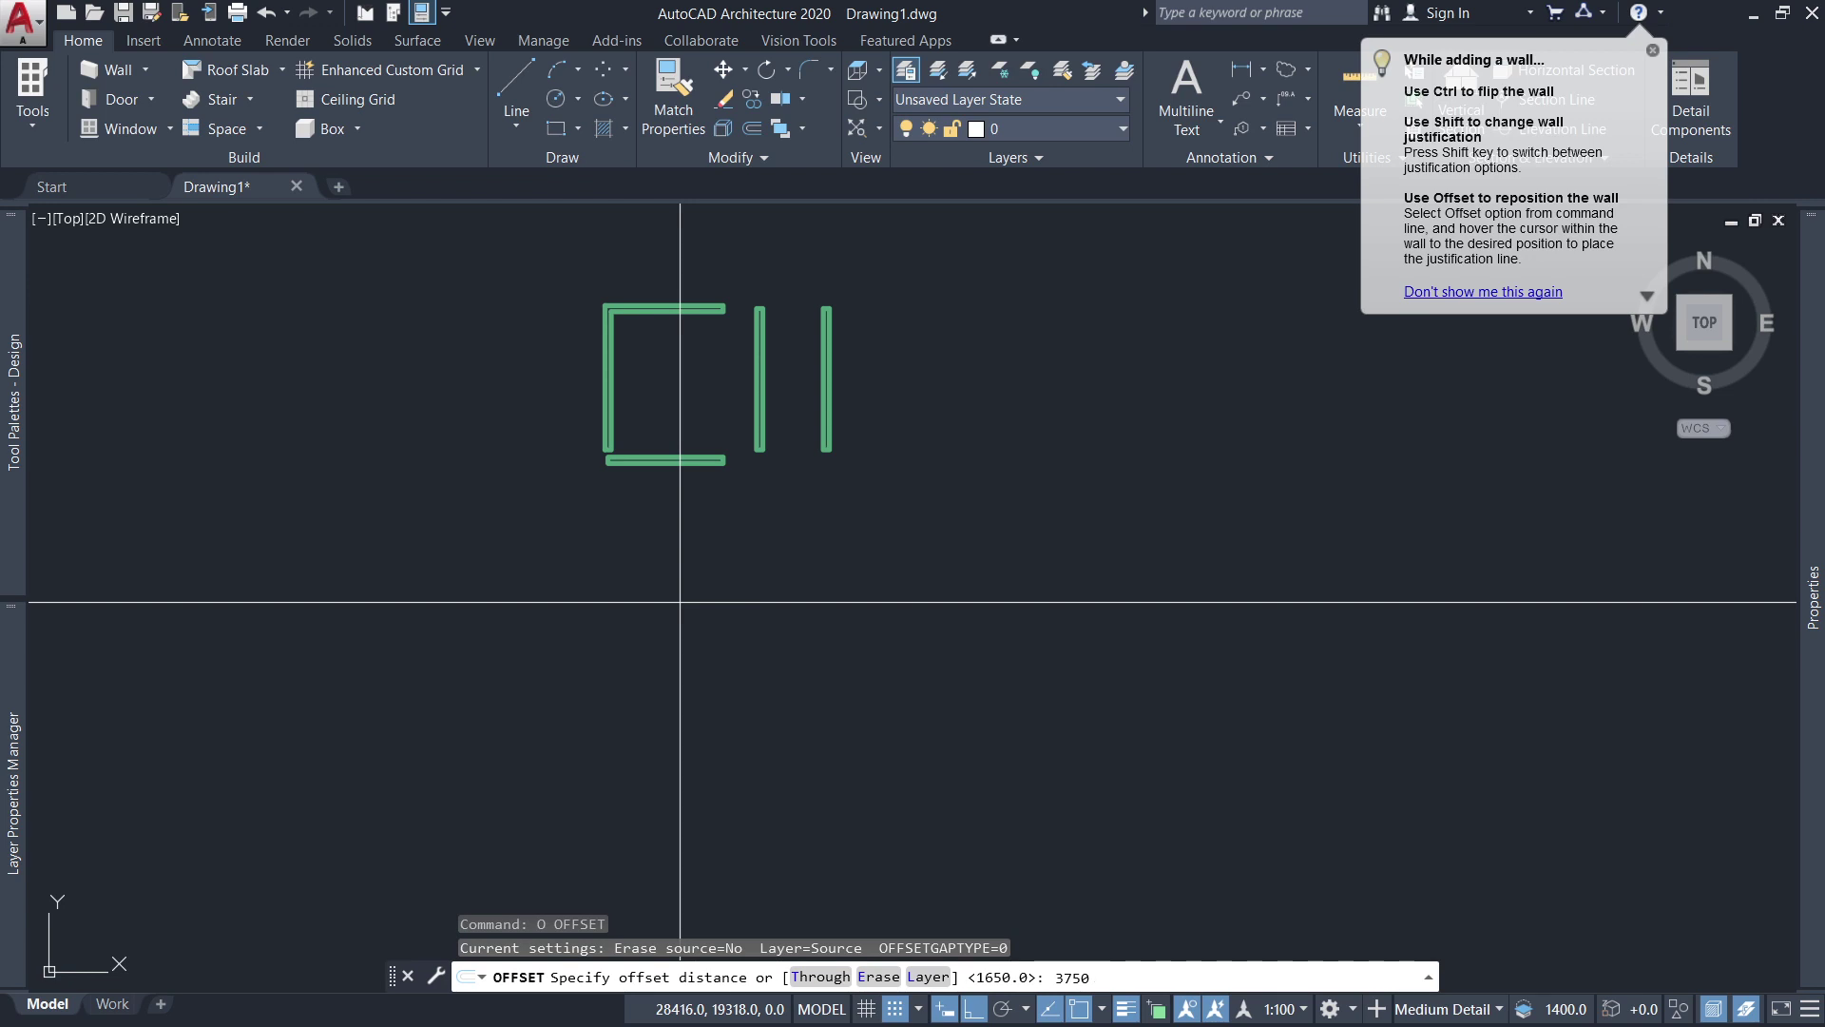
{"action": "key", "text": "Return"}
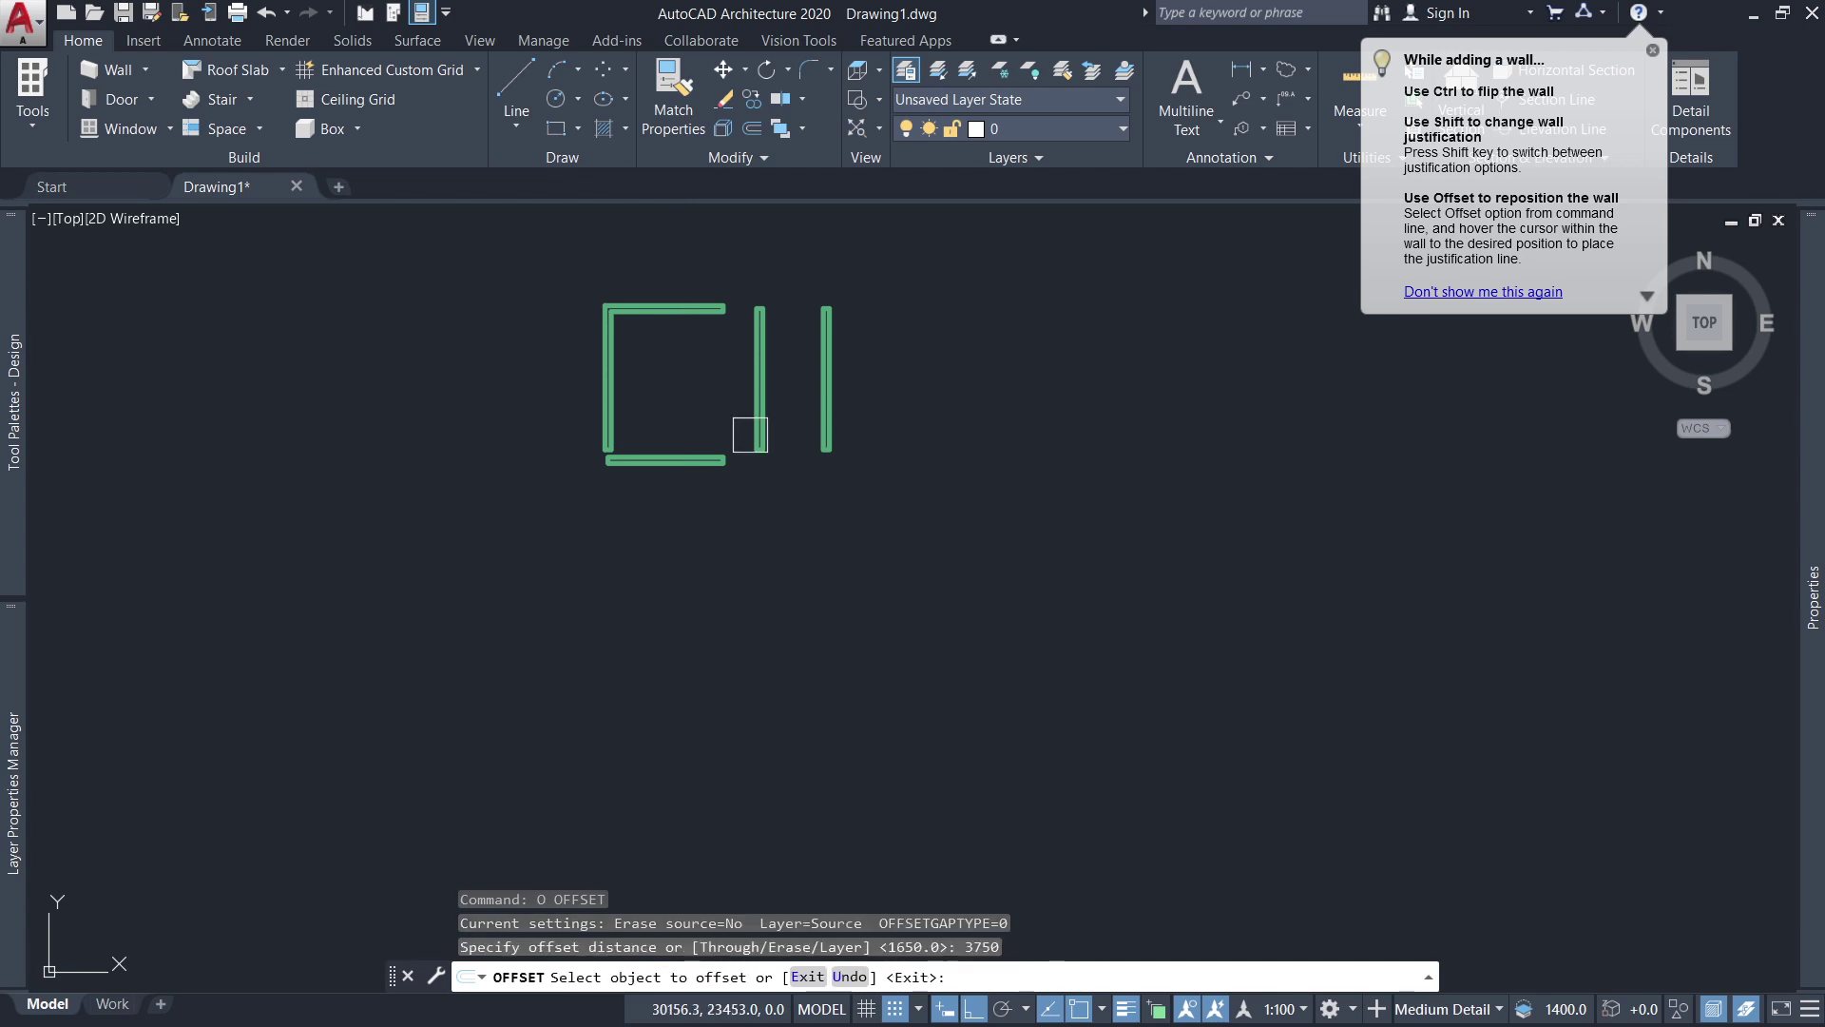
{"action": "left_click", "coordinate": [725, 460]}
{"action": "left_click", "coordinate": [740, 567]}
{"action": "key", "text": "Escape"}
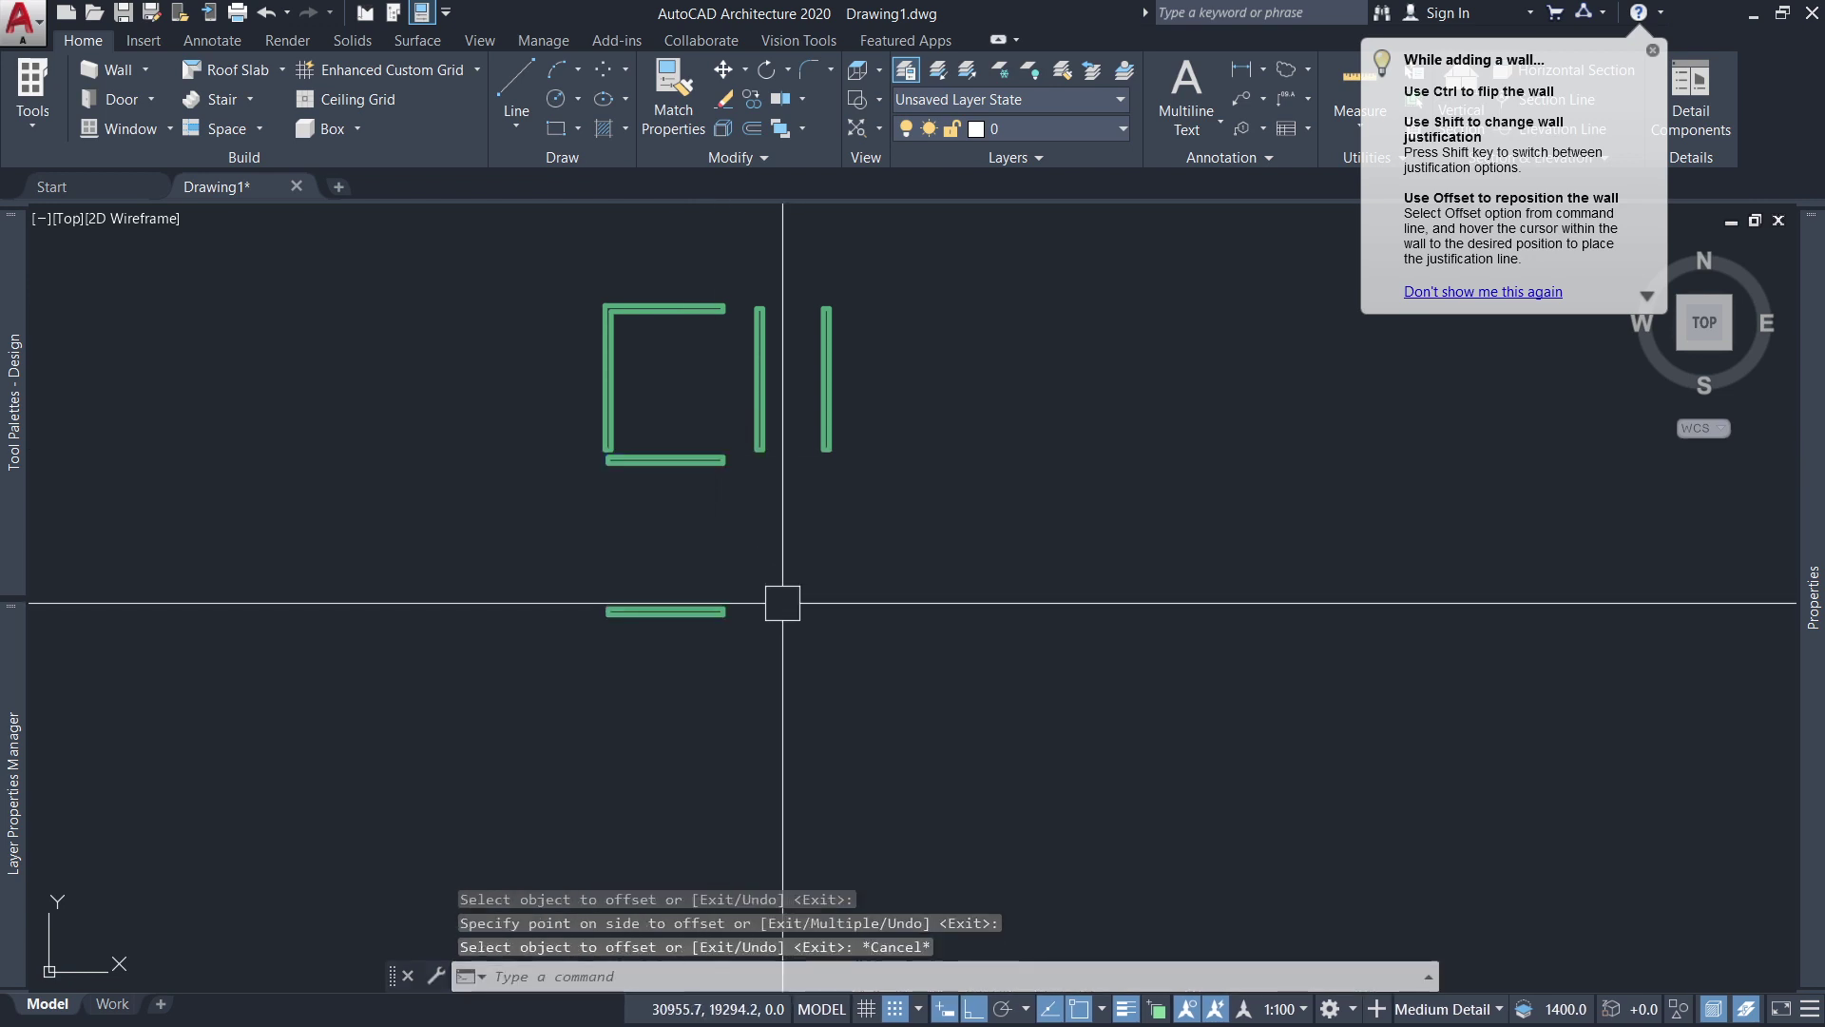
Try stretching the left wall's lower end, then cancel.
{"action": "scroll", "coordinate": [633, 437], "scroll_direction": "up", "scroll_amount": 2}
{"action": "left_click", "coordinate": [602, 415]}
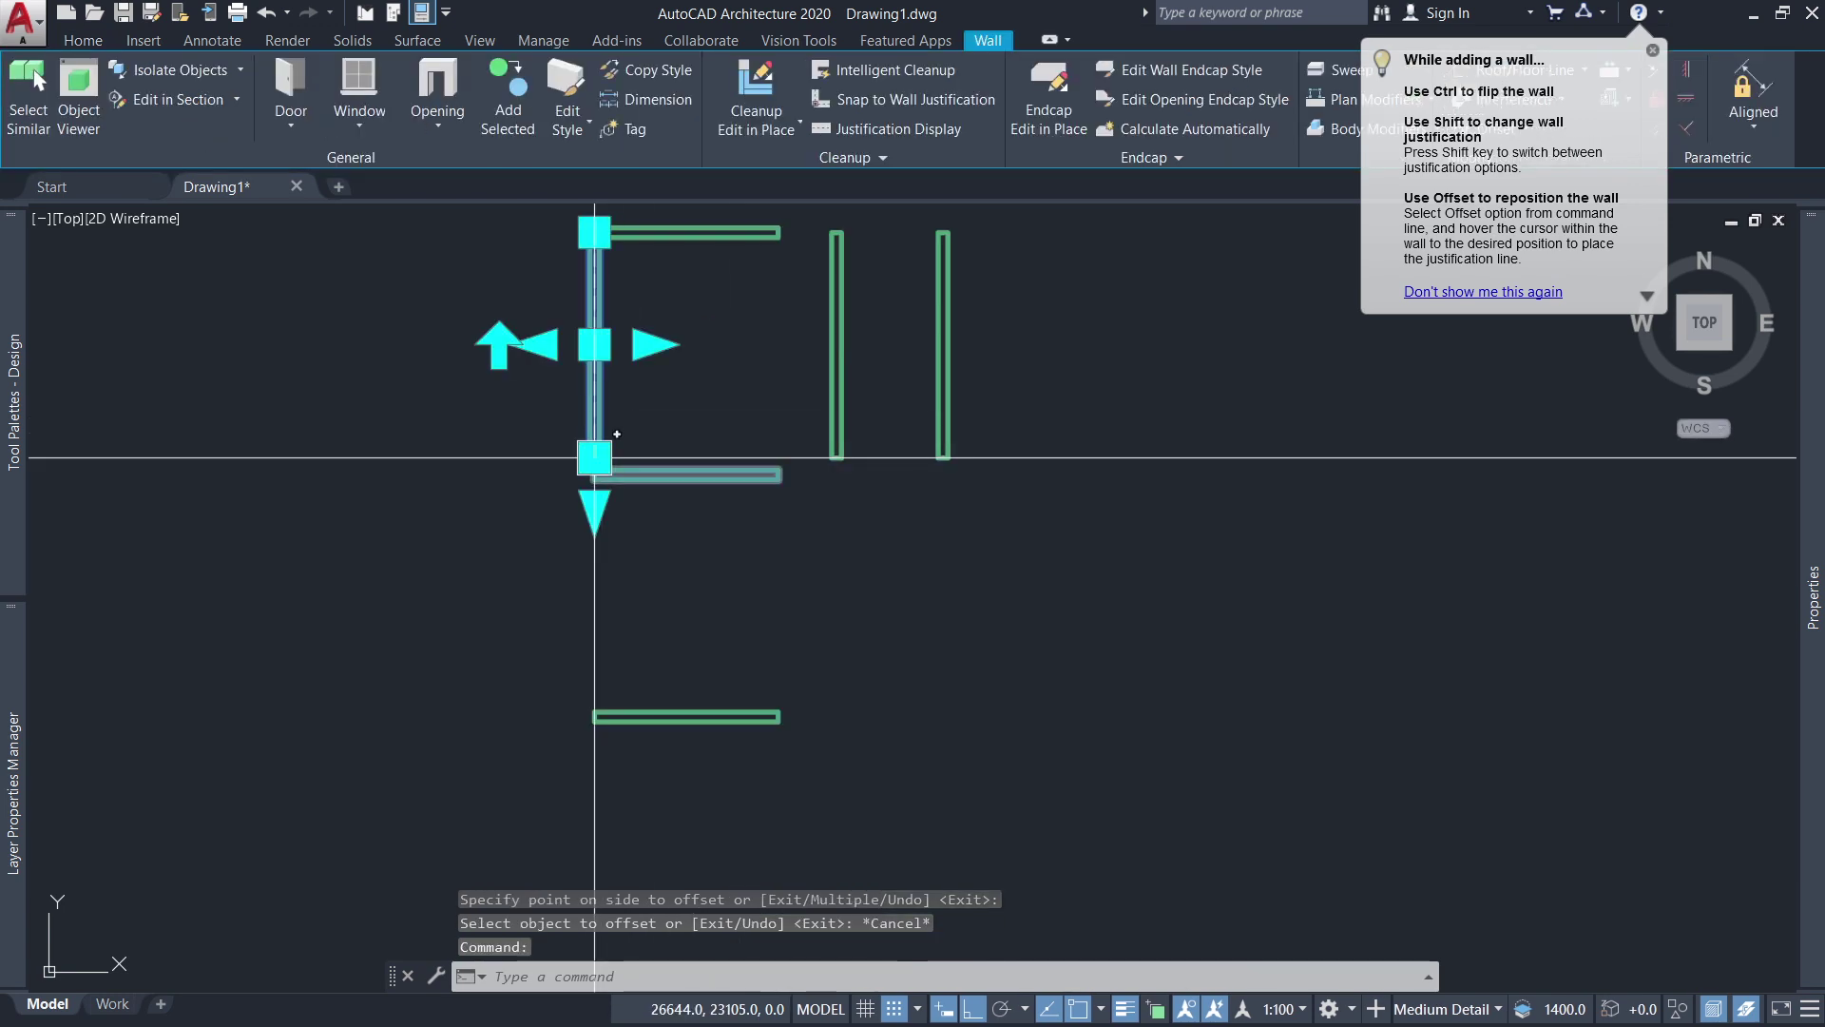
{"action": "left_click", "coordinate": [595, 457]}
{"action": "scroll", "coordinate": [570, 666], "scroll_direction": "up", "scroll_amount": 5}
{"action": "scroll", "coordinate": [495, 647], "scroll_direction": "down", "scroll_amount": 8}
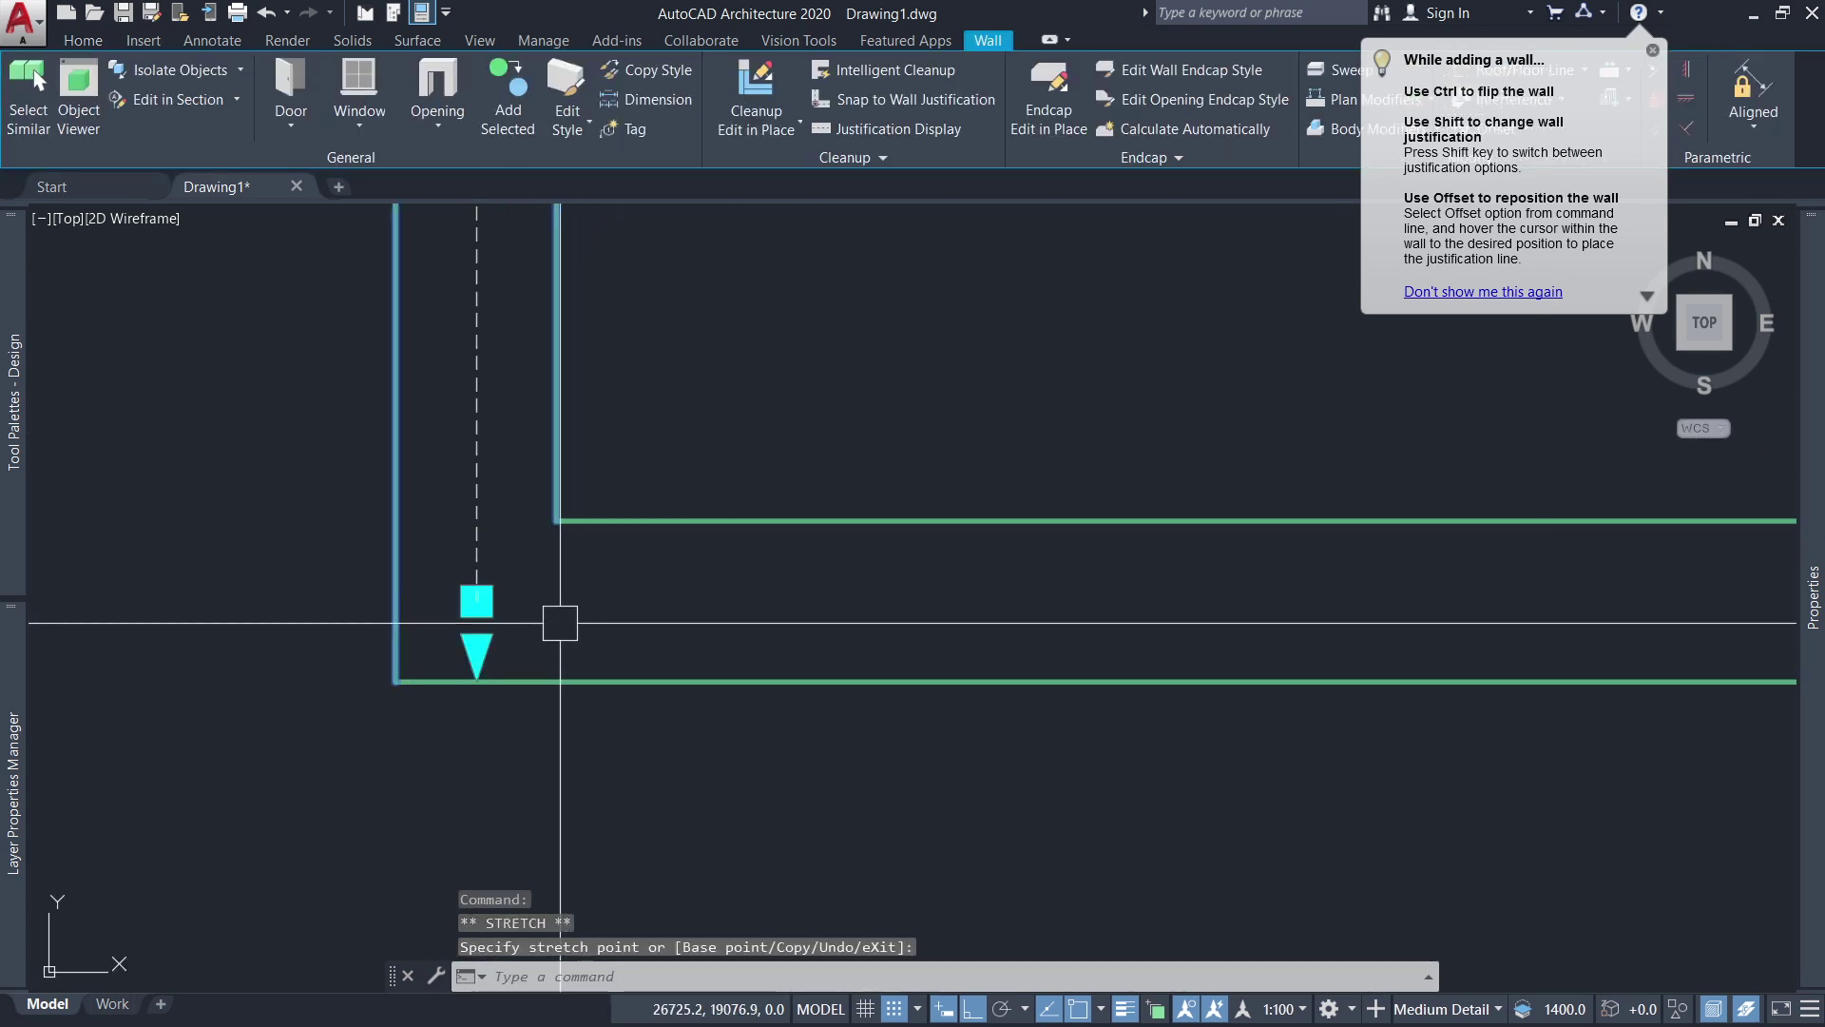
{"action": "key", "text": "Escape"}
{"action": "scroll", "coordinate": [655, 380], "scroll_direction": "up", "scroll_amount": 3}
Extend the top wall's end out to the outer right wall.
{"action": "left_click", "coordinate": [680, 388]}
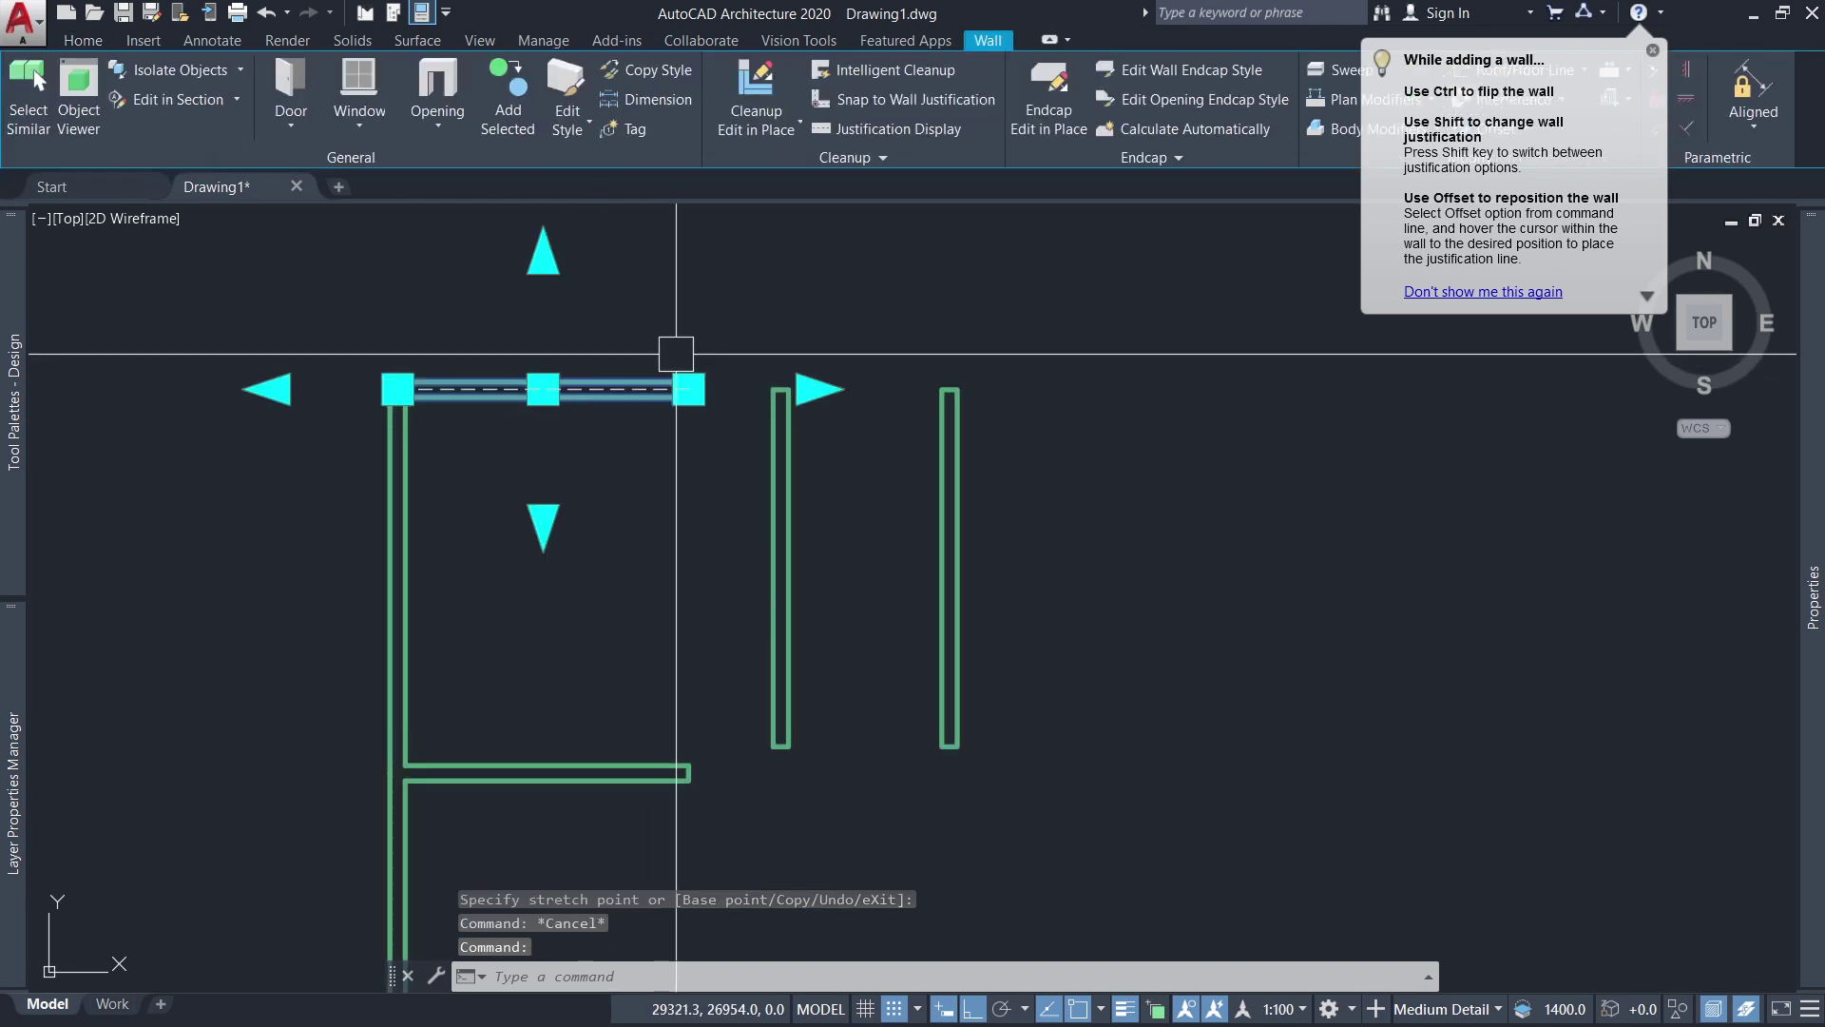
{"action": "left_click", "coordinate": [688, 388]}
{"action": "scroll", "coordinate": [951, 380], "scroll_direction": "up", "scroll_amount": 2}
{"action": "scroll", "coordinate": [945, 346], "scroll_direction": "up", "scroll_amount": 2}
{"action": "scroll", "coordinate": [761, 305], "scroll_direction": "down", "scroll_amount": 4}
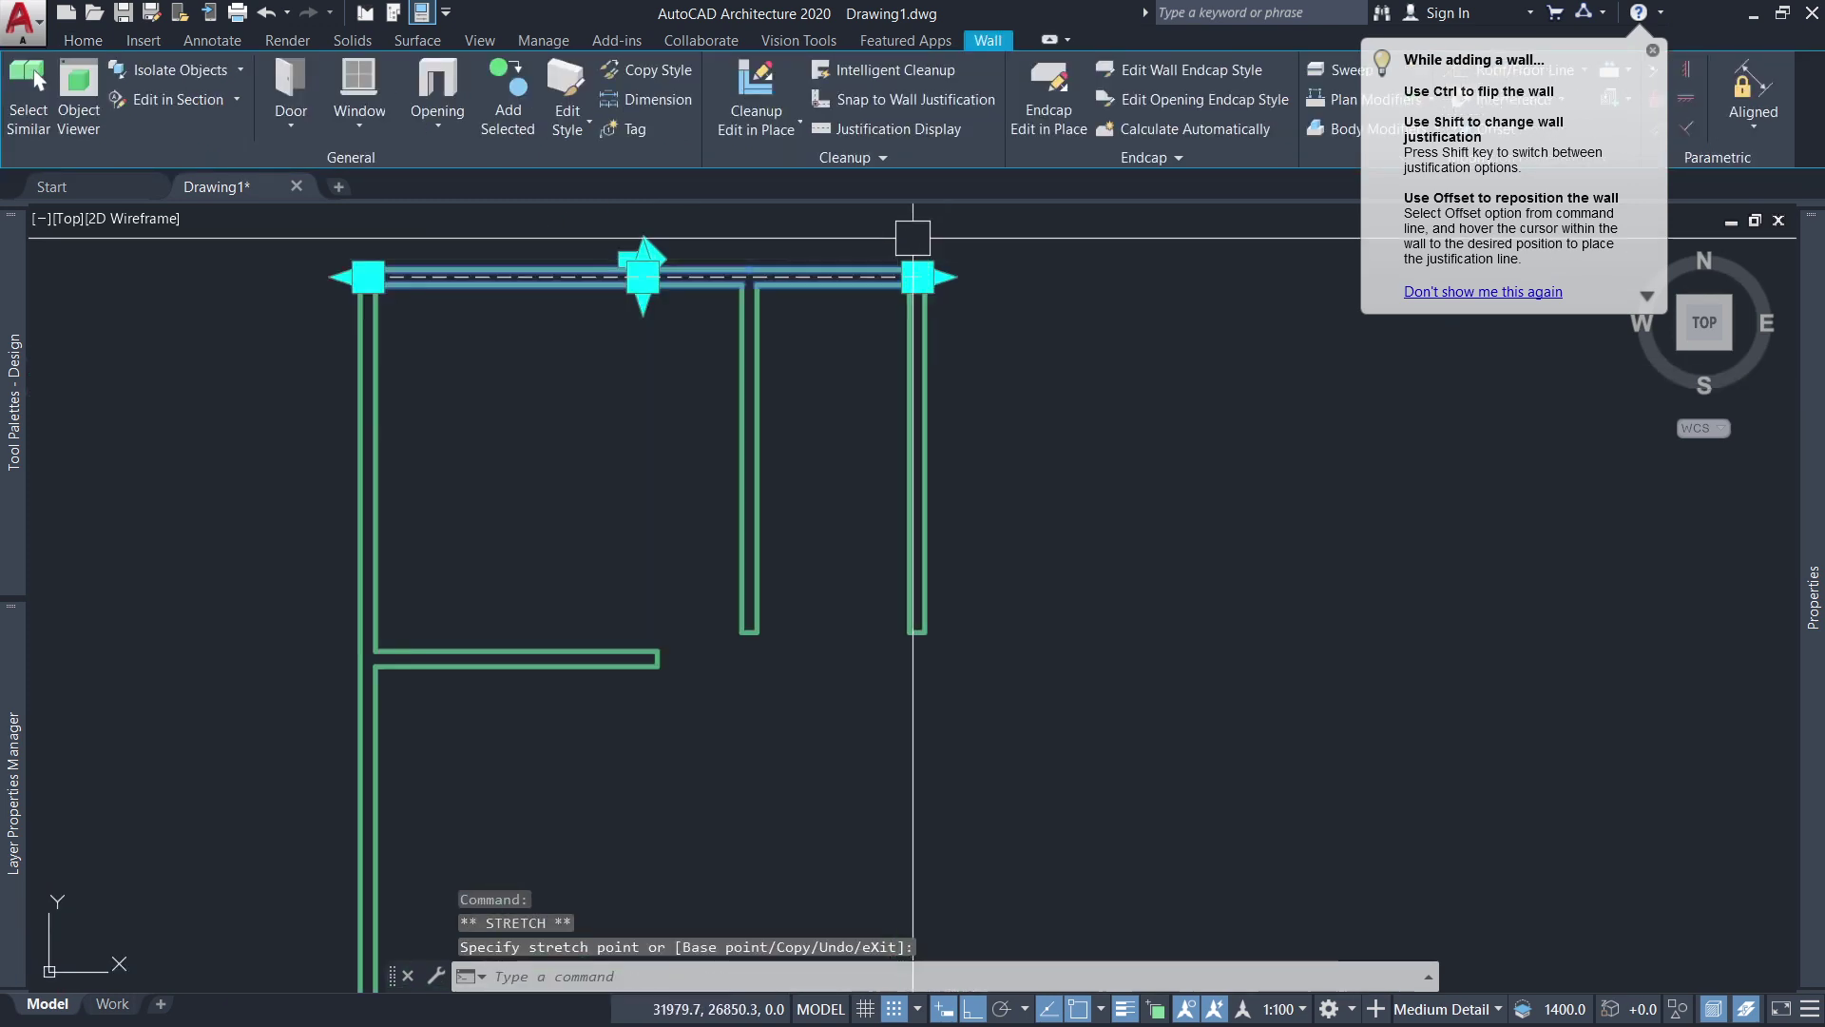
{"action": "scroll", "coordinate": [897, 353], "scroll_direction": "down", "scroll_amount": 2}
{"action": "left_click", "coordinate": [912, 366]}
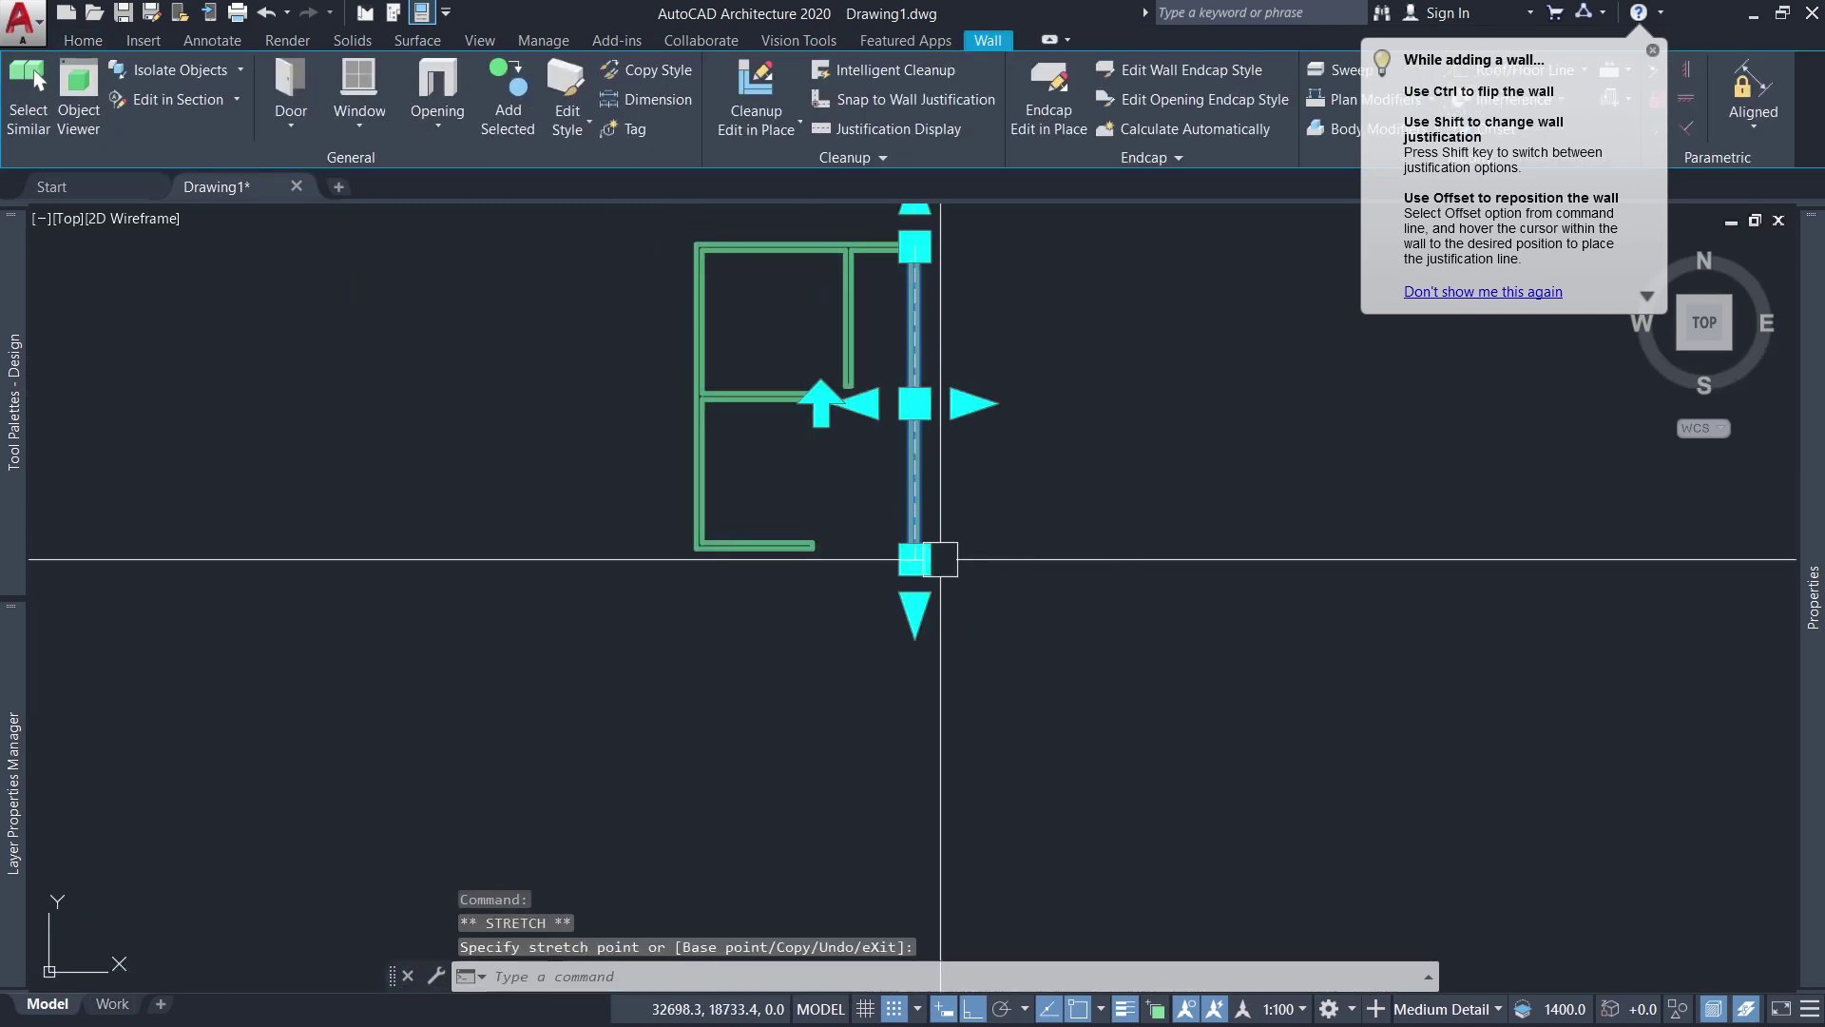
{"action": "left_click", "coordinate": [912, 551]}
{"action": "scroll", "coordinate": [803, 552], "scroll_direction": "up", "scroll_amount": 3}
{"action": "key", "text": "Escape"}
Stretch the lower horizontal wall so its end meets the right wall.
{"action": "left_click", "coordinate": [570, 494]}
{"action": "left_click", "coordinate": [701, 493]}
{"action": "scroll", "coordinate": [960, 414], "scroll_direction": "up", "scroll_amount": 3}
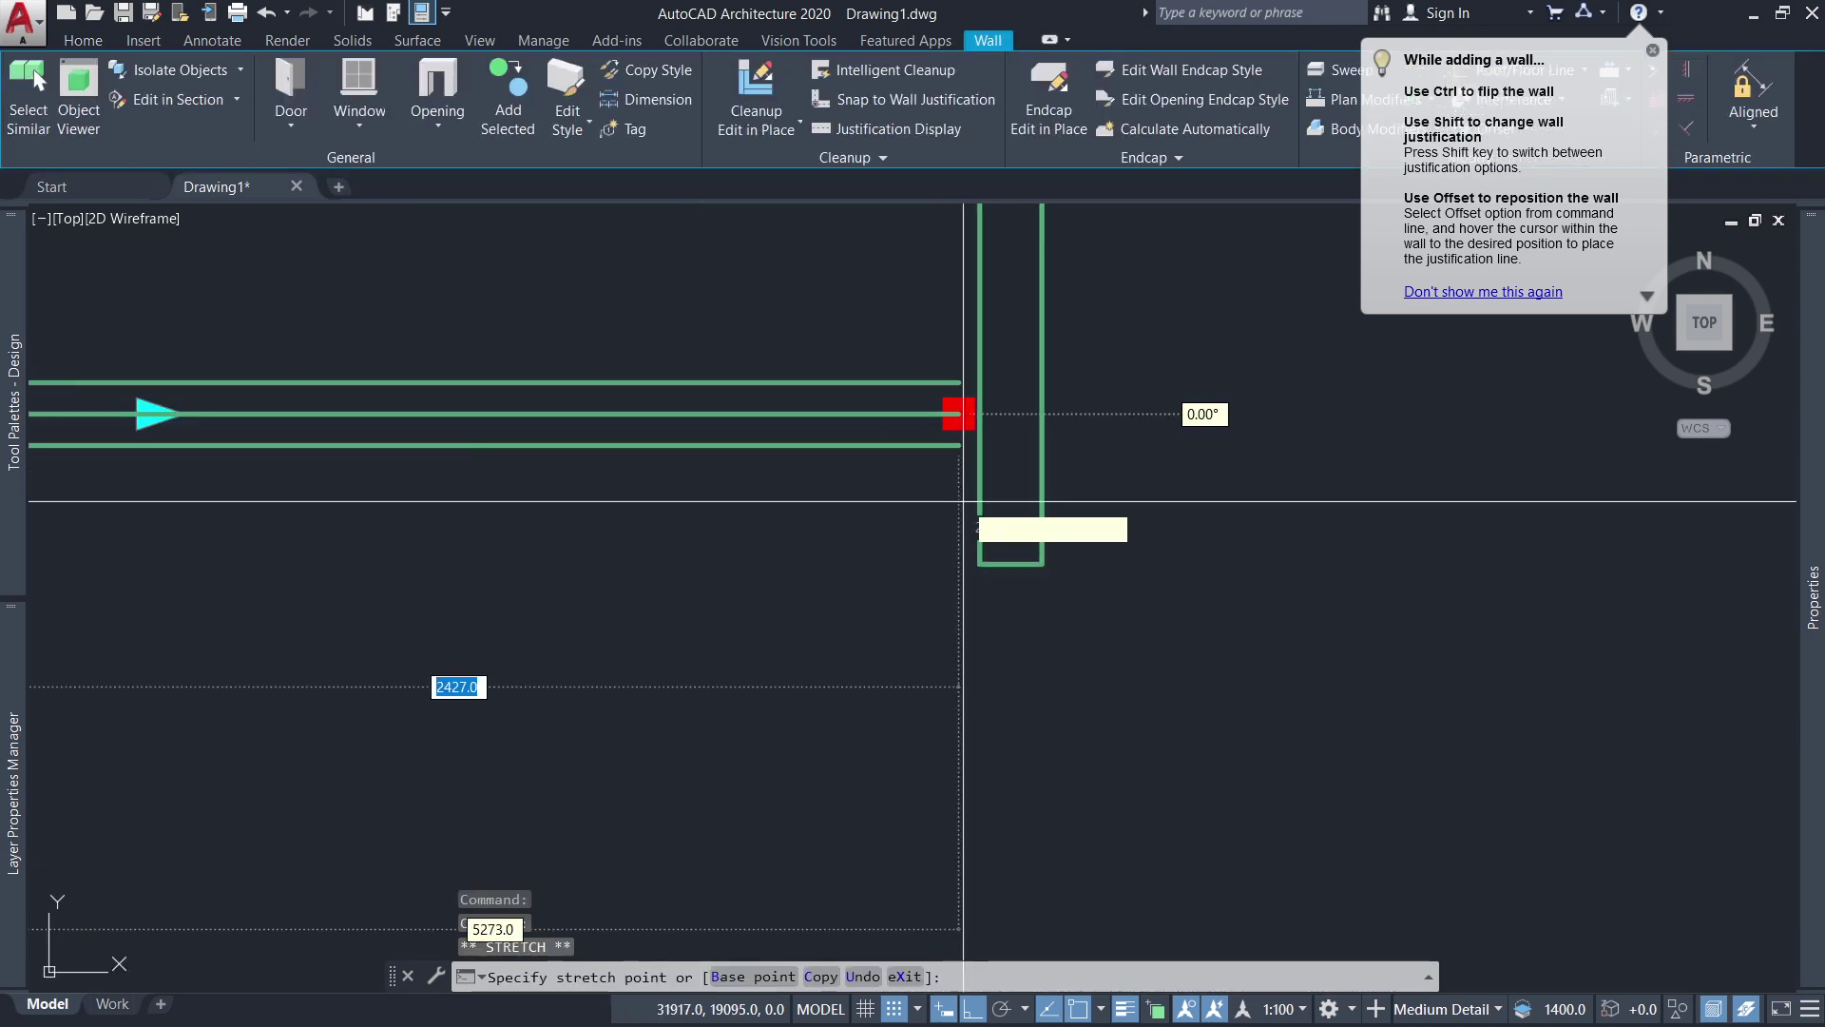
{"action": "scroll", "coordinate": [997, 440], "scroll_direction": "up", "scroll_amount": 2}
{"action": "left_click", "coordinate": [997, 440]}
{"action": "key", "text": "Escape"}
{"action": "scroll", "coordinate": [979, 570], "scroll_direction": "down", "scroll_amount": 3}
{"action": "scroll", "coordinate": [868, 611], "scroll_direction": "down", "scroll_amount": 2}
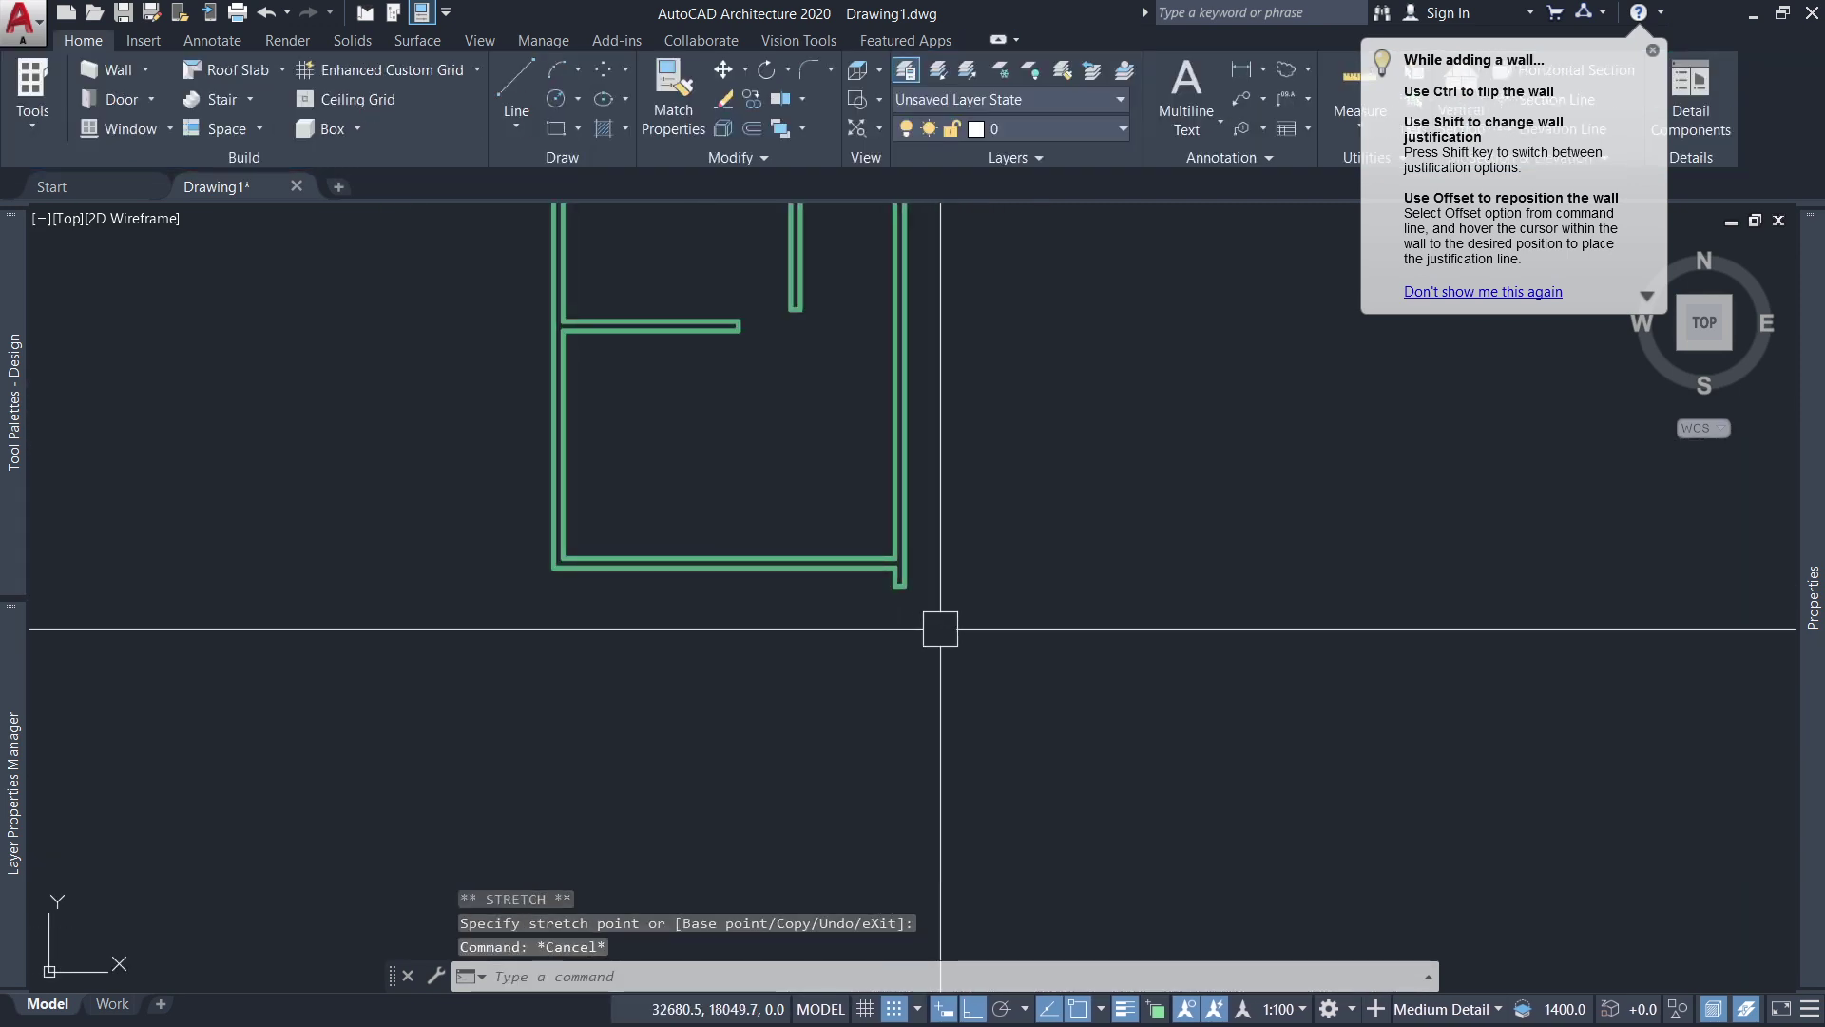
{"action": "scroll", "coordinate": [940, 628], "scroll_direction": "up", "scroll_amount": 5}
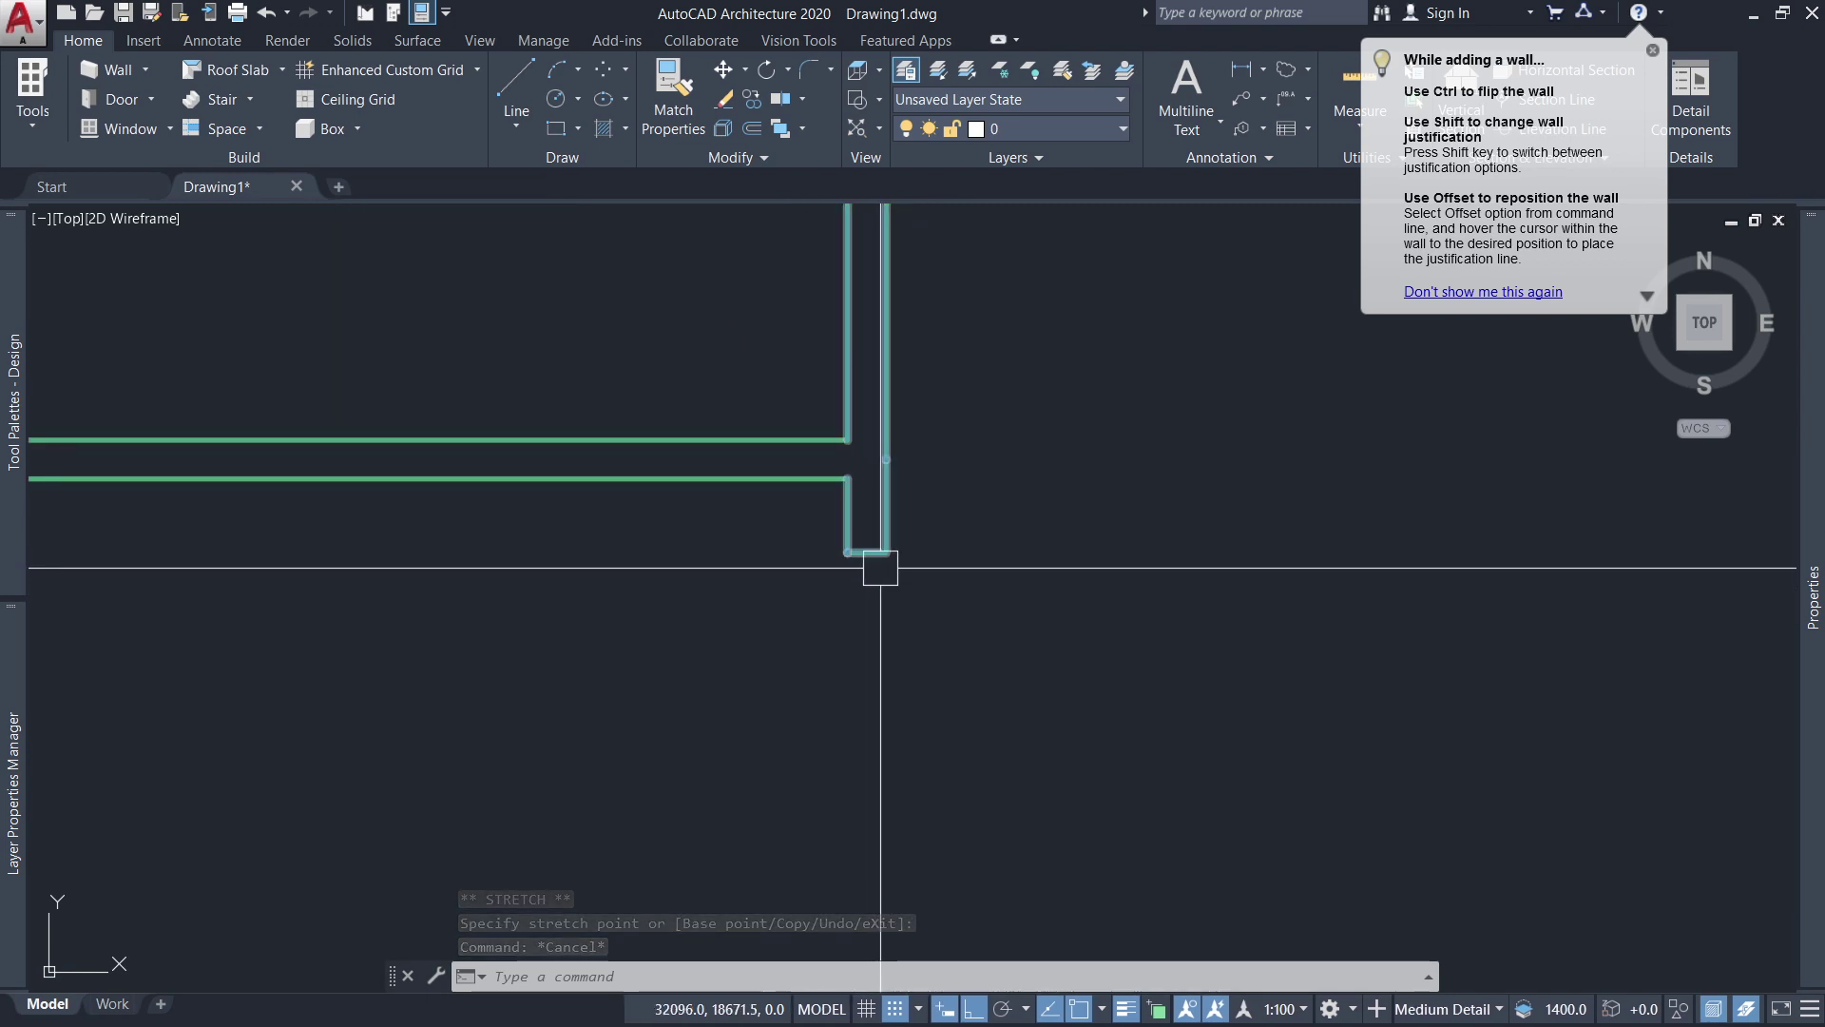
Stretch the vertical wall near the corner further down past the lower wall.
{"action": "left_click", "coordinate": [880, 567]}
{"action": "scroll", "coordinate": [836, 542], "scroll_direction": "up", "scroll_amount": 3}
{"action": "left_click", "coordinate": [818, 530]}
{"action": "scroll", "coordinate": [813, 418], "scroll_direction": "down", "scroll_amount": 3}
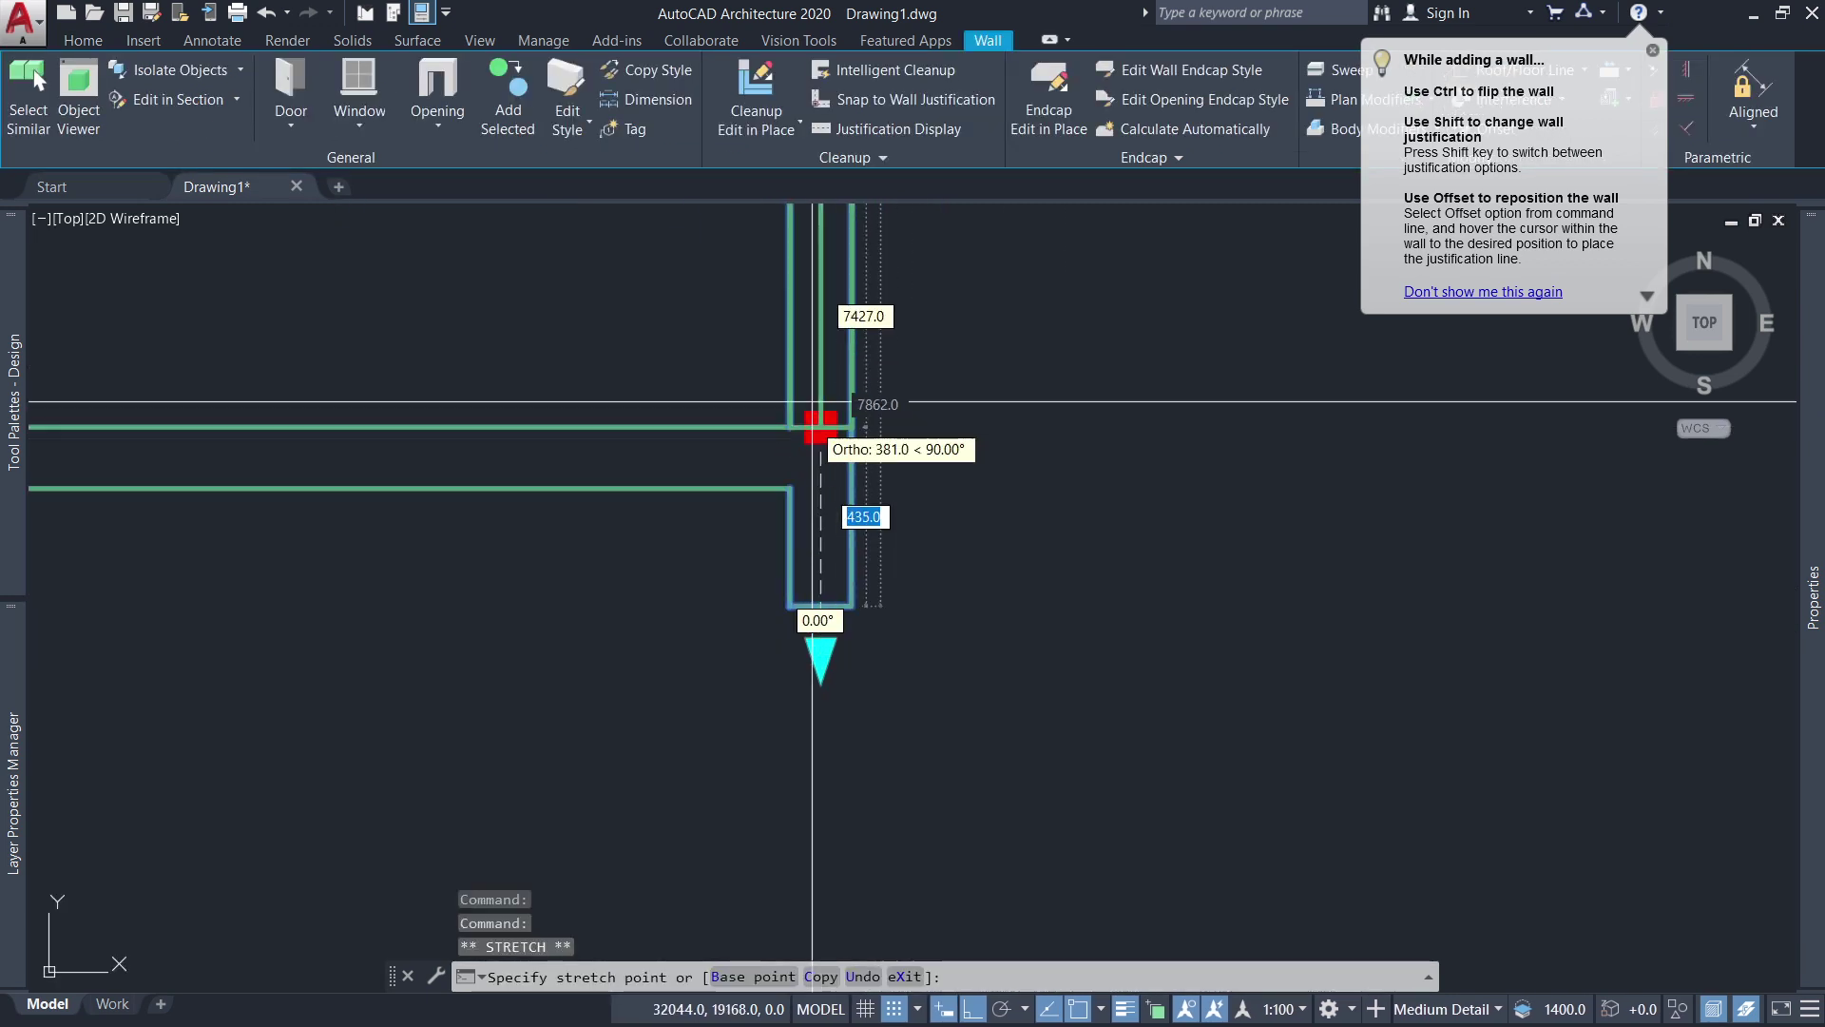
{"action": "left_click", "coordinate": [820, 723]}
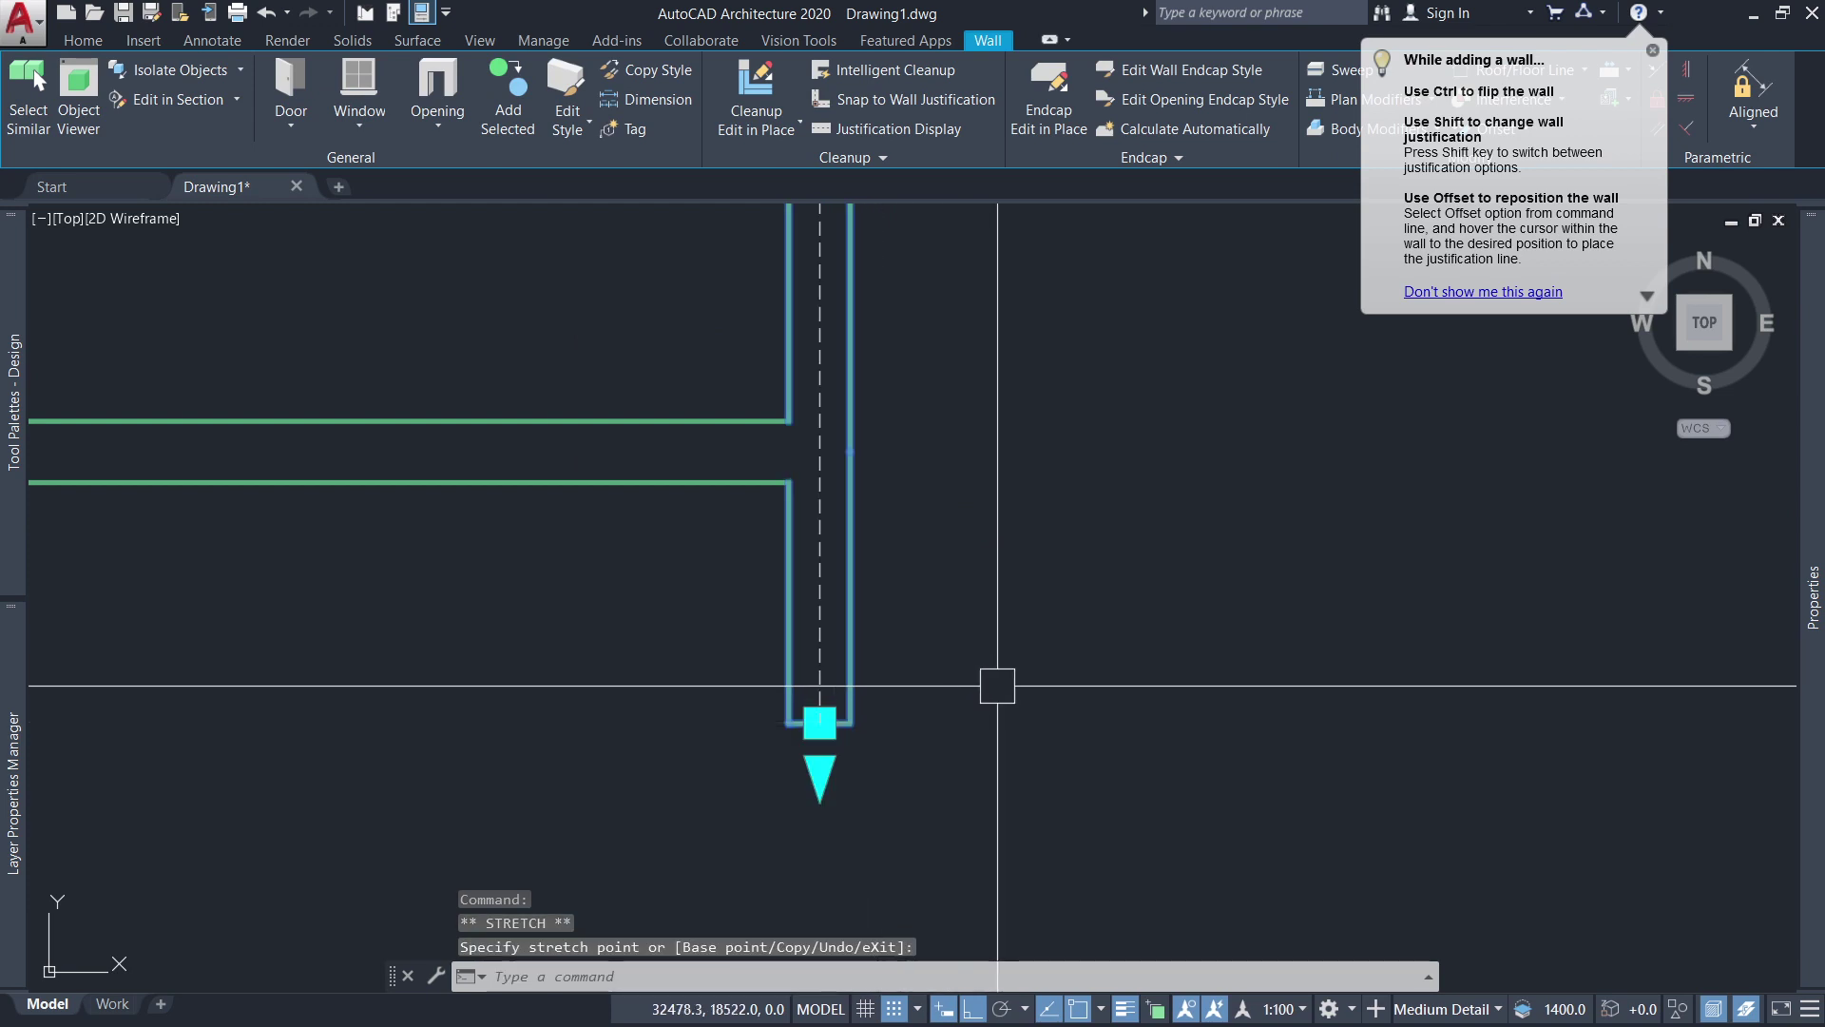
{"action": "key", "text": "Escape"}
Cancel the accidentally started eTransmit, the save-changes prompt and the unrecognised command.
{"action": "type", "text": "TR"}
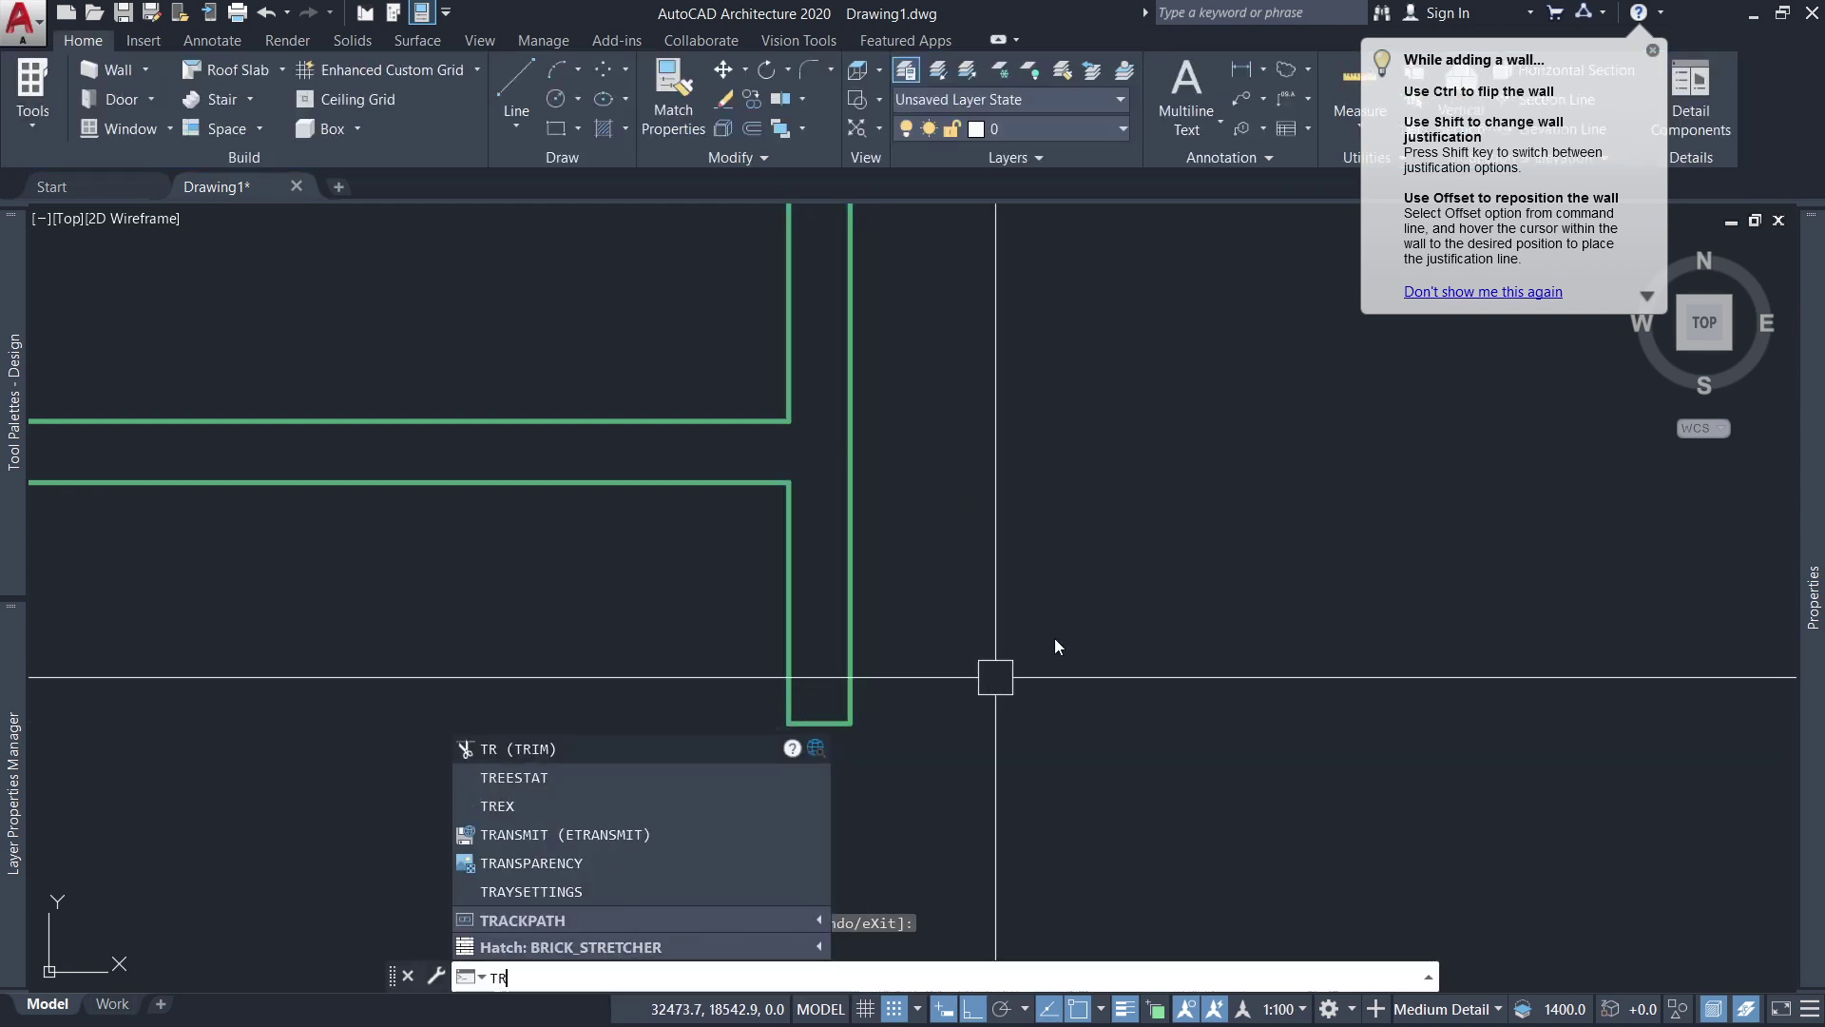
{"action": "key", "text": "Down"}
{"action": "key", "text": "Down"}
{"action": "key", "text": "Down"}
{"action": "key", "text": "Escape"}
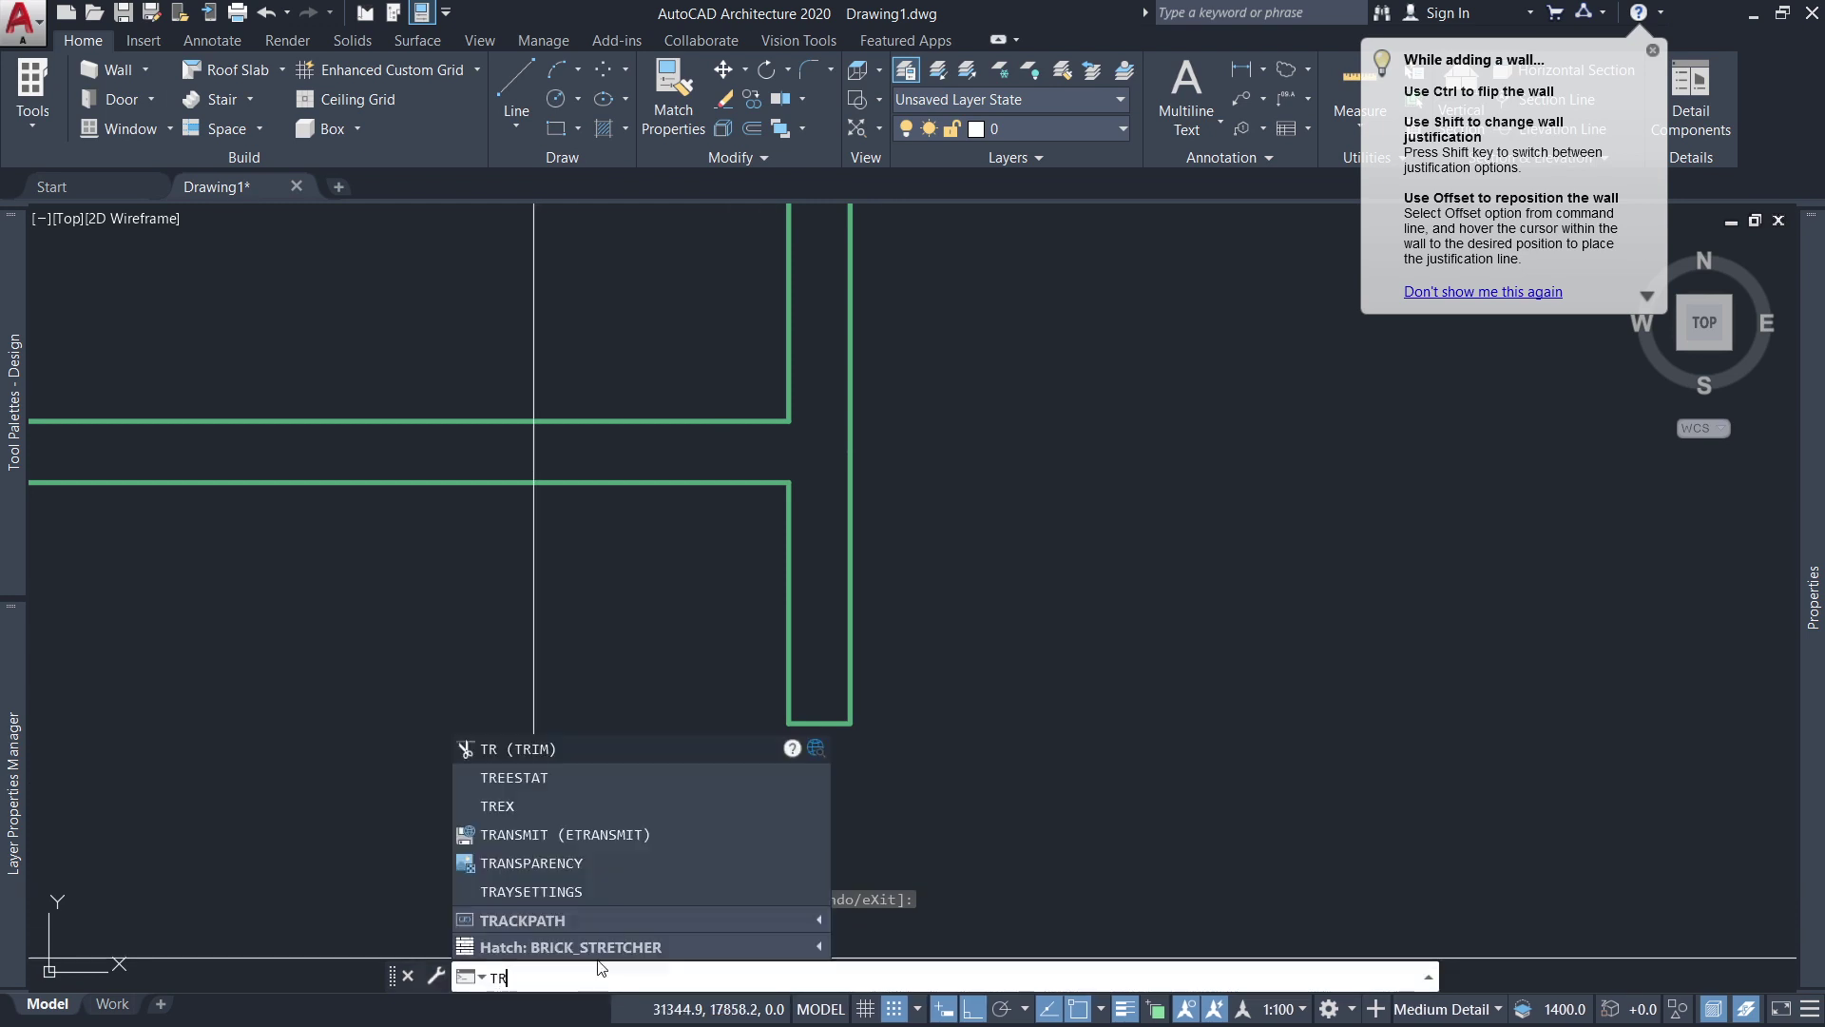
{"action": "key", "text": "space"}
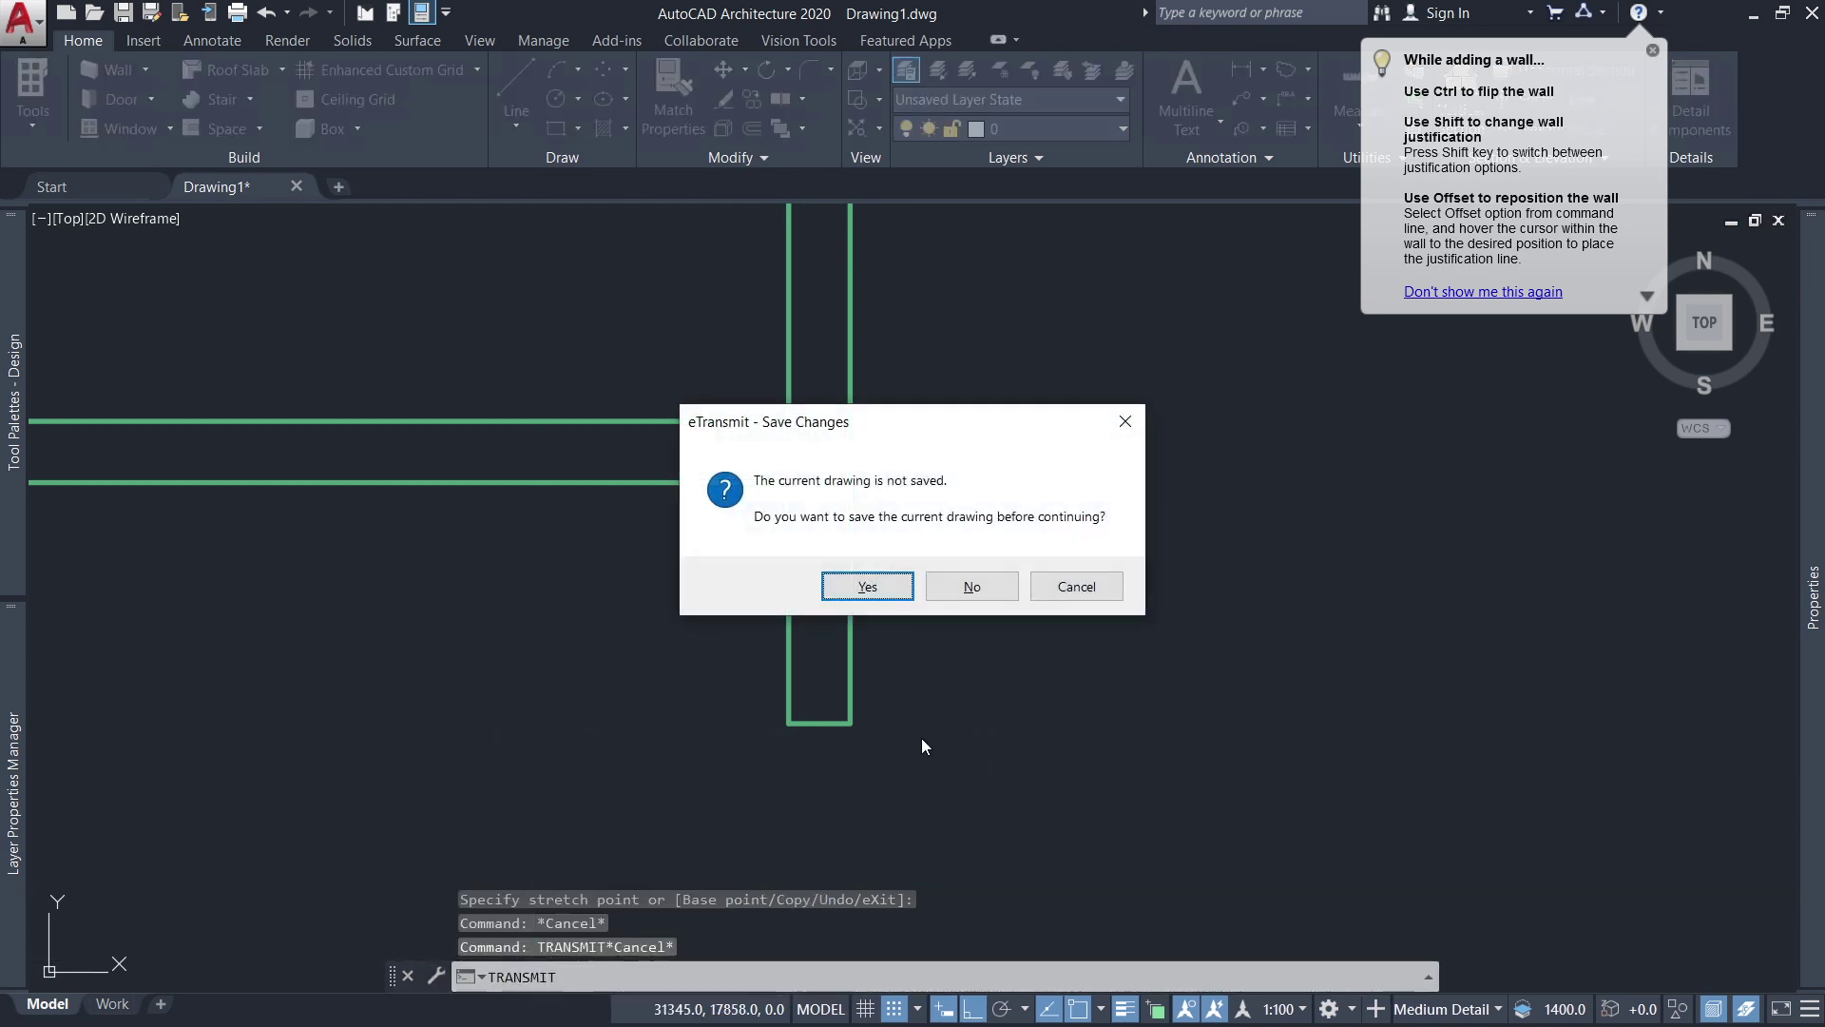
{"action": "type", "text": "y"}
{"action": "key", "text": "Escape"}
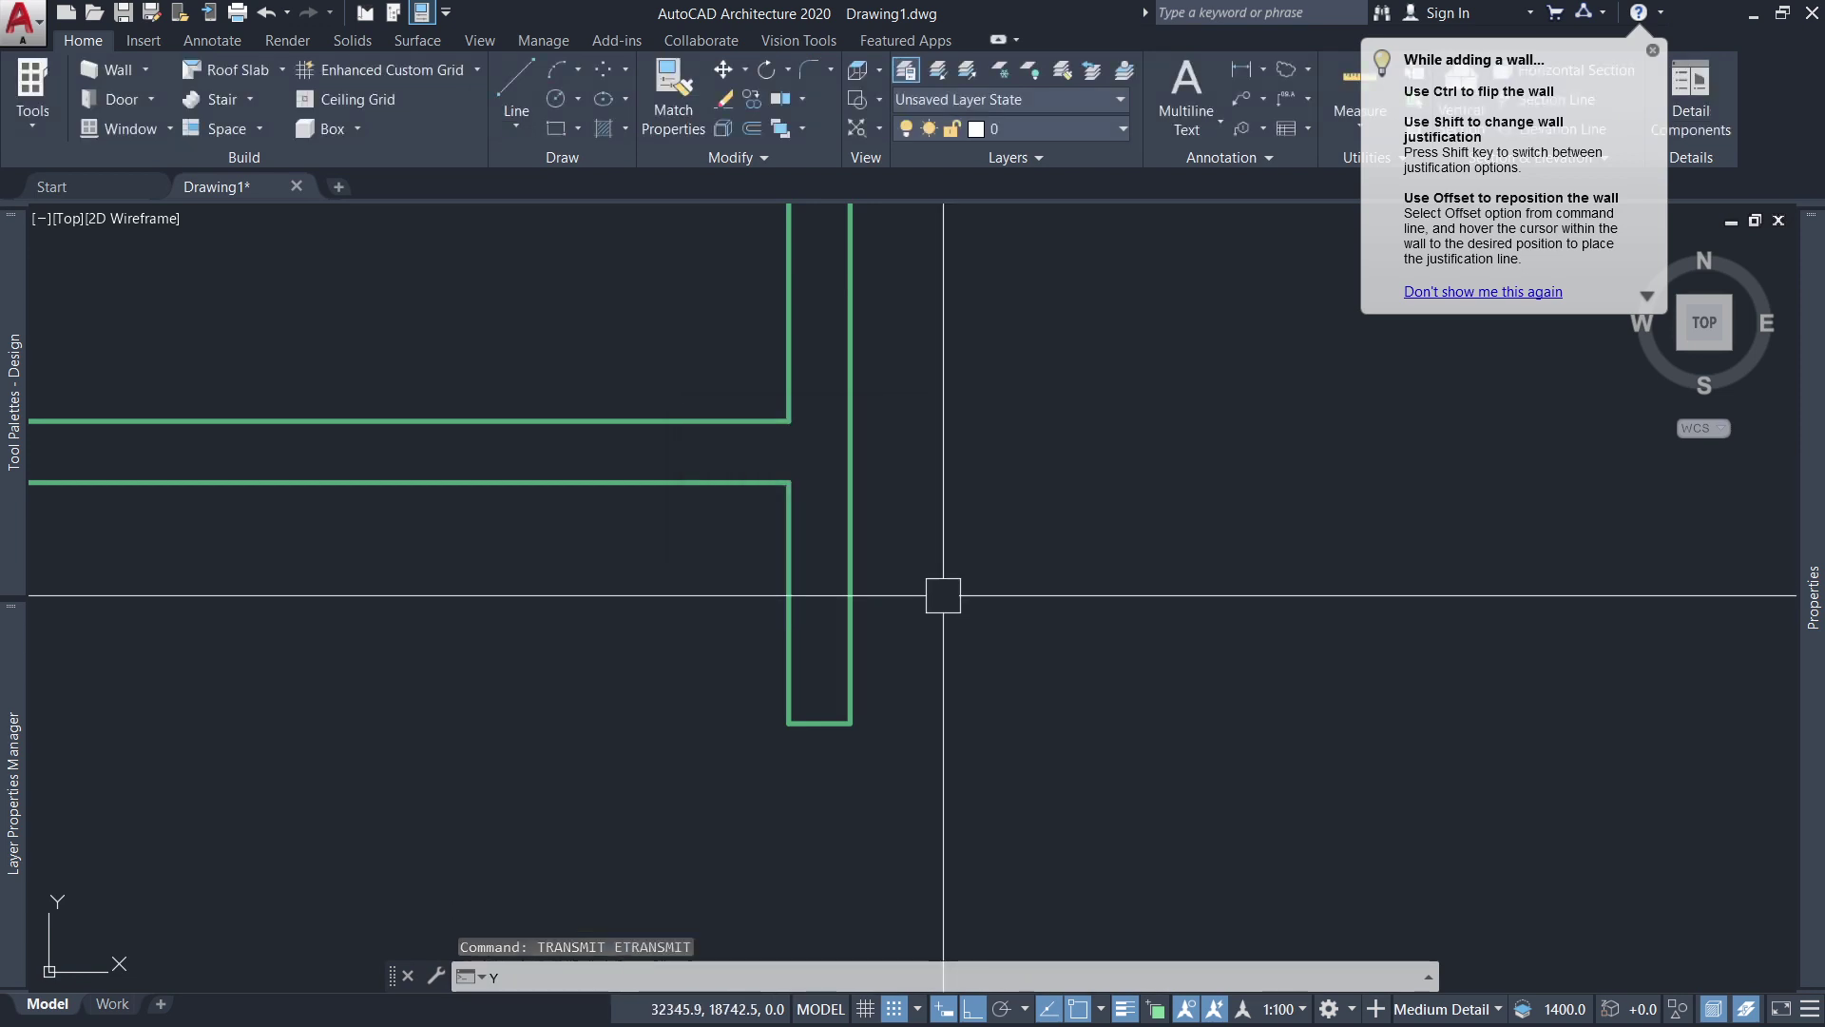
{"action": "type", "text": "TRR"}
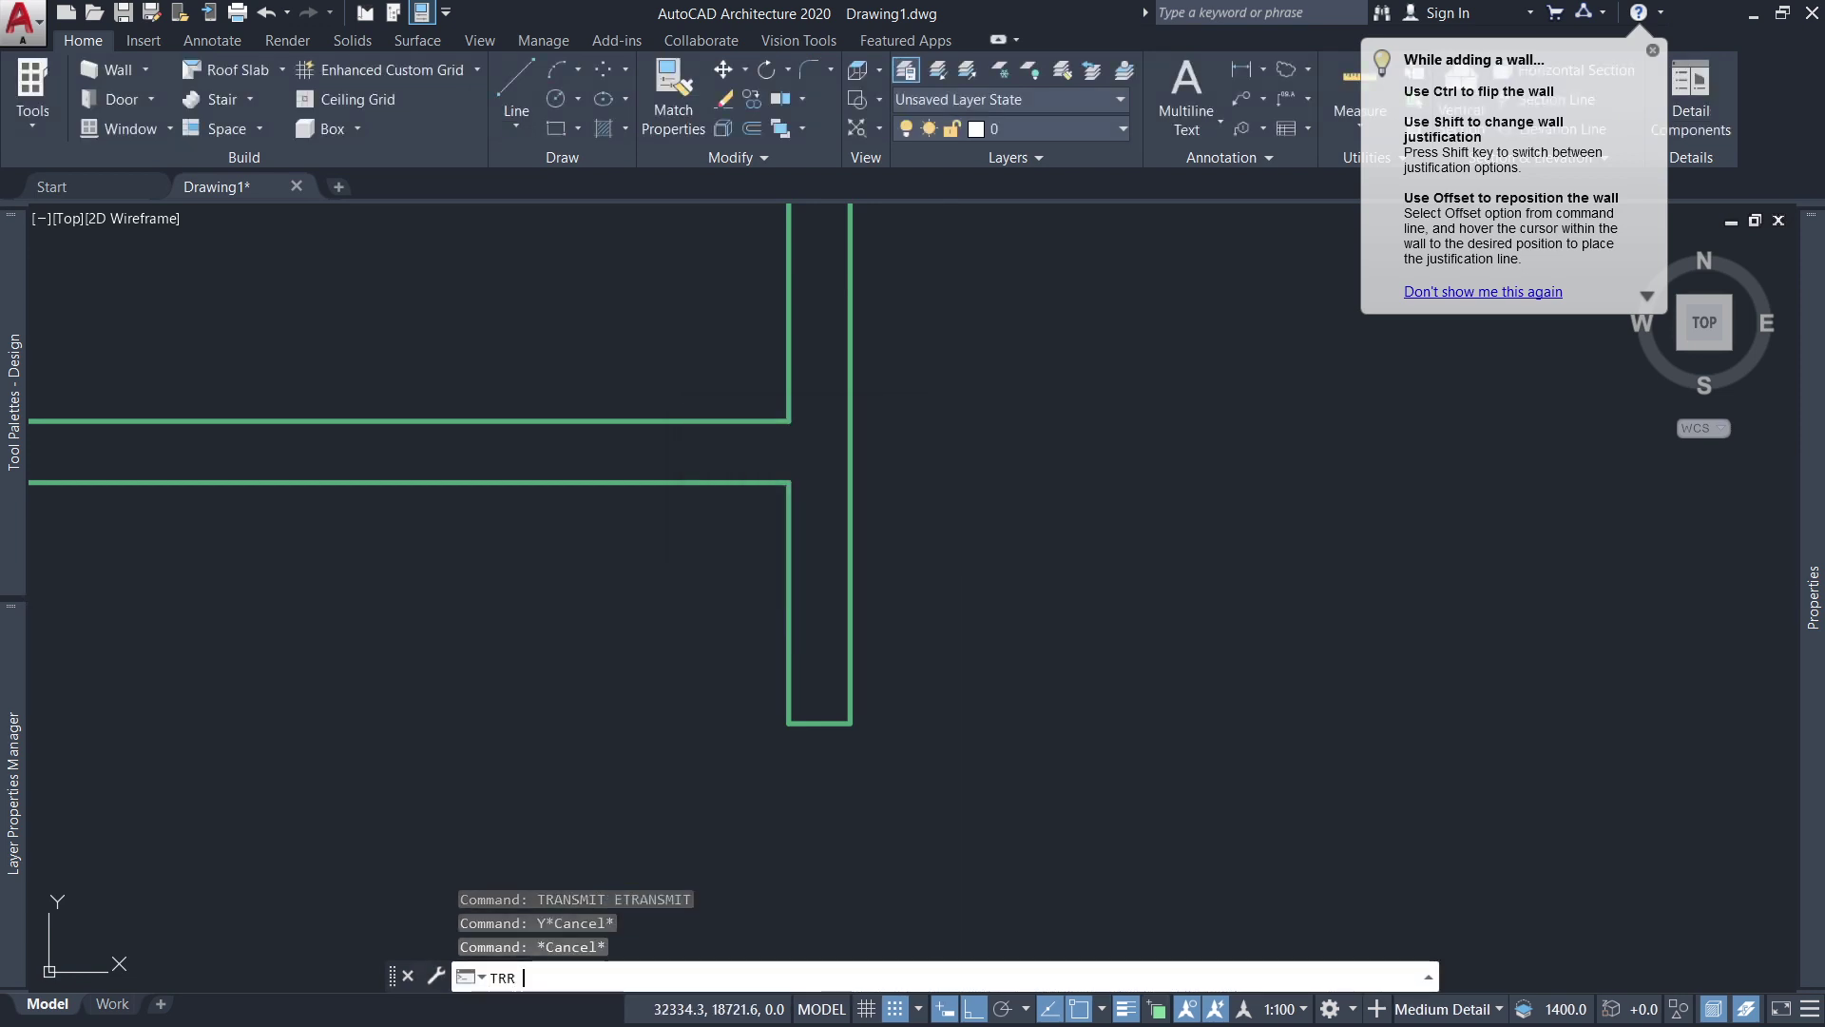
{"action": "key", "text": "Return"}
{"action": "key", "text": "Escape"}
Trim the wall piece protruding past the outer corner, using all objects as cutting edges.
{"action": "type", "text": "T"}
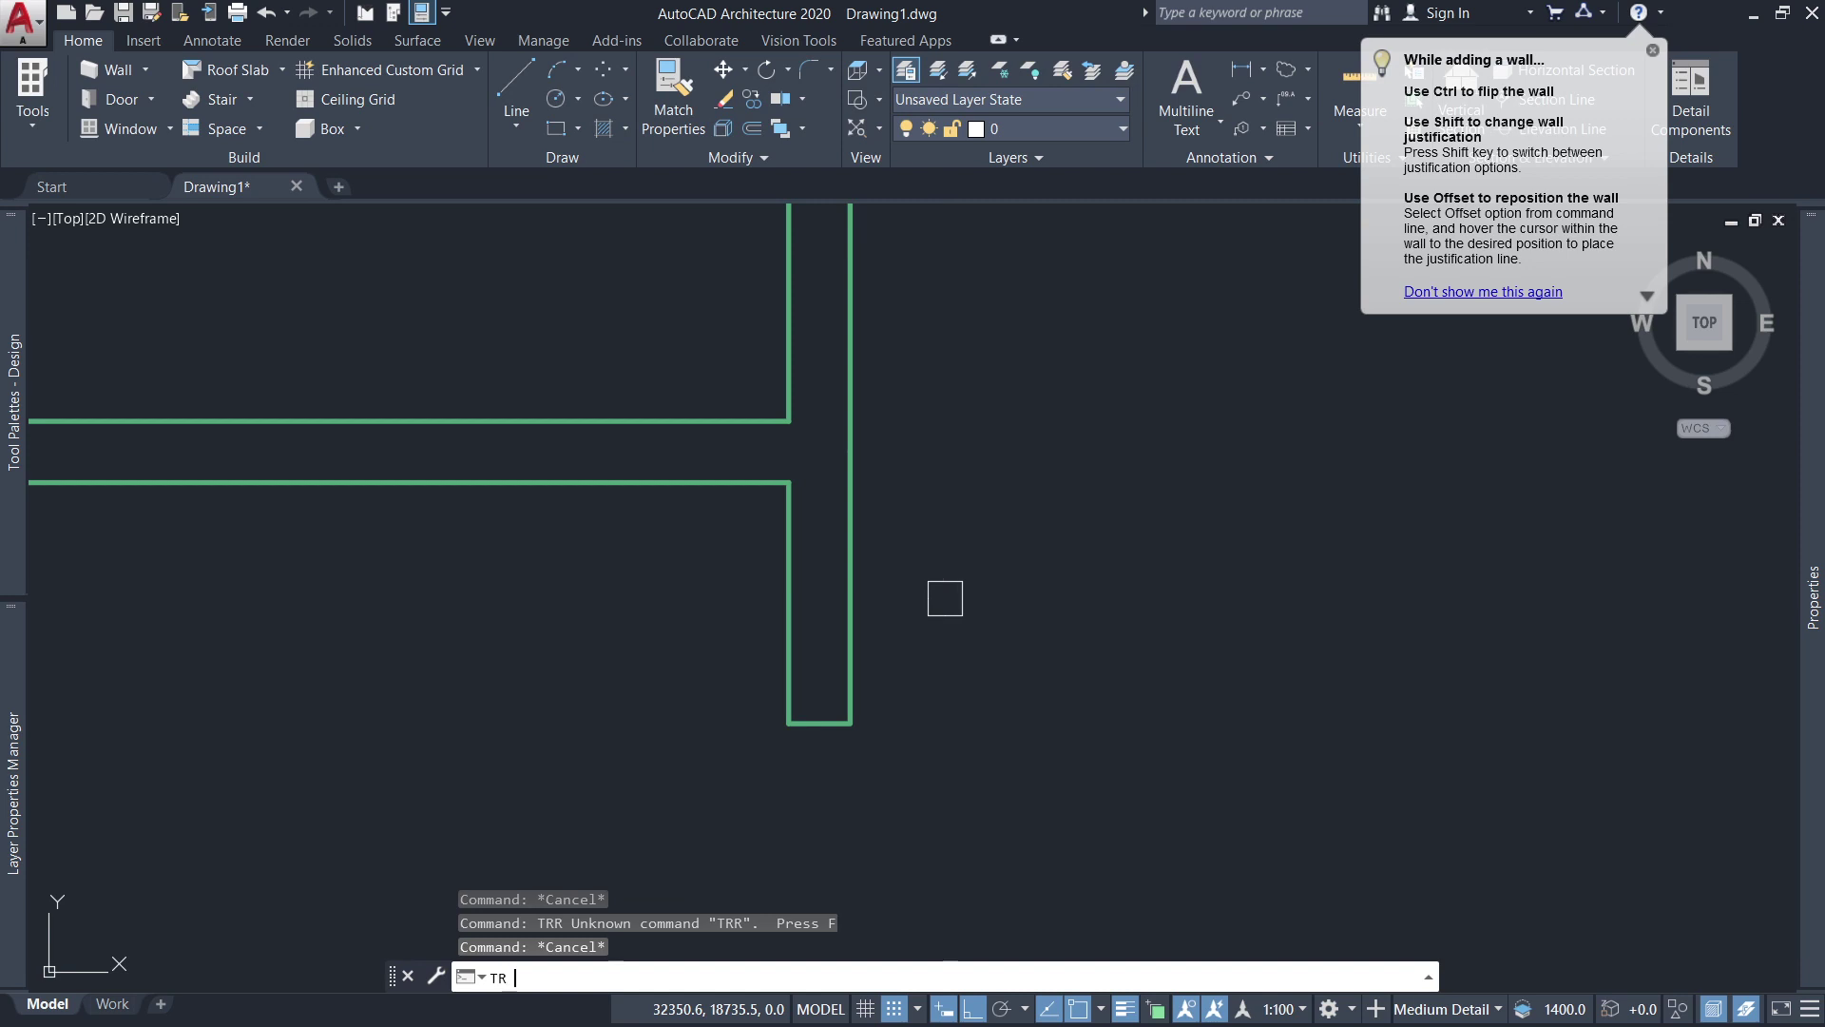
{"action": "key", "text": "Return"}
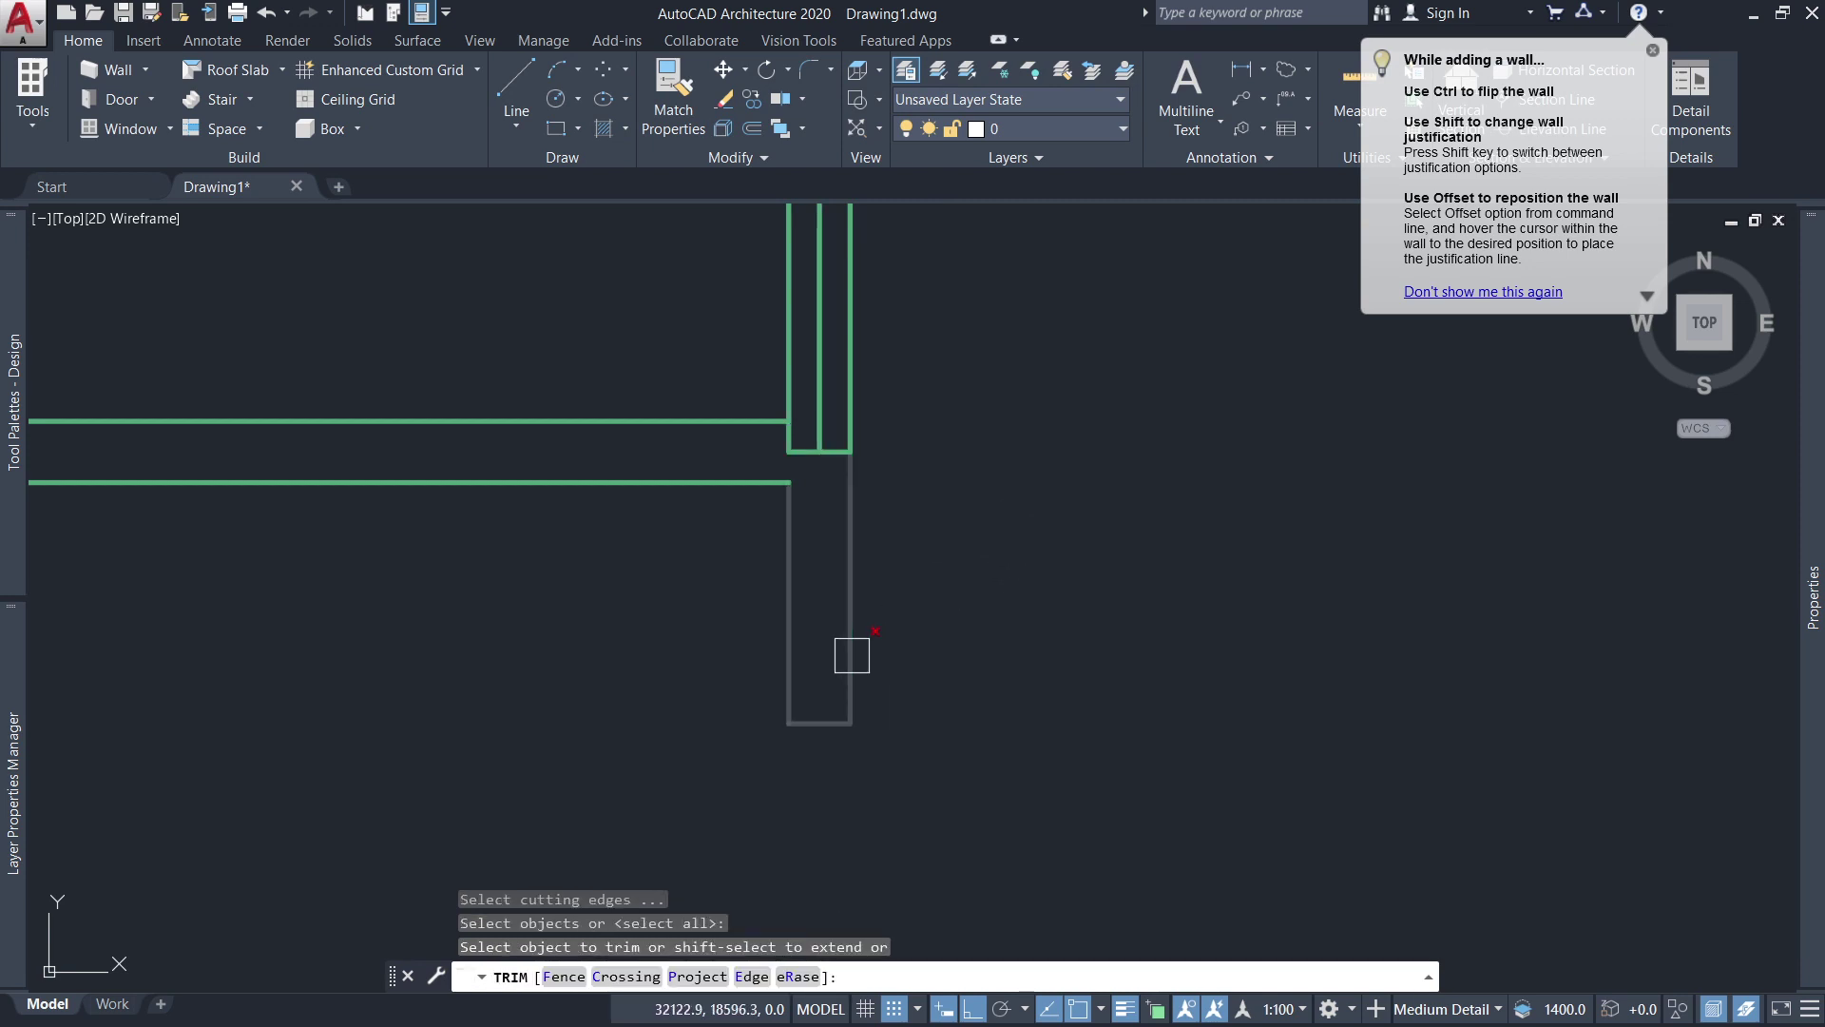
{"action": "left_click", "coordinate": [852, 655]}
{"action": "scroll", "coordinate": [927, 694], "scroll_direction": "down", "scroll_amount": 3}
{"action": "scroll", "coordinate": [950, 666], "scroll_direction": "down", "scroll_amount": 3}
{"action": "scroll", "coordinate": [913, 627], "scroll_direction": "up", "scroll_amount": 8}
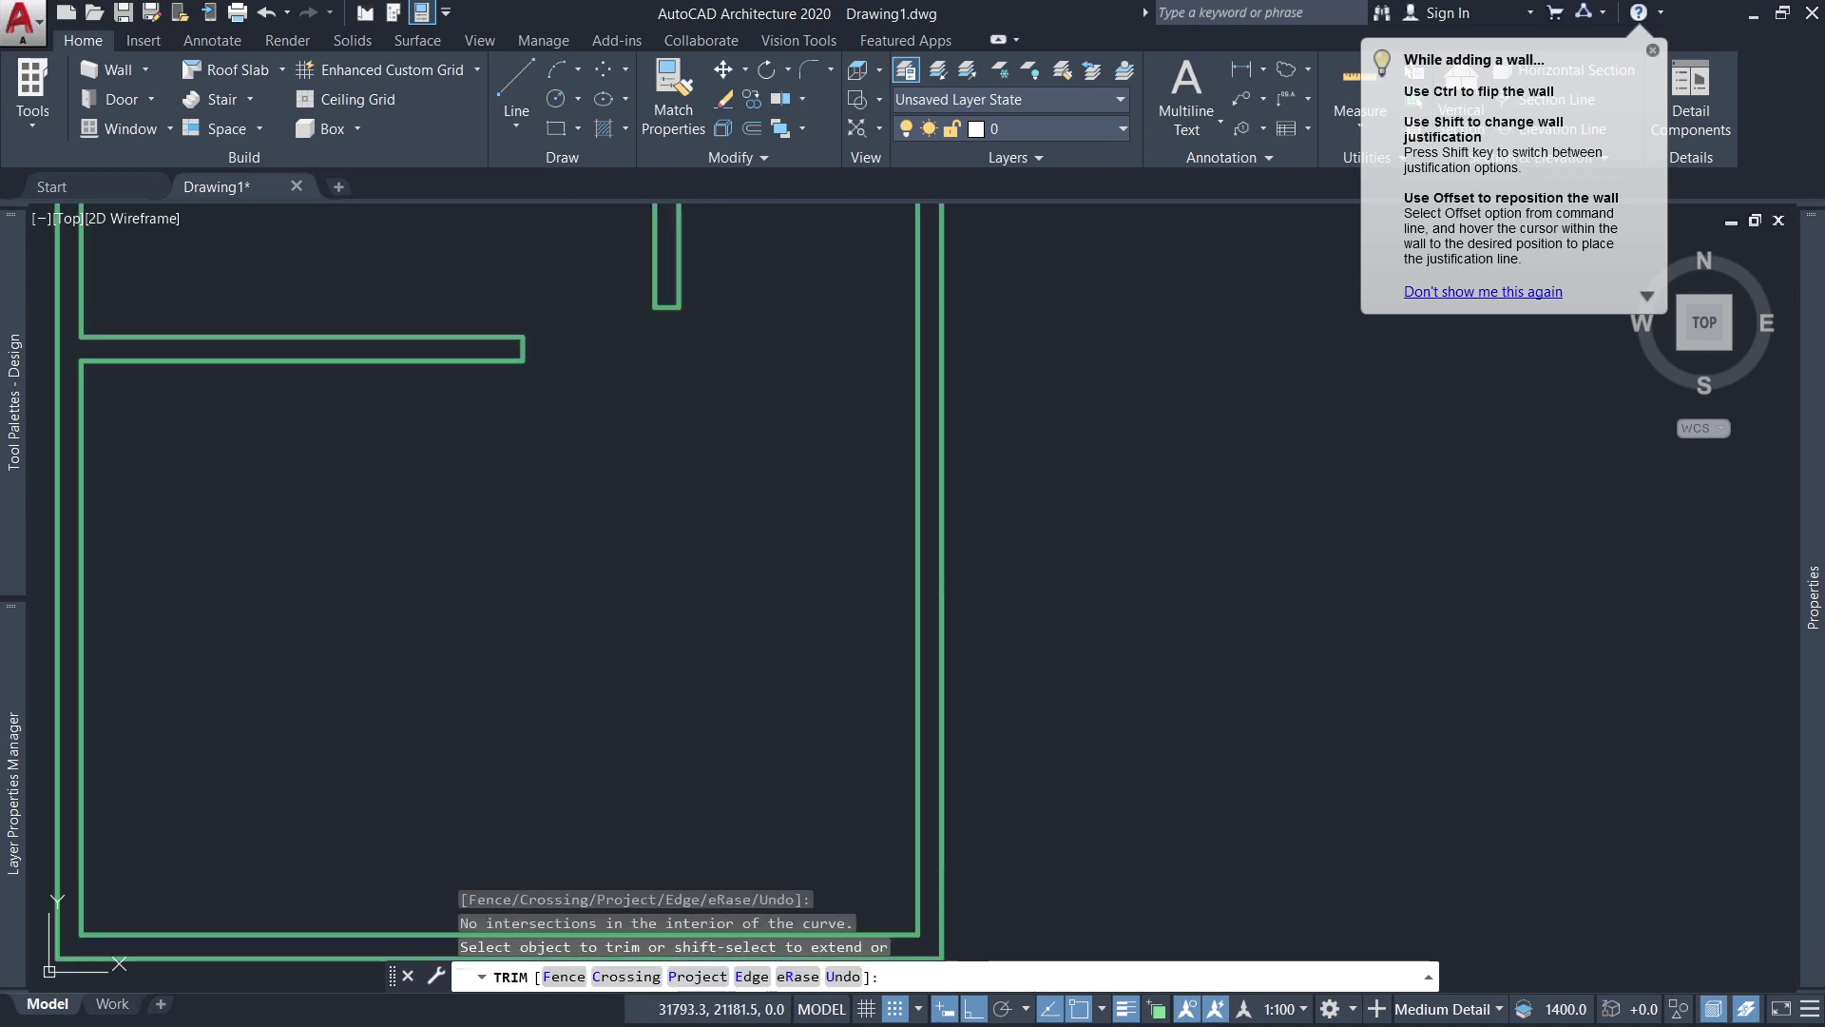
{"action": "key", "text": "Escape"}
{"action": "scroll", "coordinate": [846, 659], "scroll_direction": "down", "scroll_amount": 4}
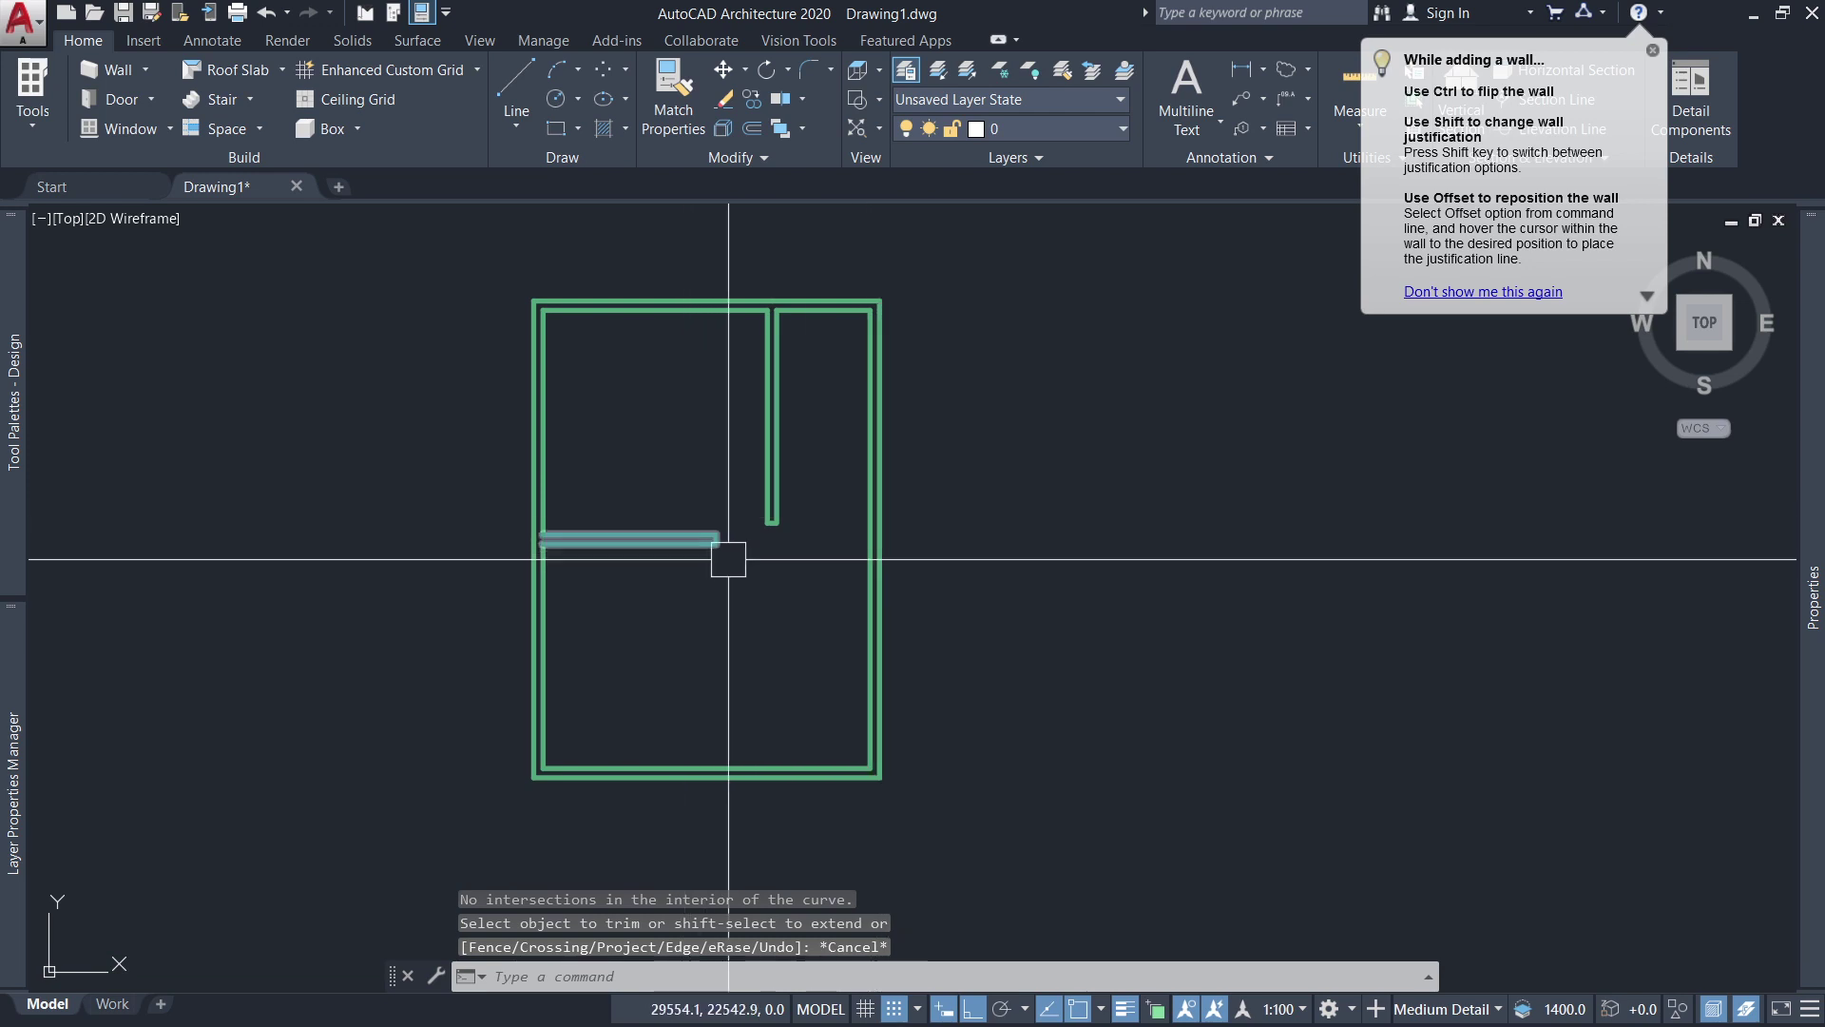
Stretch the short horizontal interior wall's right end further right.
{"action": "left_click", "coordinate": [724, 540]}
{"action": "scroll", "coordinate": [731, 537], "scroll_direction": "up", "scroll_amount": 4}
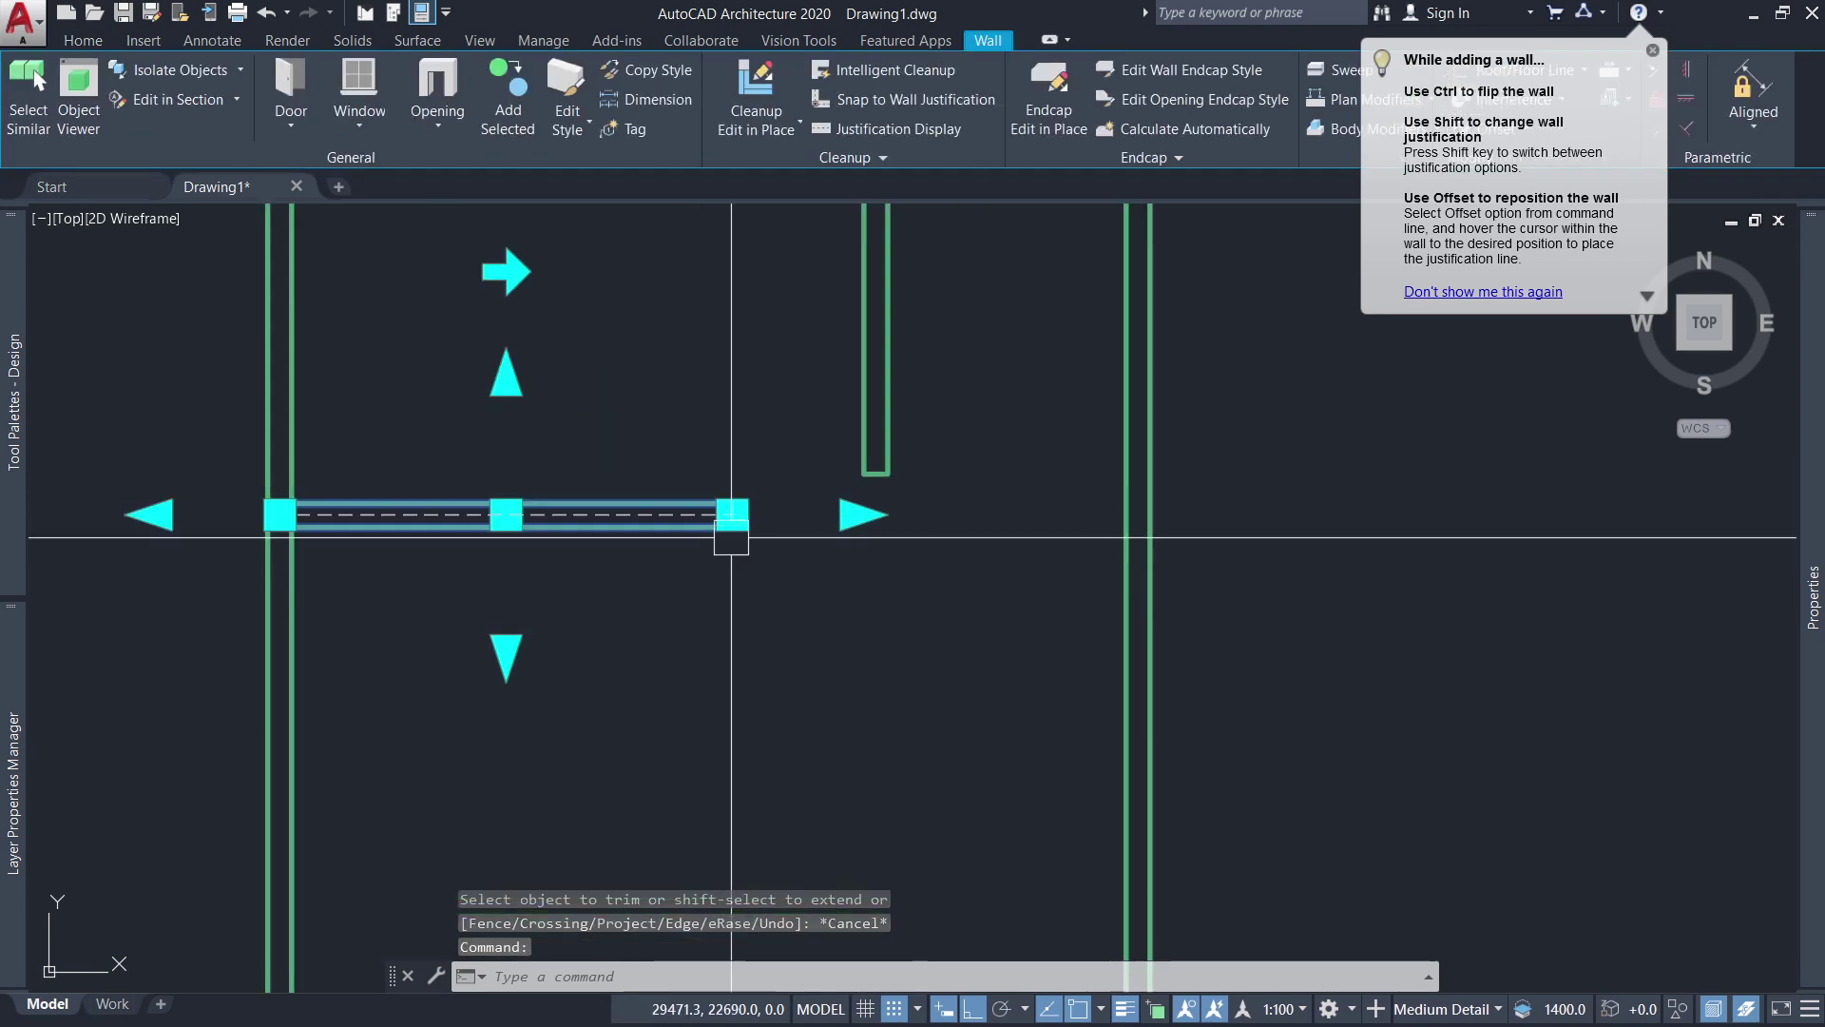
{"action": "left_click", "coordinate": [731, 518]}
{"action": "left_click", "coordinate": [974, 580]}
{"action": "key", "text": "Escape"}
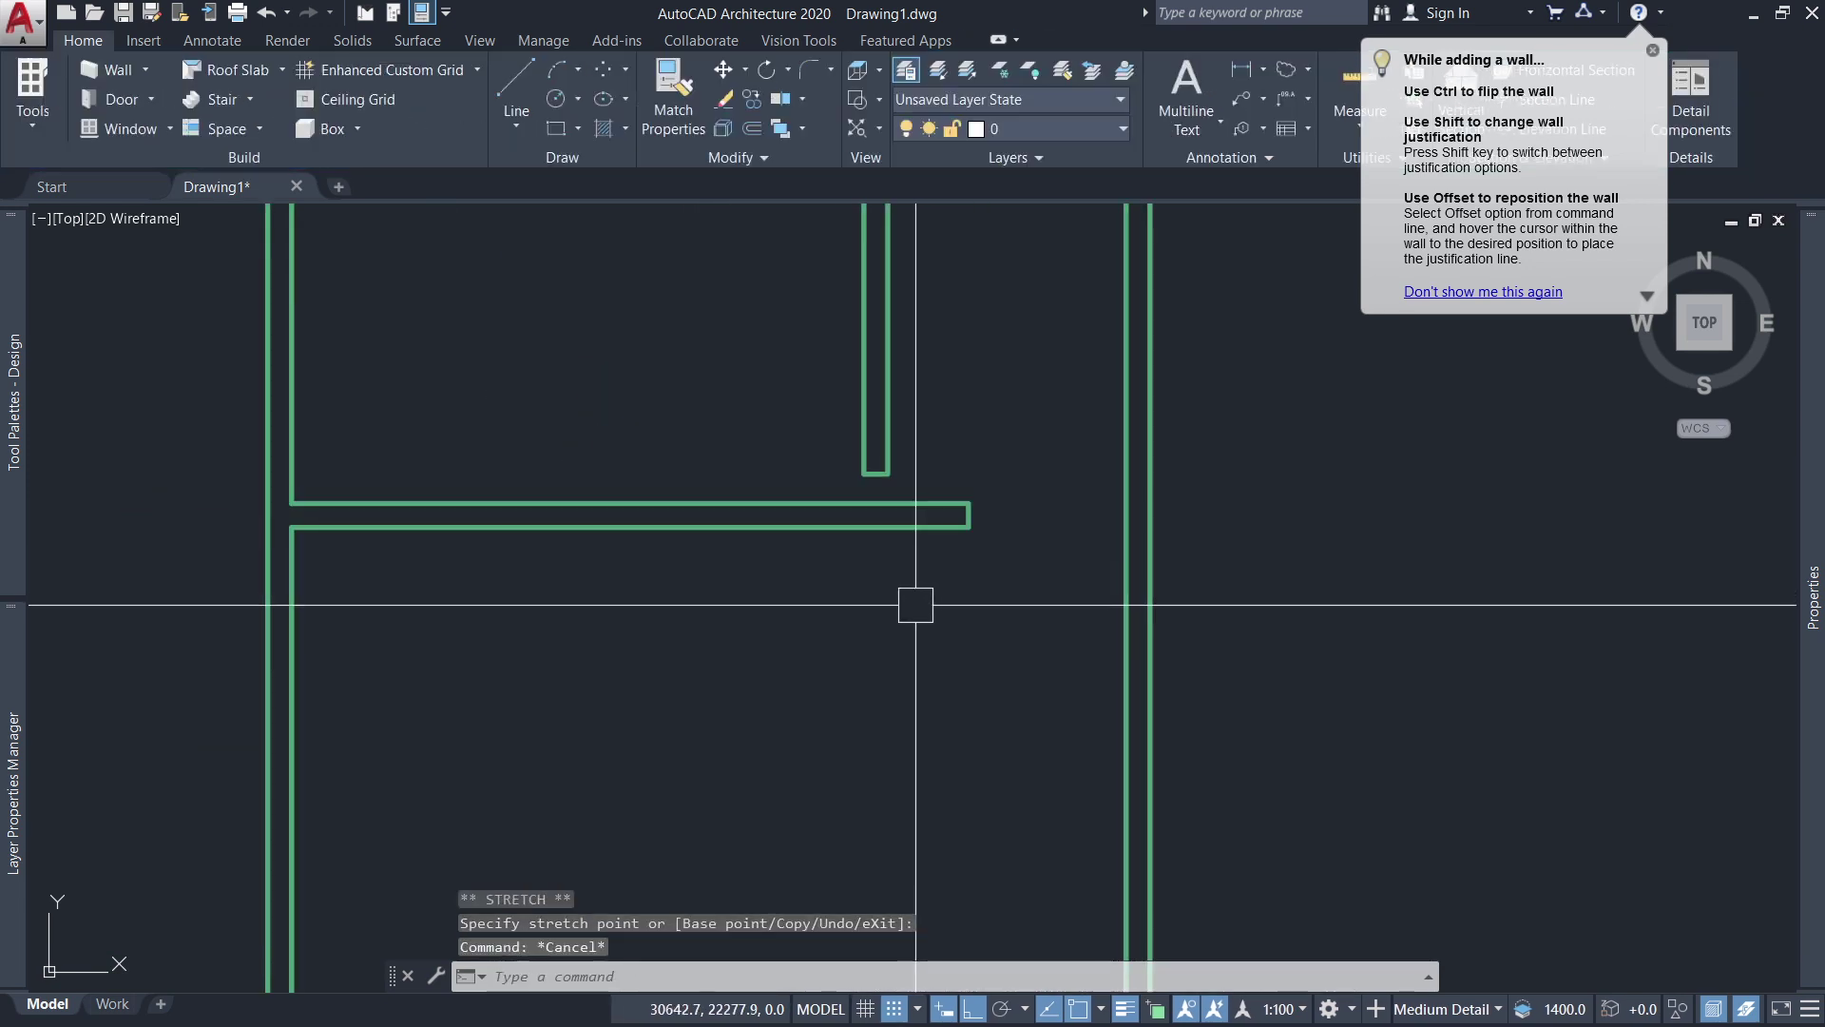
{"action": "scroll", "coordinate": [803, 652], "scroll_direction": "down", "scroll_amount": 3}
{"action": "scroll", "coordinate": [833, 651], "scroll_direction": "up", "scroll_amount": 3}
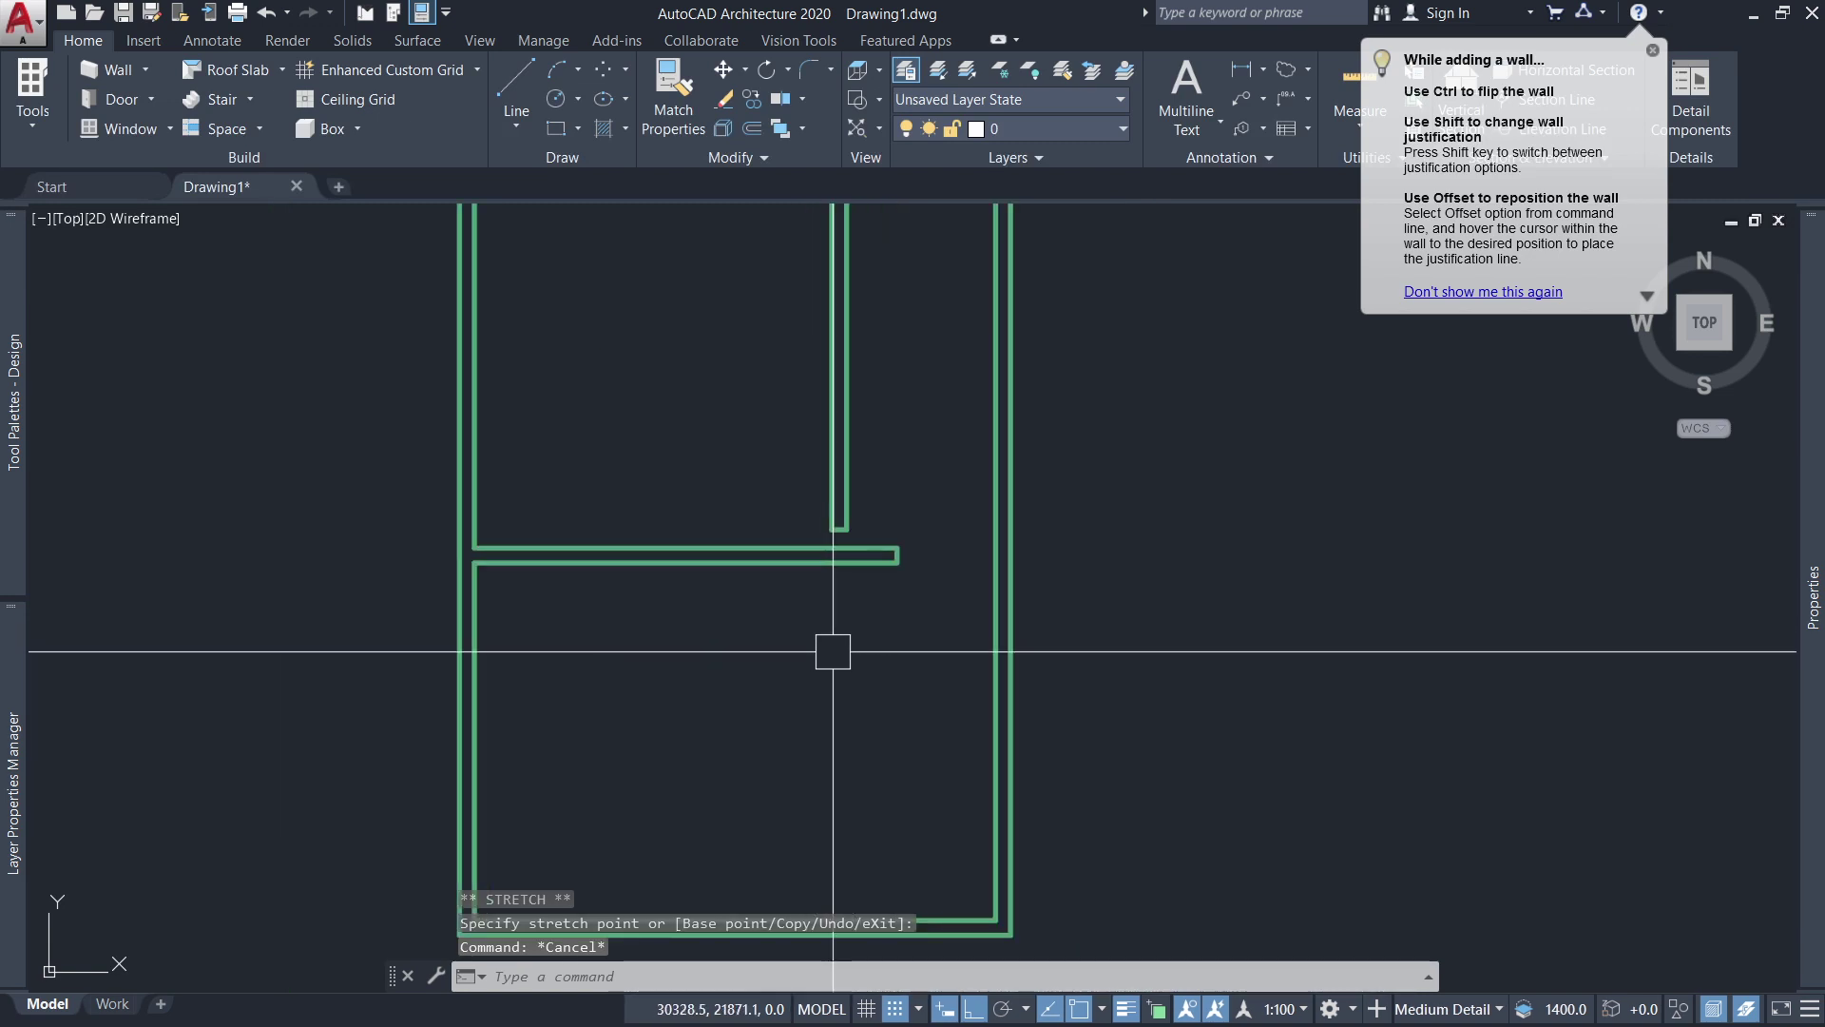
Extend the horizontal interior wall to the right outer wall.
{"action": "type", "text": "EX"}
{"action": "key", "text": "Return"}
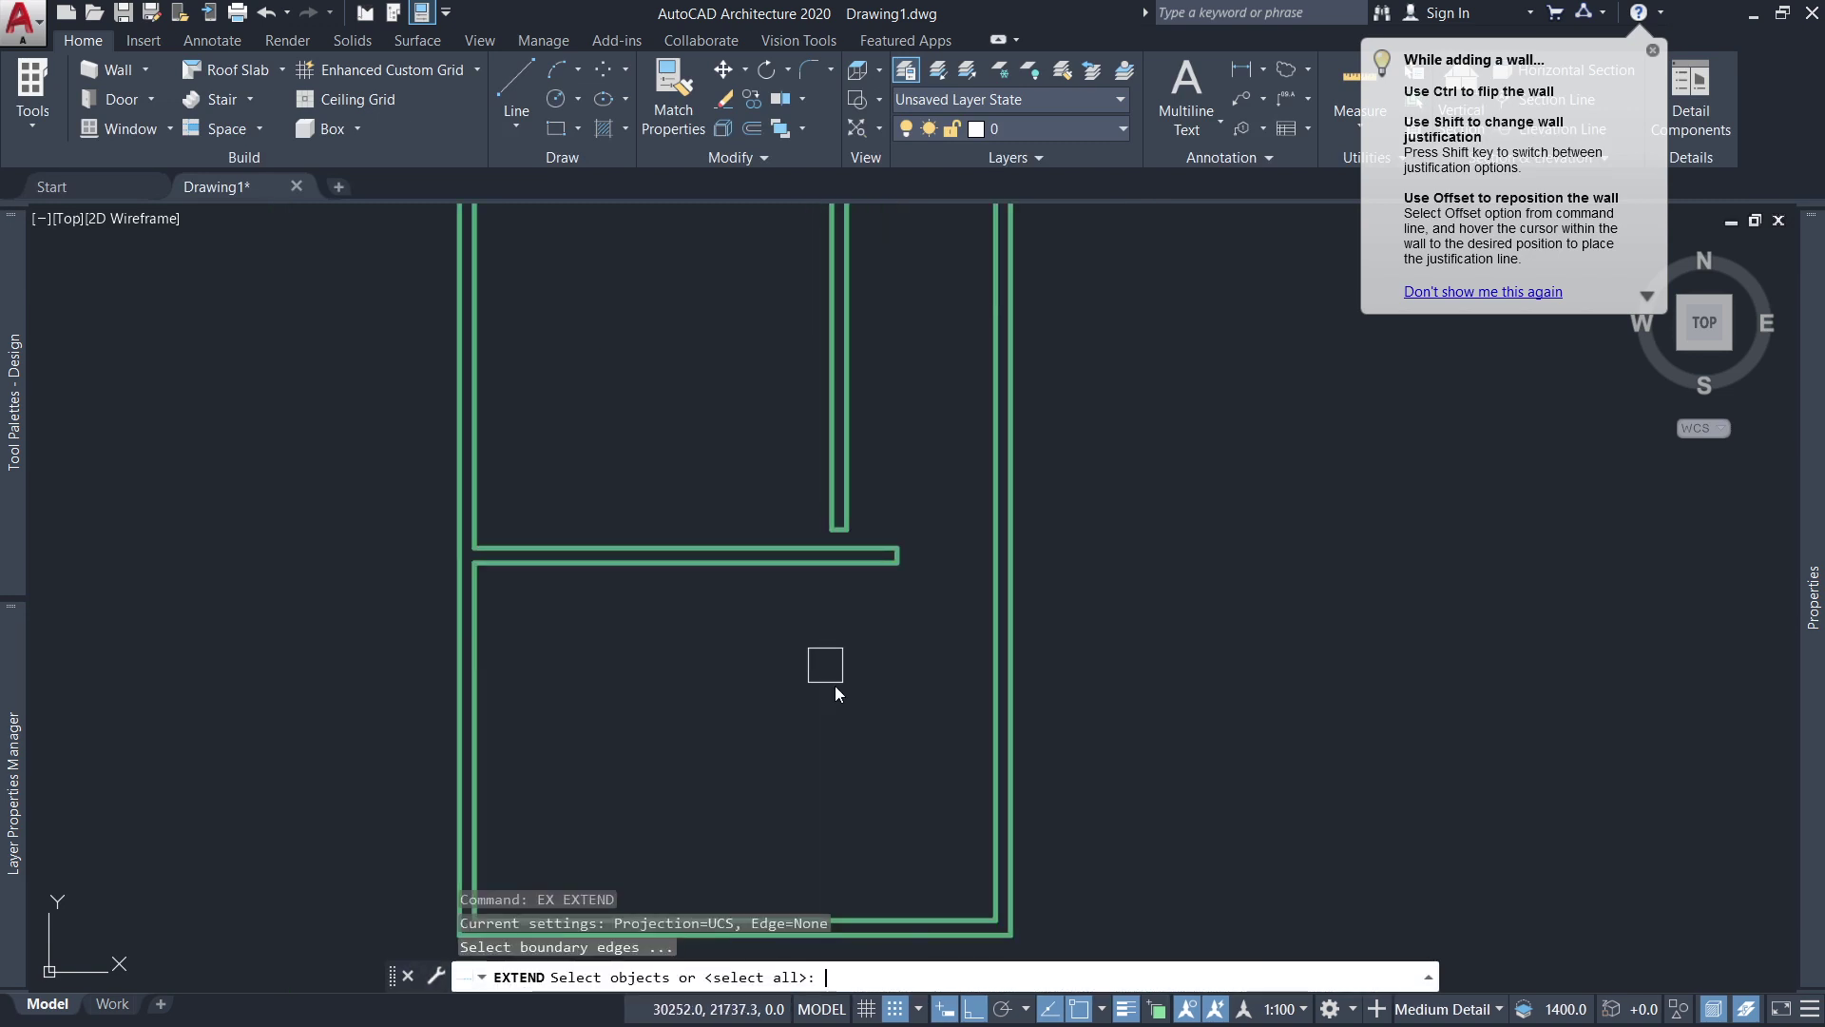
{"action": "left_click", "coordinate": [999, 693]}
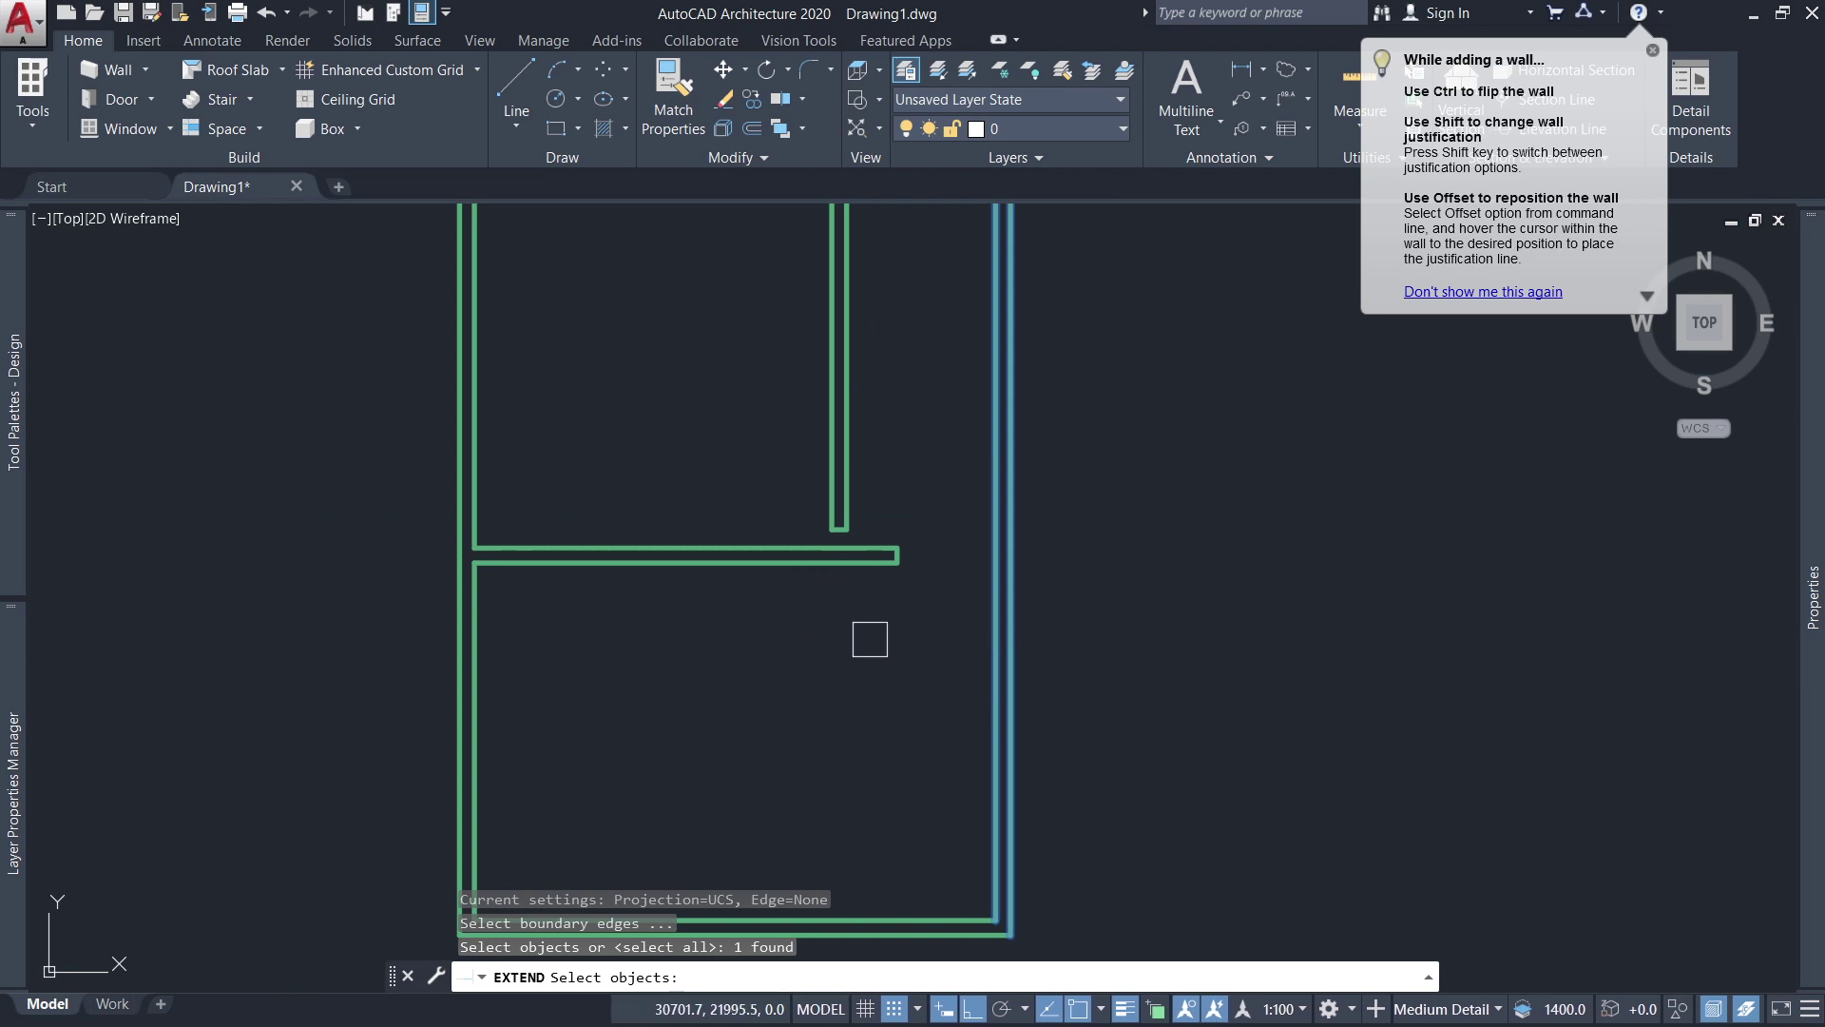
{"action": "key", "text": "Return"}
{"action": "left_click", "coordinate": [868, 558]}
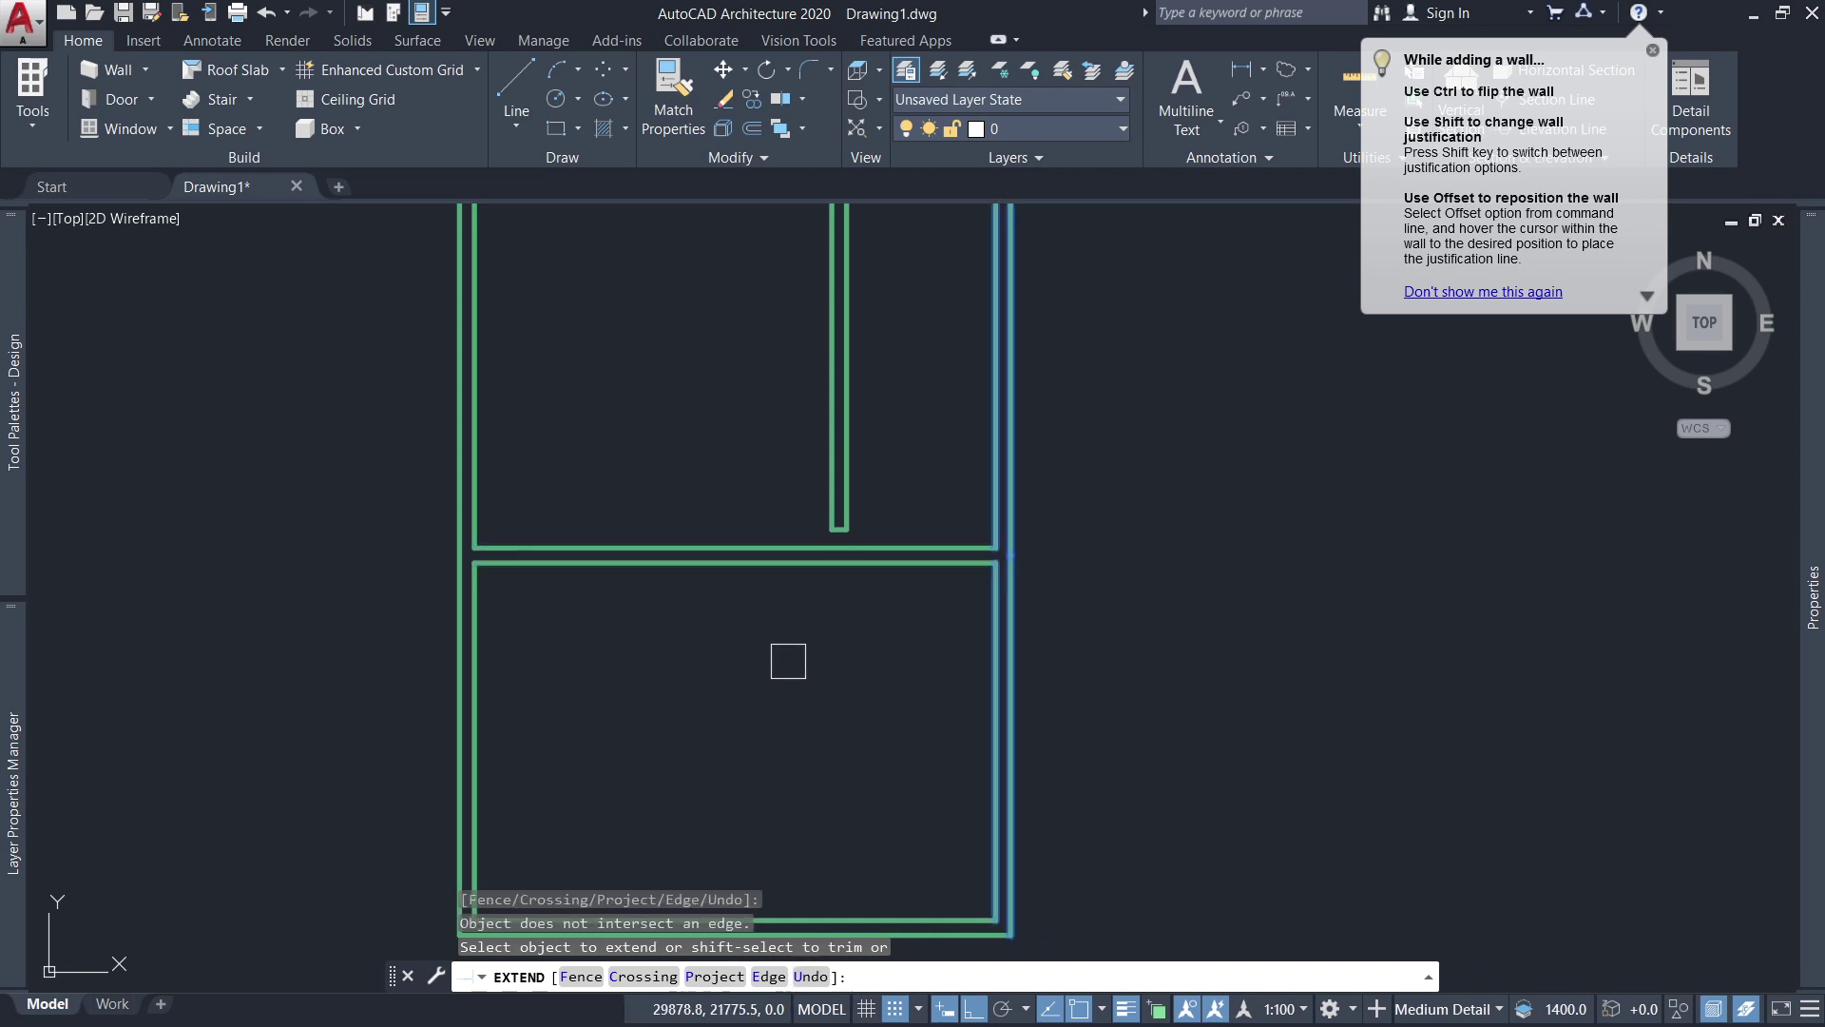
{"action": "key", "text": "Escape"}
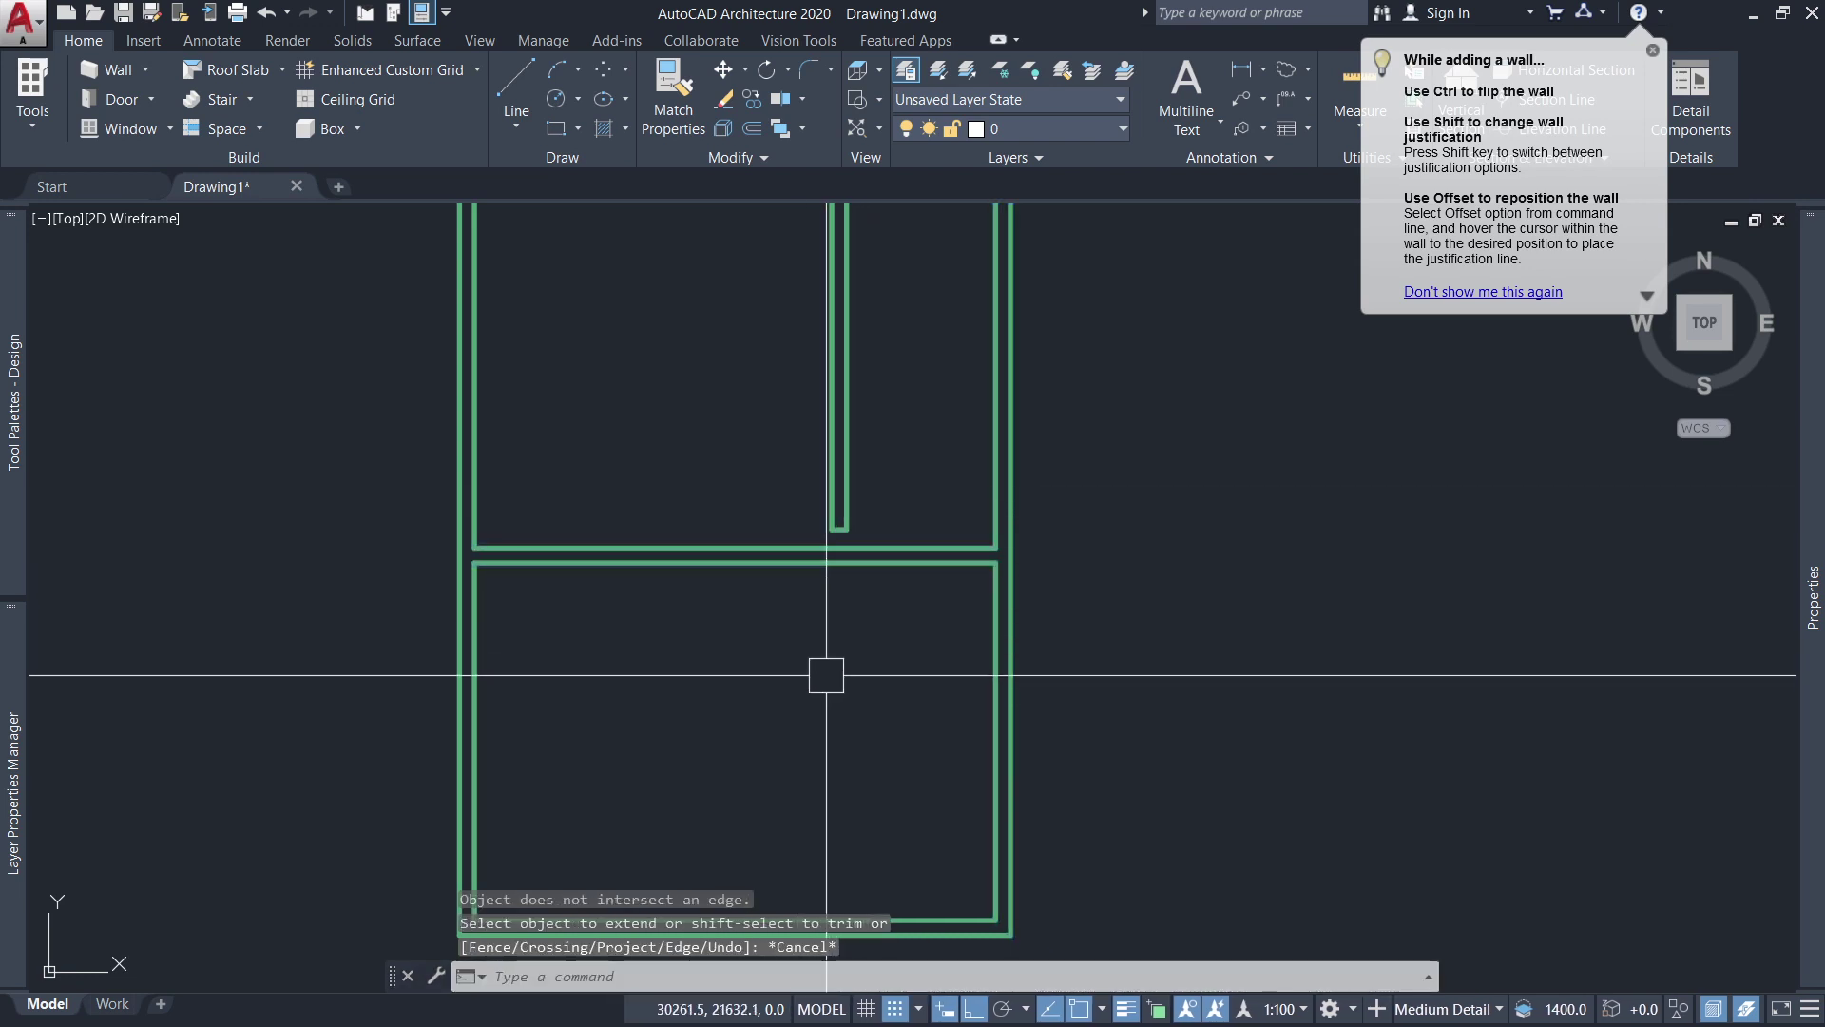
Extend the interior vertical wall down to the middle horizontal wall.
{"action": "type", "text": "ex"}
{"action": "key", "text": "Return"}
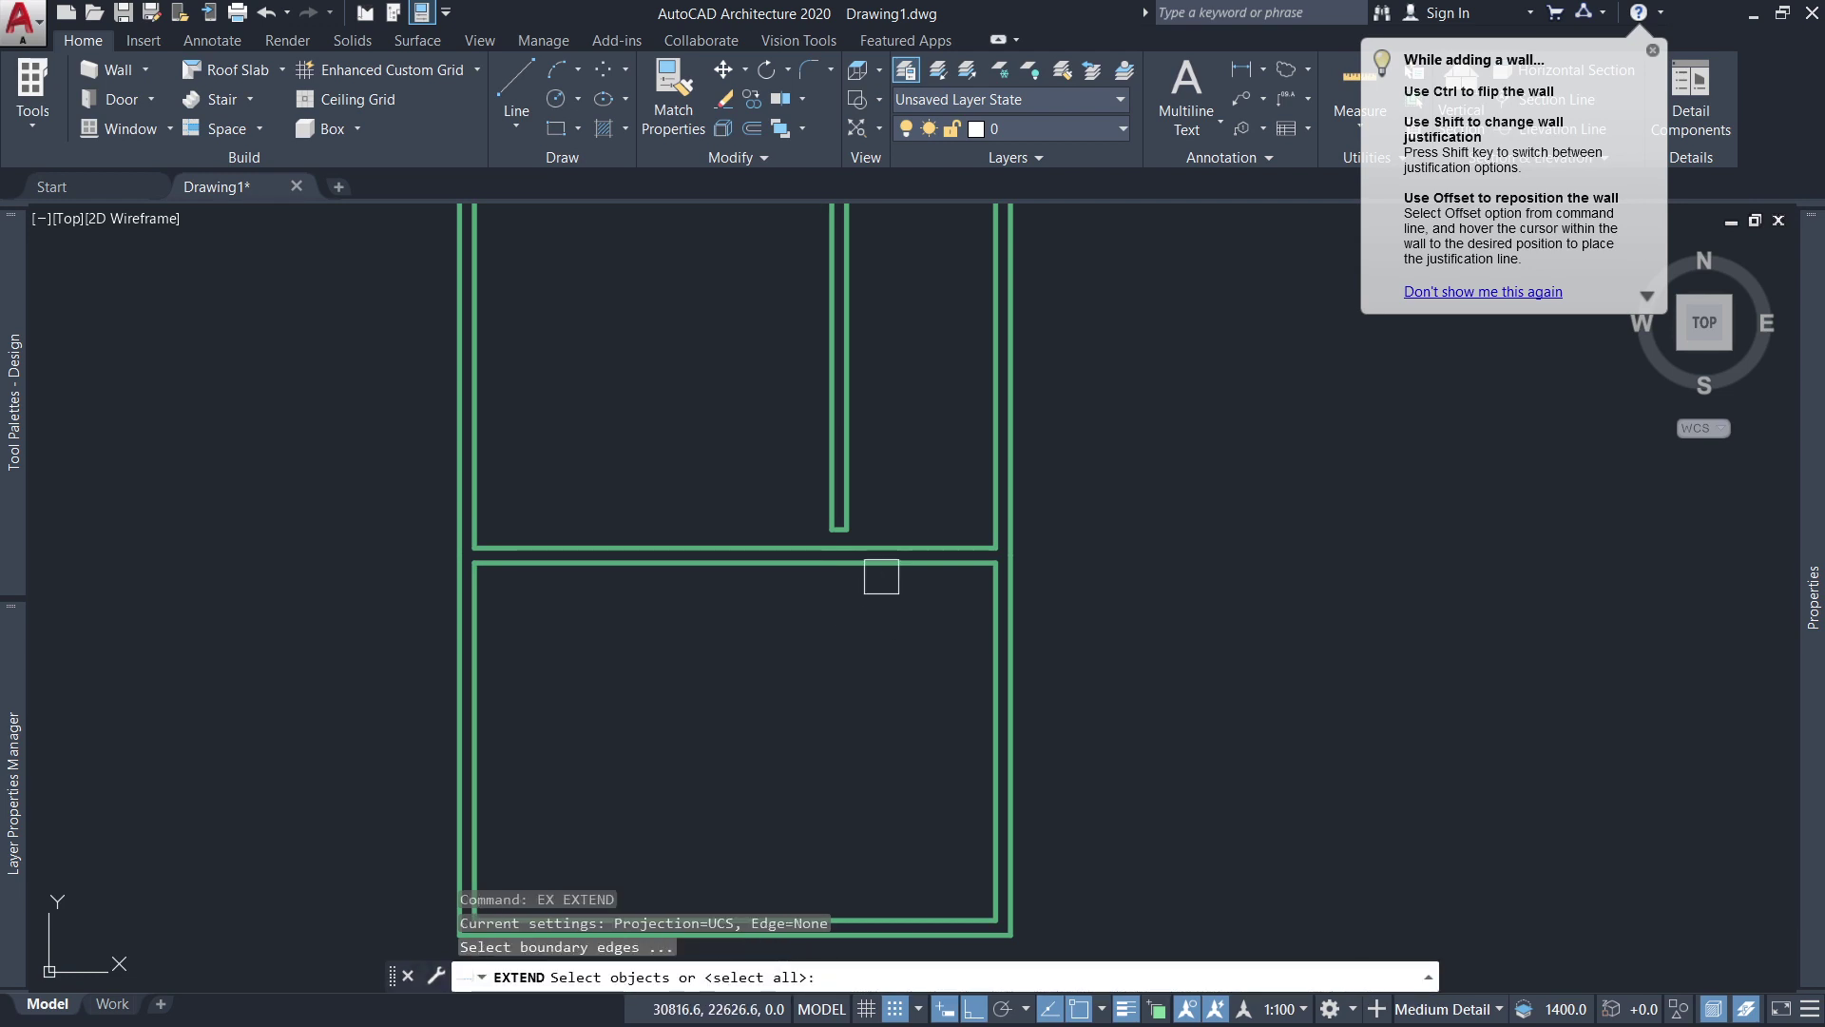
{"action": "left_click", "coordinate": [884, 567]}
{"action": "key", "text": "Return"}
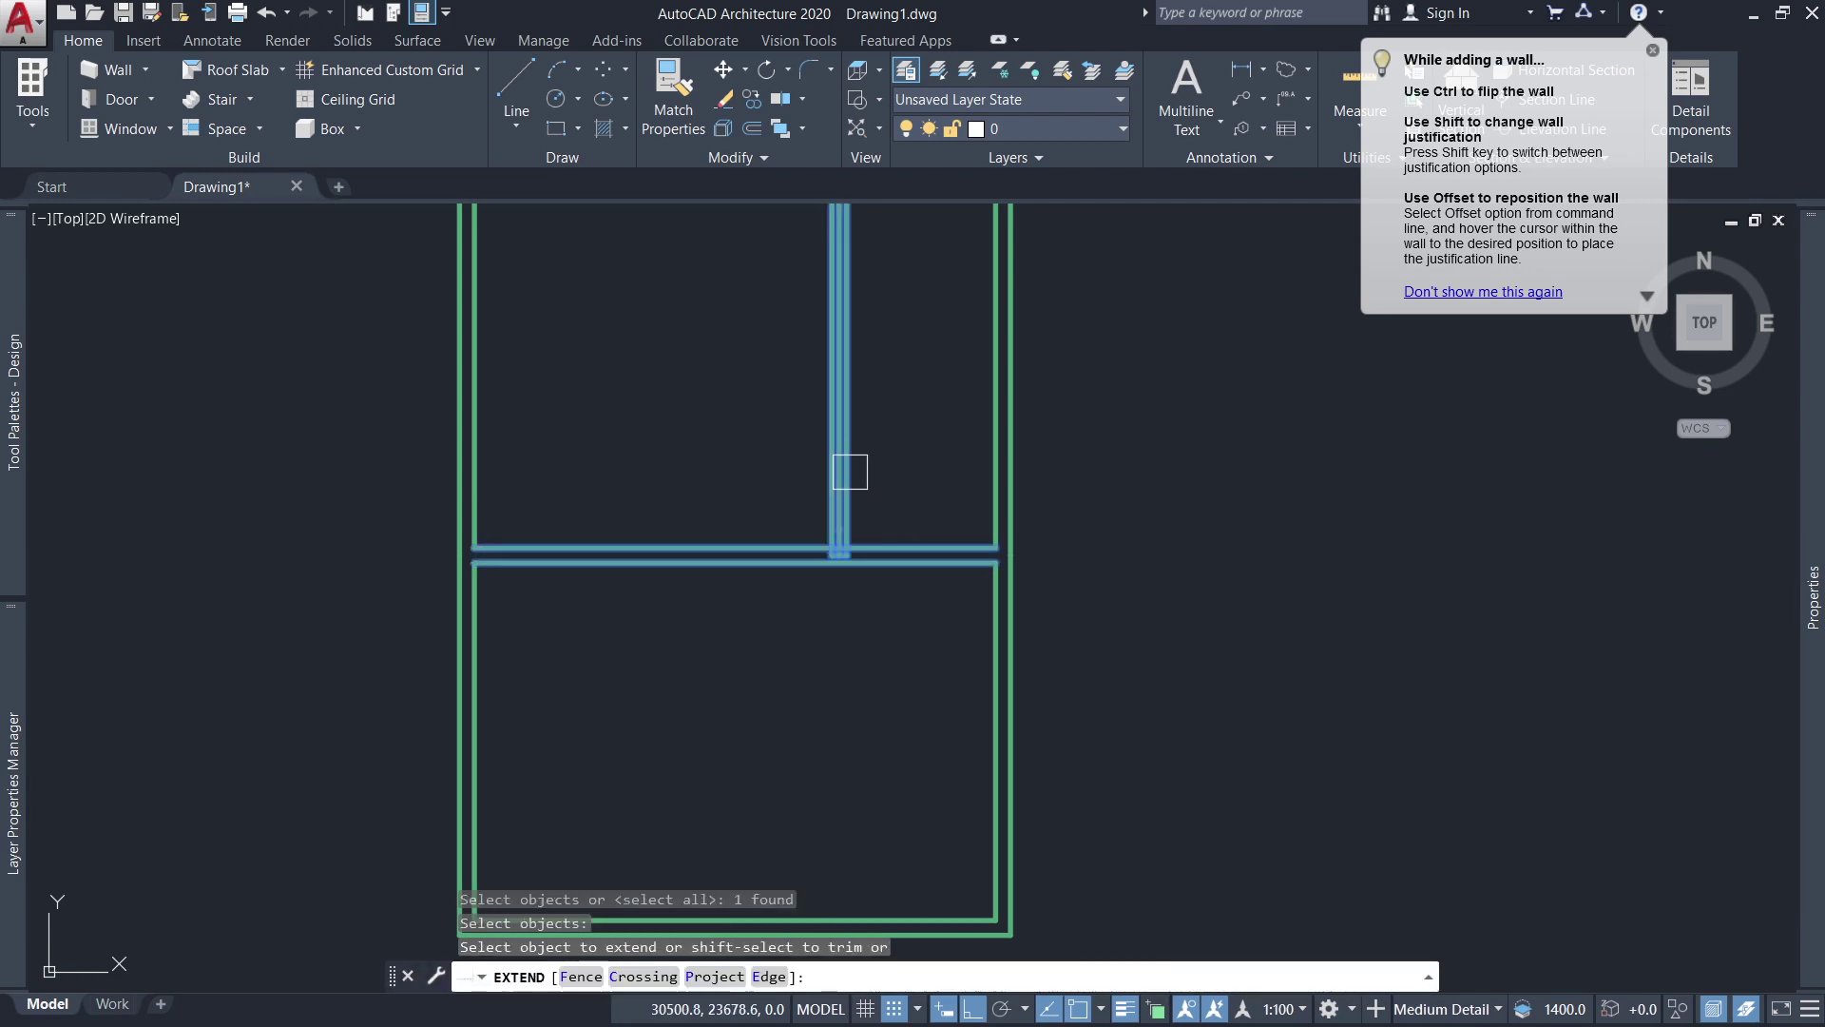
{"action": "left_click", "coordinate": [850, 471]}
{"action": "key", "text": "Escape"}
{"action": "scroll", "coordinate": [852, 624], "scroll_direction": "down", "scroll_amount": 4}
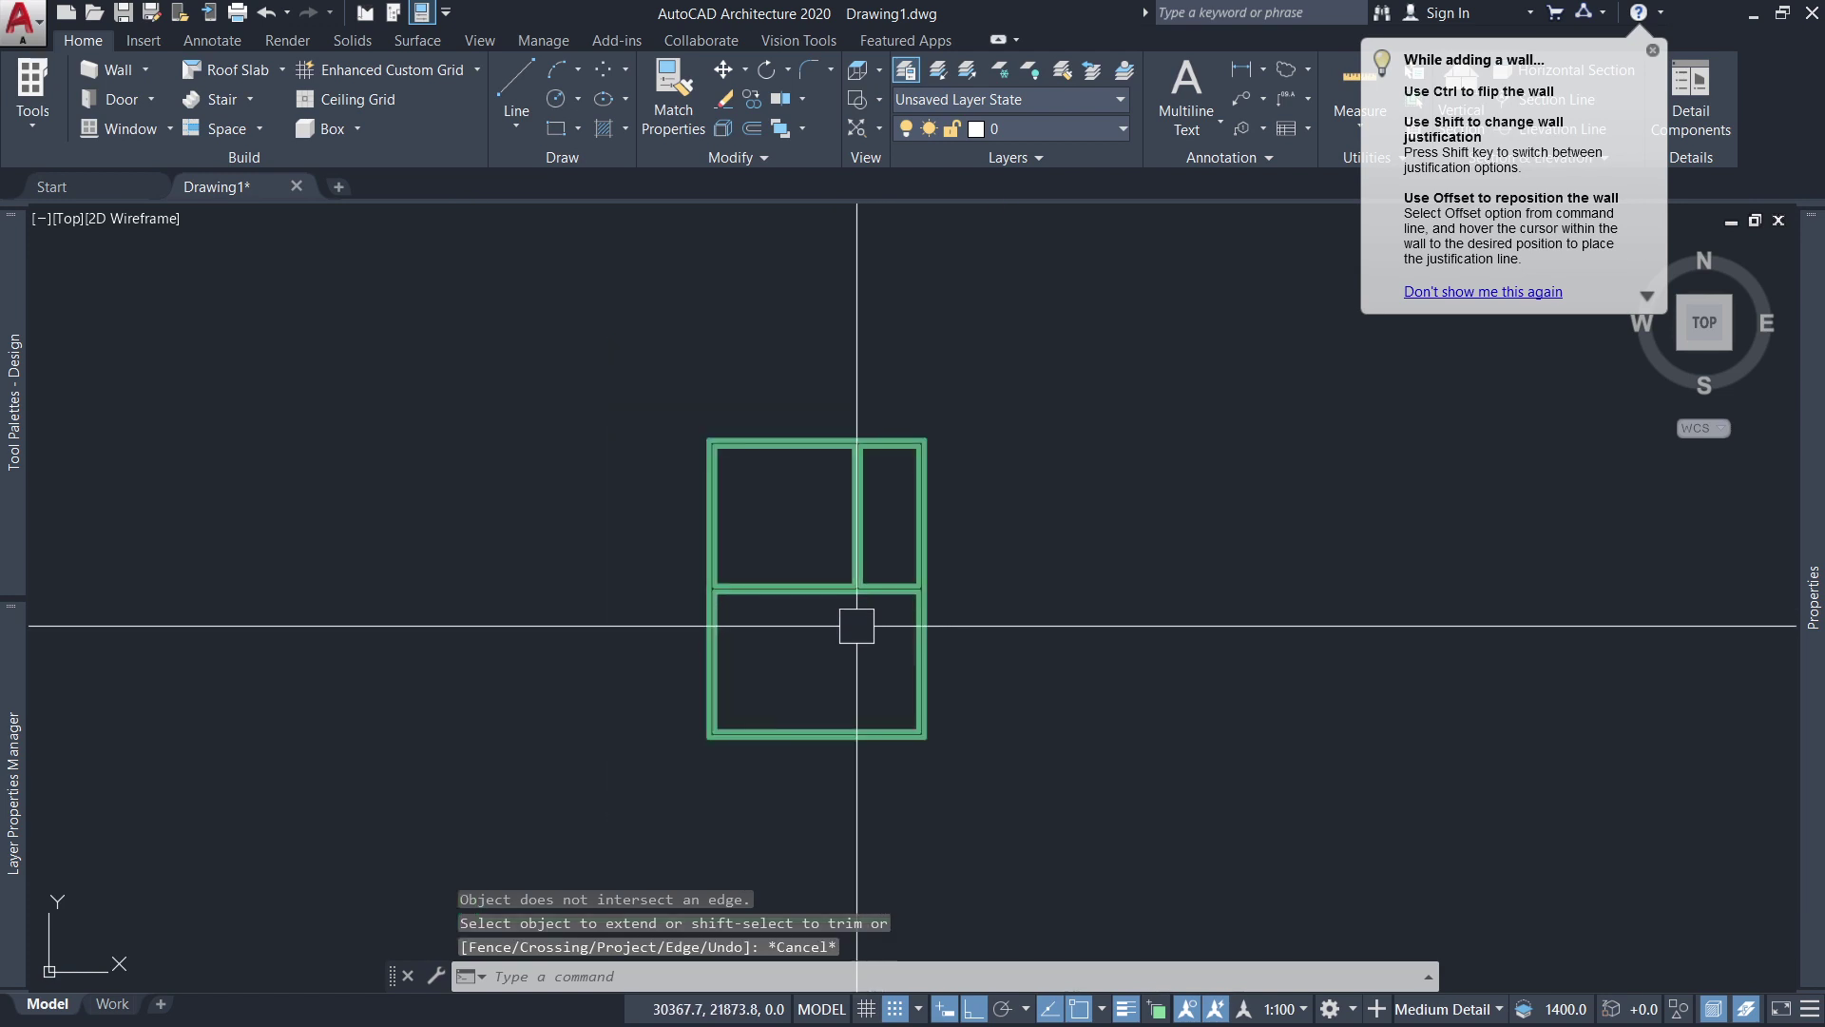
{"action": "scroll", "coordinate": [871, 615], "scroll_direction": "up", "scroll_amount": 4}
{"action": "scroll", "coordinate": [855, 623], "scroll_direction": "down", "scroll_amount": 4}
{"action": "scroll", "coordinate": [844, 630], "scroll_direction": "up", "scroll_amount": 4}
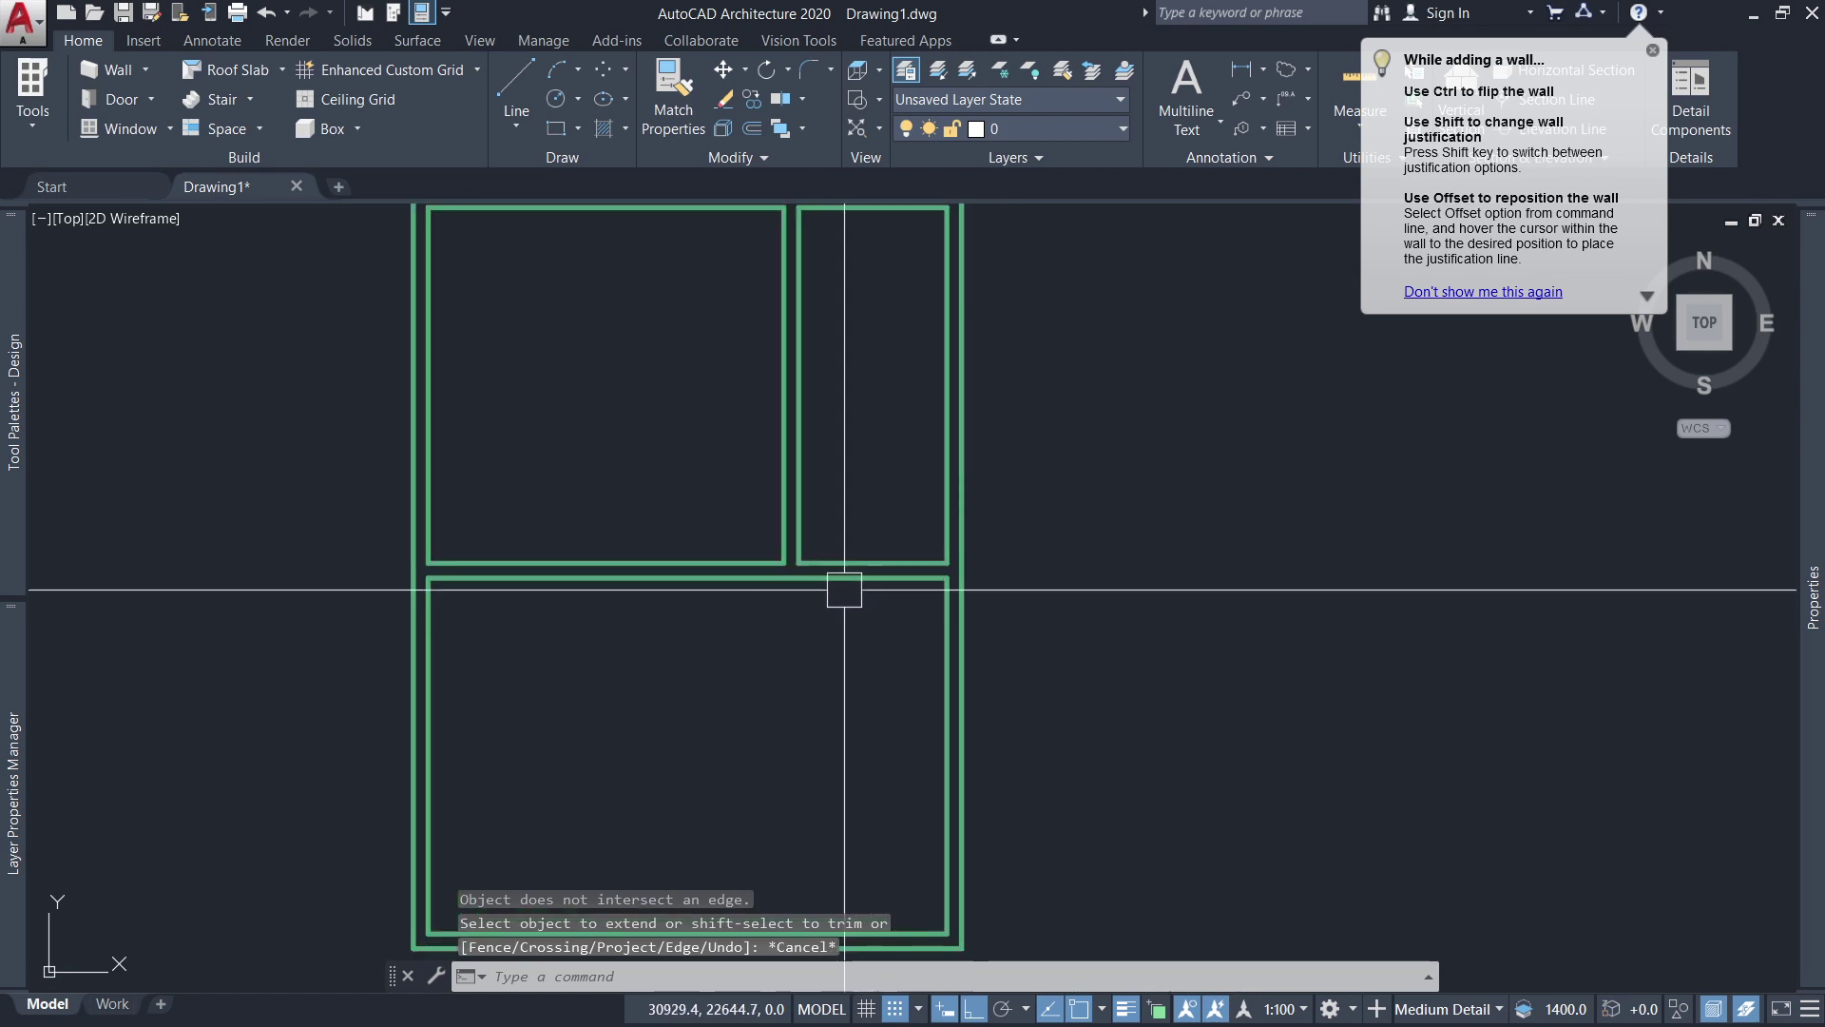
{"action": "scroll", "coordinate": [827, 608], "scroll_direction": "down", "scroll_amount": 2}
{"action": "scroll", "coordinate": [835, 610], "scroll_direction": "up", "scroll_amount": 3}
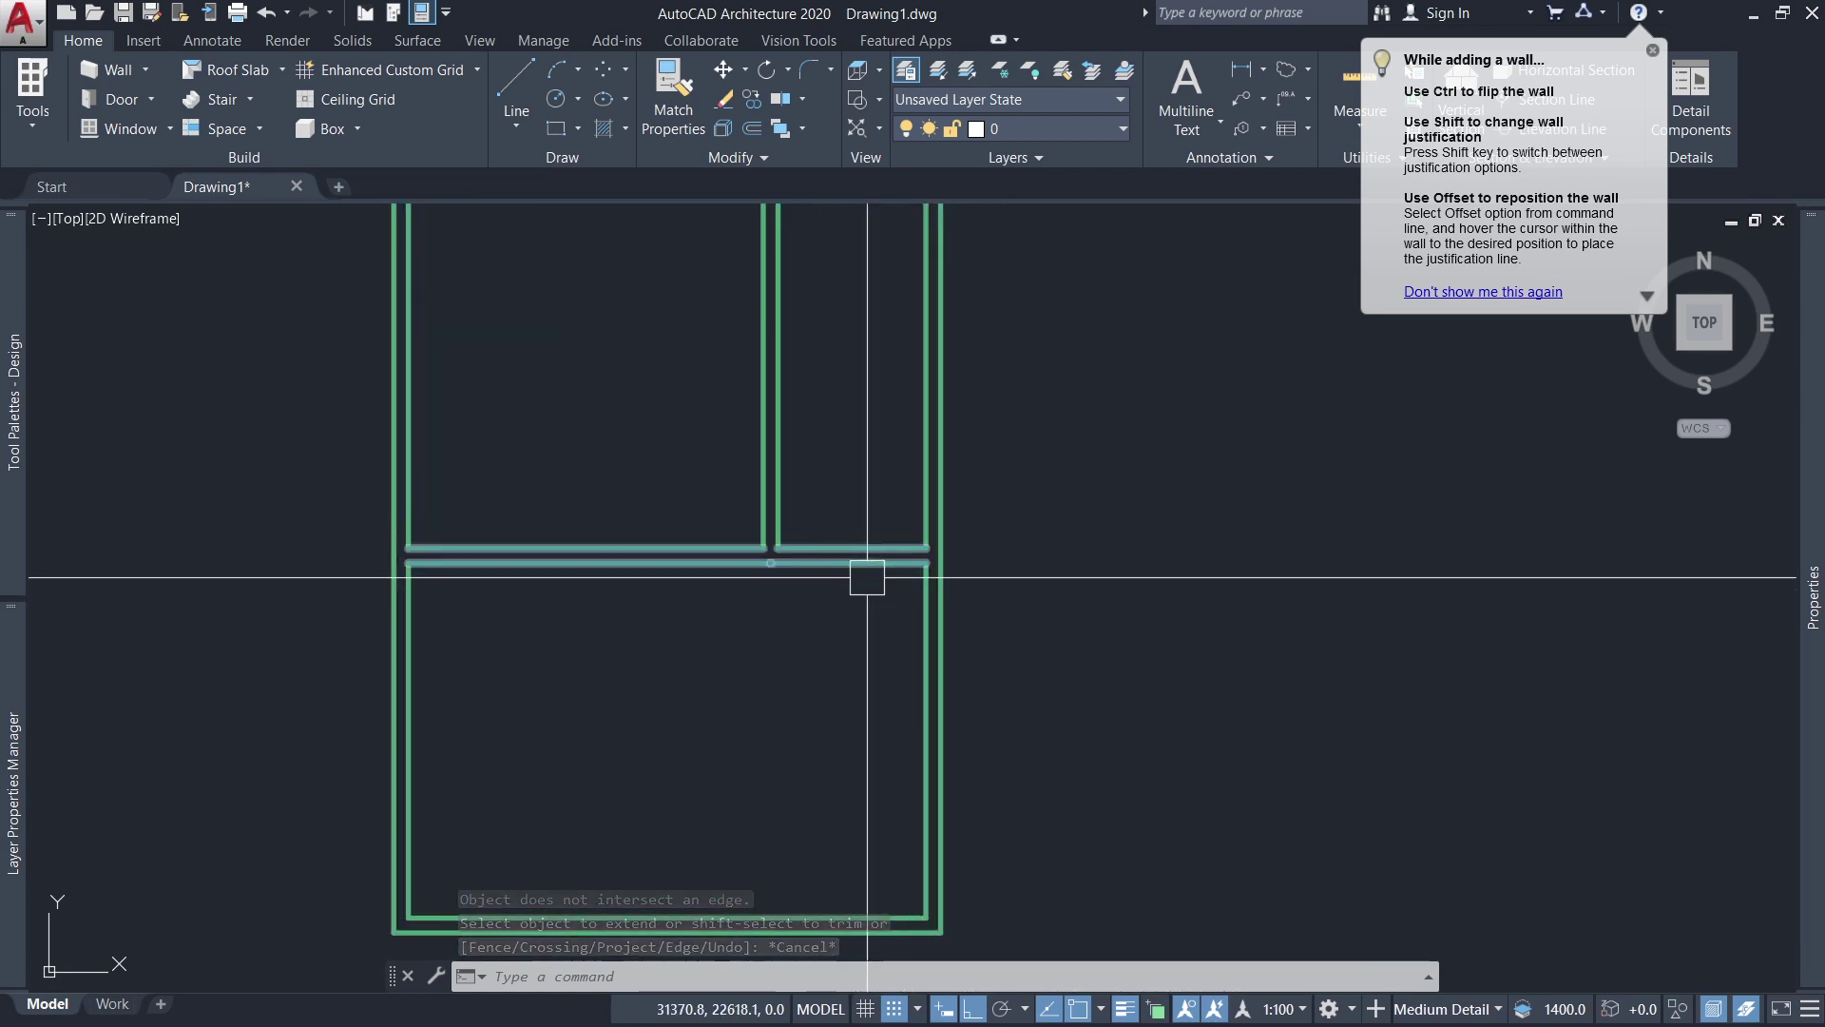
{"action": "scroll", "coordinate": [856, 589], "scroll_direction": "down", "scroll_amount": 3}
{"action": "scroll", "coordinate": [791, 561], "scroll_direction": "up", "scroll_amount": 2}
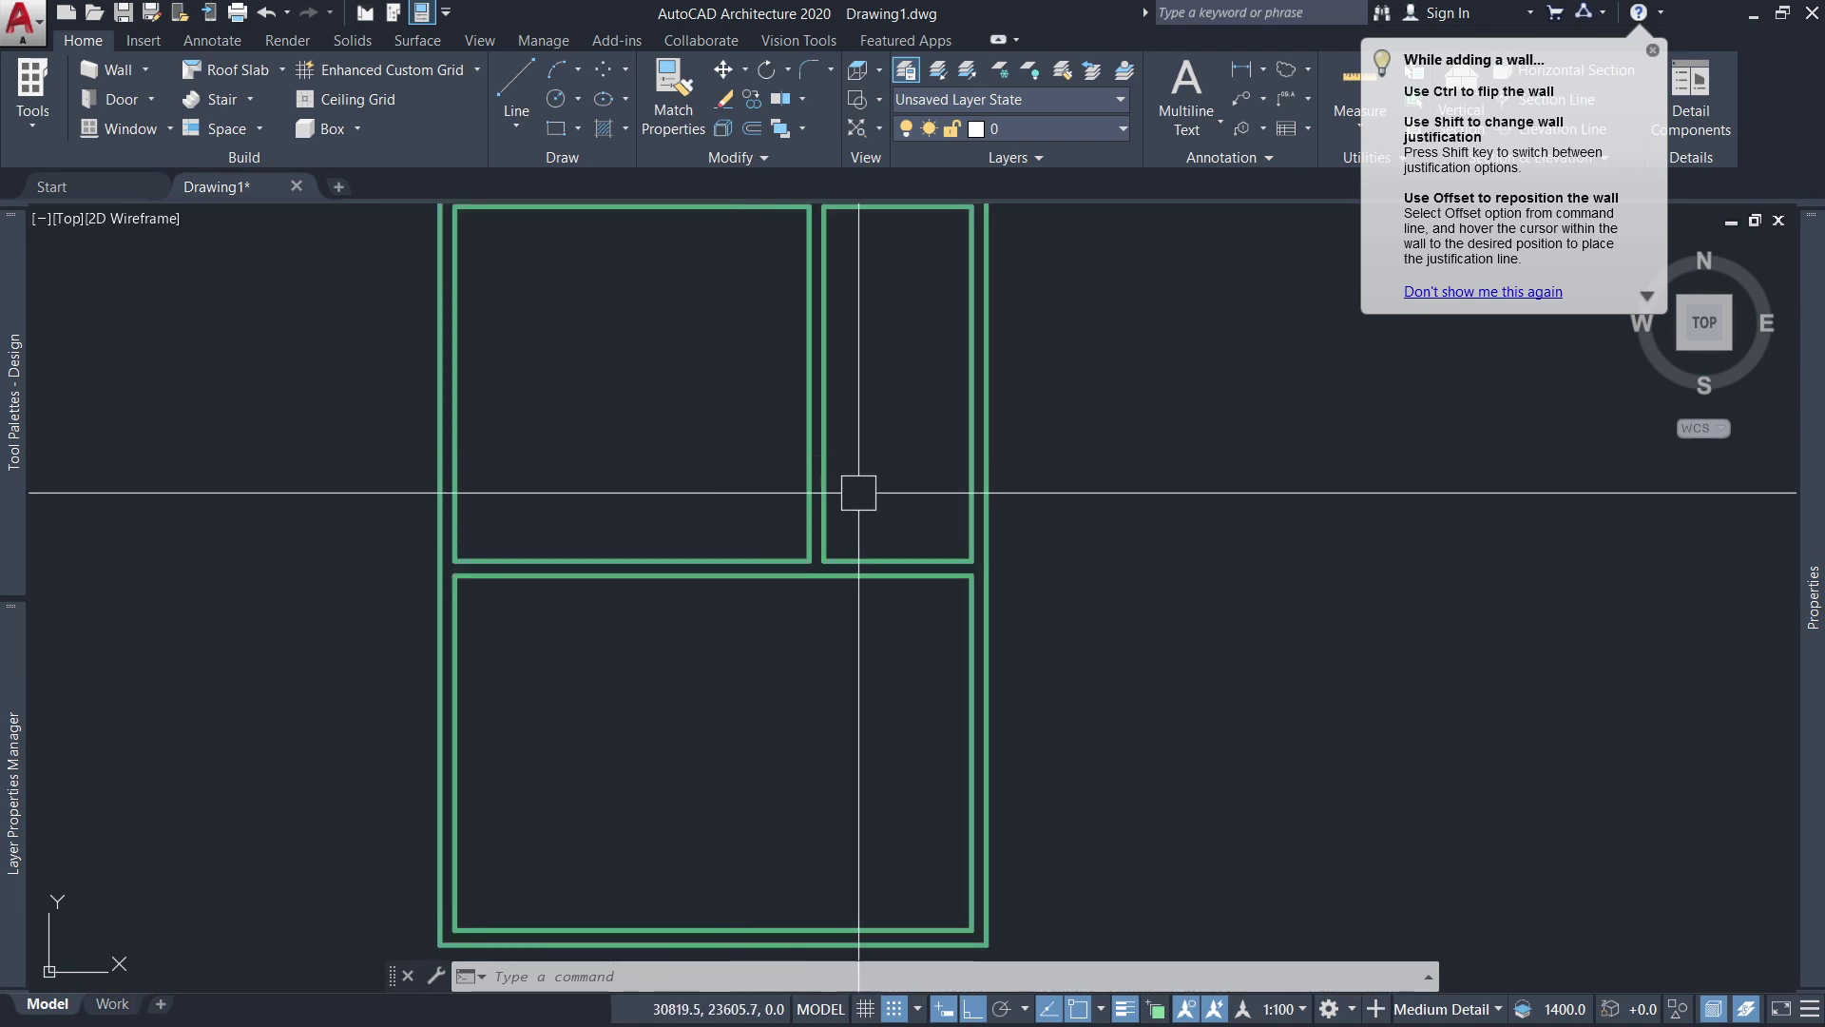
{"action": "scroll", "coordinate": [856, 497], "scroll_direction": "up", "scroll_amount": 1}
{"action": "scroll", "coordinate": [824, 637], "scroll_direction": "up", "scroll_amount": 2}
{"action": "scroll", "coordinate": [818, 639], "scroll_direction": "down", "scroll_amount": 2}
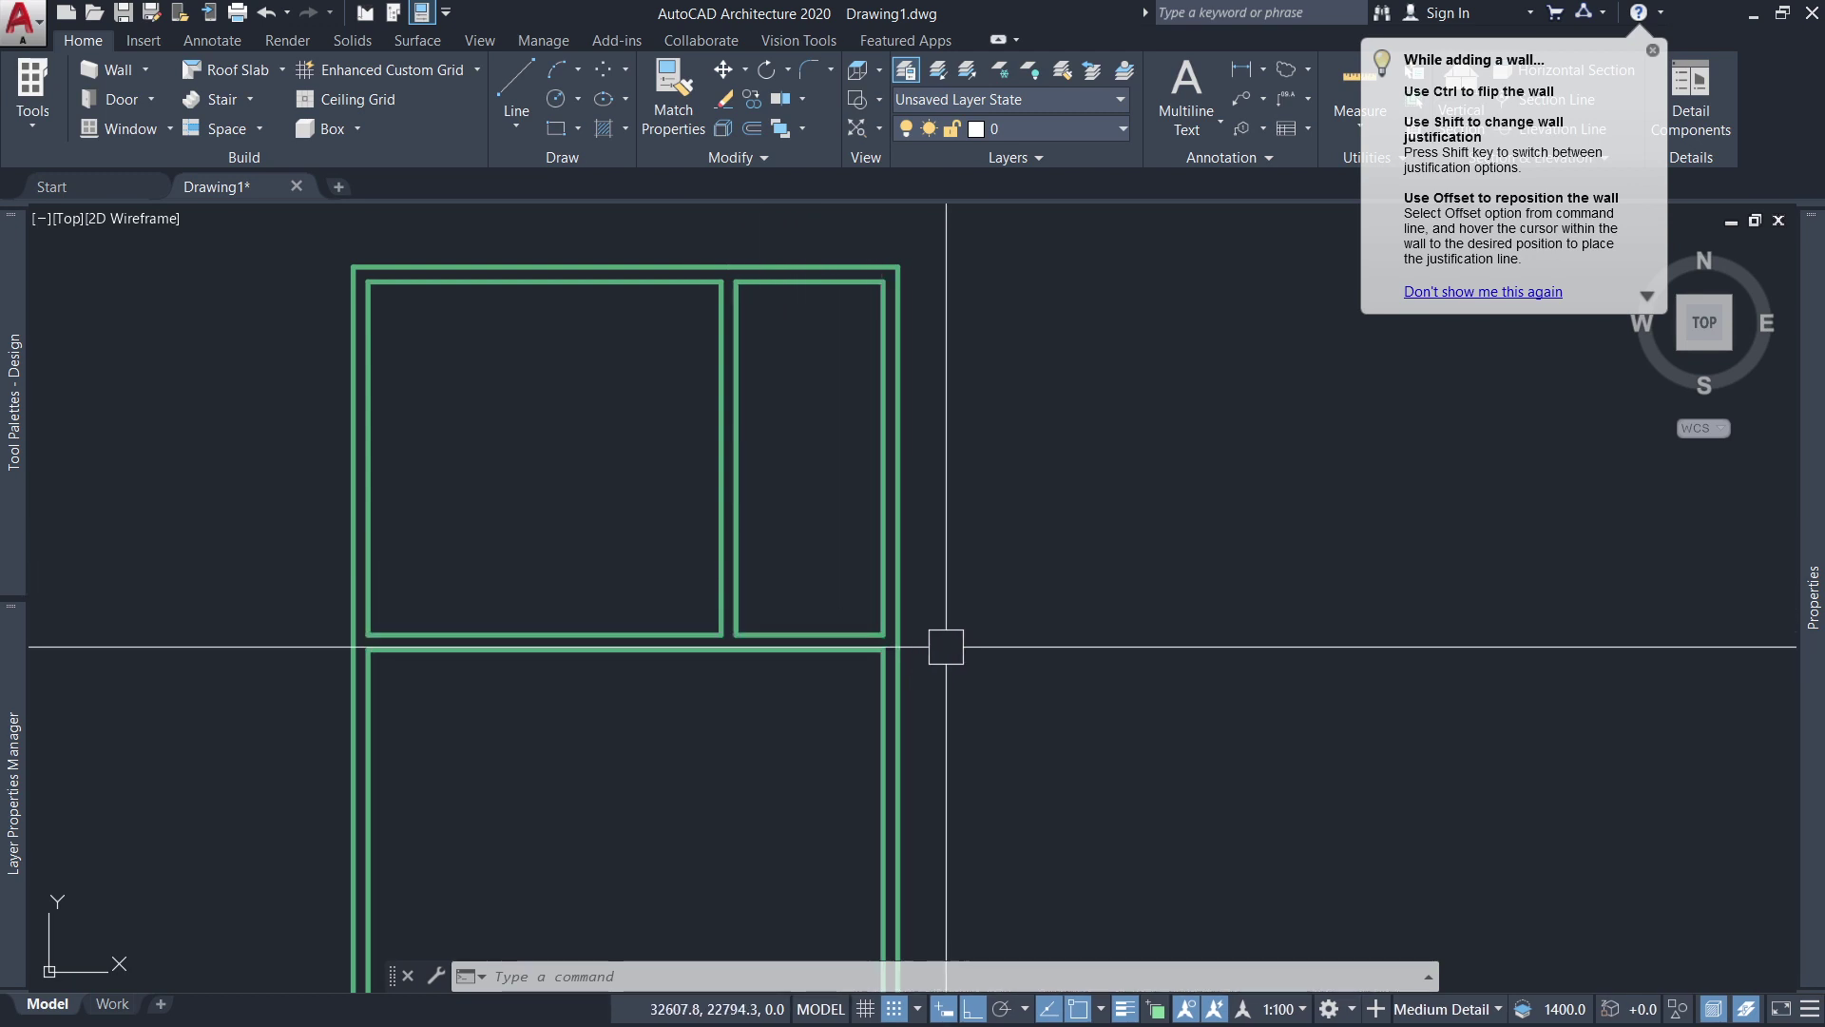
Offset a wall line 1200 upward.
{"action": "type", "text": "o"}
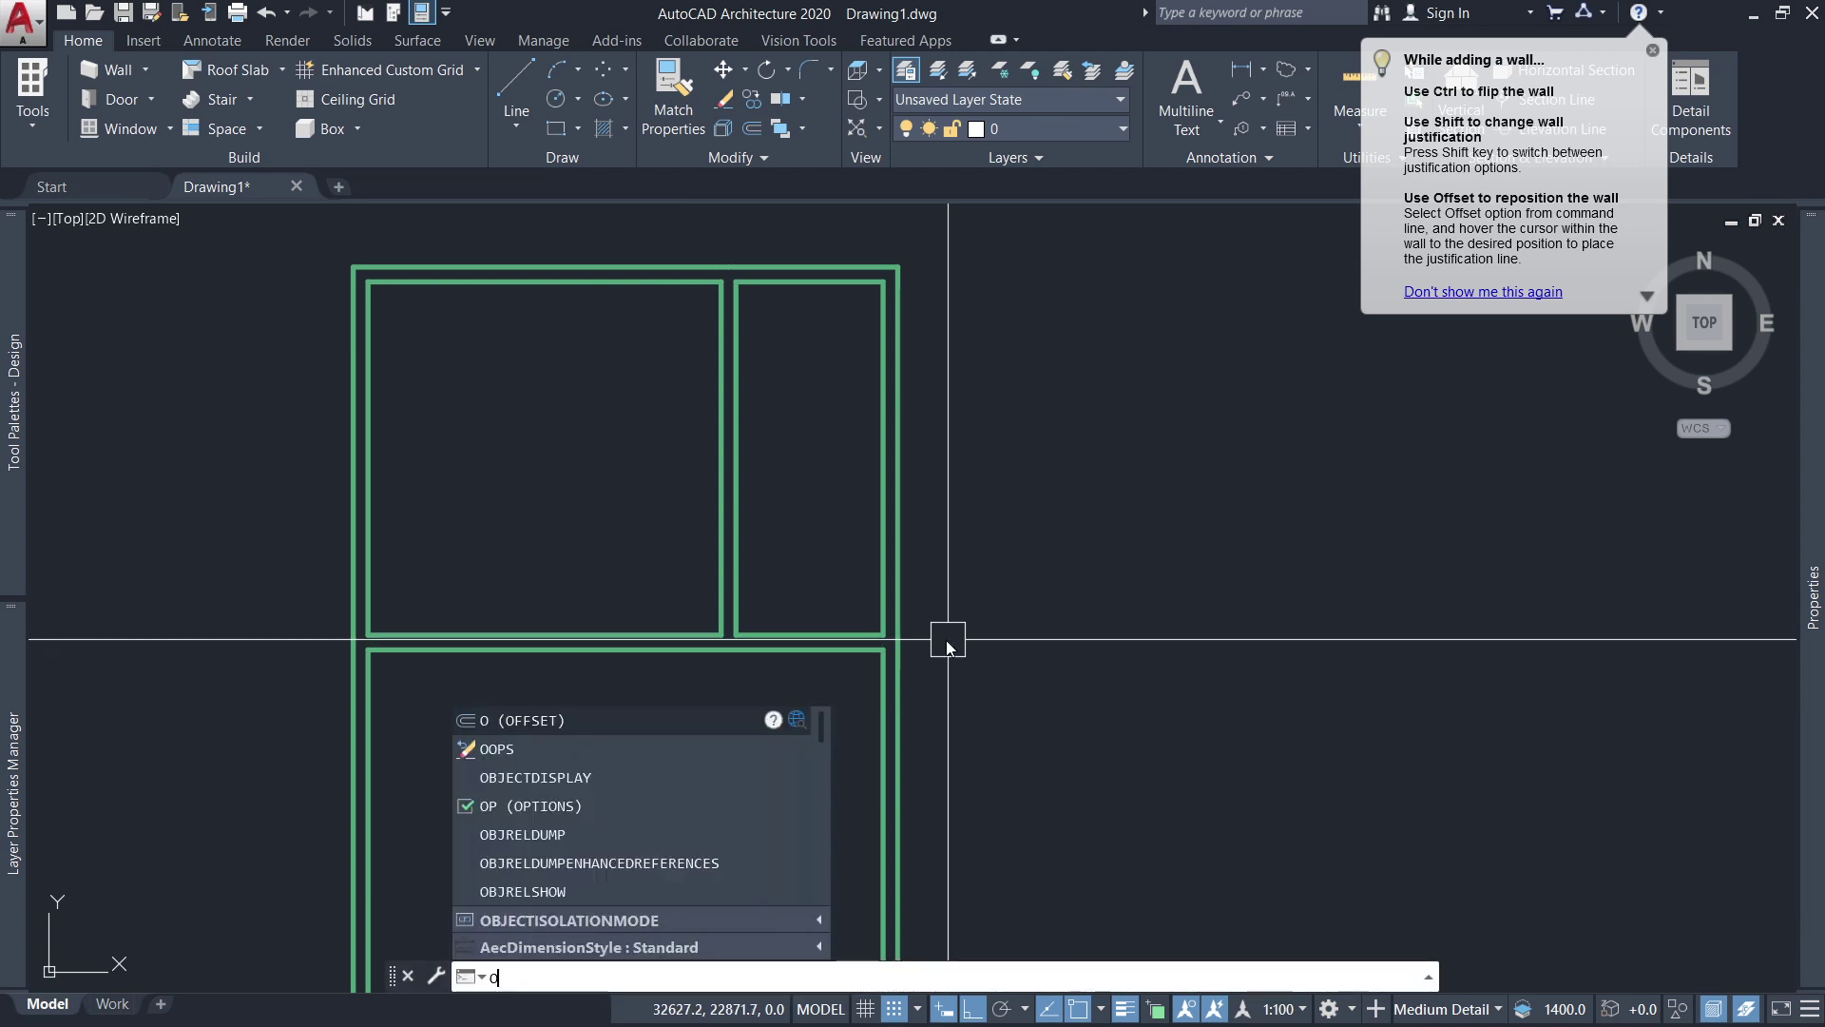
{"action": "key", "text": "Return"}
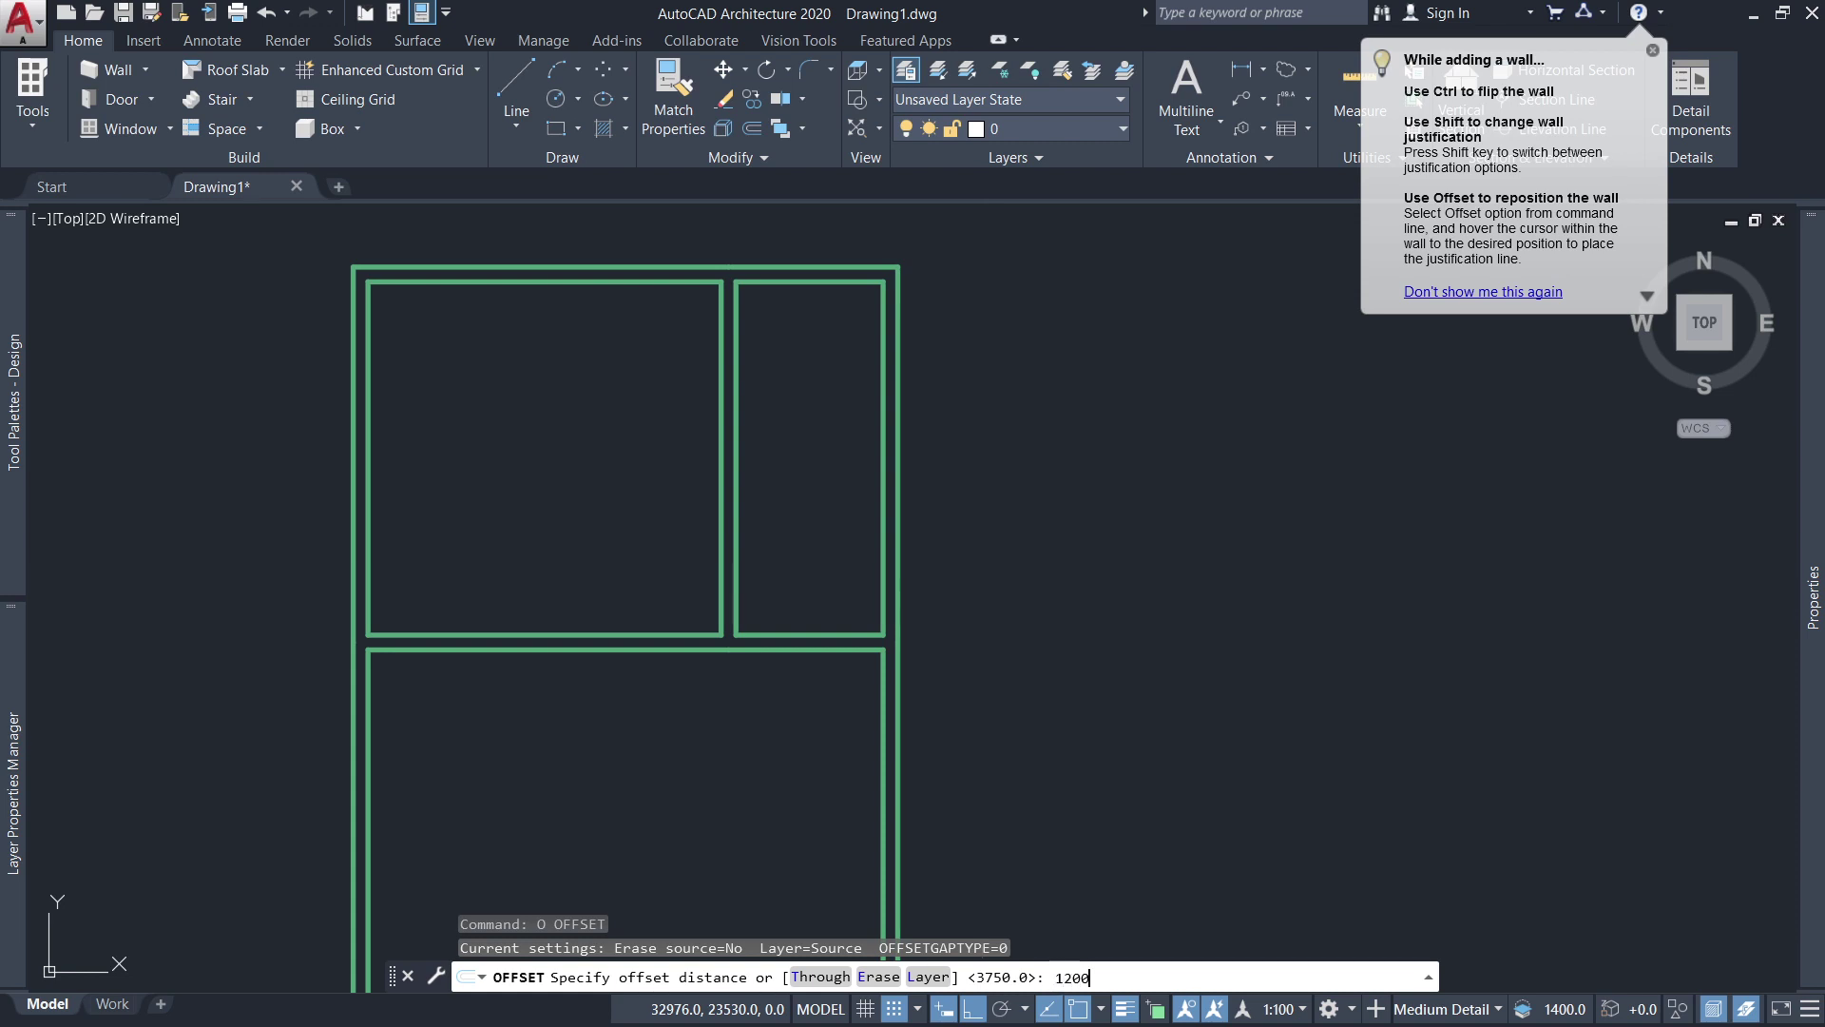
{"action": "key", "text": "Return"}
{"action": "left_click", "coordinate": [792, 635]}
{"action": "left_click", "coordinate": [799, 569]}
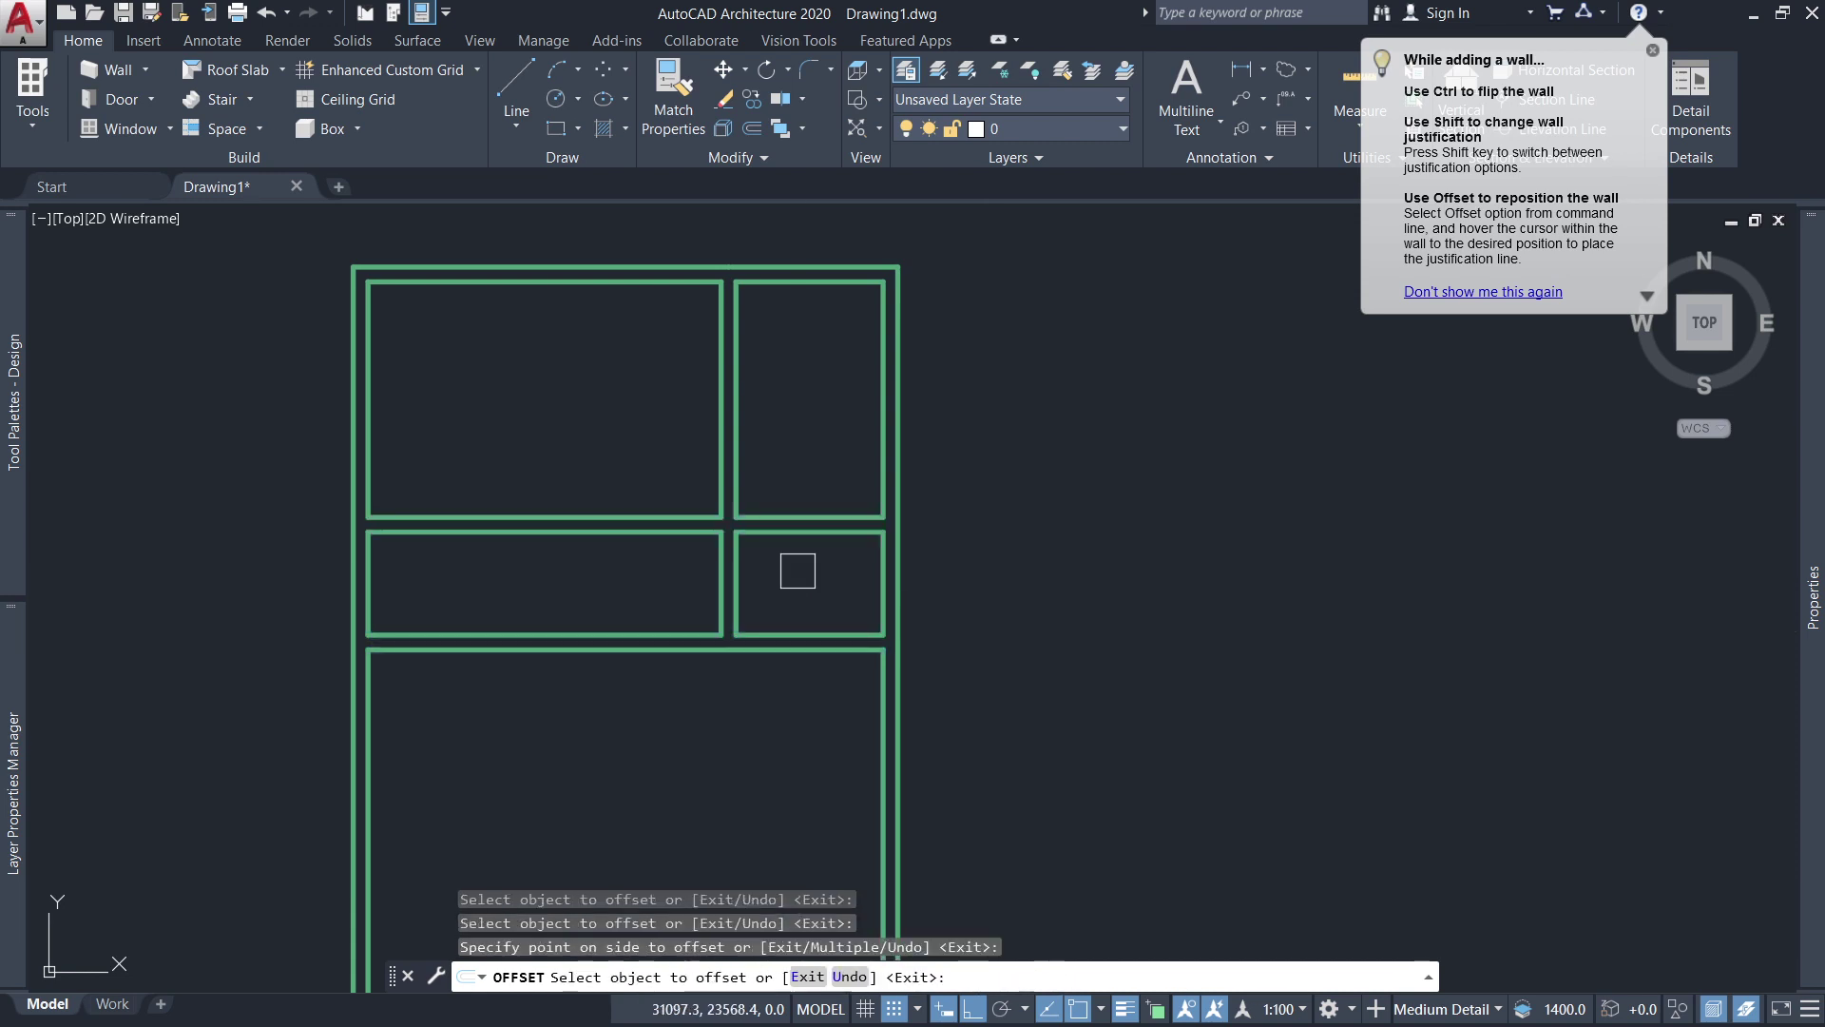
{"action": "key", "text": "Escape"}
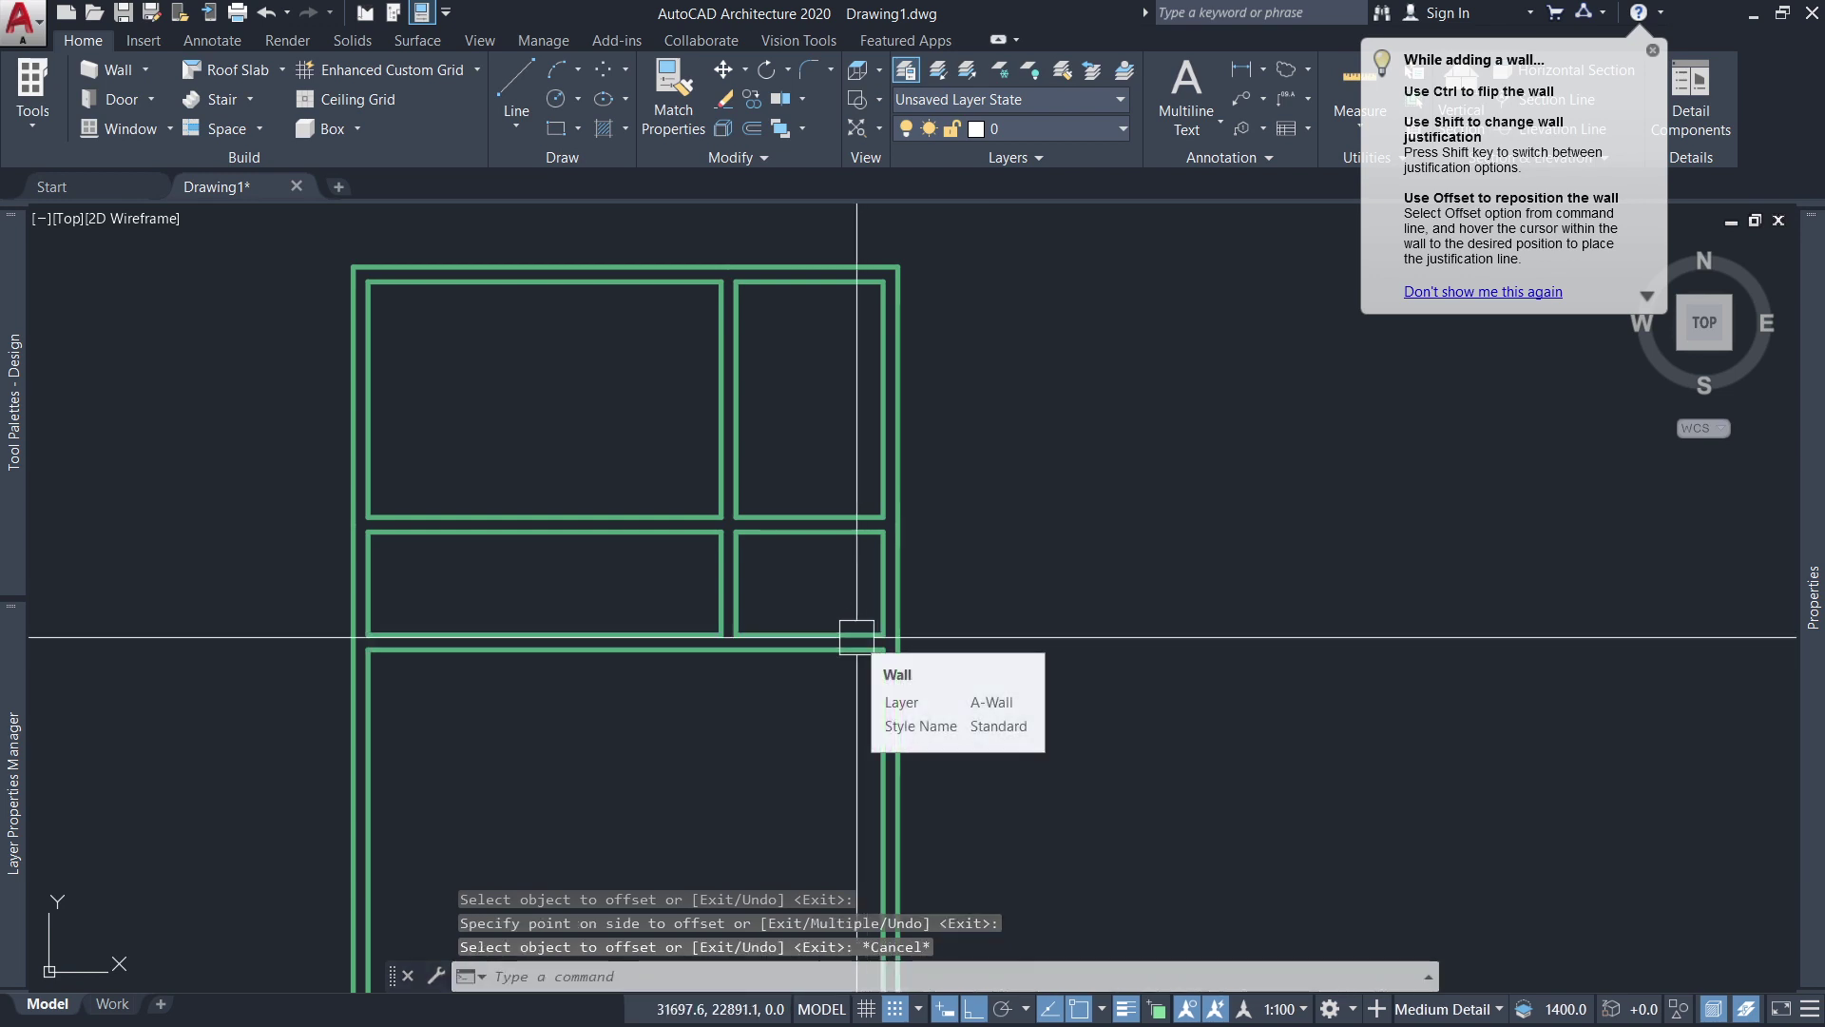
Trim the wall lines between the left rooms and around the small right room.
{"action": "type", "text": "TR"}
{"action": "key", "text": "Return"}
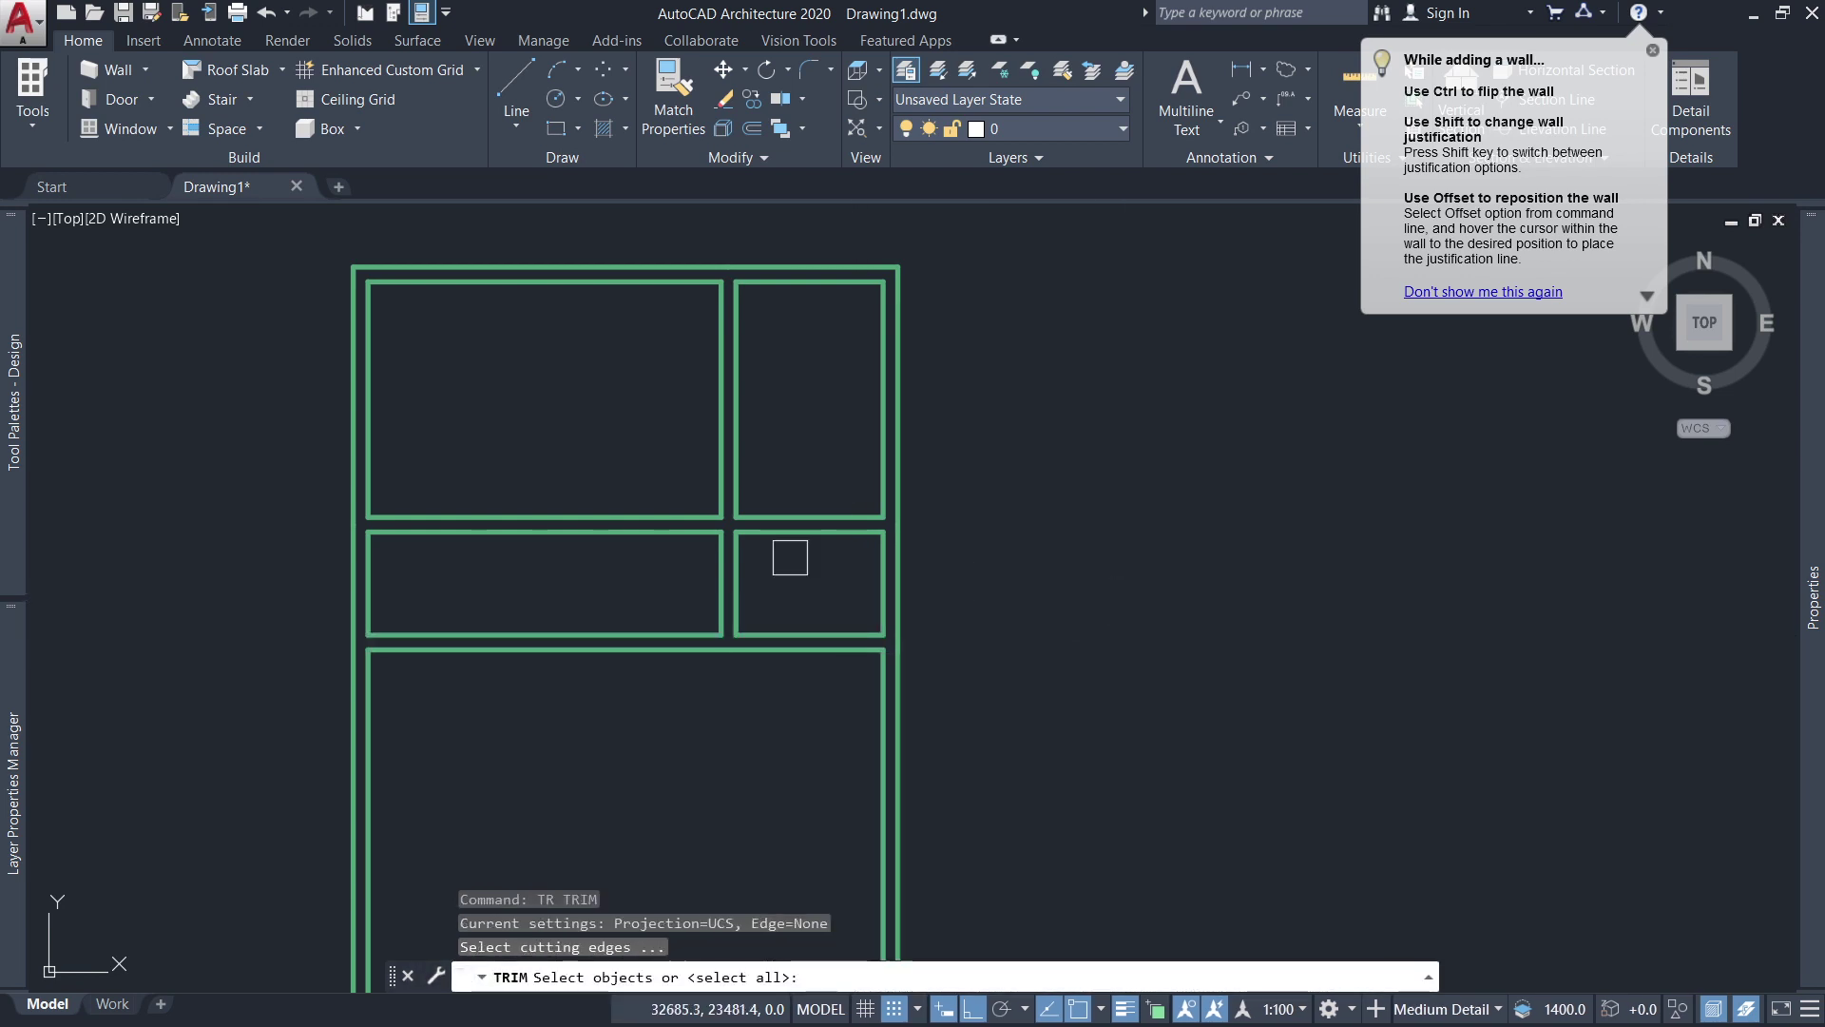
{"action": "key", "text": "Return"}
{"action": "left_click", "coordinate": [615, 518]}
{"action": "left_click", "coordinate": [889, 565]}
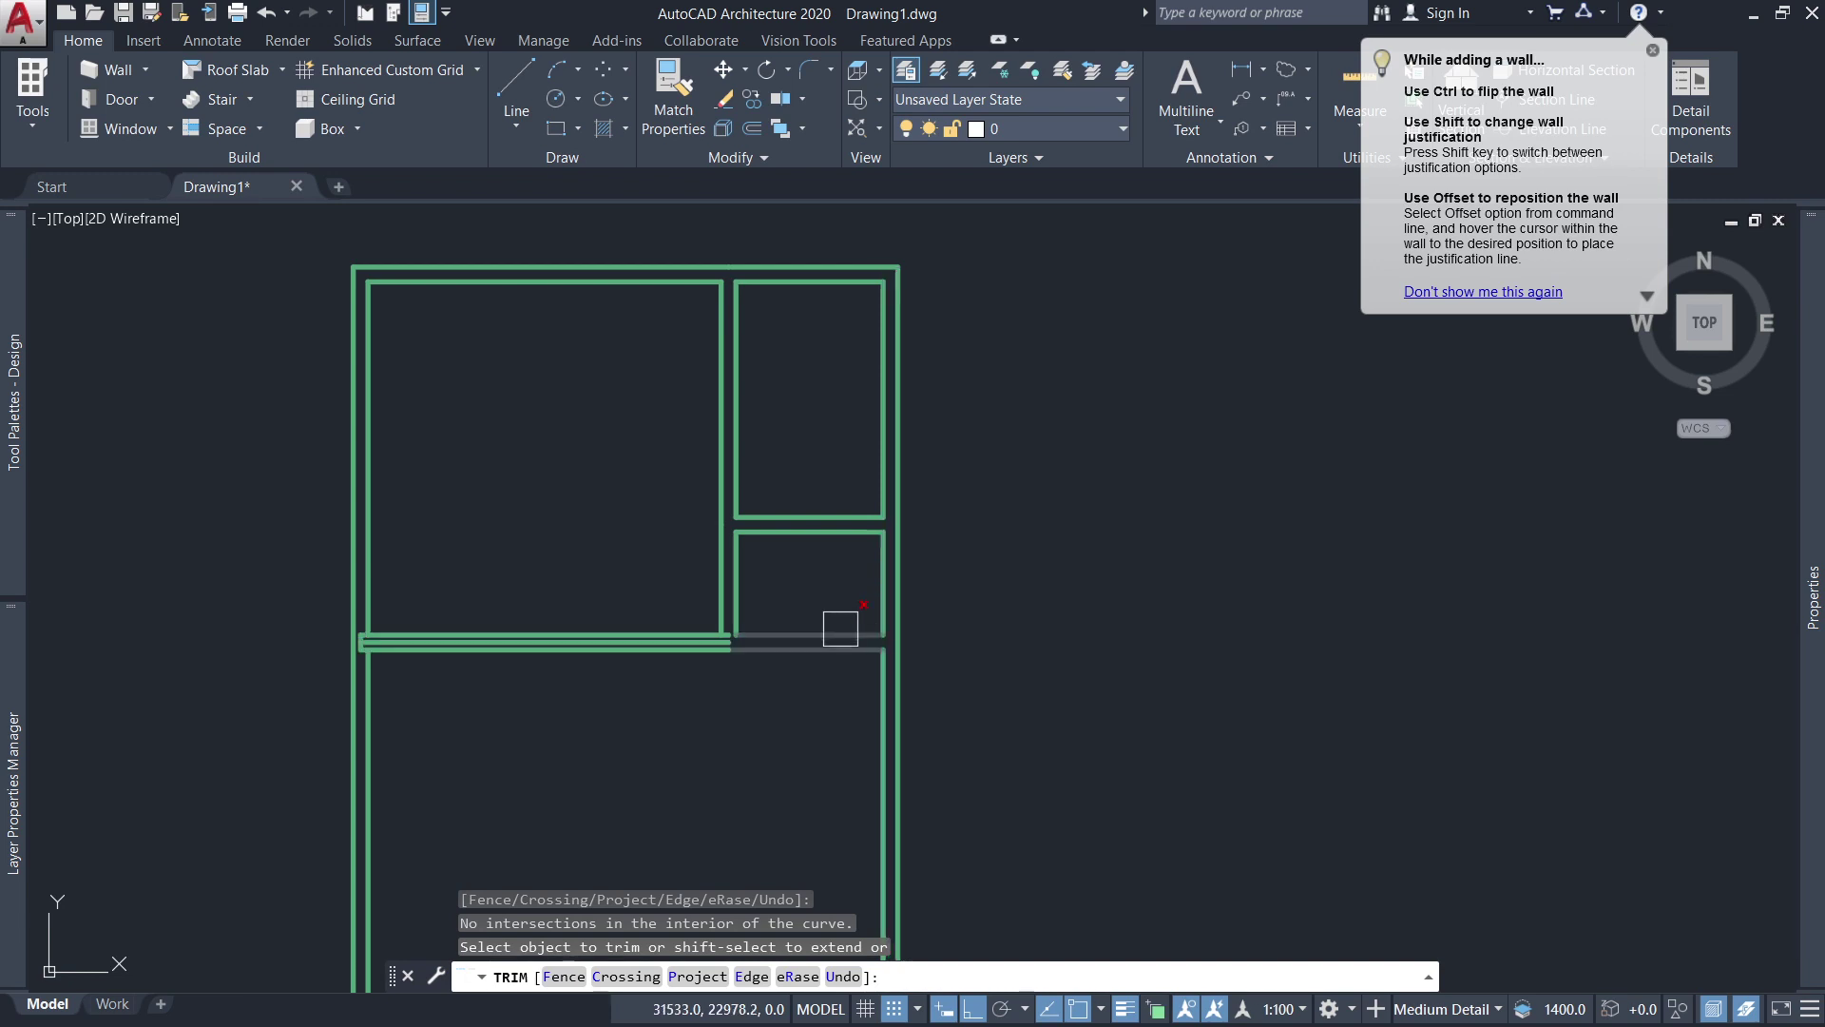
{"action": "left_click", "coordinate": [837, 642]}
{"action": "key", "text": "Escape"}
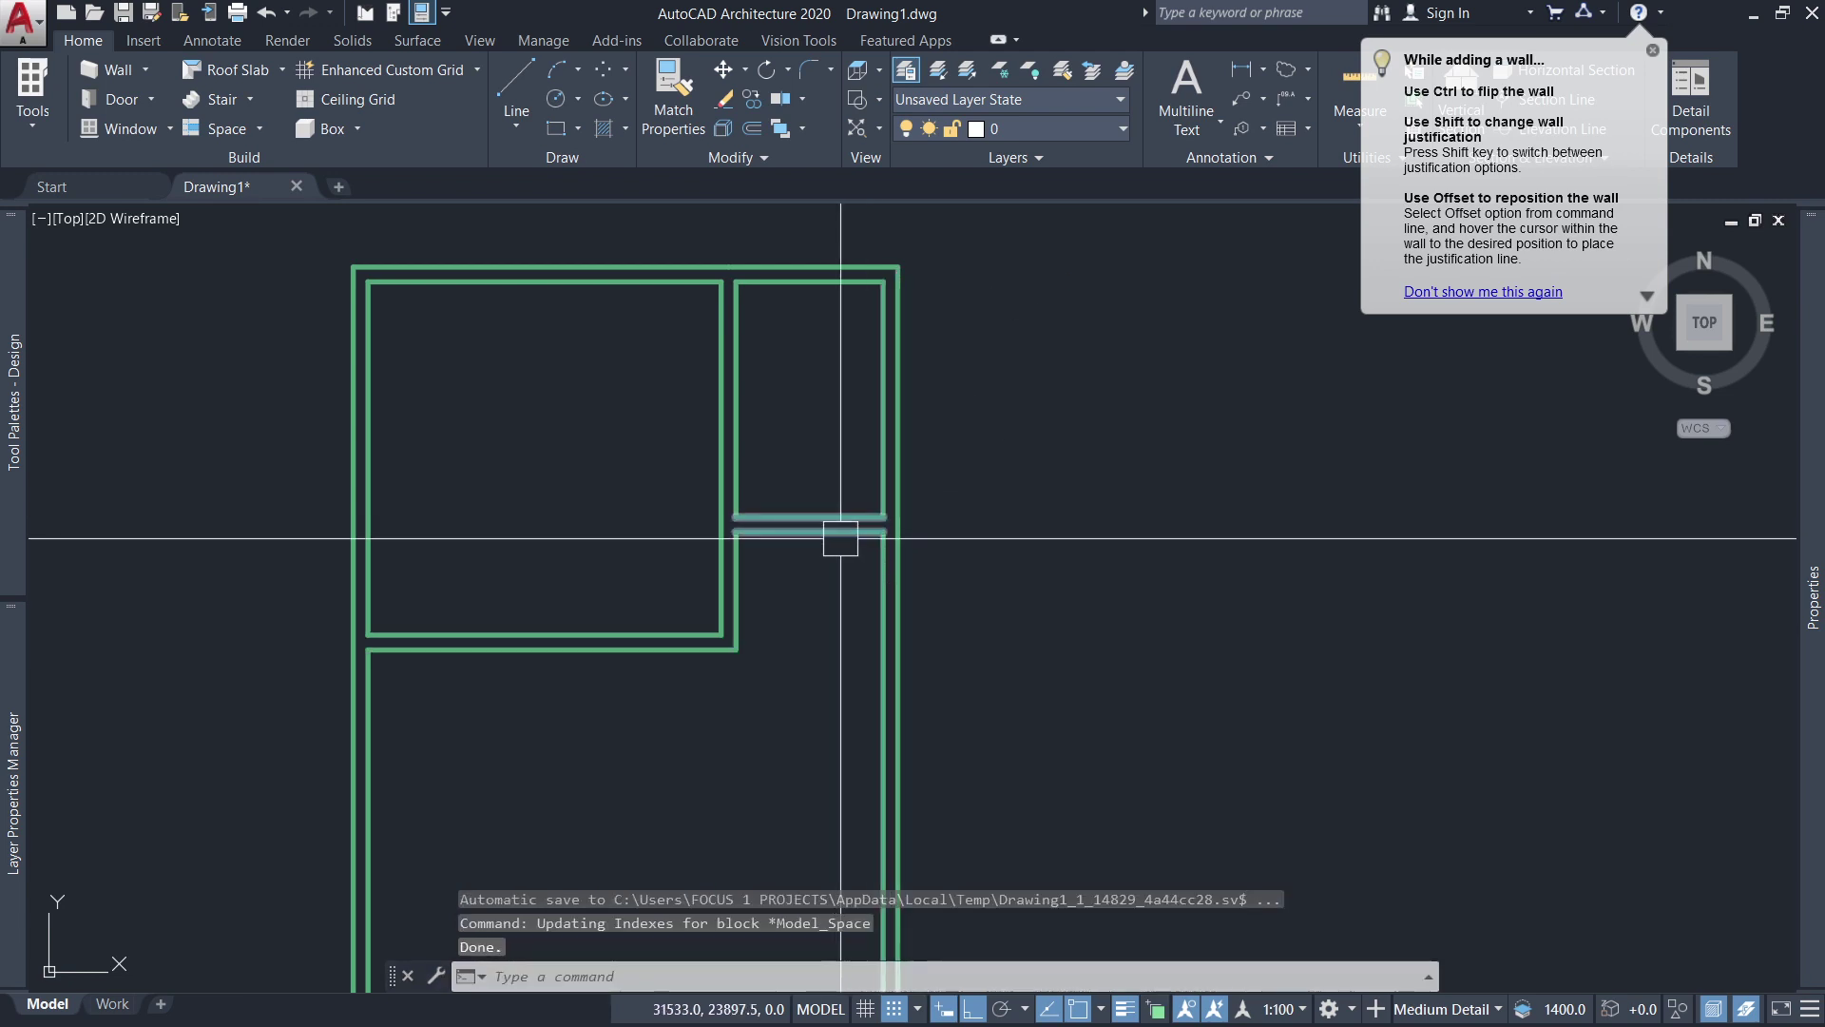
Pan and zoom the view to show the lower room.
{"action": "scroll", "coordinate": [813, 528], "scroll_direction": "down", "scroll_amount": 4}
{"action": "middle_click_drag", "start_coordinate": [813, 528], "coordinate": [870, 444]}
{"action": "scroll", "coordinate": [758, 611], "scroll_direction": "up", "scroll_amount": 2}
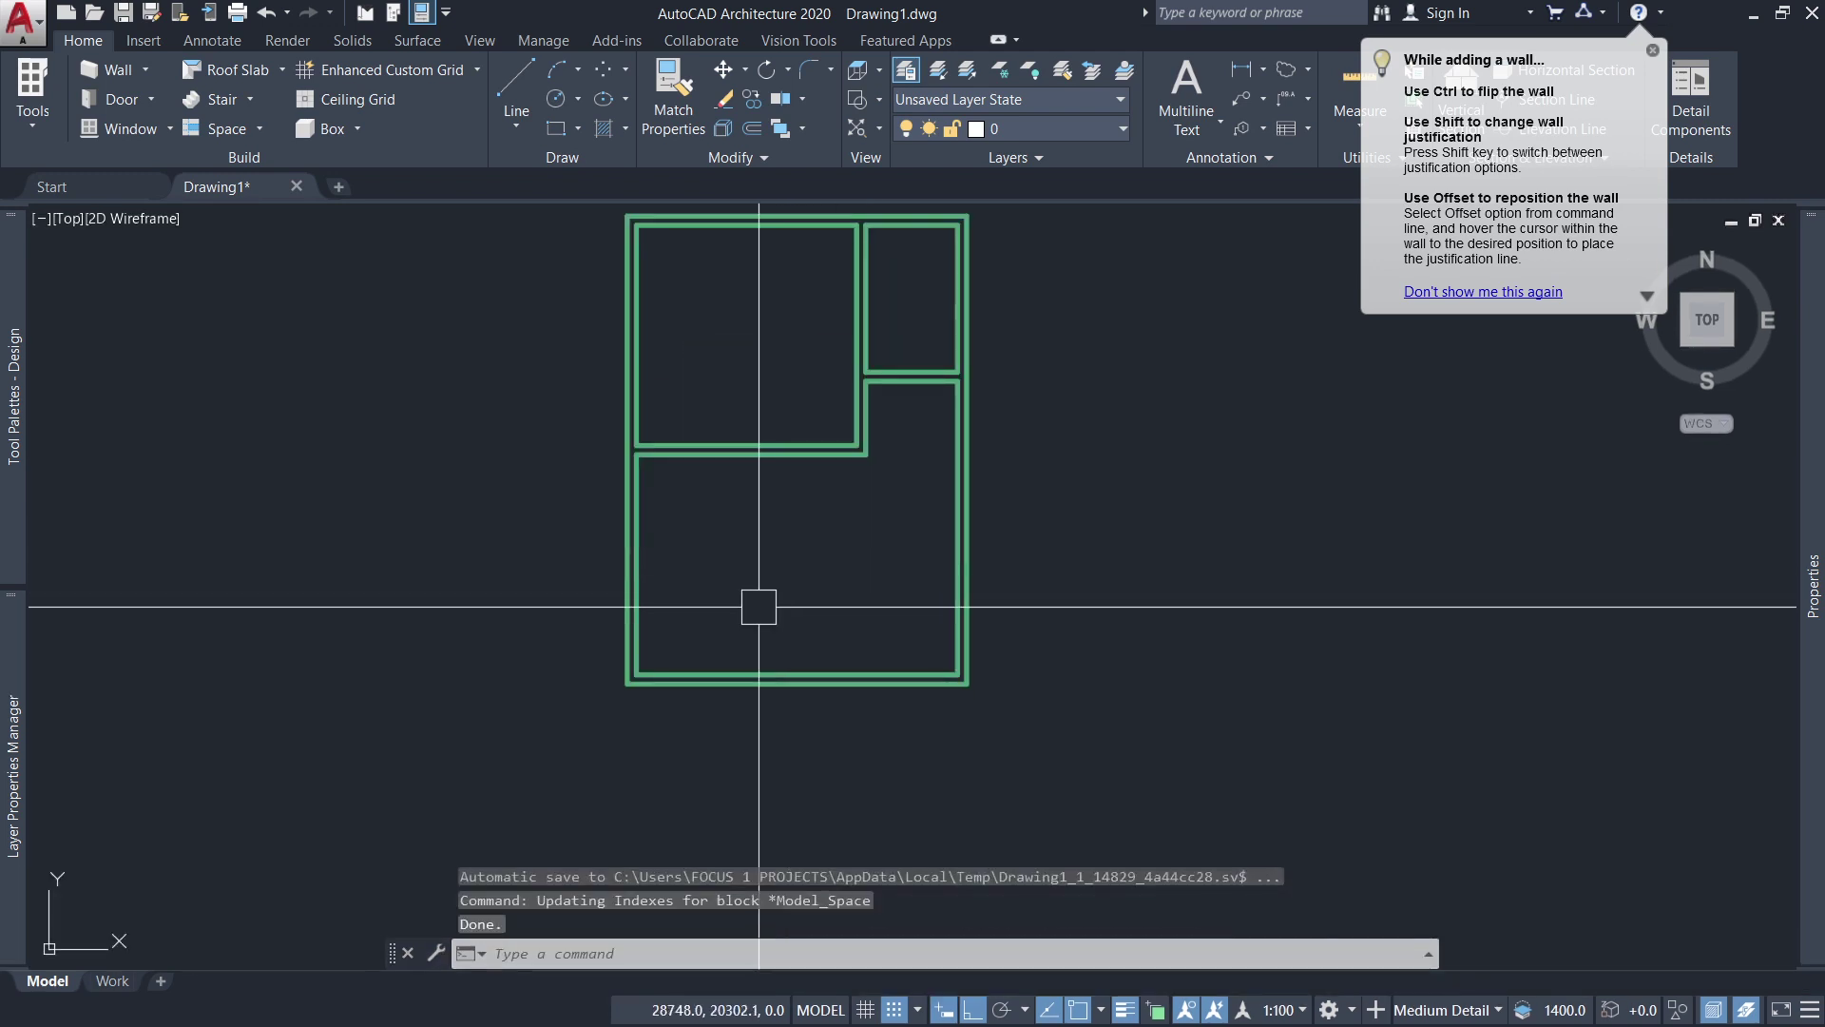
{"action": "scroll", "coordinate": [758, 632], "scroll_direction": "up", "scroll_amount": 1}
{"action": "mouse_move", "coordinate": [758, 631]}
{"action": "middle_mouse_down"}
{"action": "mouse_move", "coordinate": [732, 649]}
{"action": "mouse_move", "coordinate": [786, 571]}
{"action": "middle_mouse_up"}
{"action": "scroll", "coordinate": [767, 529], "scroll_direction": "down", "scroll_amount": 4}
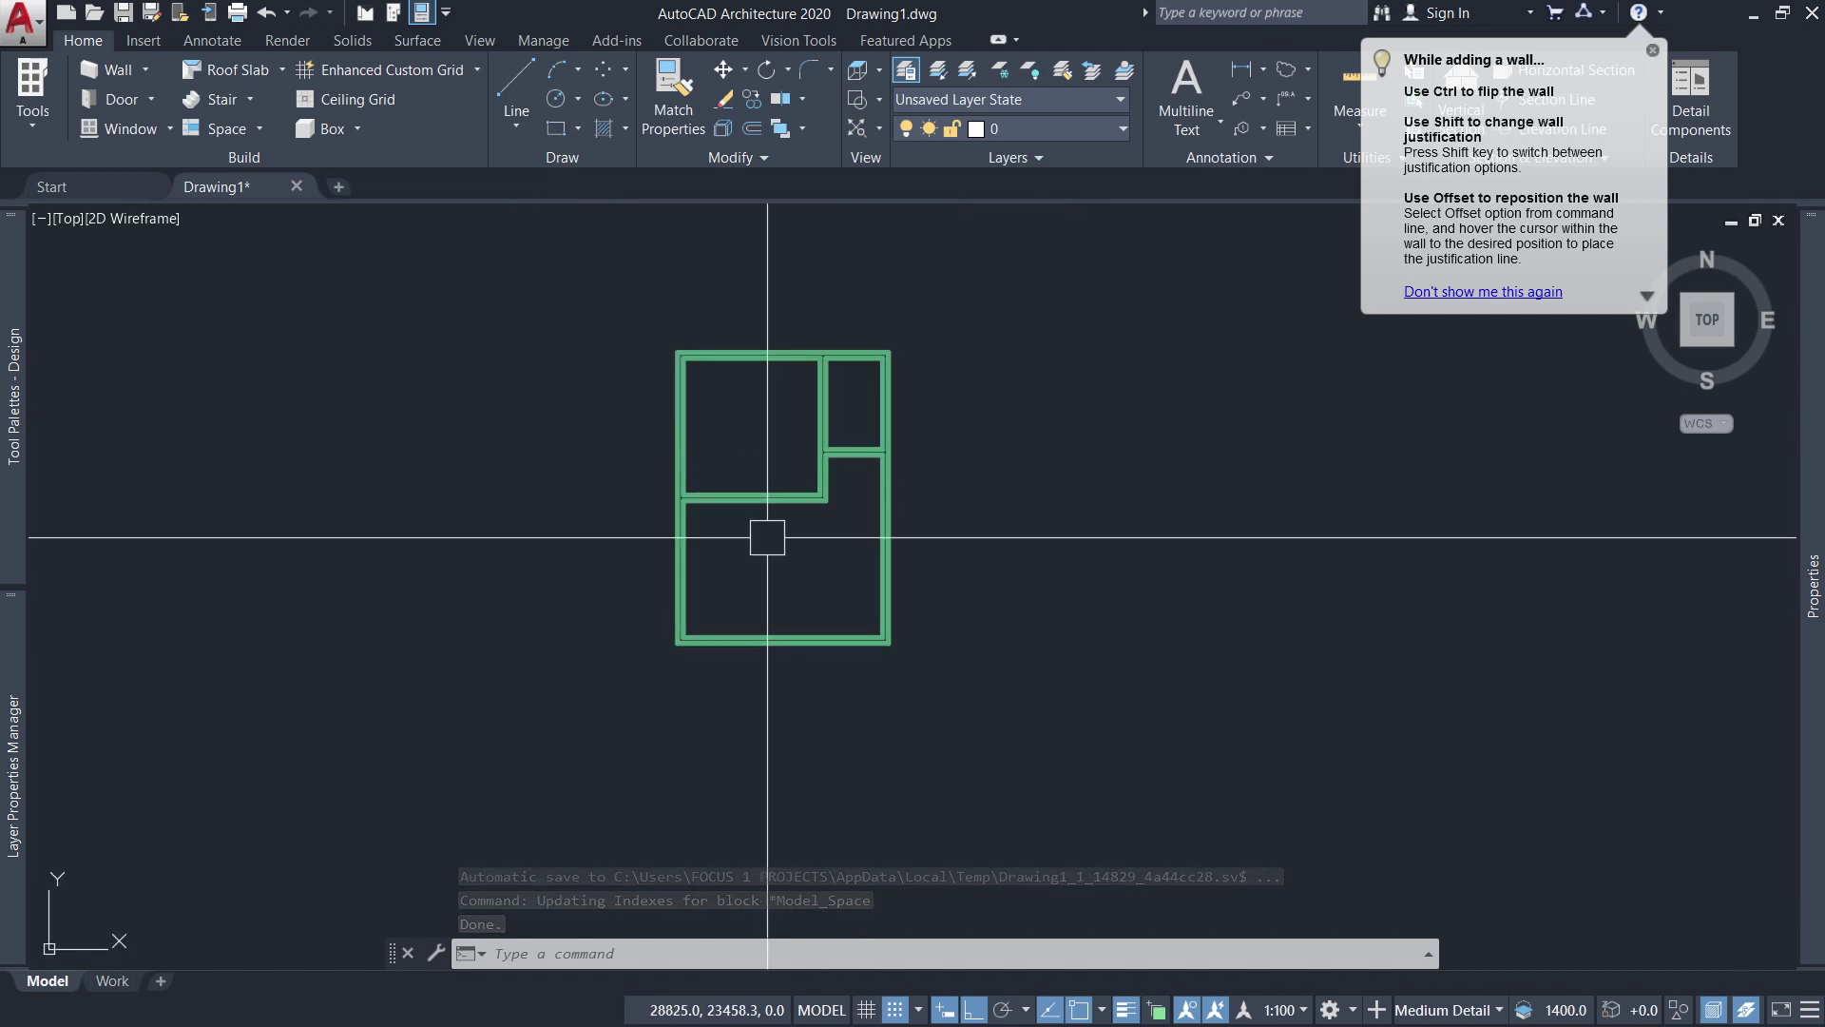
{"action": "scroll", "coordinate": [723, 427], "scroll_direction": "up", "scroll_amount": 4}
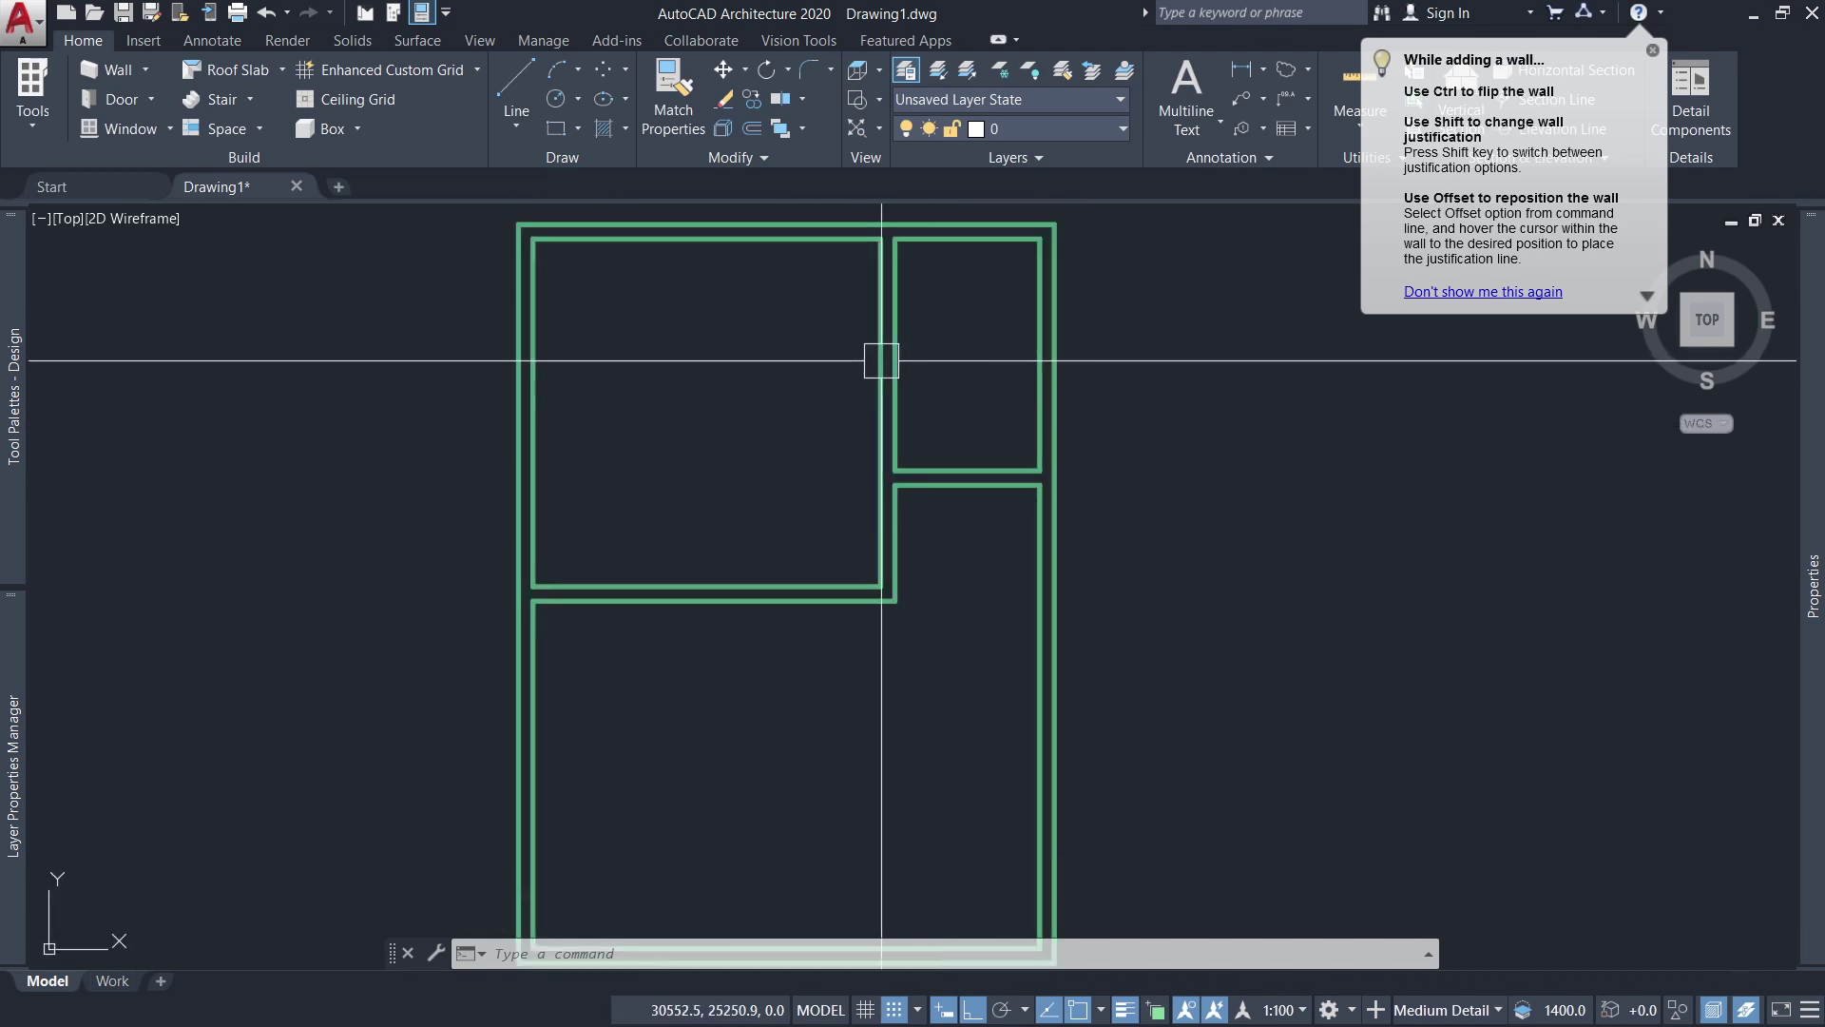
{"action": "middle_click_drag", "start_coordinate": [820, 965], "coordinate": [840, 640]}
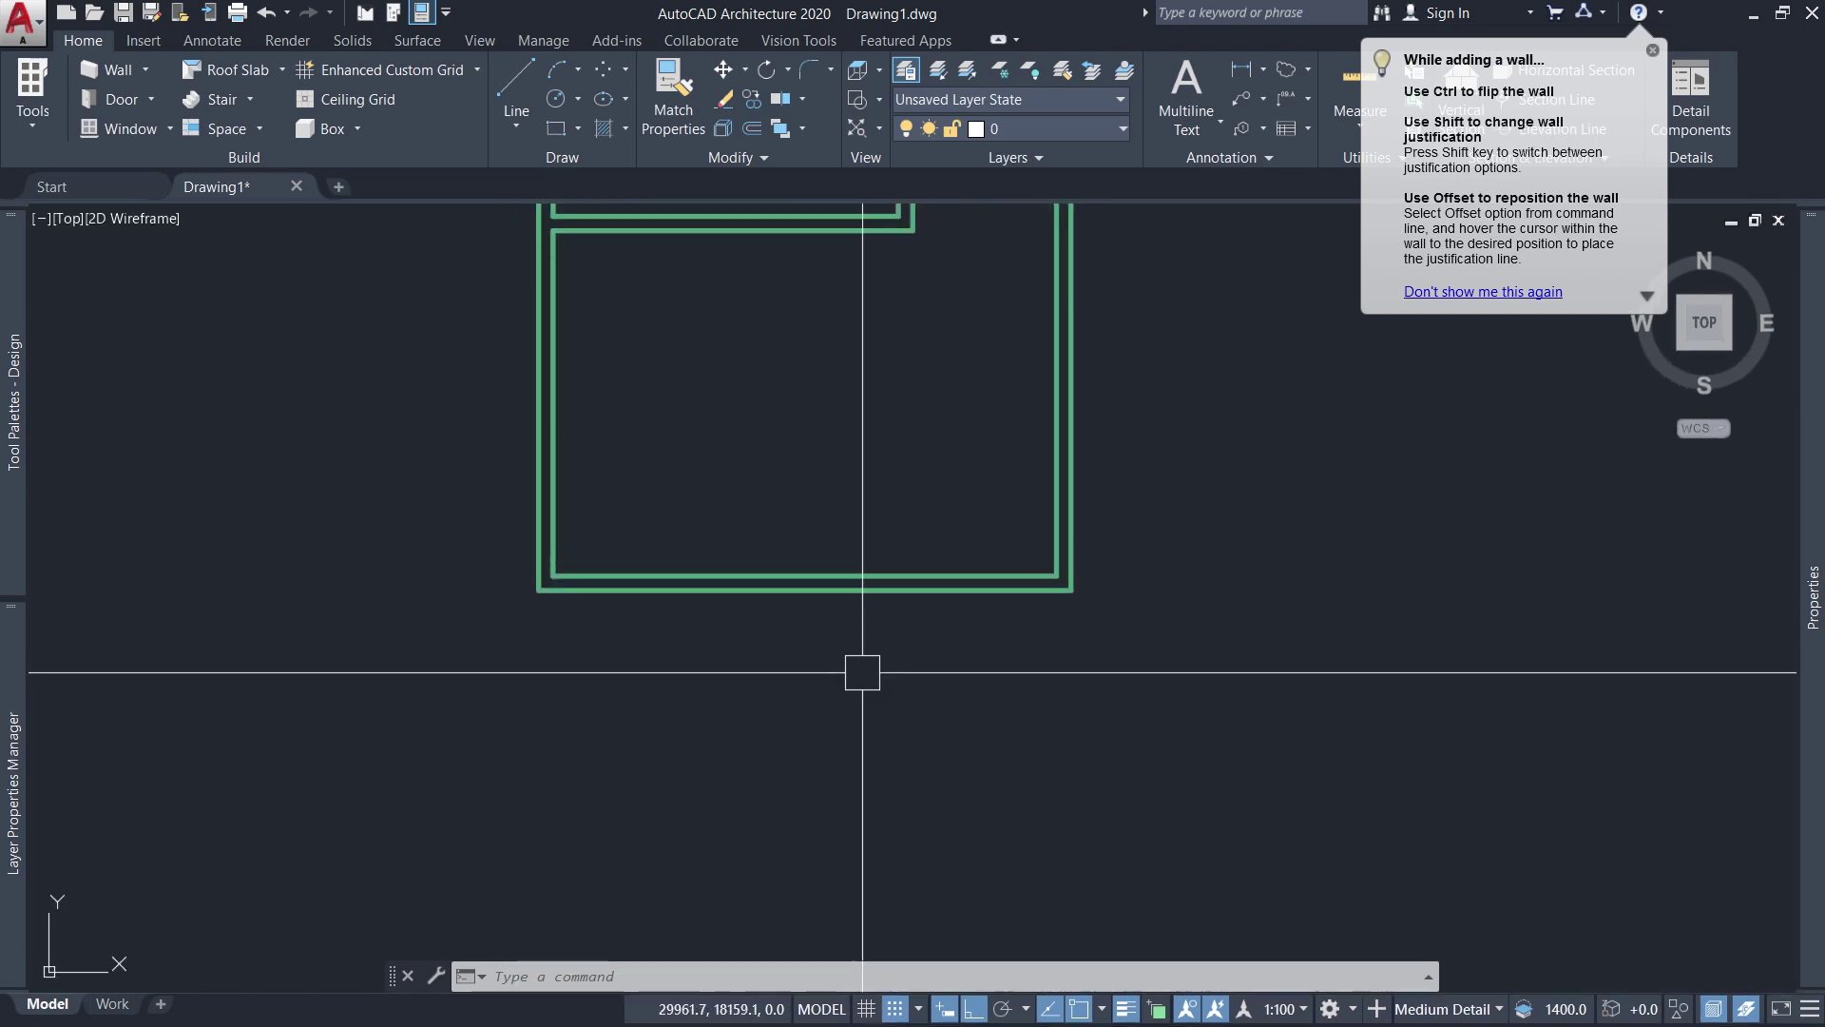
{"action": "scroll", "coordinate": [787, 672], "scroll_direction": "down", "scroll_amount": 2}
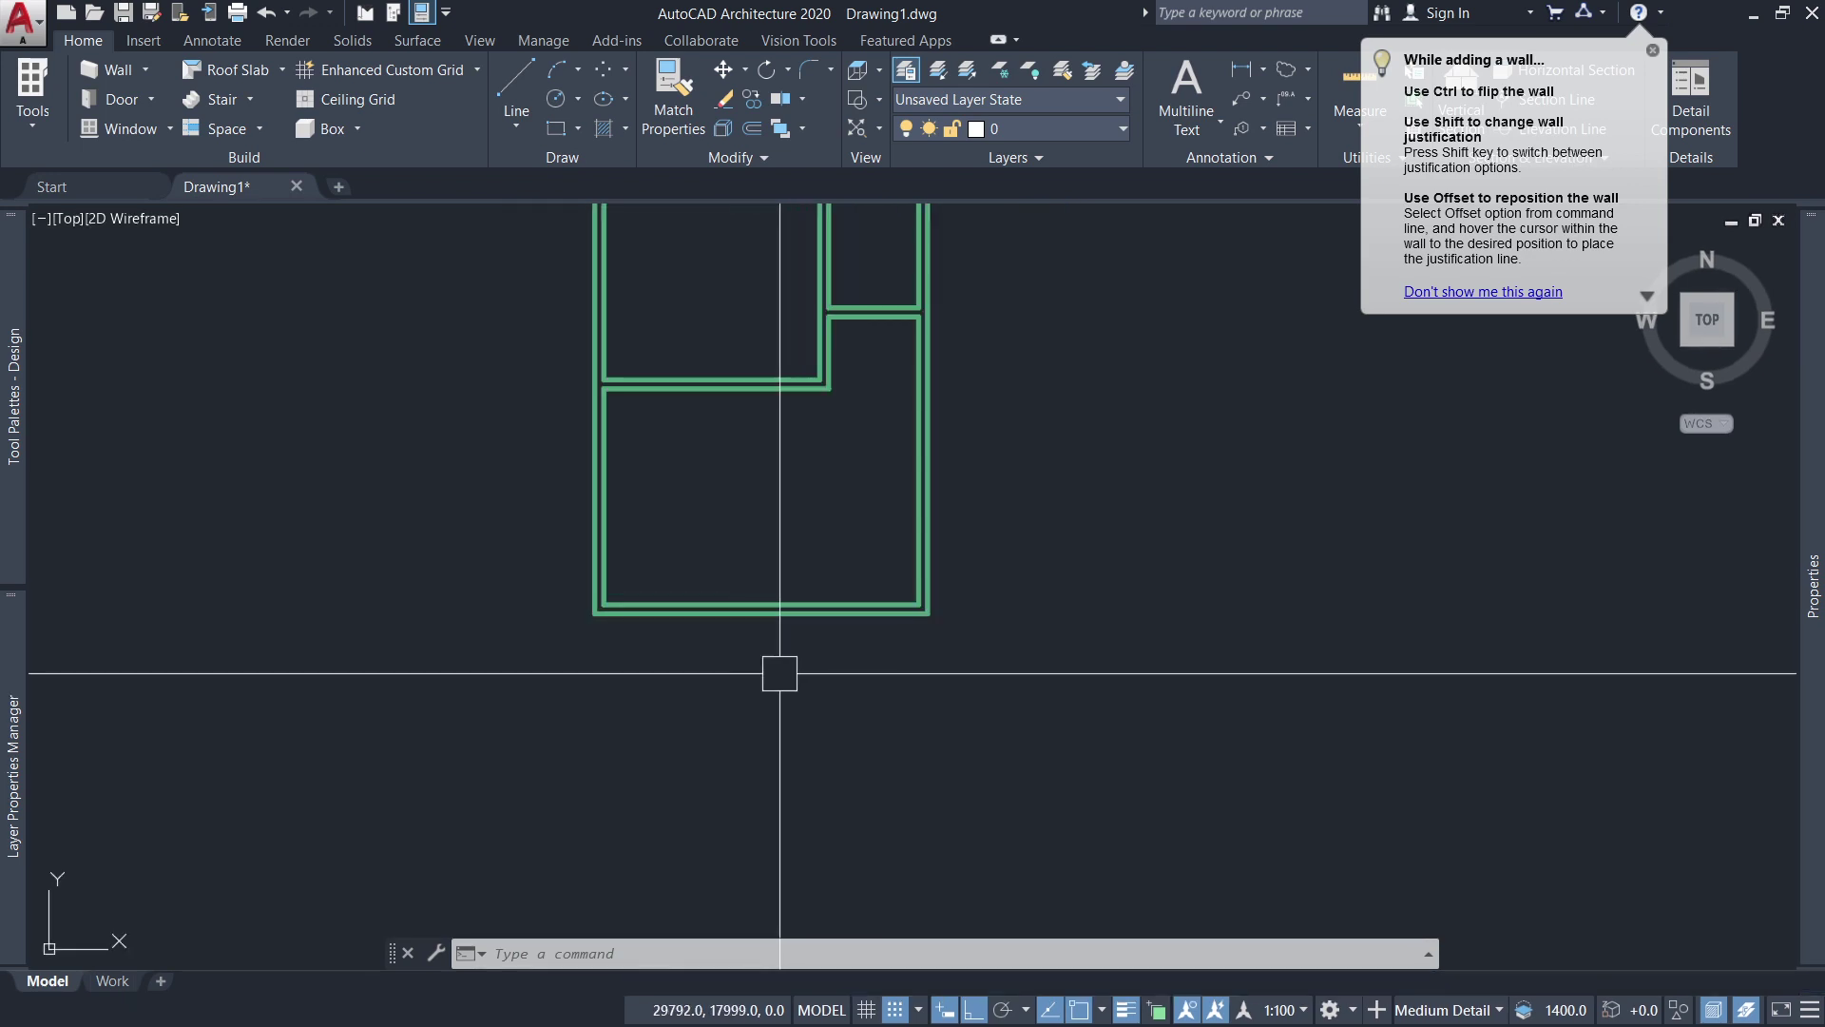
{"action": "scroll", "coordinate": [801, 654], "scroll_direction": "down", "scroll_amount": 1}
{"action": "scroll", "coordinate": [760, 665], "scroll_direction": "up", "scroll_amount": 4}
{"action": "scroll", "coordinate": [797, 680], "scroll_direction": "up", "scroll_amount": 2}
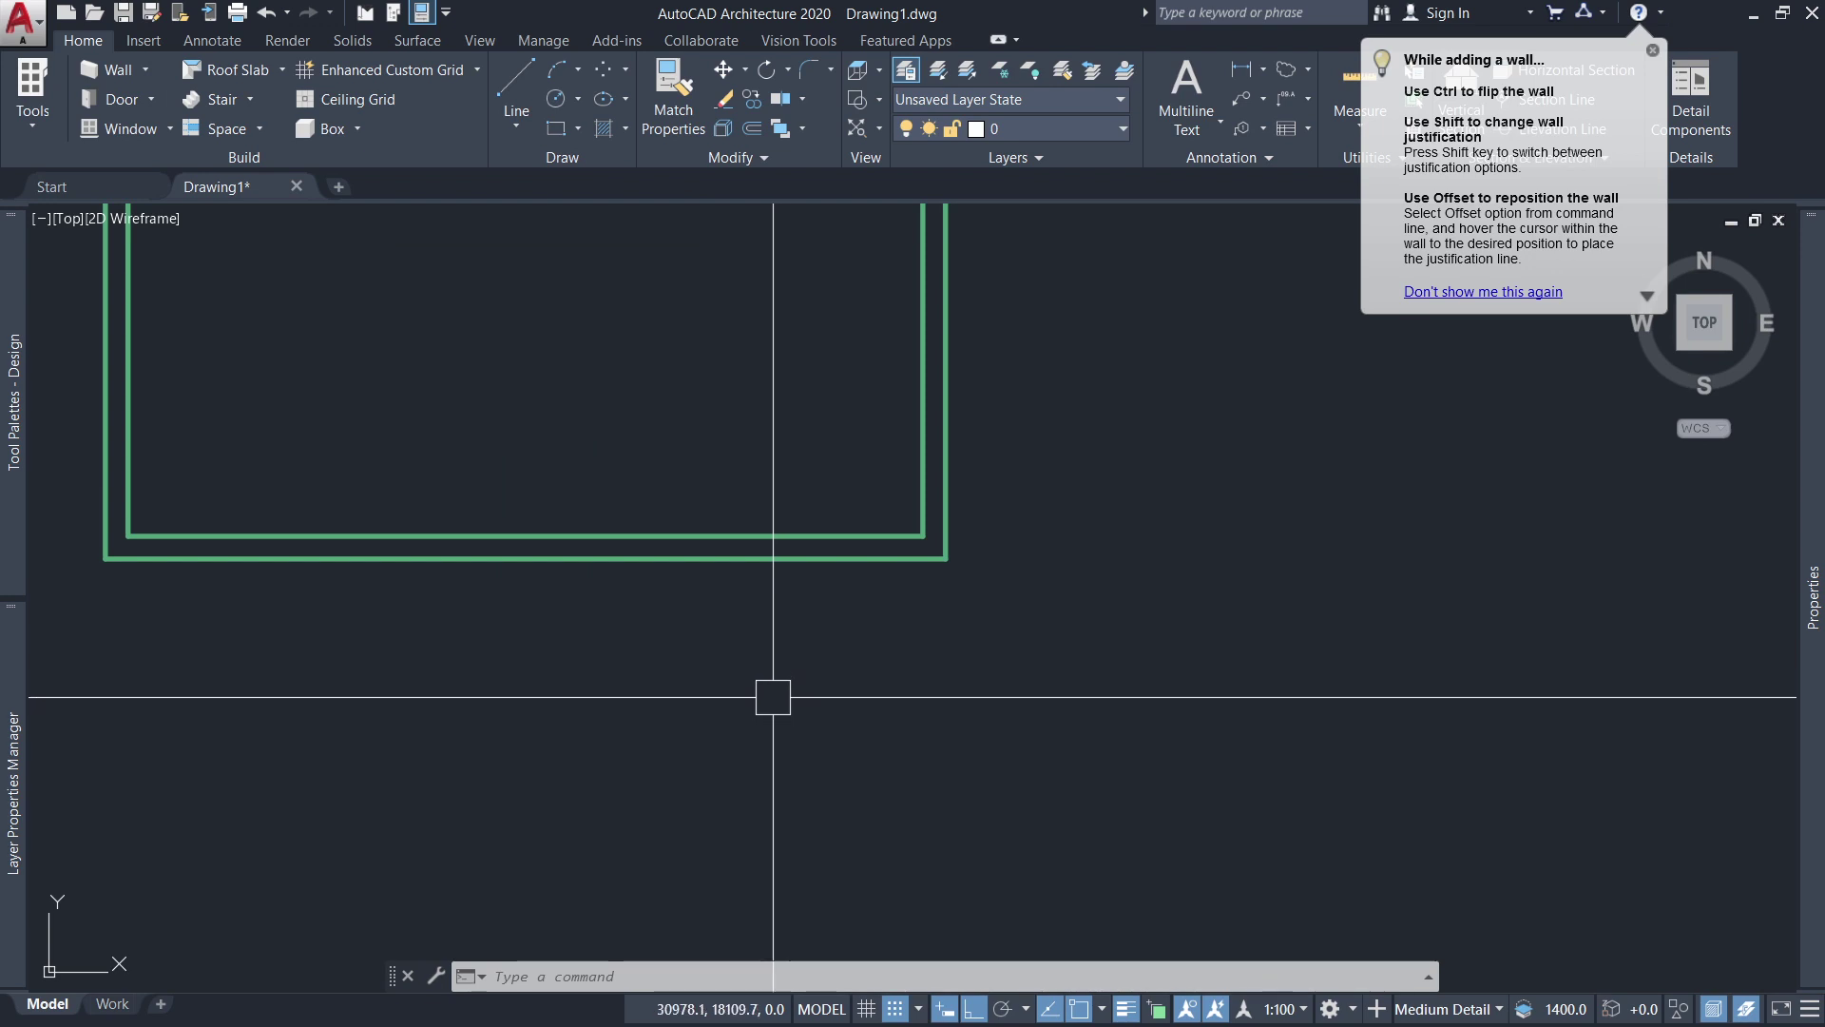
Draw lines from the bottom-right wall corner: 1200 down, 3000 left, back up to the wall.
{"action": "type", "text": "l"}
{"action": "key", "text": "Return"}
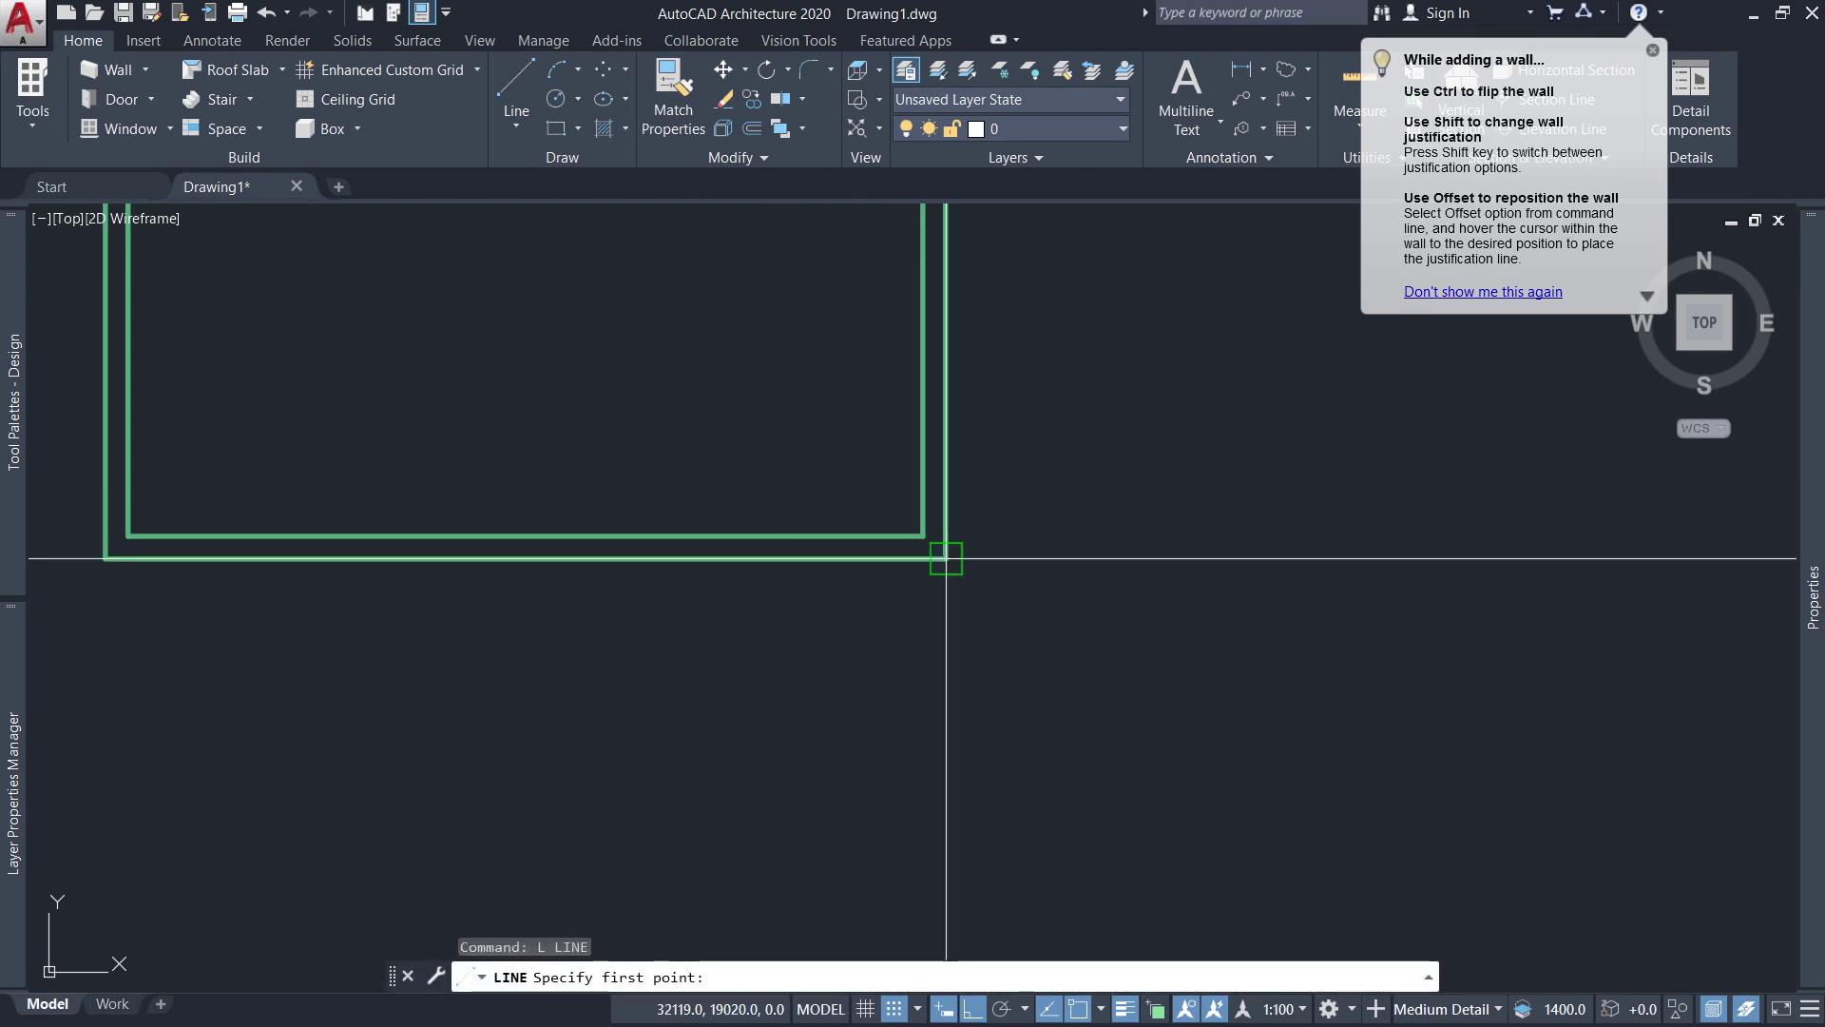
{"action": "left_click", "coordinate": [946, 558]}
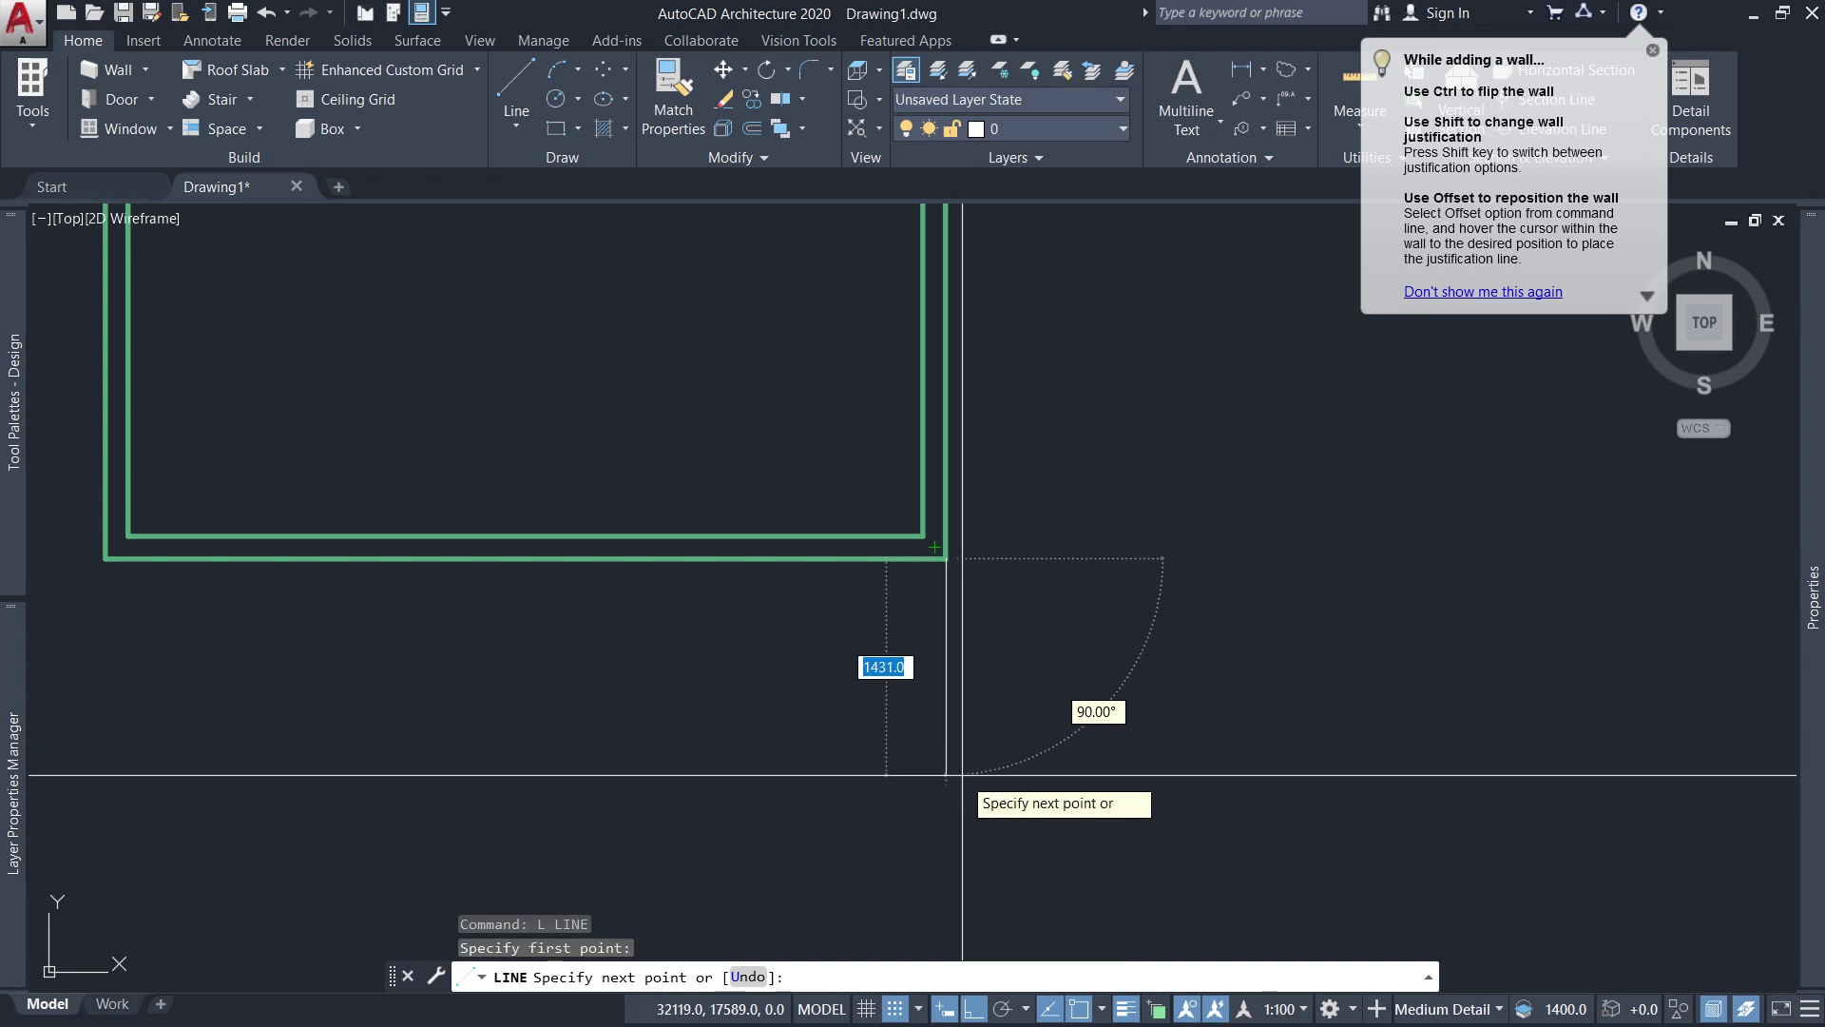
{"action": "type", "text": "1200"}
{"action": "key", "text": "Return"}
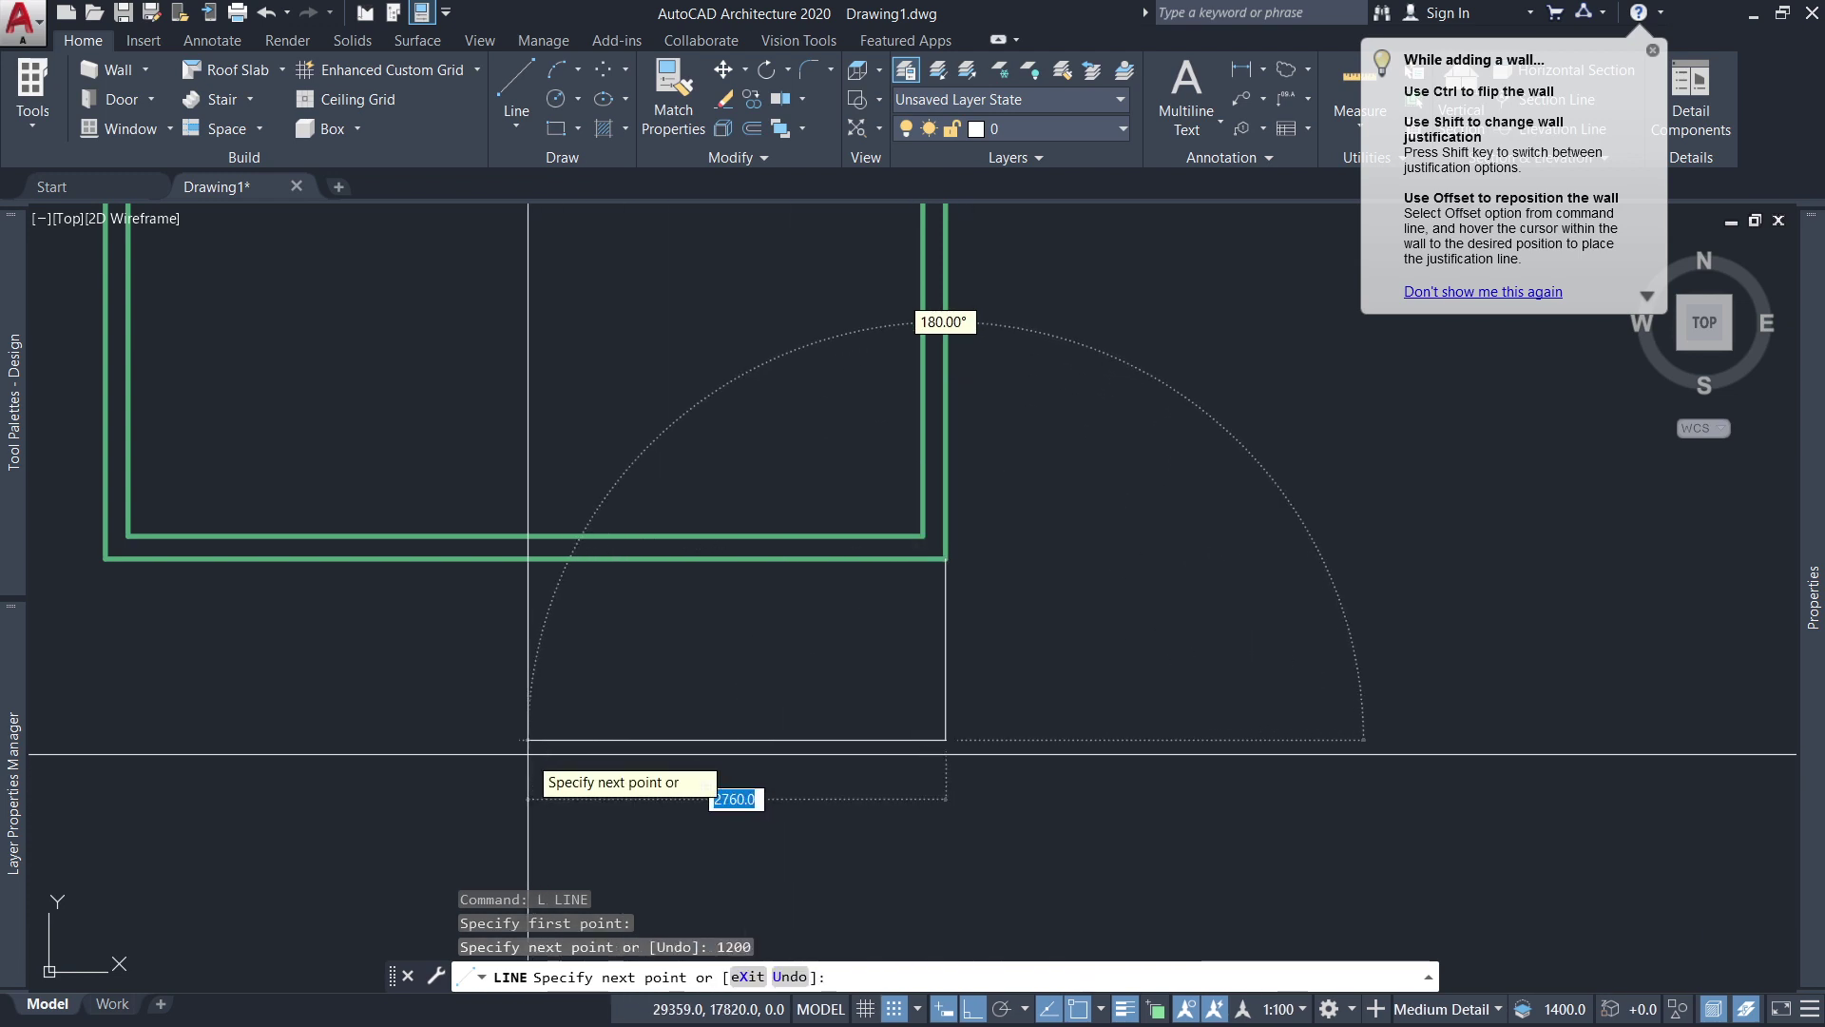
{"action": "type", "text": "3000"}
{"action": "key", "text": "Return"}
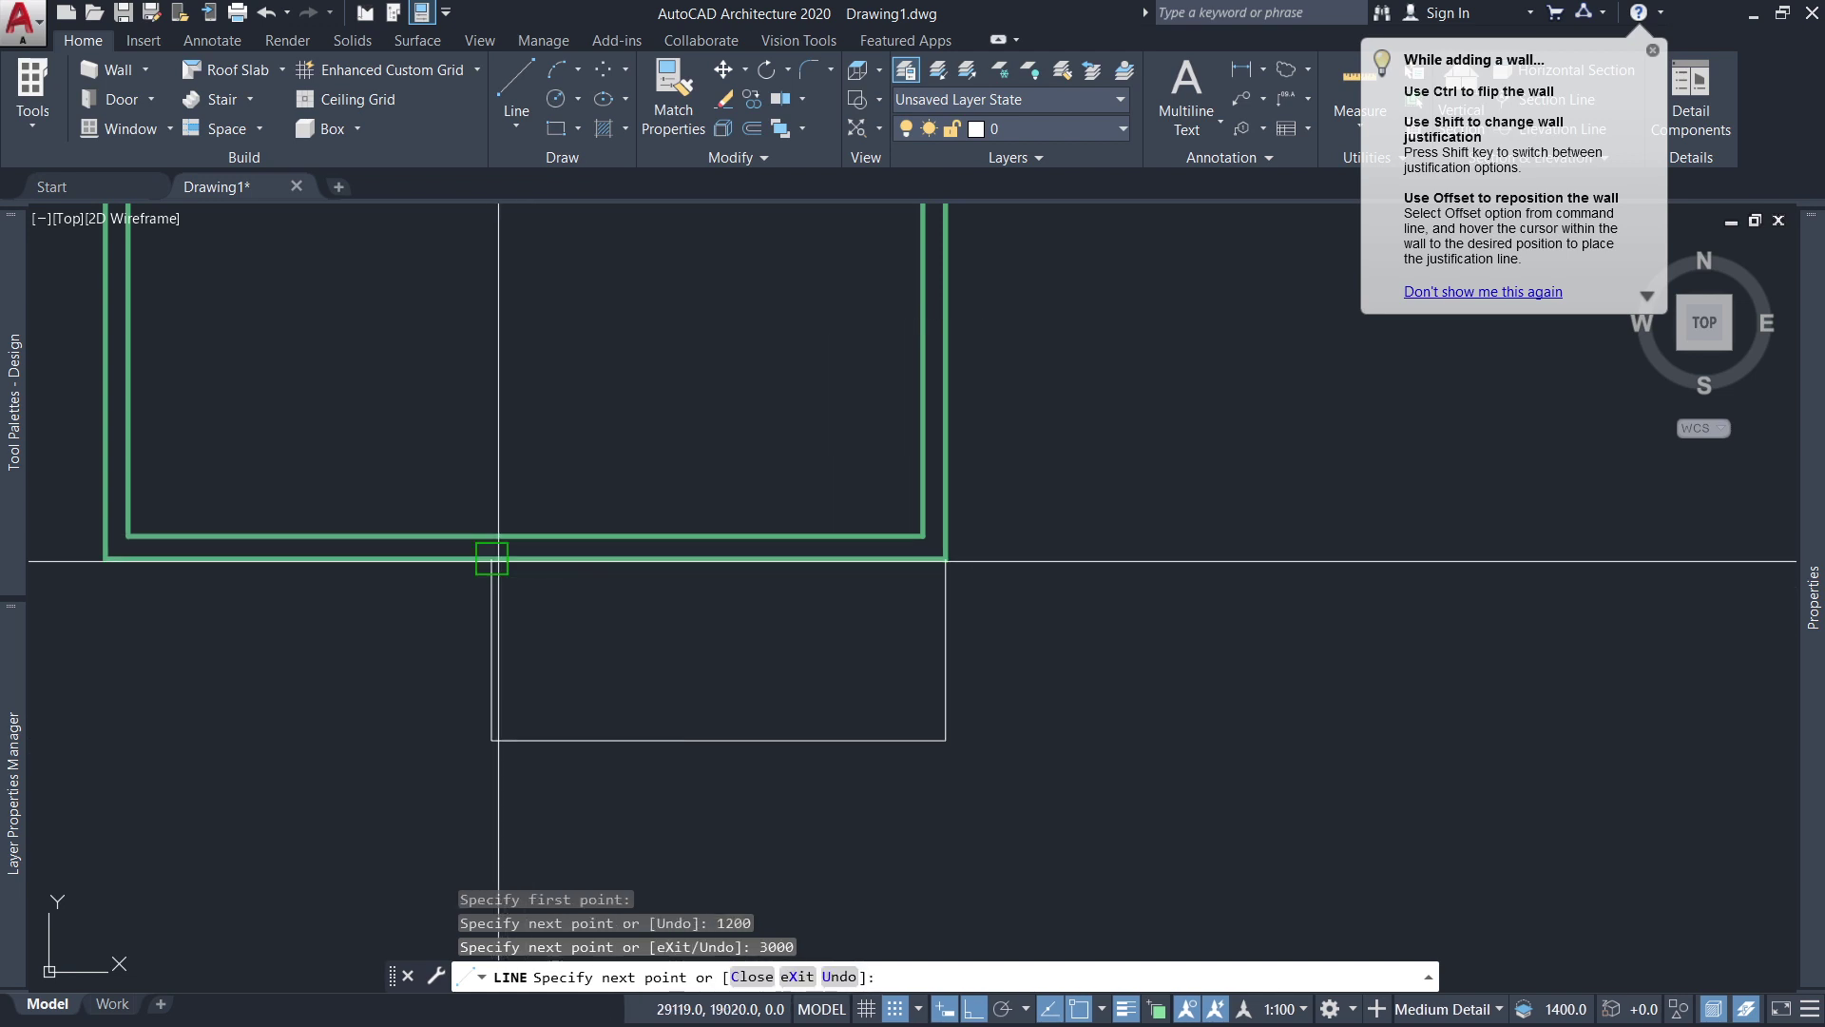
{"action": "left_click", "coordinate": [491, 559]}
{"action": "key", "text": "Escape"}
{"action": "scroll", "coordinate": [836, 739], "scroll_direction": "down", "scroll_amount": 4}
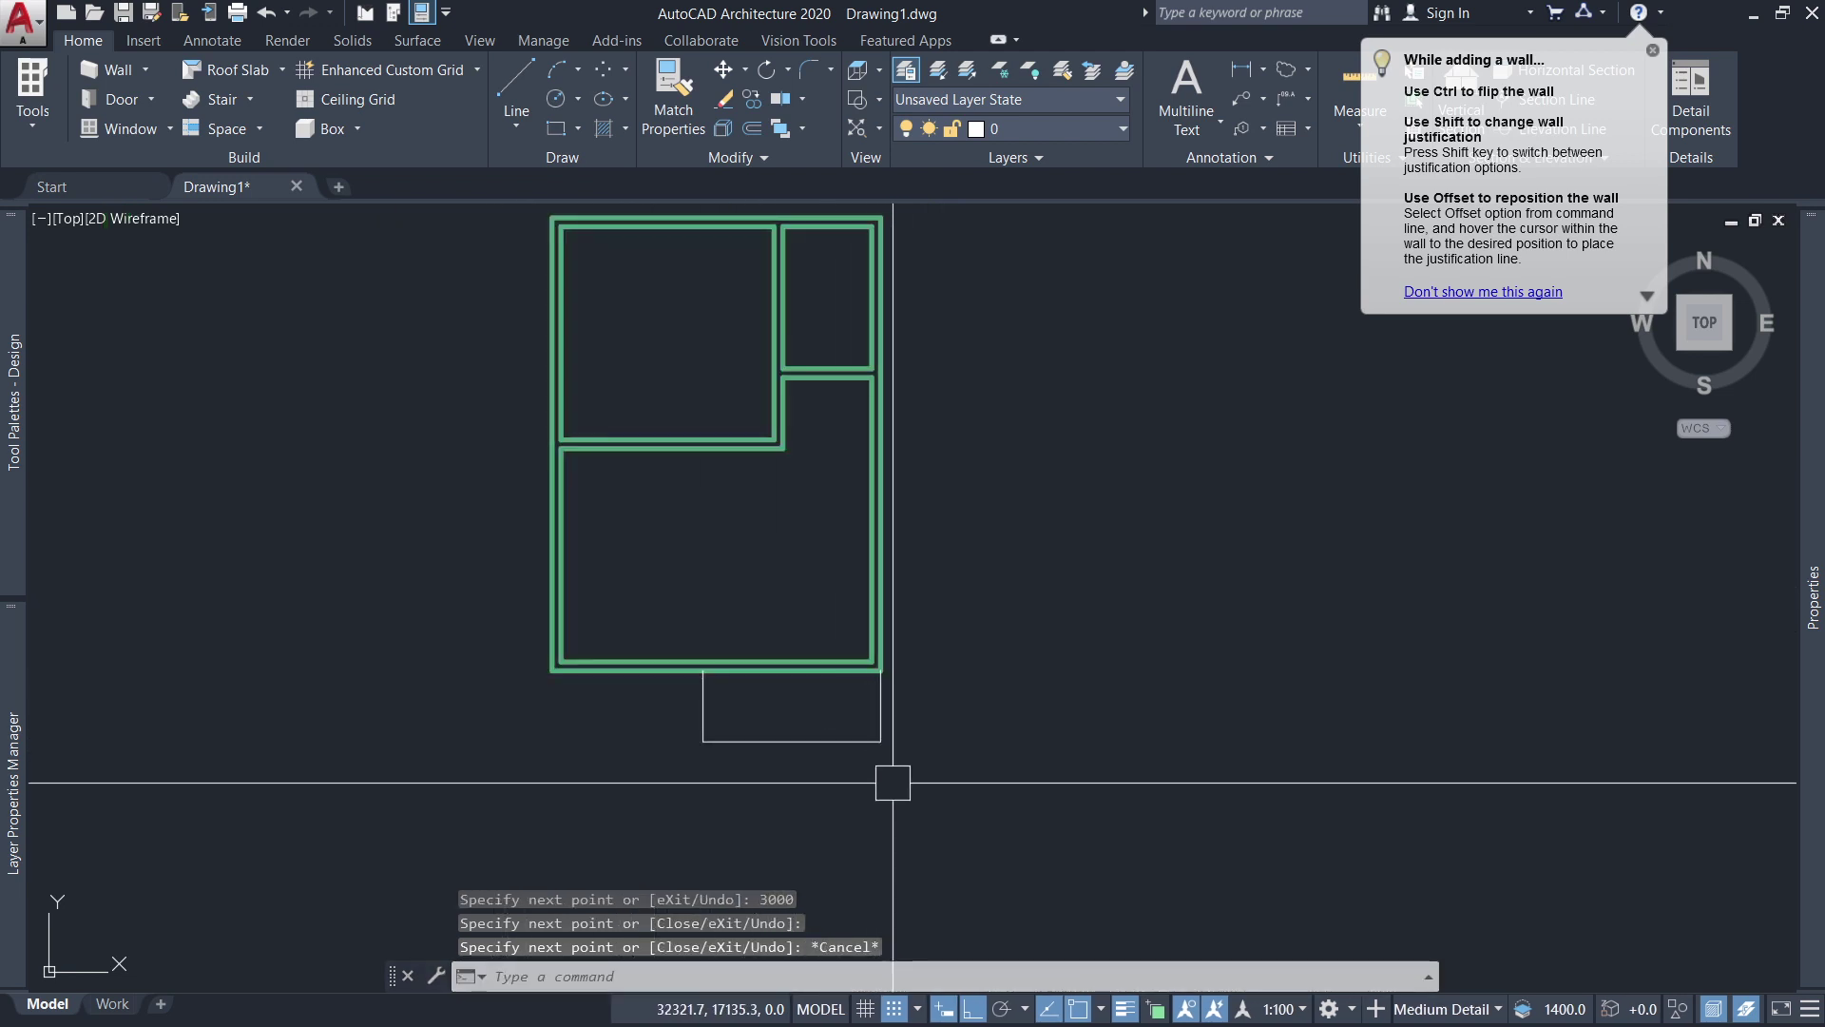
{"action": "left_click", "coordinate": [949, 803]}
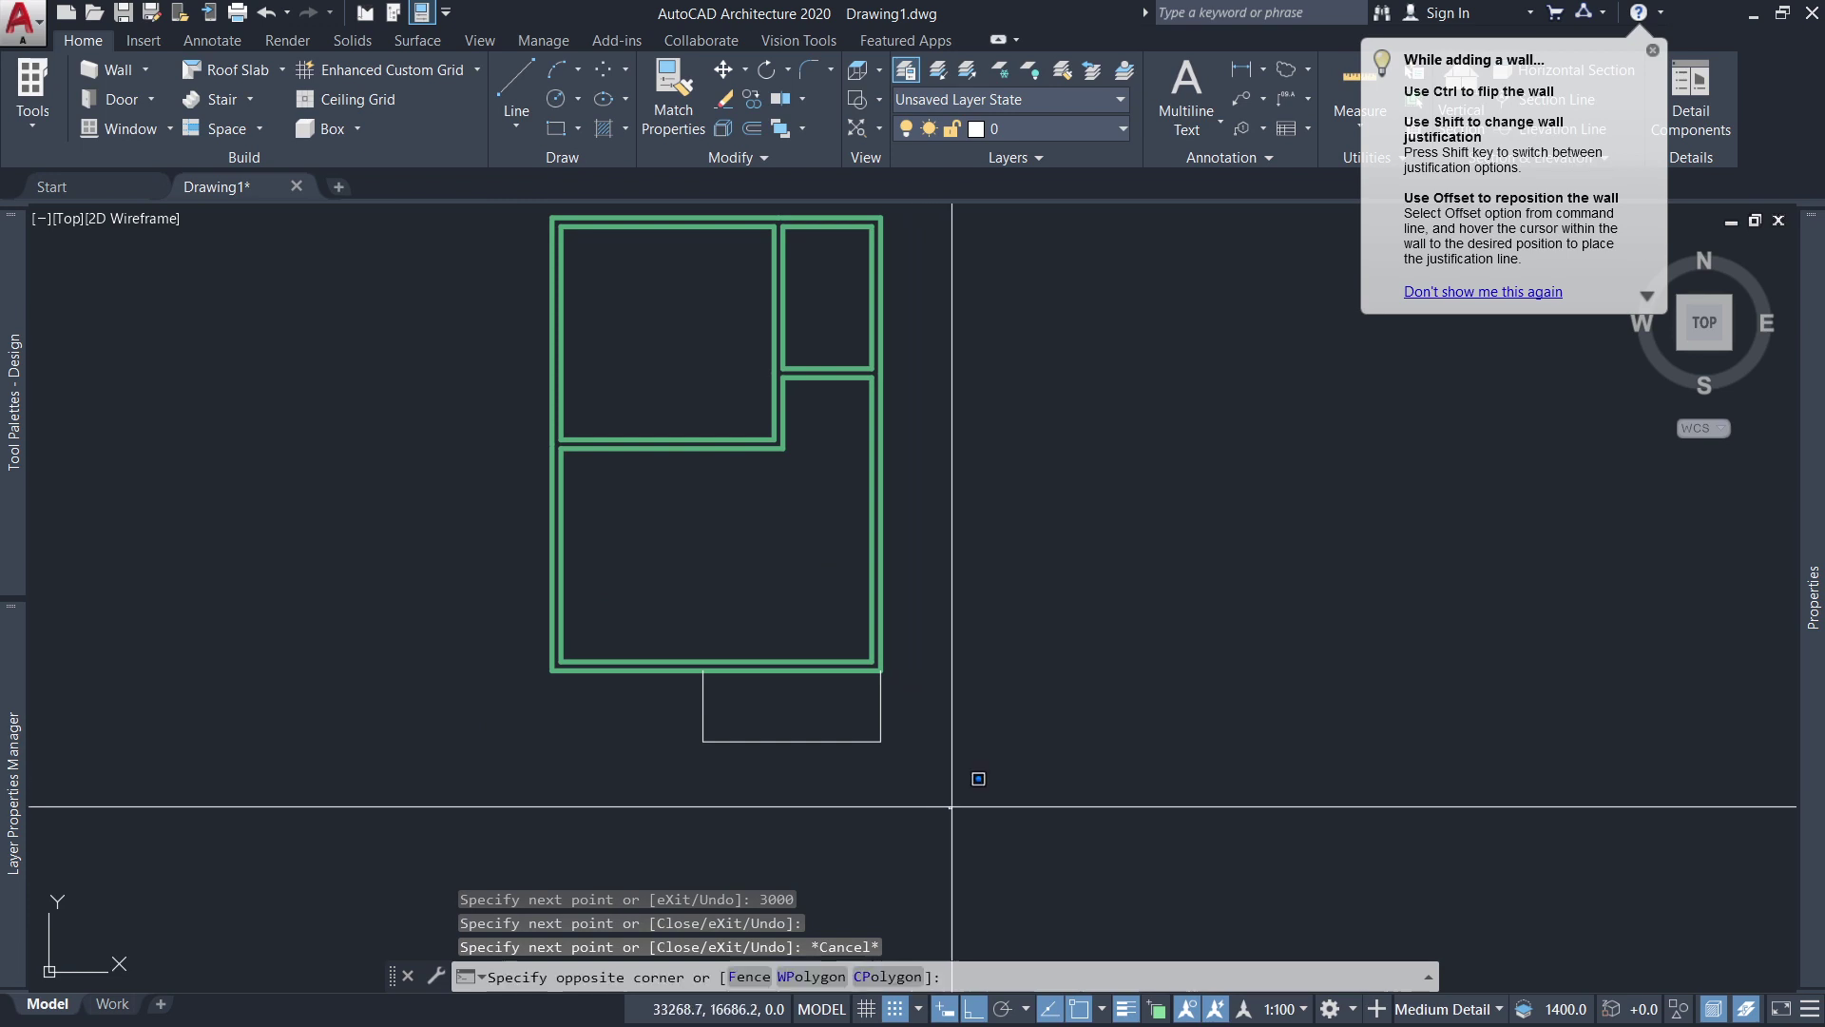
Set the three outline lines to a thicker lineweight in Properties.
{"action": "left_click", "coordinate": [652, 714]}
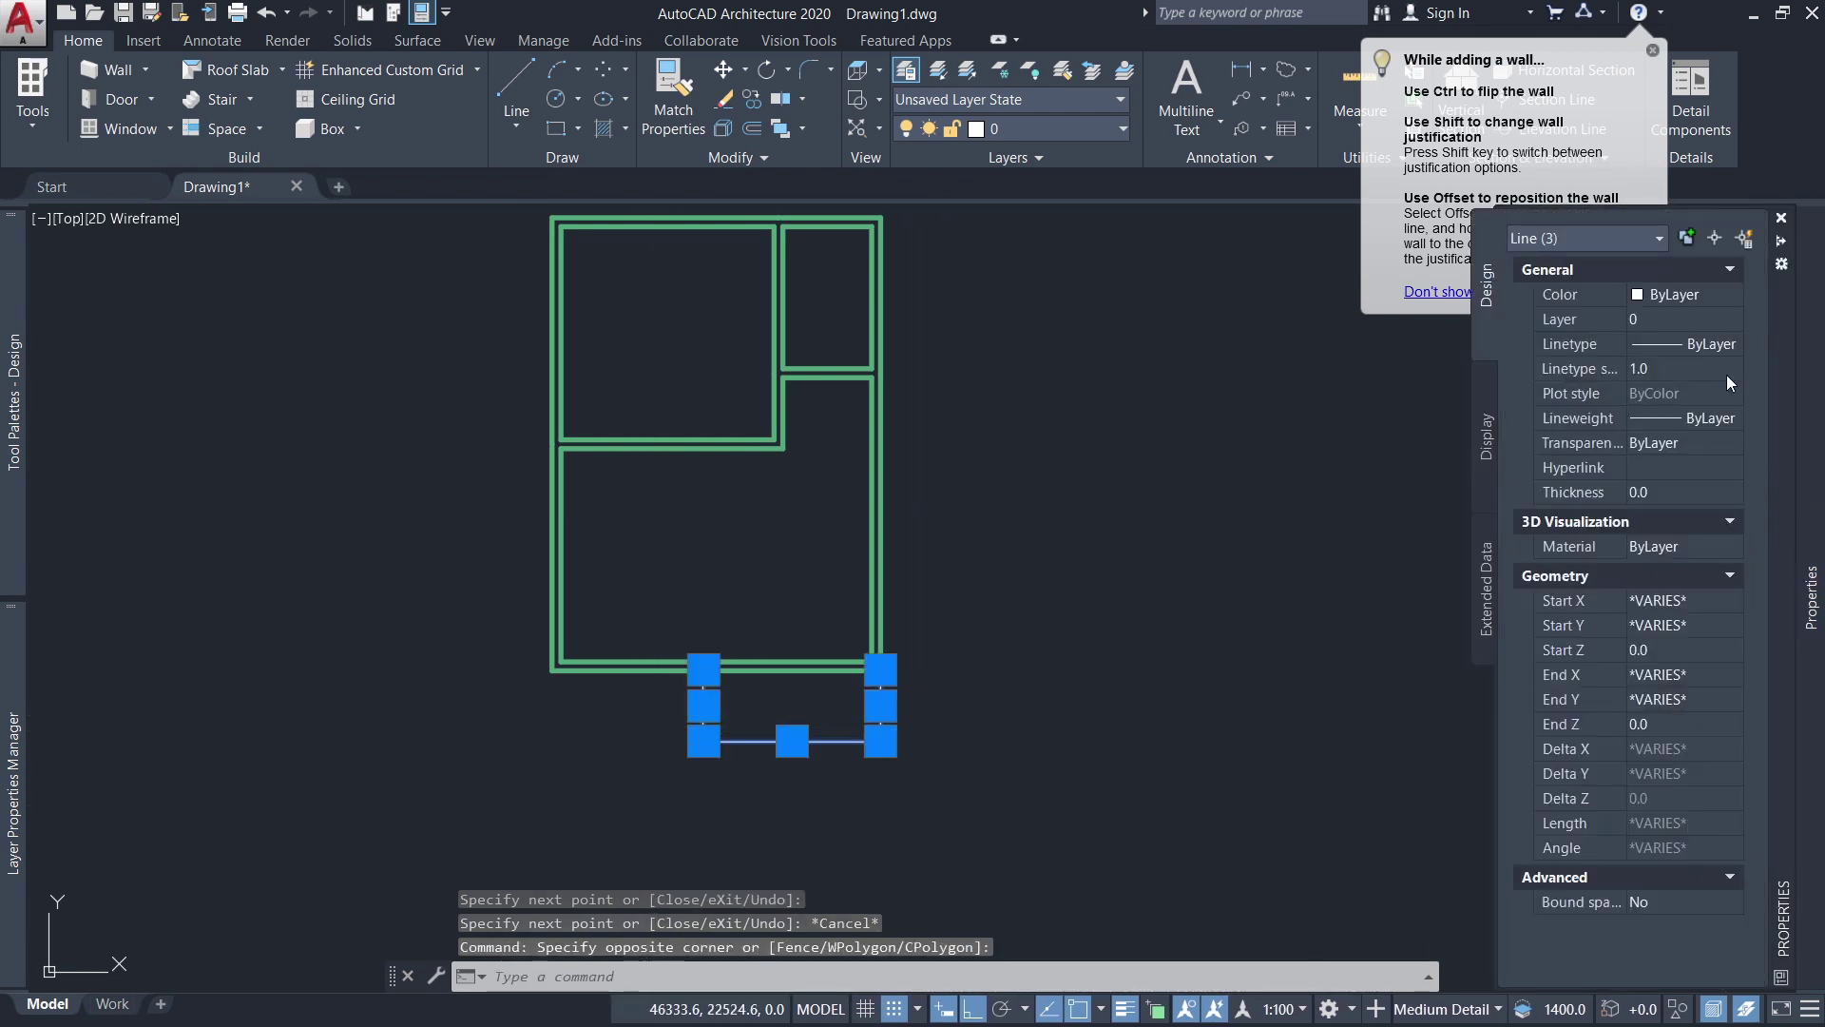
{"action": "left_click", "coordinate": [1725, 424]}
{"action": "left_click", "coordinate": [1724, 424]}
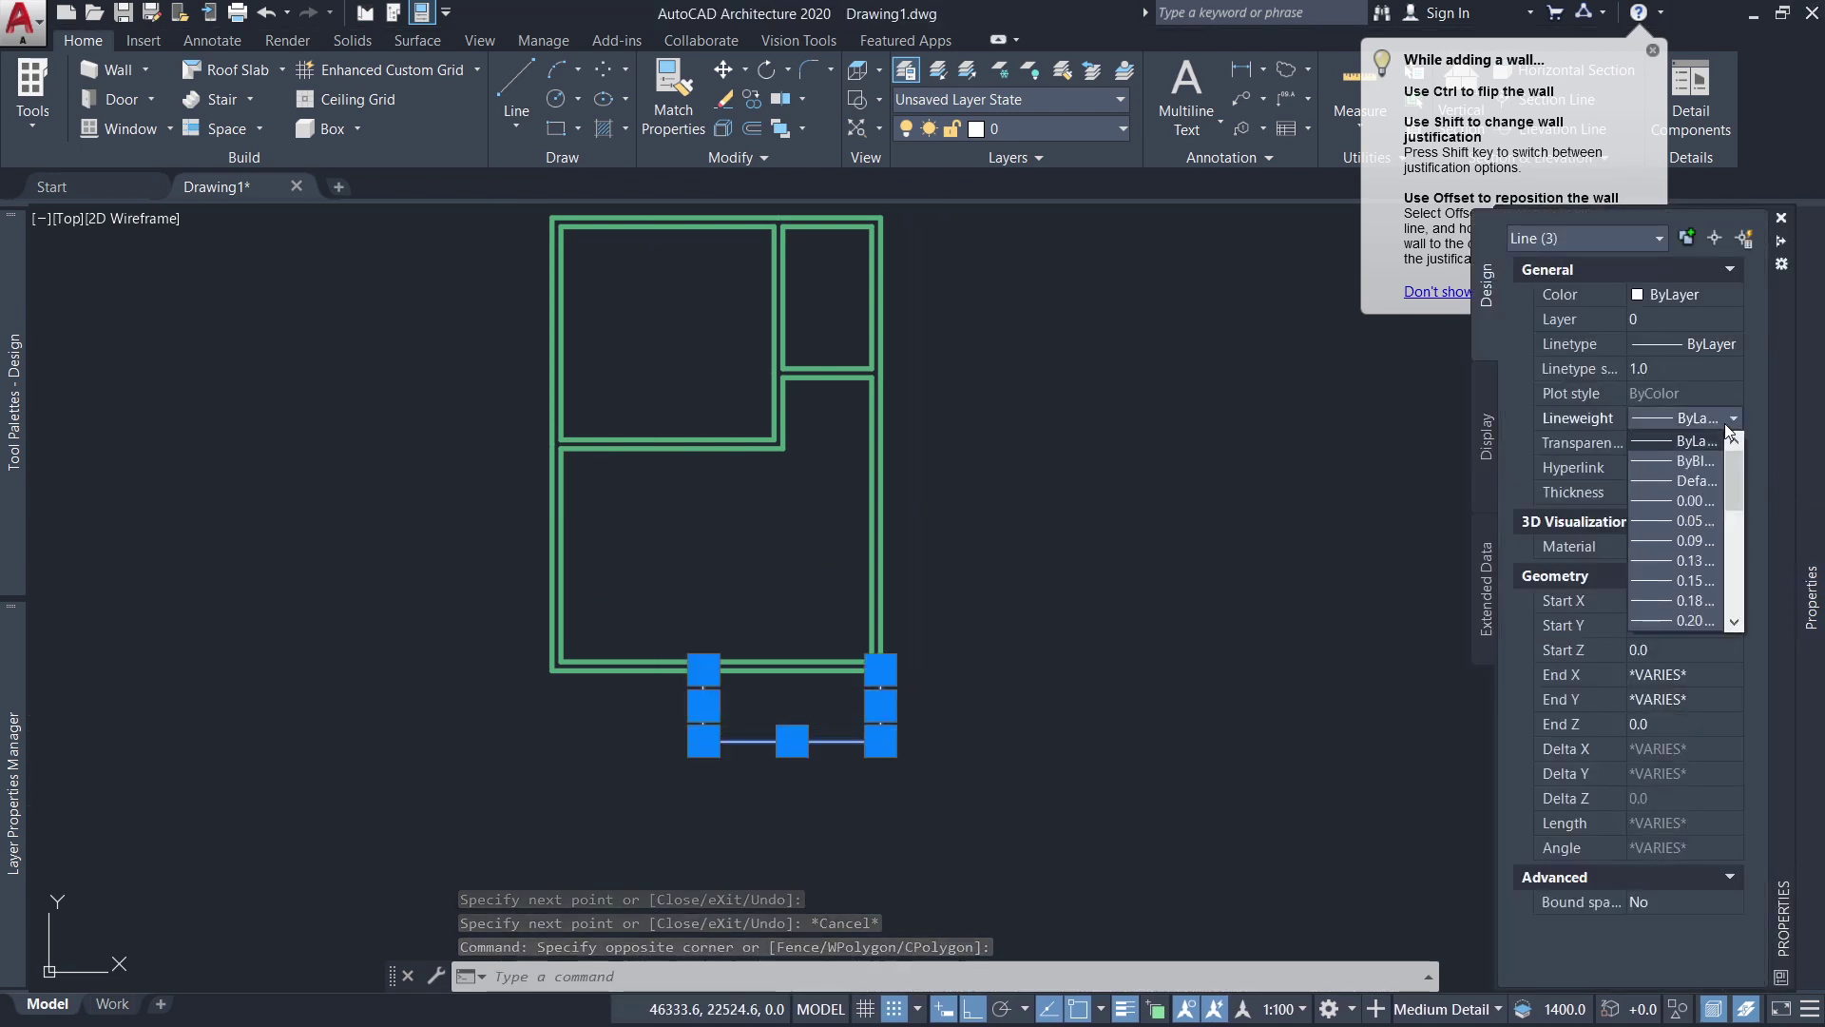
{"action": "scroll", "coordinate": [1690, 591], "scroll_direction": "down", "scroll_amount": 1}
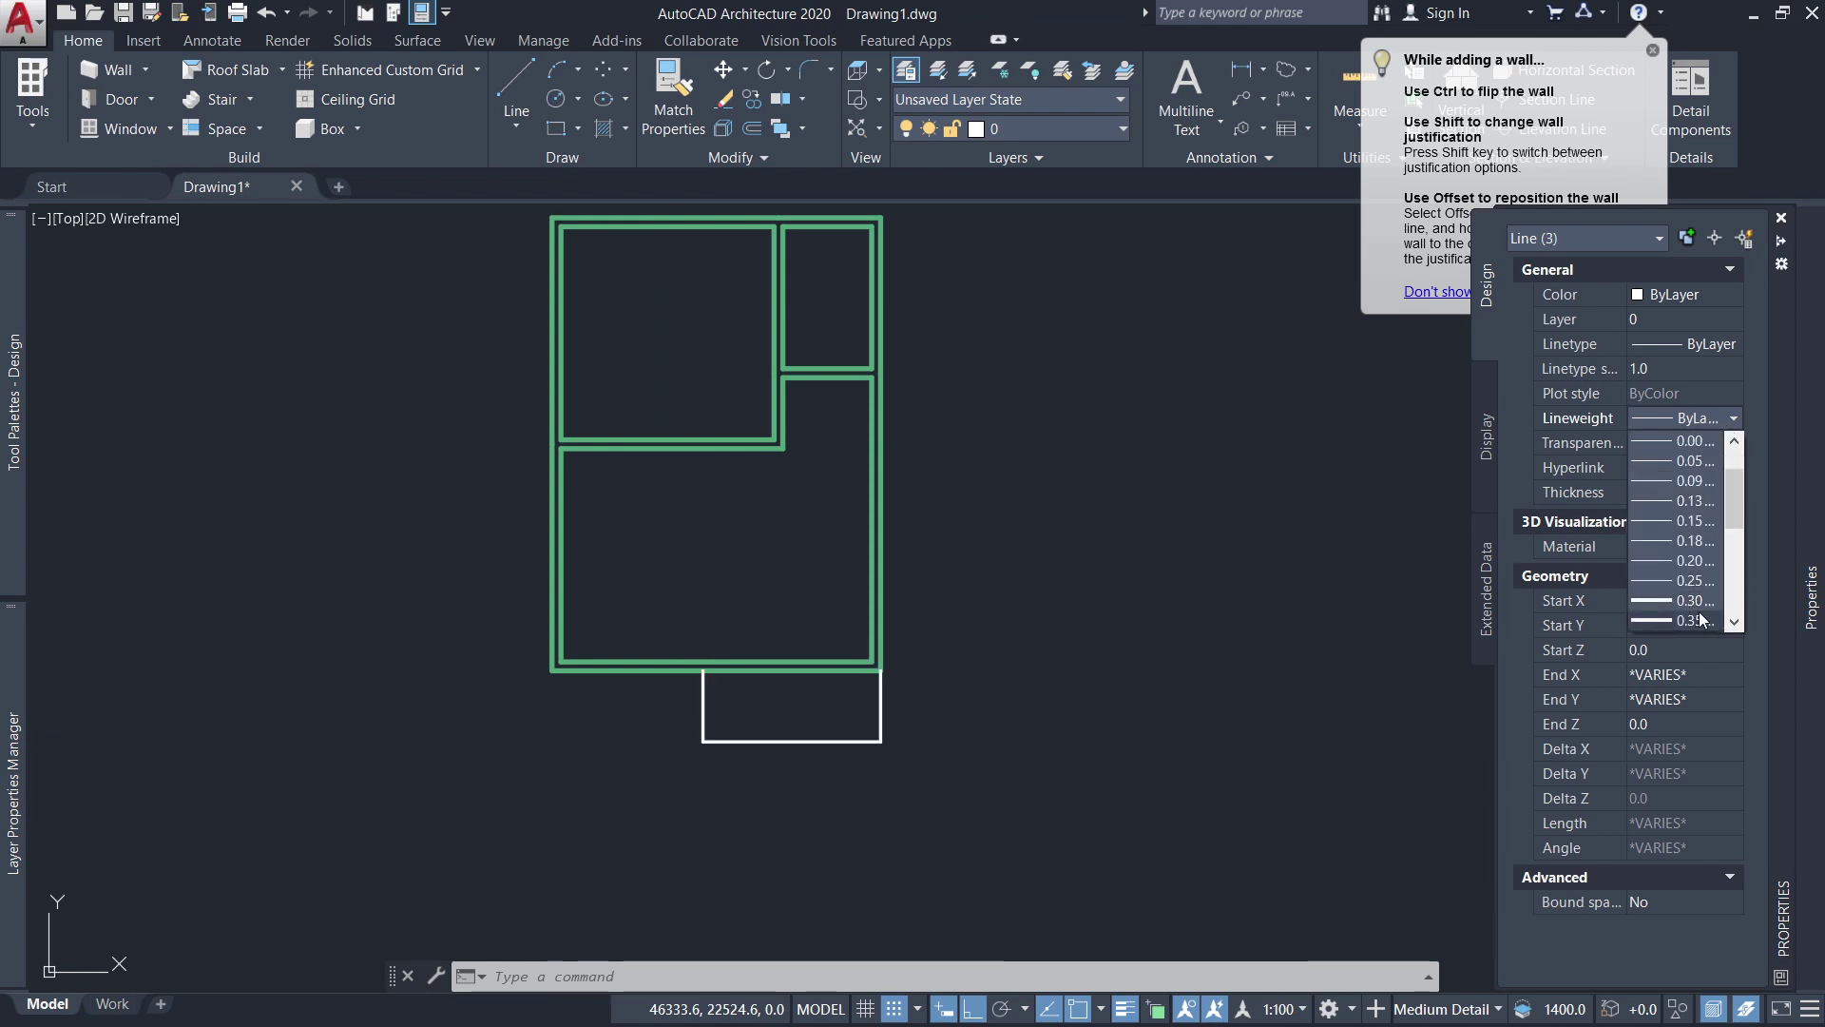
{"action": "left_click", "coordinate": [1701, 601]}
{"action": "scroll", "coordinate": [798, 722], "scroll_direction": "up", "scroll_amount": 2}
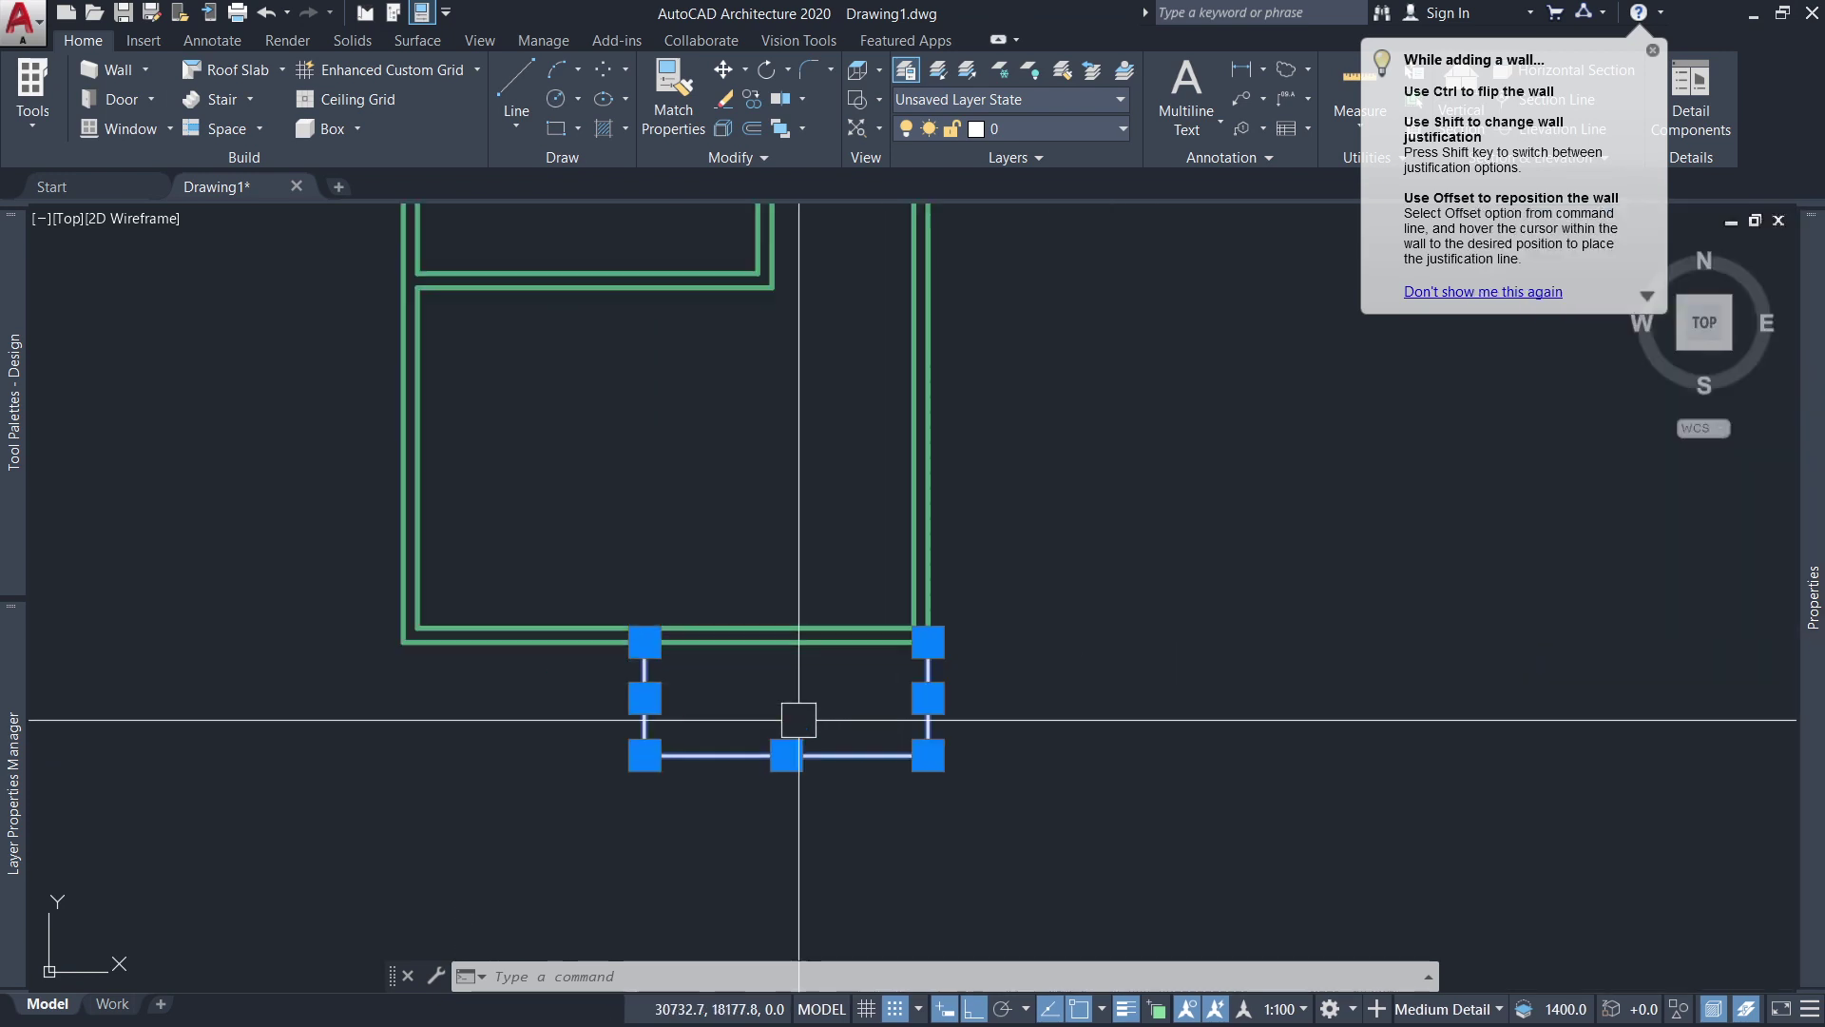
{"action": "scroll", "coordinate": [1019, 761], "scroll_direction": "down", "scroll_amount": 2}
{"action": "key", "text": "Escape"}
{"action": "scroll", "coordinate": [927, 793], "scroll_direction": "up", "scroll_amount": 2}
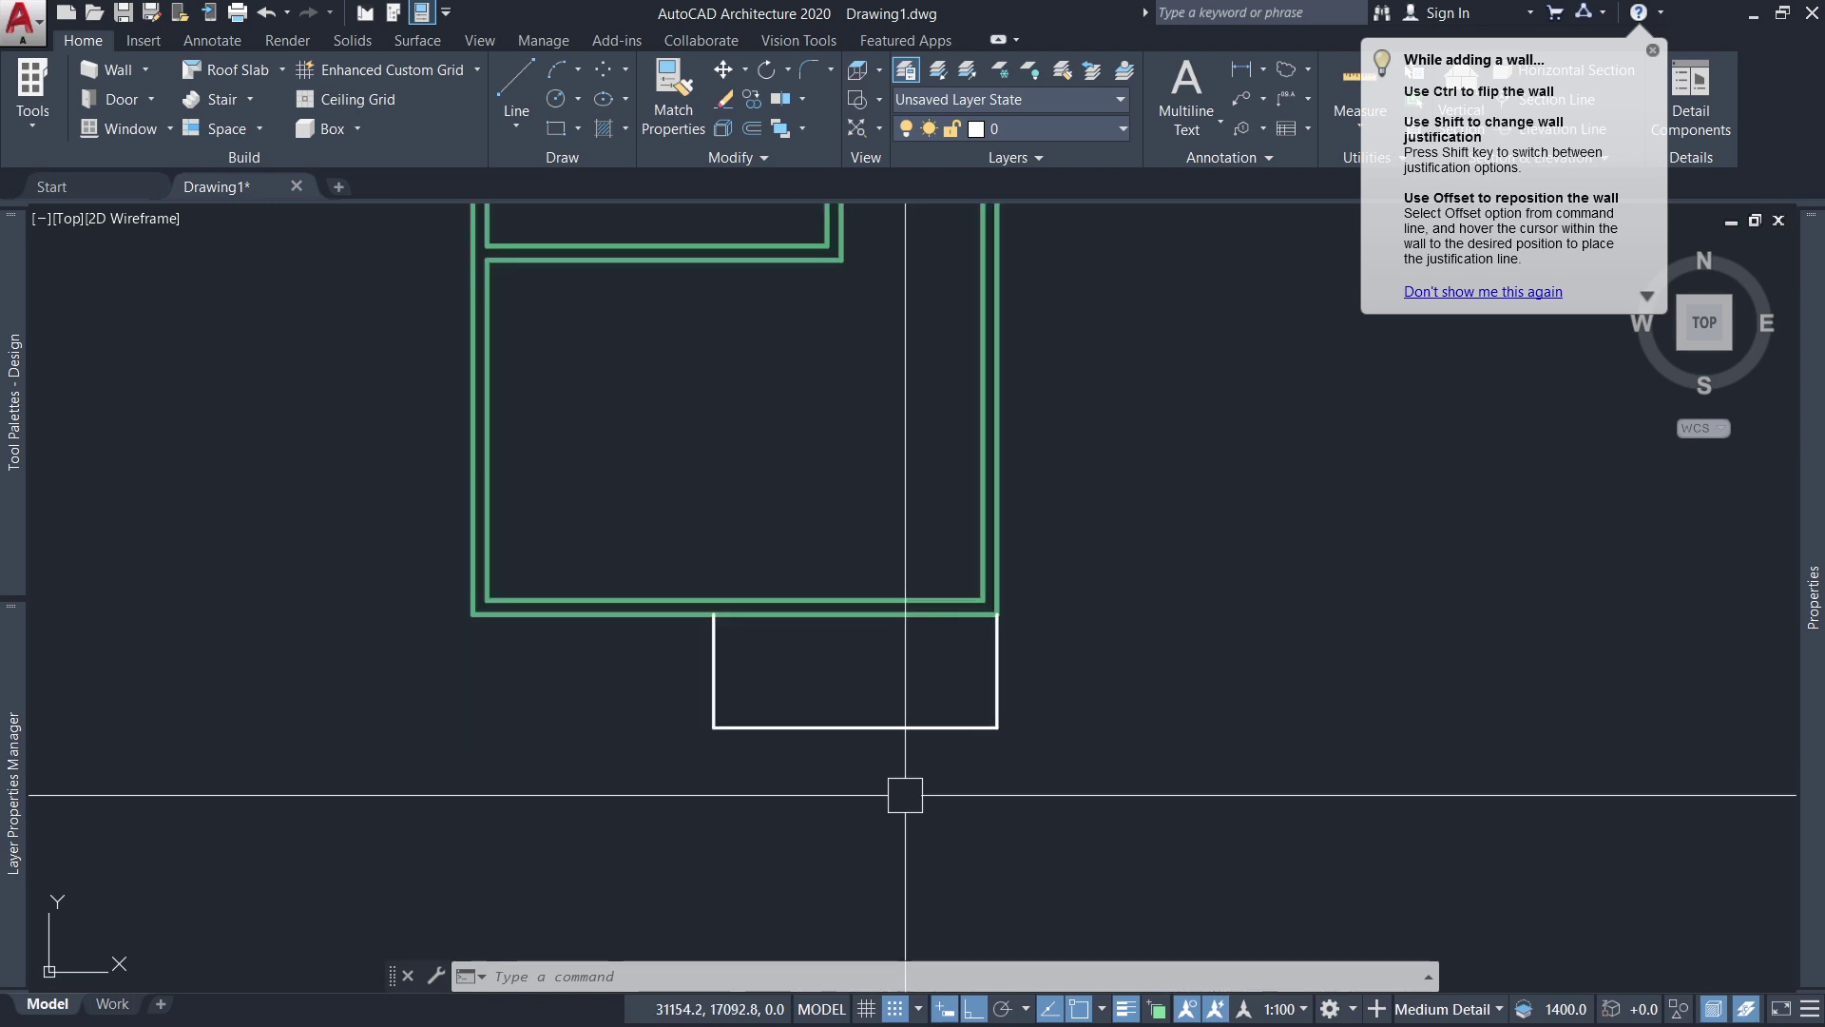
{"action": "scroll", "coordinate": [901, 742], "scroll_direction": "down", "scroll_amount": 1}
{"action": "scroll", "coordinate": [892, 665], "scroll_direction": "down", "scroll_amount": 3}
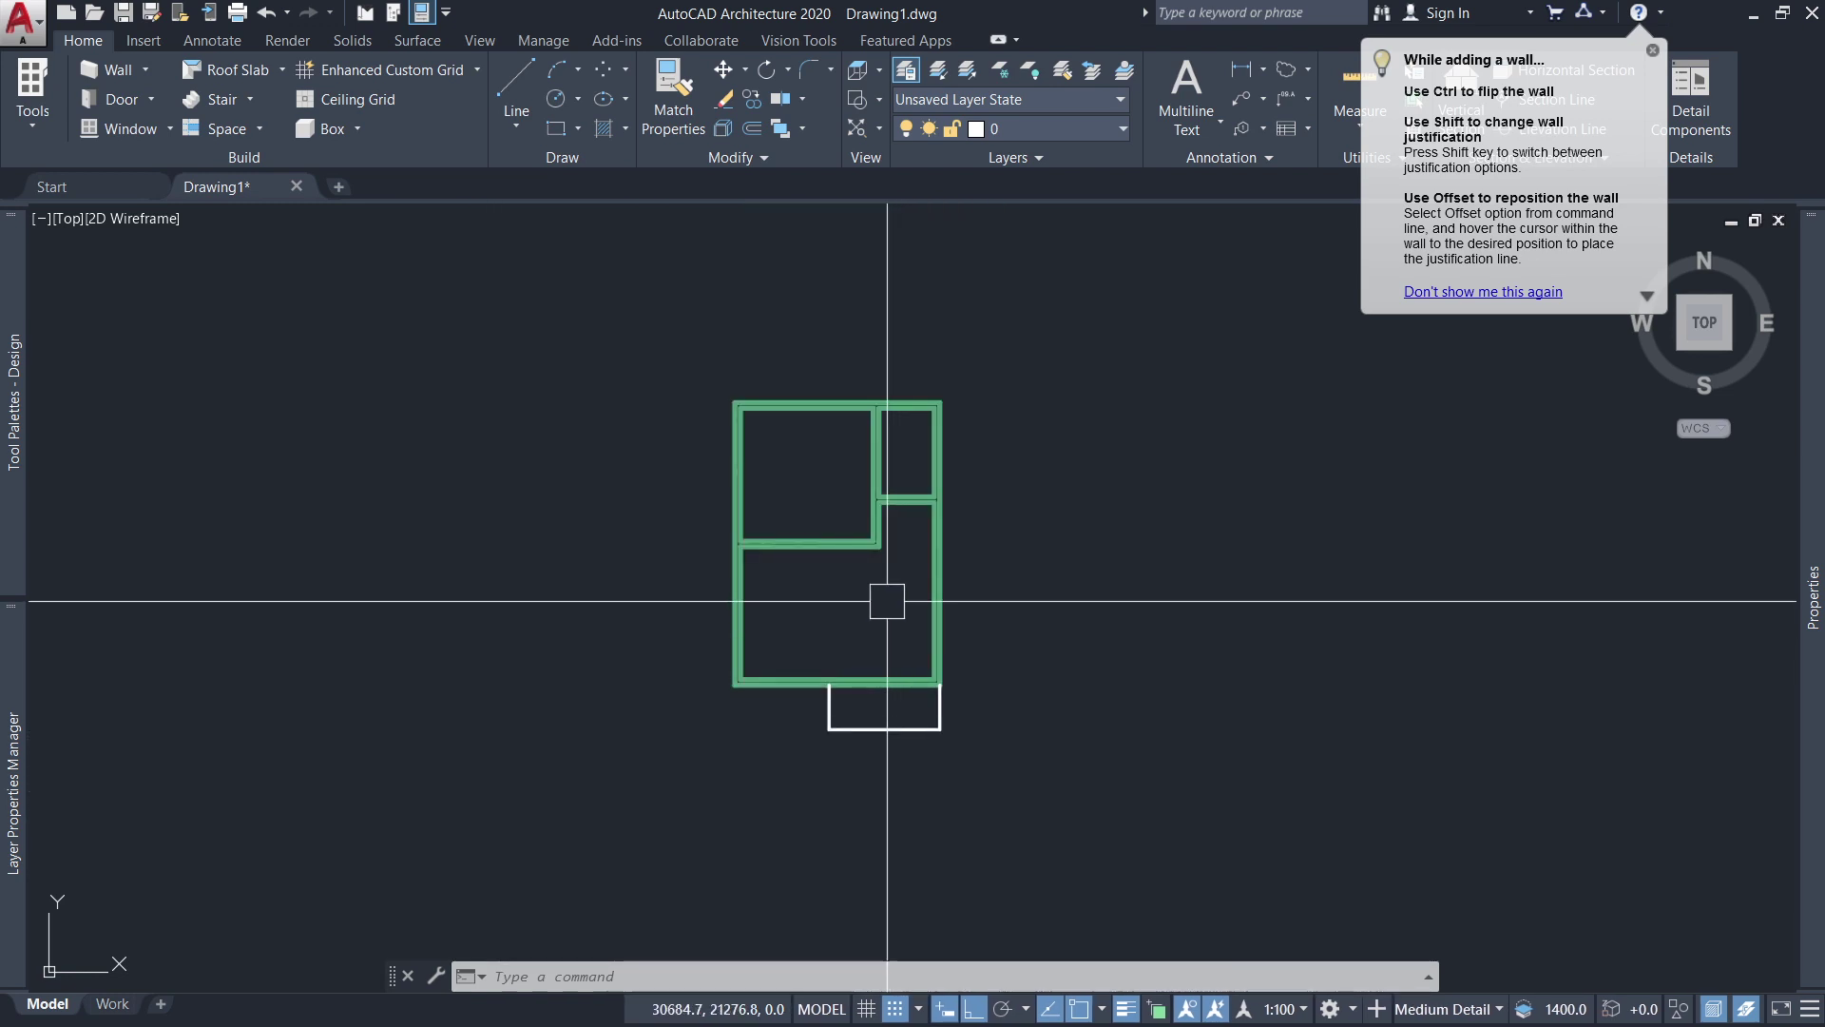
{"action": "scroll", "coordinate": [865, 632], "scroll_direction": "down", "scroll_amount": 5}
{"action": "scroll", "coordinate": [876, 618], "scroll_direction": "up", "scroll_amount": 1}
{"action": "scroll", "coordinate": [852, 604], "scroll_direction": "up", "scroll_amount": 4}
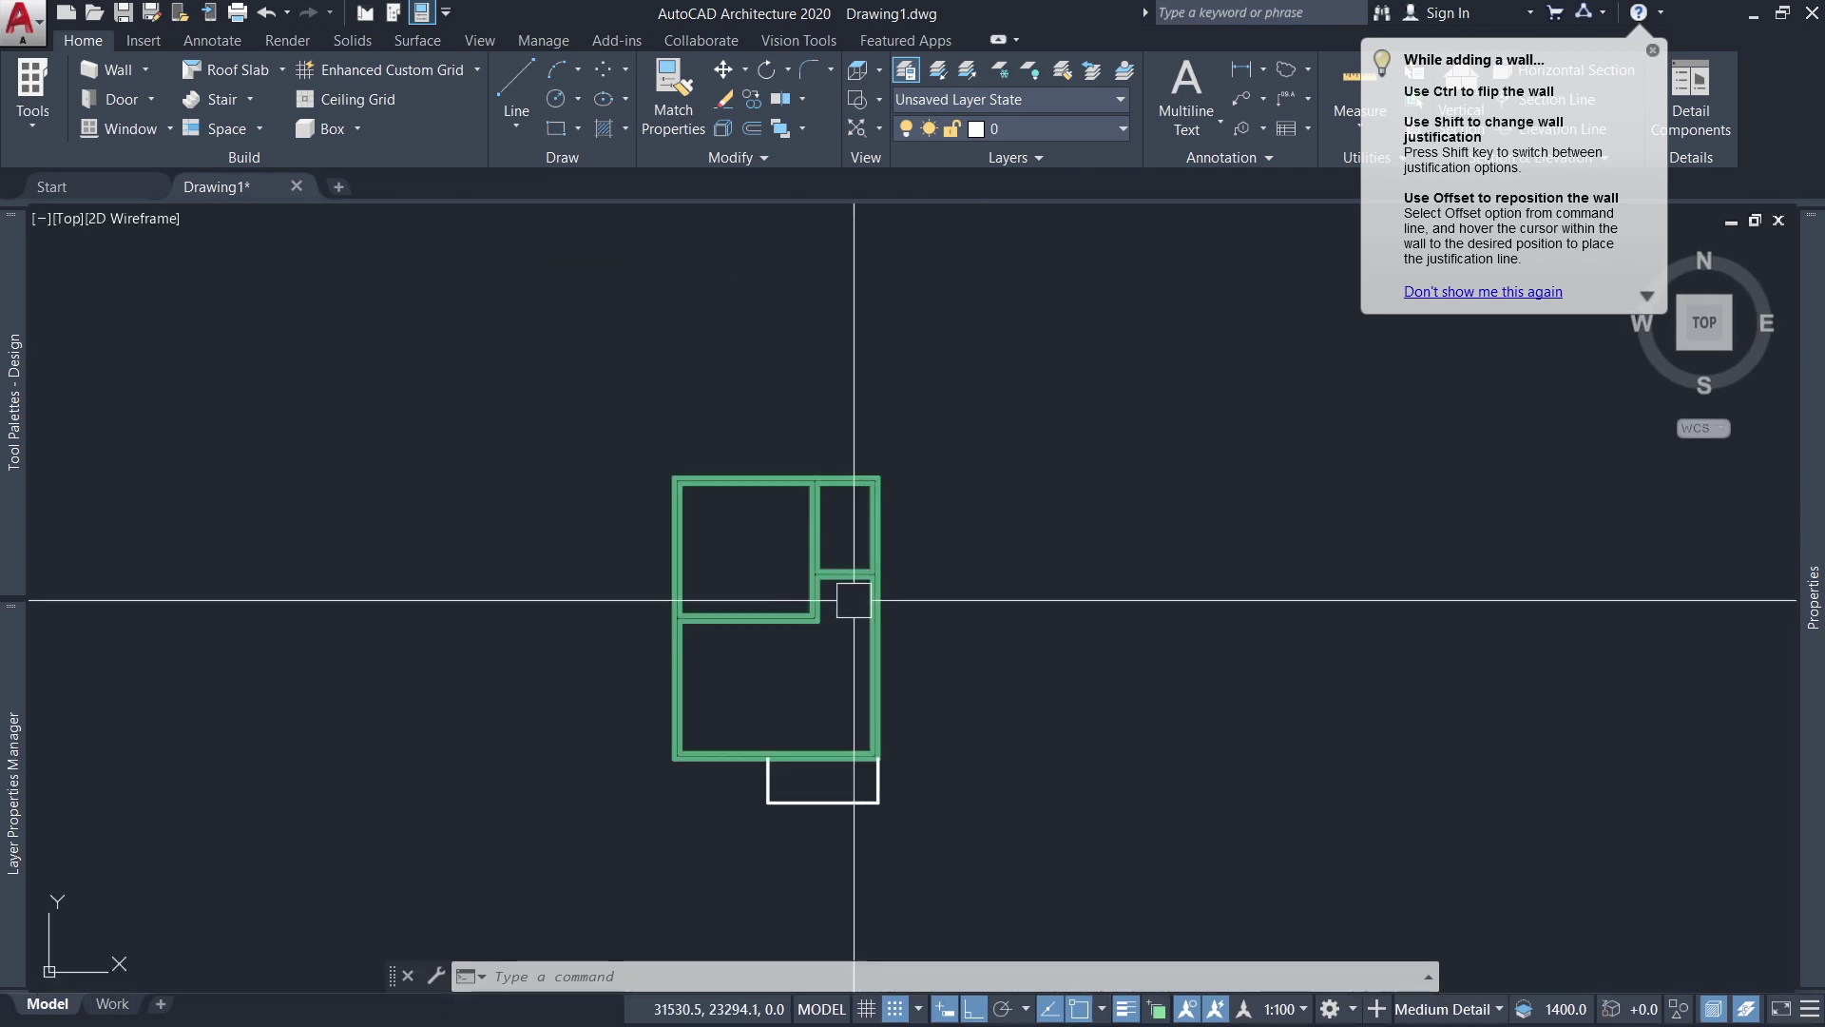
{"action": "scroll", "coordinate": [851, 599], "scroll_direction": "up", "scroll_amount": 2}
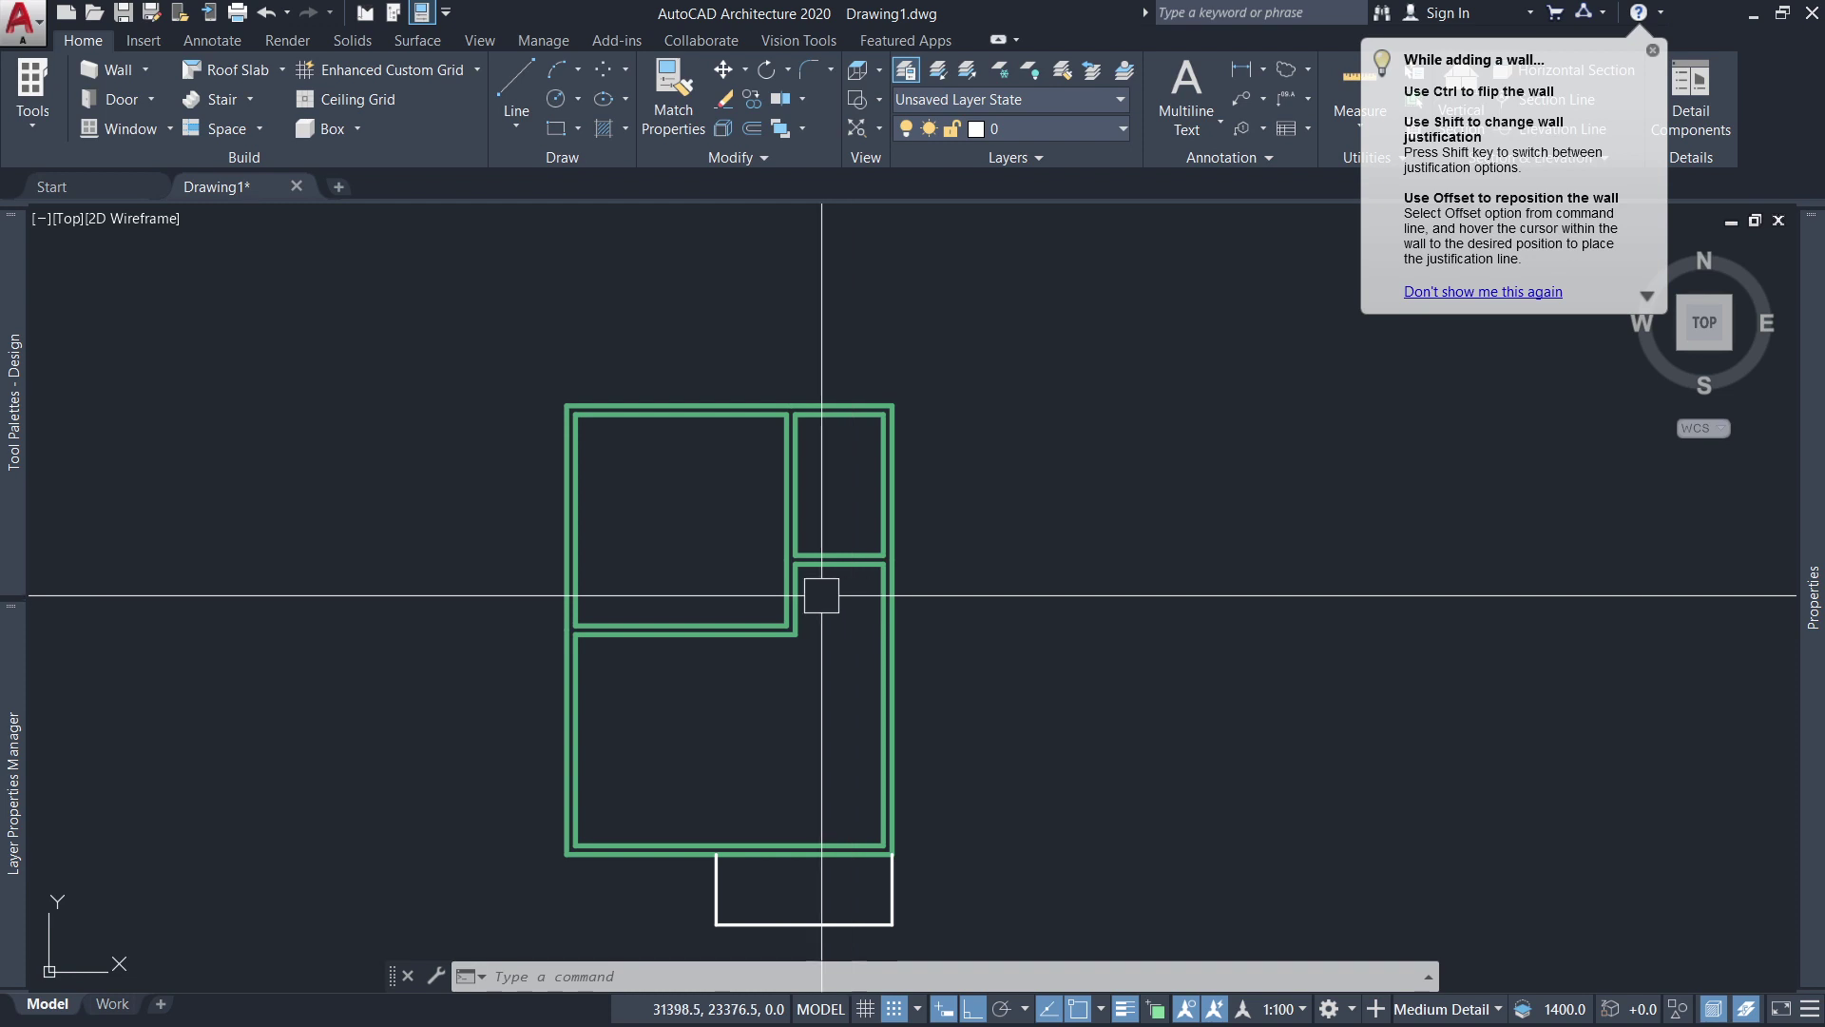
{"action": "scroll", "coordinate": [818, 596], "scroll_direction": "up", "scroll_amount": 3}
{"action": "scroll", "coordinate": [774, 598], "scroll_direction": "down", "scroll_amount": 5}
{"action": "scroll", "coordinate": [794, 603], "scroll_direction": "up", "scroll_amount": 2}
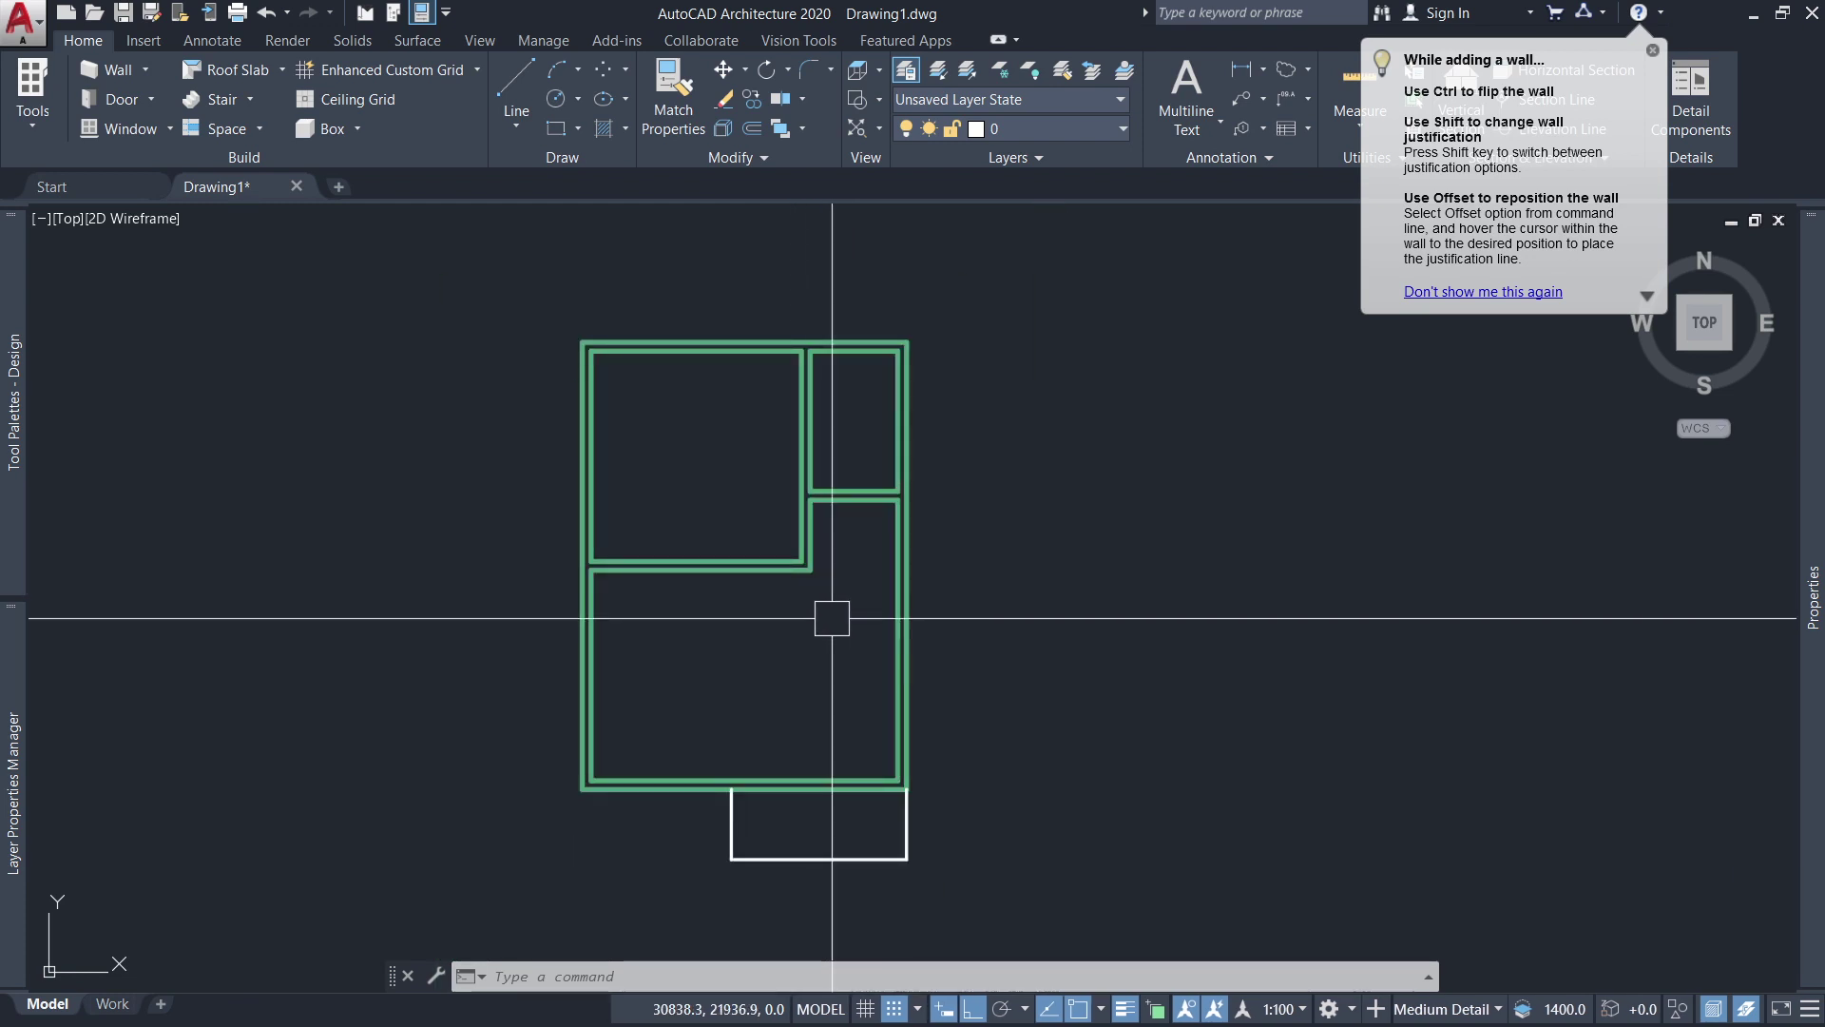
{"action": "scroll", "coordinate": [842, 570], "scroll_direction": "down", "scroll_amount": 2}
{"action": "scroll", "coordinate": [855, 537], "scroll_direction": "down", "scroll_amount": 1}
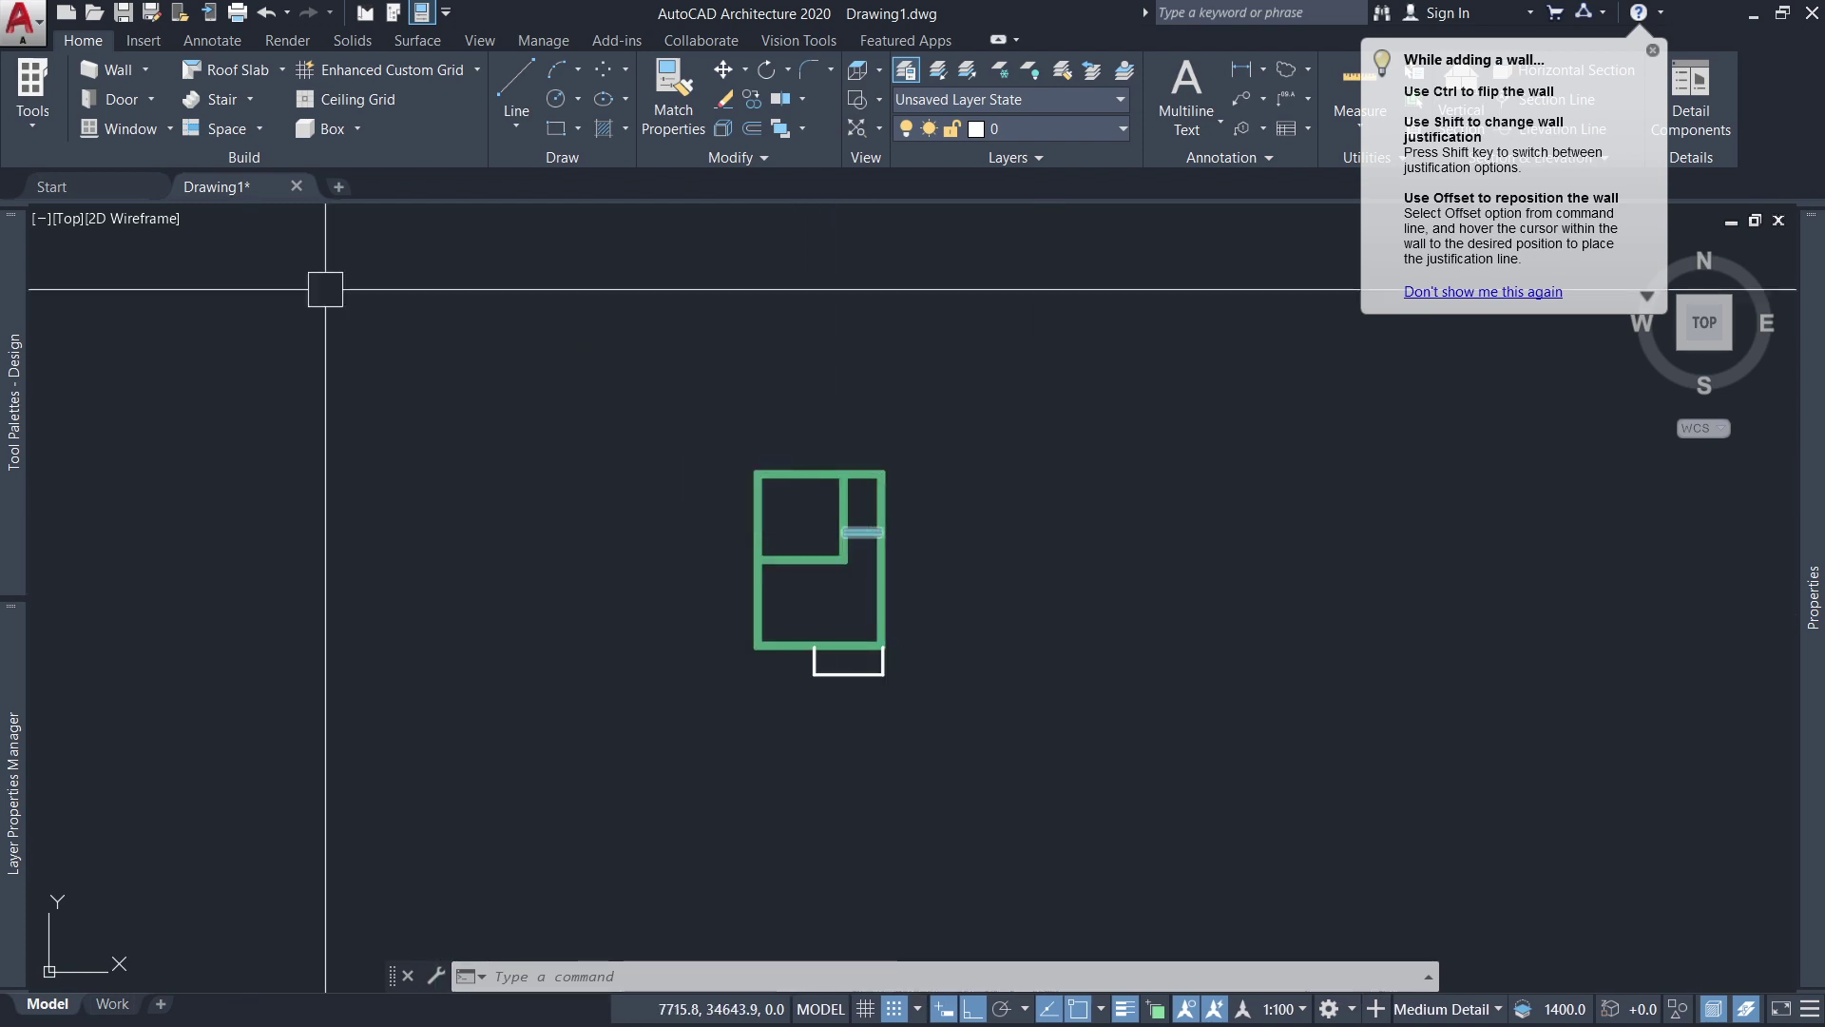
Start a door and set its size Measure option to 'Outside of frame'.
{"action": "left_click", "coordinate": [151, 100]}
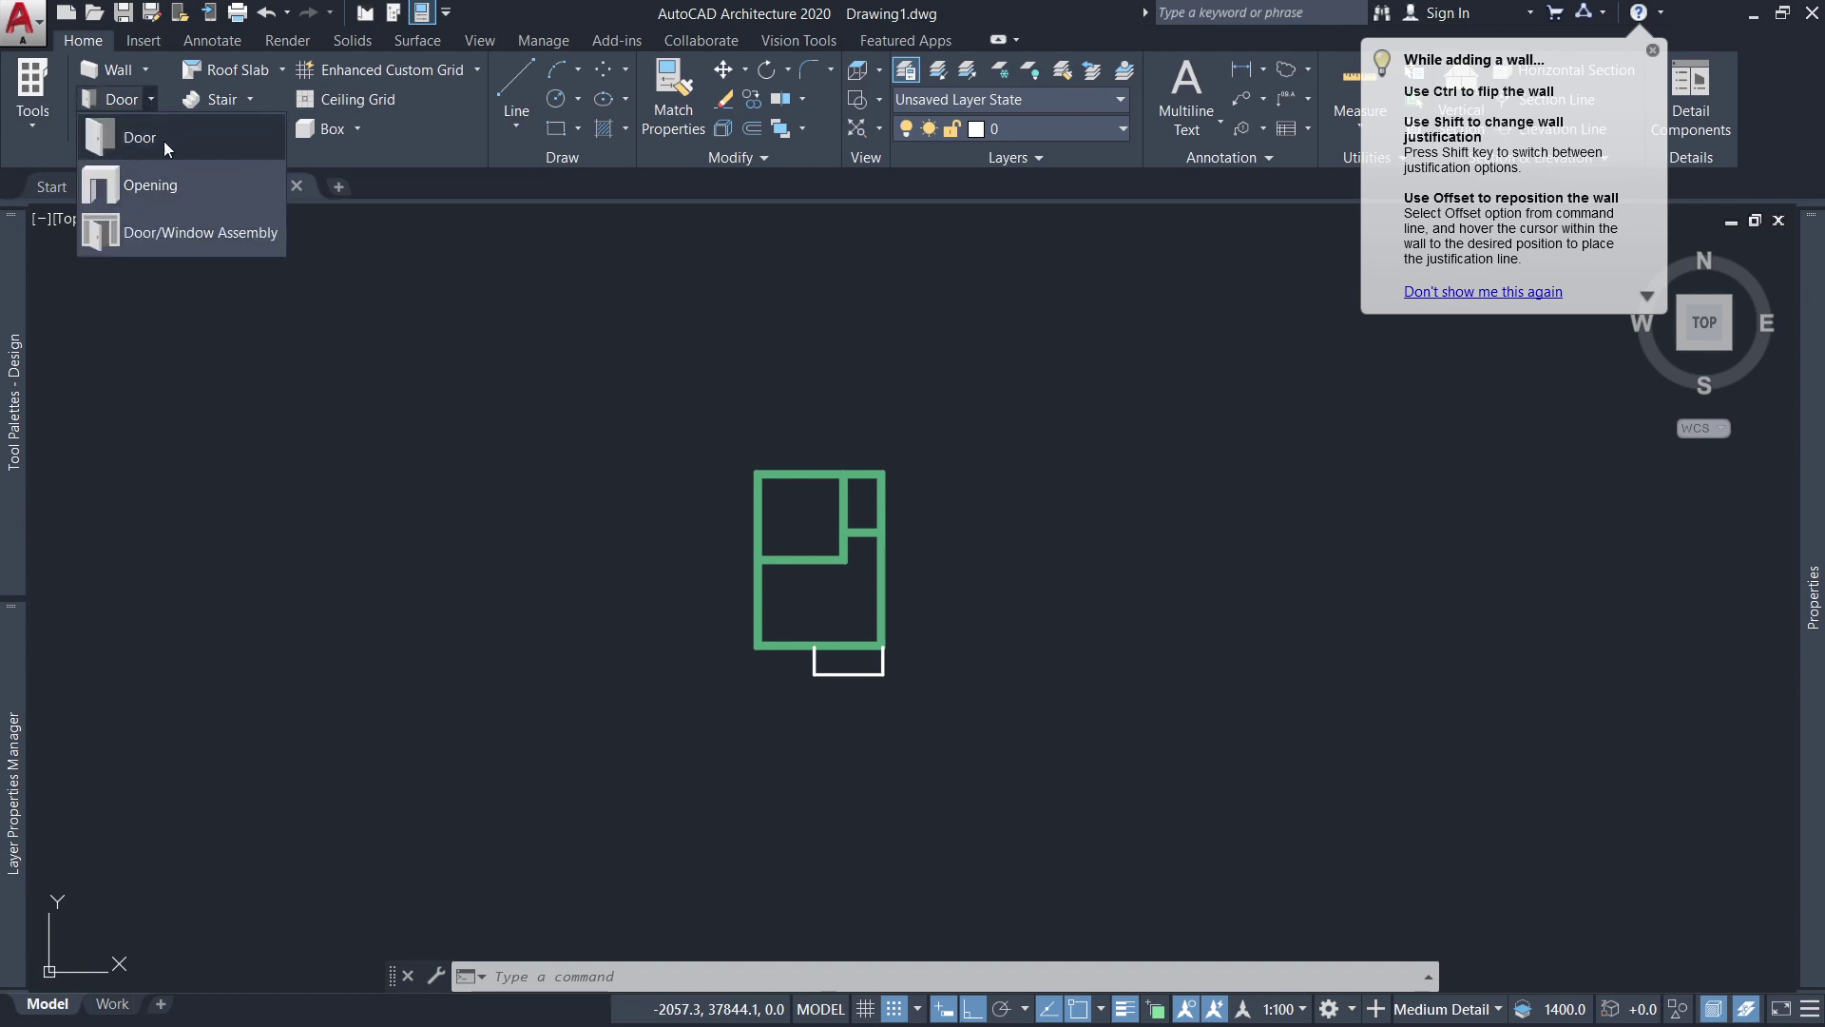
{"action": "left_click", "coordinate": [191, 143]}
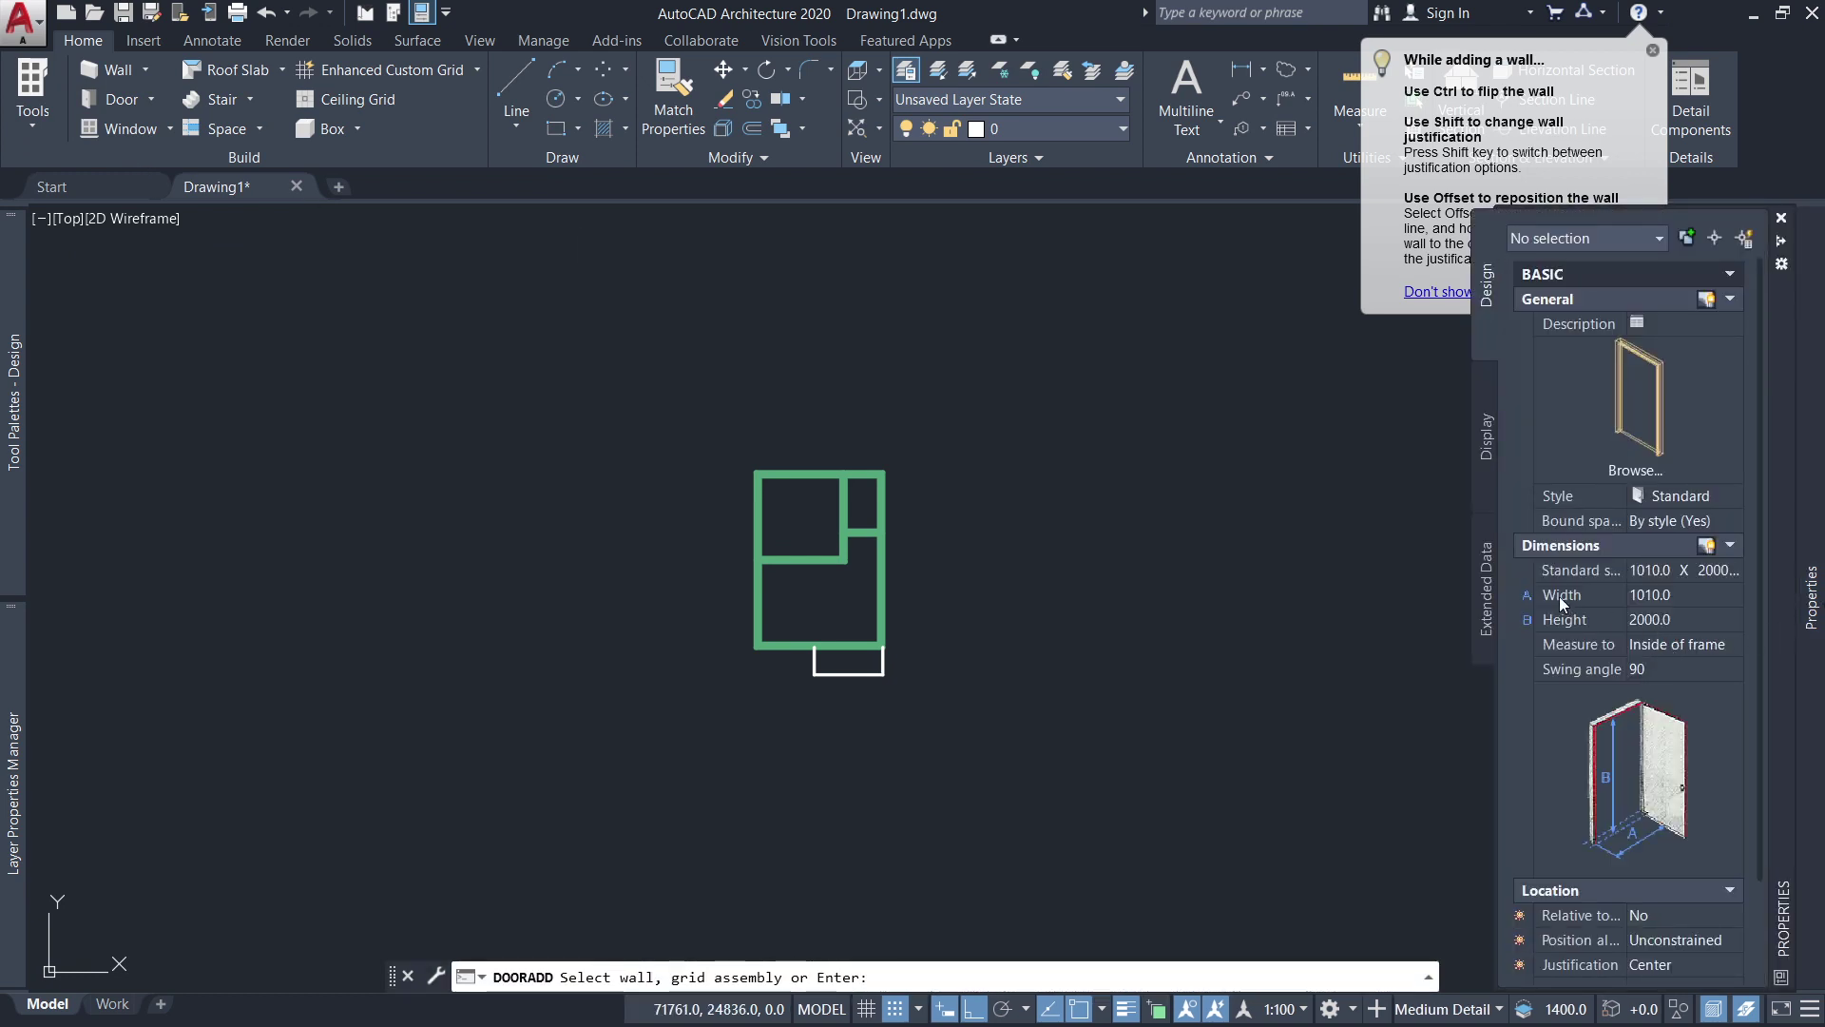
{"action": "left_click", "coordinate": [1680, 595]}
{"action": "type", "text": "2100"}
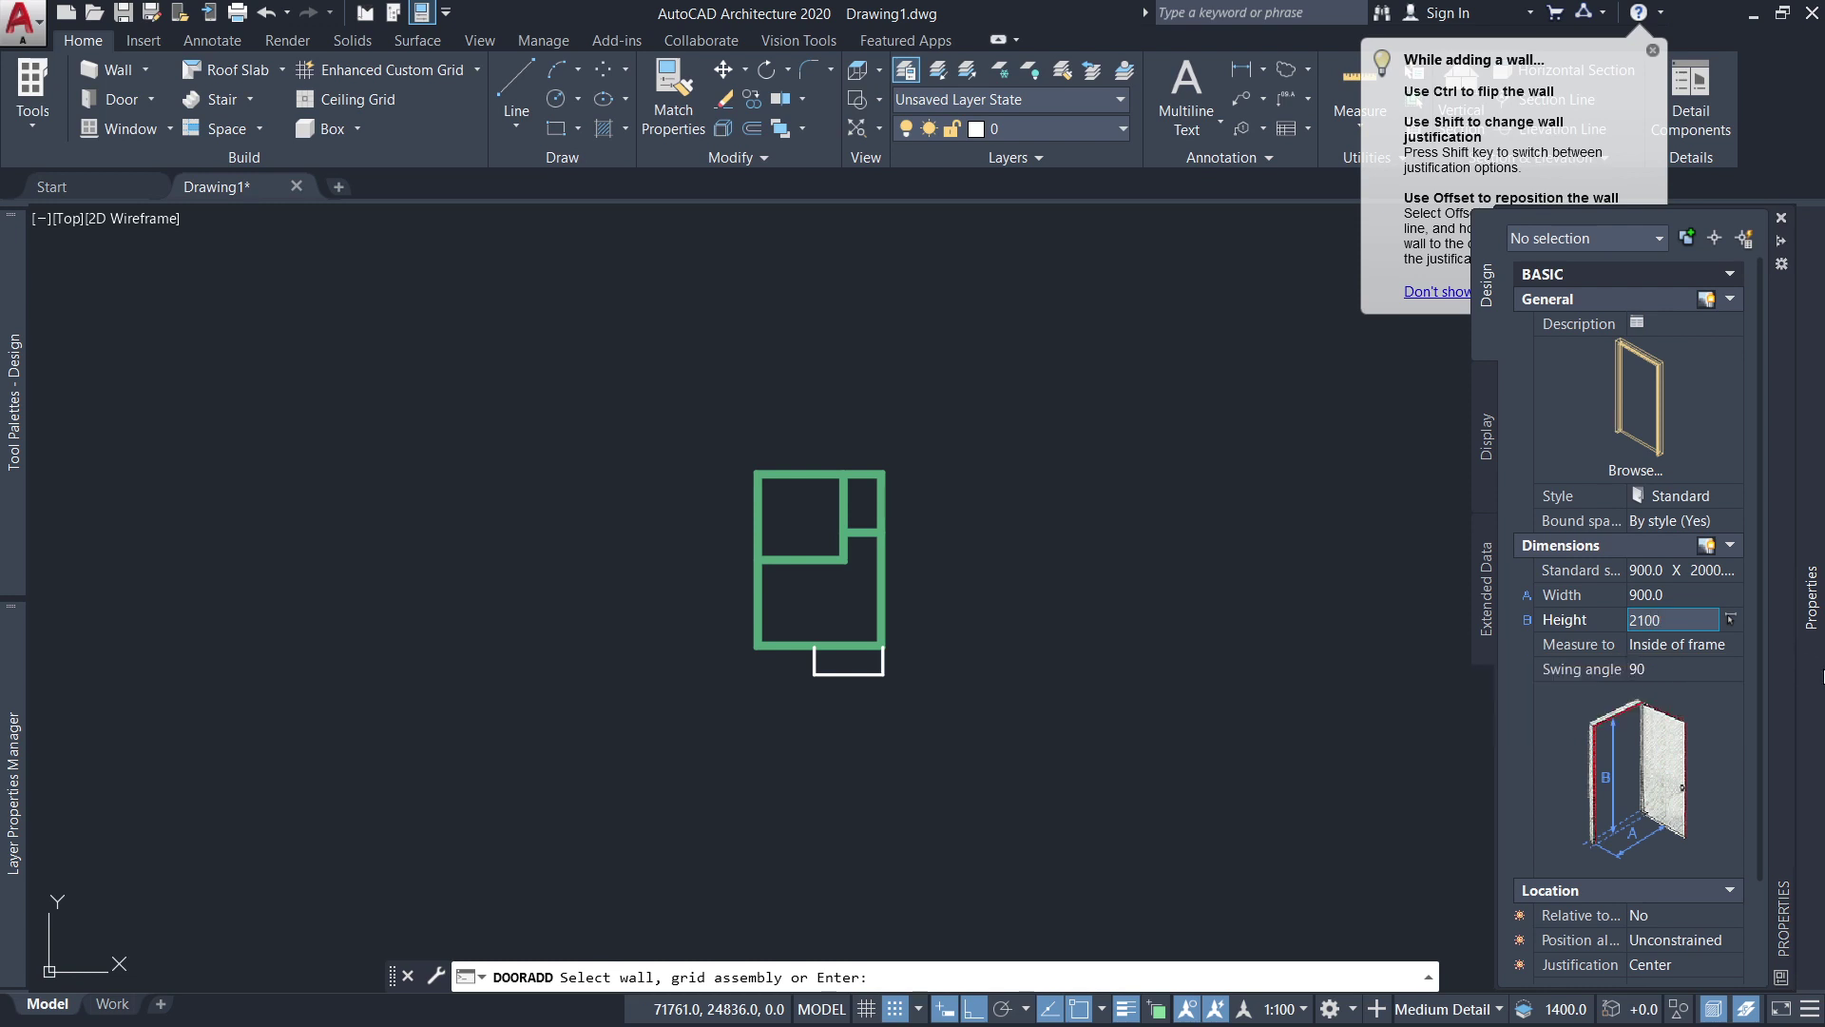
{"action": "left_click", "coordinate": [1731, 645]}
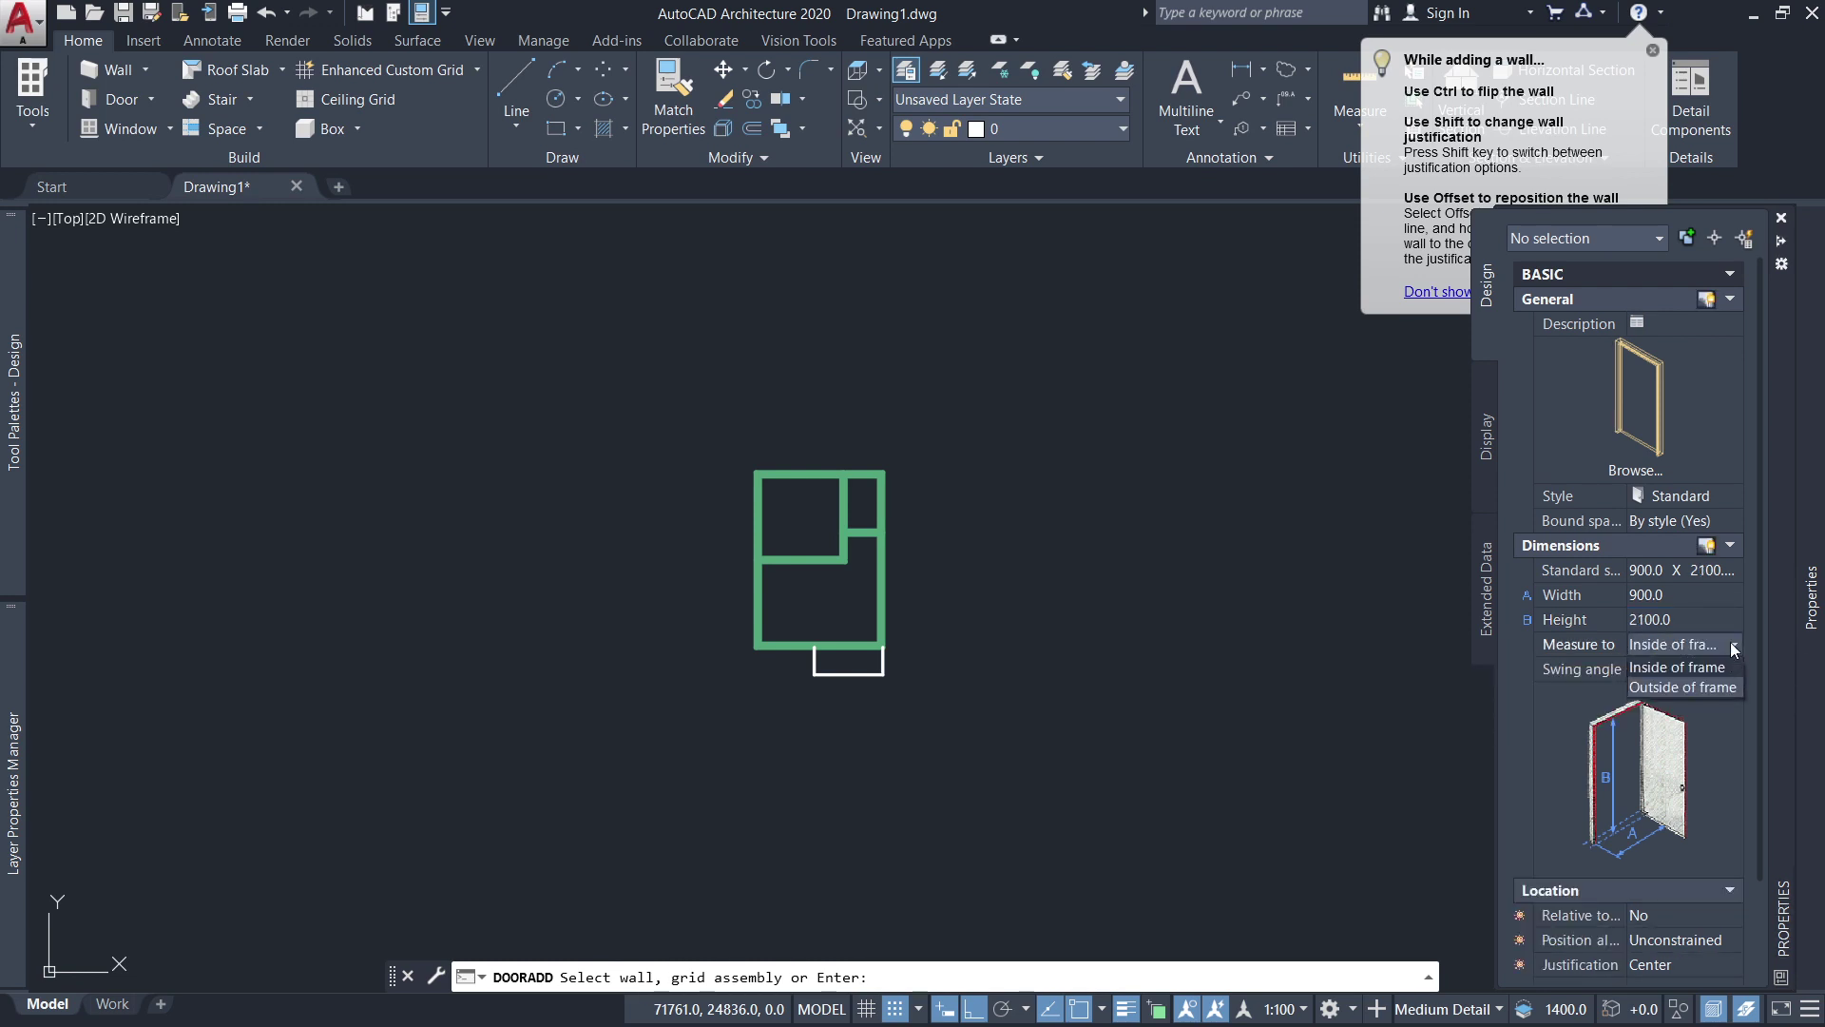
{"action": "left_click", "coordinate": [1705, 684]}
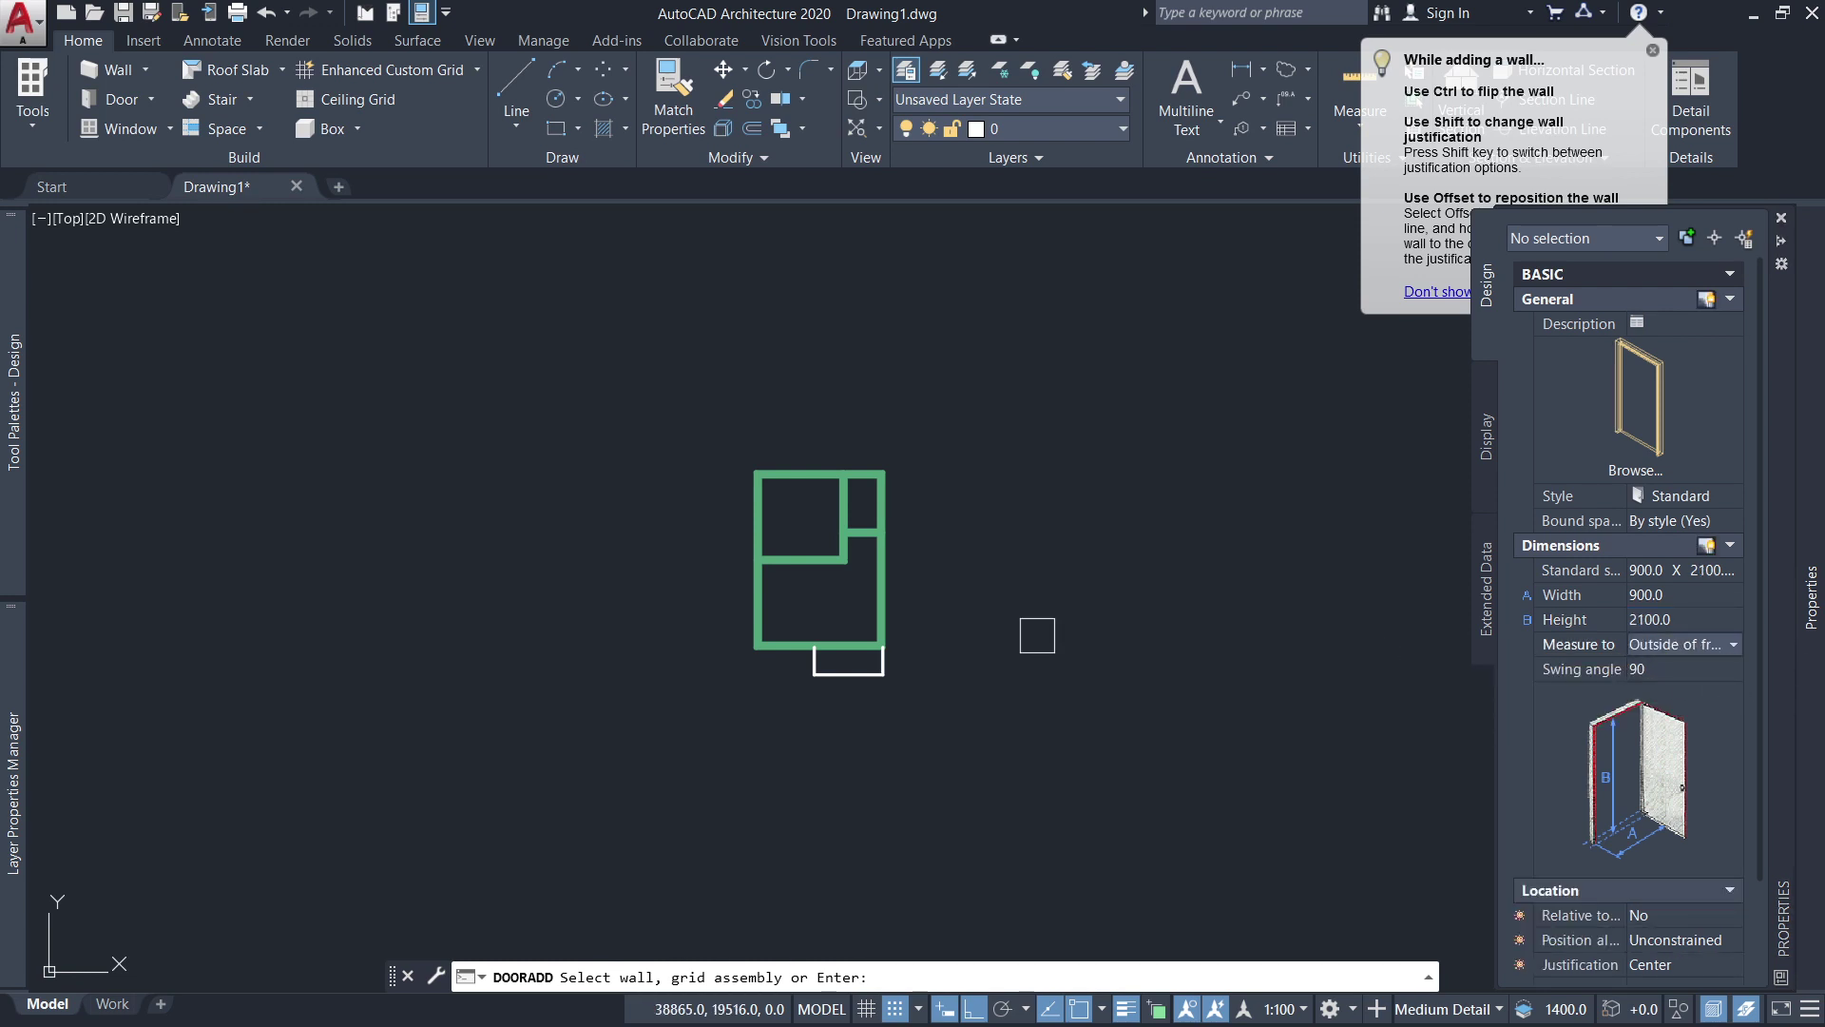
Place the 900 × 2100 door in the bottom wall and select it.
{"action": "scroll", "coordinate": [856, 642], "scroll_direction": "up", "scroll_amount": 3}
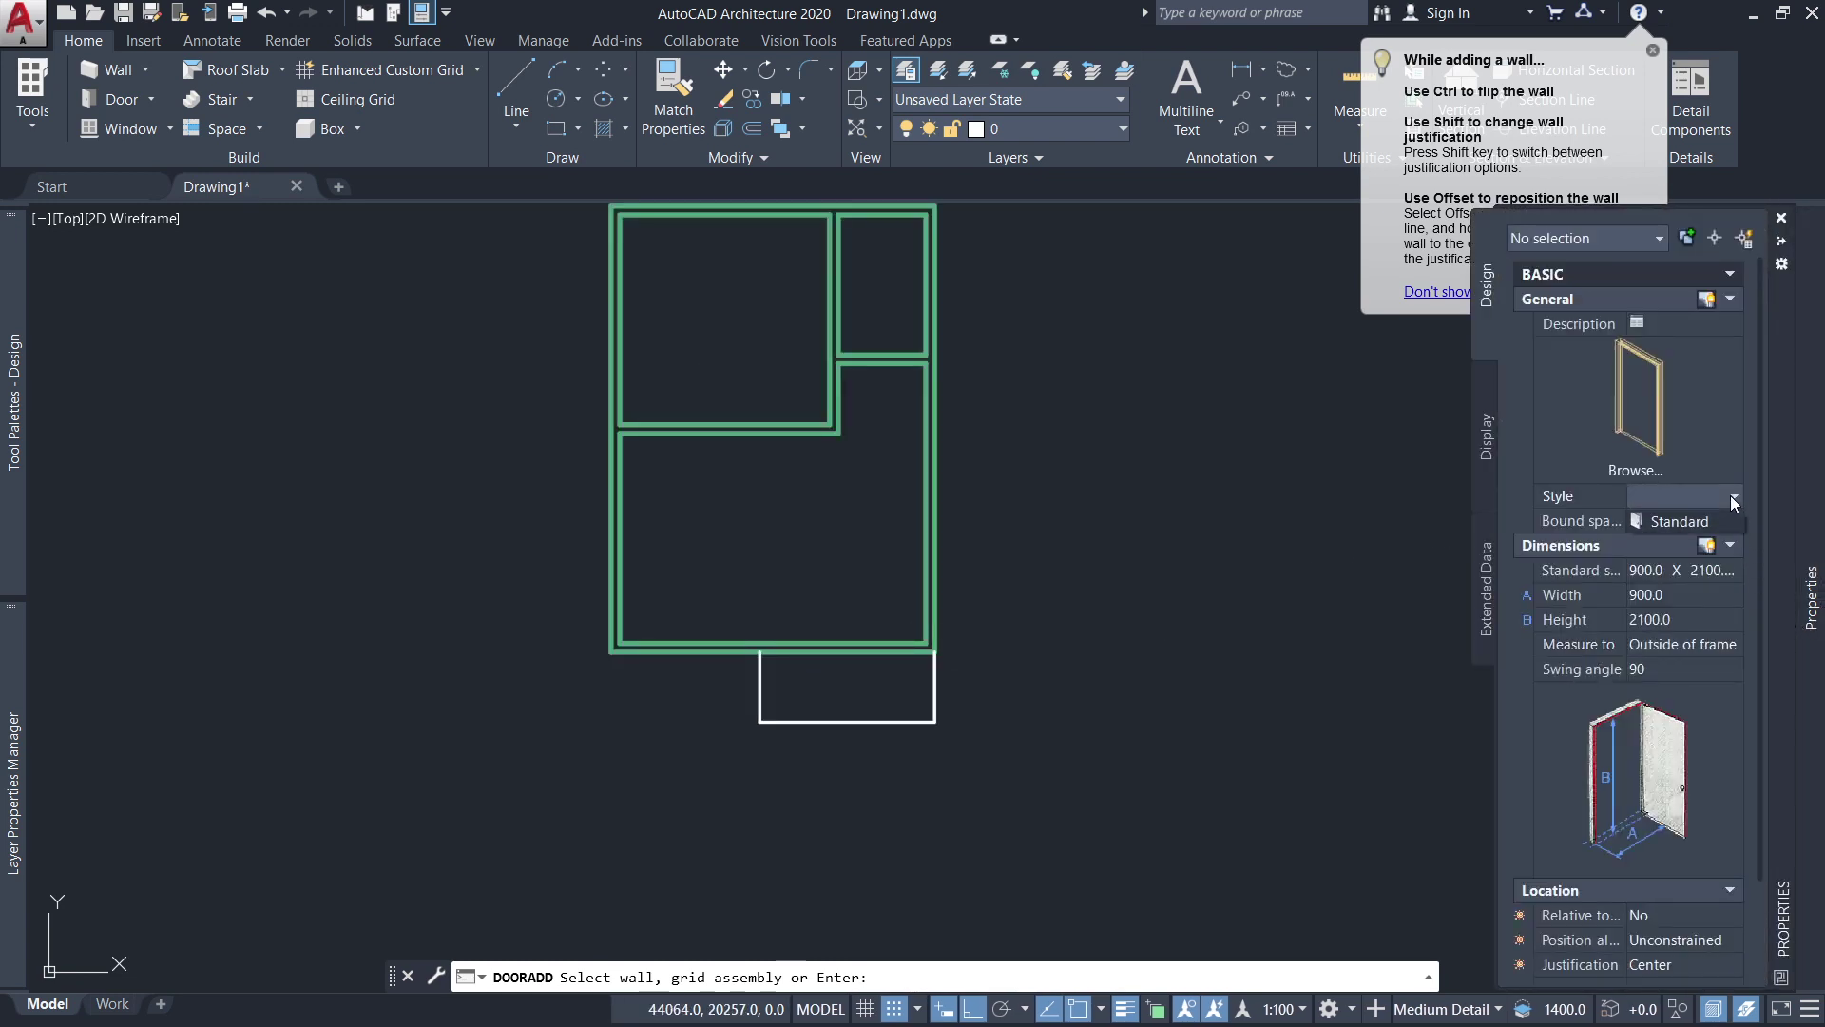
{"action": "scroll", "coordinate": [913, 655], "scroll_direction": "up", "scroll_amount": 5}
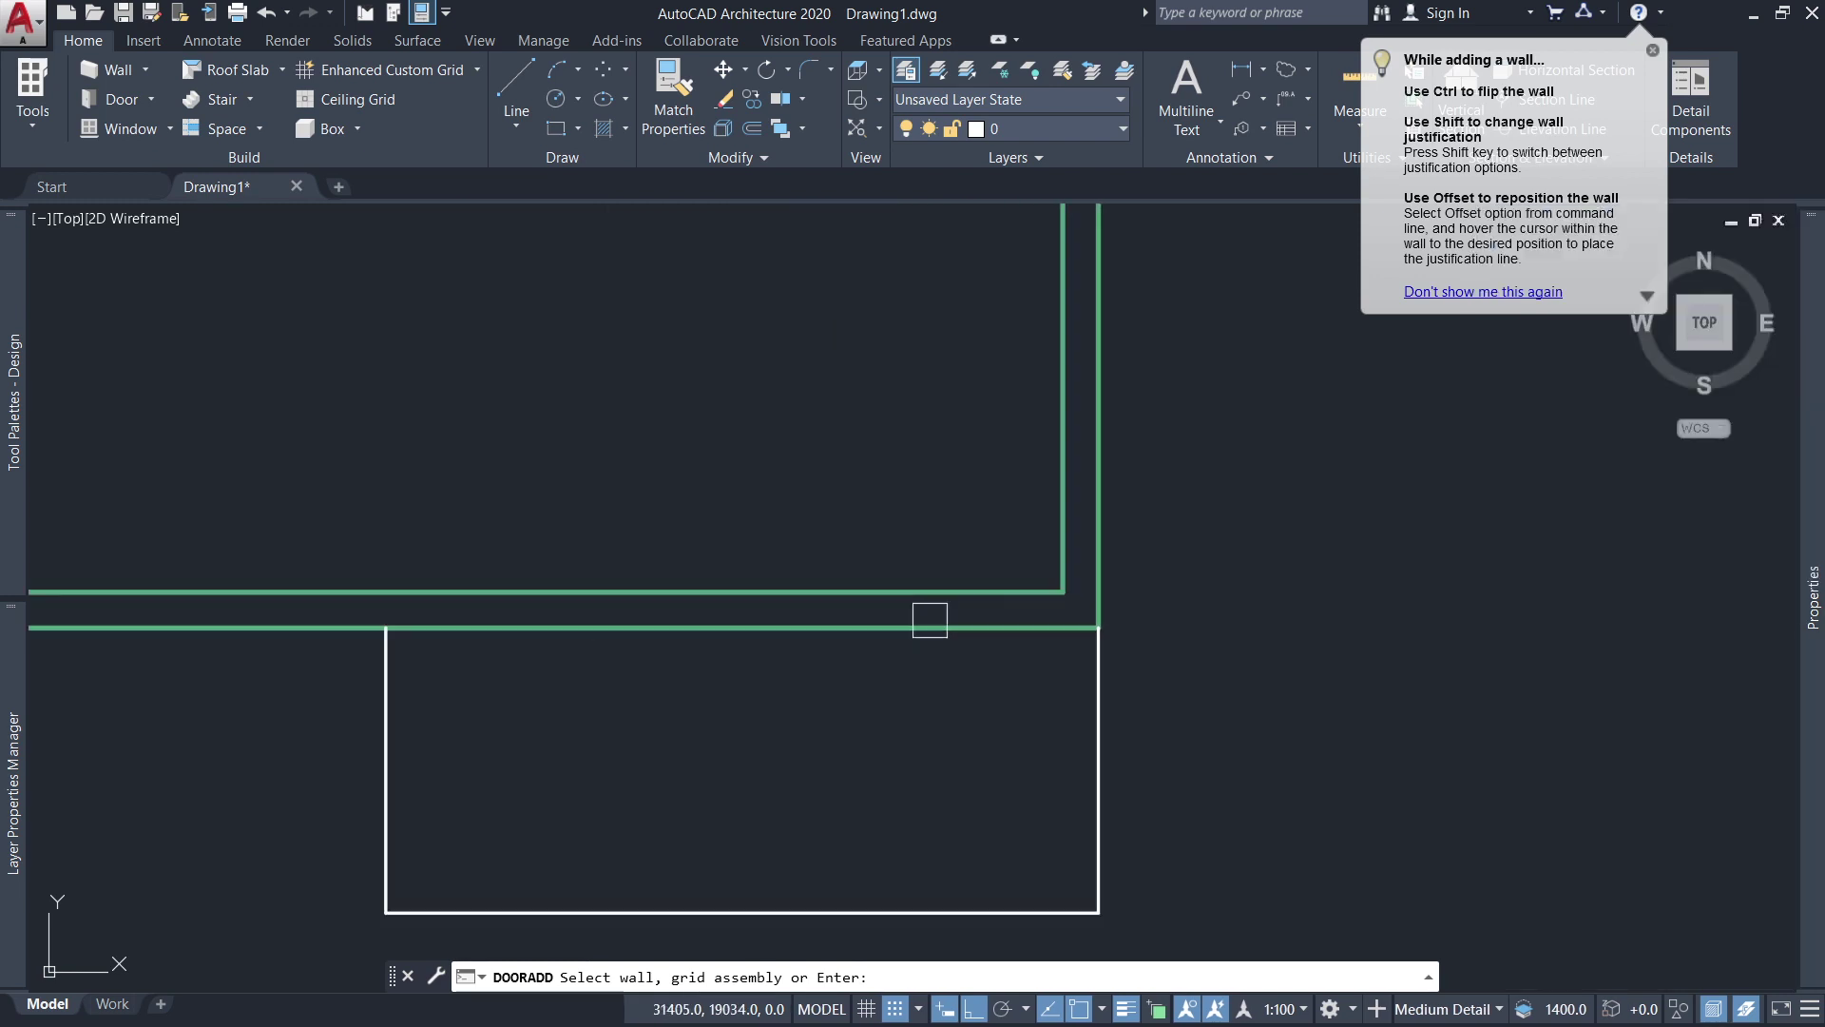
{"action": "left_click", "coordinate": [930, 595]}
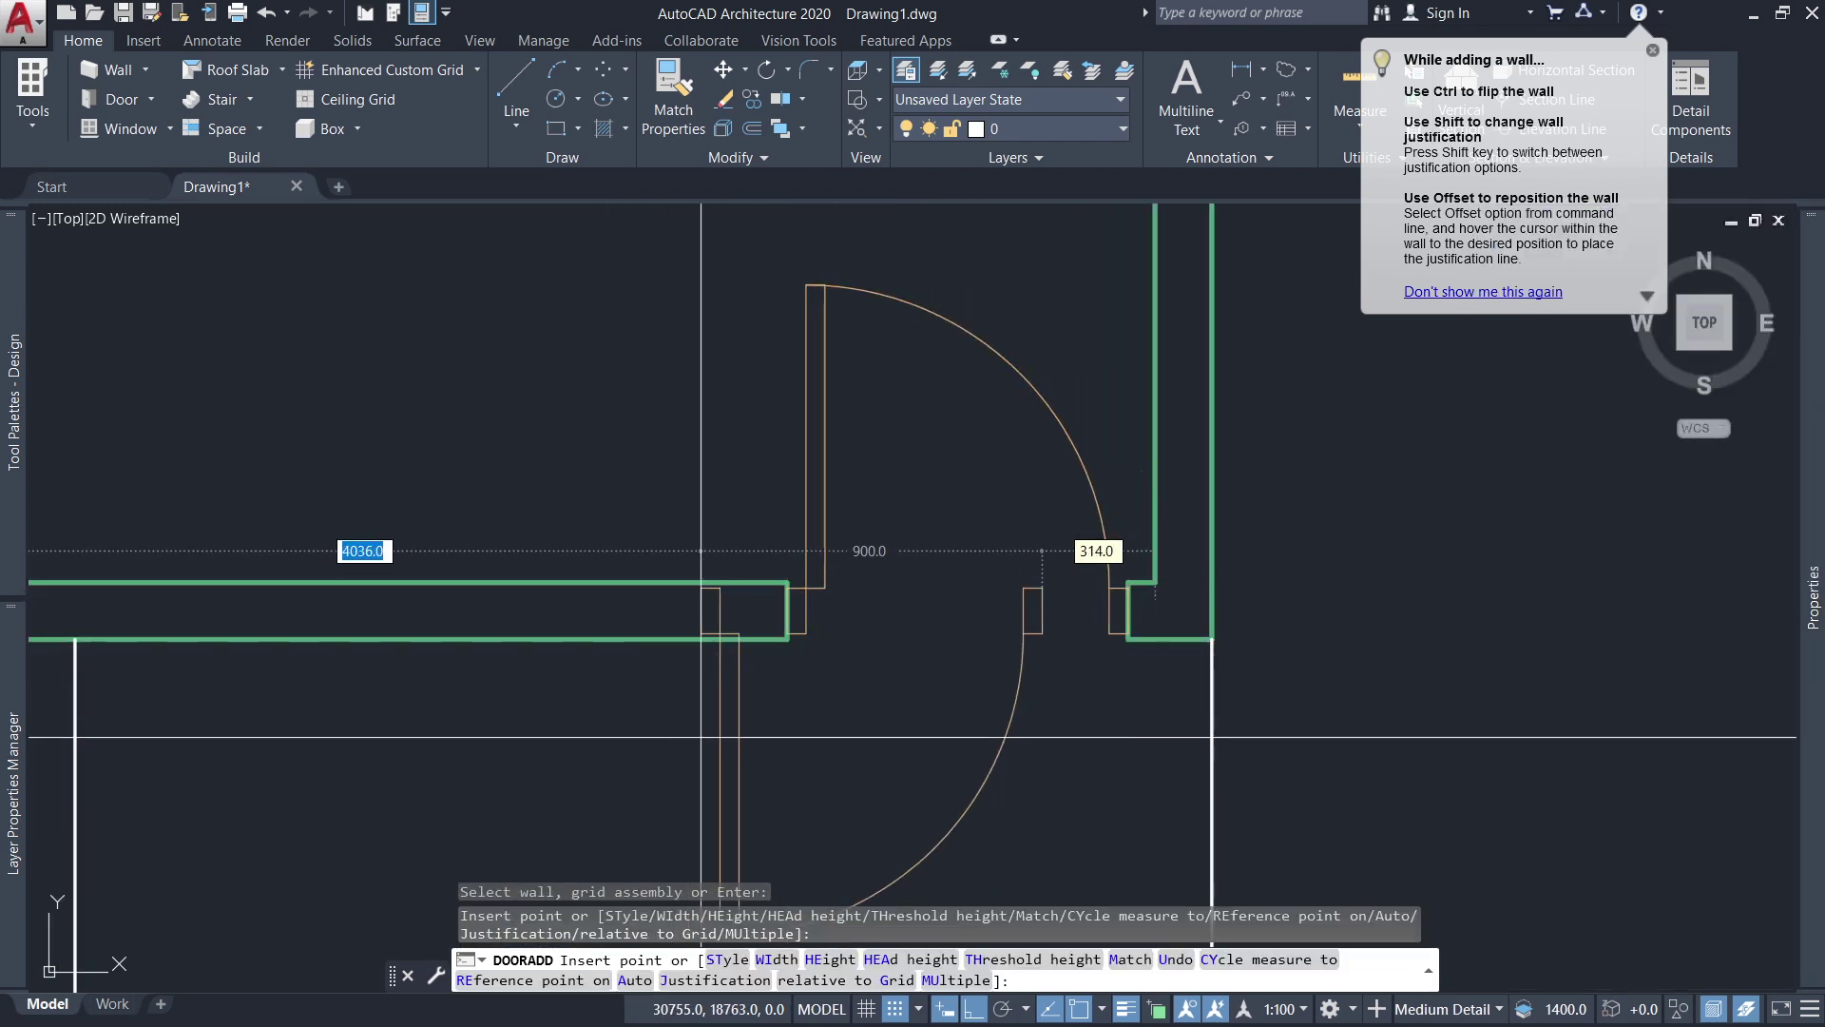
{"action": "key", "text": "Escape"}
{"action": "scroll", "coordinate": [810, 735], "scroll_direction": "down", "scroll_amount": 5}
{"action": "scroll", "coordinate": [818, 713], "scroll_direction": "up", "scroll_amount": 3}
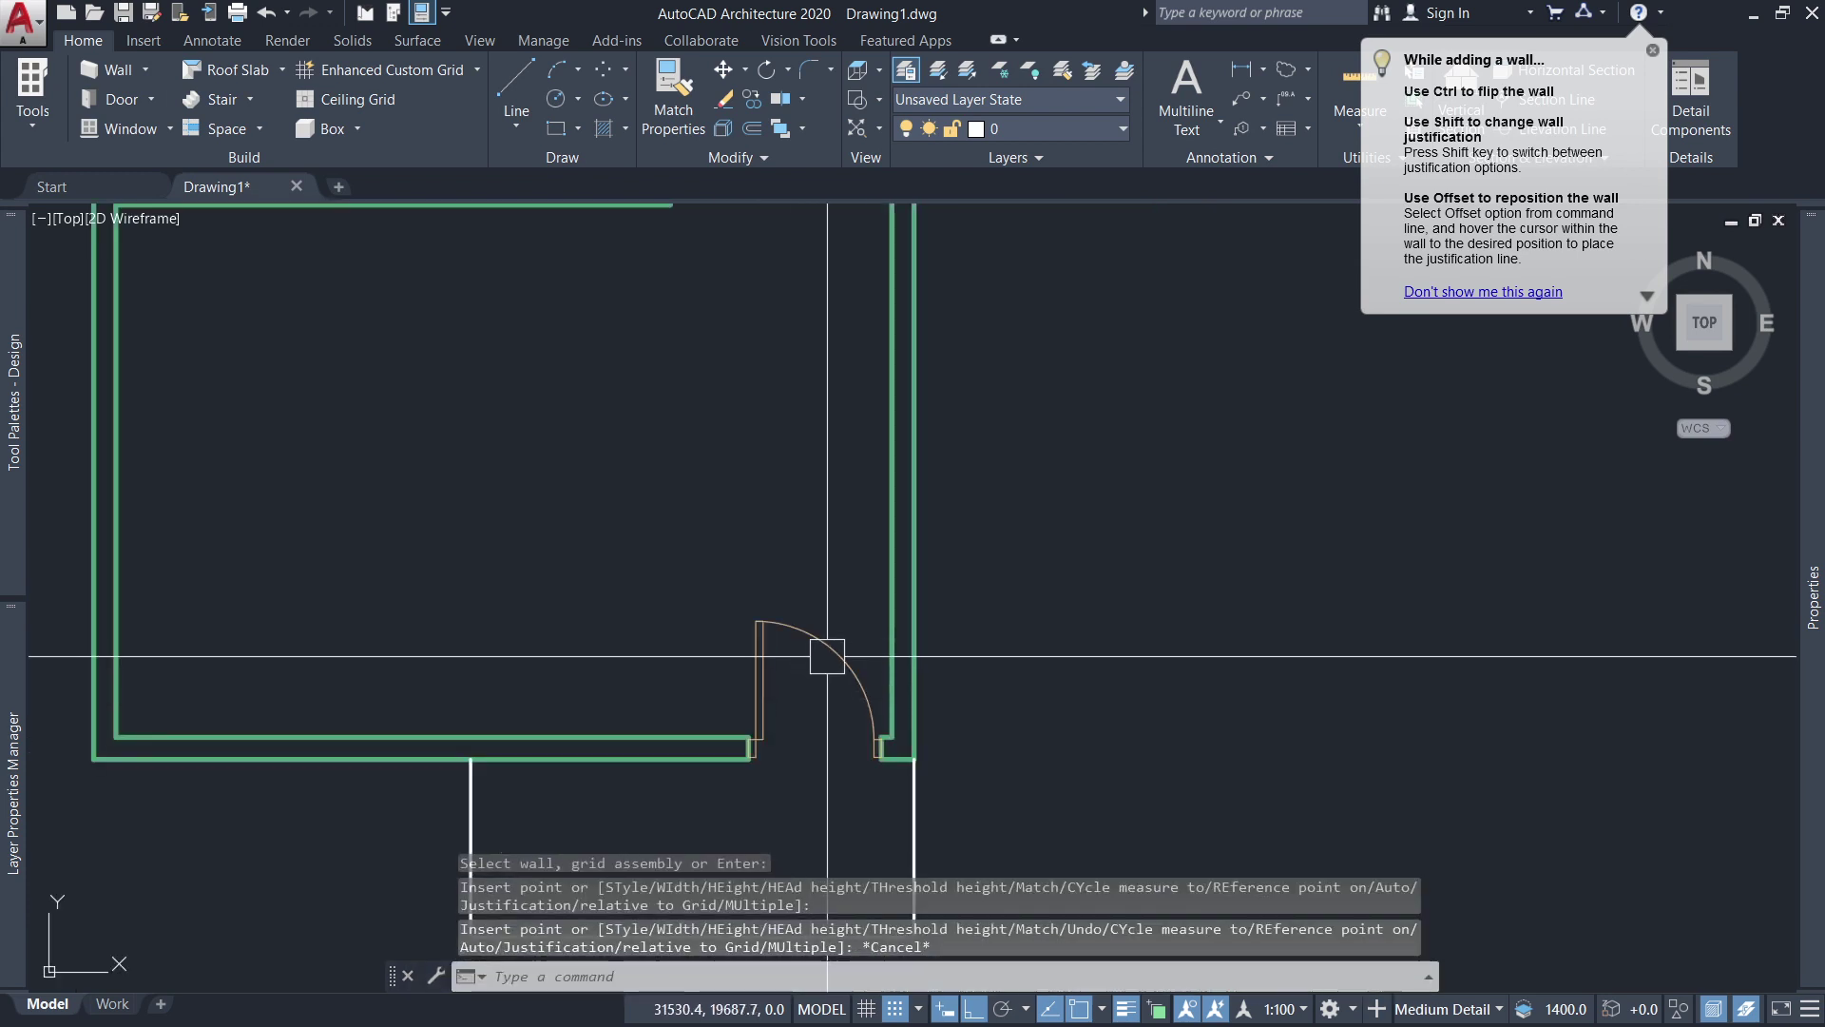
{"action": "left_click", "coordinate": [835, 664]}
{"action": "scroll", "coordinate": [838, 665], "scroll_direction": "down", "scroll_amount": 4}
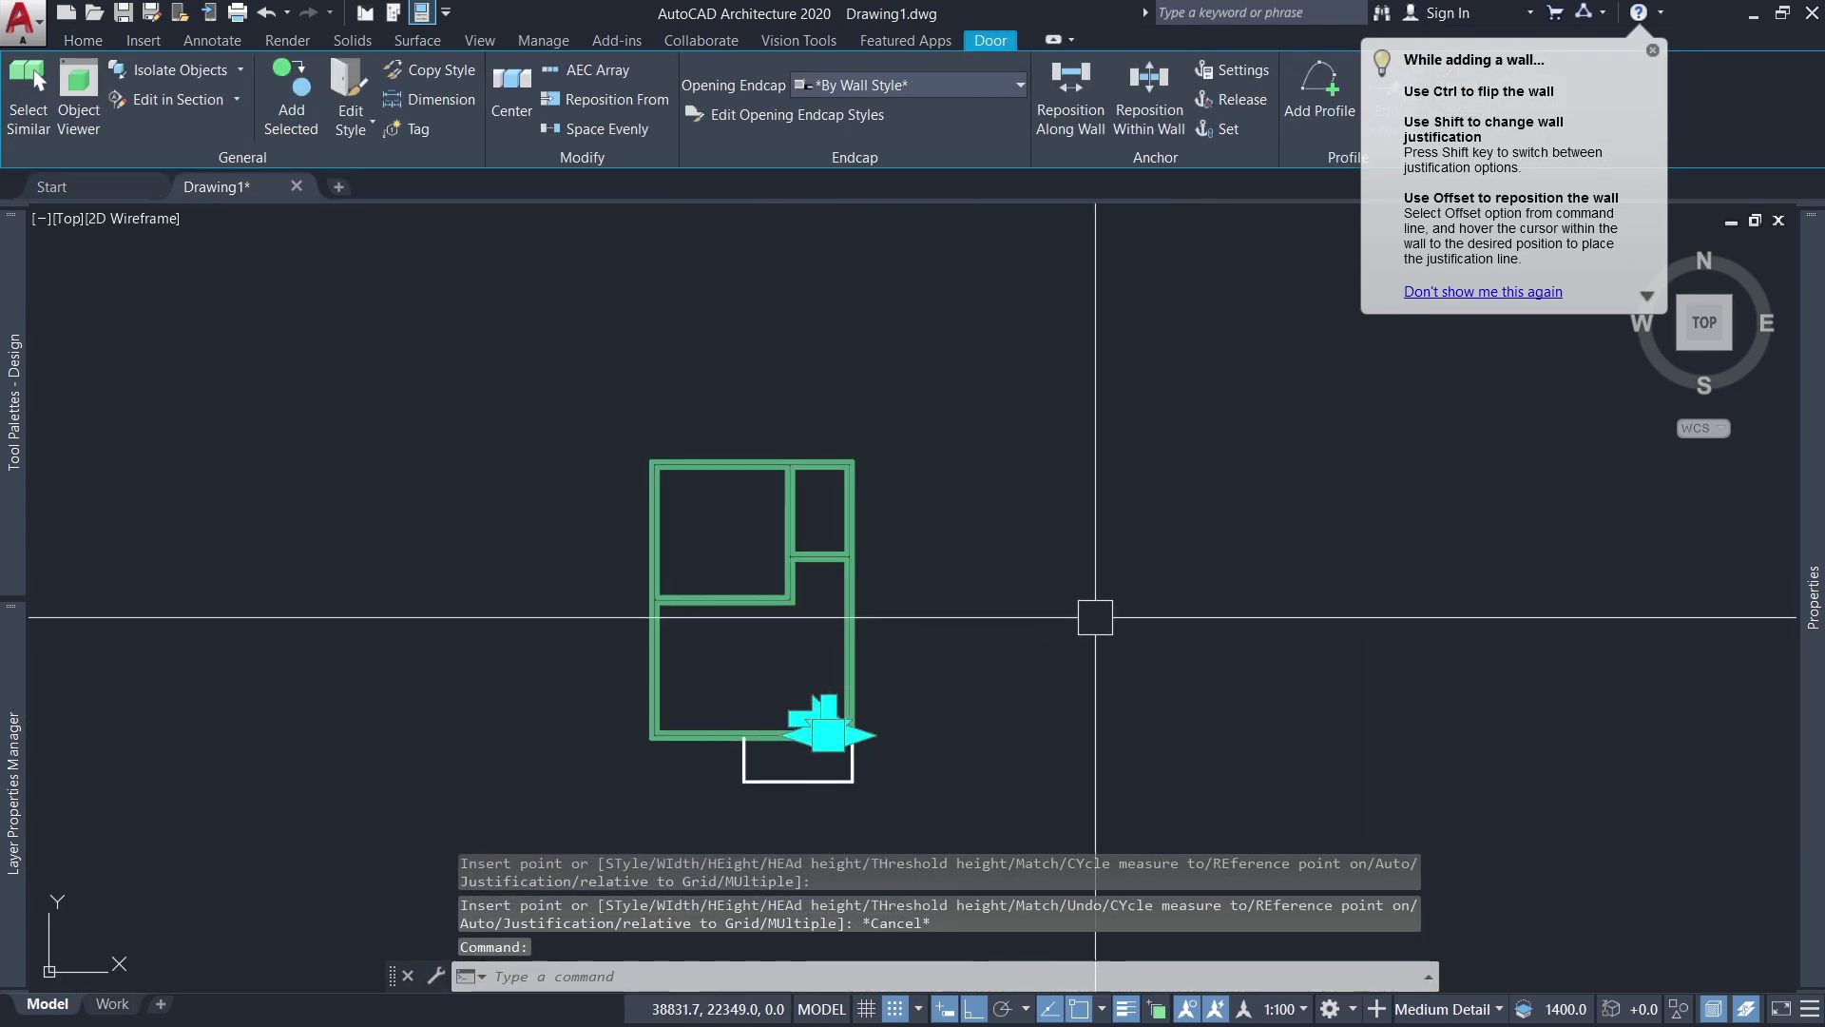
Copy the door onto the interior wall between the upper-left room and the large lower room.
{"action": "type", "text": "CO"}
{"action": "key", "text": "Escape"}
{"action": "scroll", "coordinate": [862, 747], "scroll_direction": "up", "scroll_amount": 5}
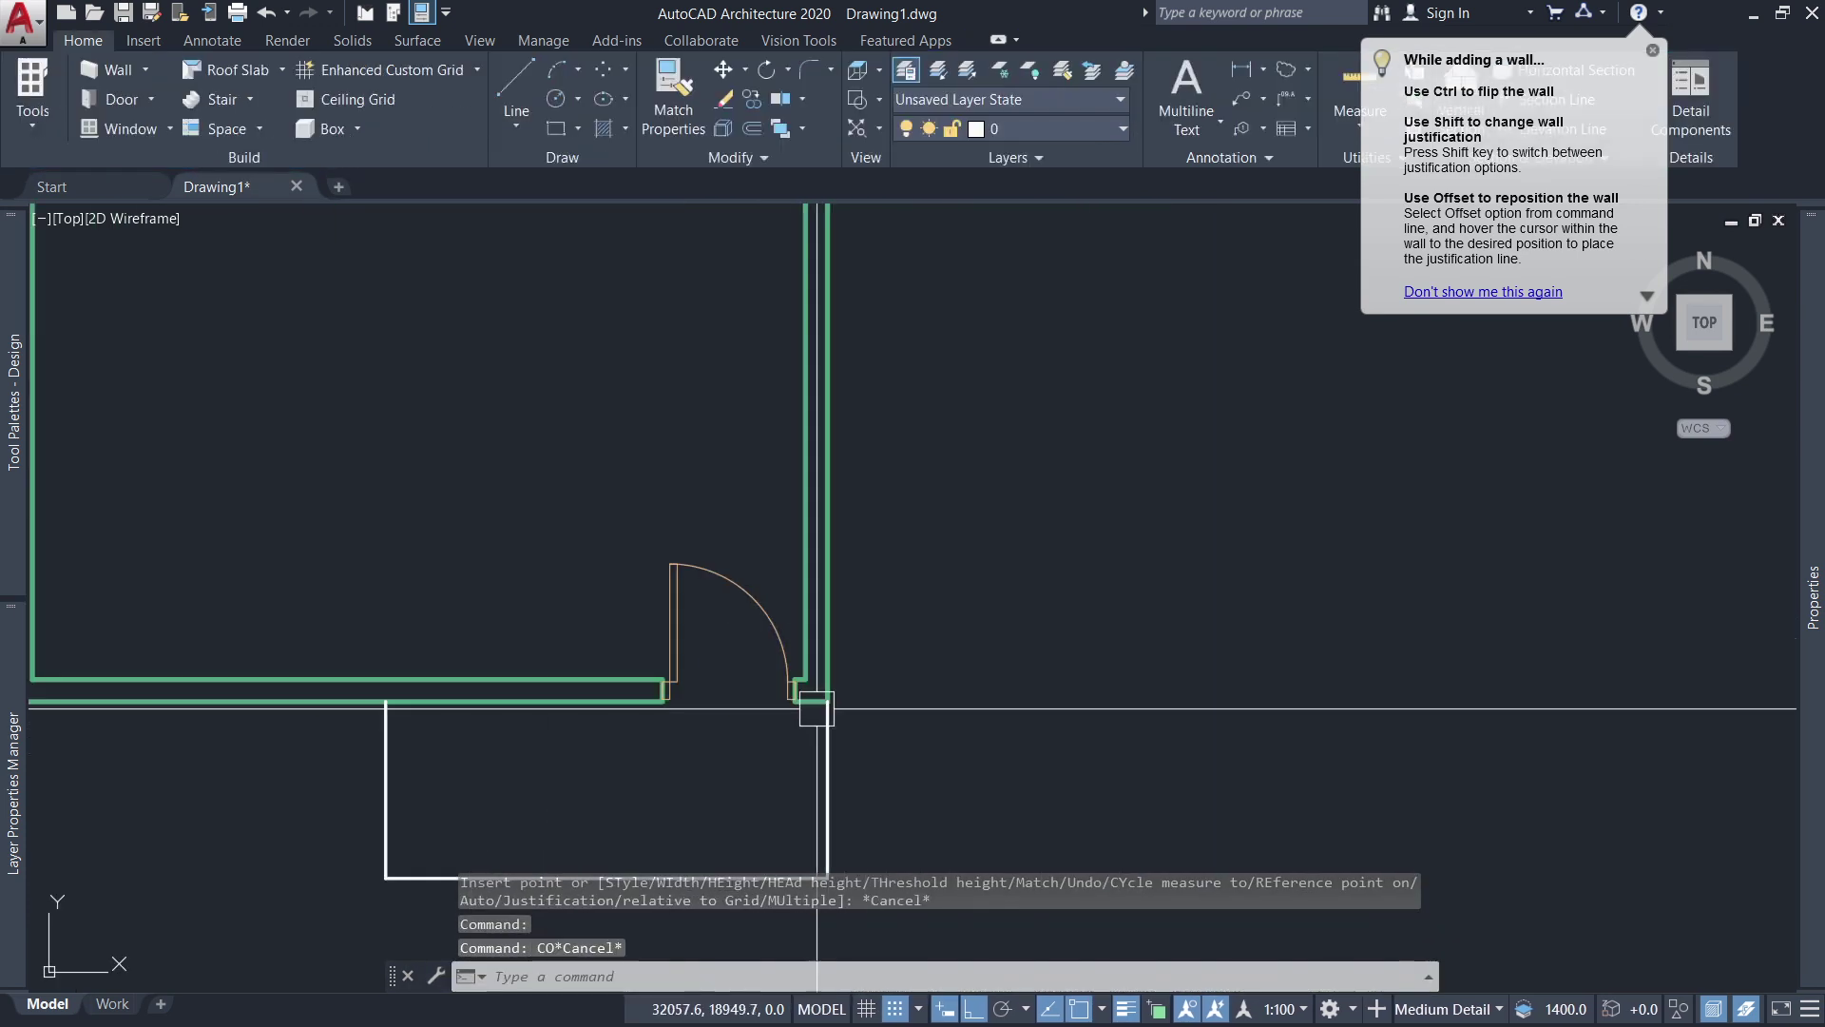
{"action": "left_click", "coordinate": [727, 677]}
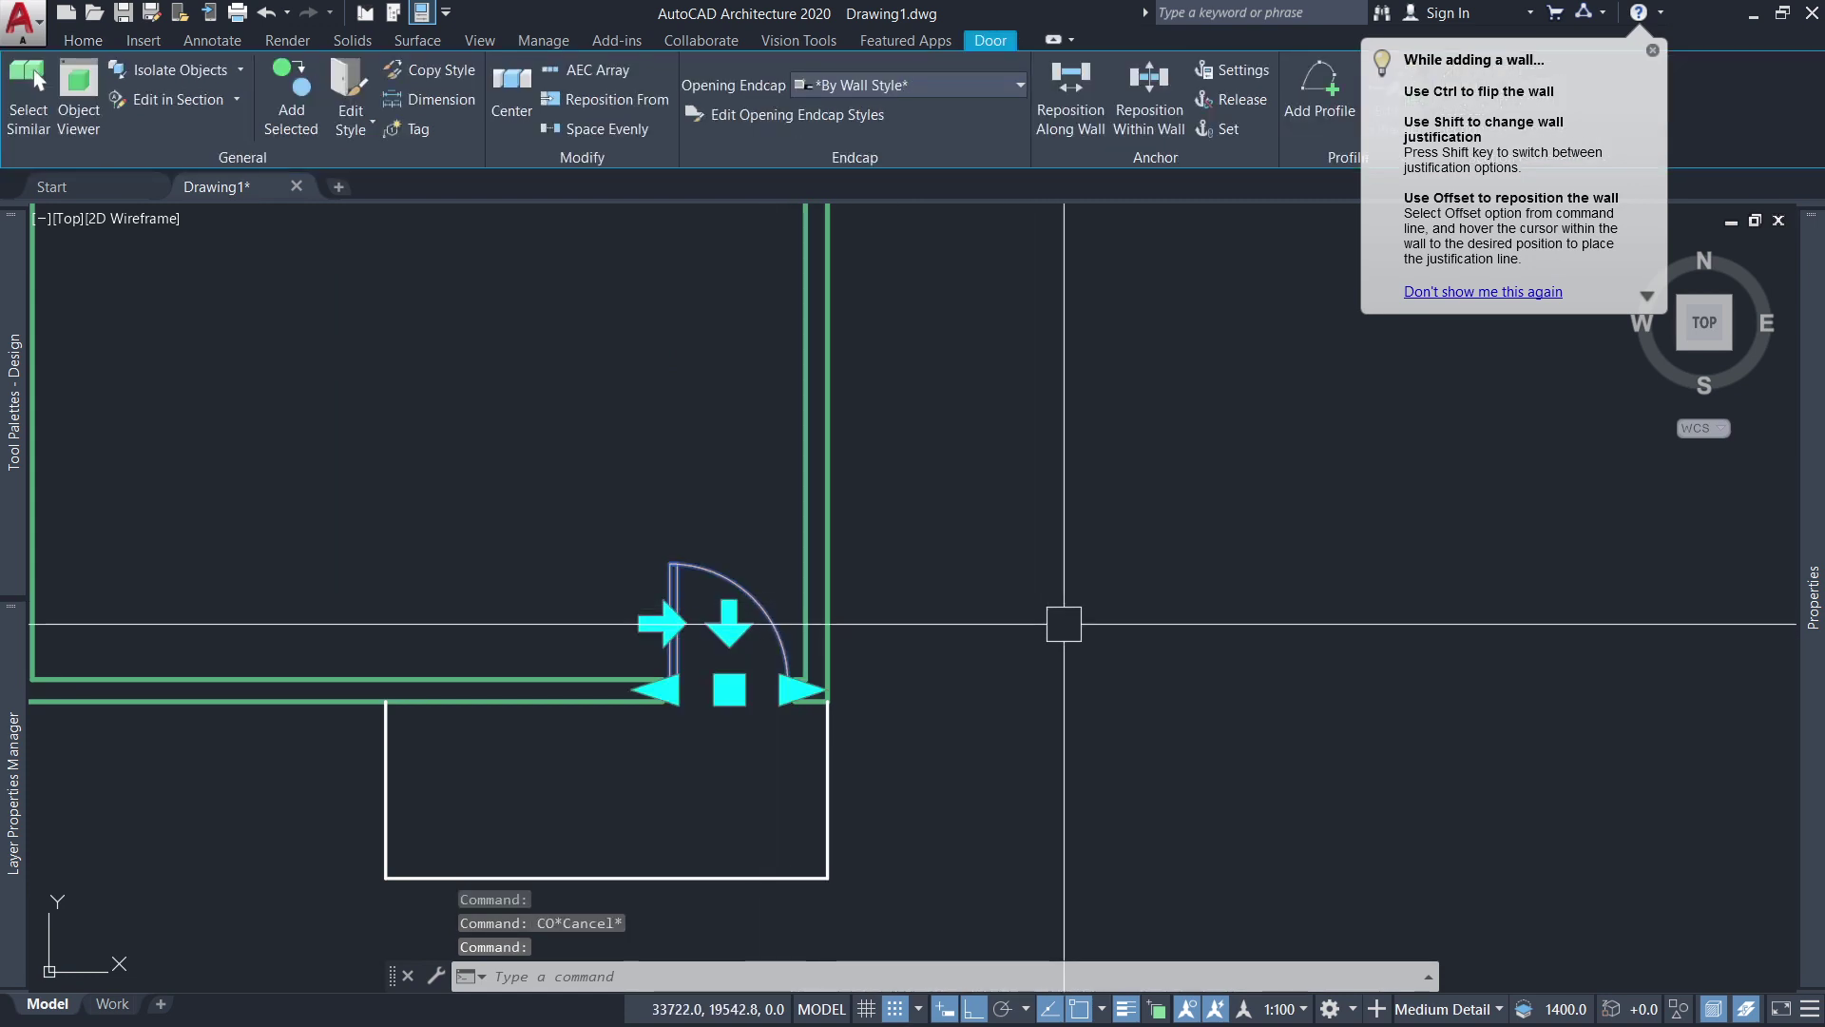
{"action": "type", "text": "CO"}
{"action": "key", "text": "Return"}
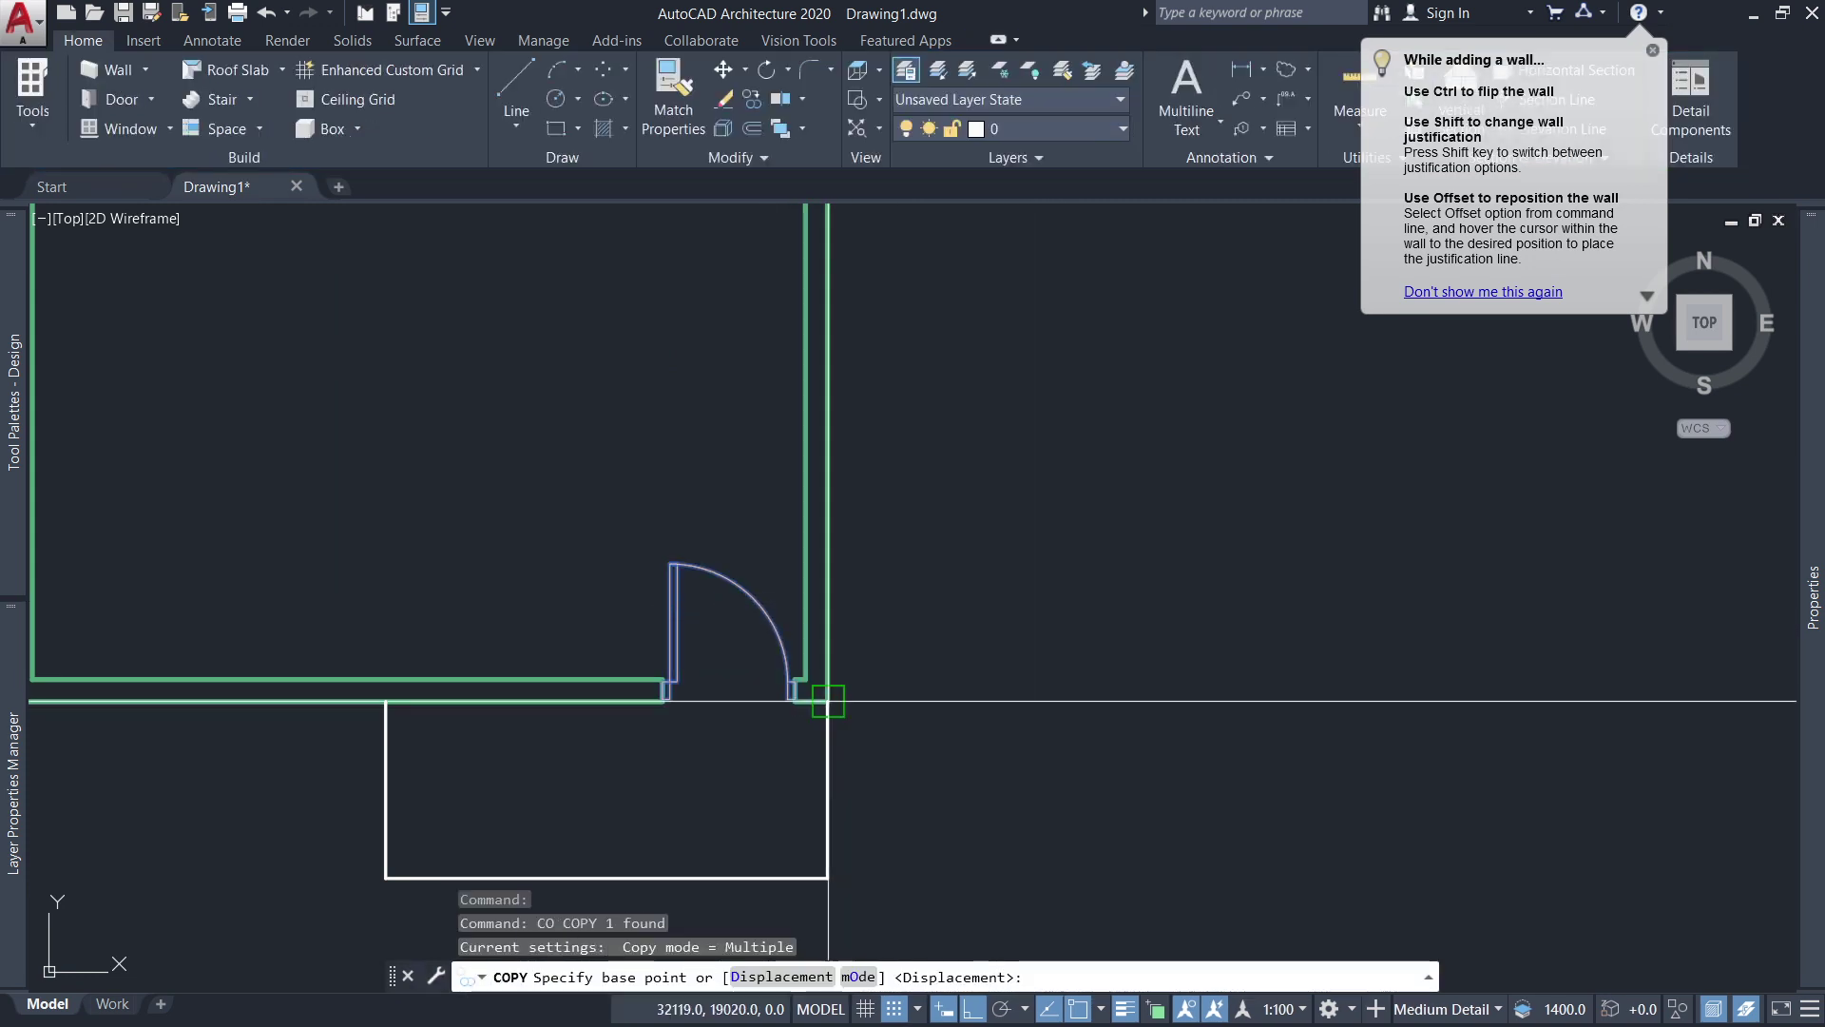
{"action": "scroll", "coordinate": [791, 686], "scroll_direction": "up", "scroll_amount": 4}
{"action": "left_click", "coordinate": [817, 661]}
{"action": "scroll", "coordinate": [818, 665], "scroll_direction": "down", "scroll_amount": 2}
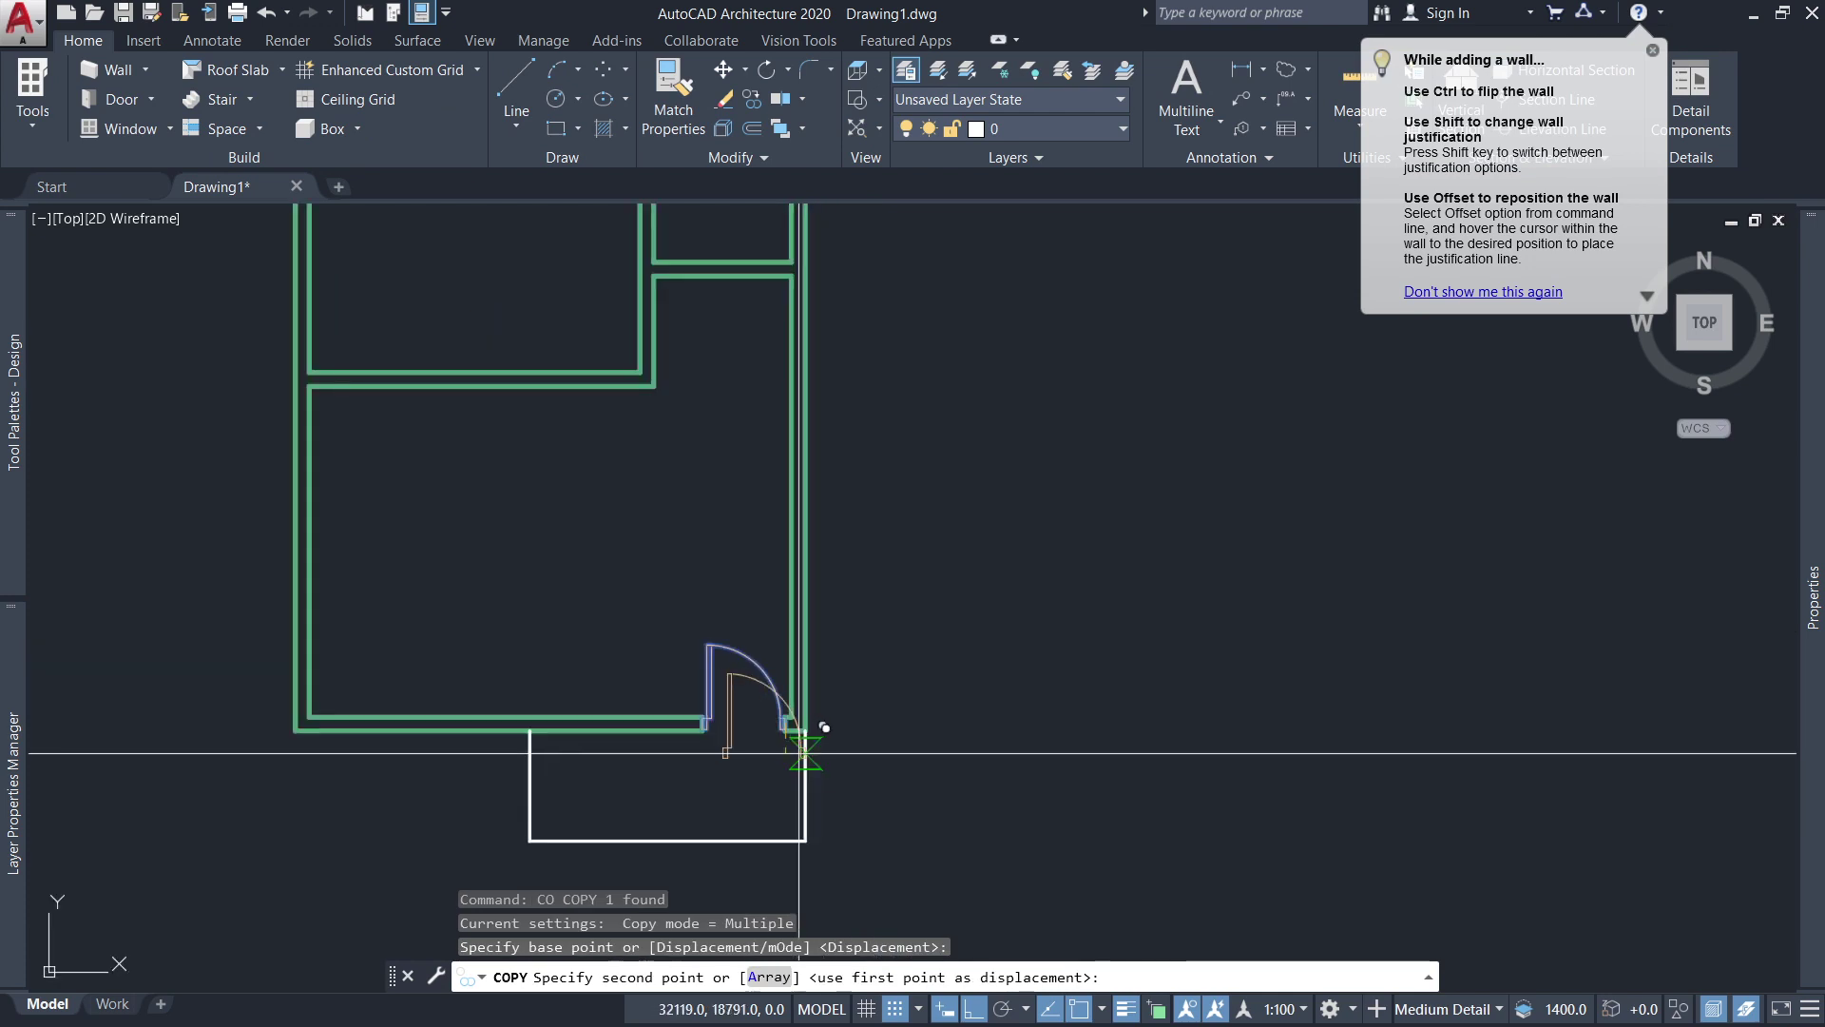
{"action": "scroll", "coordinate": [818, 665], "scroll_direction": "down", "scroll_amount": 2}
{"action": "scroll", "coordinate": [855, 656], "scroll_direction": "up", "scroll_amount": 4}
{"action": "scroll", "coordinate": [851, 670], "scroll_direction": "up", "scroll_amount": 2}
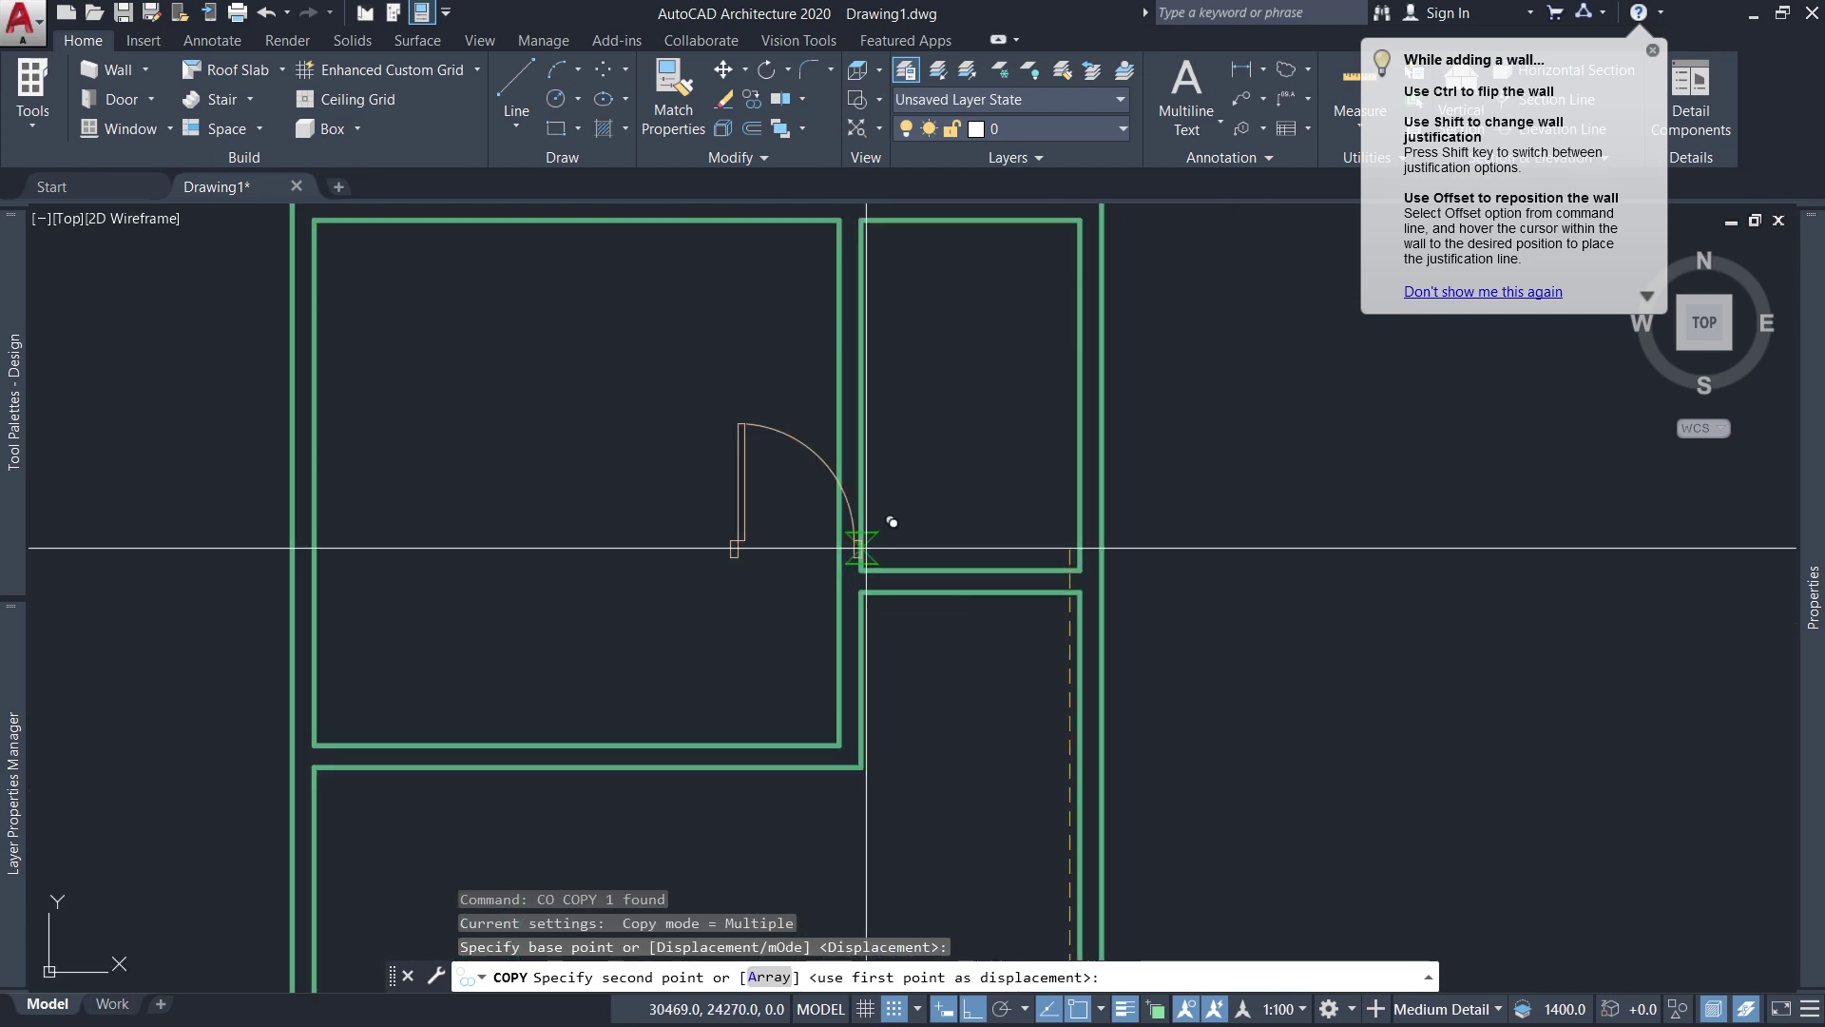
{"action": "left_click", "coordinate": [903, 651]}
{"action": "scroll", "coordinate": [856, 734], "scroll_direction": "up", "scroll_amount": 2}
{"action": "key", "text": "Escape"}
Slide the copied door along the interior wall to its final position with its grip.
{"action": "left_click", "coordinate": [806, 722]}
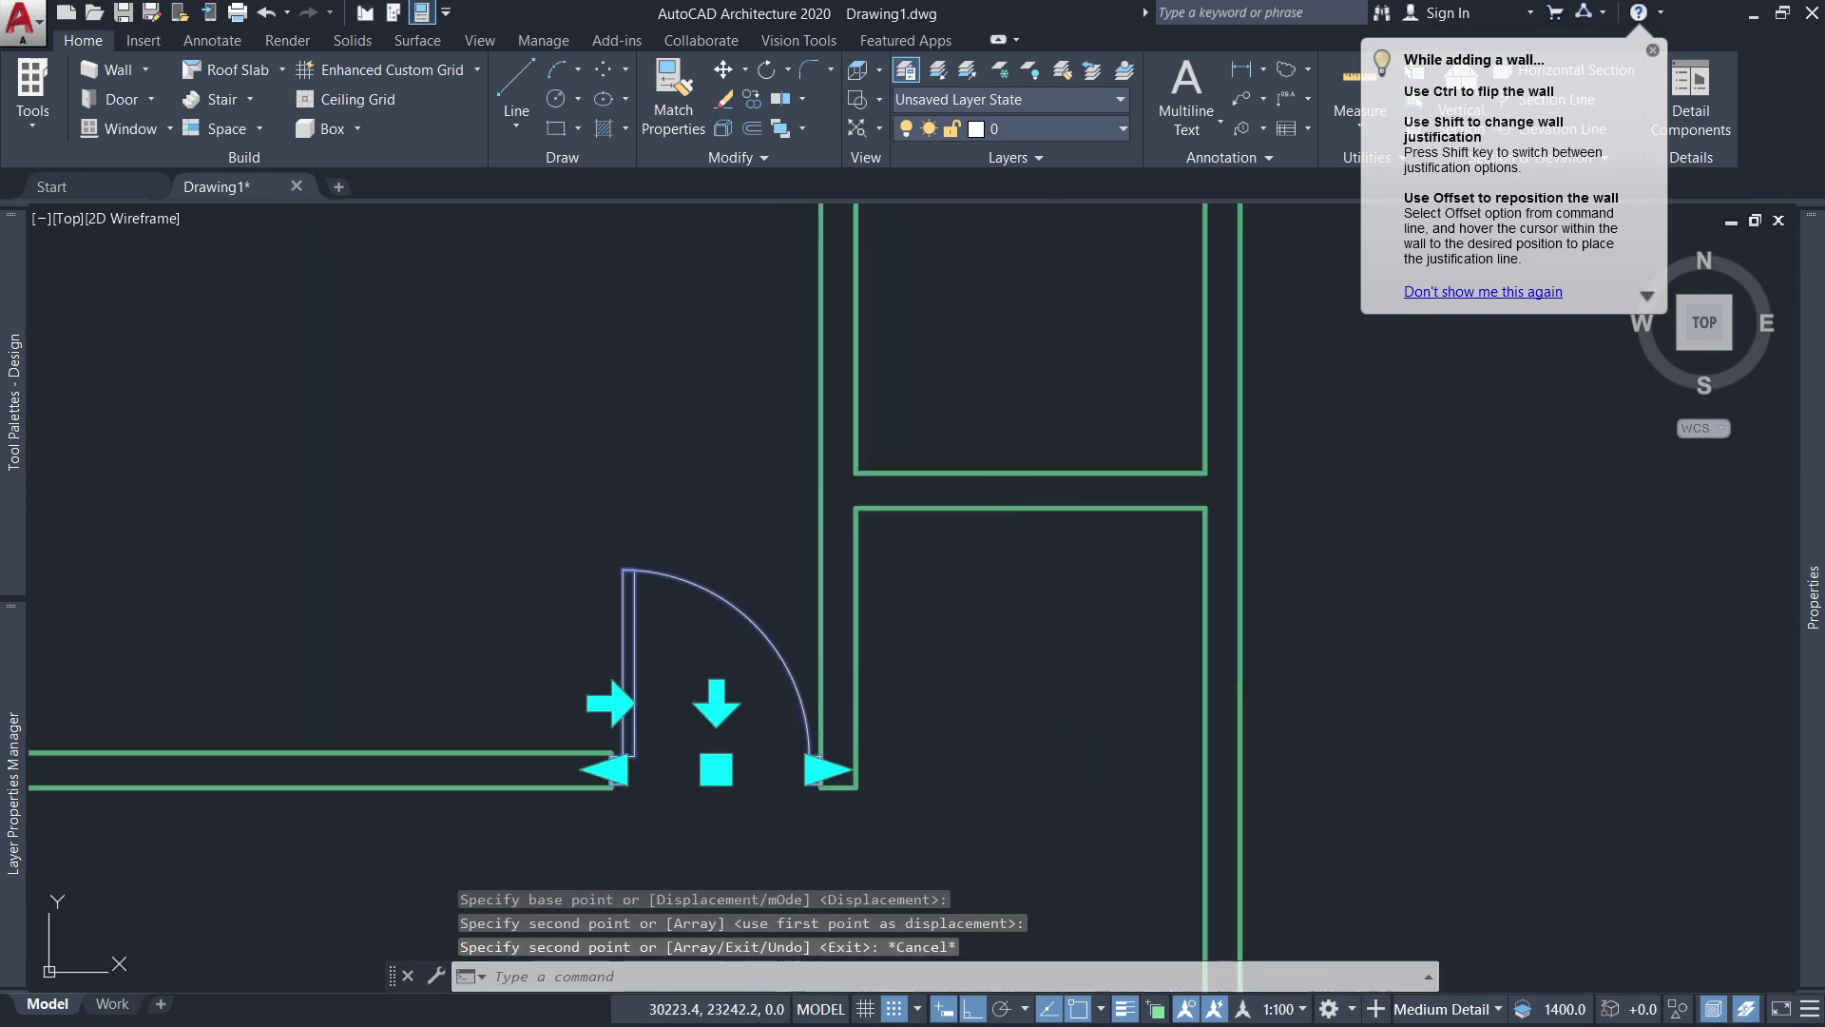
{"action": "left_click", "coordinate": [824, 768]}
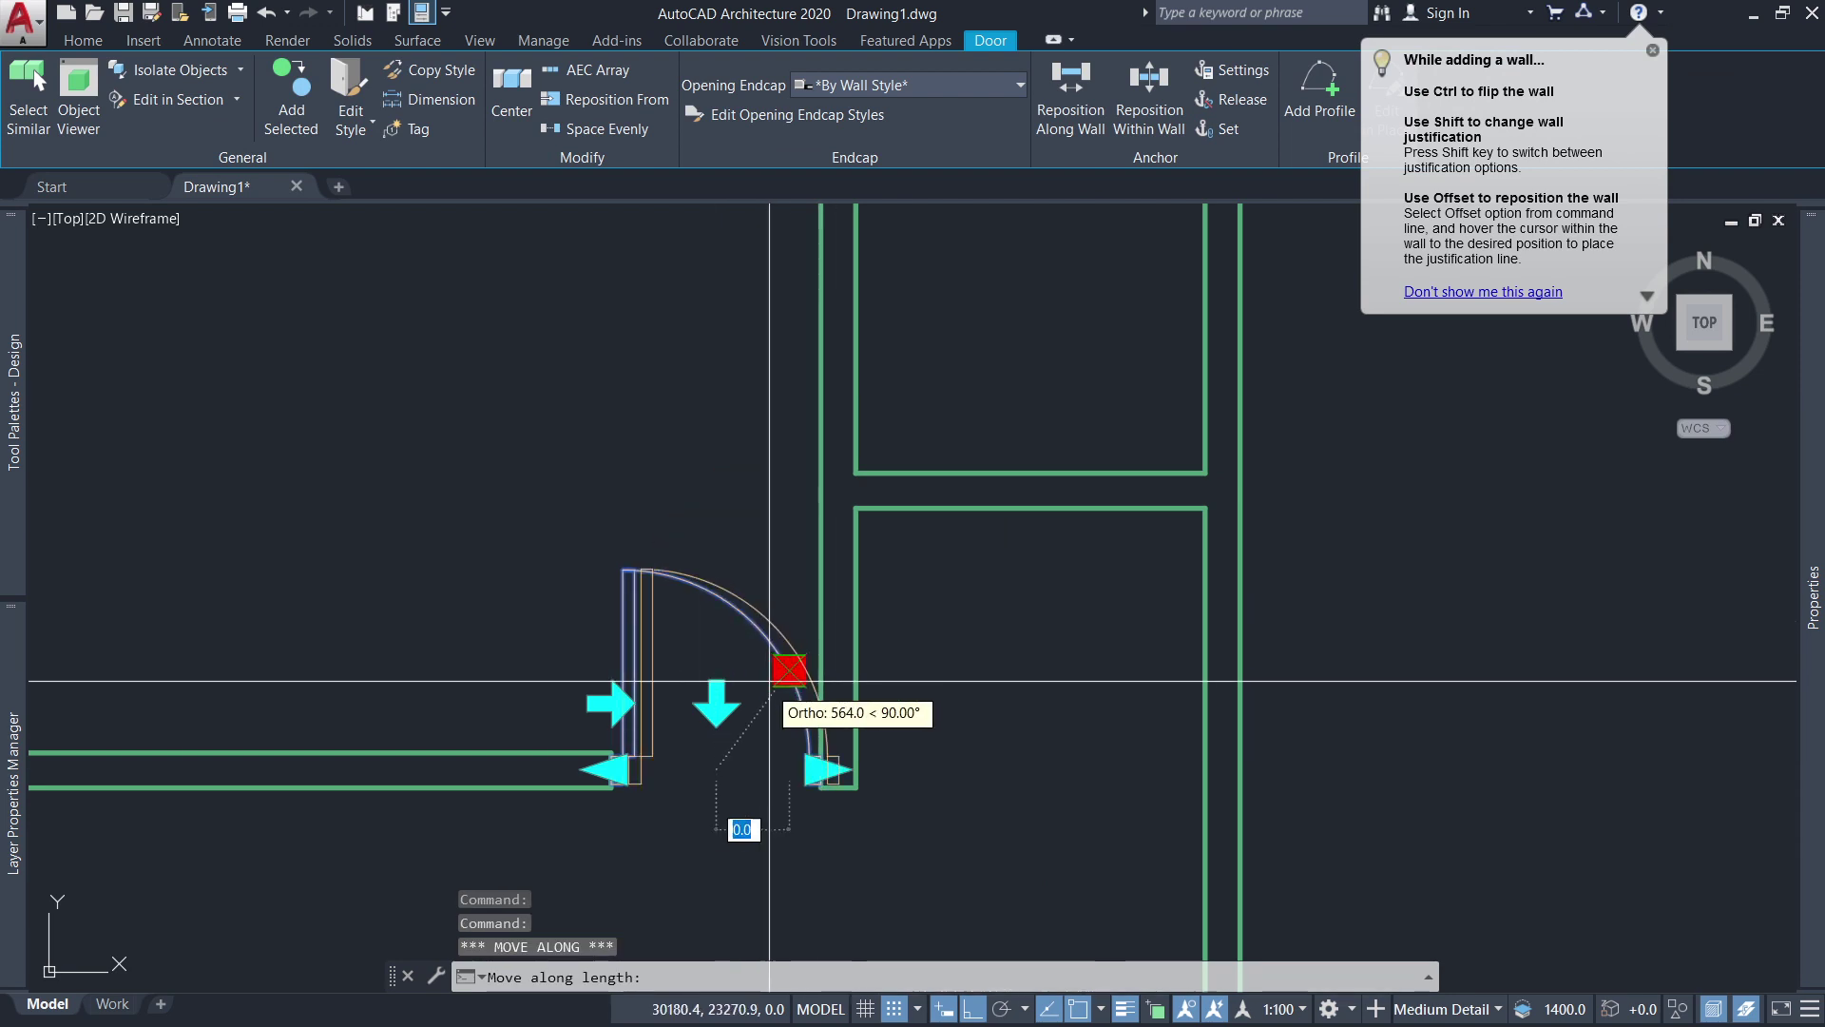
{"action": "key", "text": "Escape"}
{"action": "scroll", "coordinate": [627, 770], "scroll_direction": "up", "scroll_amount": 2}
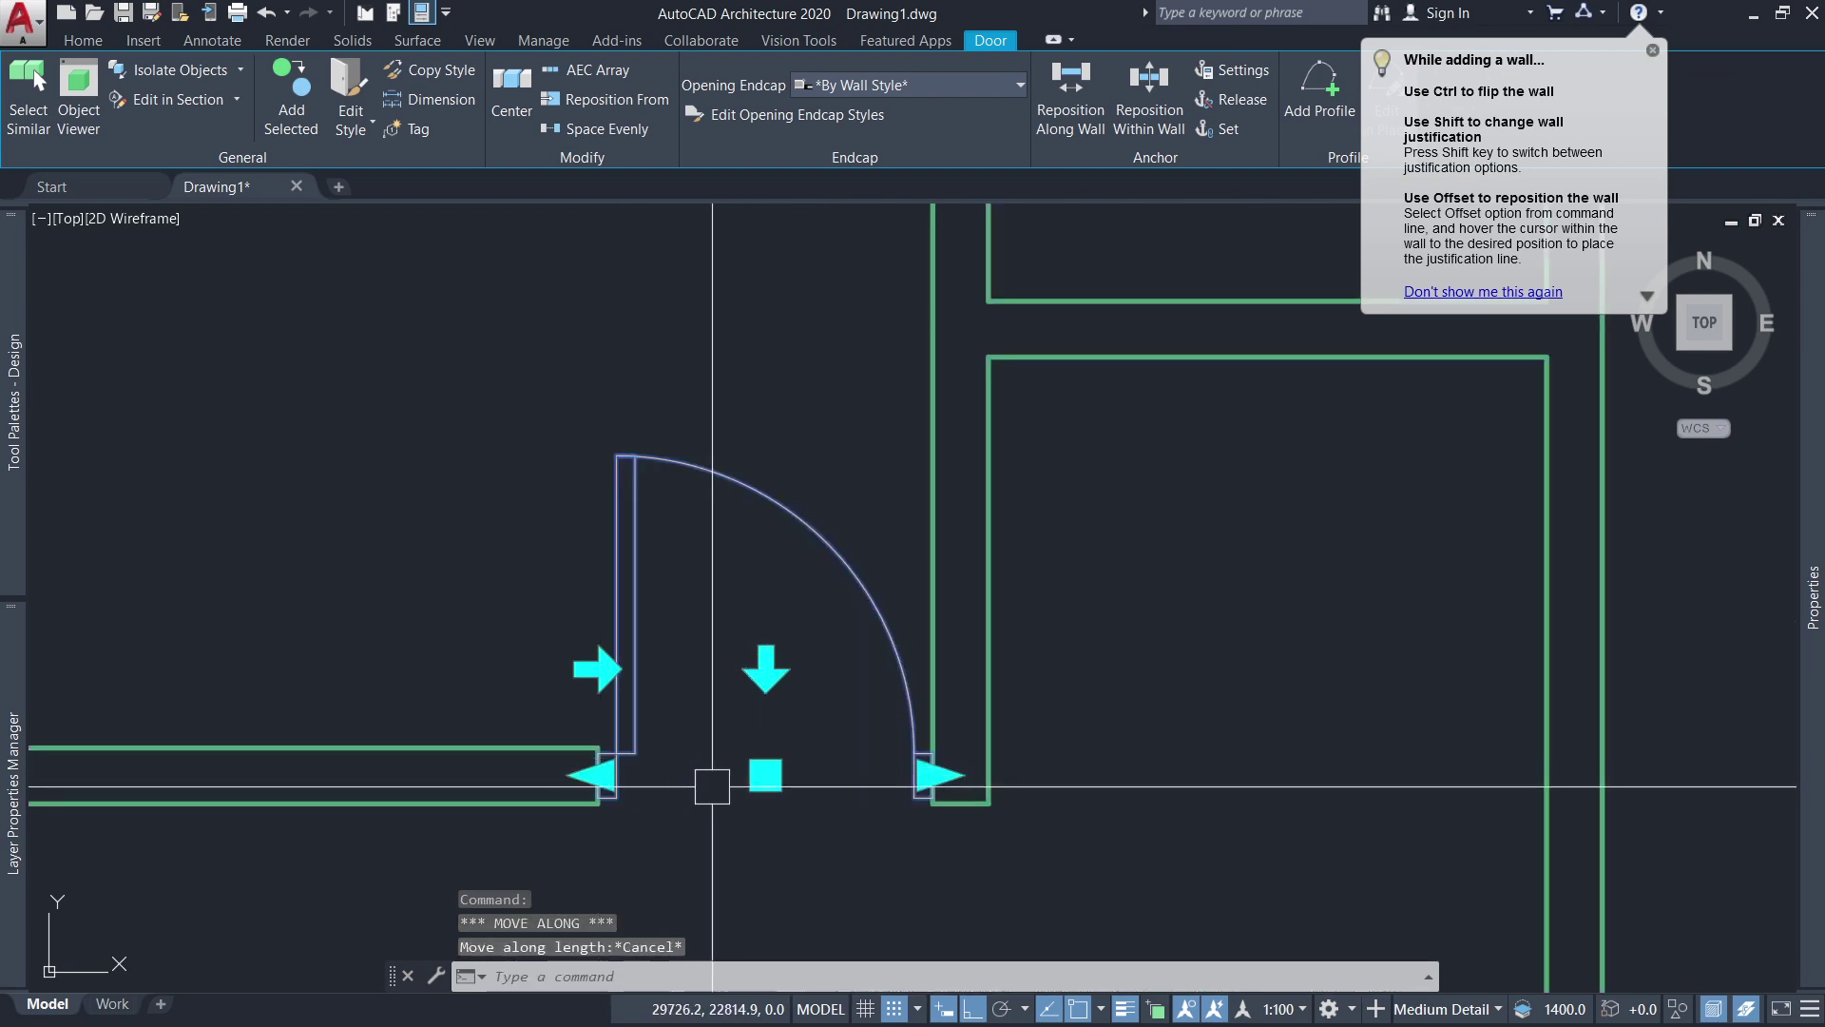
{"action": "left_click", "coordinate": [765, 774]}
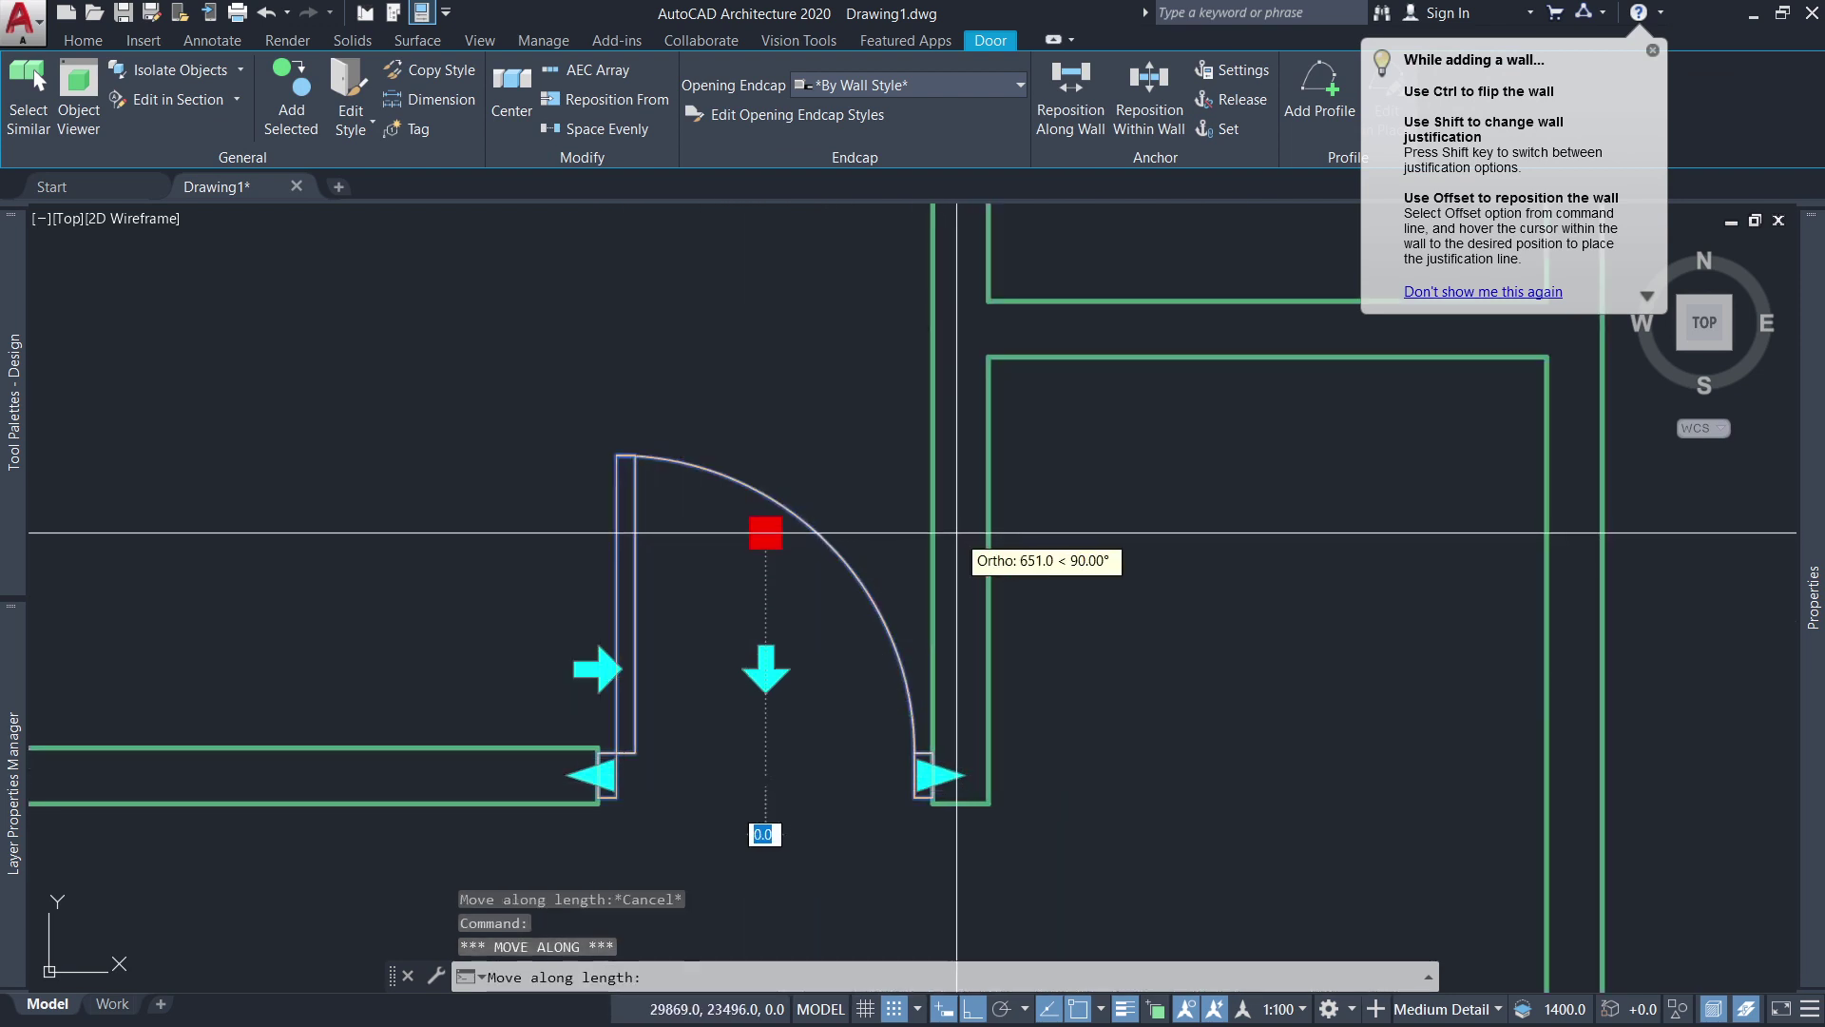
{"action": "left_click", "coordinate": [765, 775]}
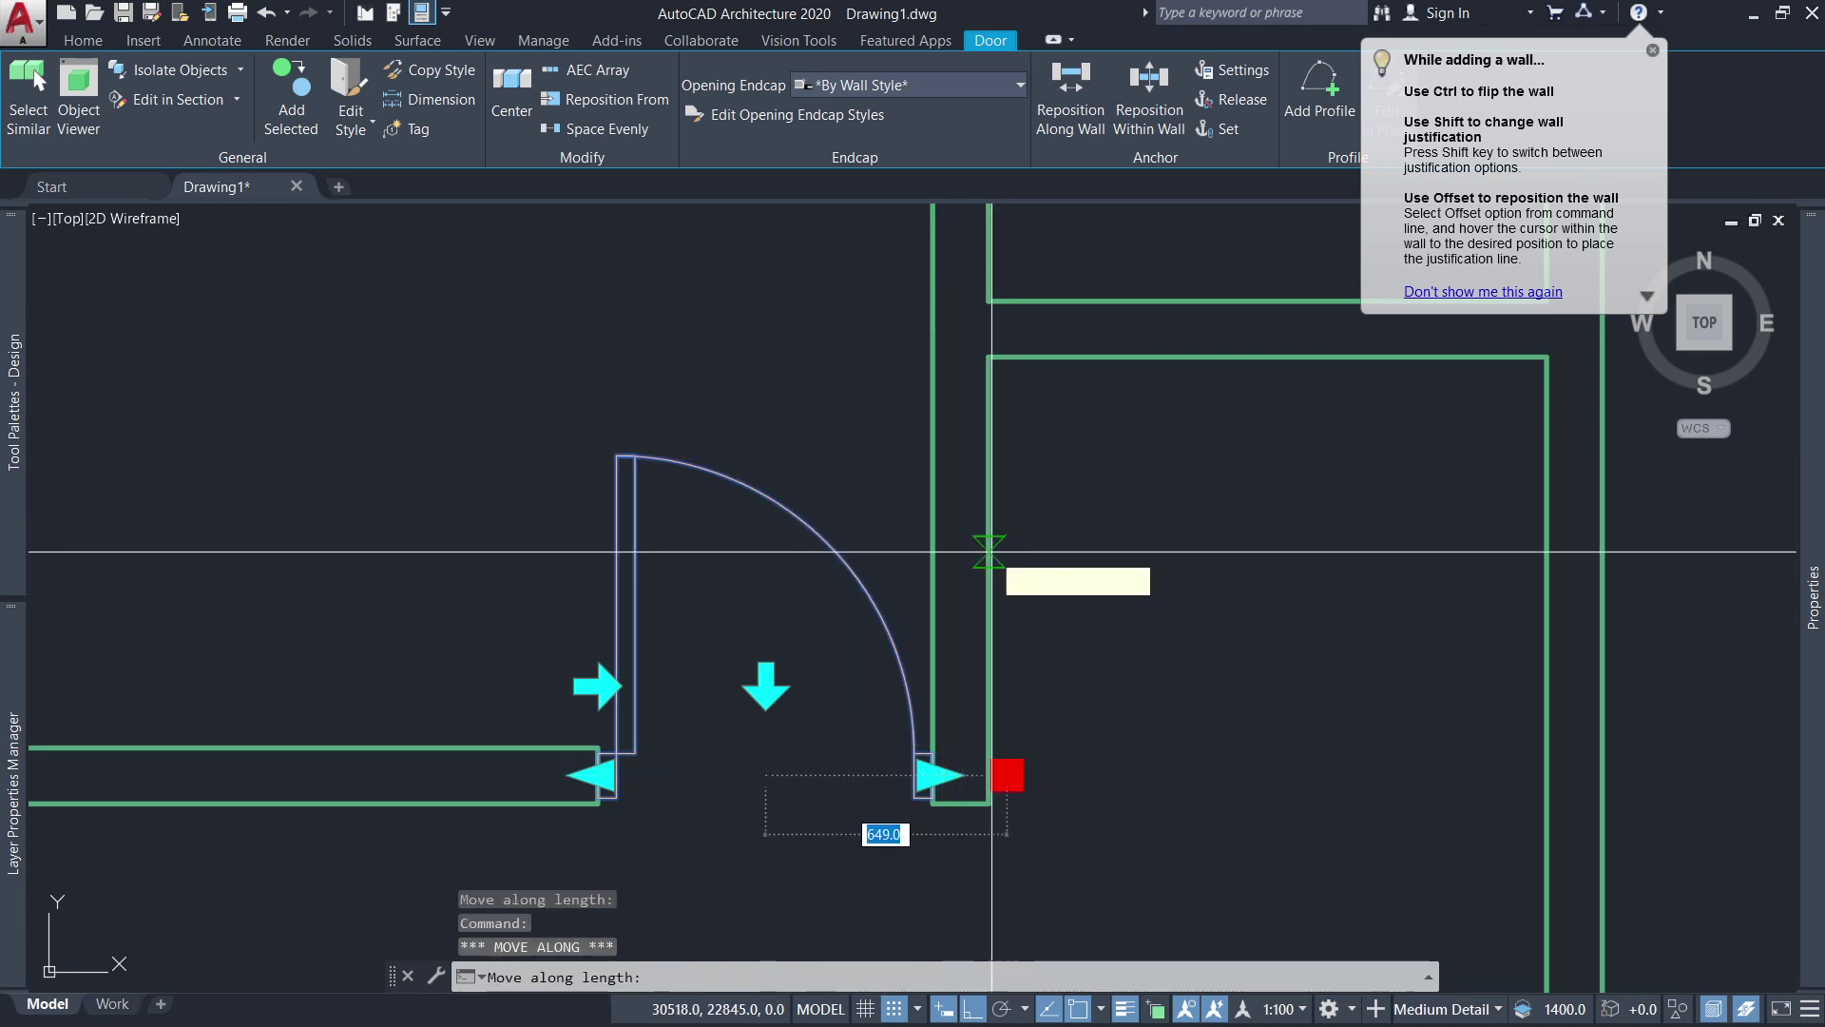
{"action": "left_click", "coordinate": [766, 775]}
{"action": "scroll", "coordinate": [758, 603], "scroll_direction": "down", "scroll_amount": 5}
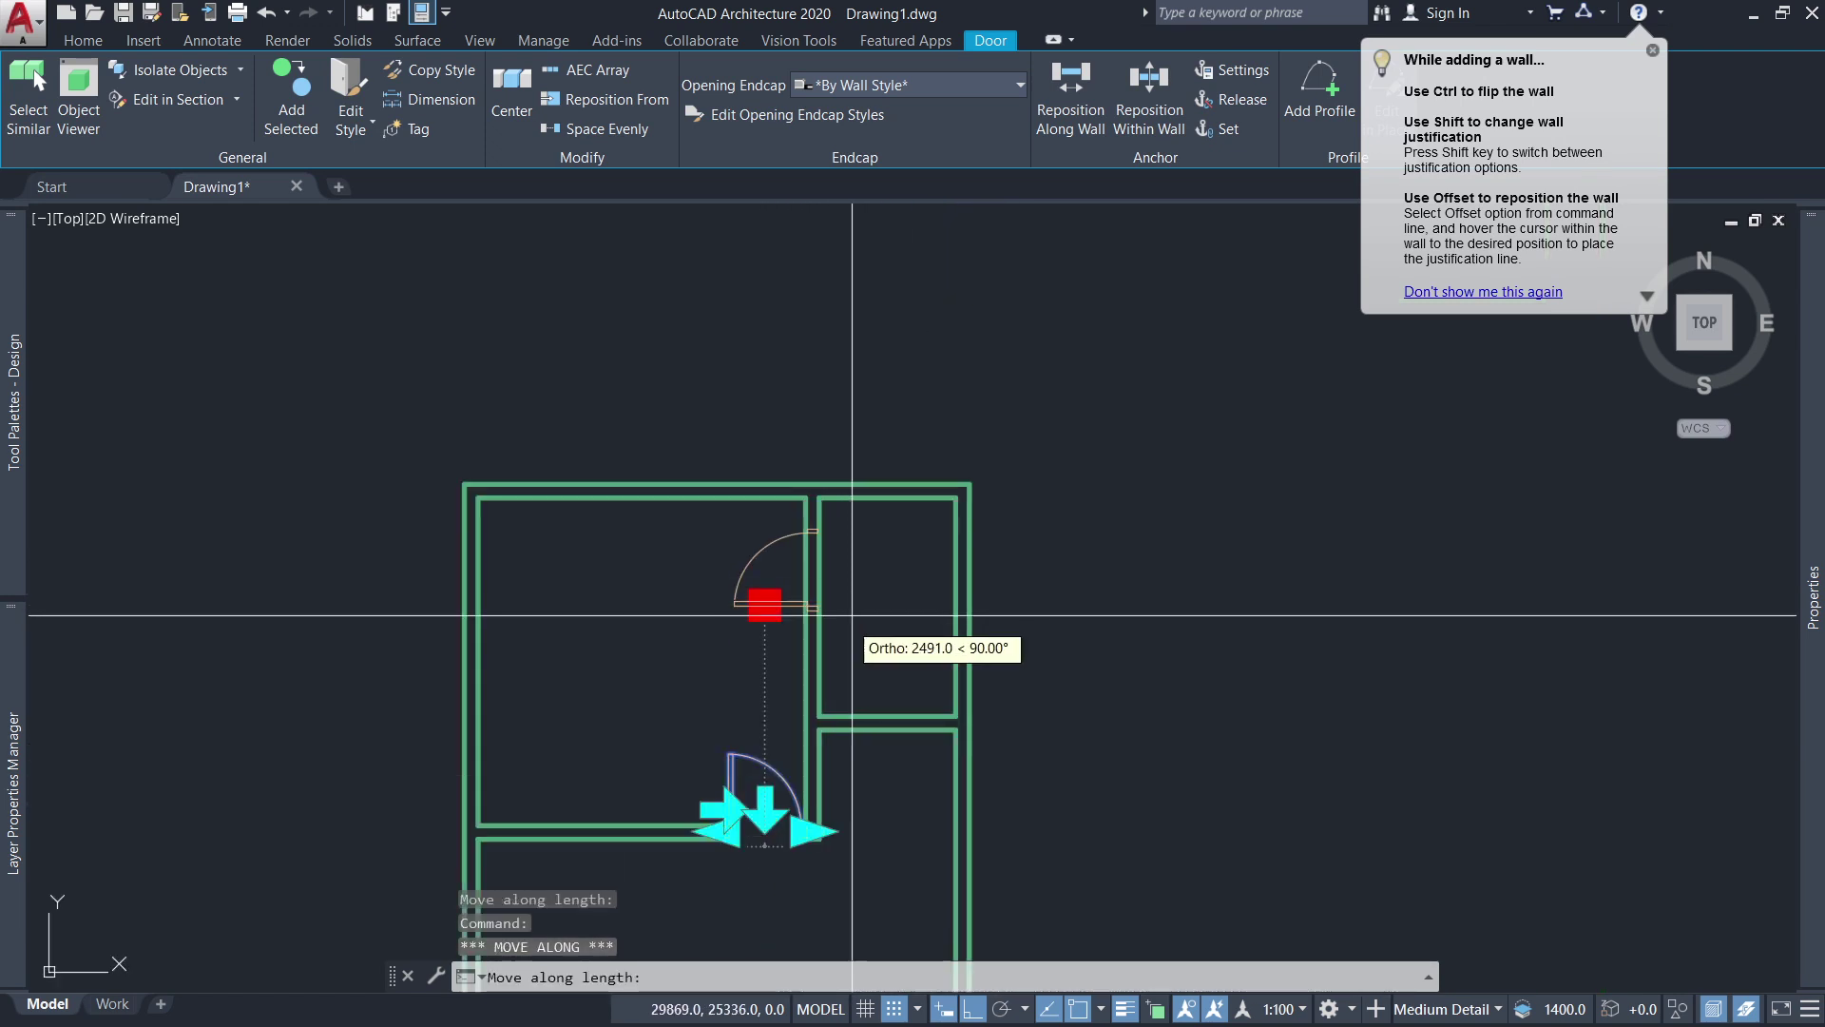
{"action": "scroll", "coordinate": [810, 481], "scroll_direction": "up", "scroll_amount": 2}
{"action": "scroll", "coordinate": [786, 492], "scroll_direction": "up", "scroll_amount": 2}
{"action": "scroll", "coordinate": [786, 492], "scroll_direction": "down", "scroll_amount": 2}
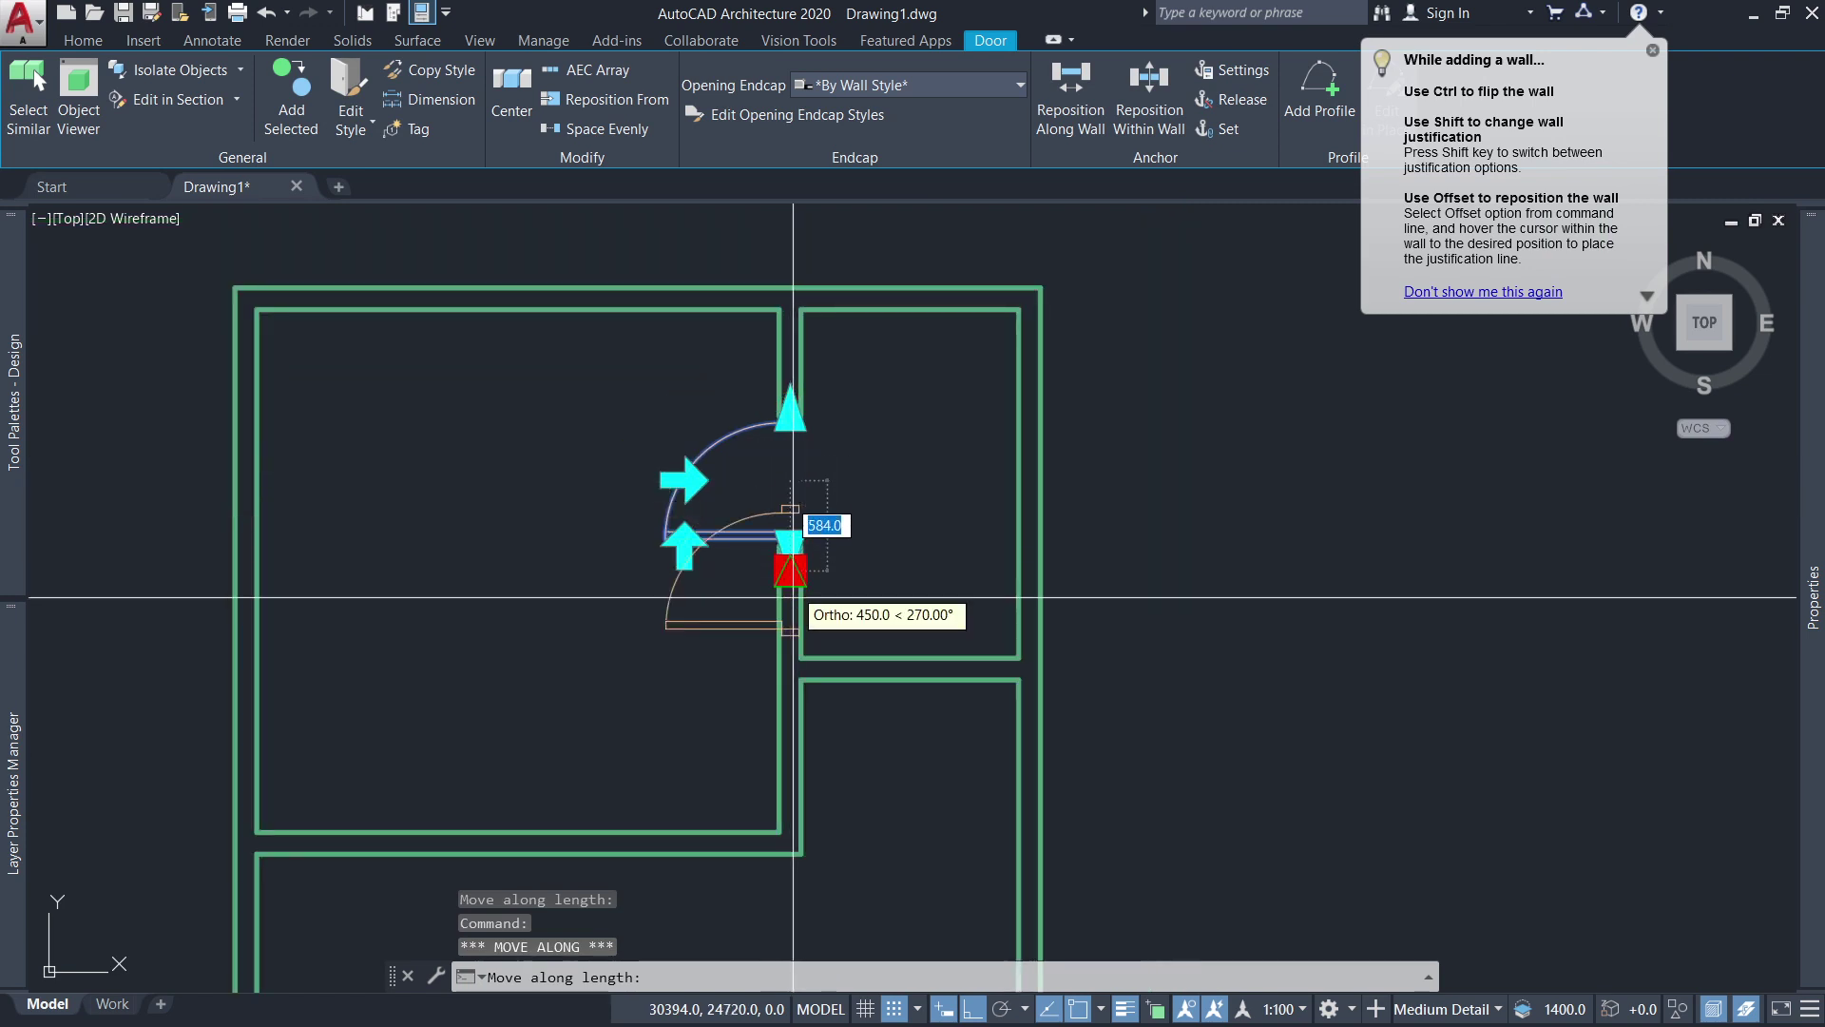
{"action": "scroll", "coordinate": [798, 590], "scroll_direction": "up", "scroll_amount": 2}
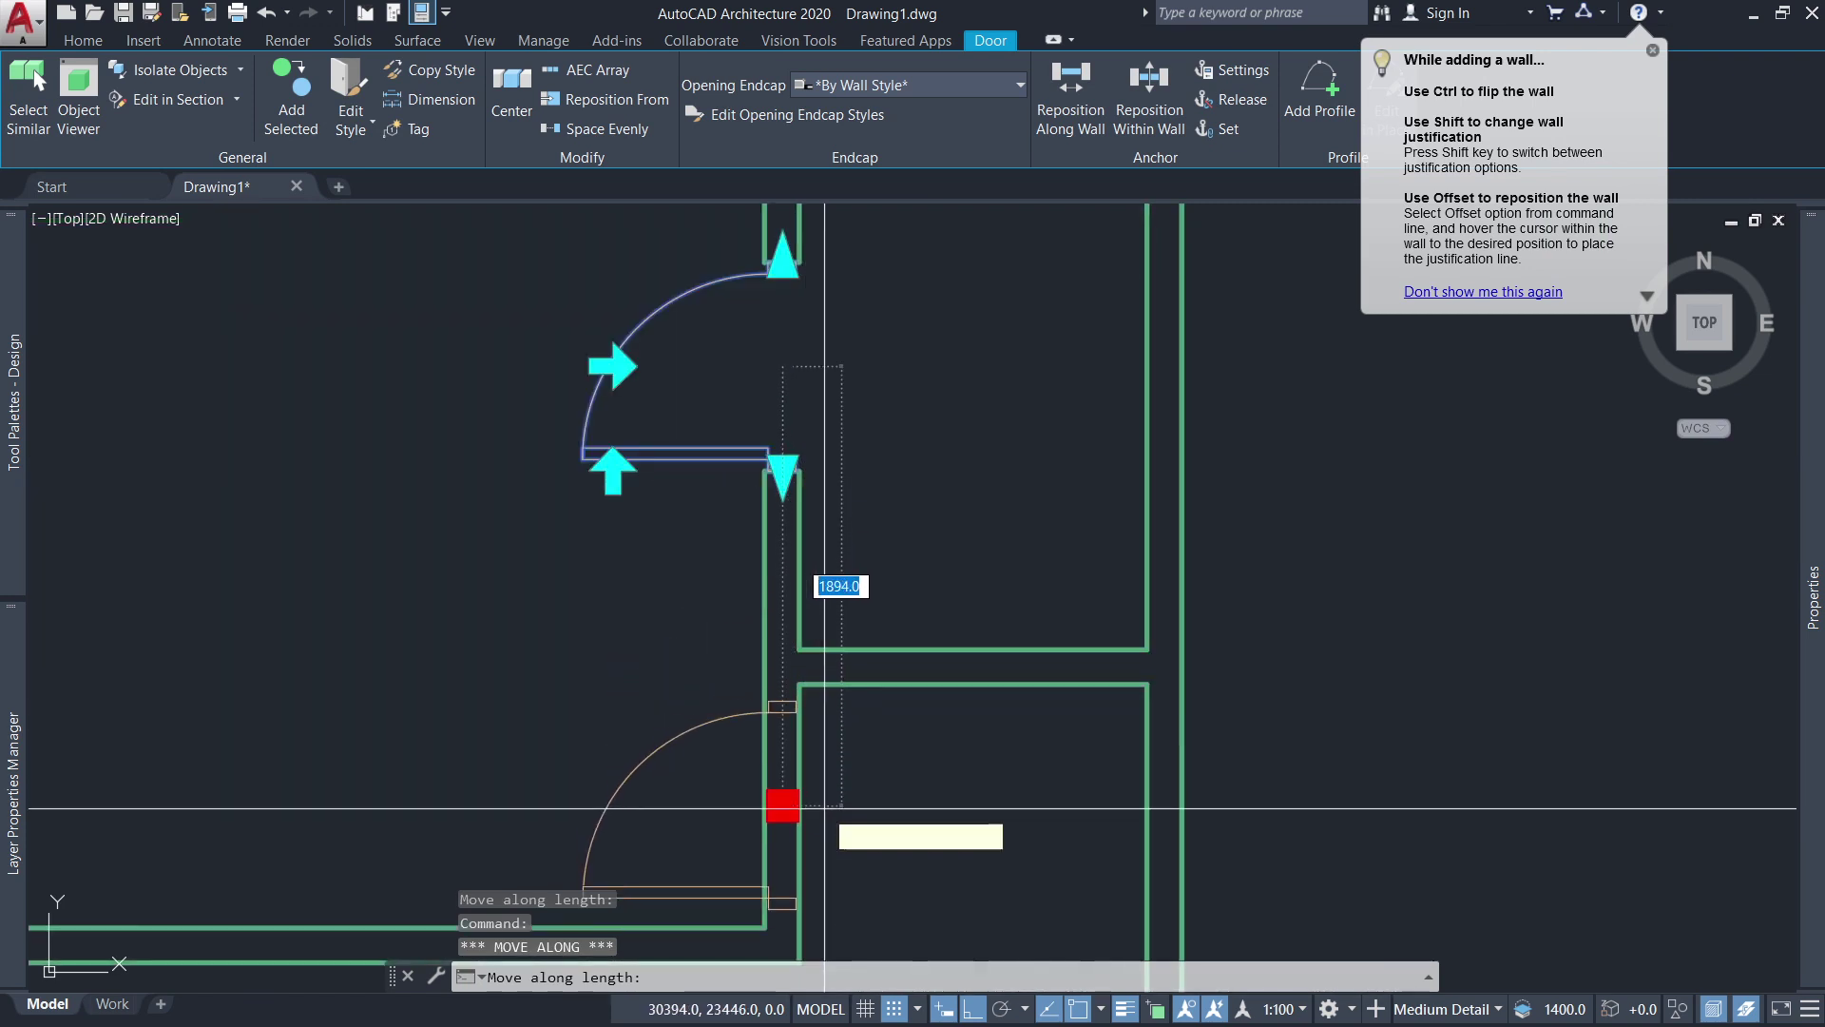
{"action": "left_click", "coordinate": [825, 796]}
{"action": "scroll", "coordinate": [827, 787], "scroll_direction": "down", "scroll_amount": 3}
{"action": "scroll", "coordinate": [858, 688], "scroll_direction": "up", "scroll_amount": 2}
{"action": "key", "text": "Escape"}
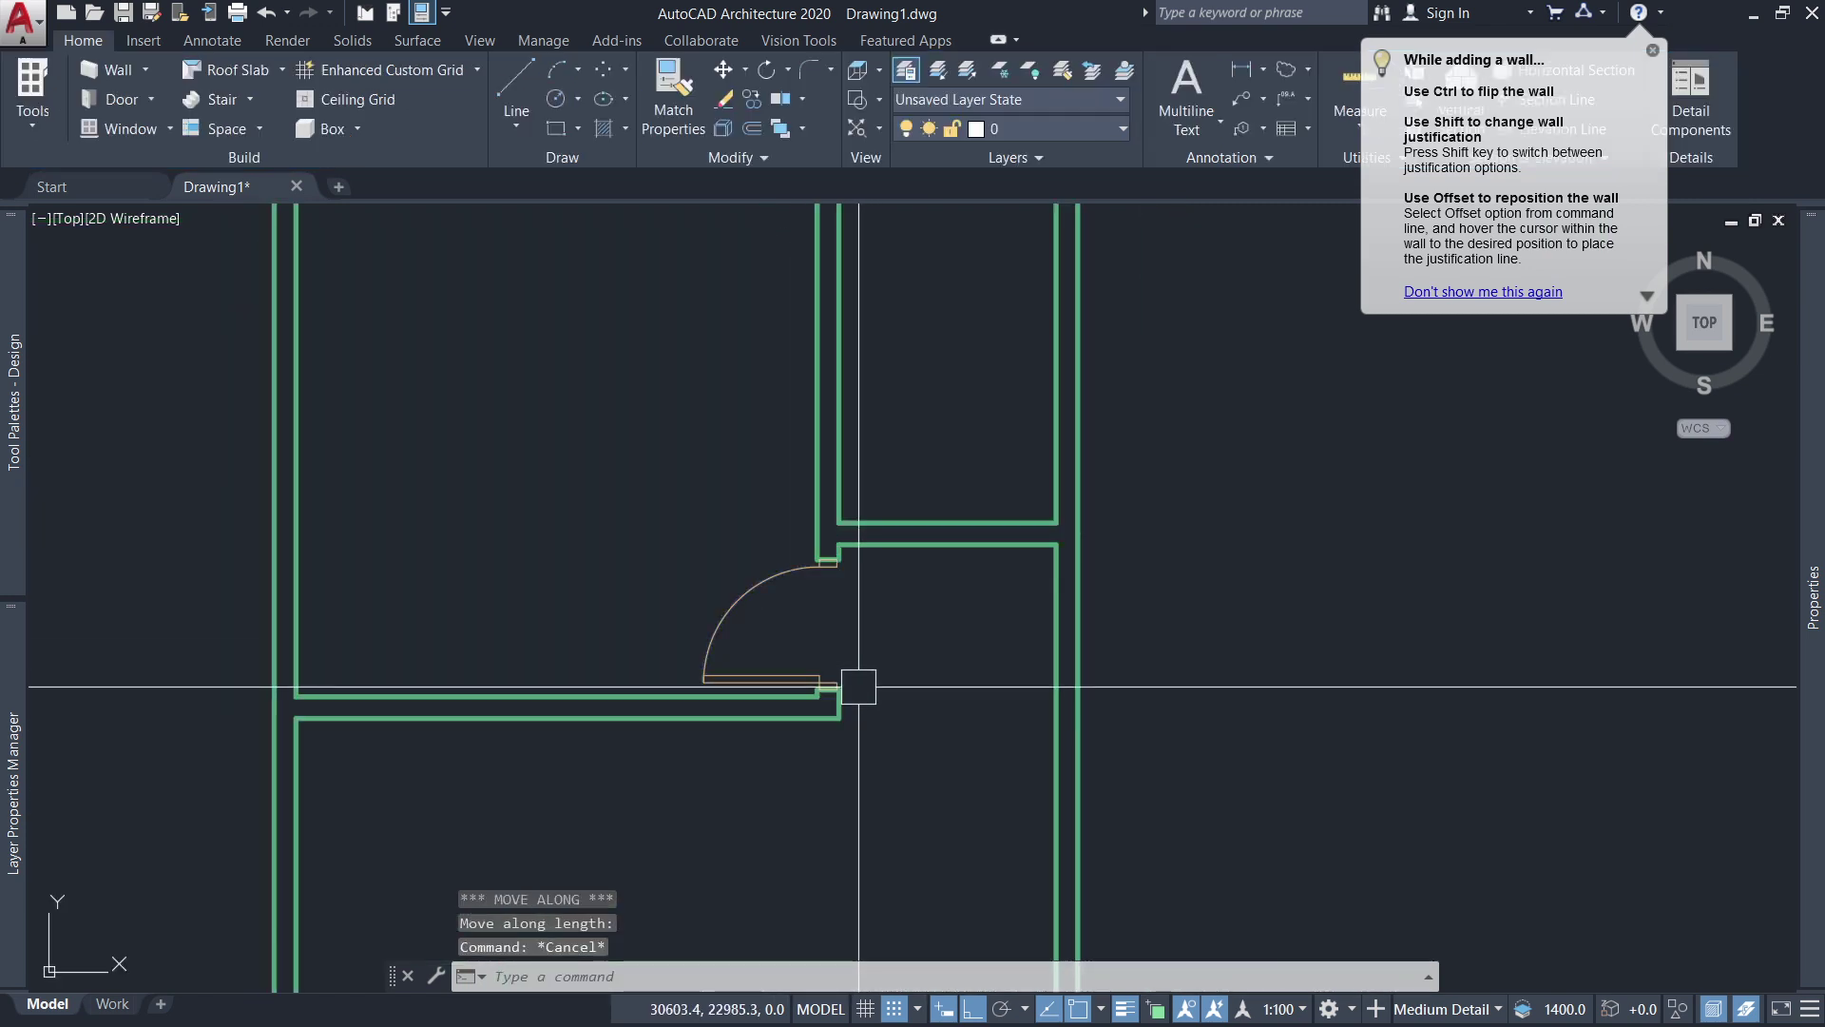
Pan to the lower part of the plan and select the interior door.
{"action": "scroll", "coordinate": [926, 714], "scroll_direction": "down", "scroll_amount": 2}
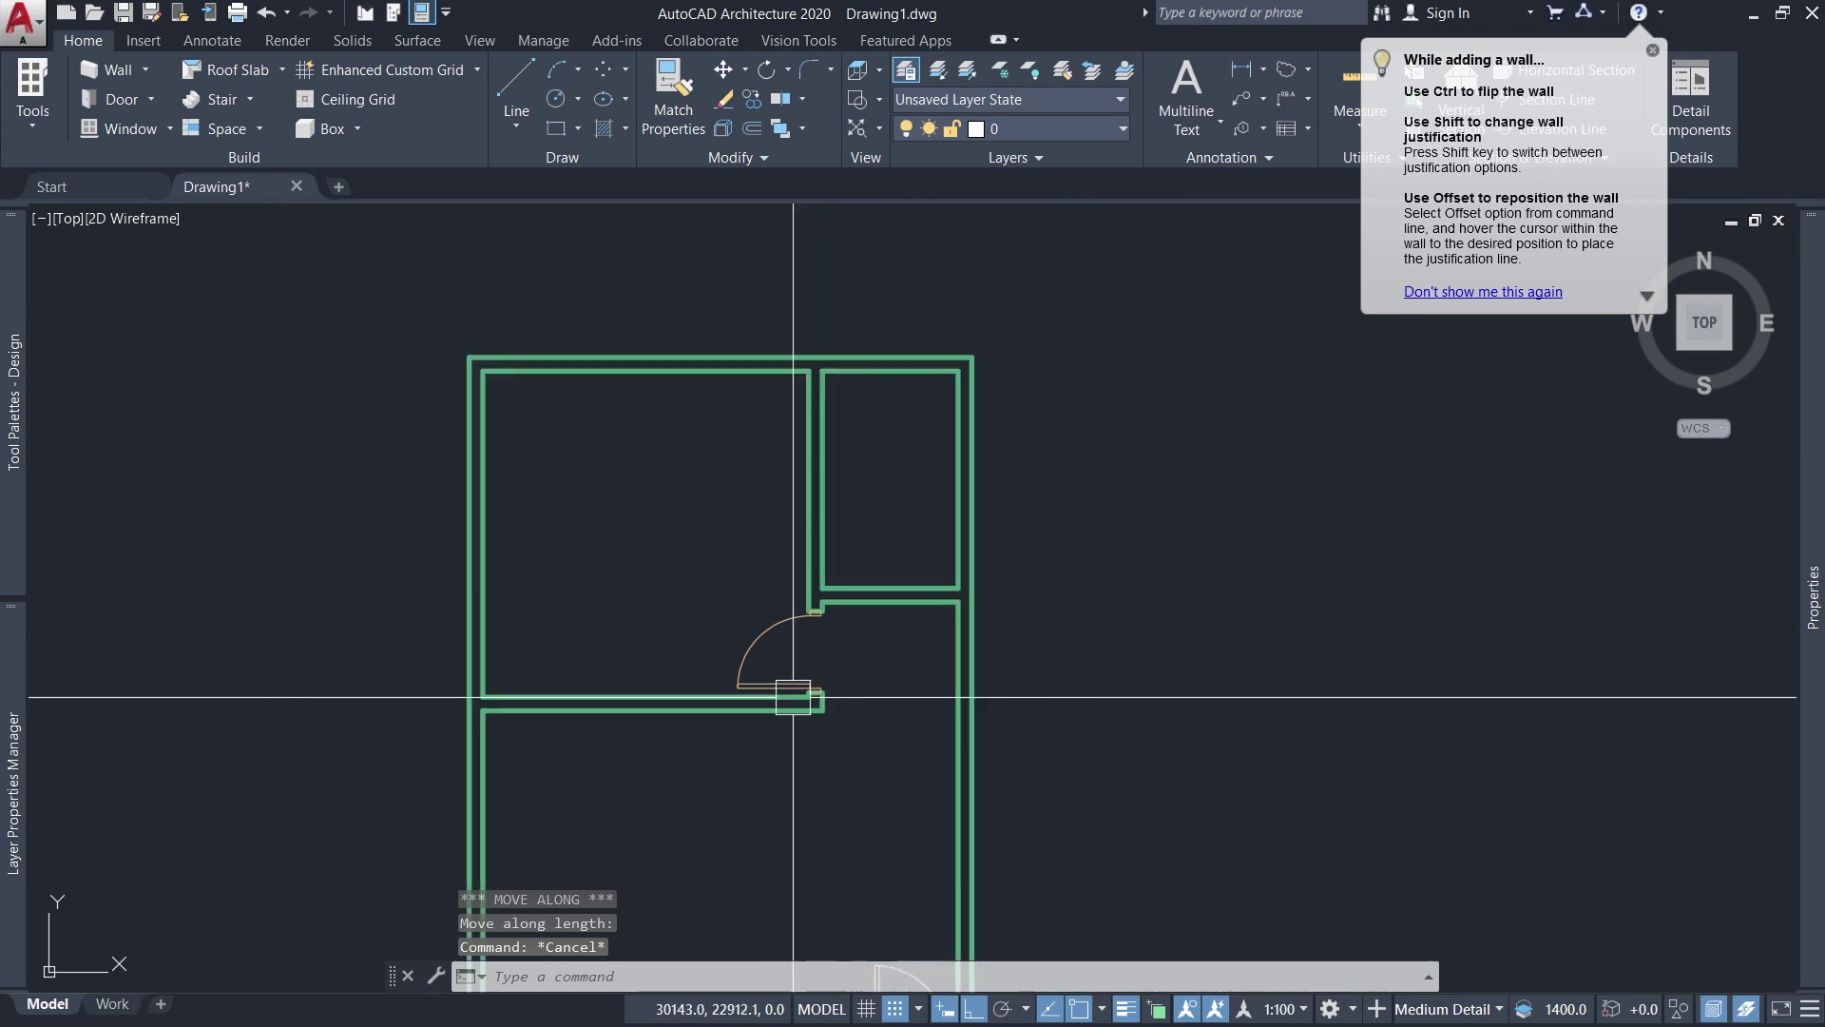
{"action": "scroll", "coordinate": [814, 708], "scroll_direction": "up", "scroll_amount": 2}
{"action": "scroll", "coordinate": [812, 727], "scroll_direction": "down", "scroll_amount": 2}
{"action": "scroll", "coordinate": [816, 665], "scroll_direction": "up", "scroll_amount": 2}
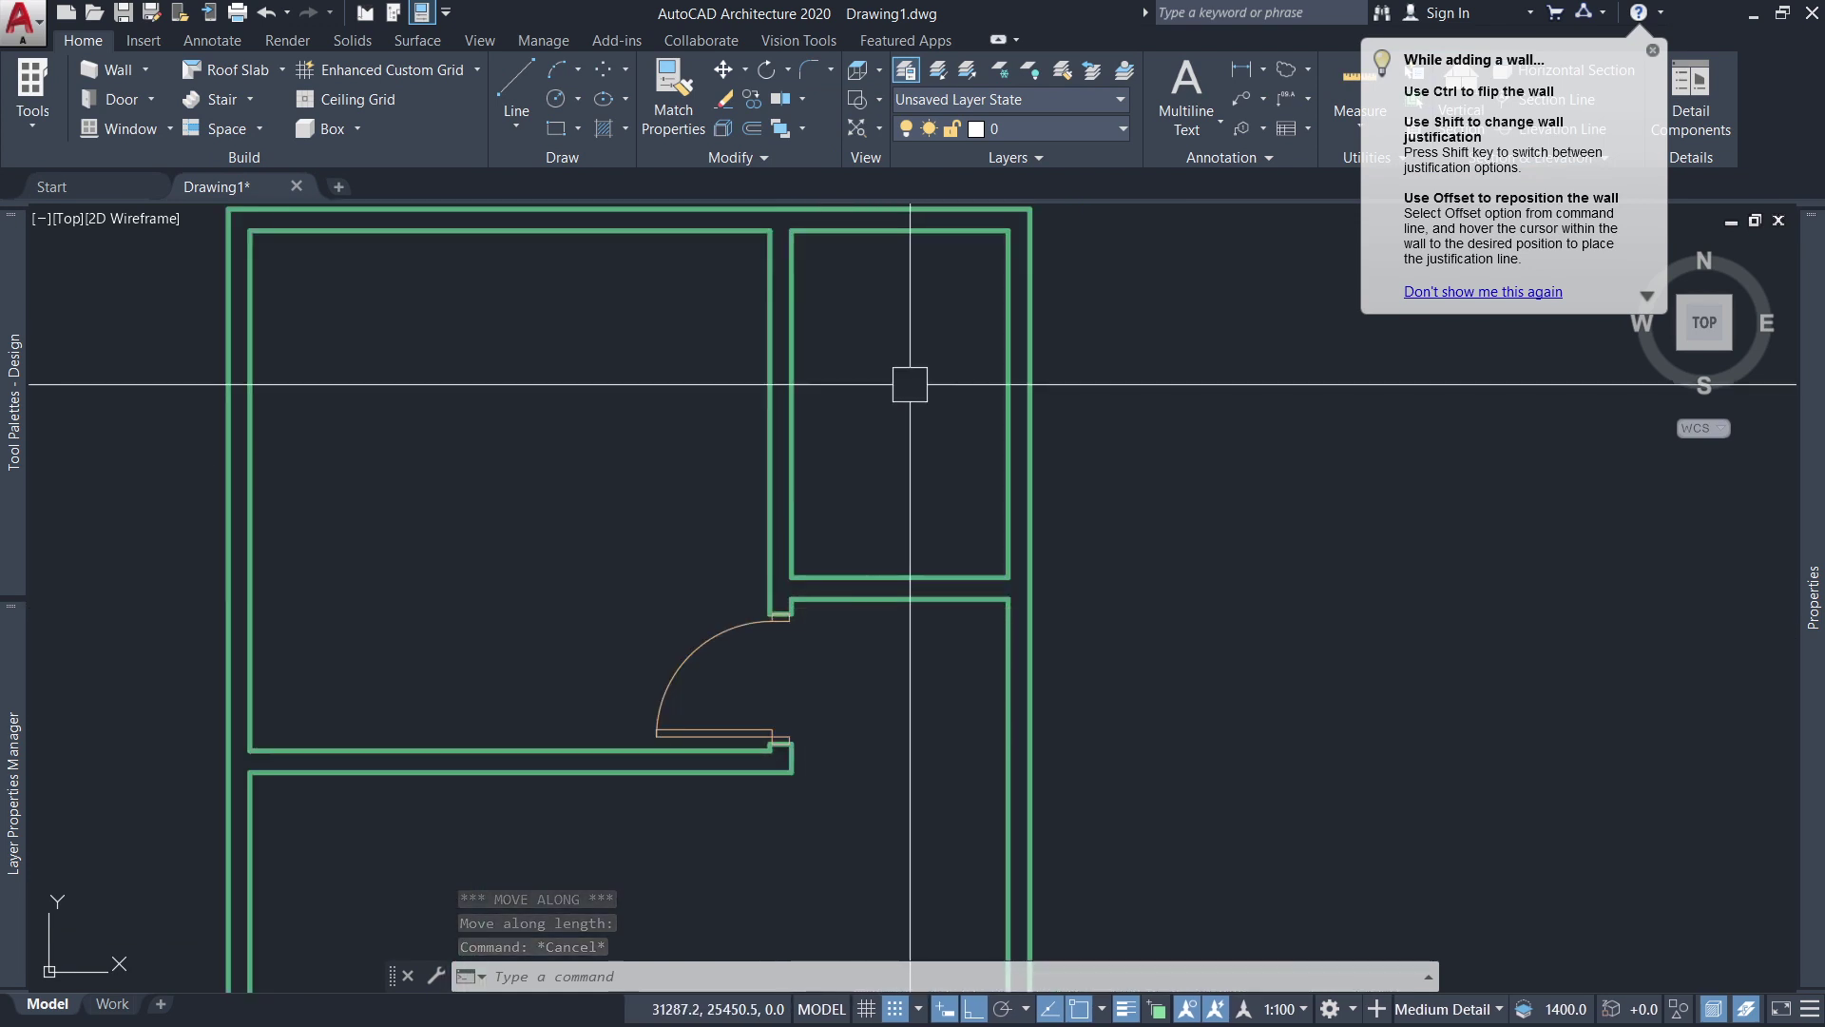
{"action": "scroll", "coordinate": [911, 409], "scroll_direction": "down", "scroll_amount": 2}
{"action": "scroll", "coordinate": [917, 441], "scroll_direction": "up", "scroll_amount": 2}
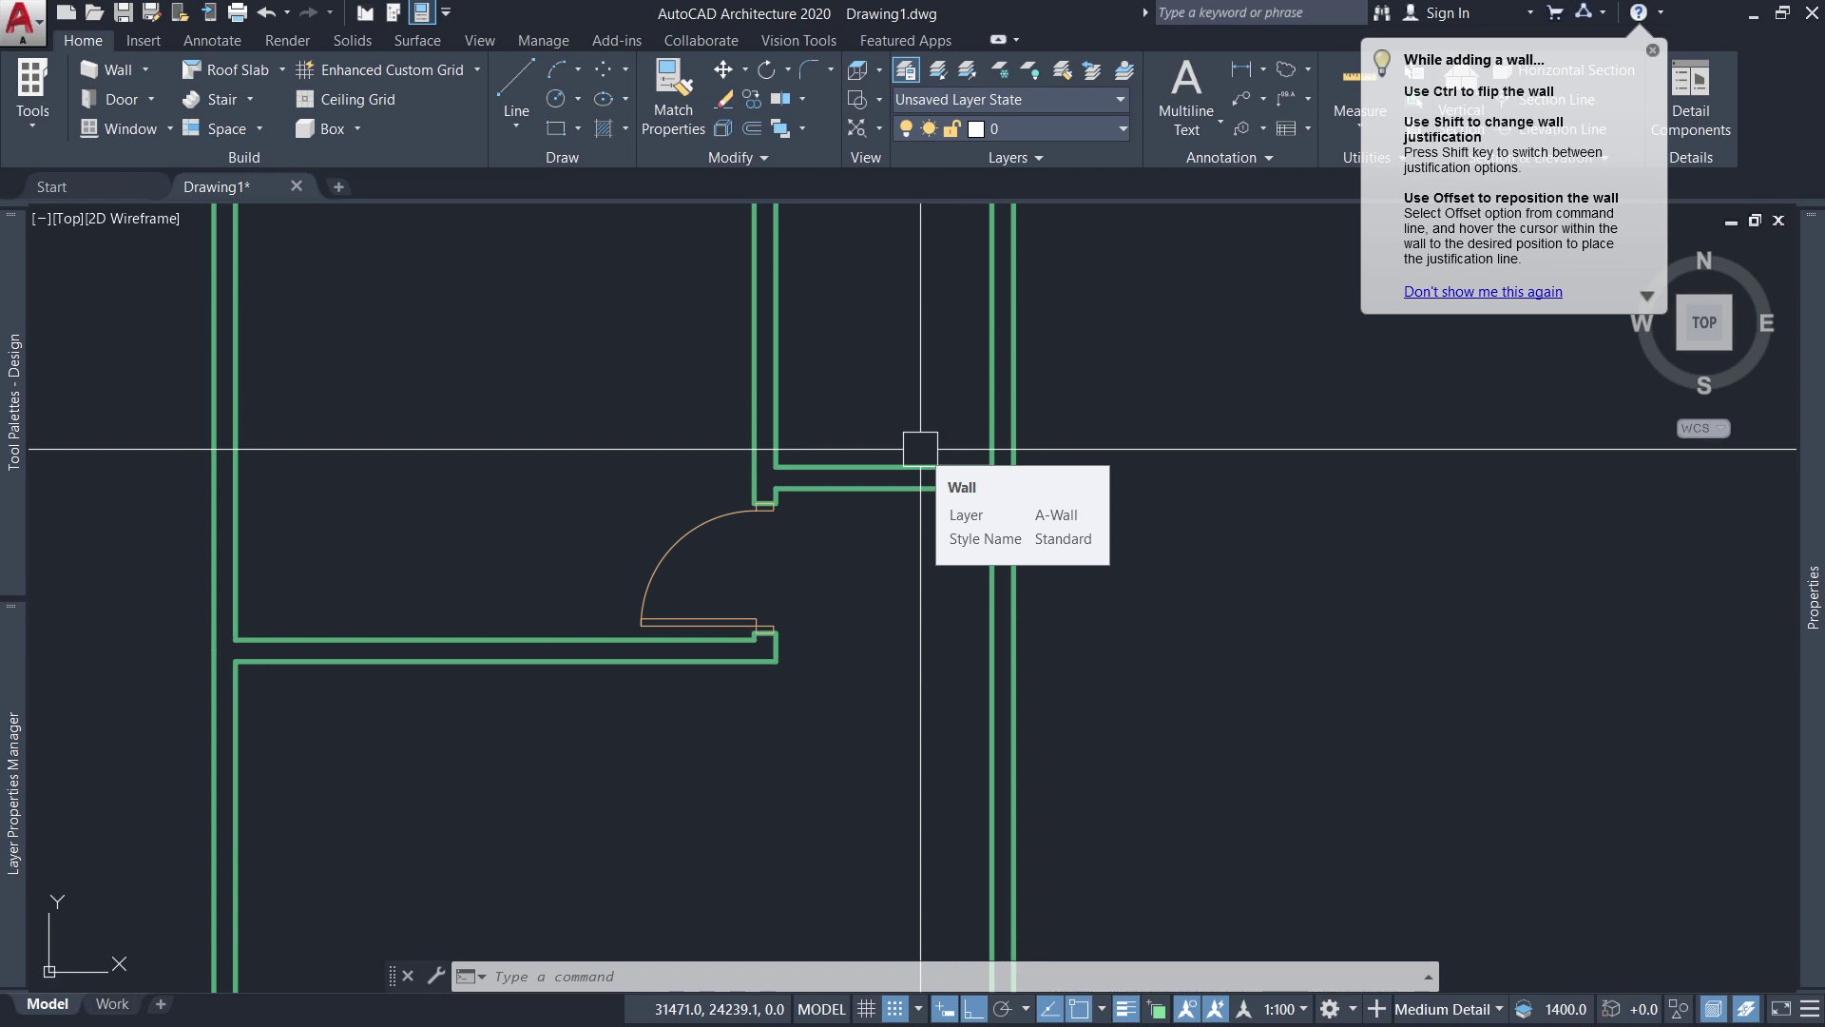
{"action": "scroll", "coordinate": [913, 616], "scroll_direction": "down", "scroll_amount": 2}
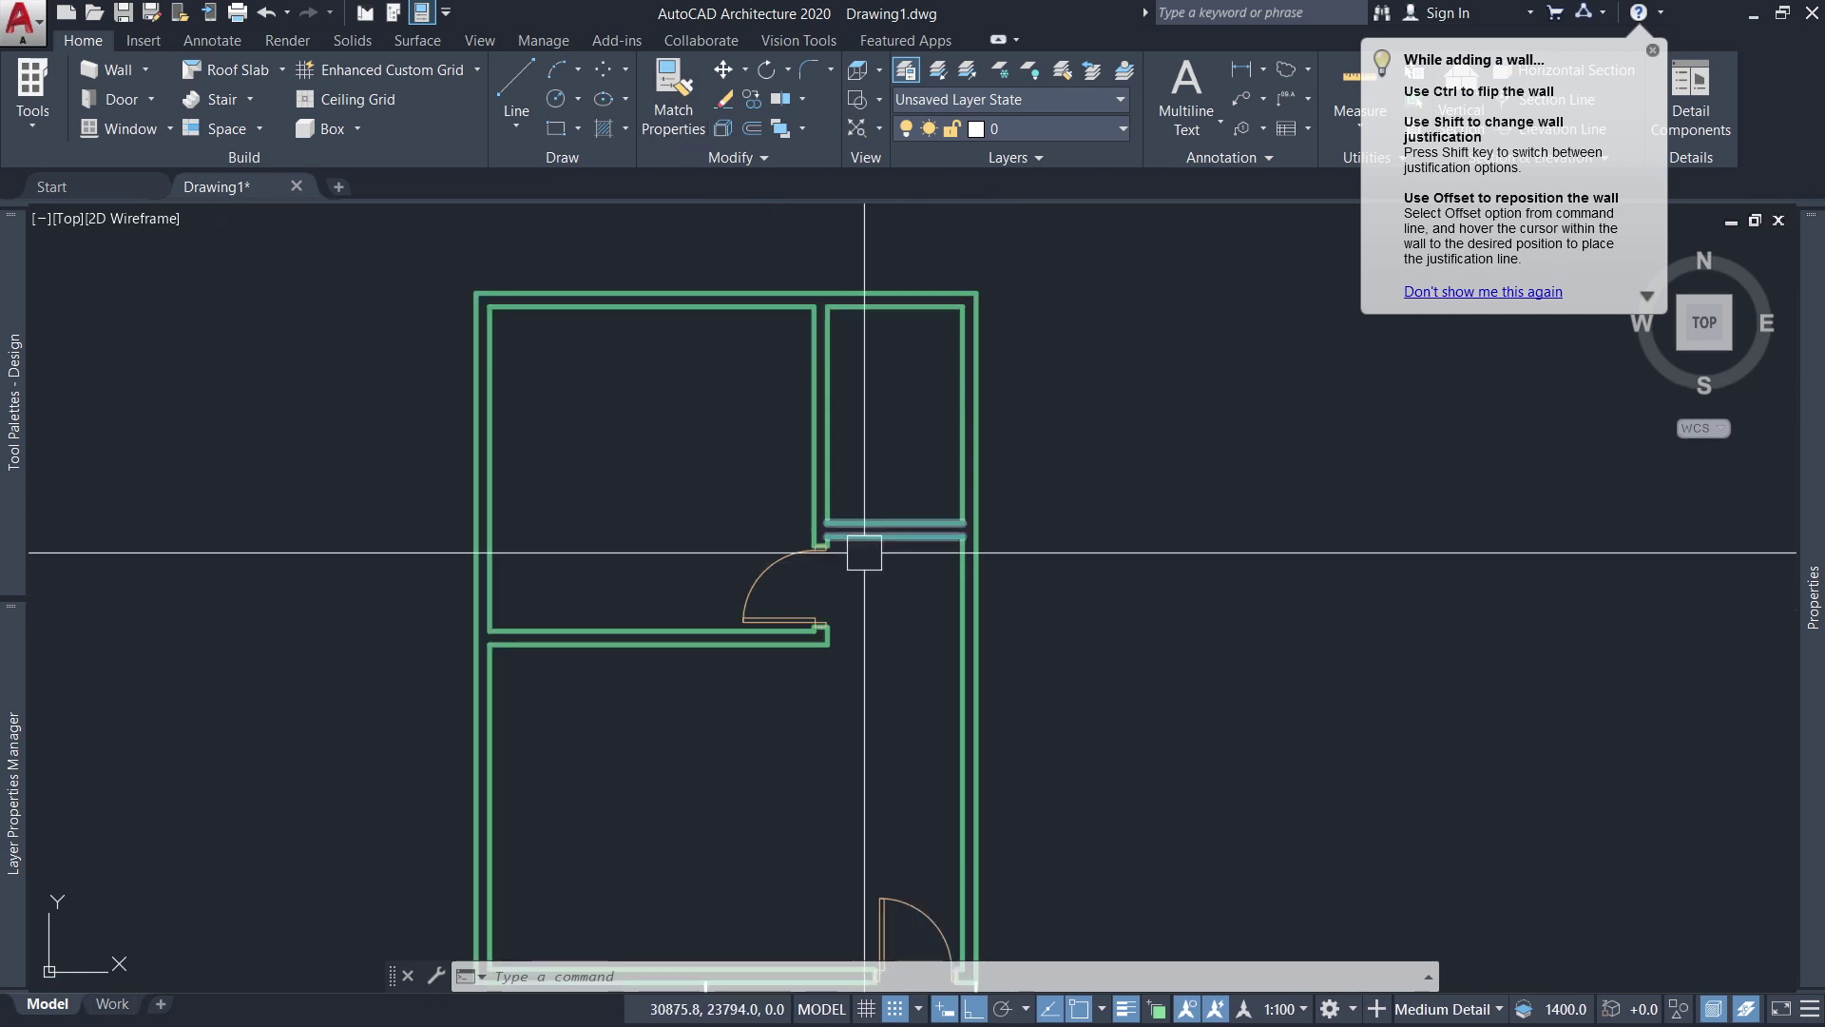
{"action": "middle_click_drag", "start_coordinate": [864, 551], "coordinate": [875, 644]}
{"action": "scroll", "coordinate": [874, 643], "scroll_direction": "up", "scroll_amount": 2}
{"action": "scroll", "coordinate": [880, 620], "scroll_direction": "down", "scroll_amount": 2}
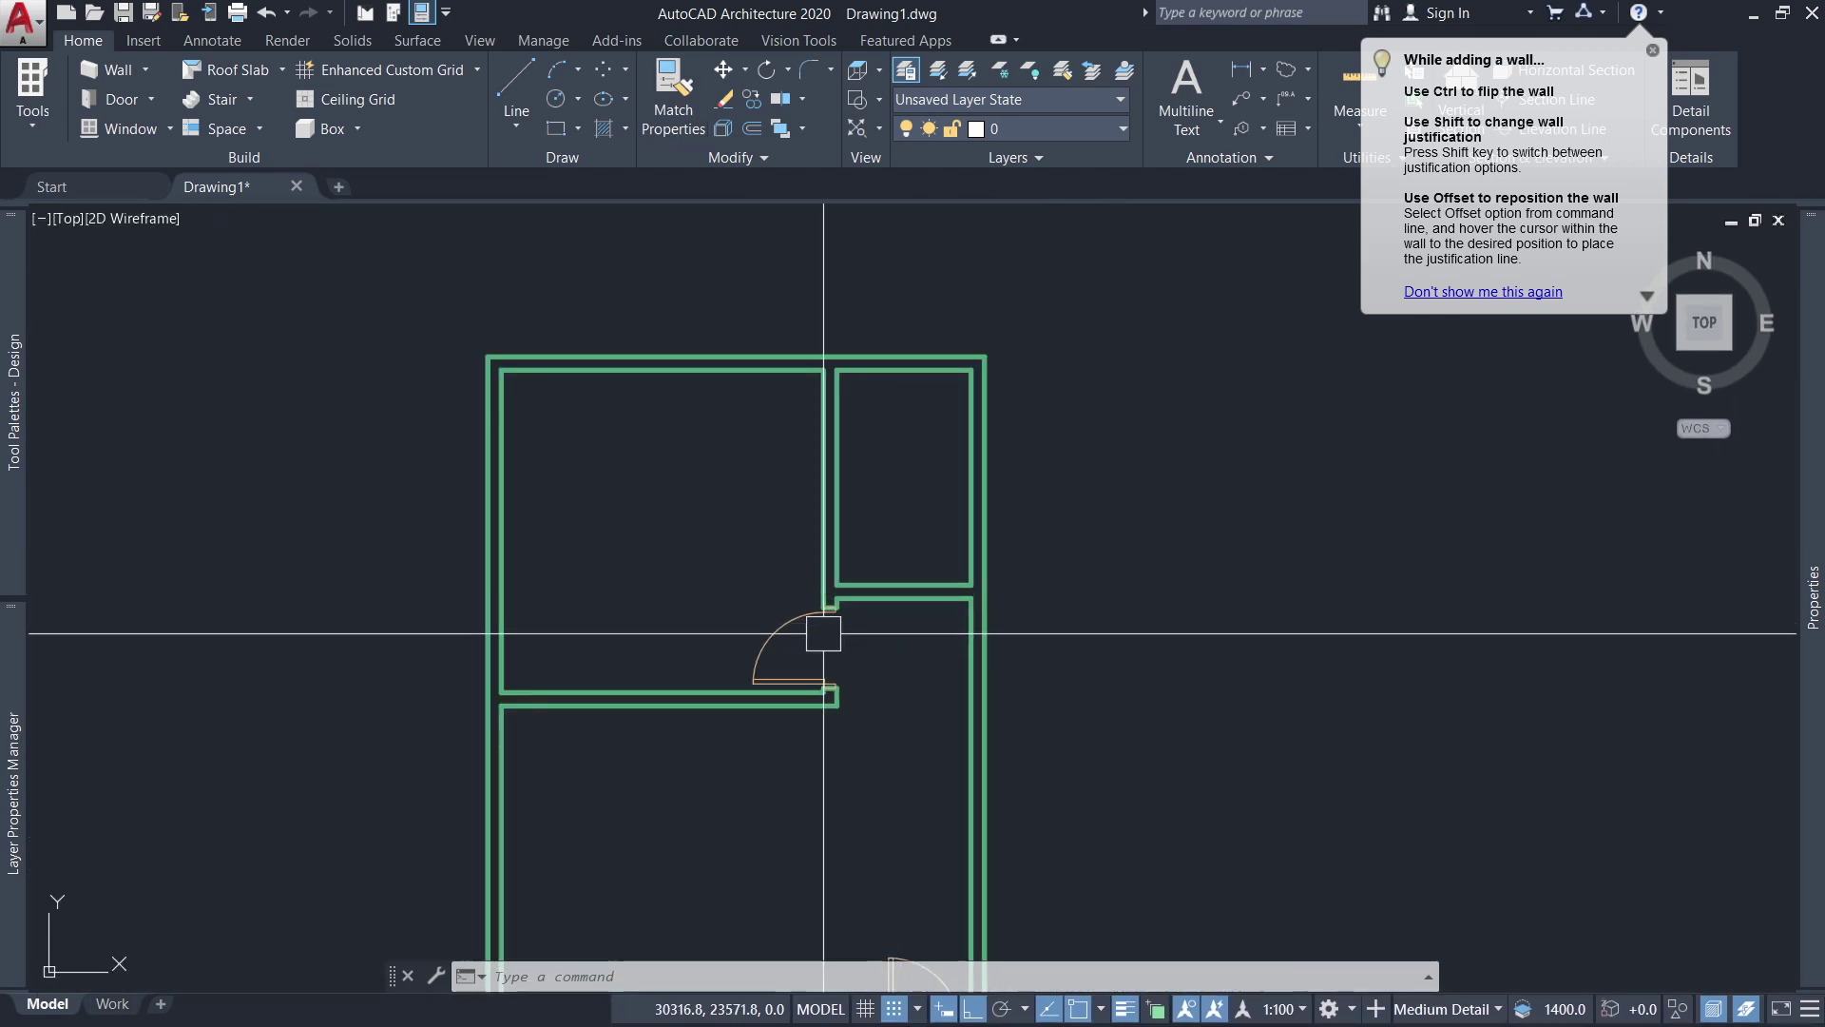
{"action": "scroll", "coordinate": [733, 652], "scroll_direction": "up", "scroll_amount": 2}
{"action": "scroll", "coordinate": [905, 488], "scroll_direction": "down", "scroll_amount": 2}
{"action": "scroll", "coordinate": [905, 627], "scroll_direction": "down", "scroll_amount": 2}
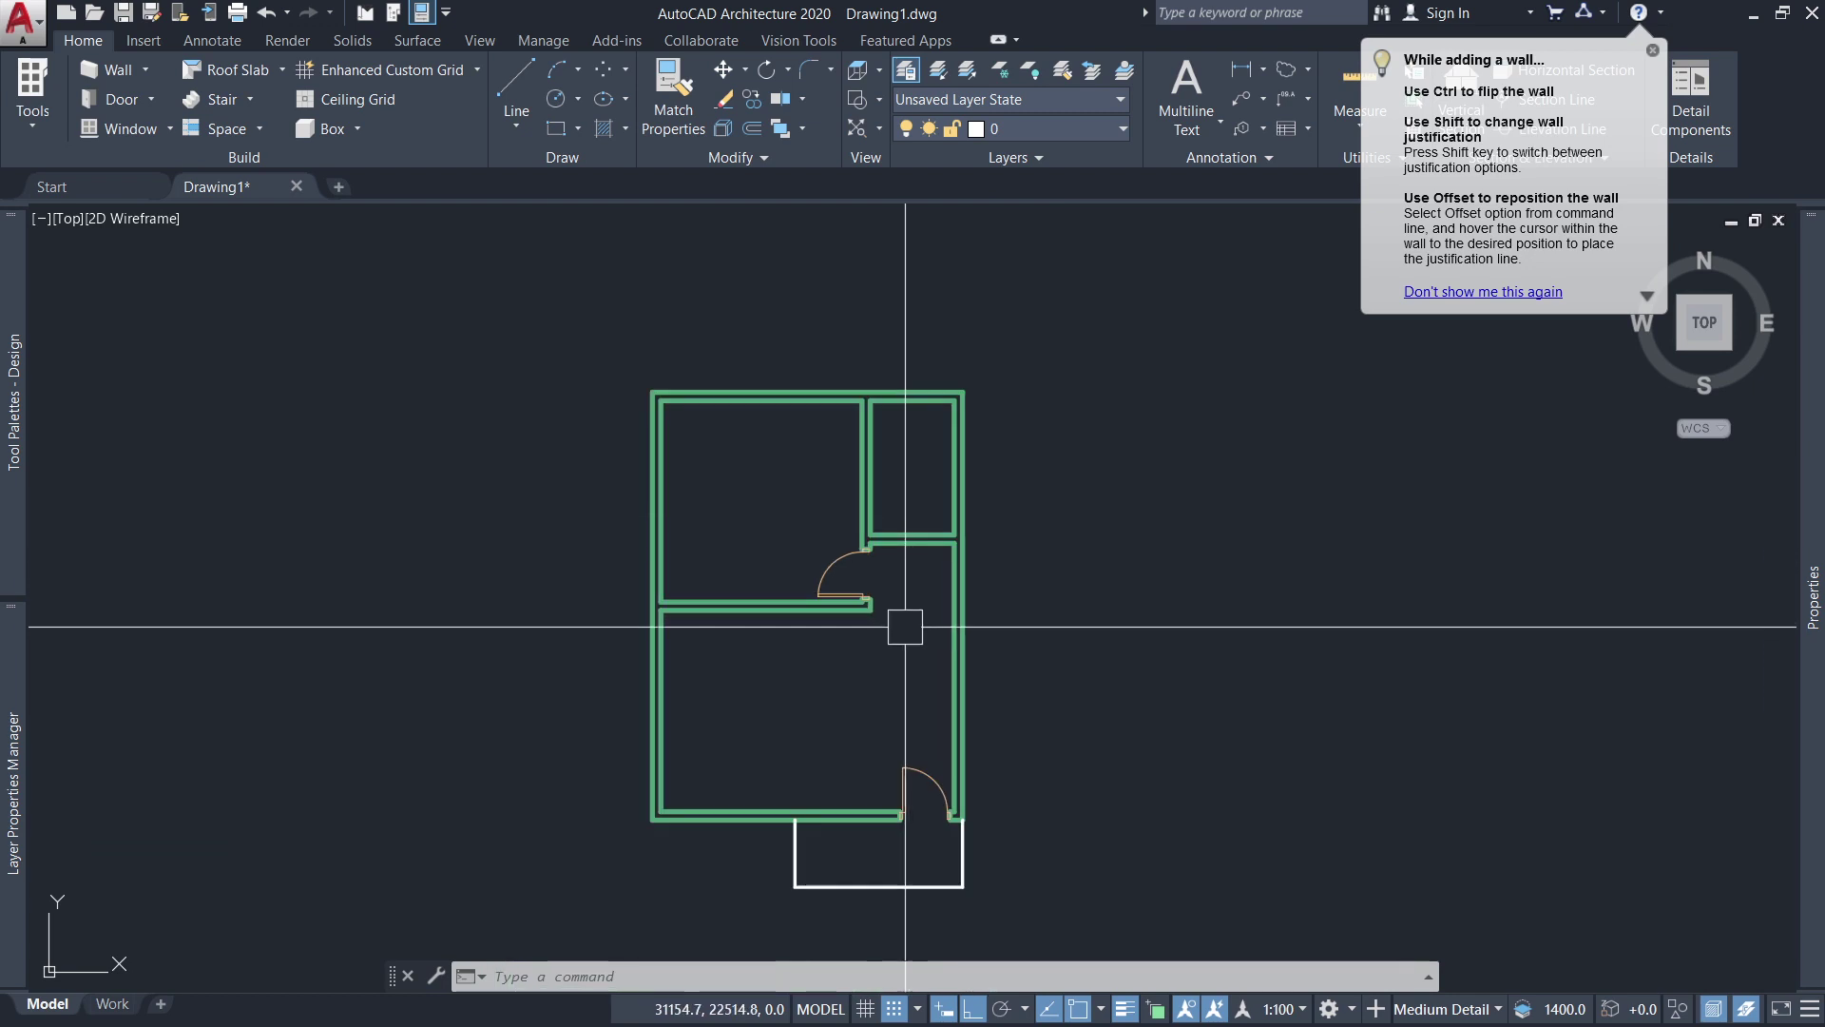
{"action": "scroll", "coordinate": [909, 618], "scroll_direction": "up", "scroll_amount": 2}
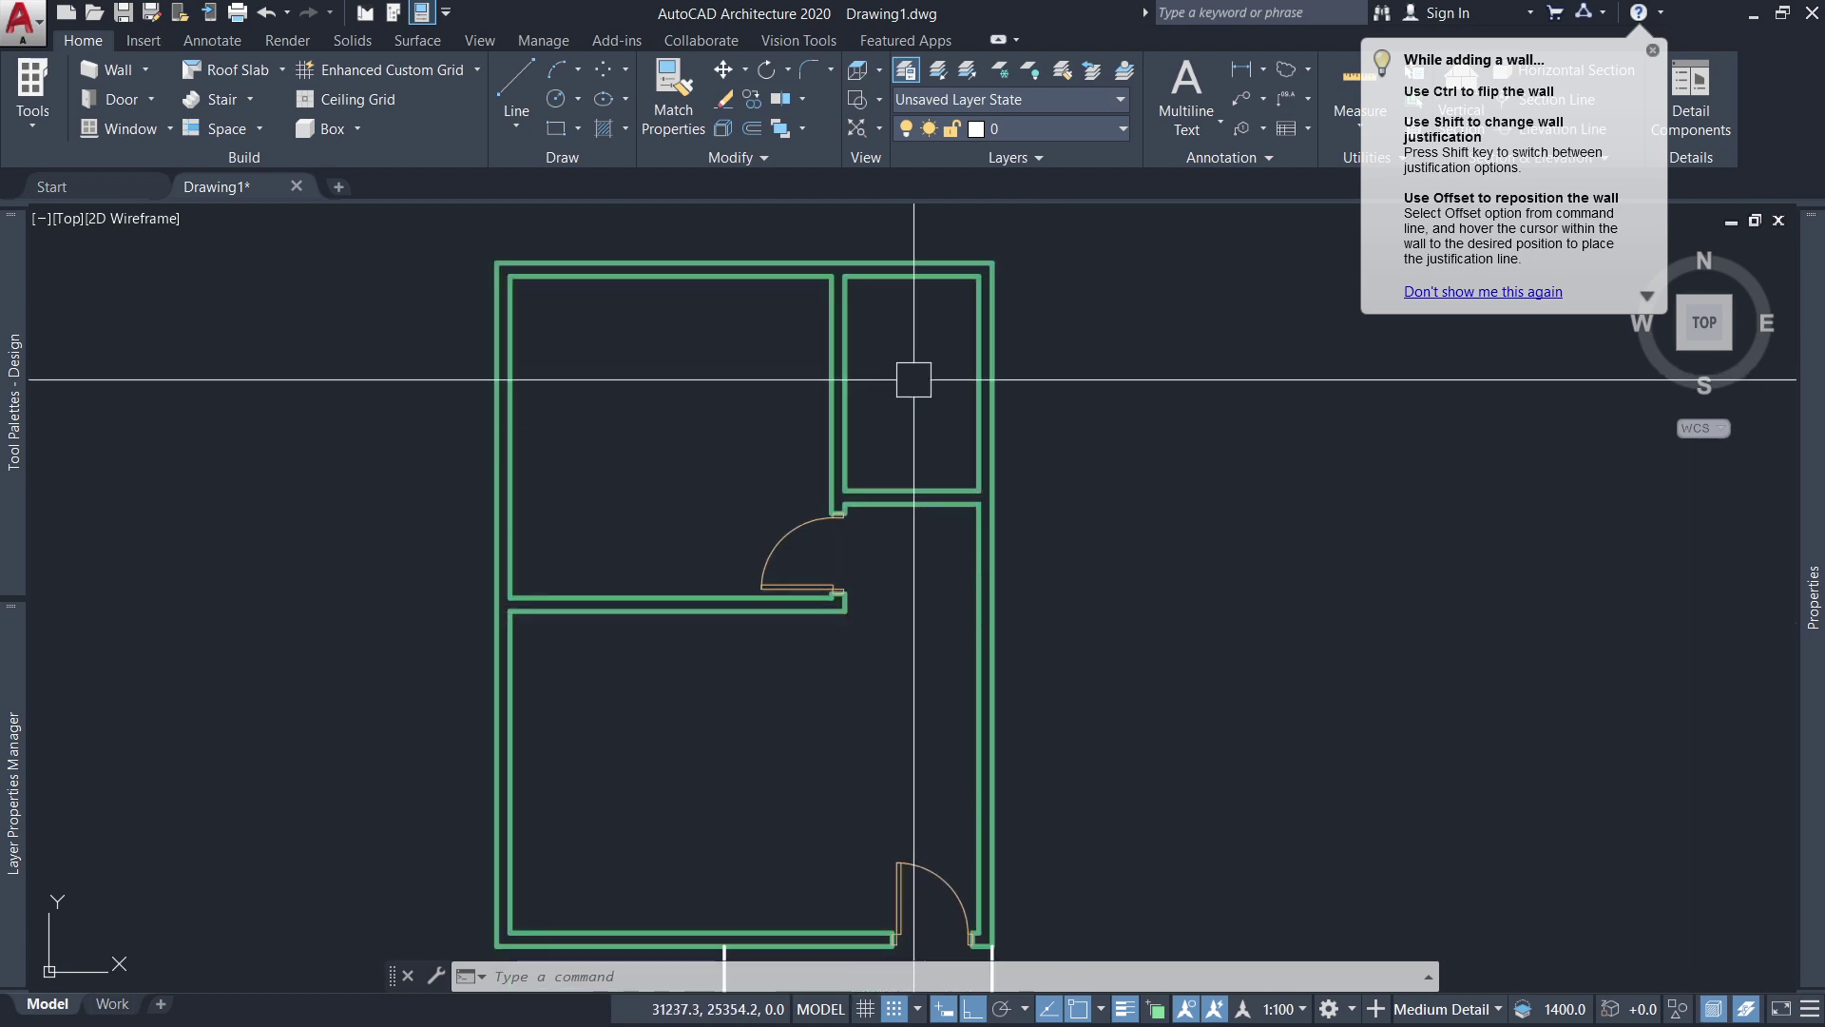
{"action": "left_click", "coordinate": [791, 525]}
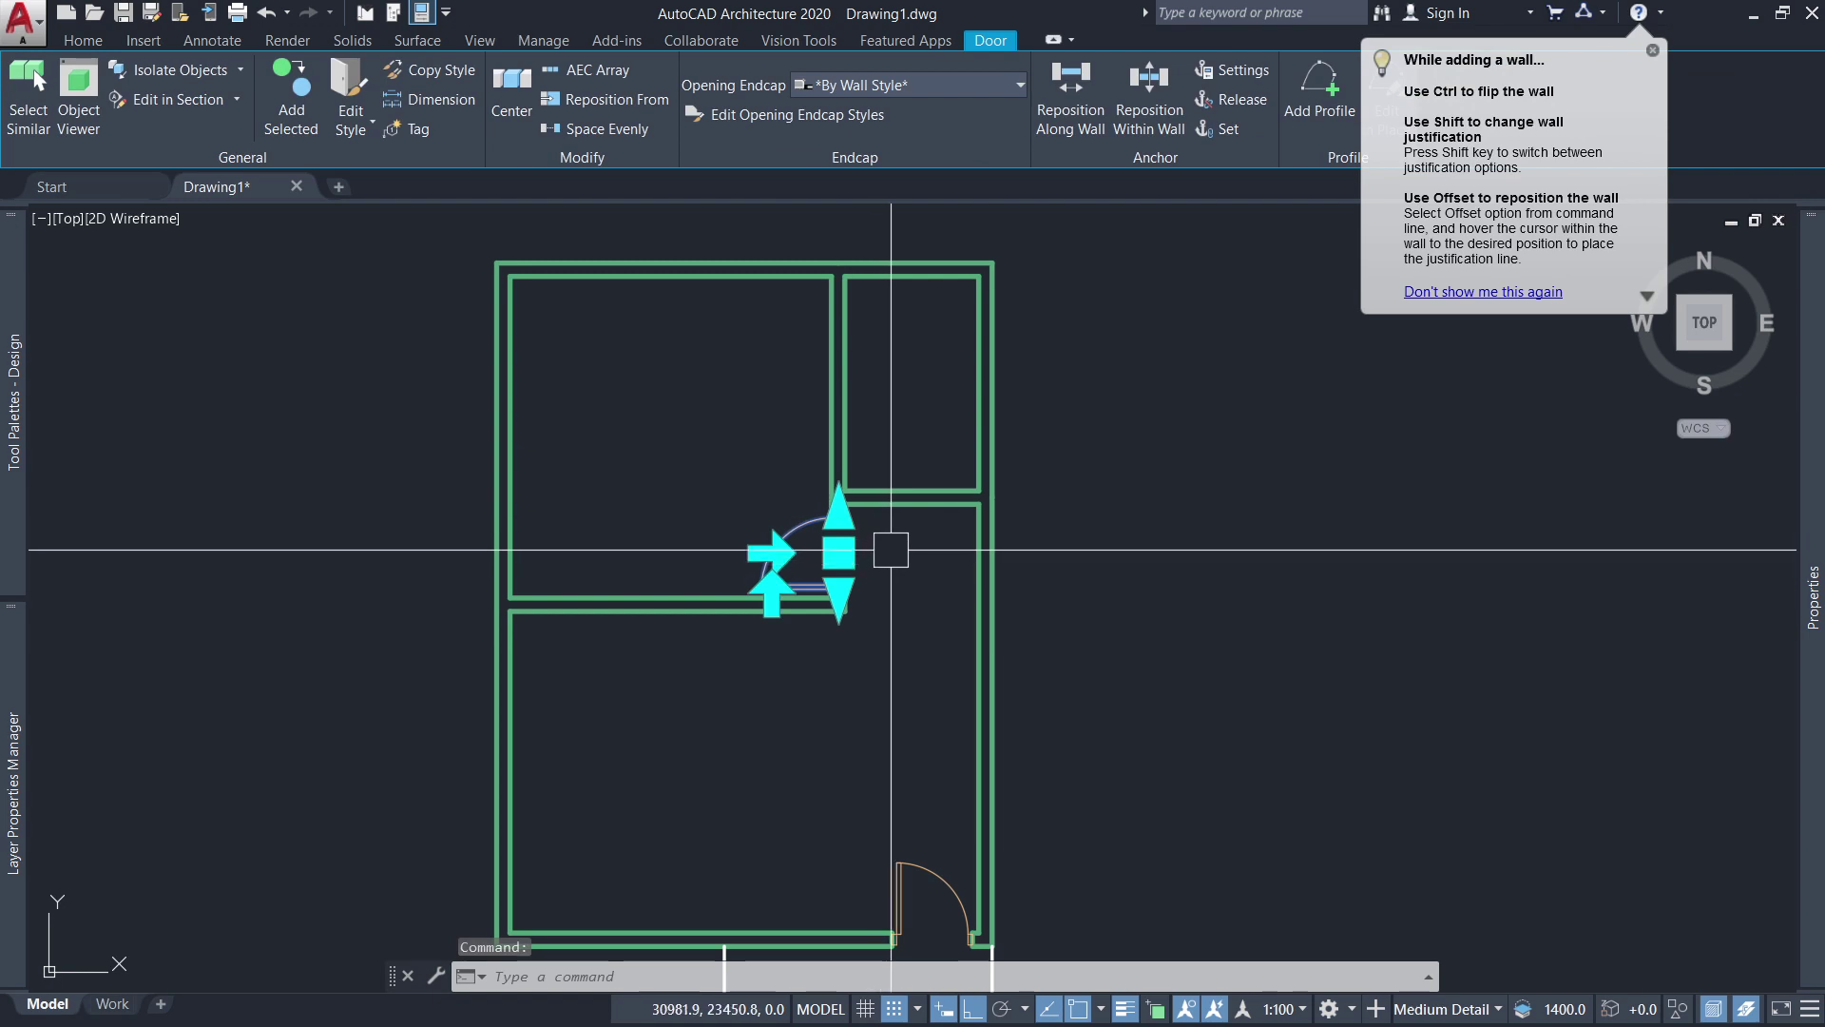
{"action": "type", "text": "CO"}
Copy the interior door to the wall of the small upper-right room.
{"action": "key", "text": "Return"}
{"action": "left_click", "coordinate": [836, 518]}
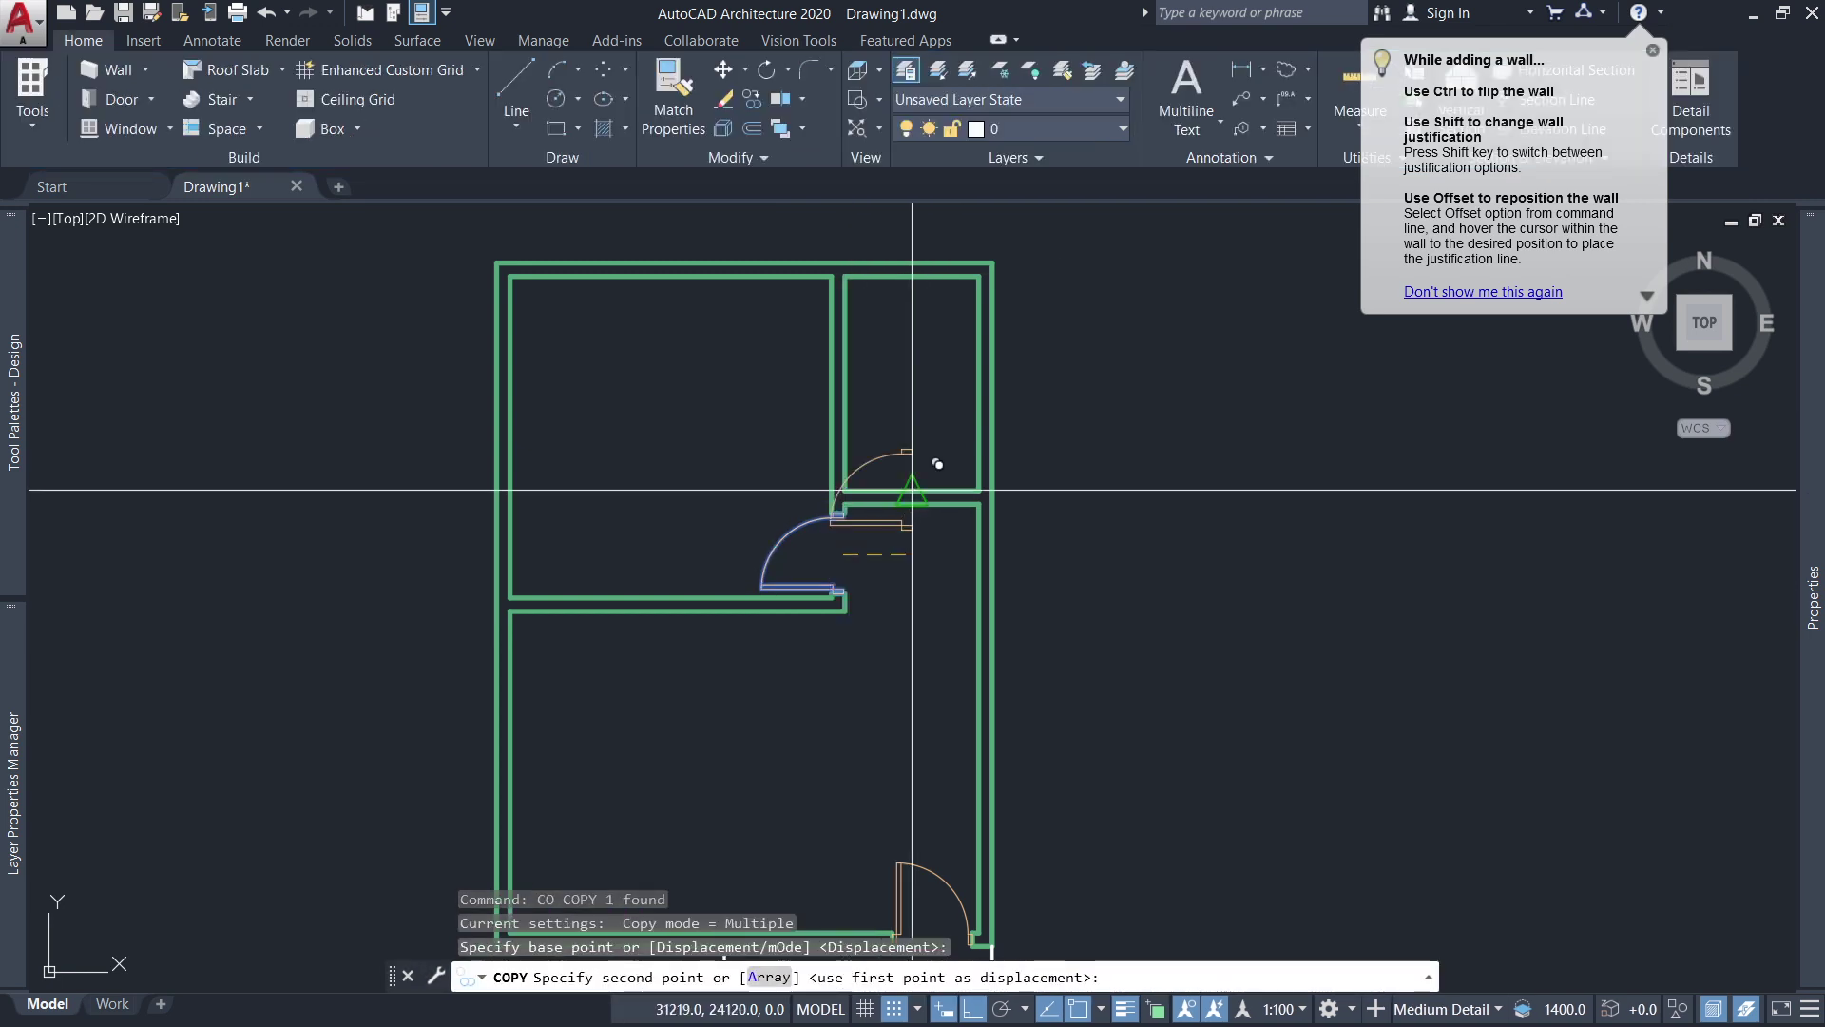
{"action": "left_click", "coordinate": [929, 458]}
{"action": "key", "text": "Return"}
Move the copied door further left into the short interior wall beside the small room.
{"action": "scroll", "coordinate": [916, 515], "scroll_direction": "up", "scroll_amount": 2}
{"action": "left_click", "coordinate": [988, 414]}
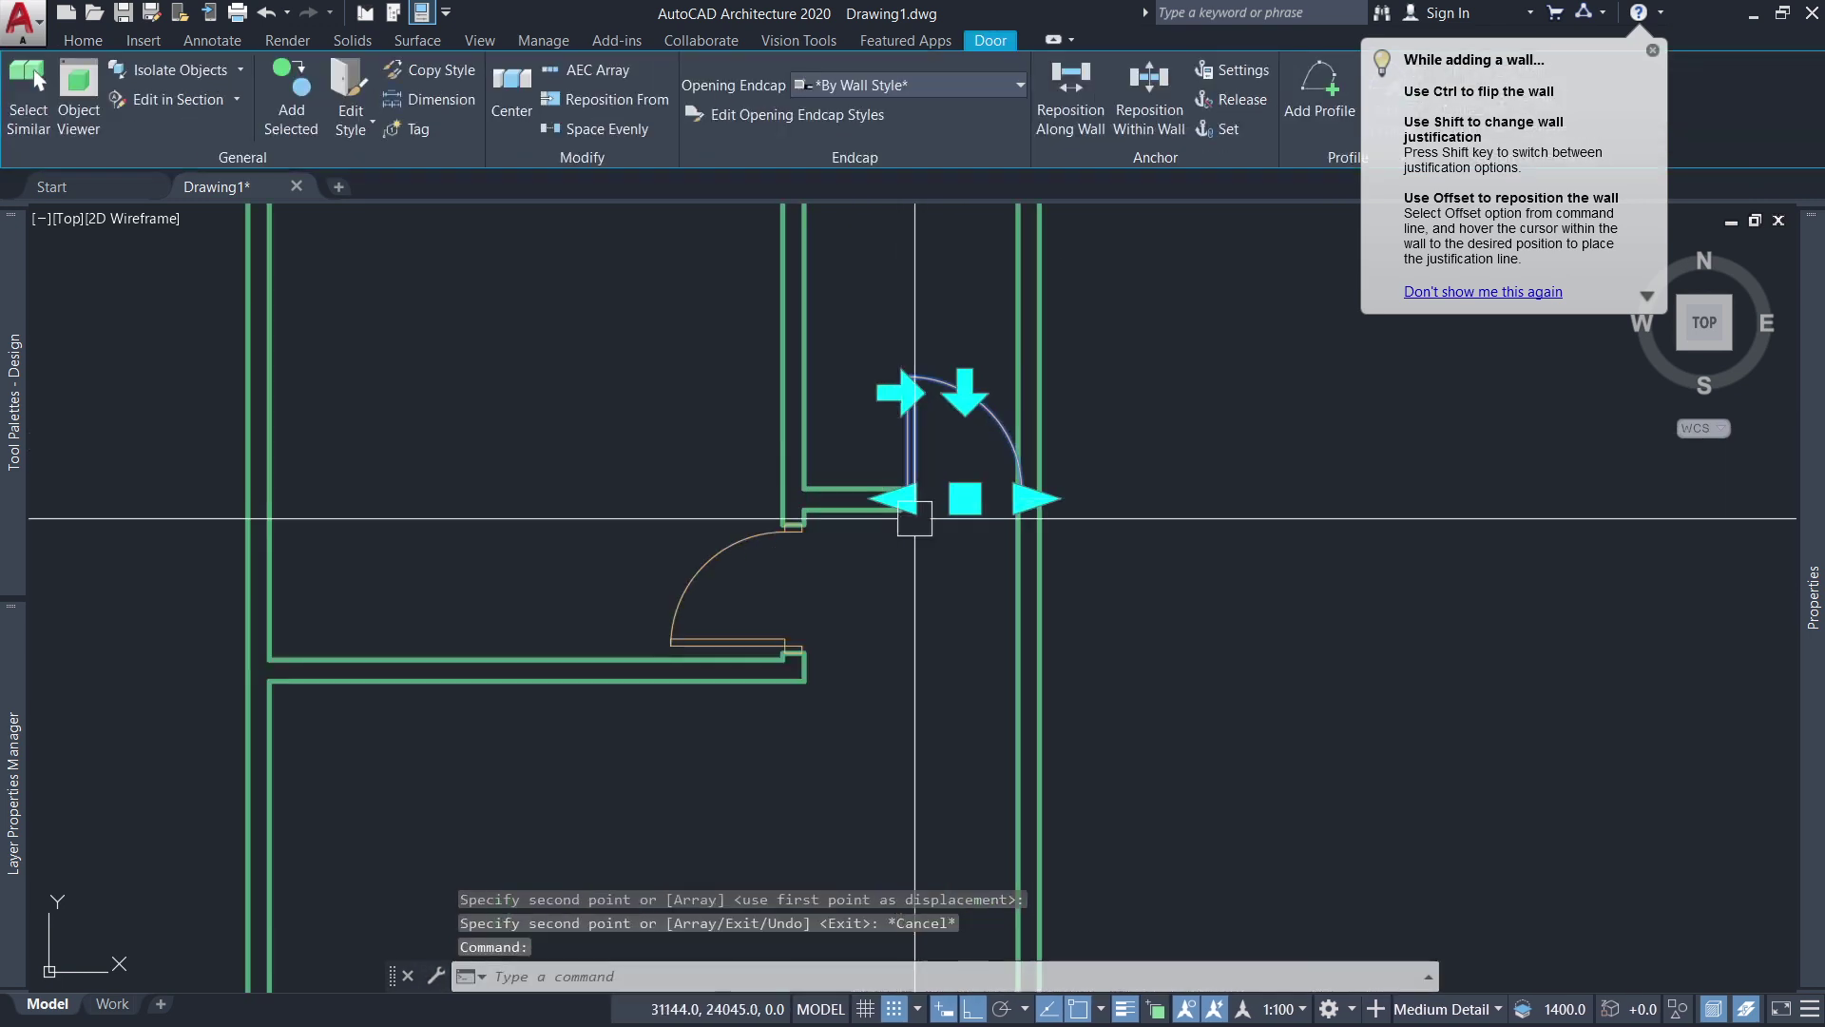
{"action": "type", "text": "m"}
{"action": "key", "text": "Return"}
{"action": "left_click", "coordinate": [928, 588]}
{"action": "left_click", "coordinate": [846, 589]}
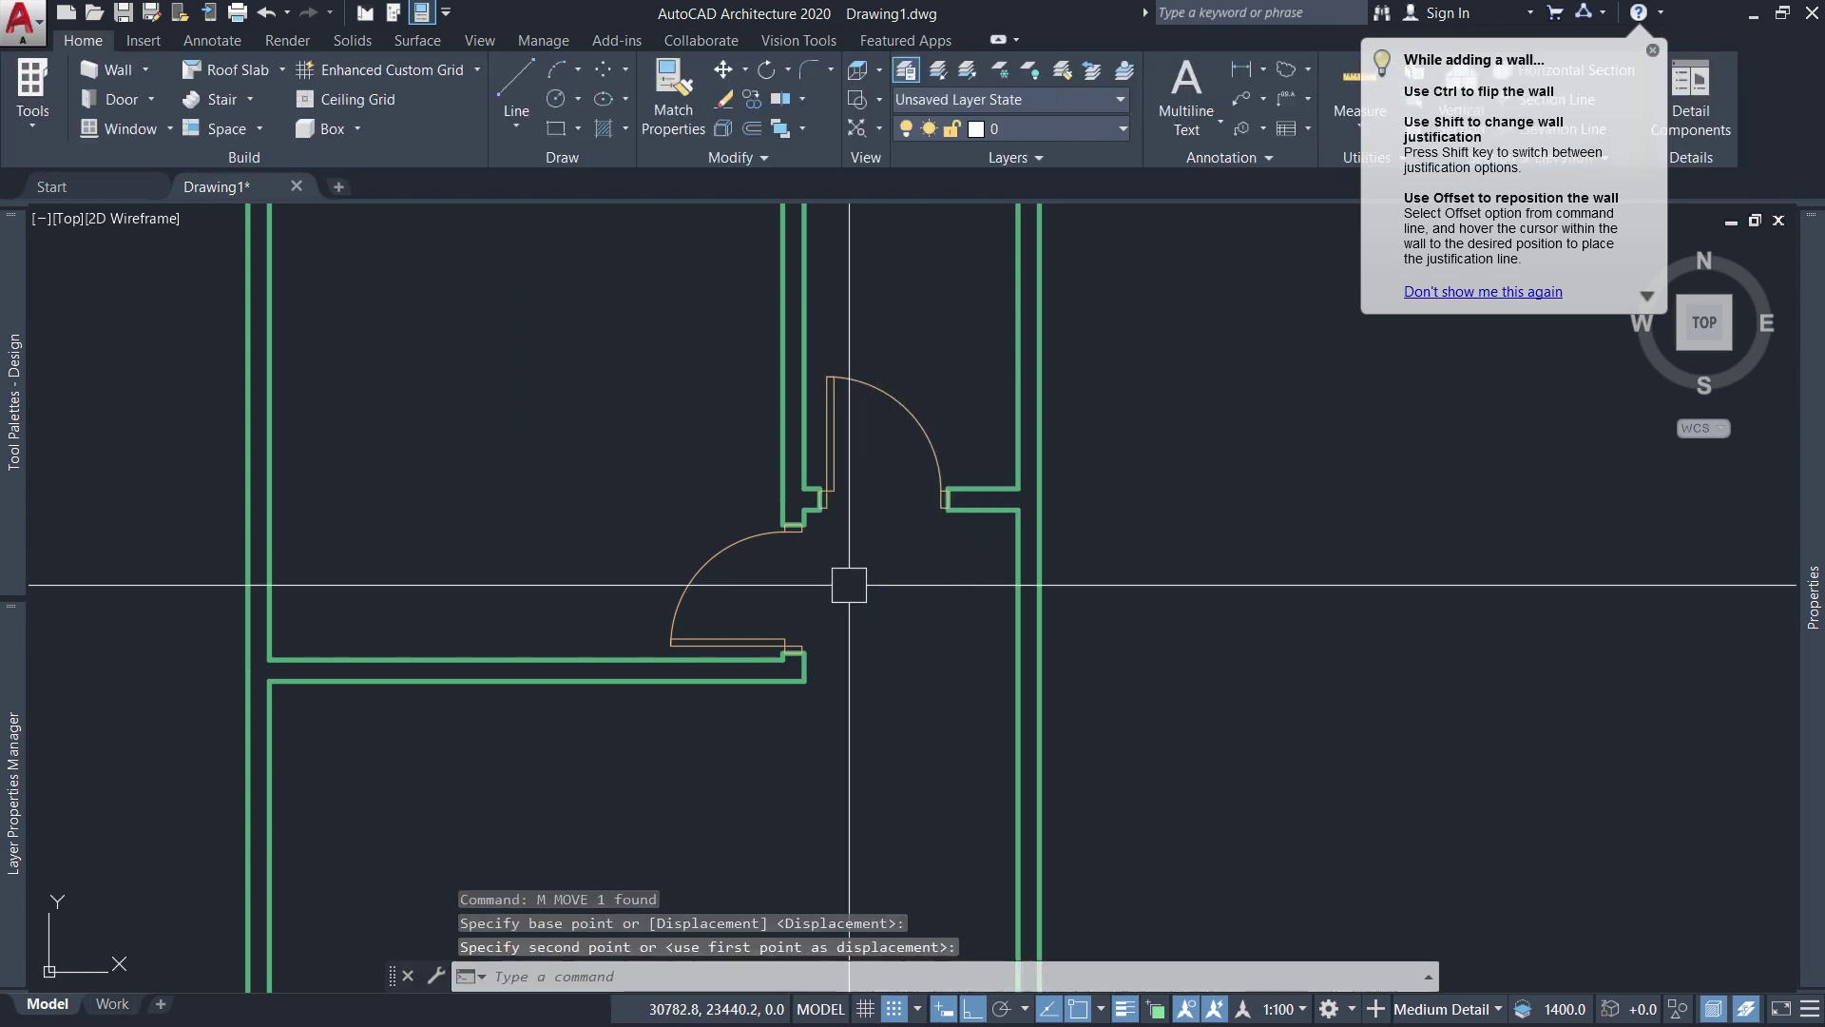
{"action": "scroll", "coordinate": [903, 580], "scroll_direction": "down", "scroll_amount": 4}
{"action": "scroll", "coordinate": [908, 370], "scroll_direction": "up", "scroll_amount": 4}
{"action": "scroll", "coordinate": [908, 371], "scroll_direction": "down", "scroll_amount": 2}
{"action": "scroll", "coordinate": [839, 611], "scroll_direction": "down", "scroll_amount": 2}
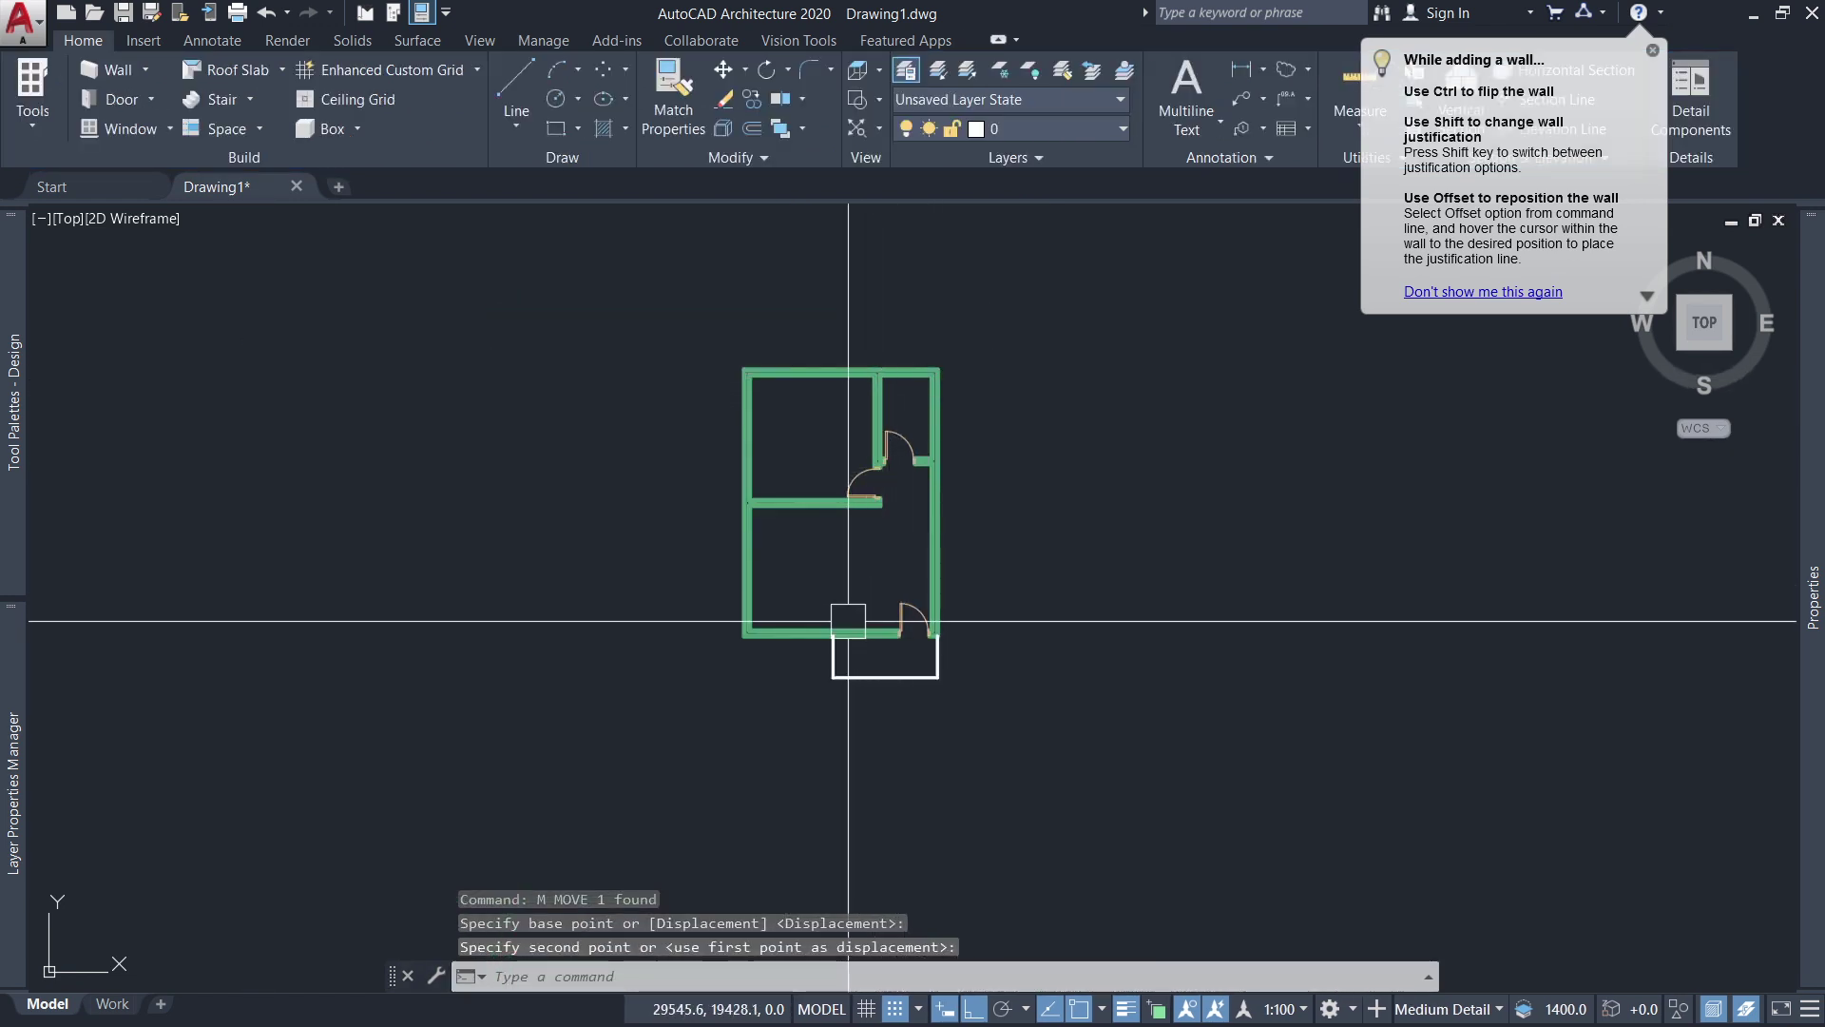
{"action": "scroll", "coordinate": [937, 611], "scroll_direction": "up", "scroll_amount": 2}
{"action": "scroll", "coordinate": [942, 627], "scroll_direction": "up", "scroll_amount": 3}
Set the entrance door above the terrace to a width of 1200 in Properties.
{"action": "left_click", "coordinate": [879, 547]}
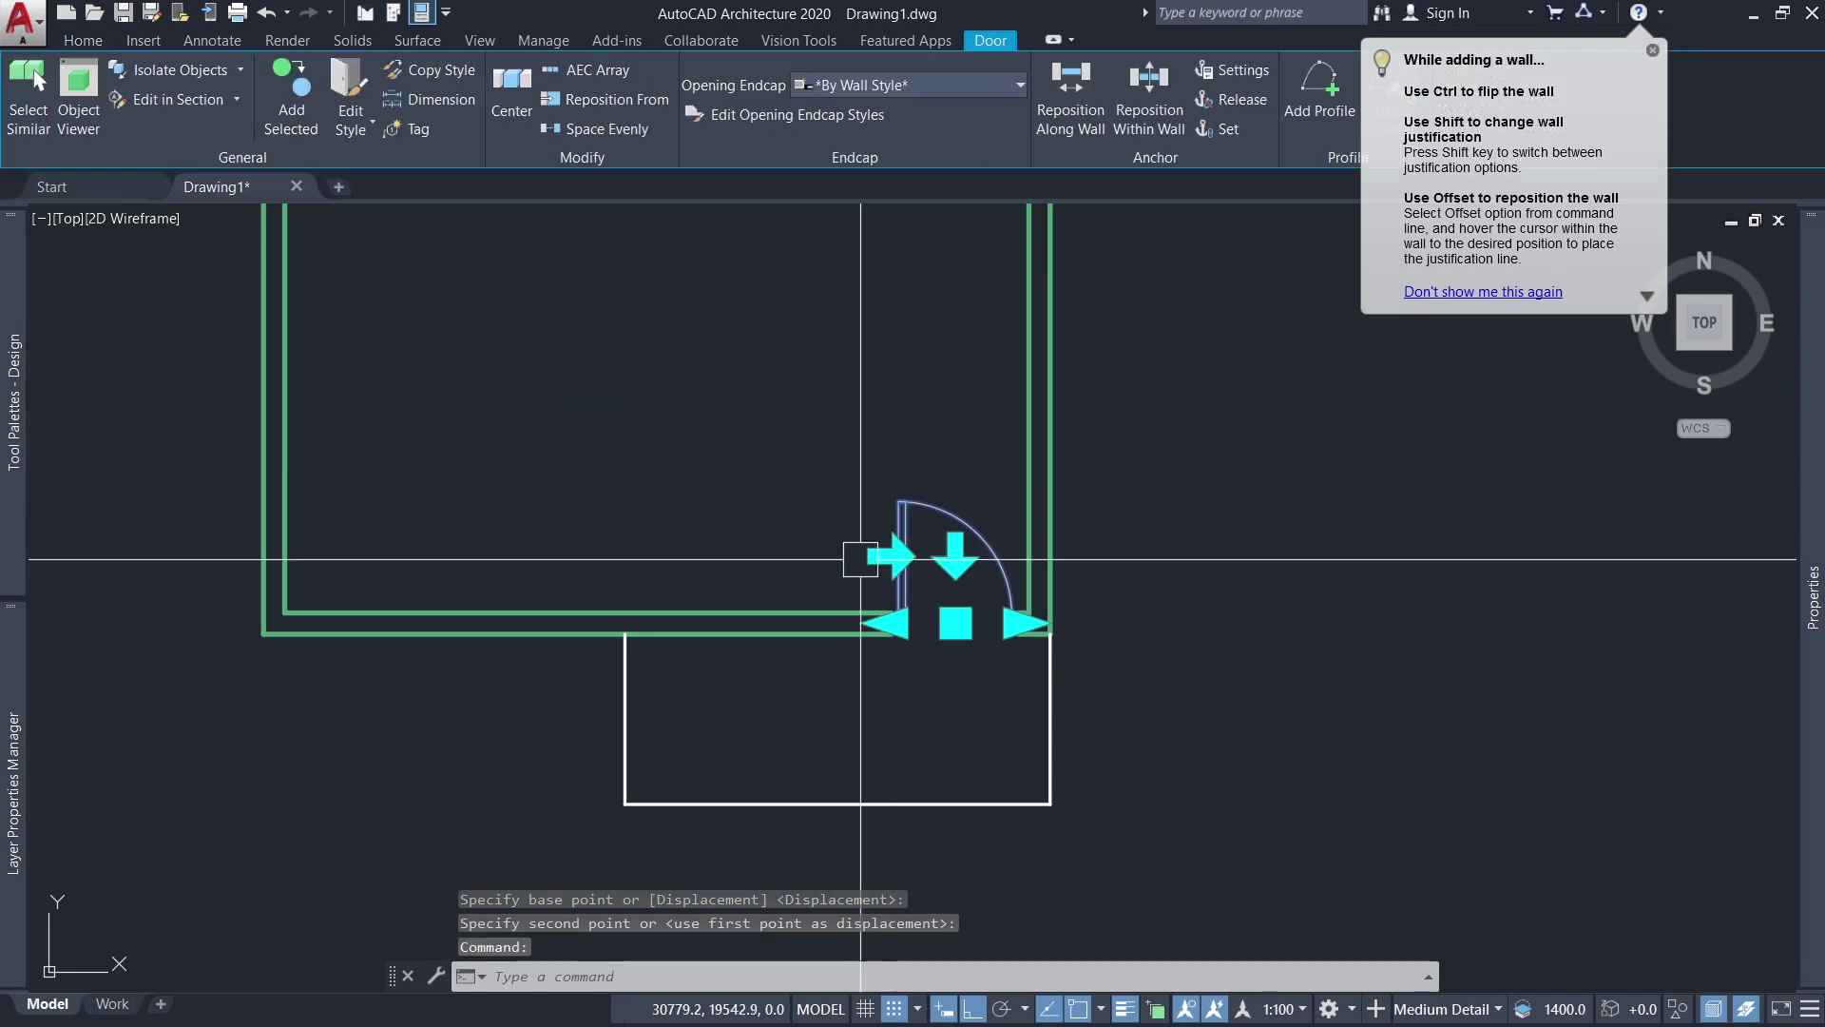
{"action": "scroll", "coordinate": [870, 551], "scroll_direction": "down", "scroll_amount": 3}
{"action": "scroll", "coordinate": [884, 588], "scroll_direction": "up", "scroll_amount": 4}
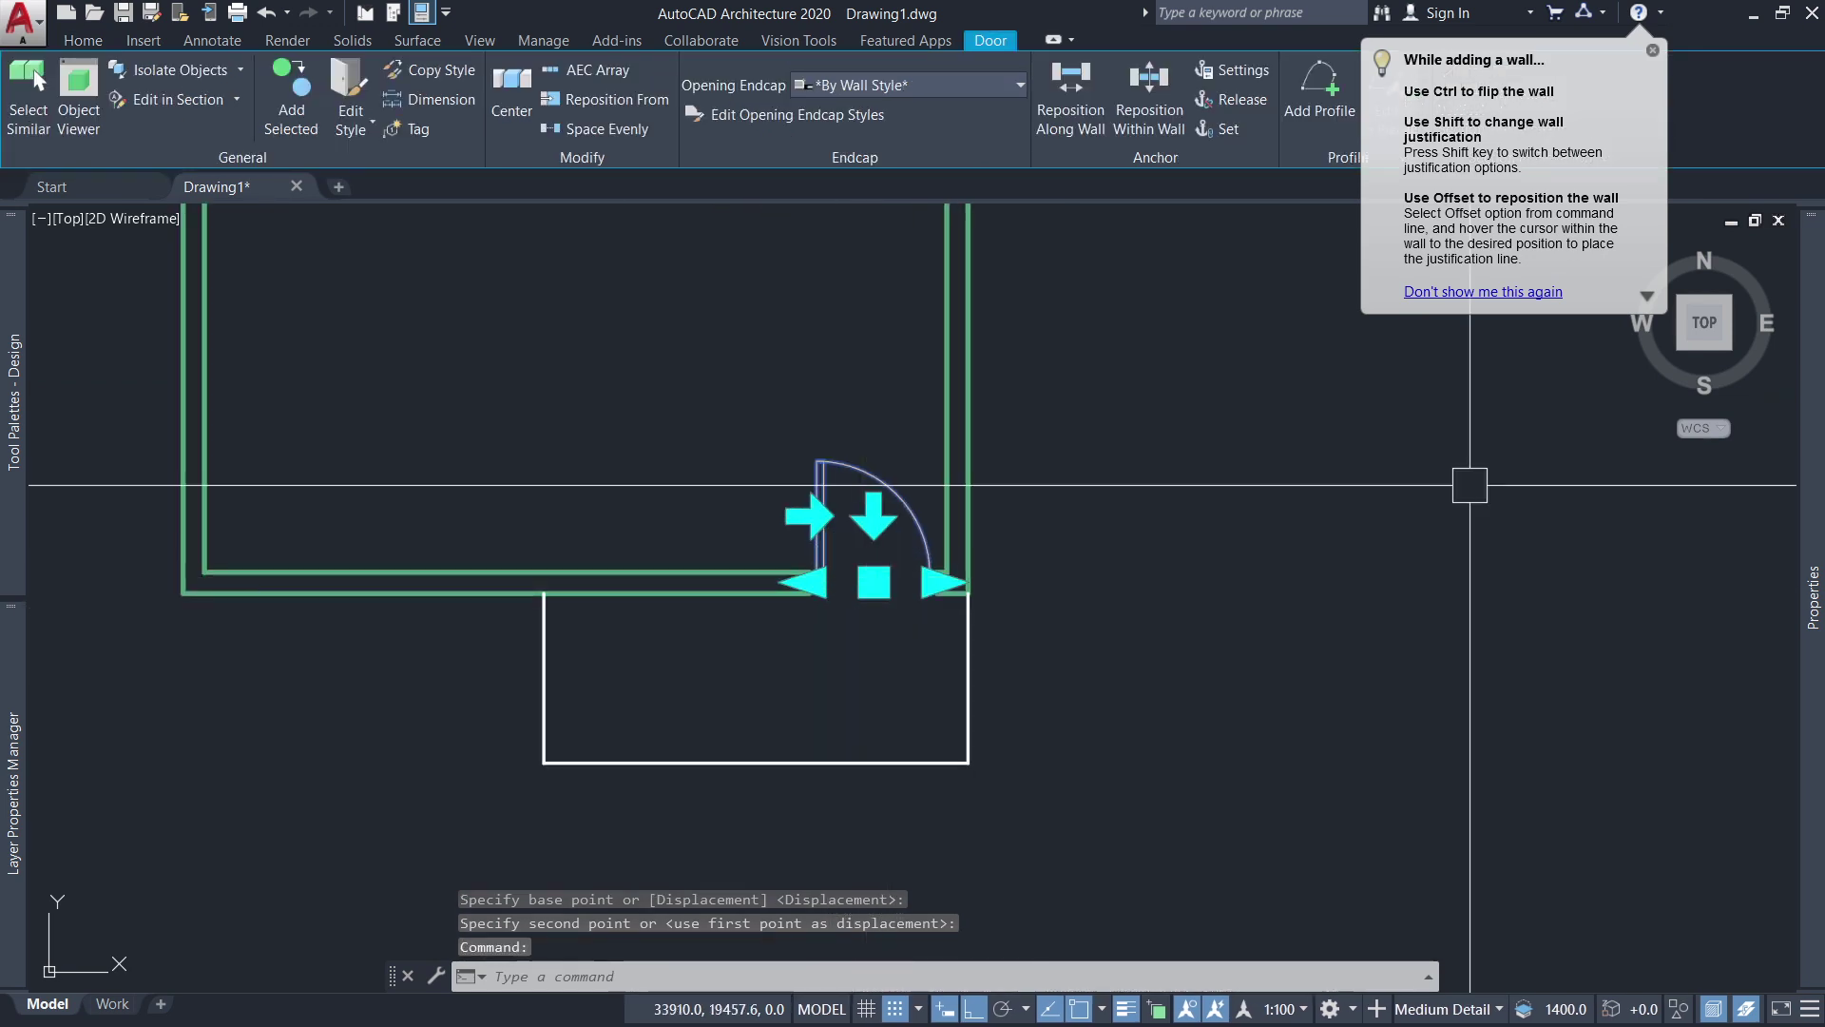
{"action": "key", "text": "ctrl+1"}
{"action": "key", "text": "ctrl+1"}
{"action": "scroll", "coordinate": [879, 570], "scroll_direction": "up", "scroll_amount": 2}
{"action": "scroll", "coordinate": [869, 537], "scroll_direction": "down", "scroll_amount": 2}
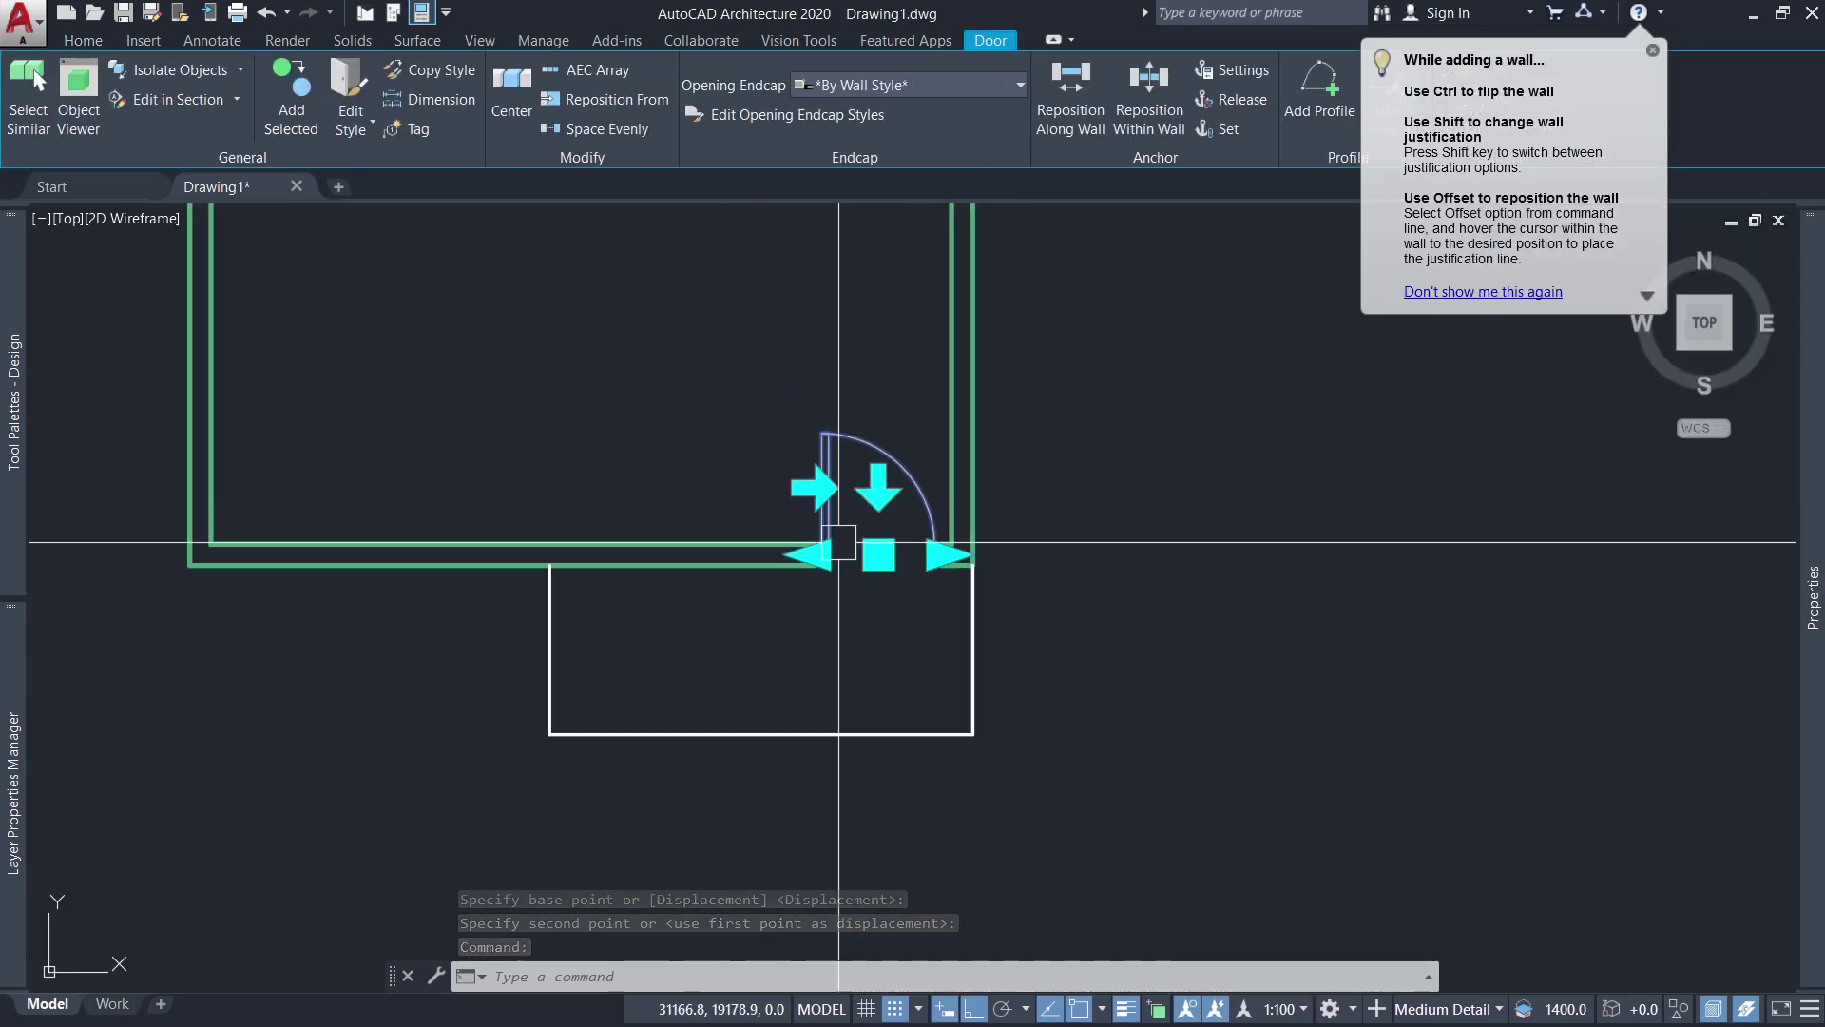
{"action": "scroll", "coordinate": [869, 538], "scroll_direction": "up", "scroll_amount": 2}
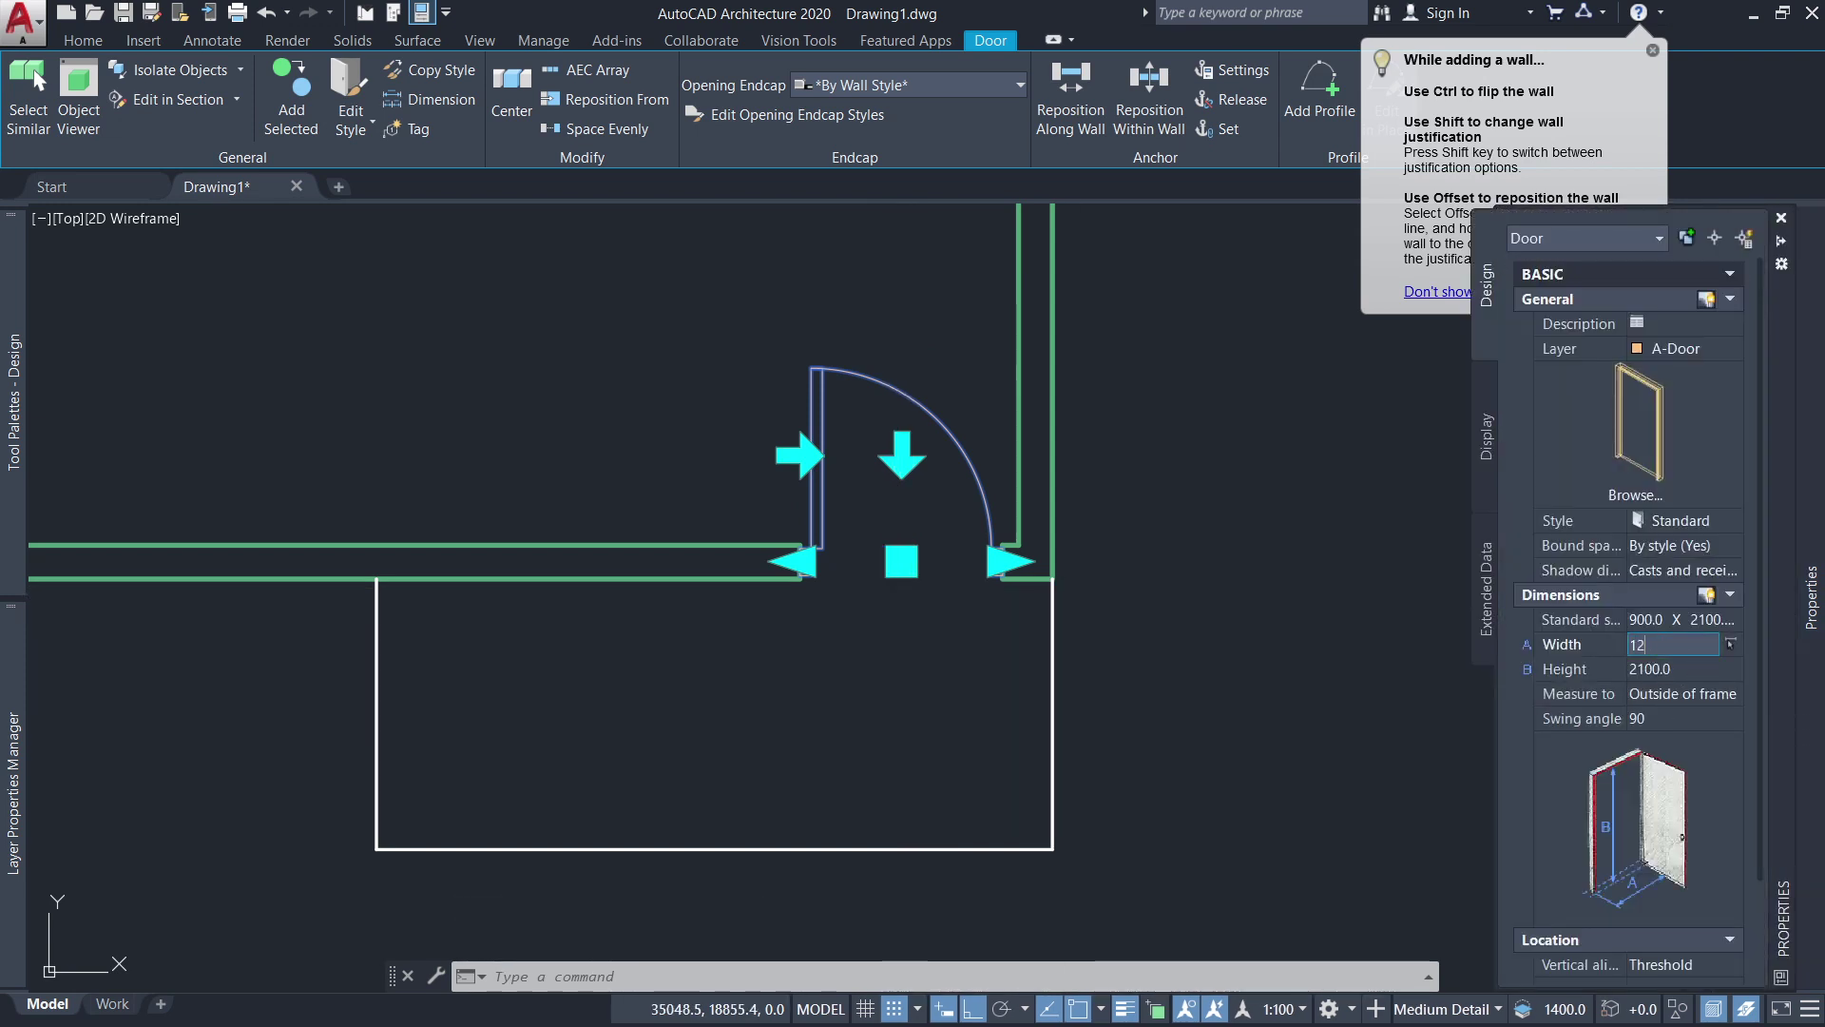
{"action": "type", "text": "00.0"}
{"action": "left_click", "coordinate": [1693, 663]}
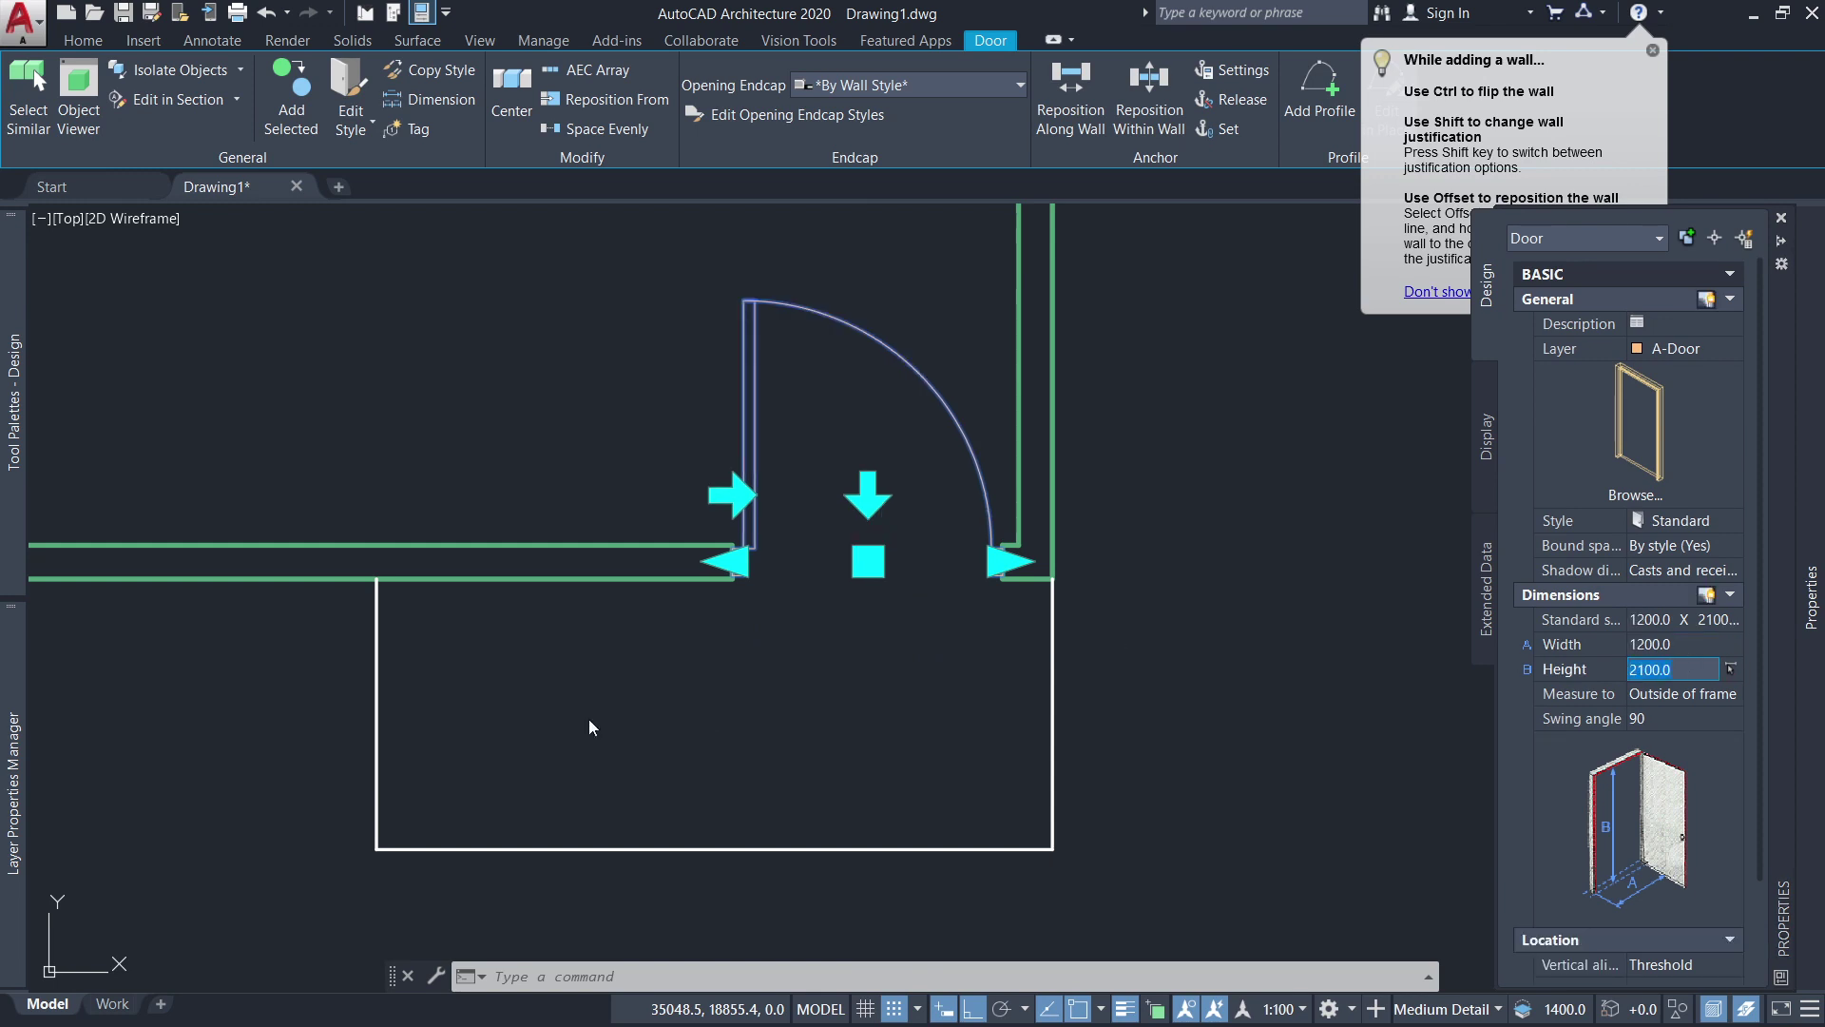
Move the widened entrance door slightly to the left.
{"action": "key", "text": "m"}
{"action": "key", "text": "Return"}
{"action": "left_click", "coordinate": [914, 609]}
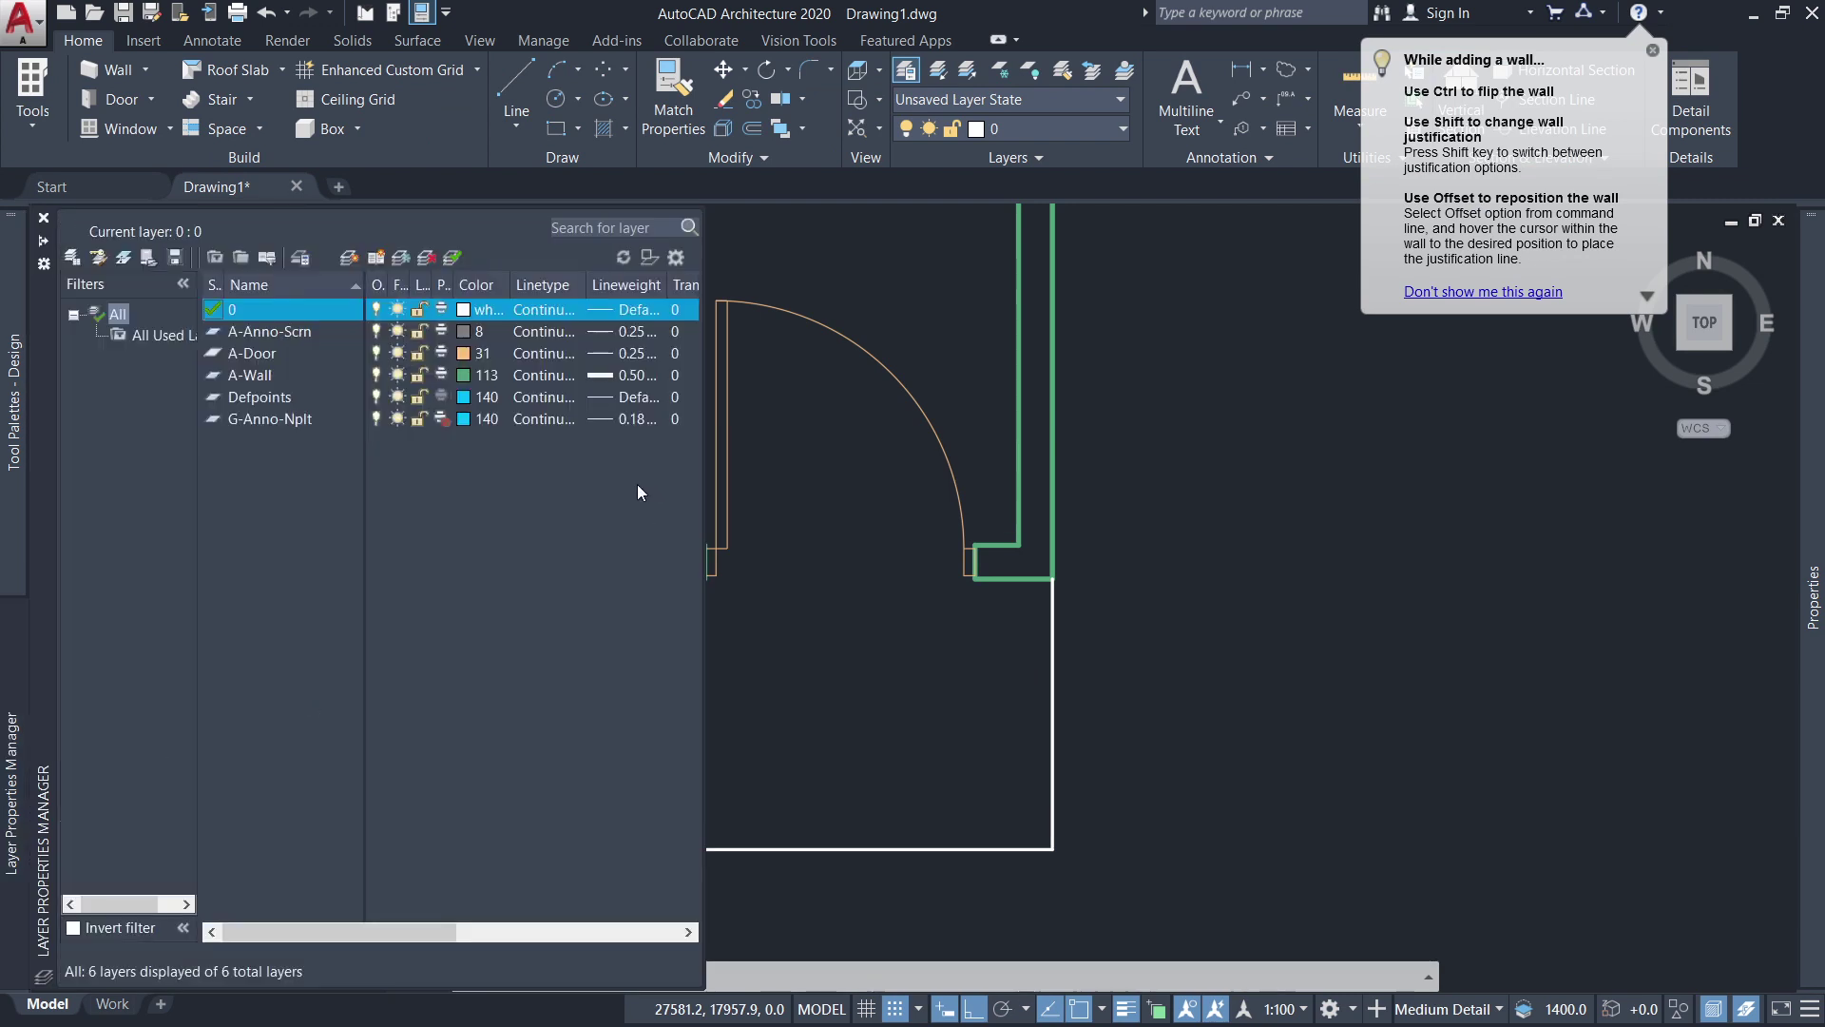
Apply the hinged double, 6-panel half-lite door style to the terrace entrance door.
{"action": "left_click", "coordinate": [937, 418]}
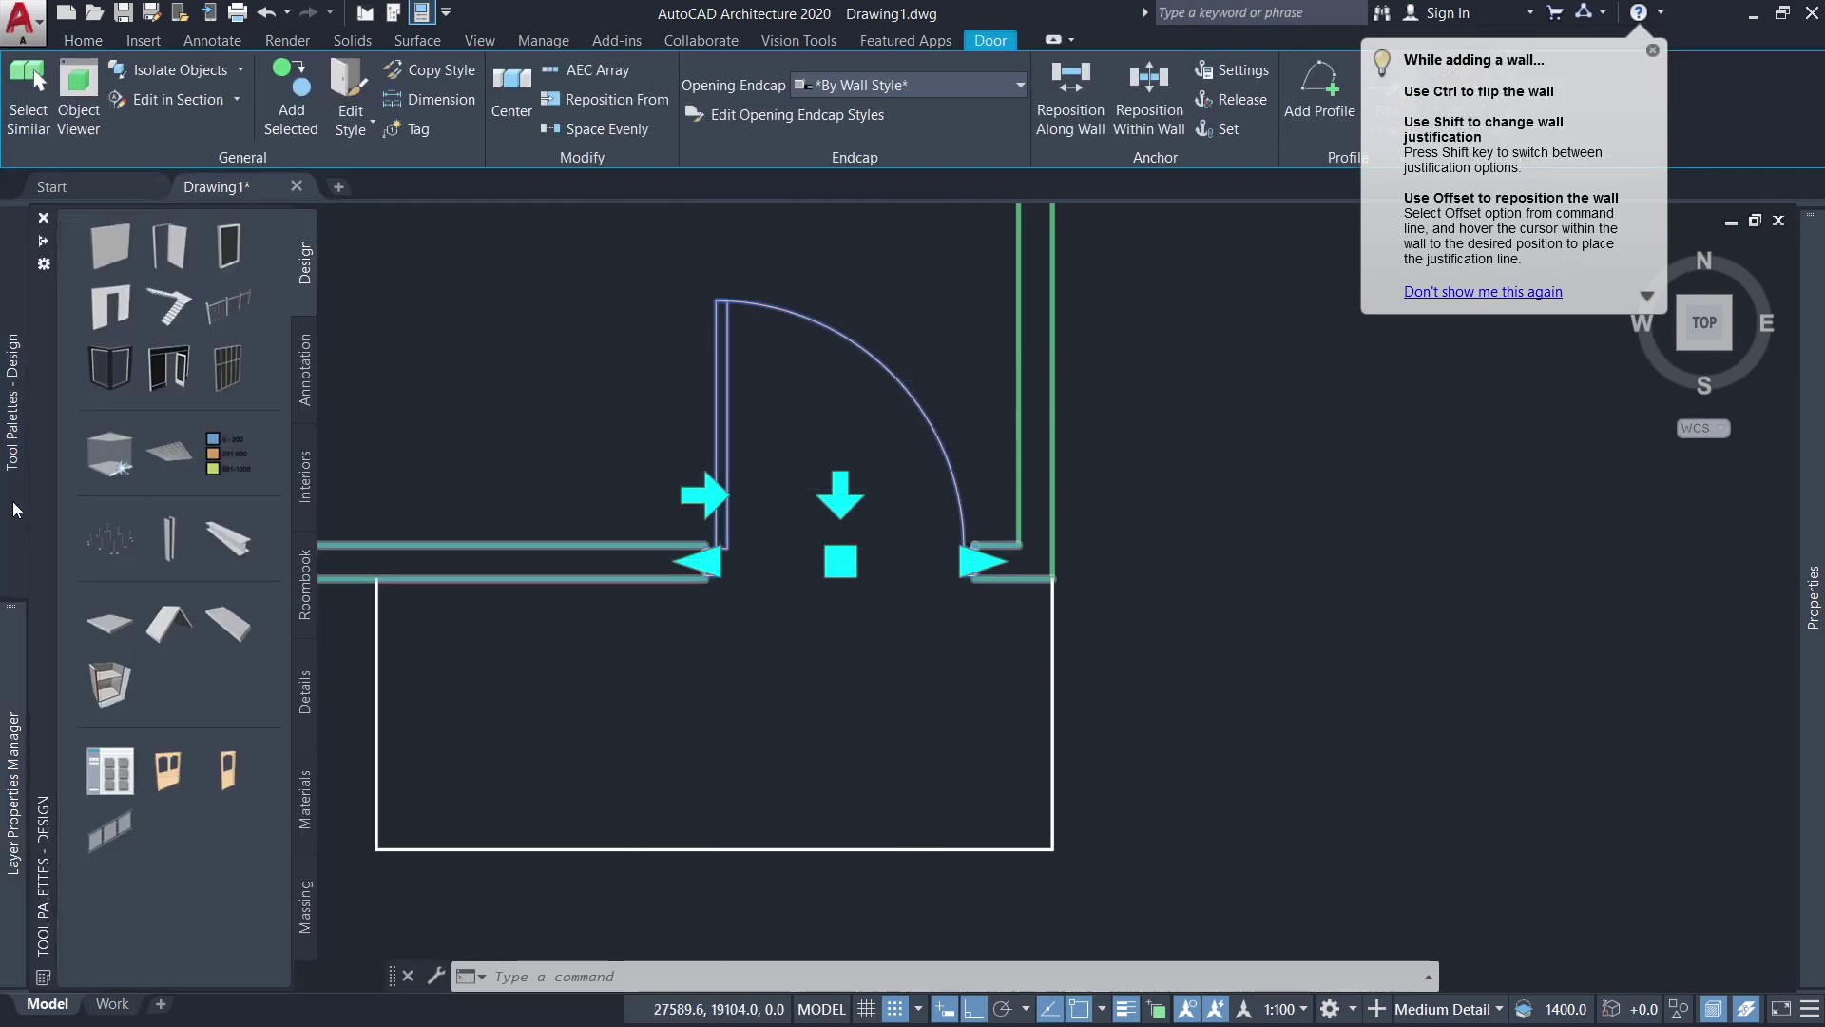
{"action": "right_click", "coordinate": [175, 768]}
{"action": "mouse_move", "coordinate": [286, 446]}
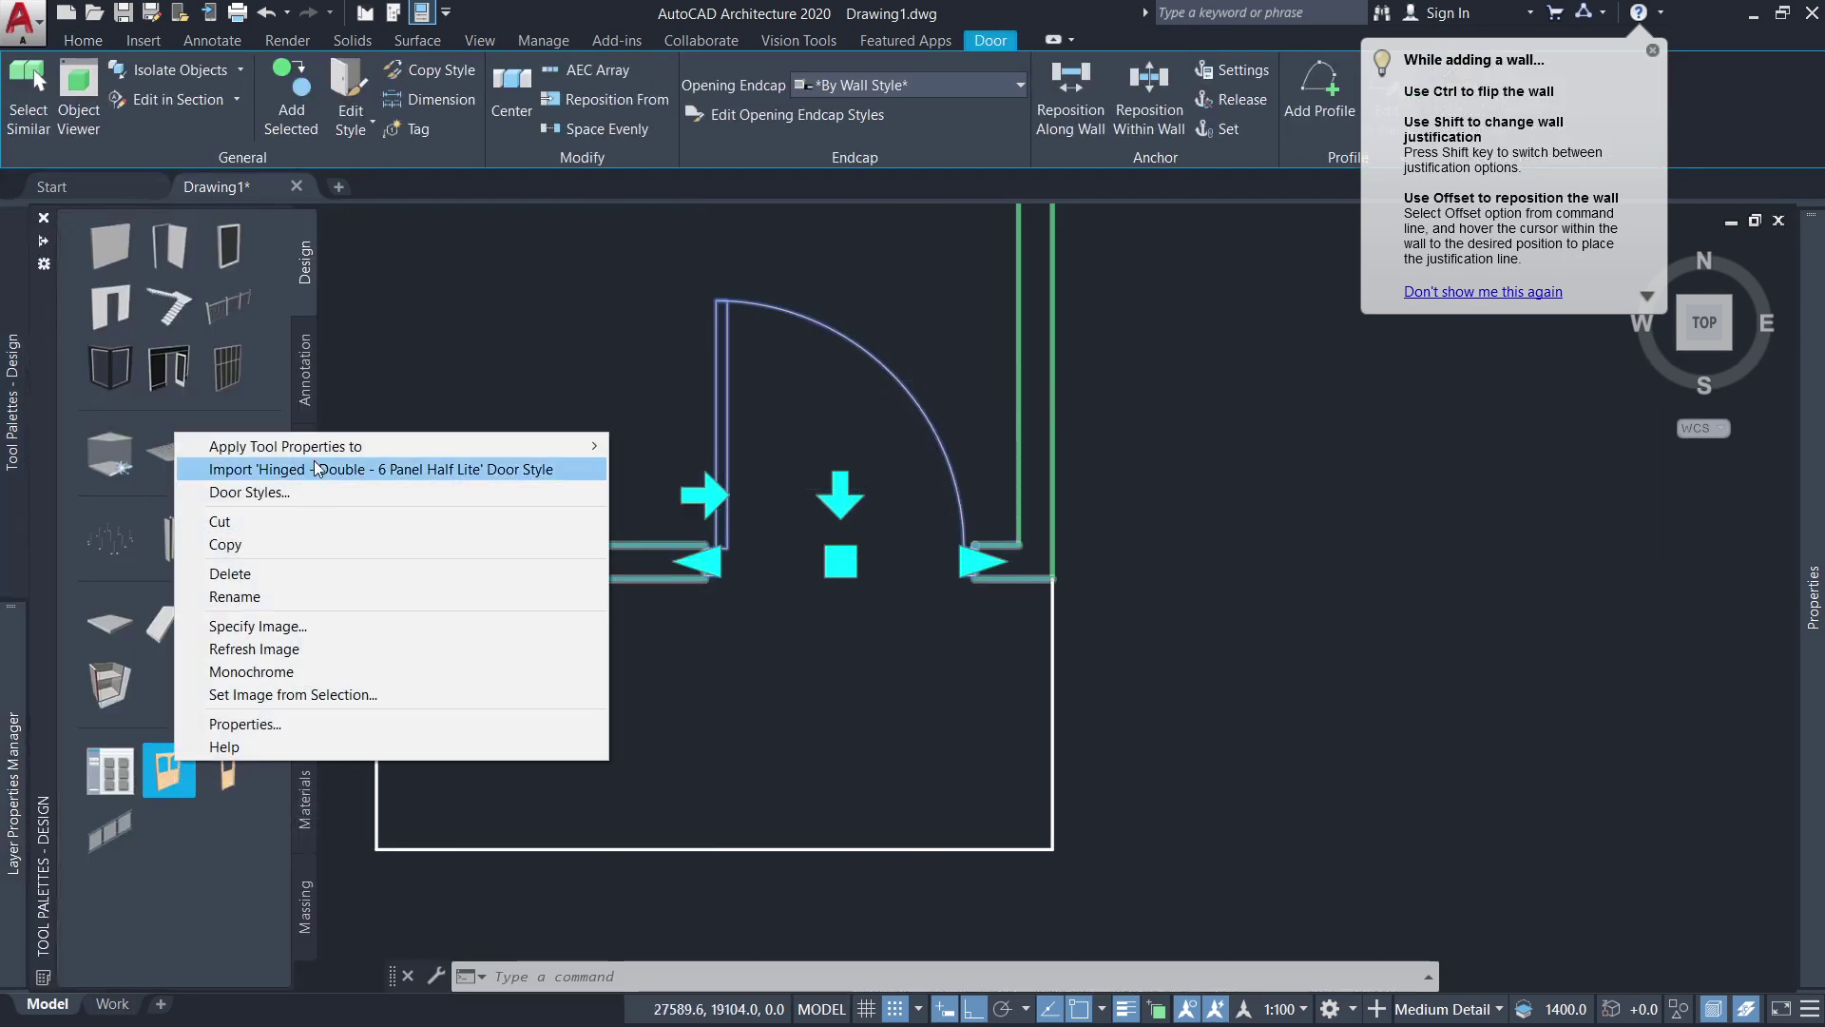
{"action": "left_click", "coordinate": [694, 451]}
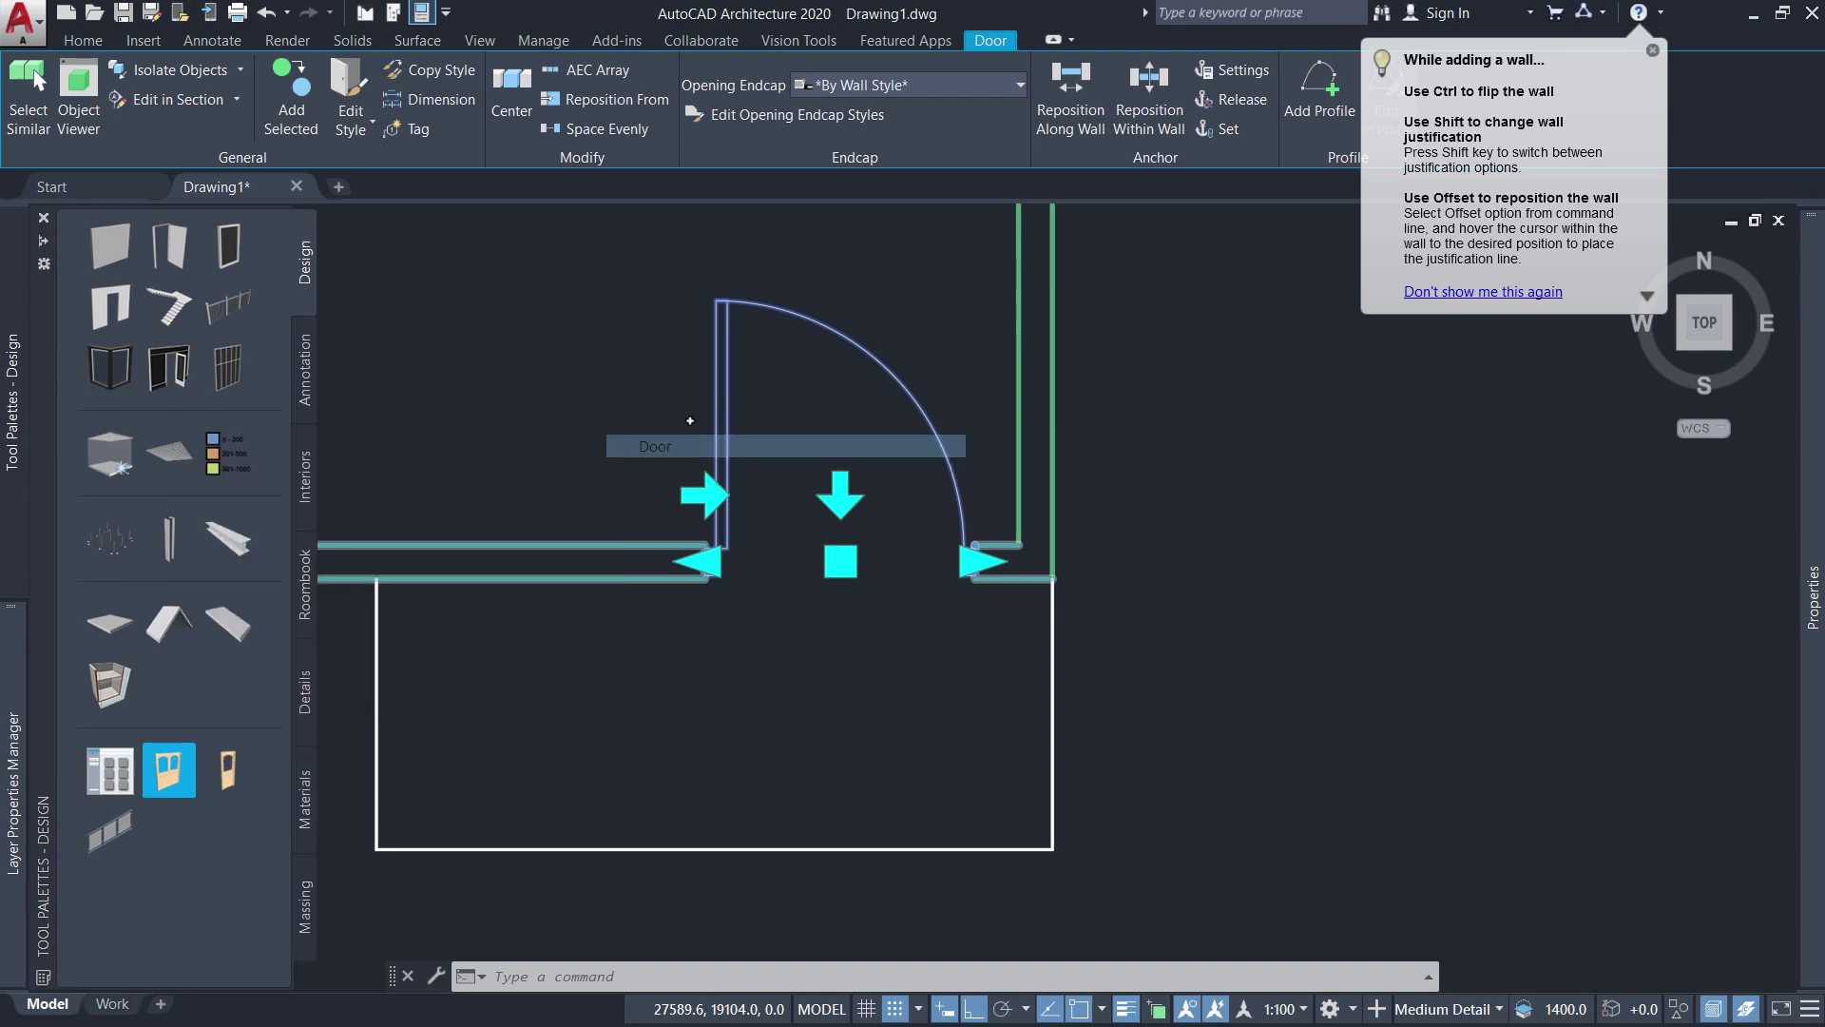
{"action": "scroll", "coordinate": [1050, 583], "scroll_direction": "down", "scroll_amount": 2}
{"action": "scroll", "coordinate": [976, 601], "scroll_direction": "down", "scroll_amount": 2}
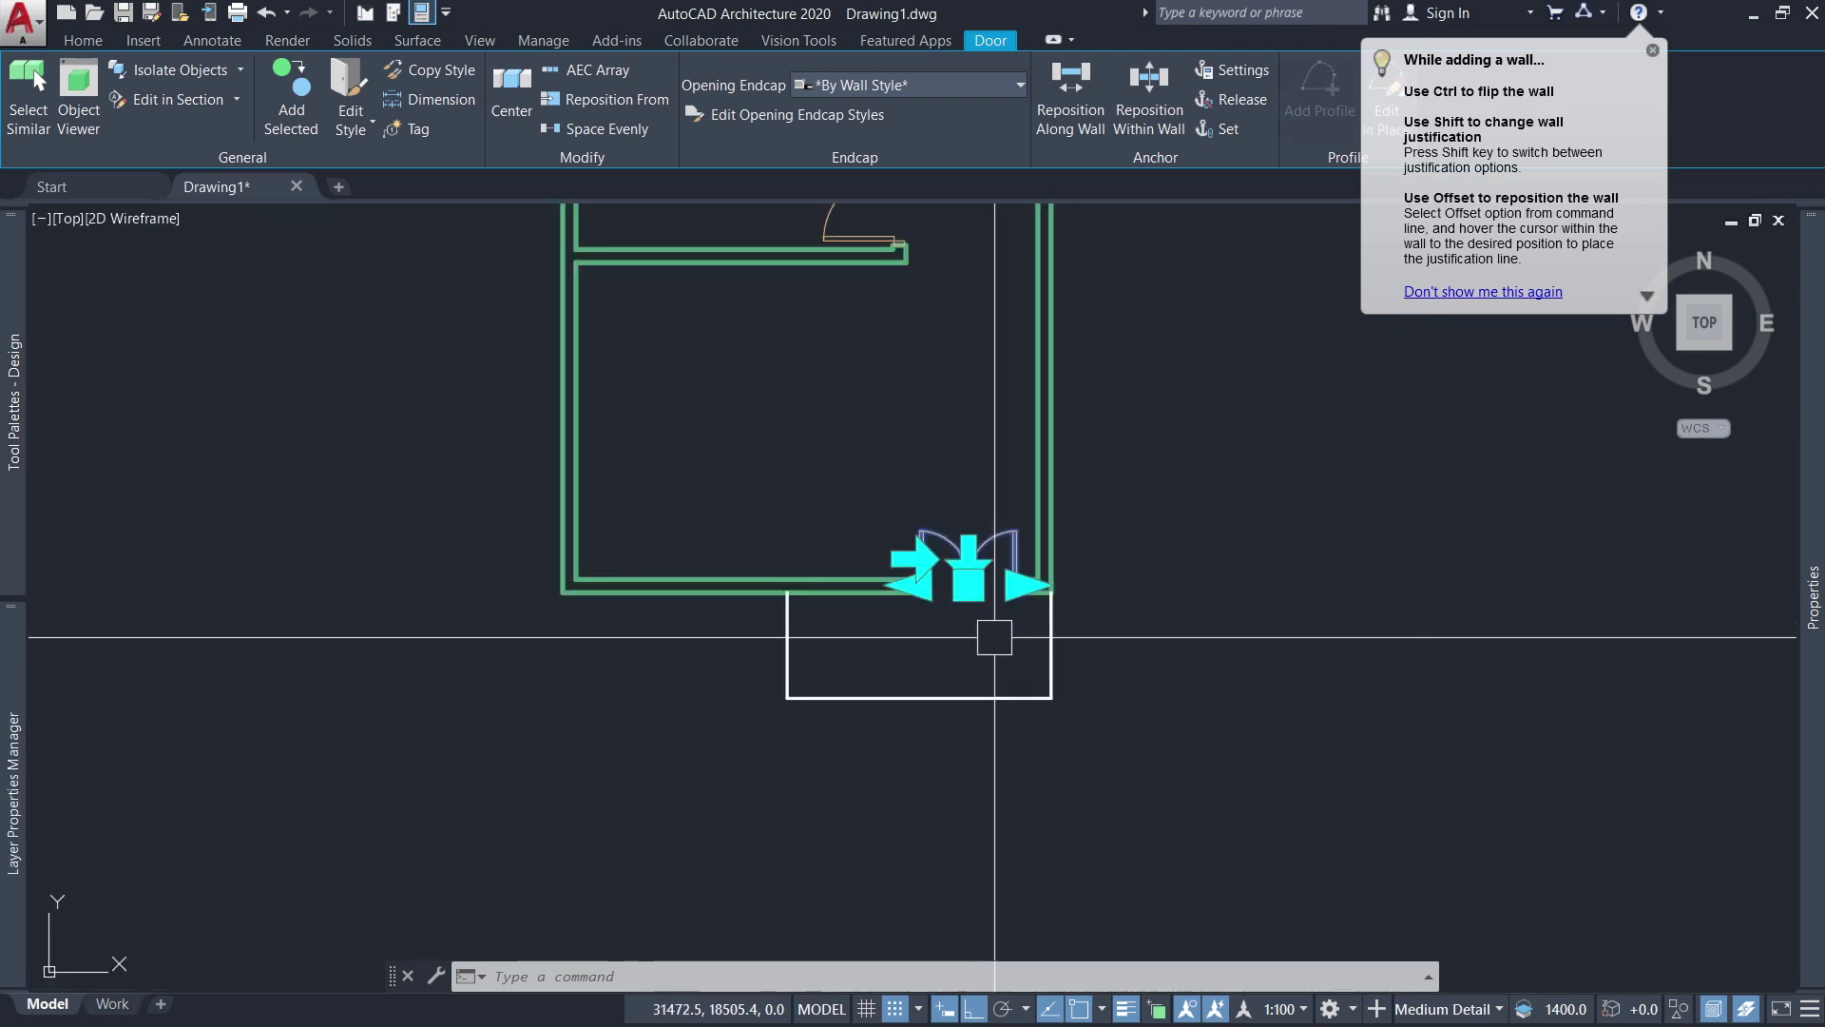
{"action": "key", "text": "Escape"}
{"action": "scroll", "coordinate": [984, 637], "scroll_direction": "down", "scroll_amount": 5}
{"action": "scroll", "coordinate": [993, 626], "scroll_direction": "up", "scroll_amount": 2}
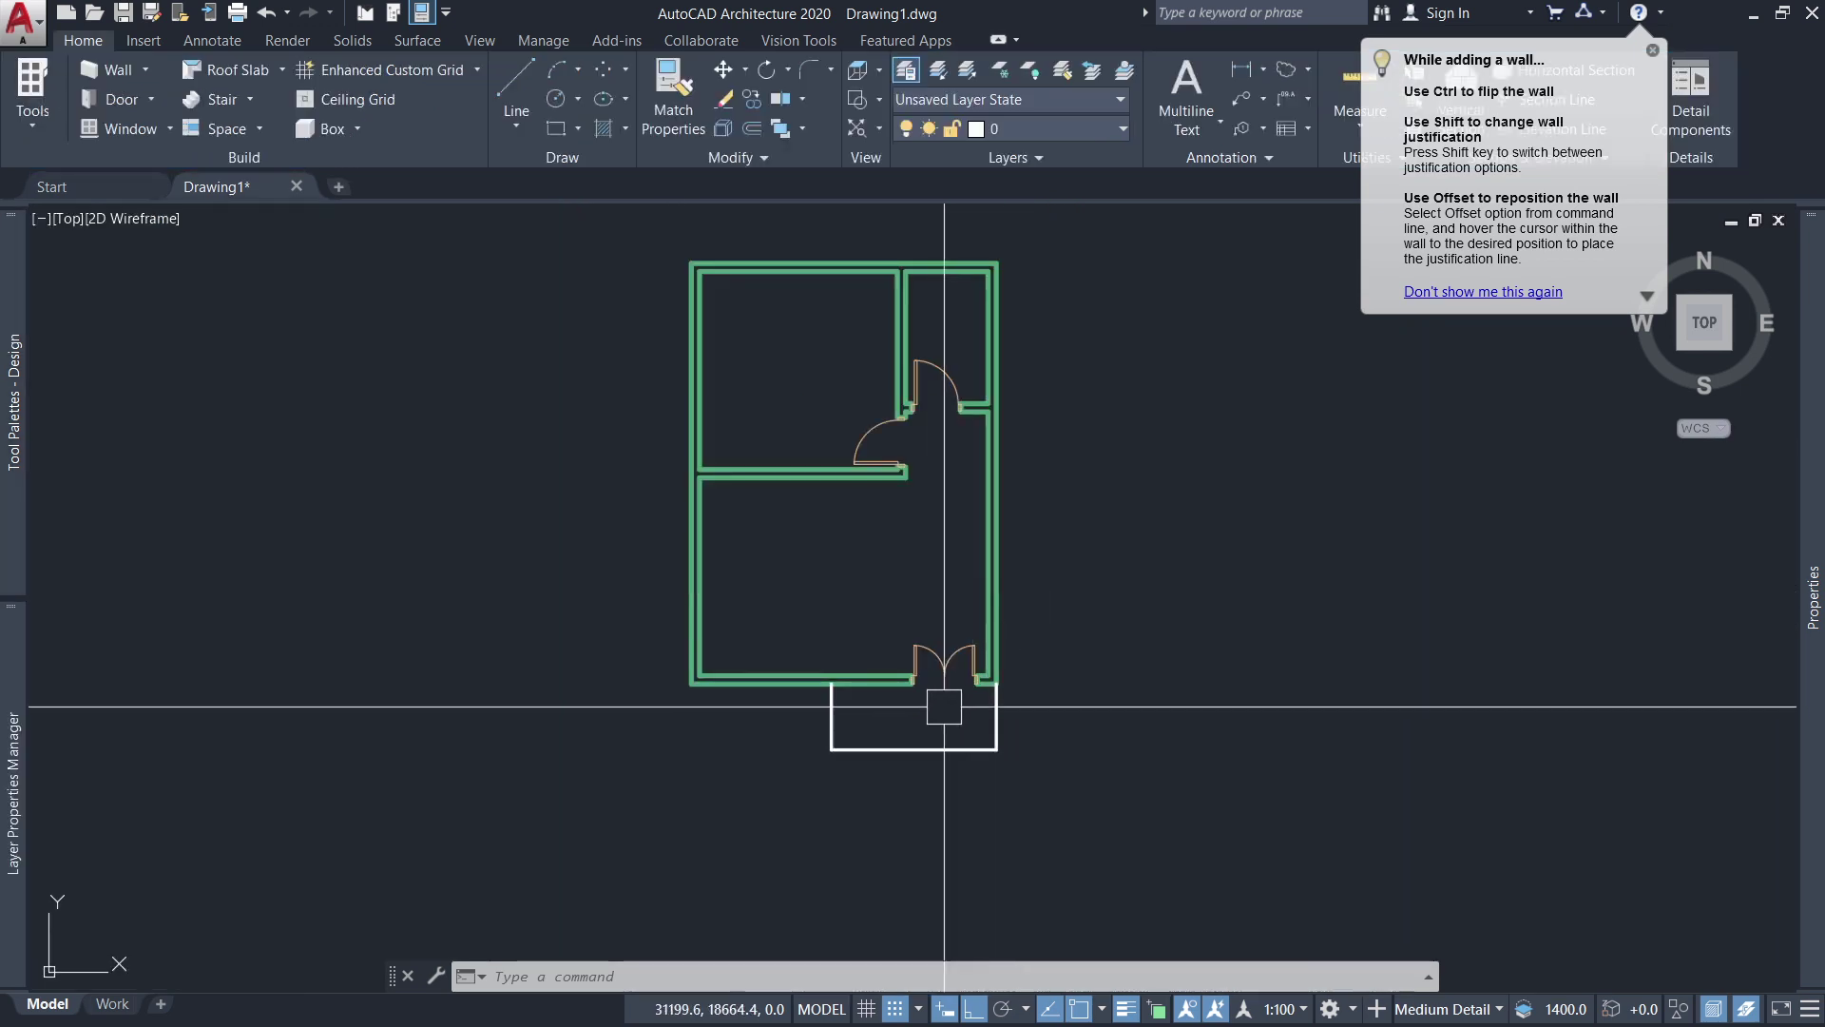
{"action": "scroll", "coordinate": [936, 708], "scroll_direction": "down", "scroll_amount": 2}
{"action": "scroll", "coordinate": [932, 700], "scroll_direction": "up", "scroll_amount": 2}
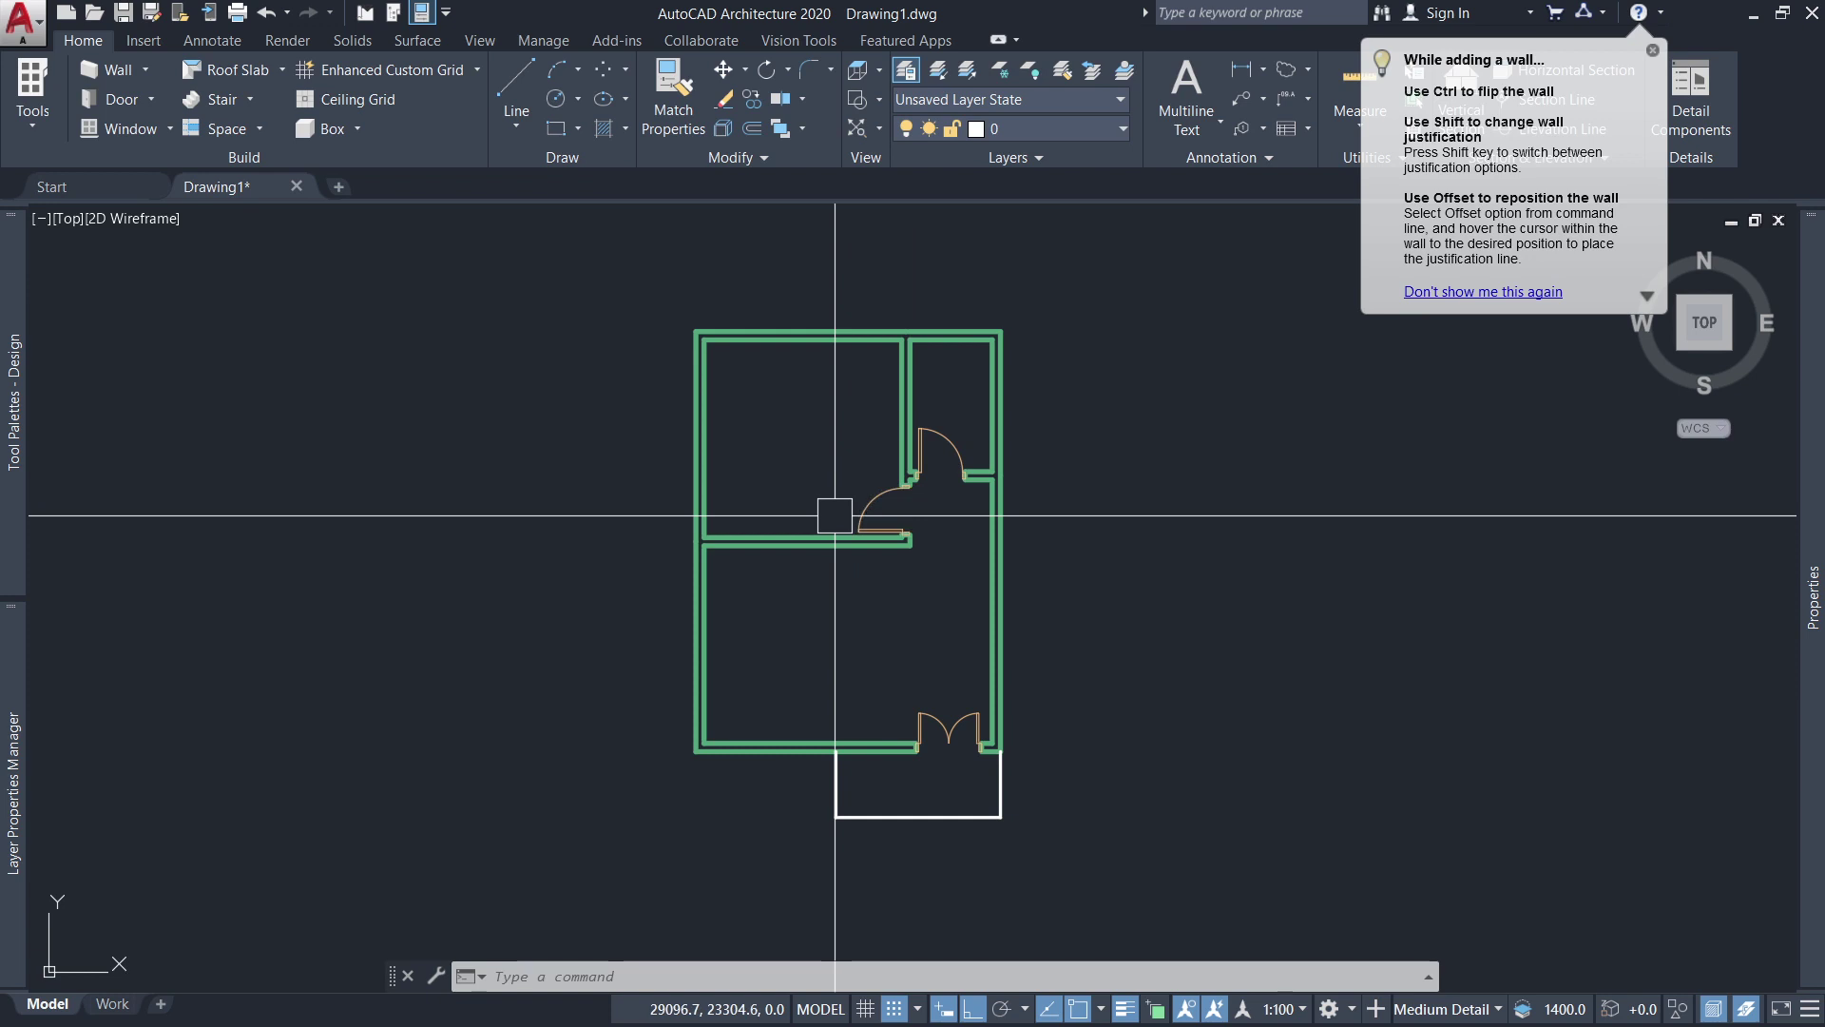
Start a standard window sized 1200 wide, 1200 high with a 900 sill height.
{"action": "left_click", "coordinate": [169, 133]}
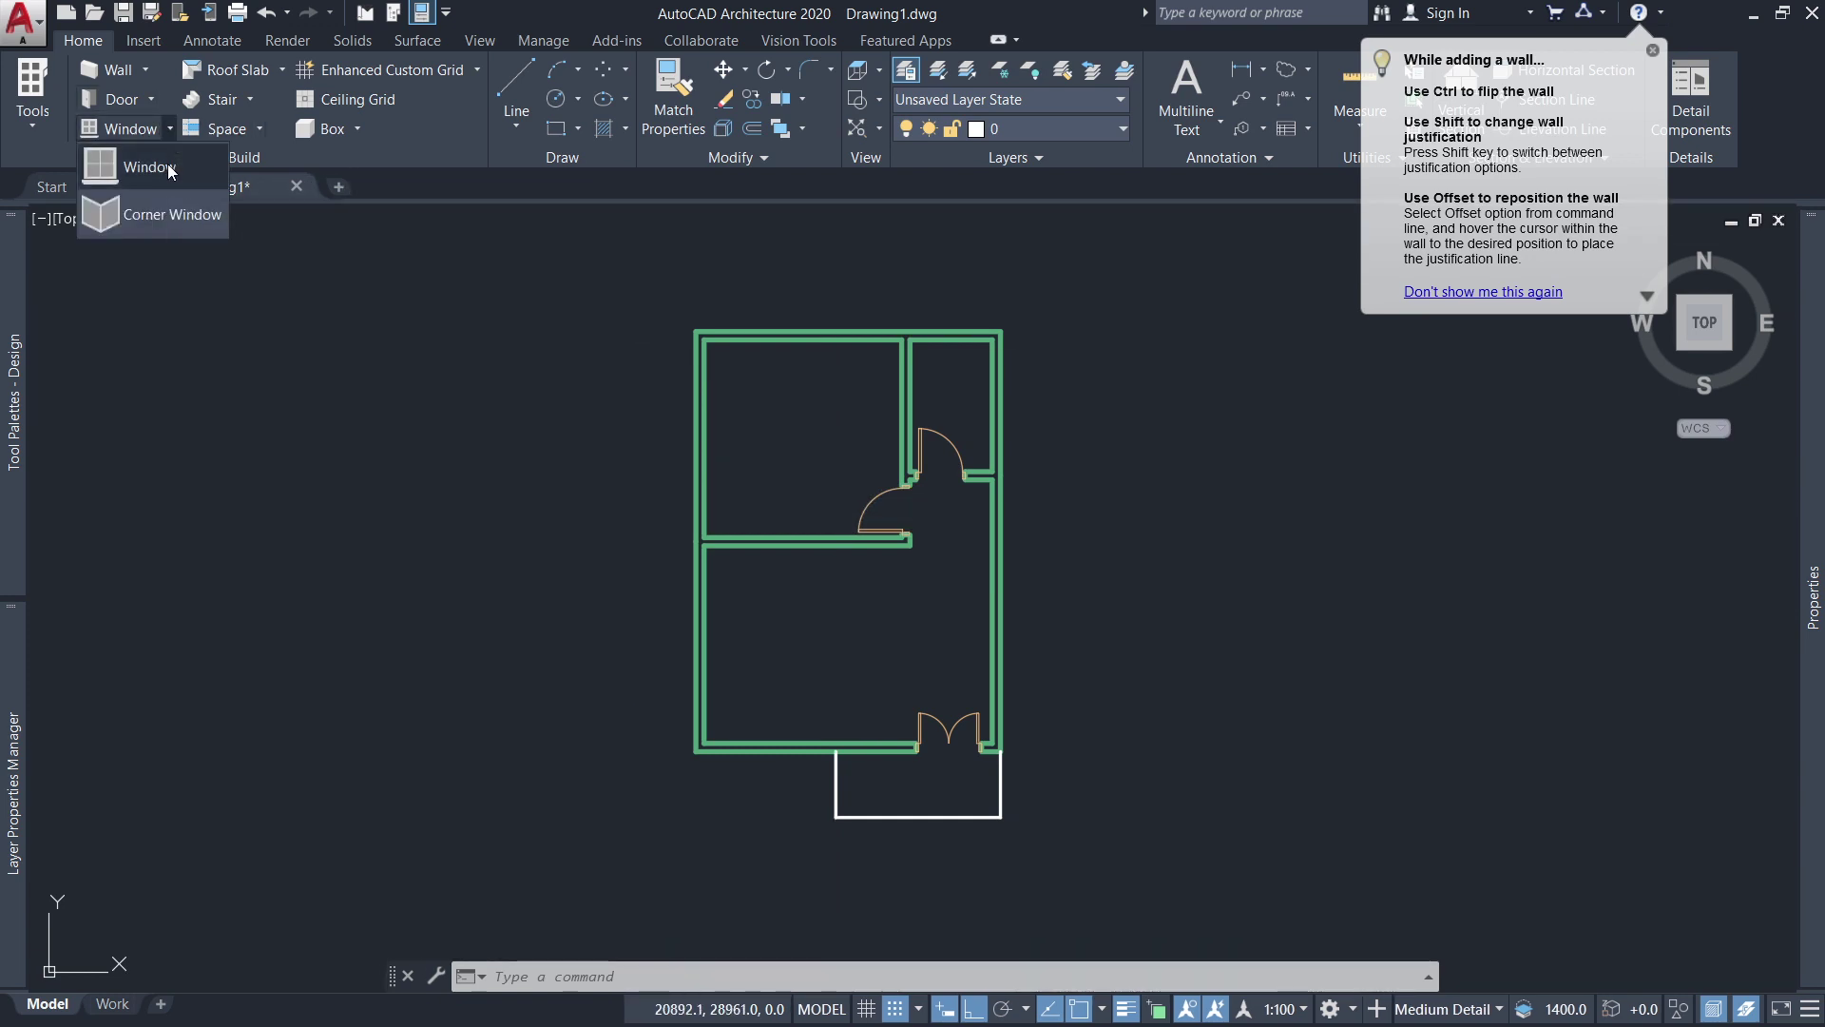
{"action": "left_click", "coordinate": [168, 166]}
{"action": "type", "text": "1200"}
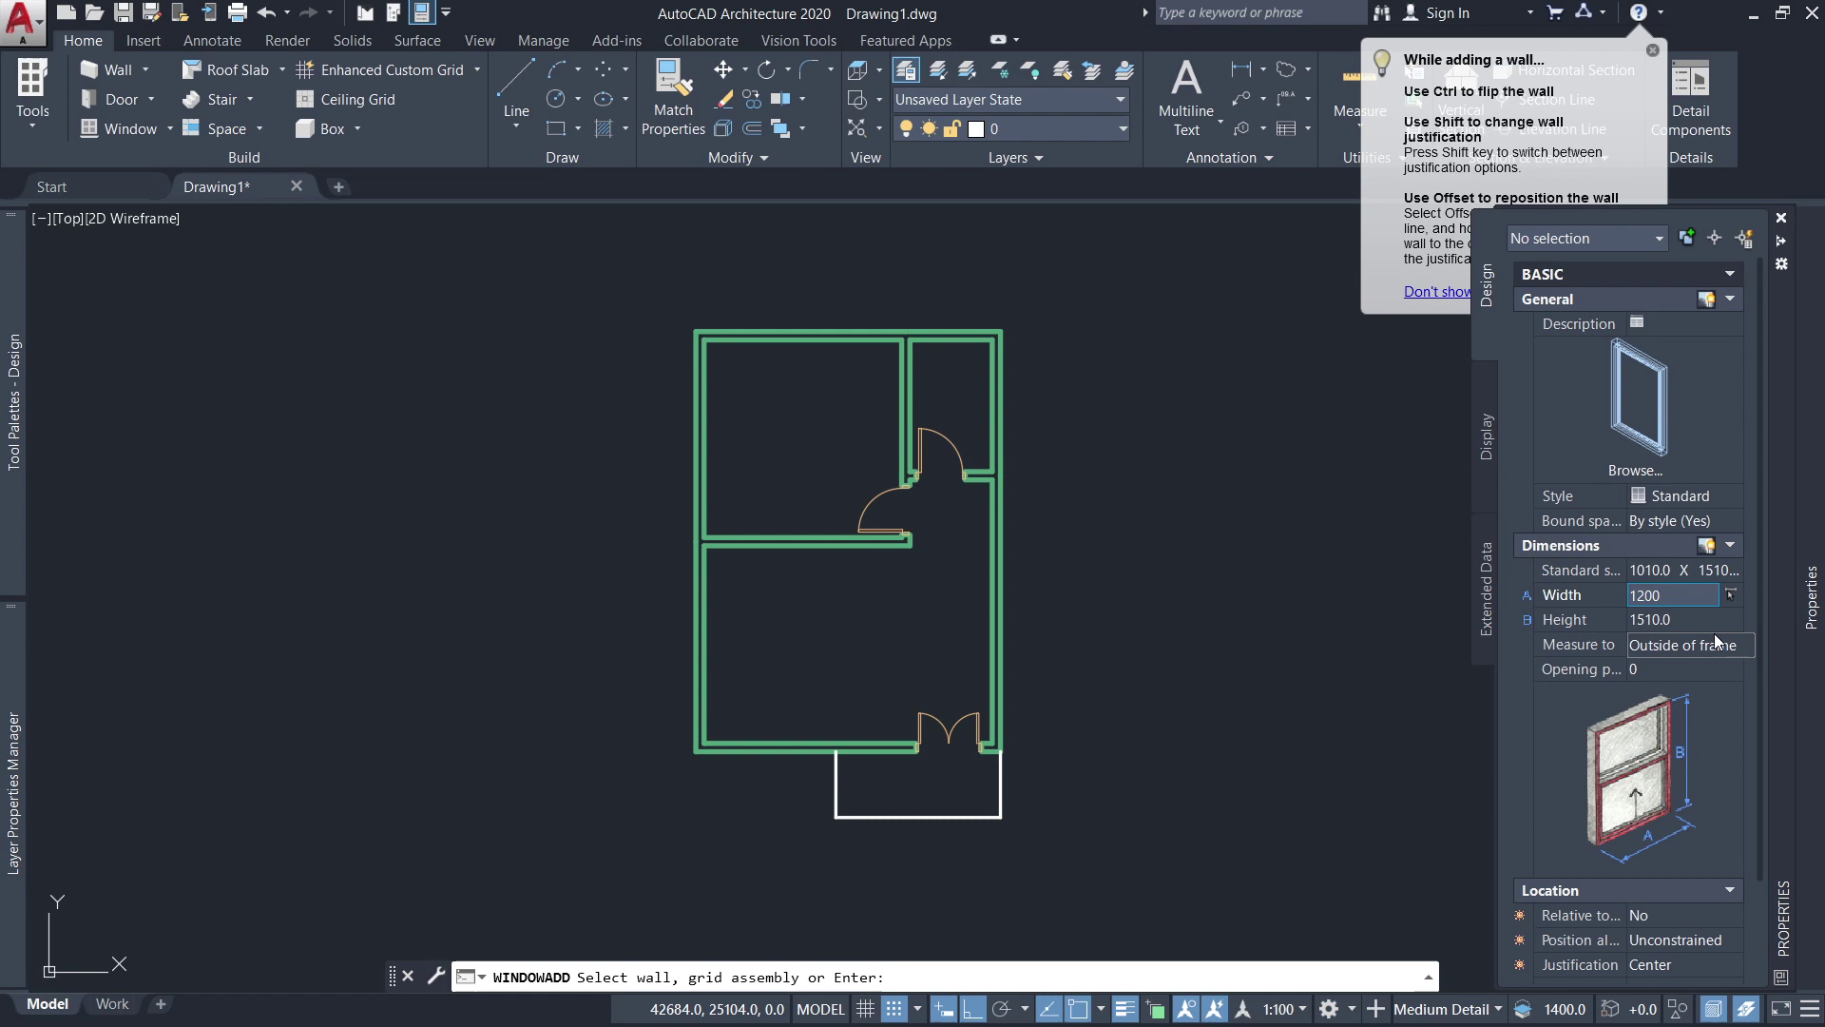
{"action": "left_click", "coordinate": [1678, 620]}
{"action": "type", "text": "1200"}
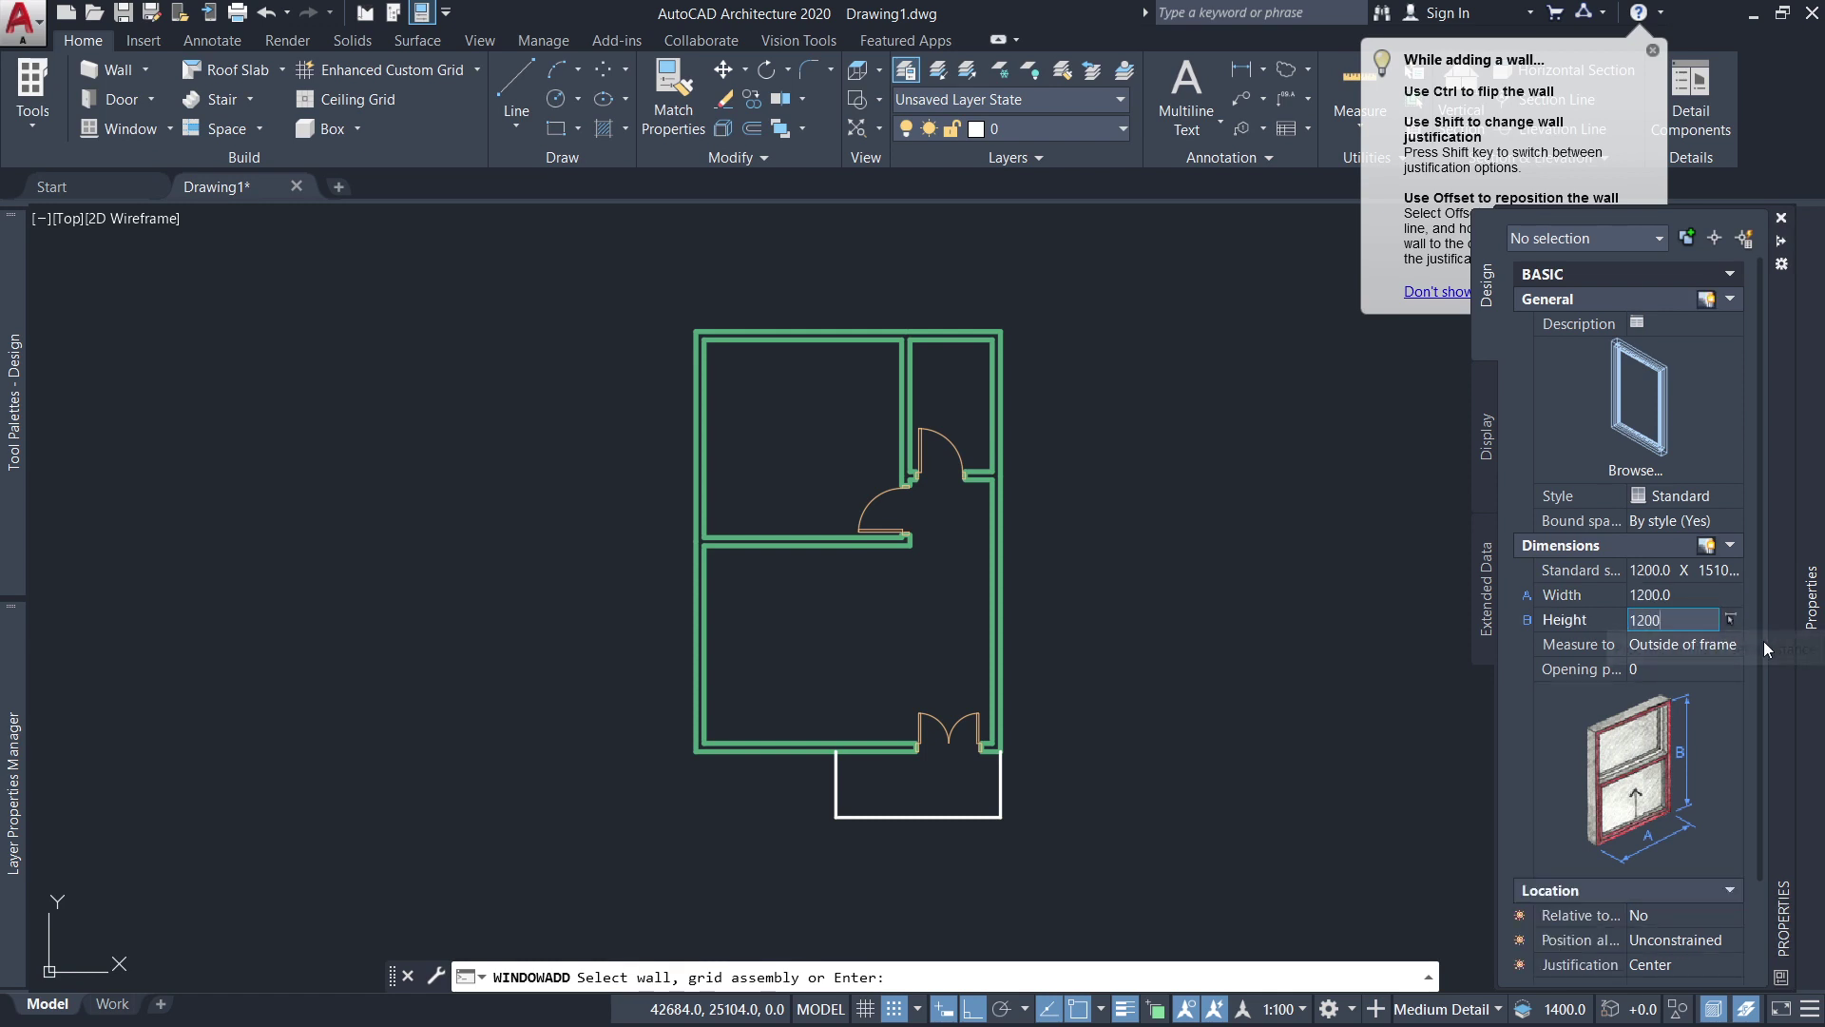
{"action": "key", "text": "Return"}
{"action": "scroll", "coordinate": [1762, 660], "scroll_direction": "down", "scroll_amount": 2}
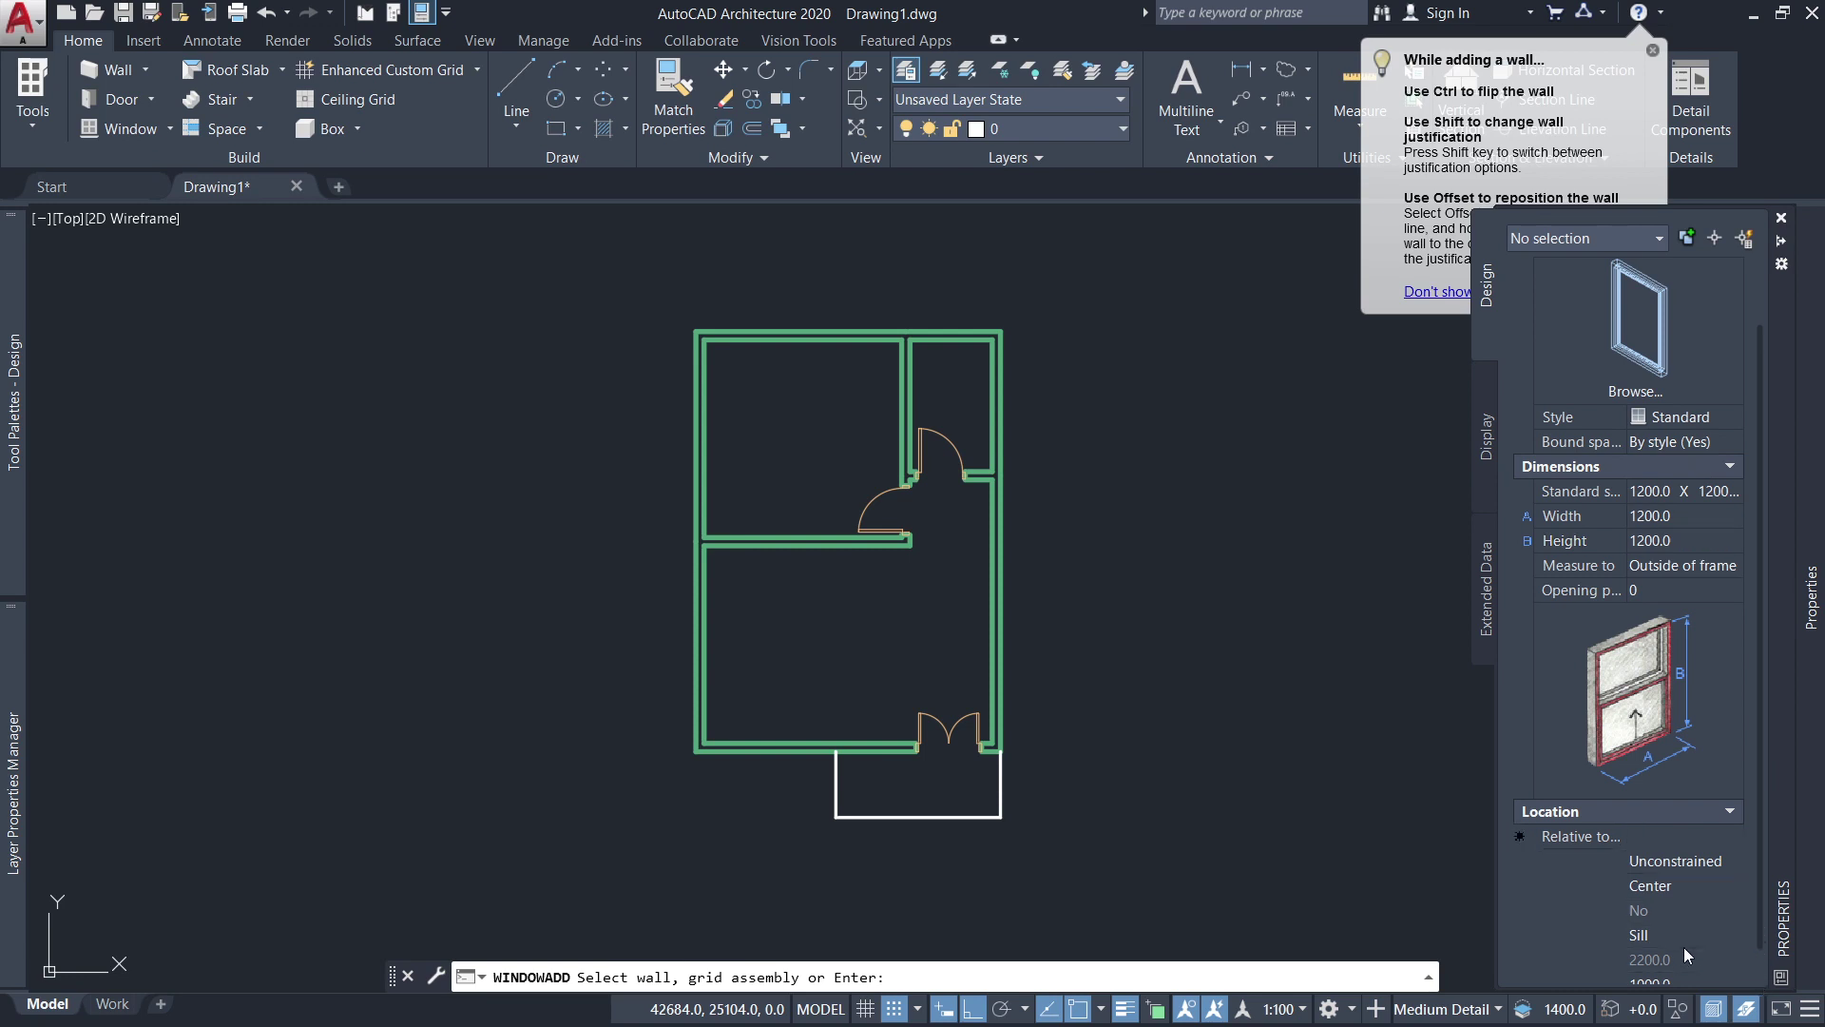
{"action": "scroll", "coordinate": [1659, 822], "scroll_direction": "down", "scroll_amount": 4}
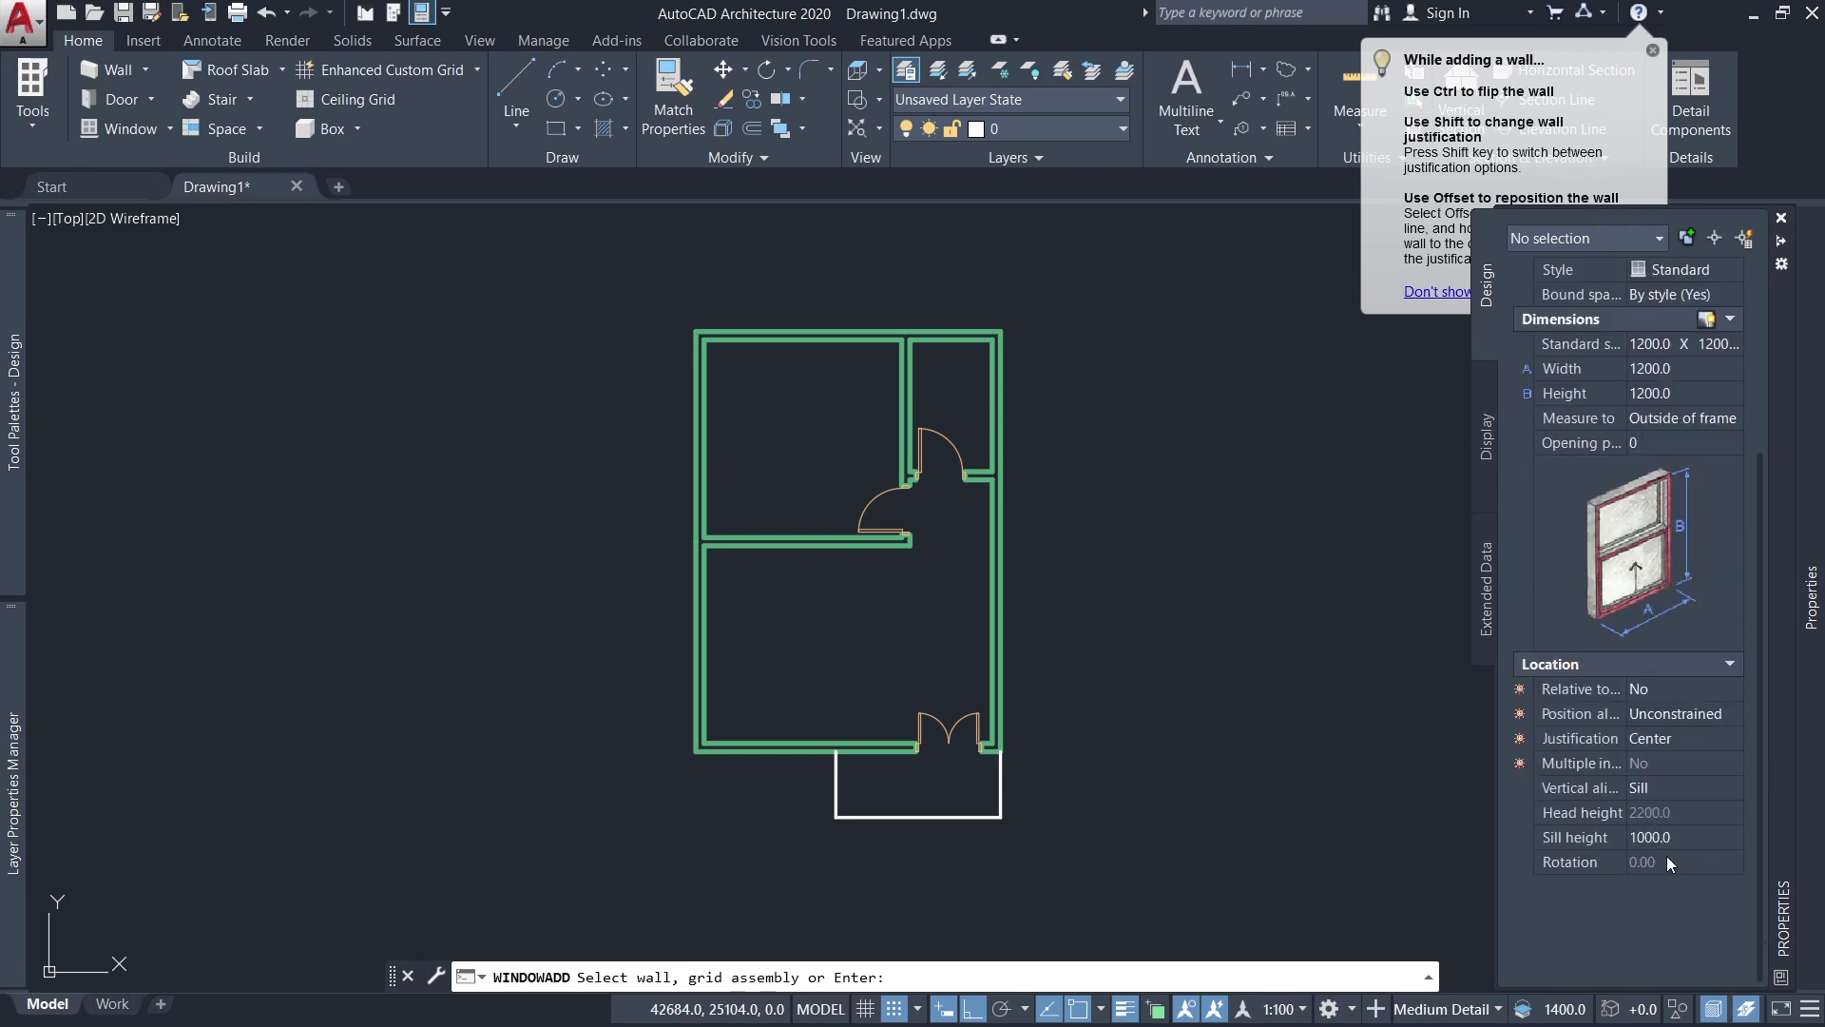
{"action": "left_click", "coordinate": [1688, 840]}
{"action": "type", "text": "900"}
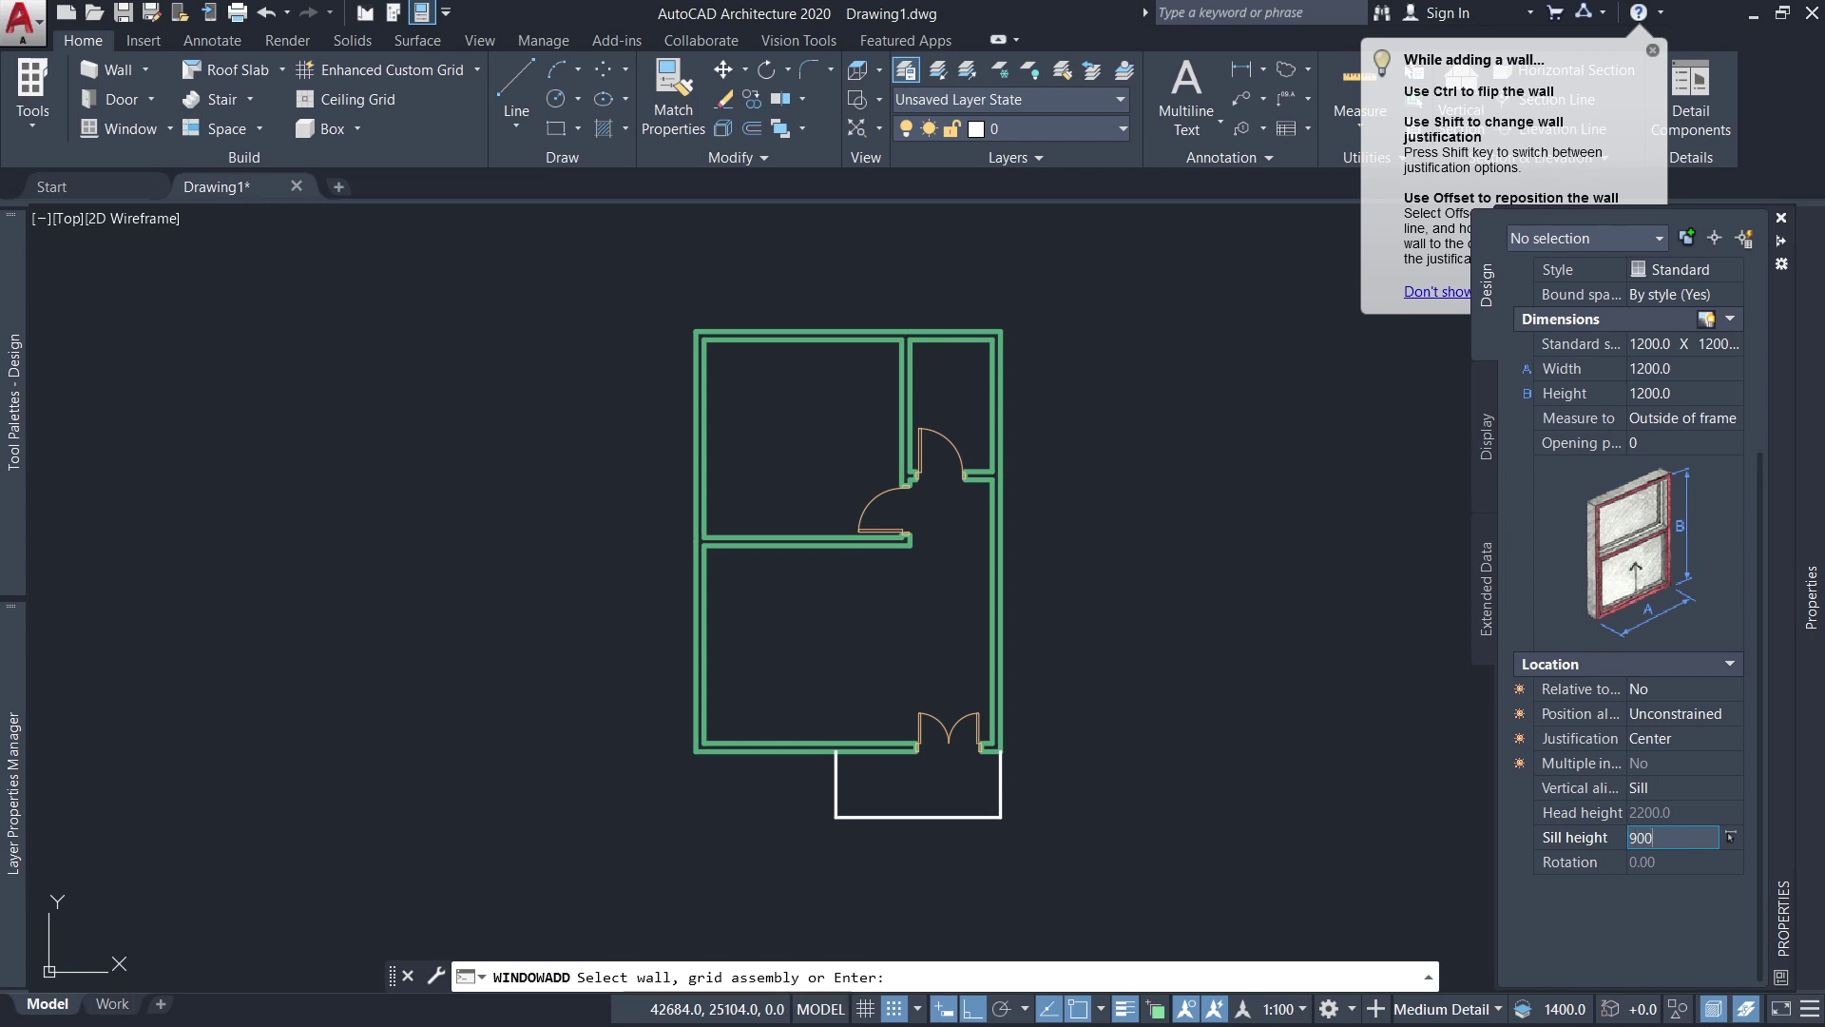
{"action": "key", "text": "Return"}
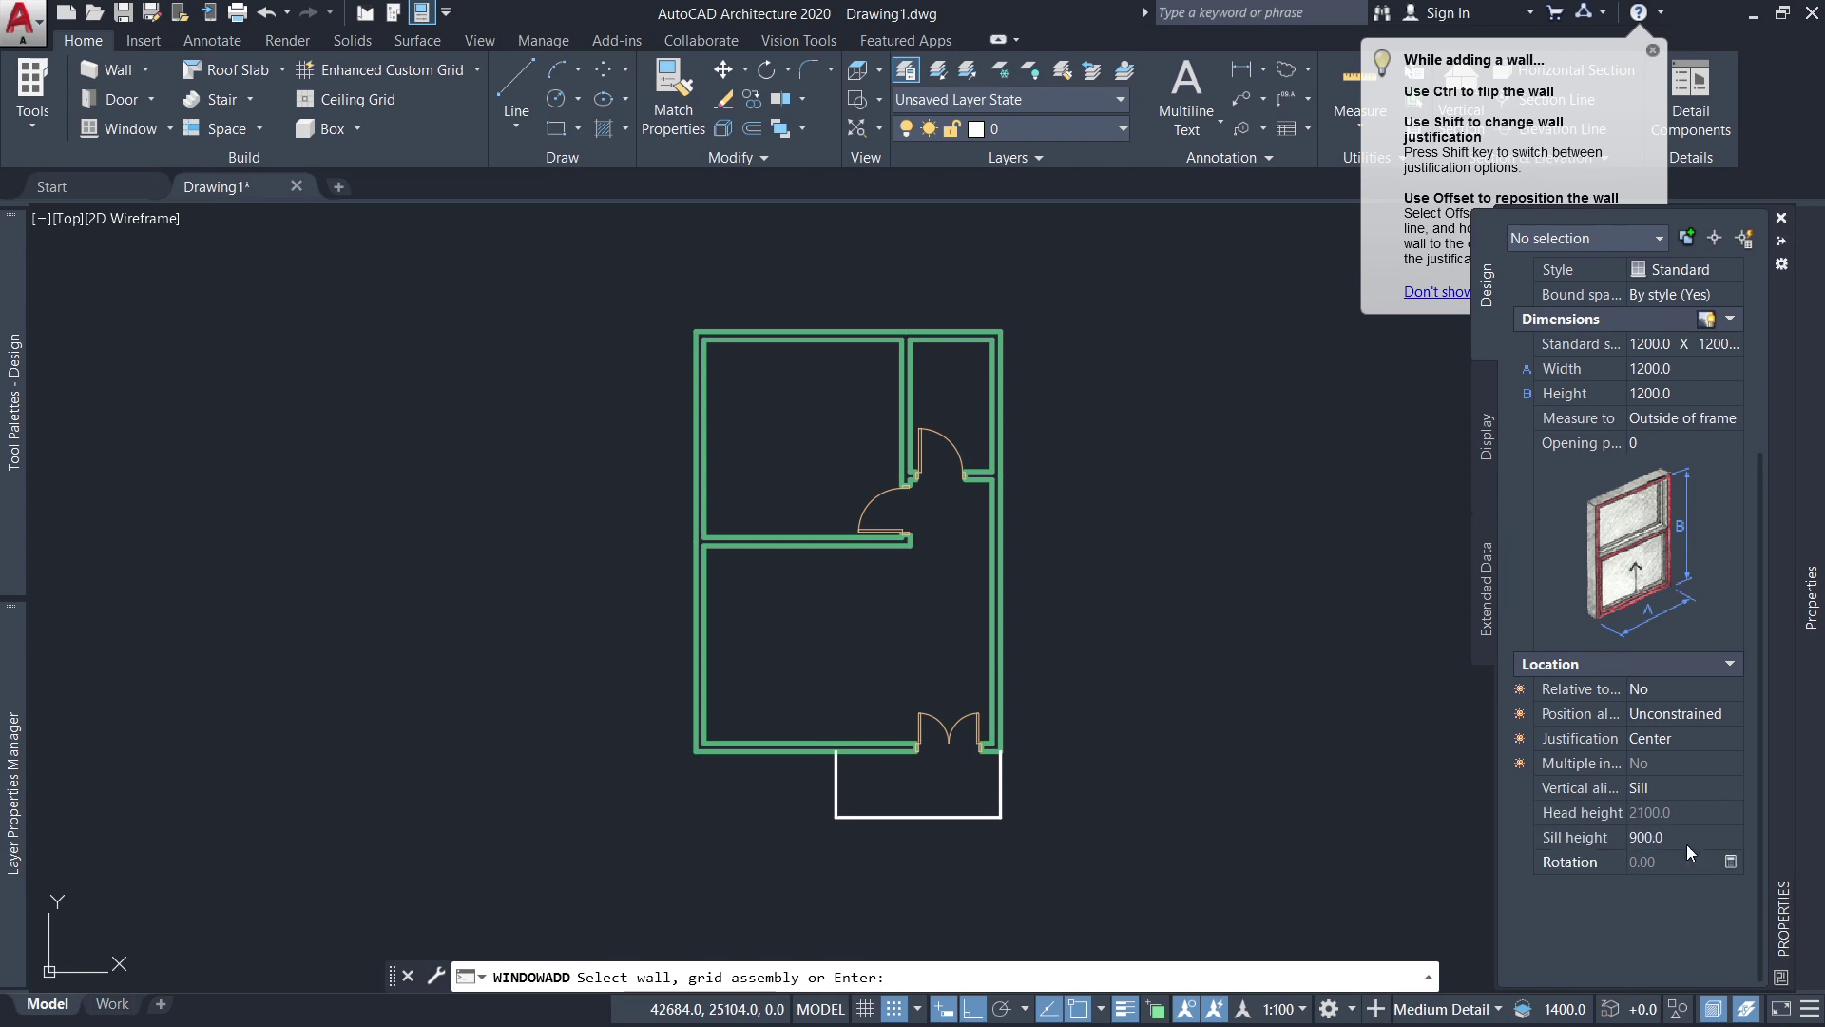
{"action": "scroll", "coordinate": [803, 304], "scroll_direction": "up", "scroll_amount": 4}
{"action": "scroll", "coordinate": [1016, 458], "scroll_direction": "down", "scroll_amount": 2}
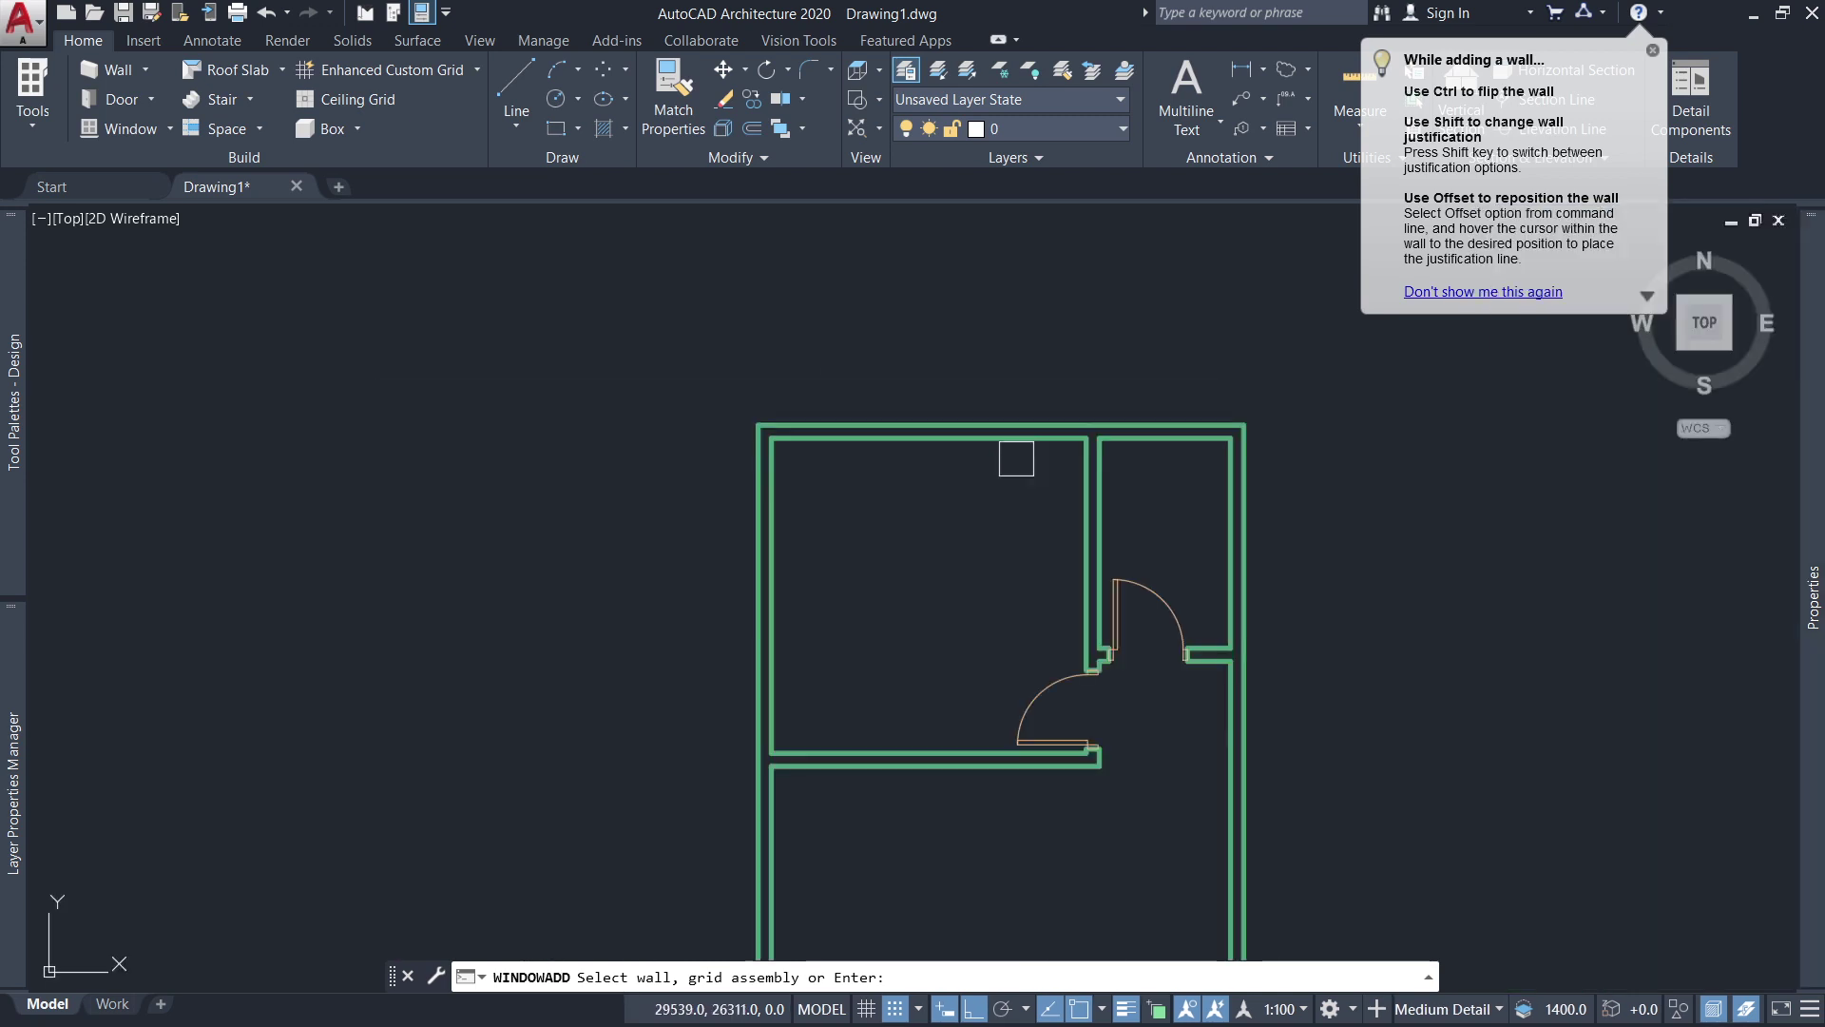
{"action": "scroll", "coordinate": [925, 439], "scroll_direction": "up", "scroll_amount": 4}
{"action": "left_click", "coordinate": [1011, 428]}
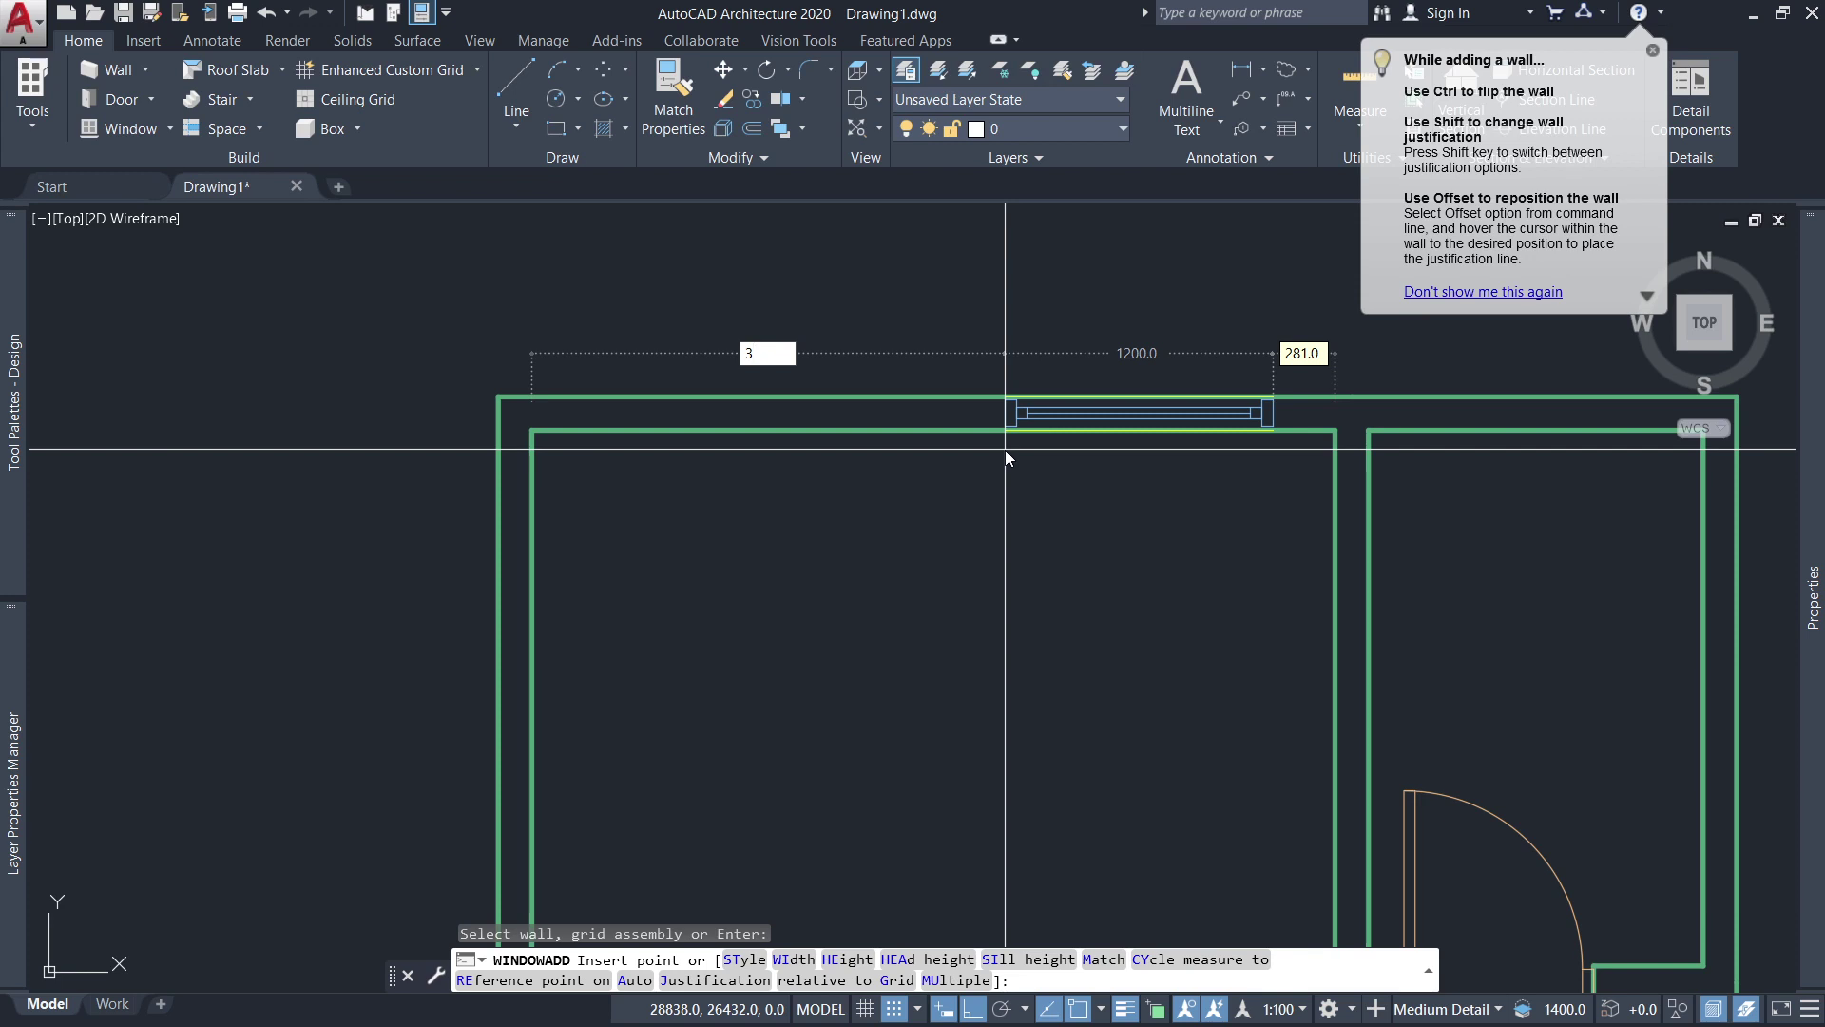
{"action": "key", "text": "Return"}
{"action": "scroll", "coordinate": [999, 593], "scroll_direction": "down", "scroll_amount": 5}
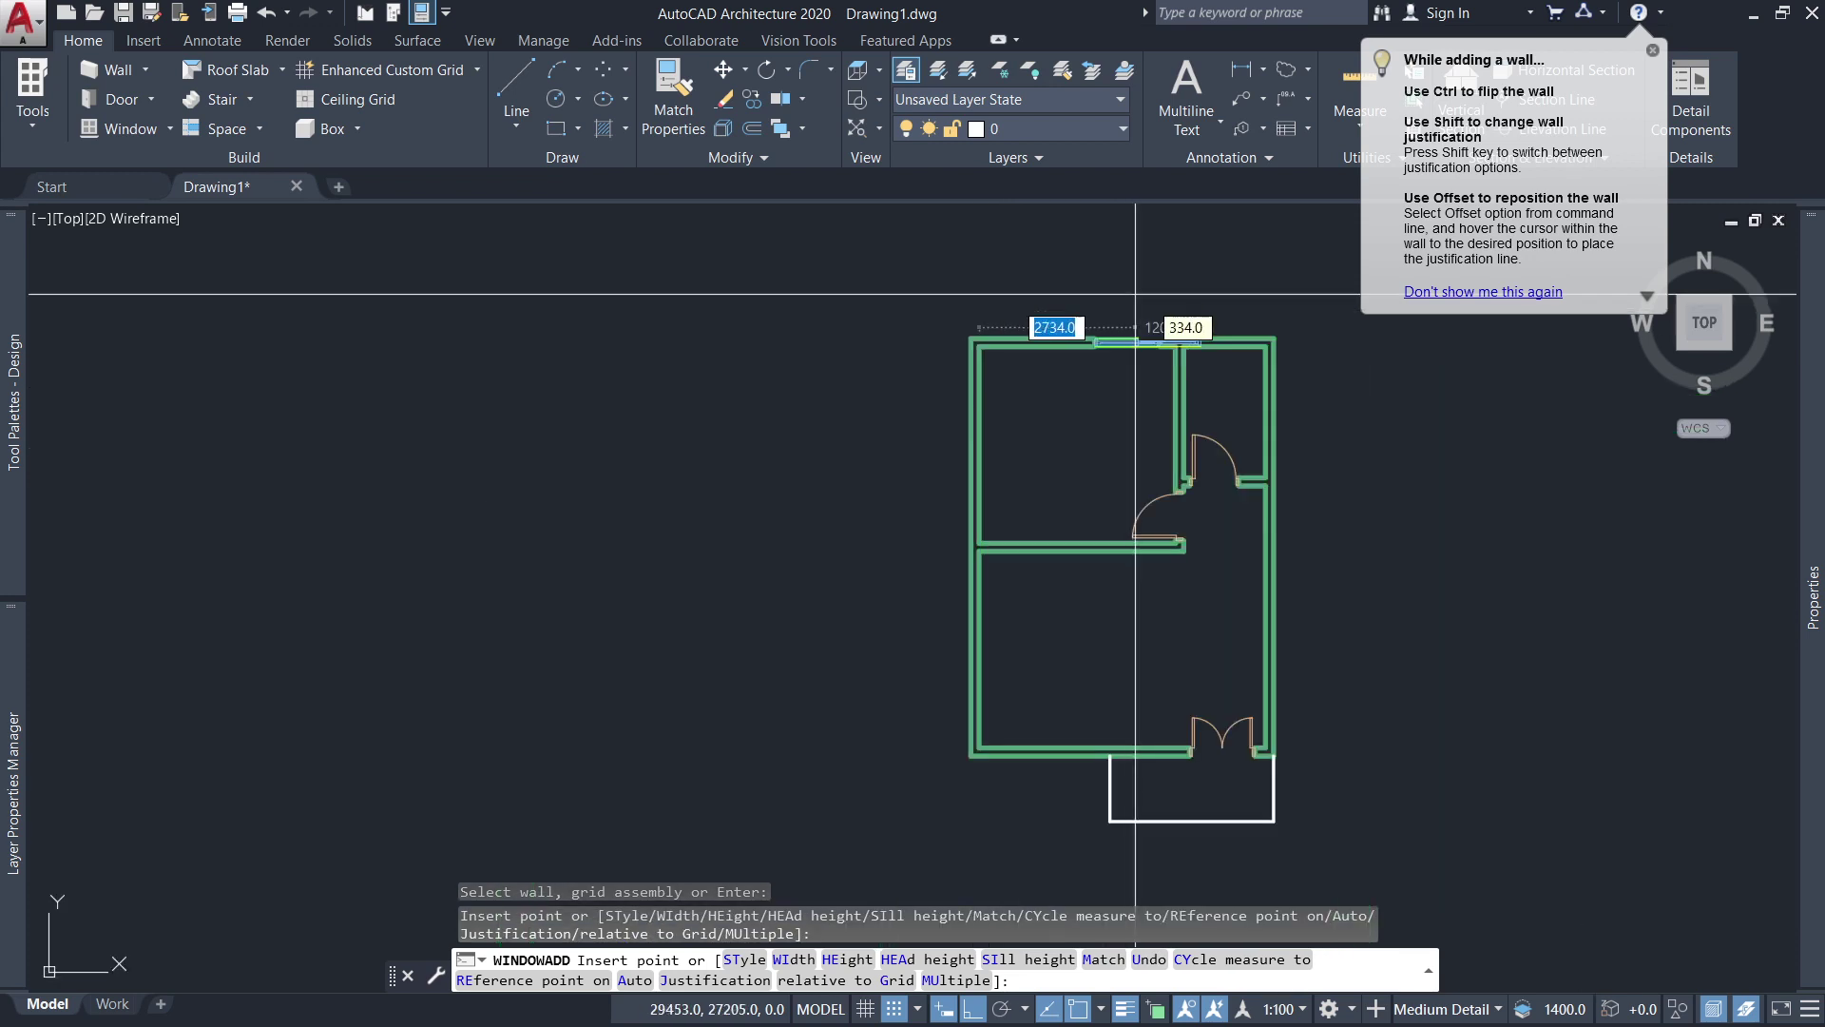
{"action": "scroll", "coordinate": [962, 675], "scroll_direction": "up", "scroll_amount": 5}
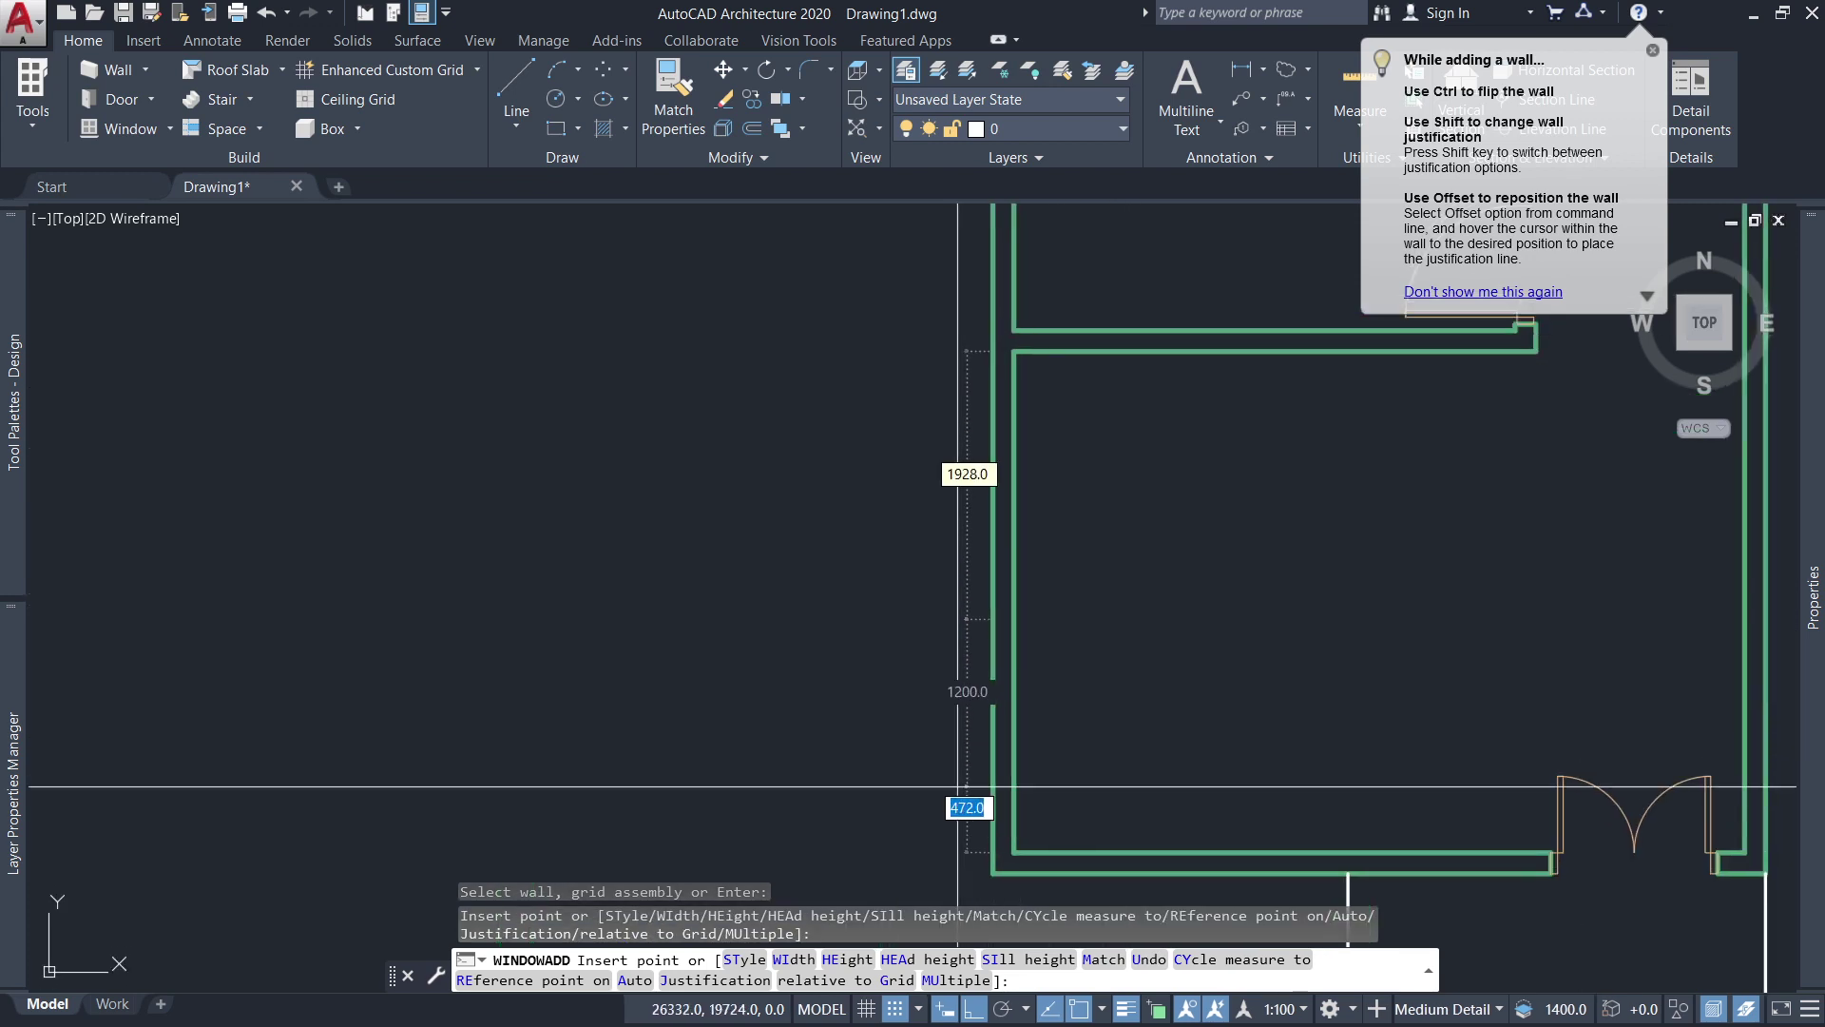
{"action": "left_click", "coordinate": [946, 838]}
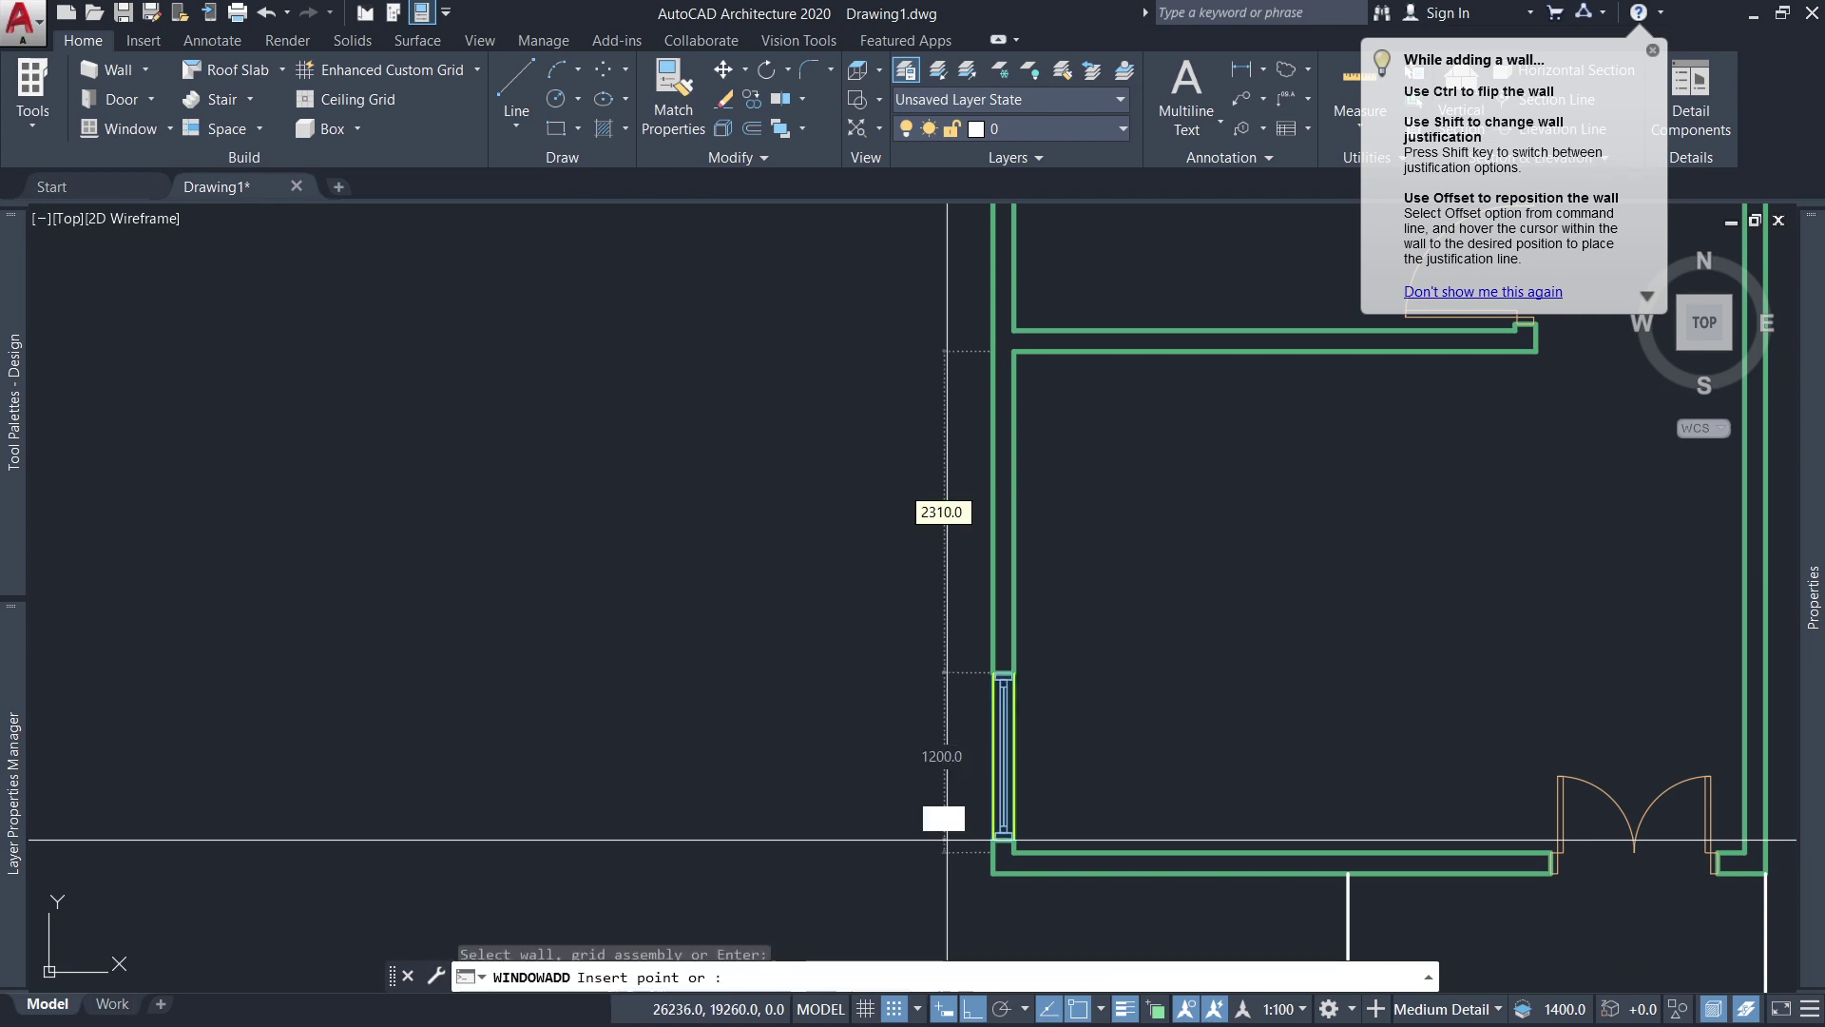
{"action": "left_click", "coordinate": [989, 518]}
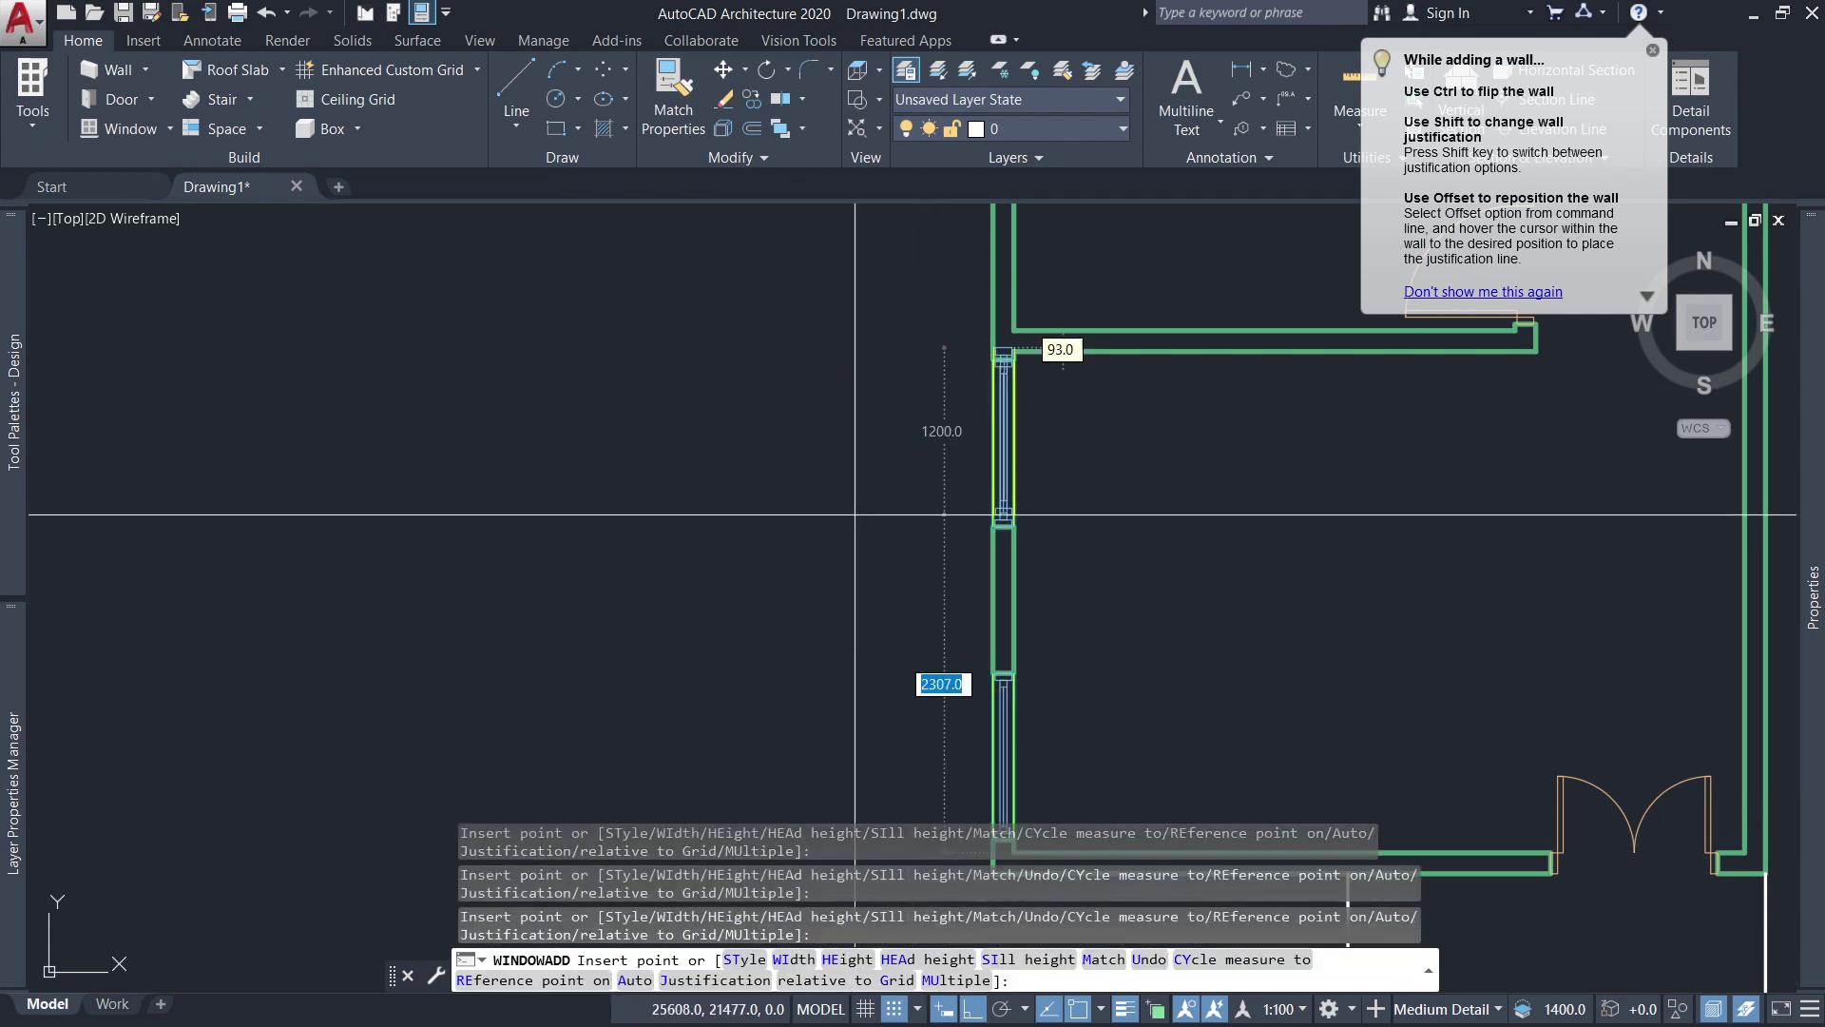
{"action": "scroll", "coordinate": [893, 666], "scroll_direction": "down", "scroll_amount": 5}
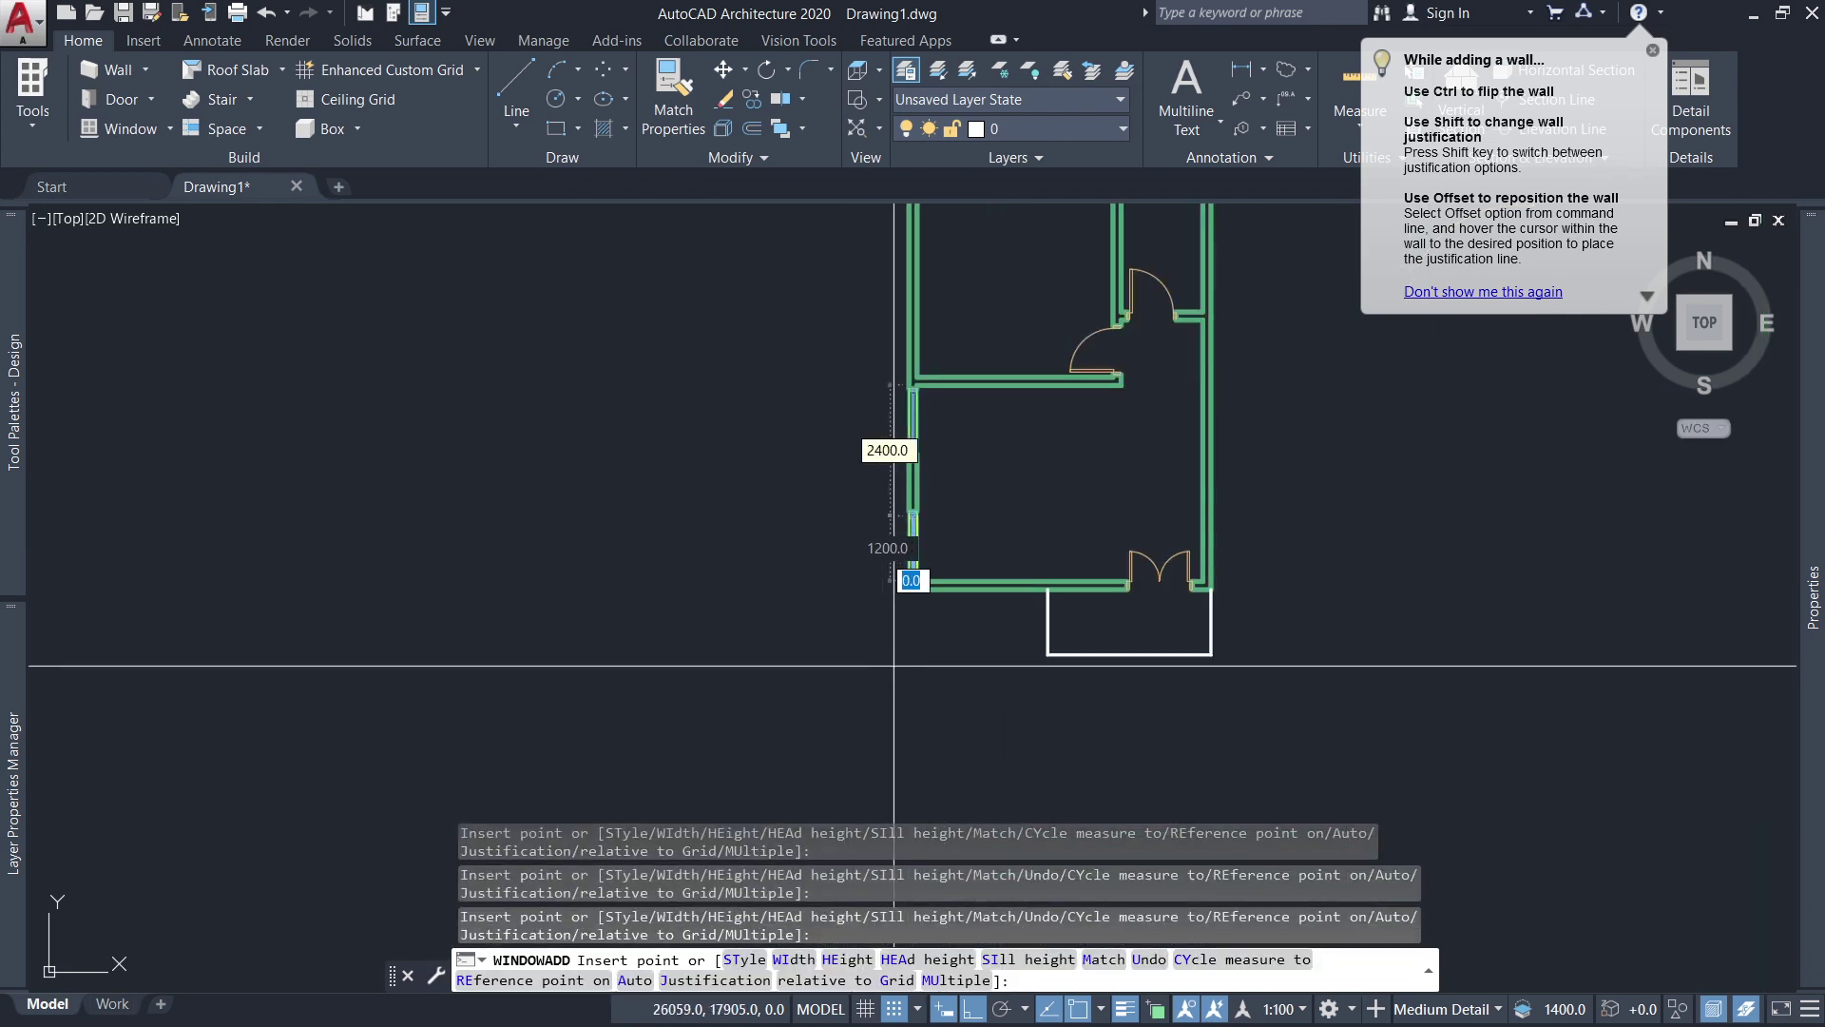
{"action": "left_click", "coordinate": [958, 610]}
{"action": "scroll", "coordinate": [927, 628], "scroll_direction": "down", "scroll_amount": 5}
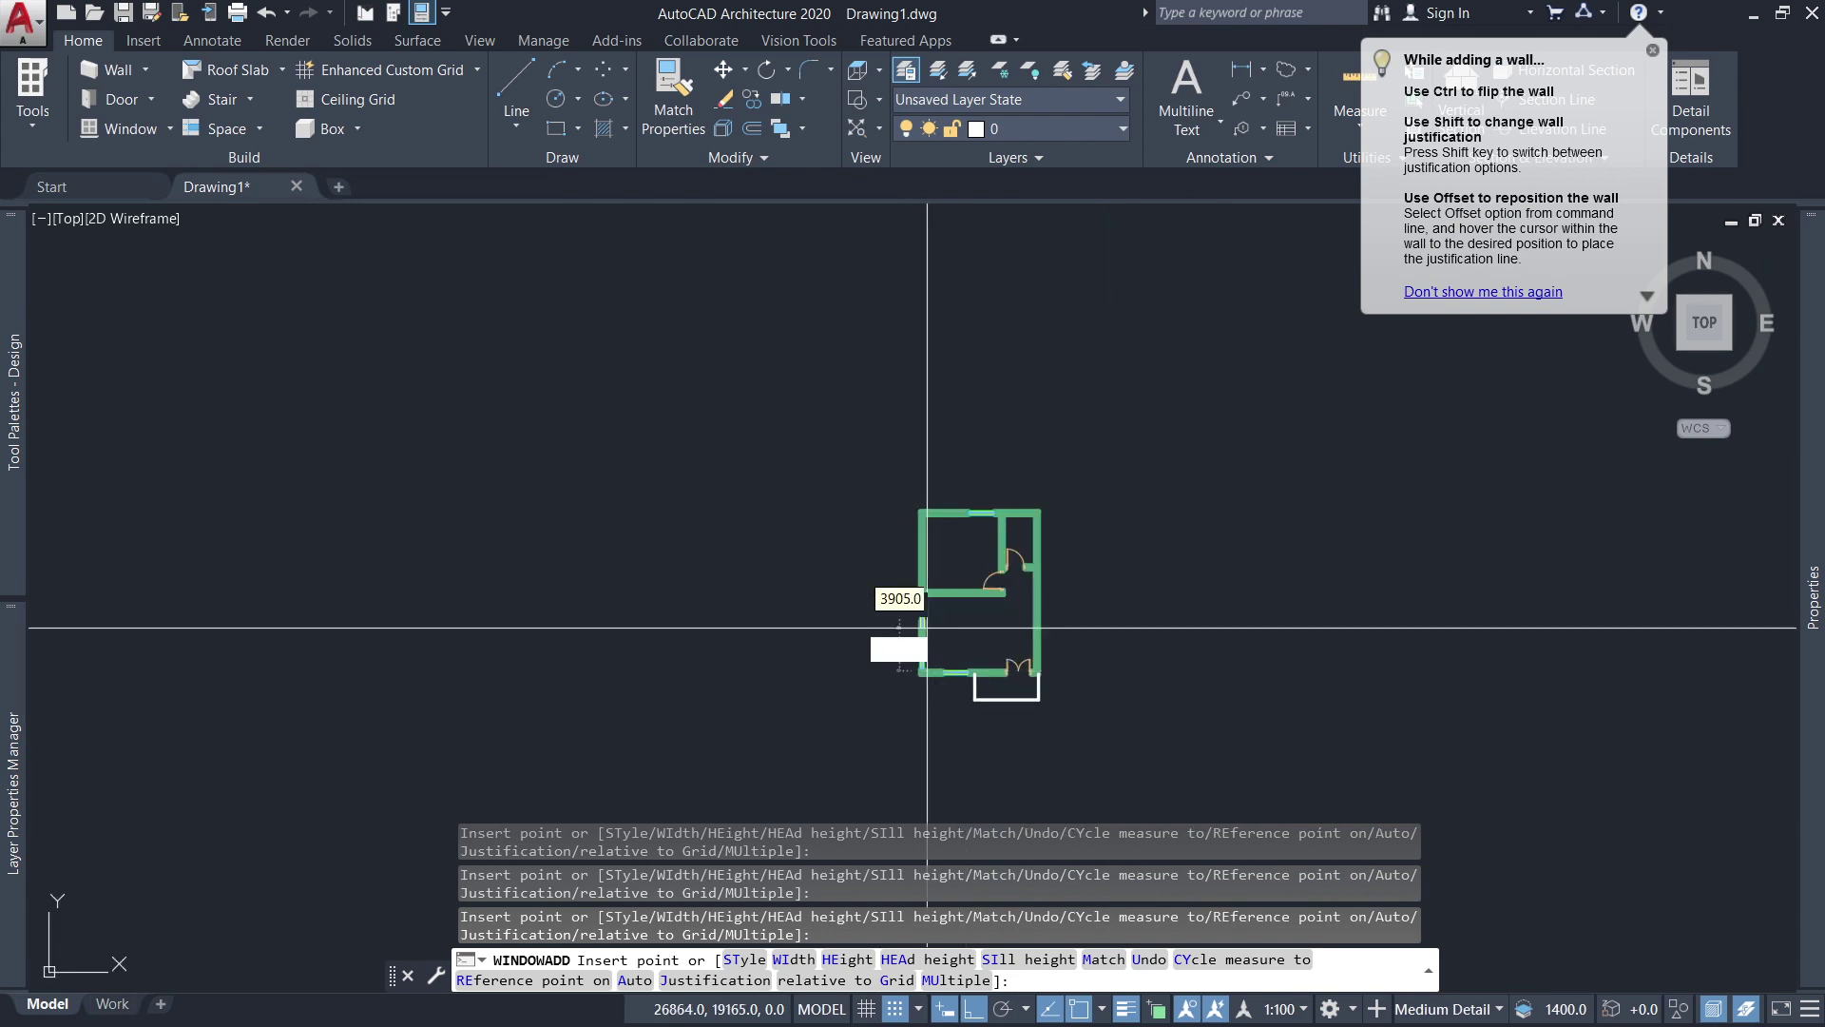
{"action": "scroll", "coordinate": [927, 627], "scroll_direction": "up", "scroll_amount": 7}
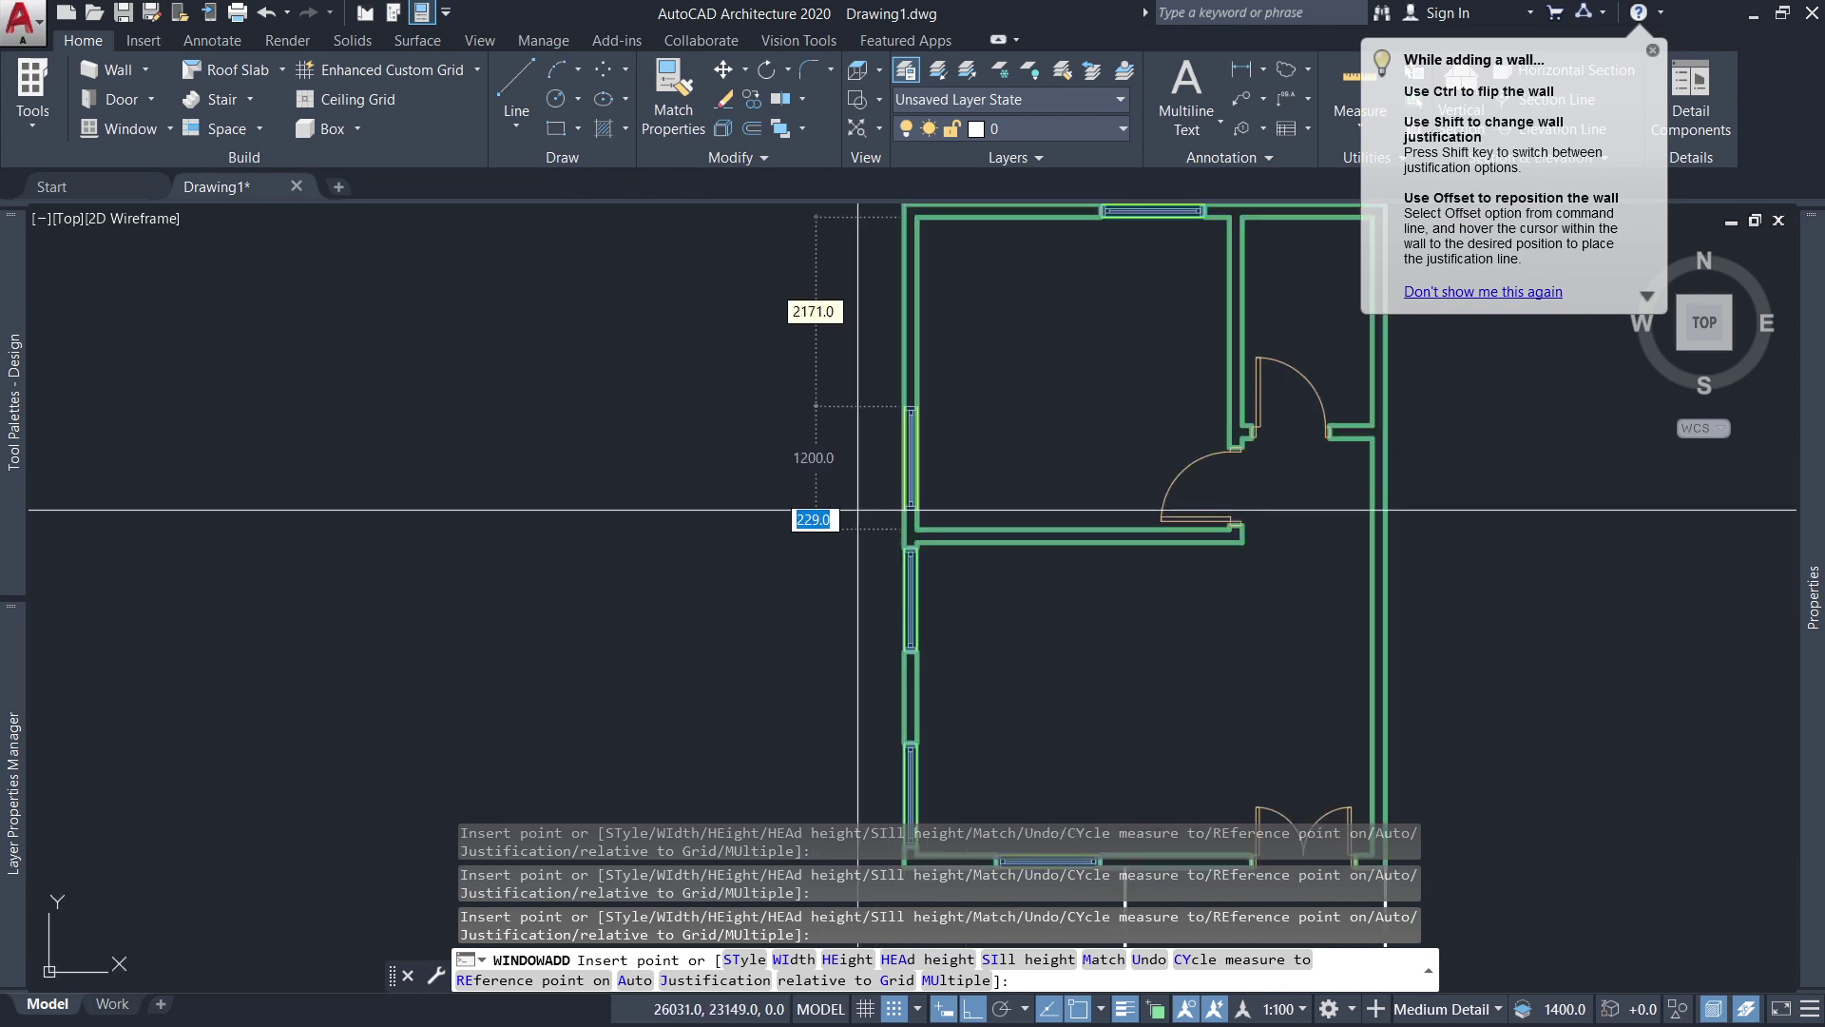
{"action": "scroll", "coordinate": [841, 495], "scroll_direction": "down", "scroll_amount": 7}
{"action": "scroll", "coordinate": [842, 495], "scroll_direction": "up", "scroll_amount": 2}
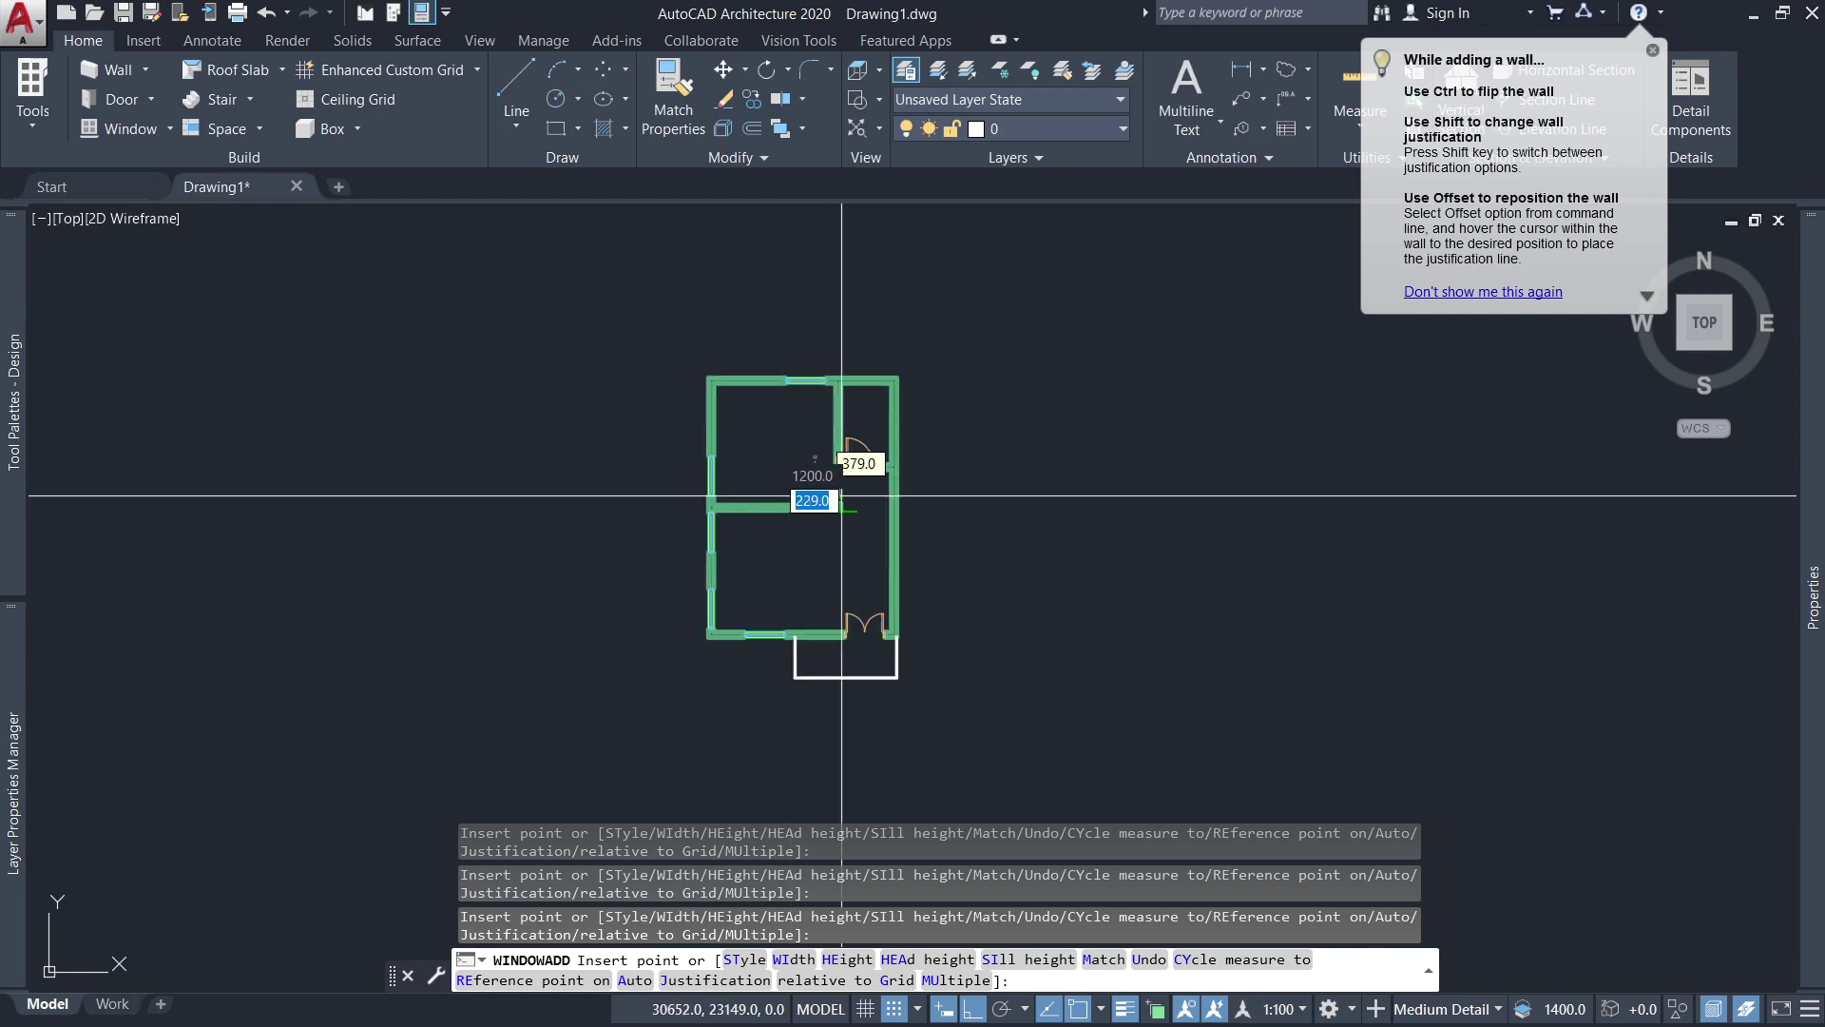
{"action": "scroll", "coordinate": [841, 495], "scroll_direction": "up", "scroll_amount": 4}
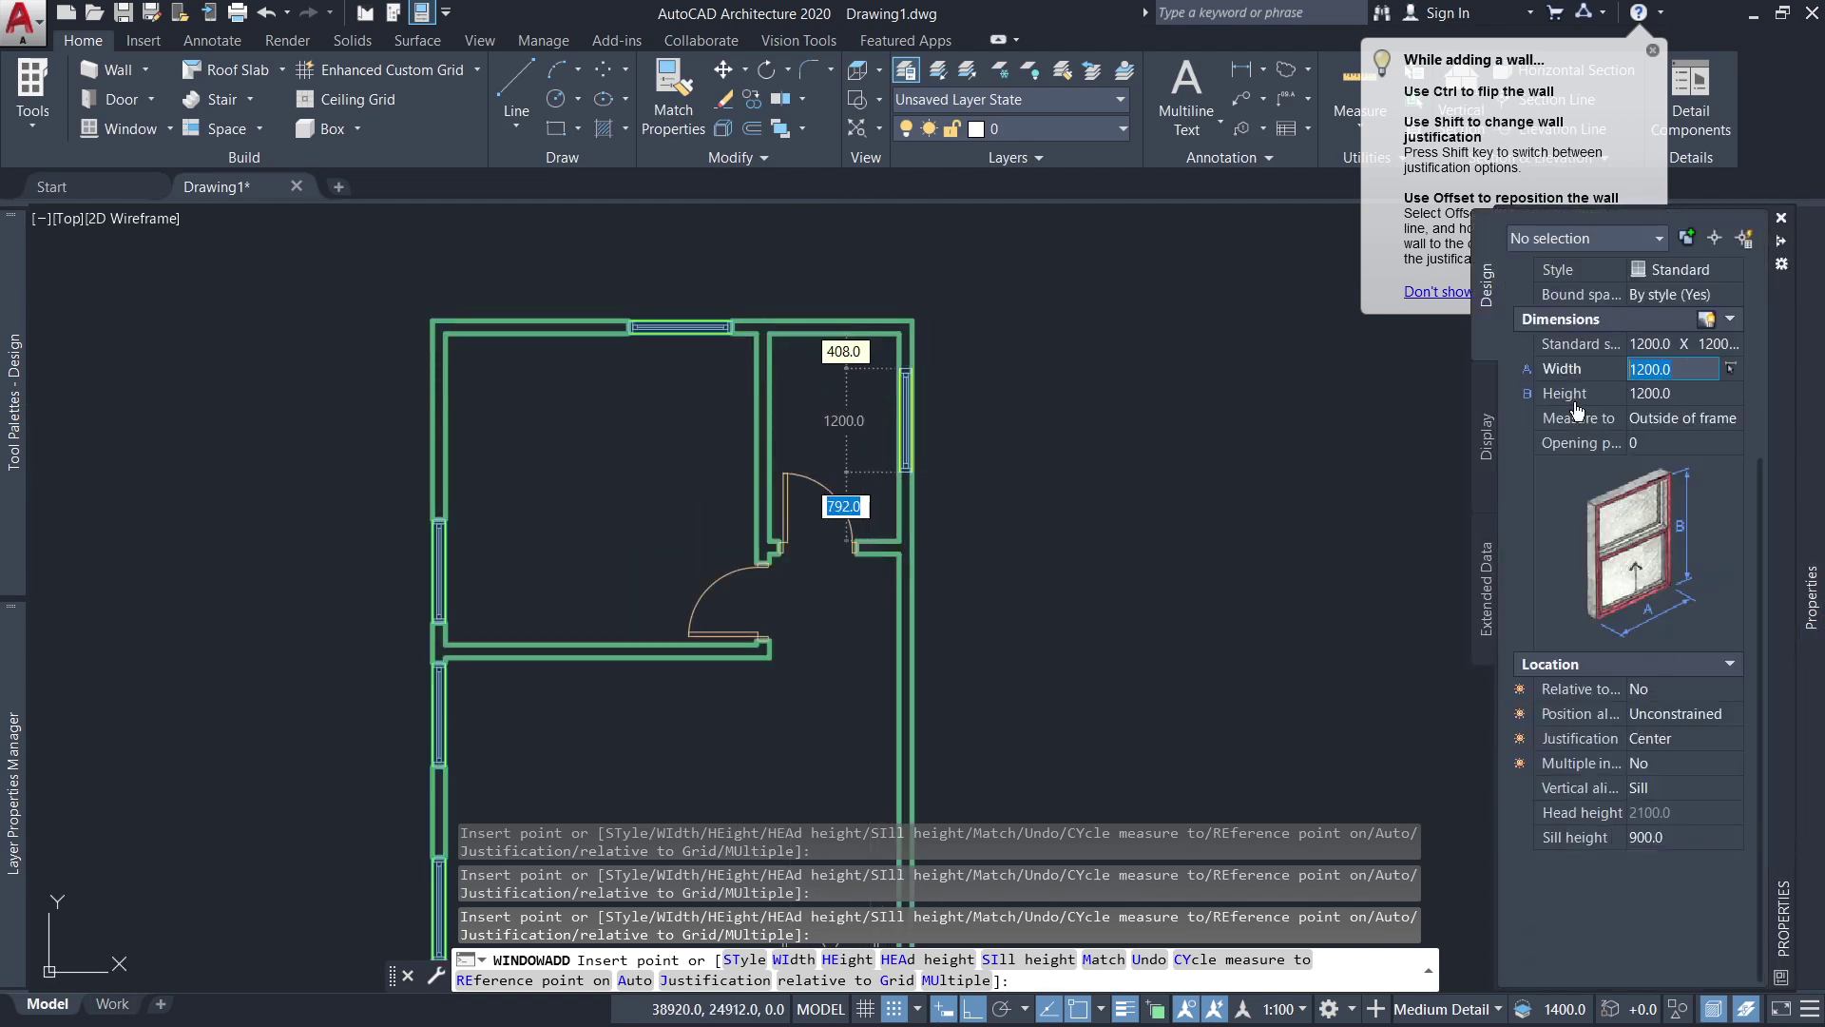
{"action": "type", "text": "900"}
{"action": "left_click", "coordinate": [1688, 393]}
{"action": "left_click", "coordinate": [1682, 393]}
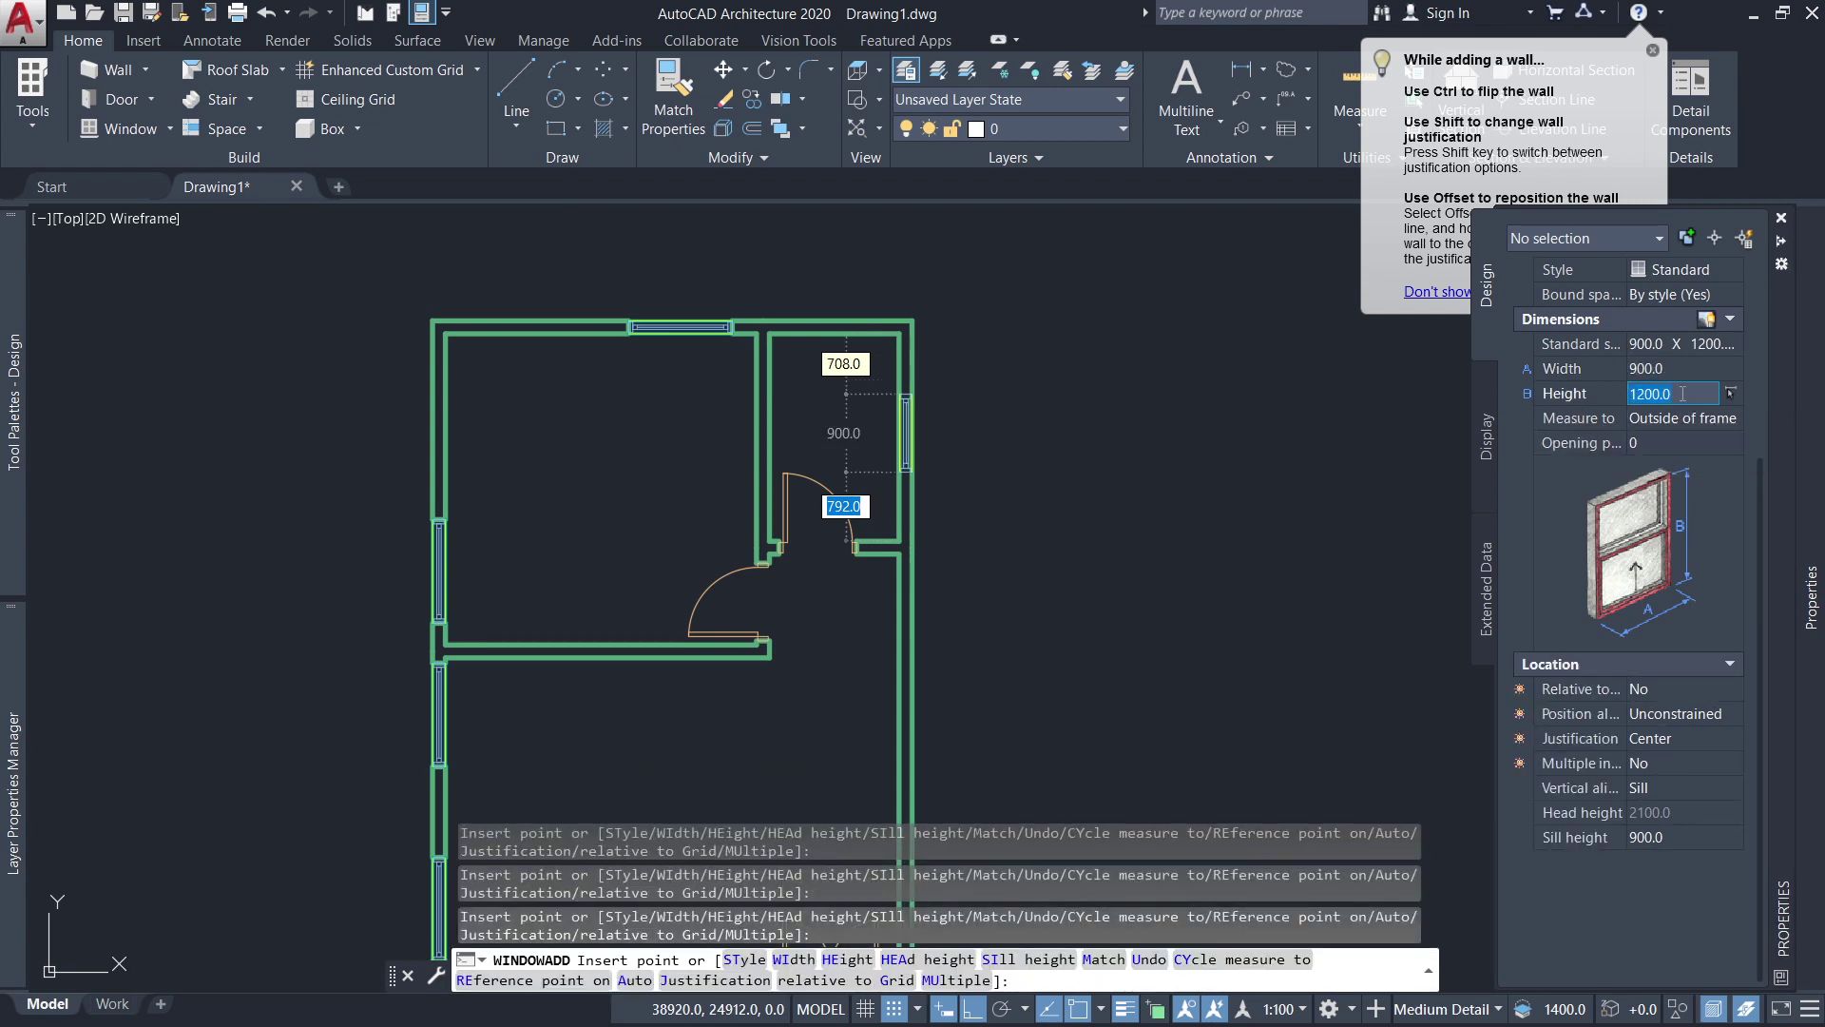
{"action": "type", "text": "600"}
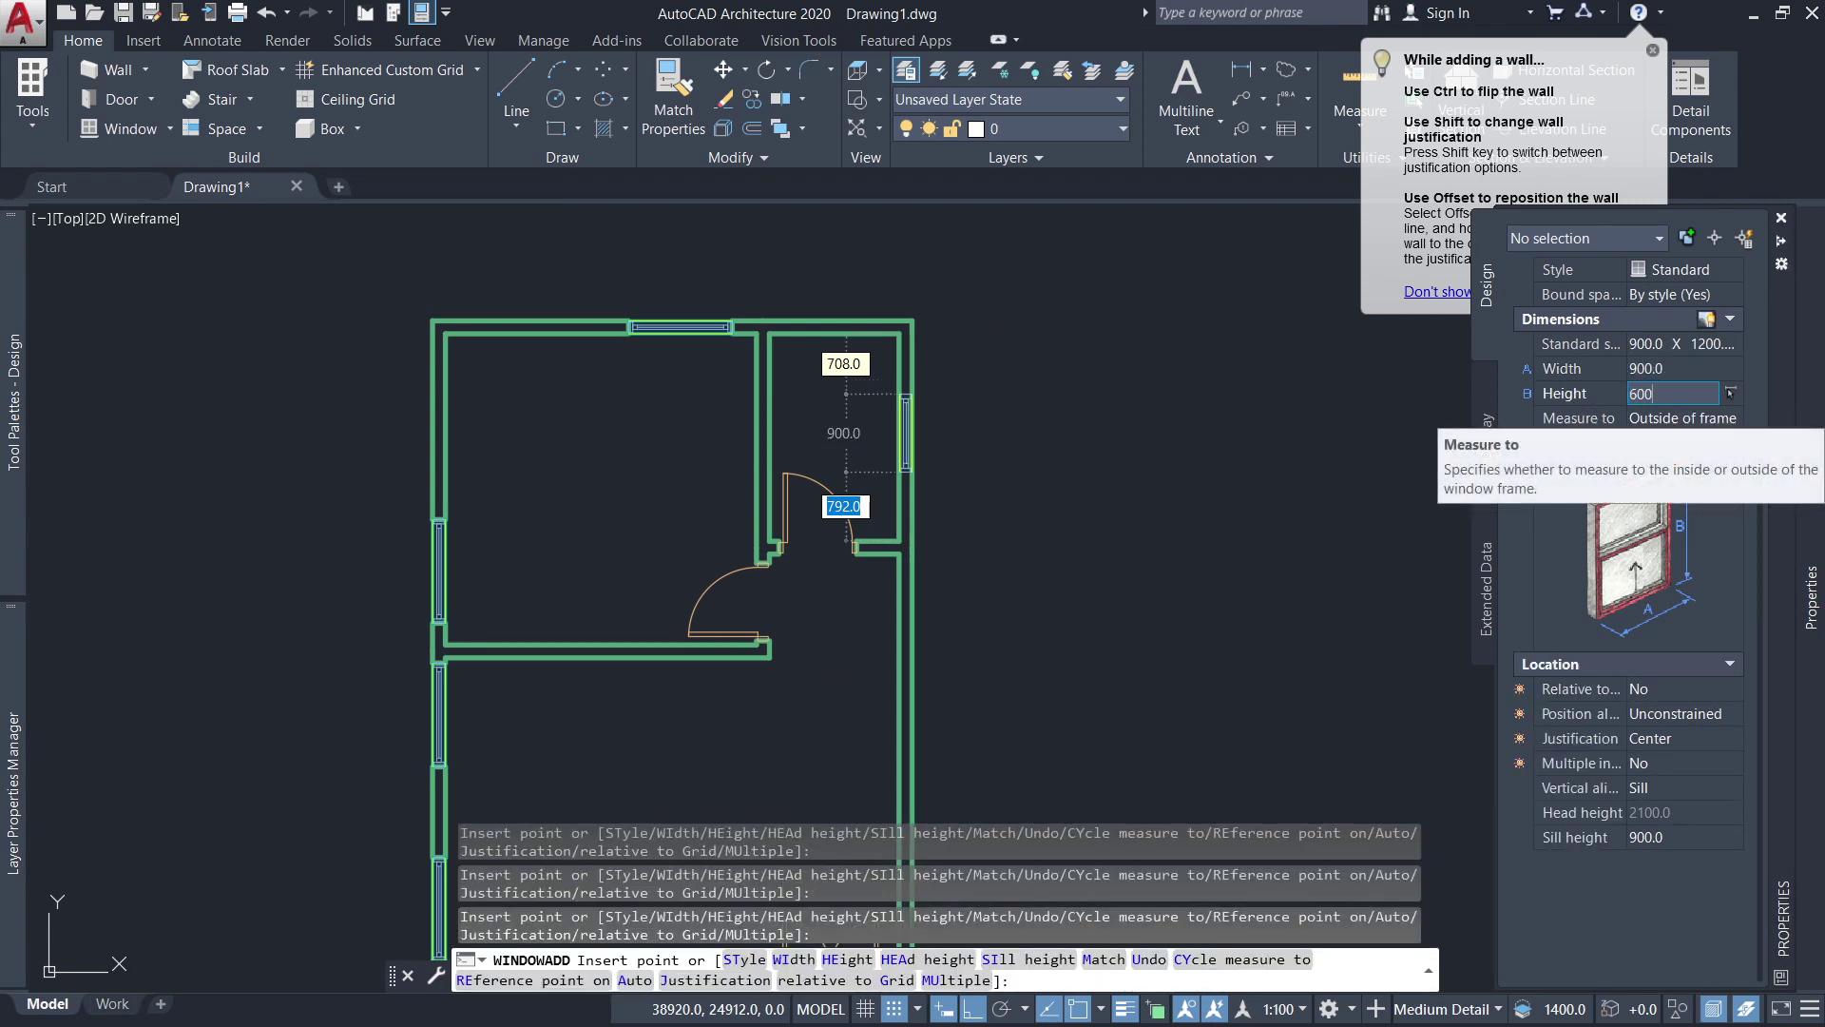
{"action": "left_click", "coordinate": [1674, 848]}
{"action": "type", "text": "150"}
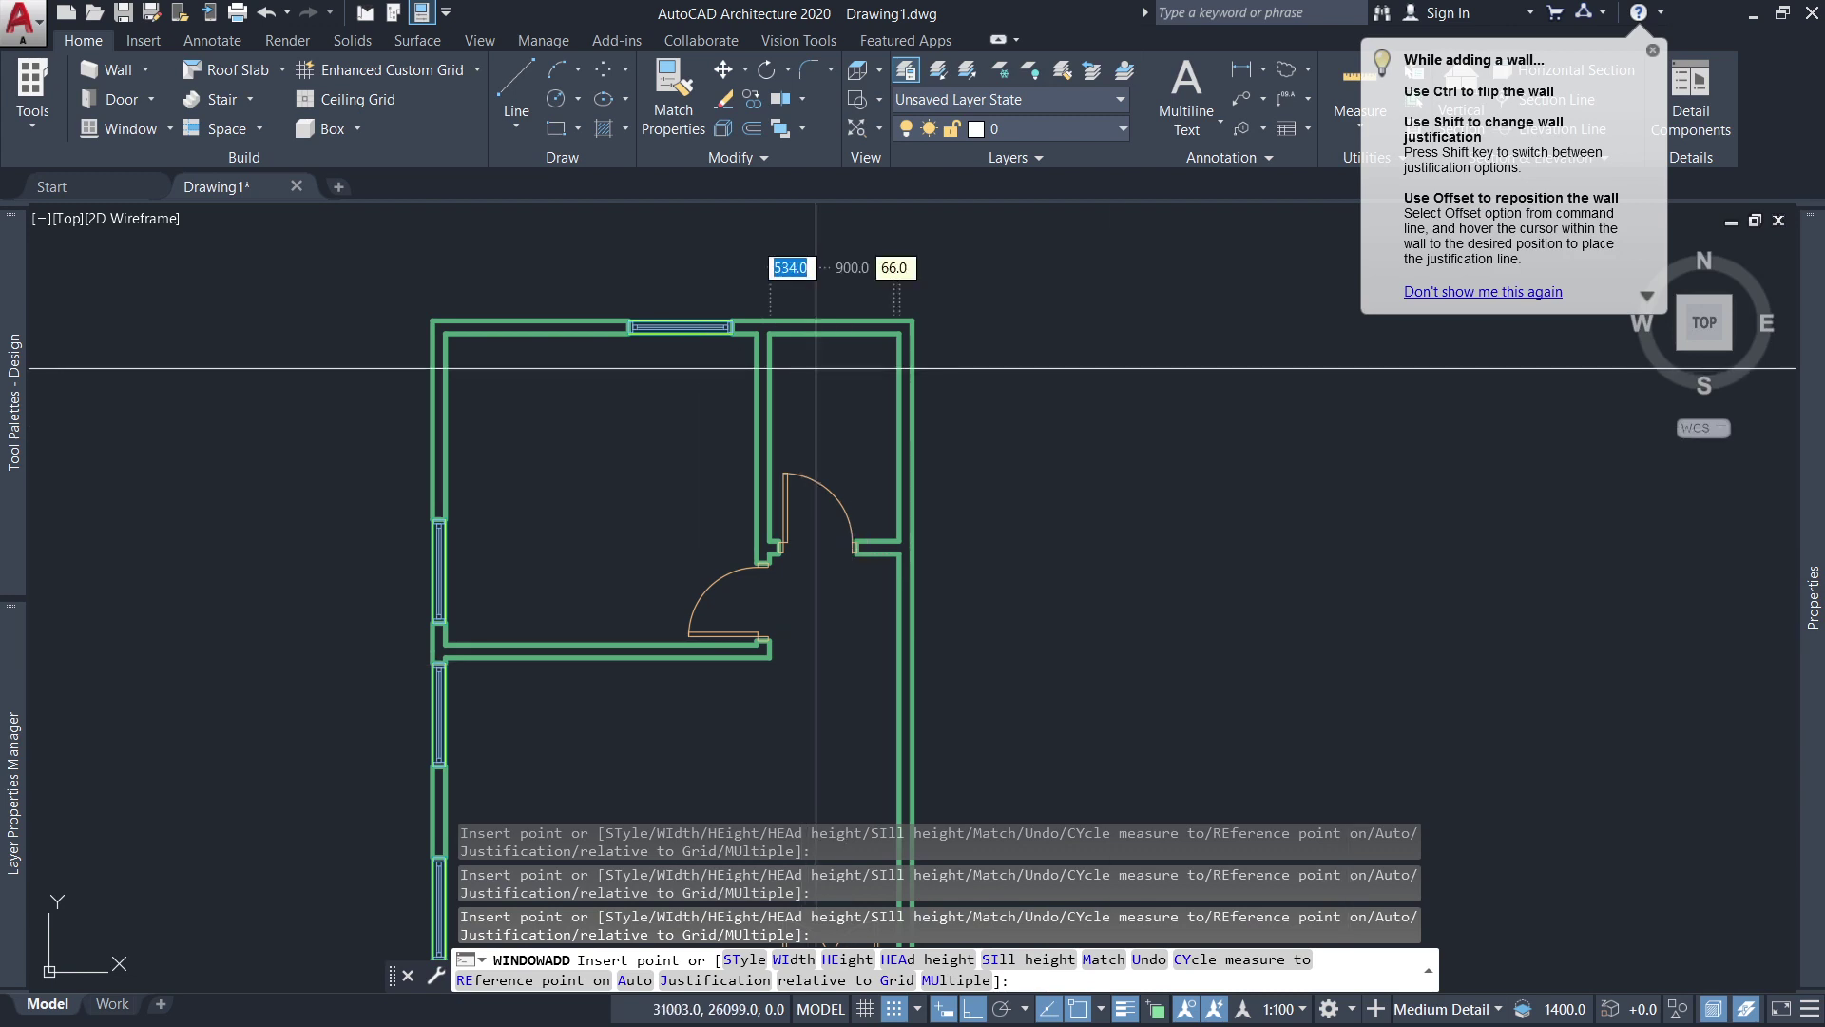
{"action": "scroll", "coordinate": [827, 356], "scroll_direction": "up", "scroll_amount": 2}
{"action": "scroll", "coordinate": [832, 380], "scroll_direction": "down", "scroll_amount": 2}
{"action": "scroll", "coordinate": [841, 428], "scroll_direction": "down", "scroll_amount": 3}
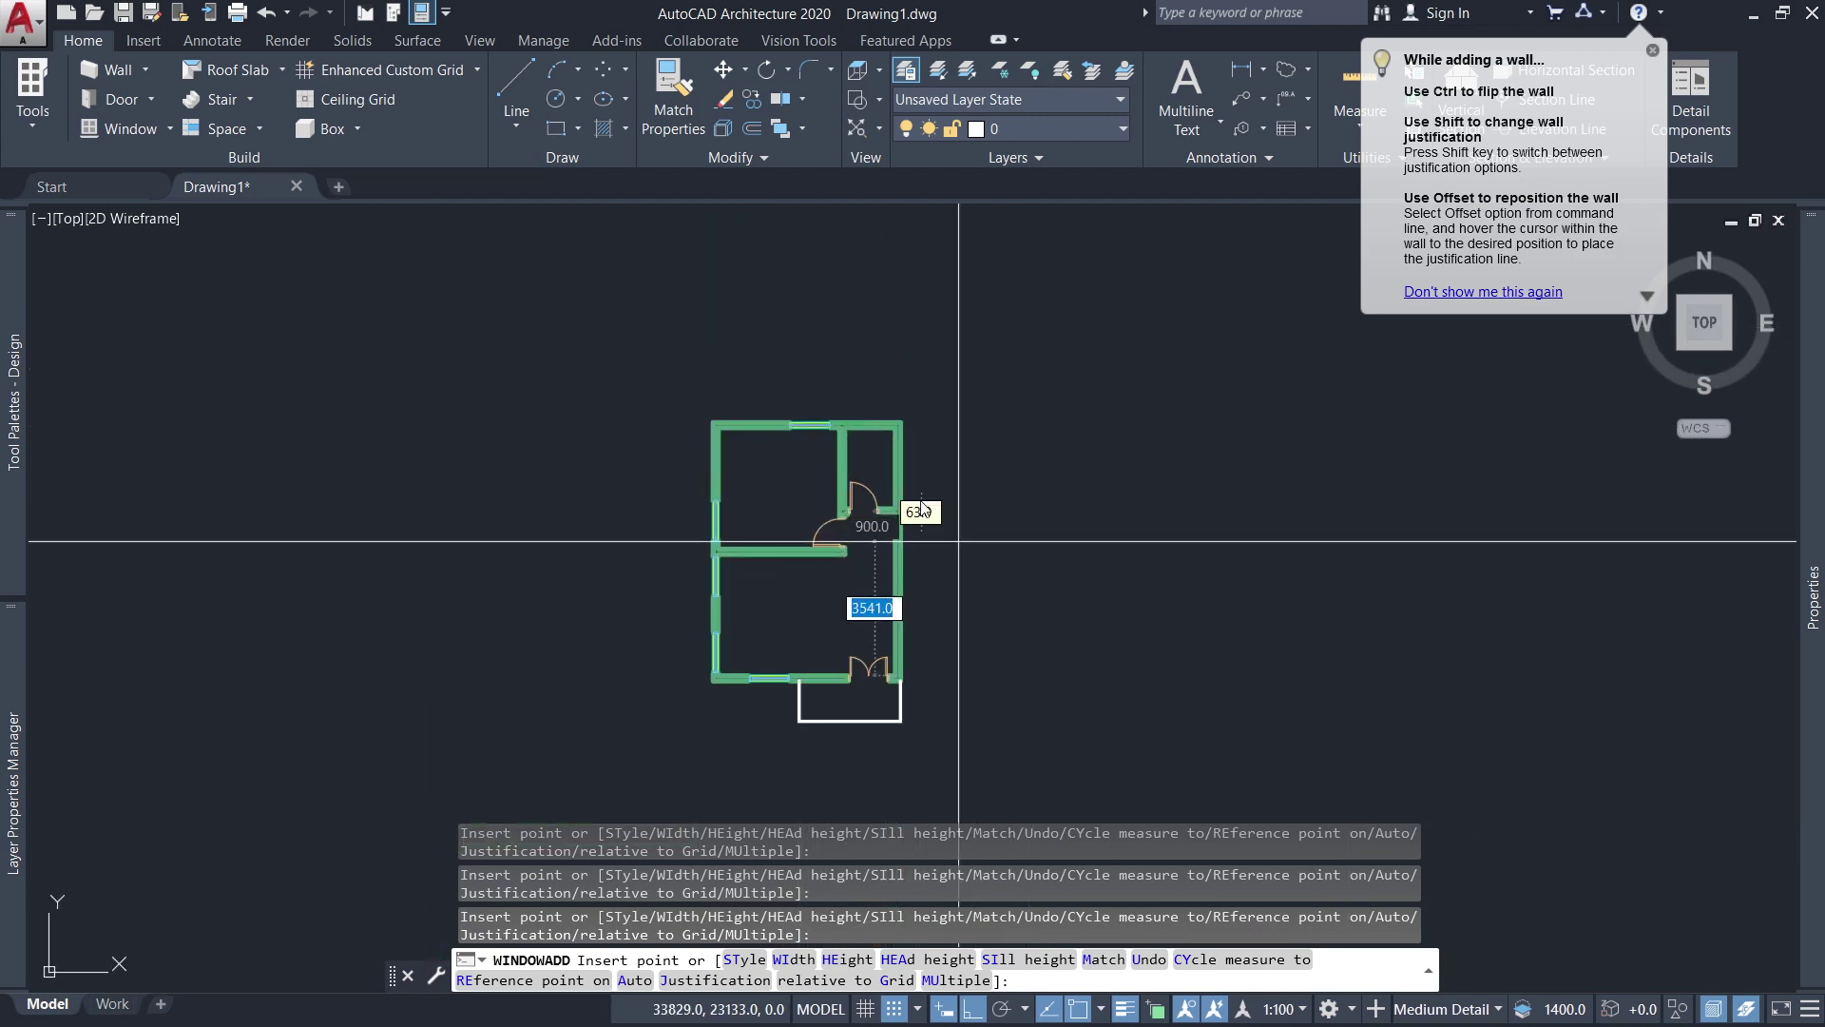
{"action": "scroll", "coordinate": [845, 445], "scroll_direction": "up", "scroll_amount": 3}
{"action": "scroll", "coordinate": [845, 446], "scroll_direction": "up", "scroll_amount": 2}
{"action": "key", "text": "Escape"}
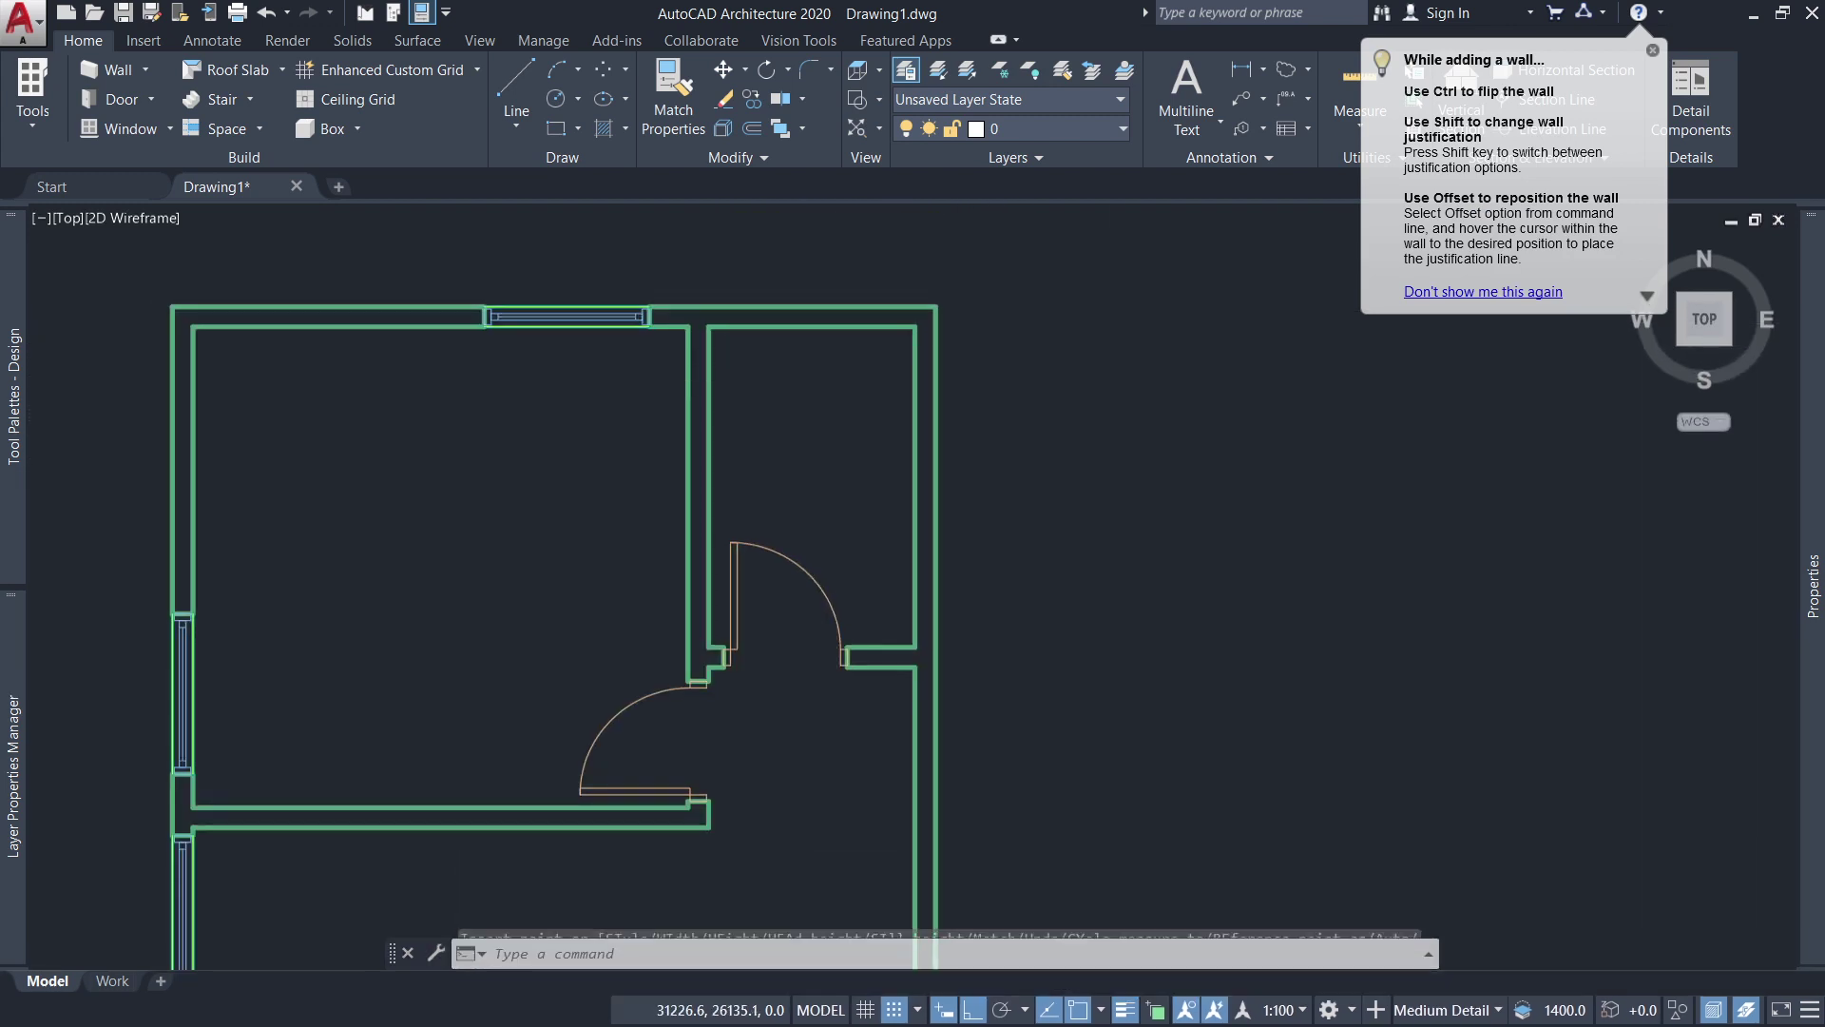
{"action": "scroll", "coordinate": [579, 328], "scroll_direction": "up", "scroll_amount": 2}
{"action": "scroll", "coordinate": [578, 328], "scroll_direction": "up", "scroll_amount": 3}
{"action": "scroll", "coordinate": [609, 333], "scroll_direction": "down", "scroll_amount": 1}
{"action": "scroll", "coordinate": [627, 338], "scroll_direction": "up", "scroll_amount": 1}
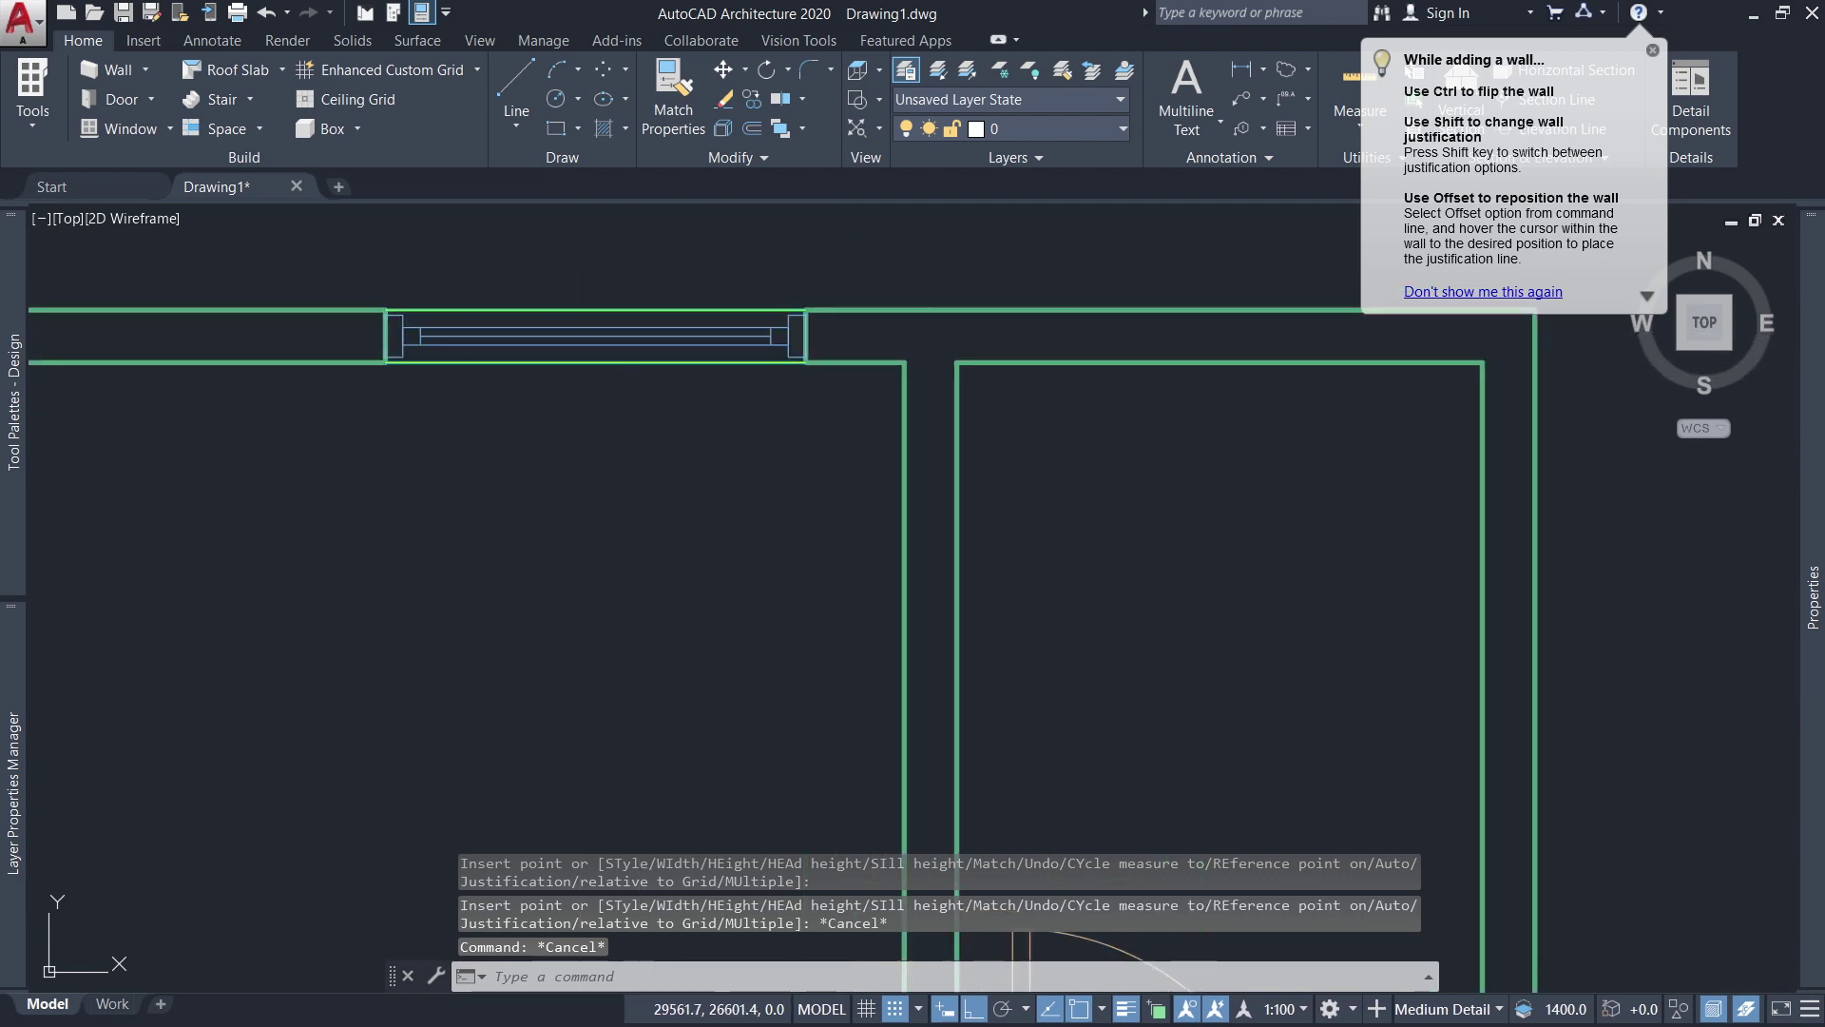
{"action": "left_click", "coordinate": [637, 341]}
{"action": "scroll", "coordinate": [638, 341], "scroll_direction": "down", "scroll_amount": 5}
{"action": "key", "text": "Escape"}
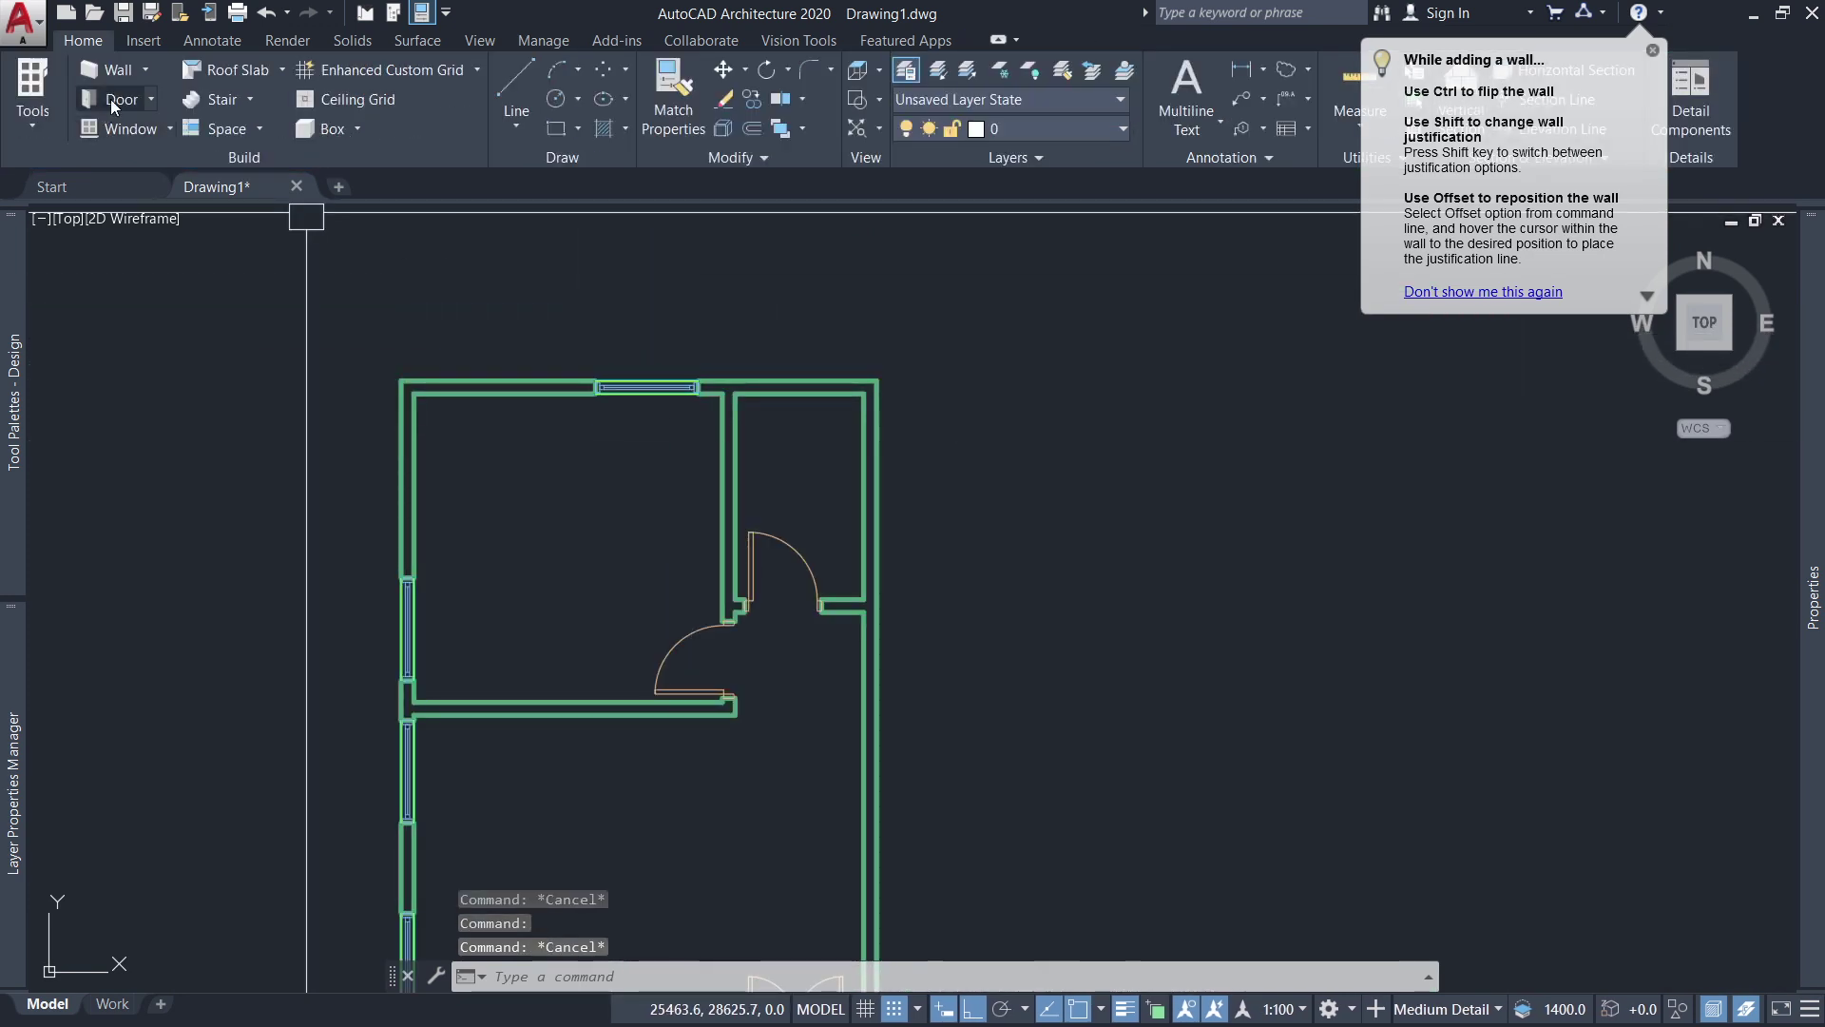
{"action": "left_click", "coordinate": [169, 129]}
{"action": "left_click", "coordinate": [128, 188]}
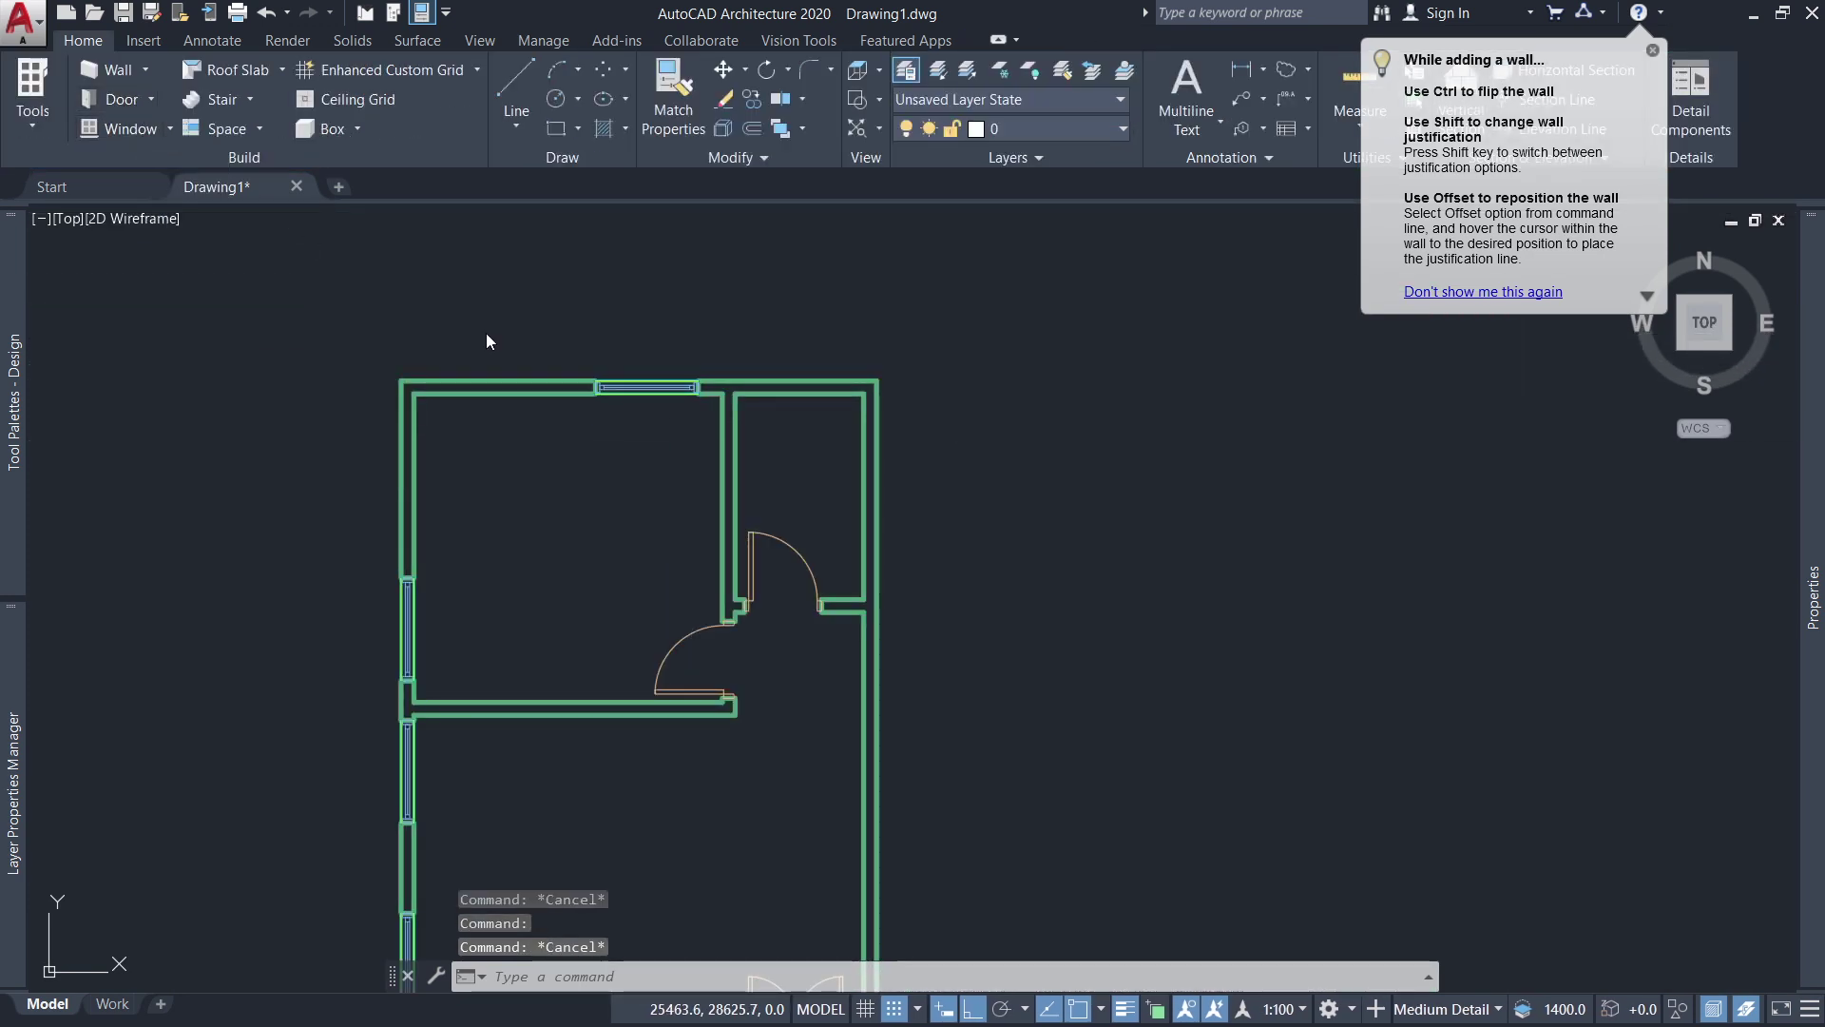
{"action": "scroll", "coordinate": [808, 415], "scroll_direction": "up", "scroll_amount": 3}
{"action": "type", "text": "900"}
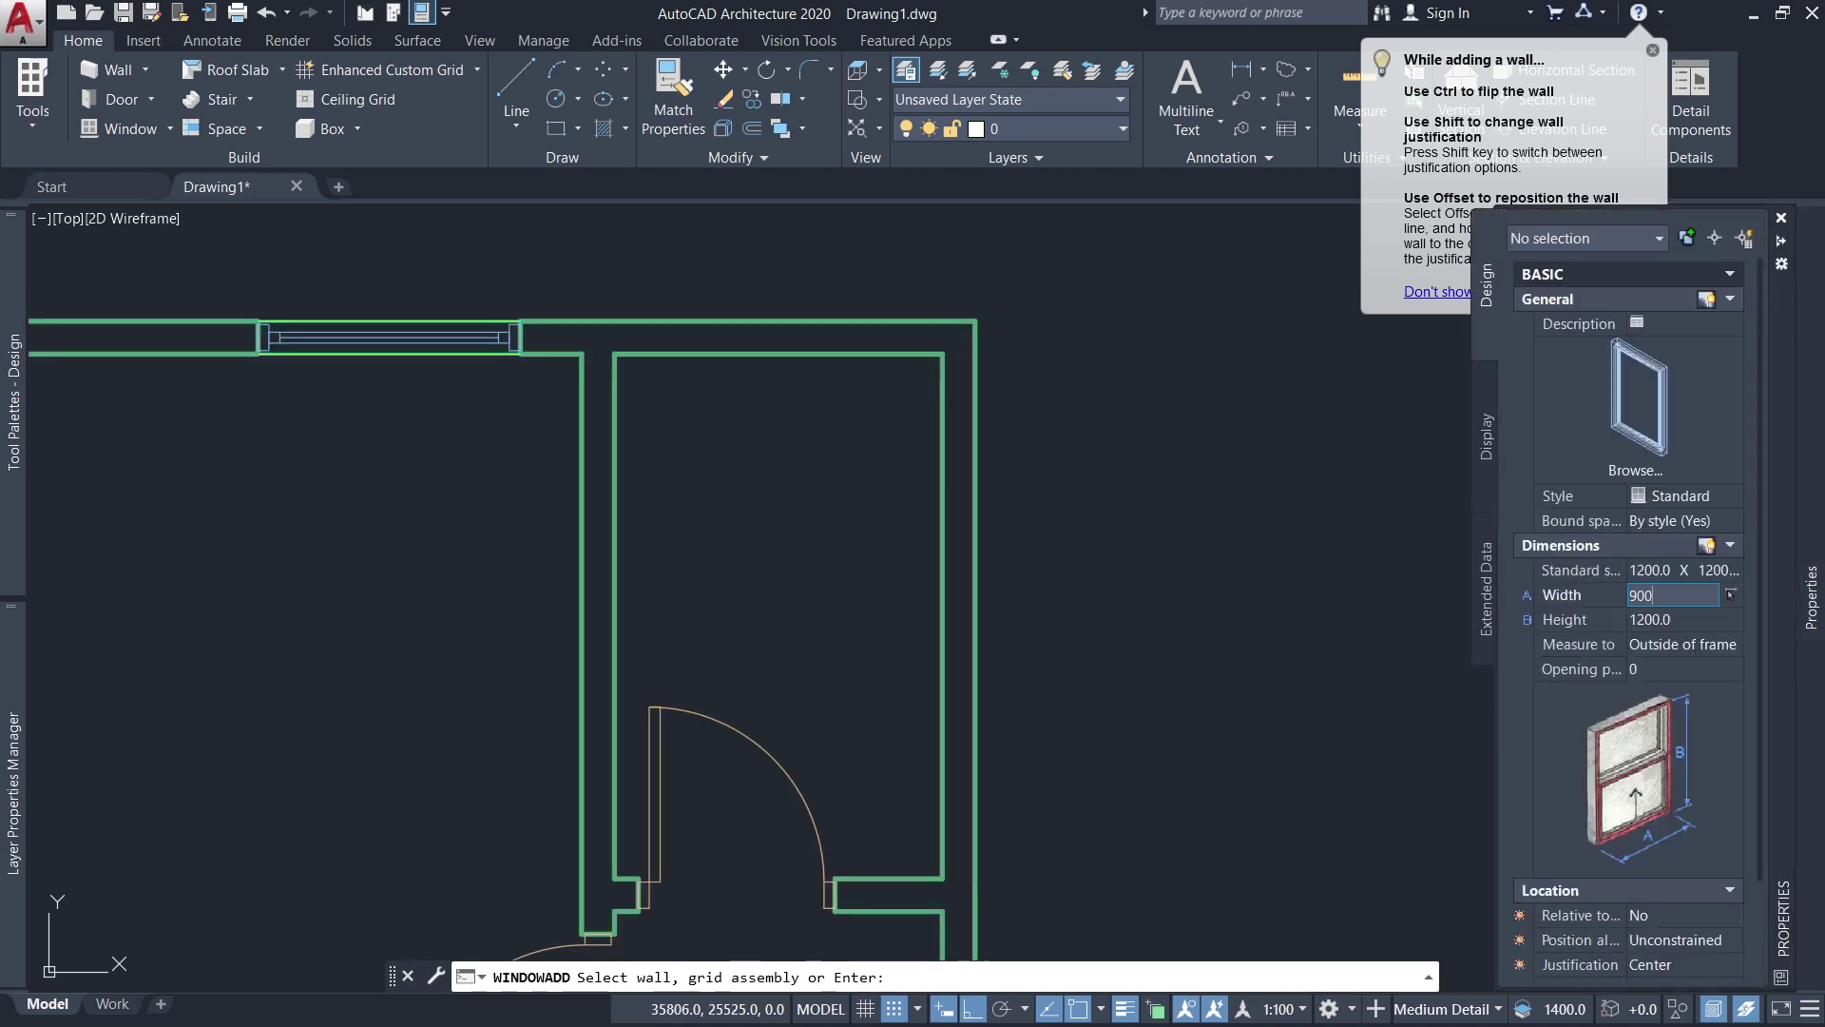
{"action": "left_click", "coordinate": [1695, 619]}
{"action": "type", "text": "600"}
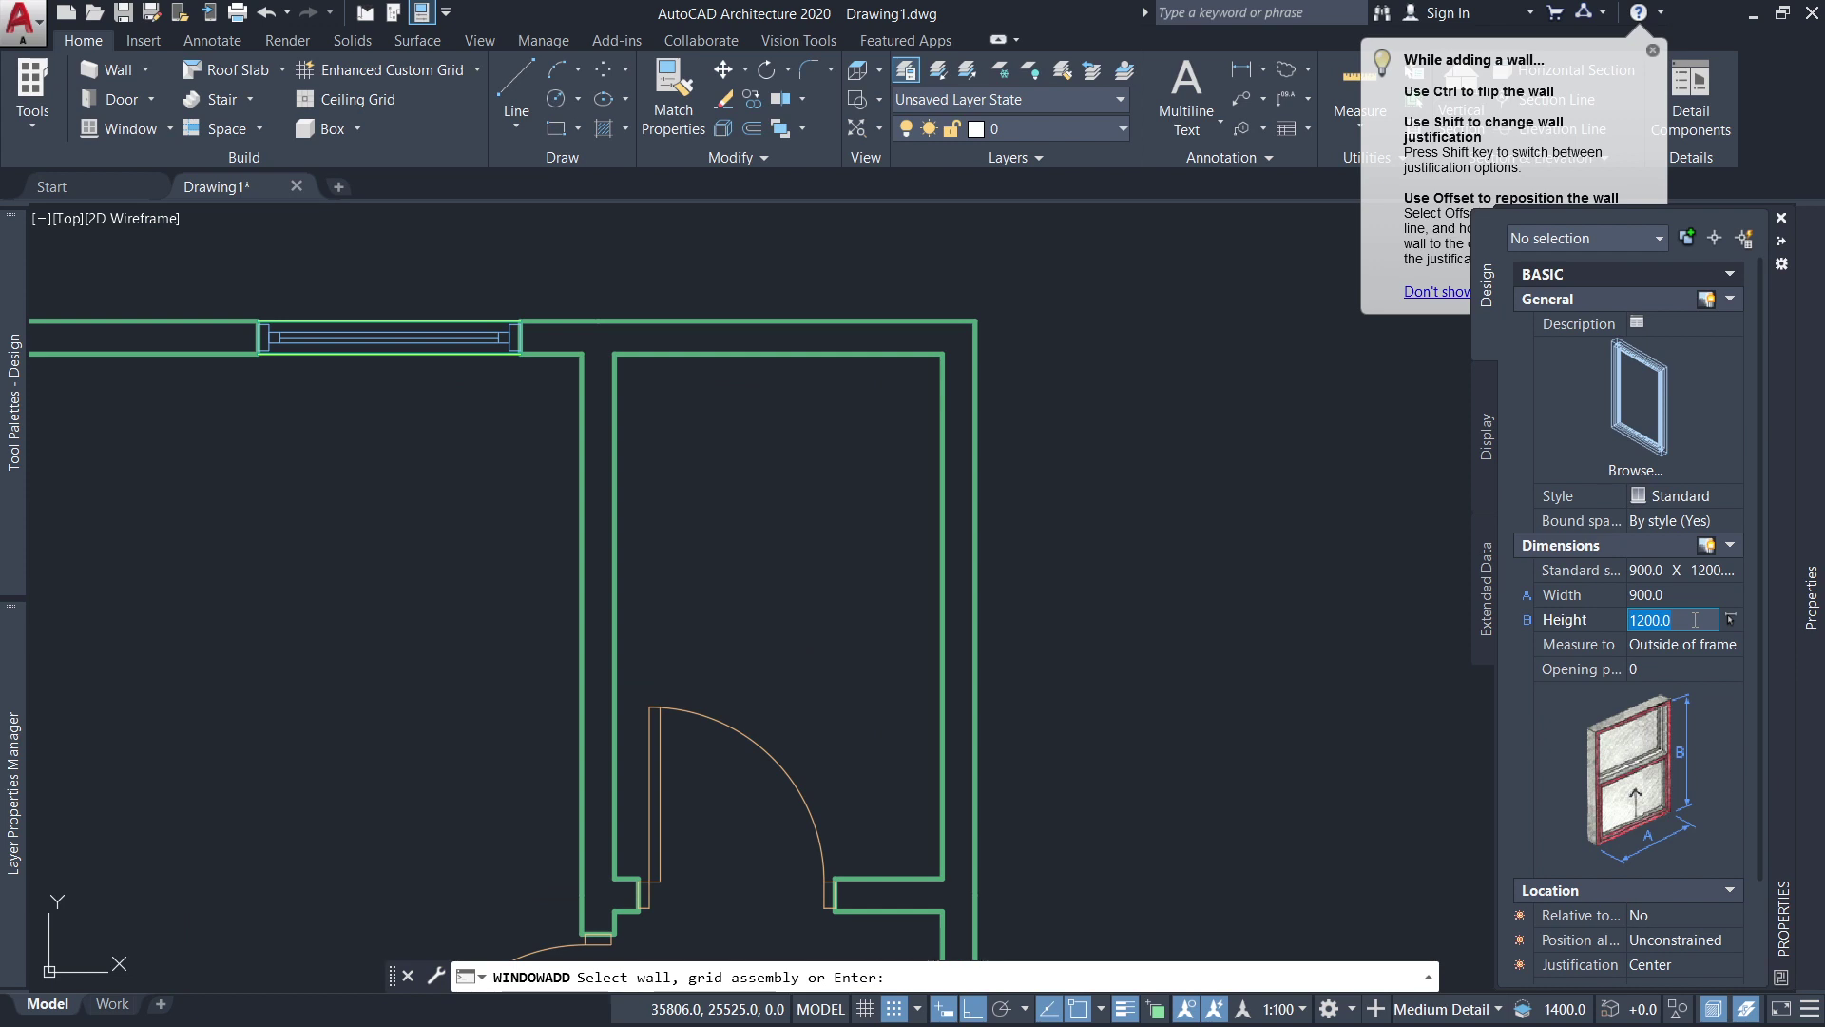
{"action": "left_click", "coordinate": [1680, 905]}
{"action": "scroll", "coordinate": [1683, 867], "scroll_direction": "down", "scroll_amount": 3}
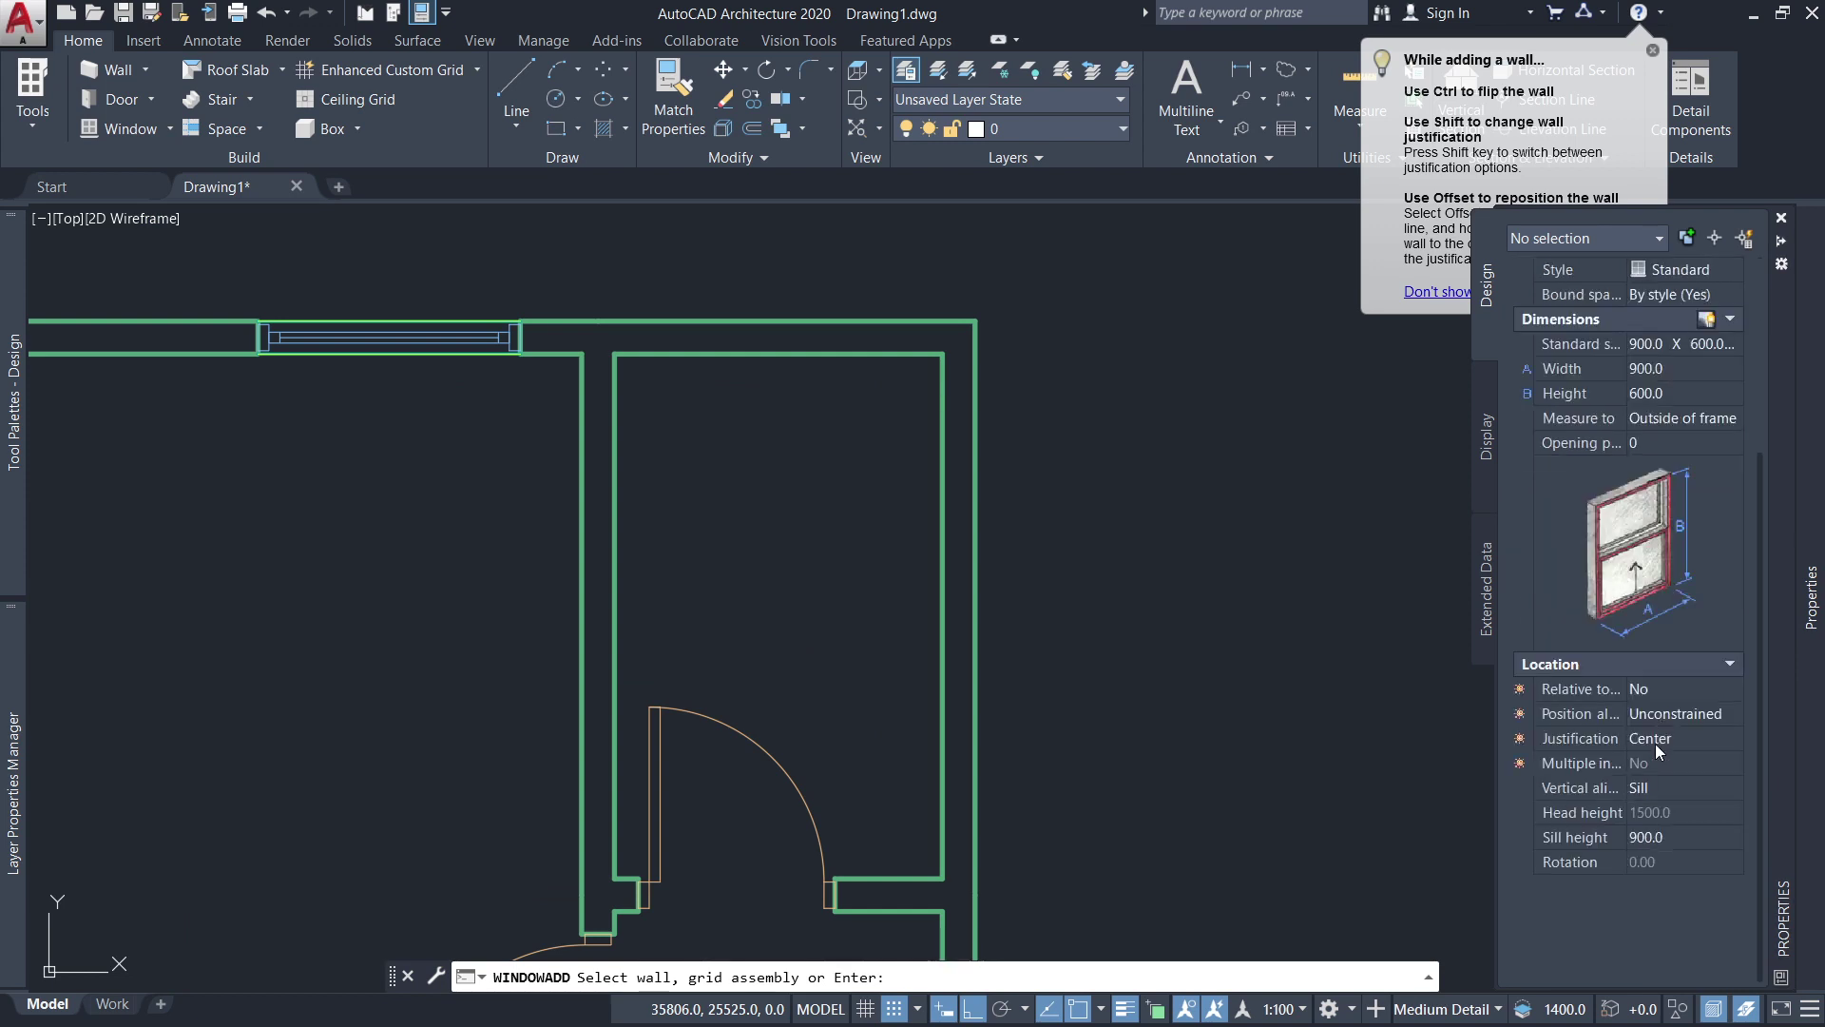
{"action": "left_click", "coordinate": [1655, 838]}
{"action": "type", "text": "1500"}
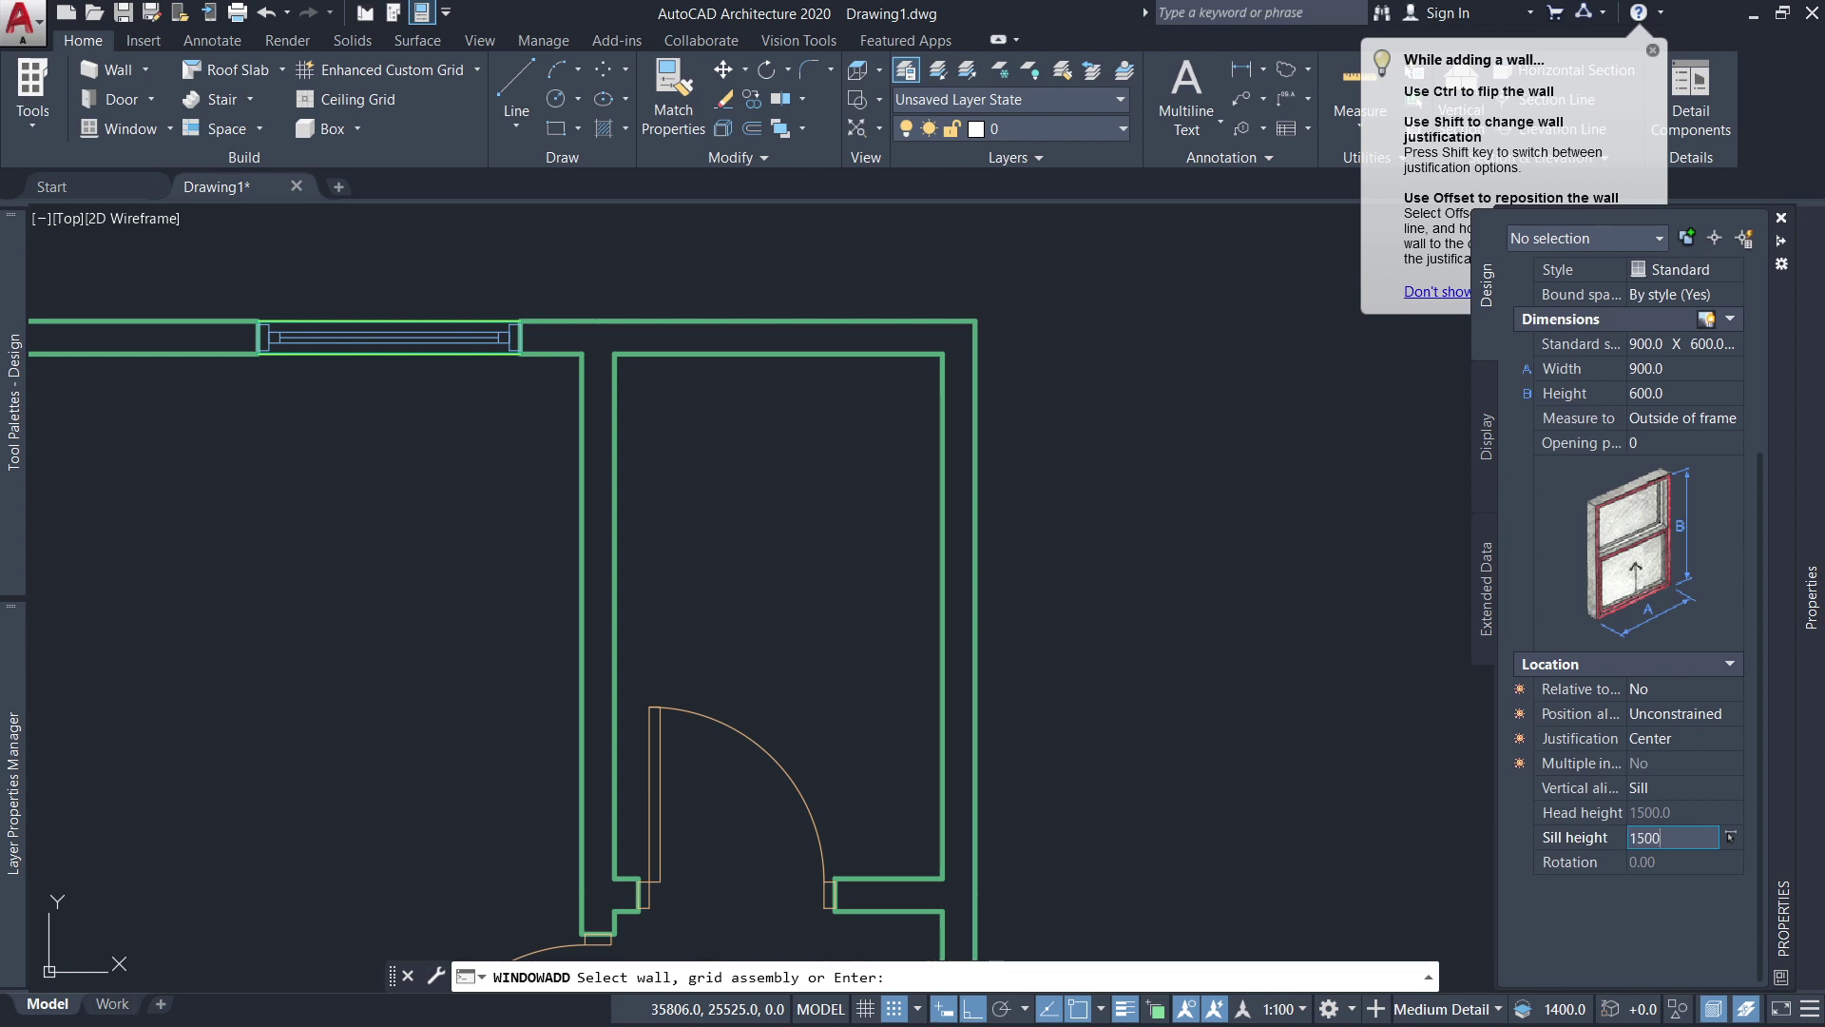
{"action": "key", "text": "Tab"}
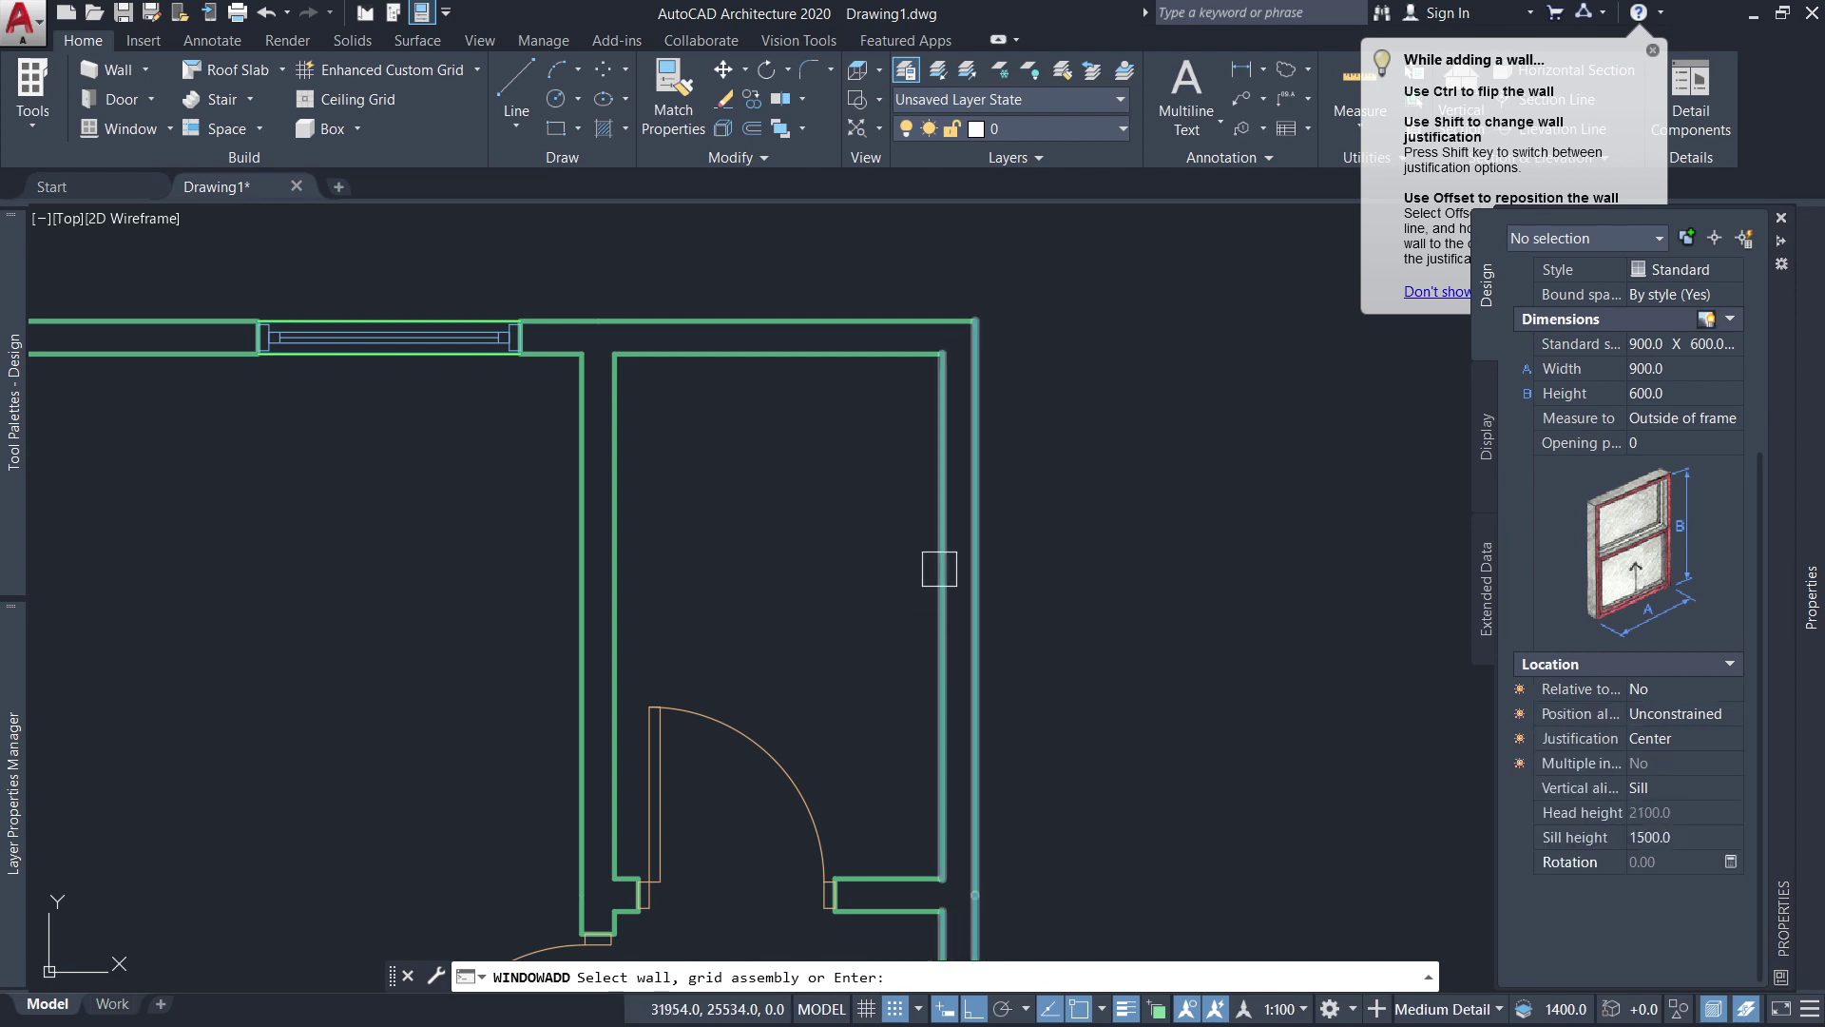
{"action": "scroll", "coordinate": [963, 622], "scroll_direction": "down", "scroll_amount": 3}
{"action": "scroll", "coordinate": [912, 571], "scroll_direction": "up", "scroll_amount": 3}
{"action": "left_click", "coordinate": [912, 570]}
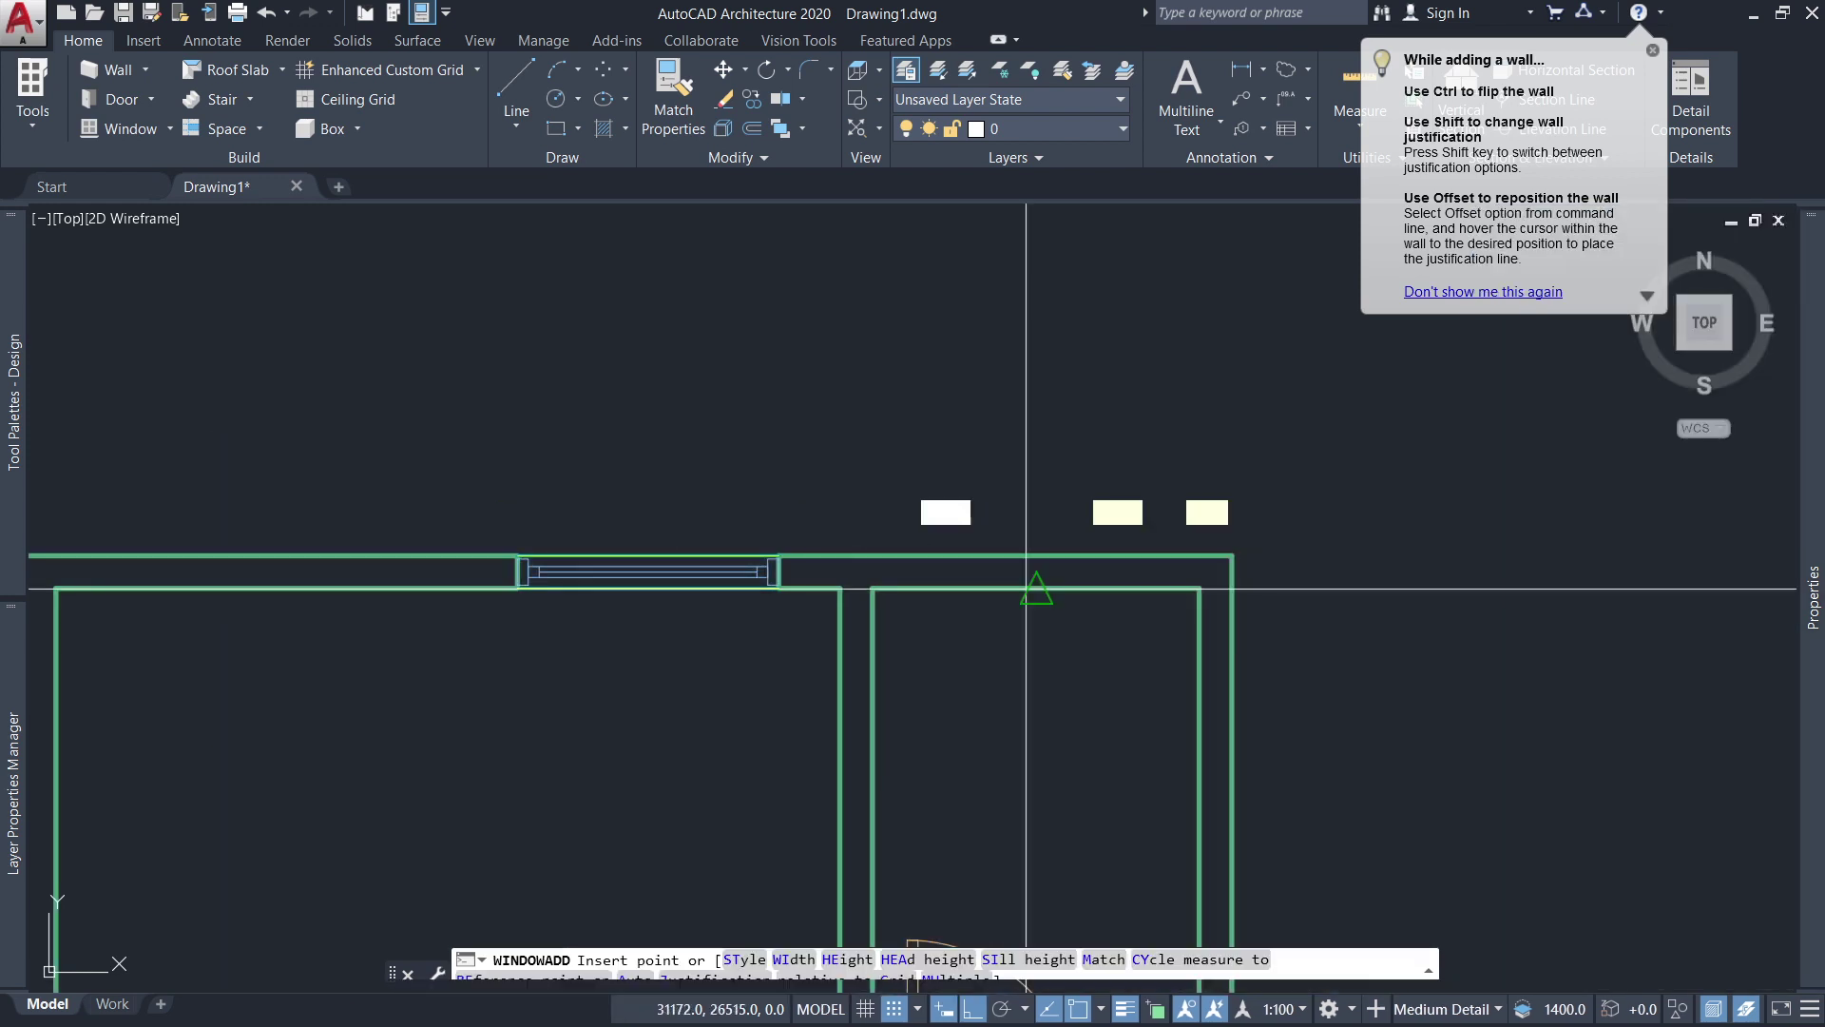
{"action": "scroll", "coordinate": [1046, 588], "scroll_direction": "up", "scroll_amount": 4}
{"action": "left_click", "coordinate": [1048, 587]}
{"action": "scroll", "coordinate": [1049, 587], "scroll_direction": "down", "scroll_amount": 2}
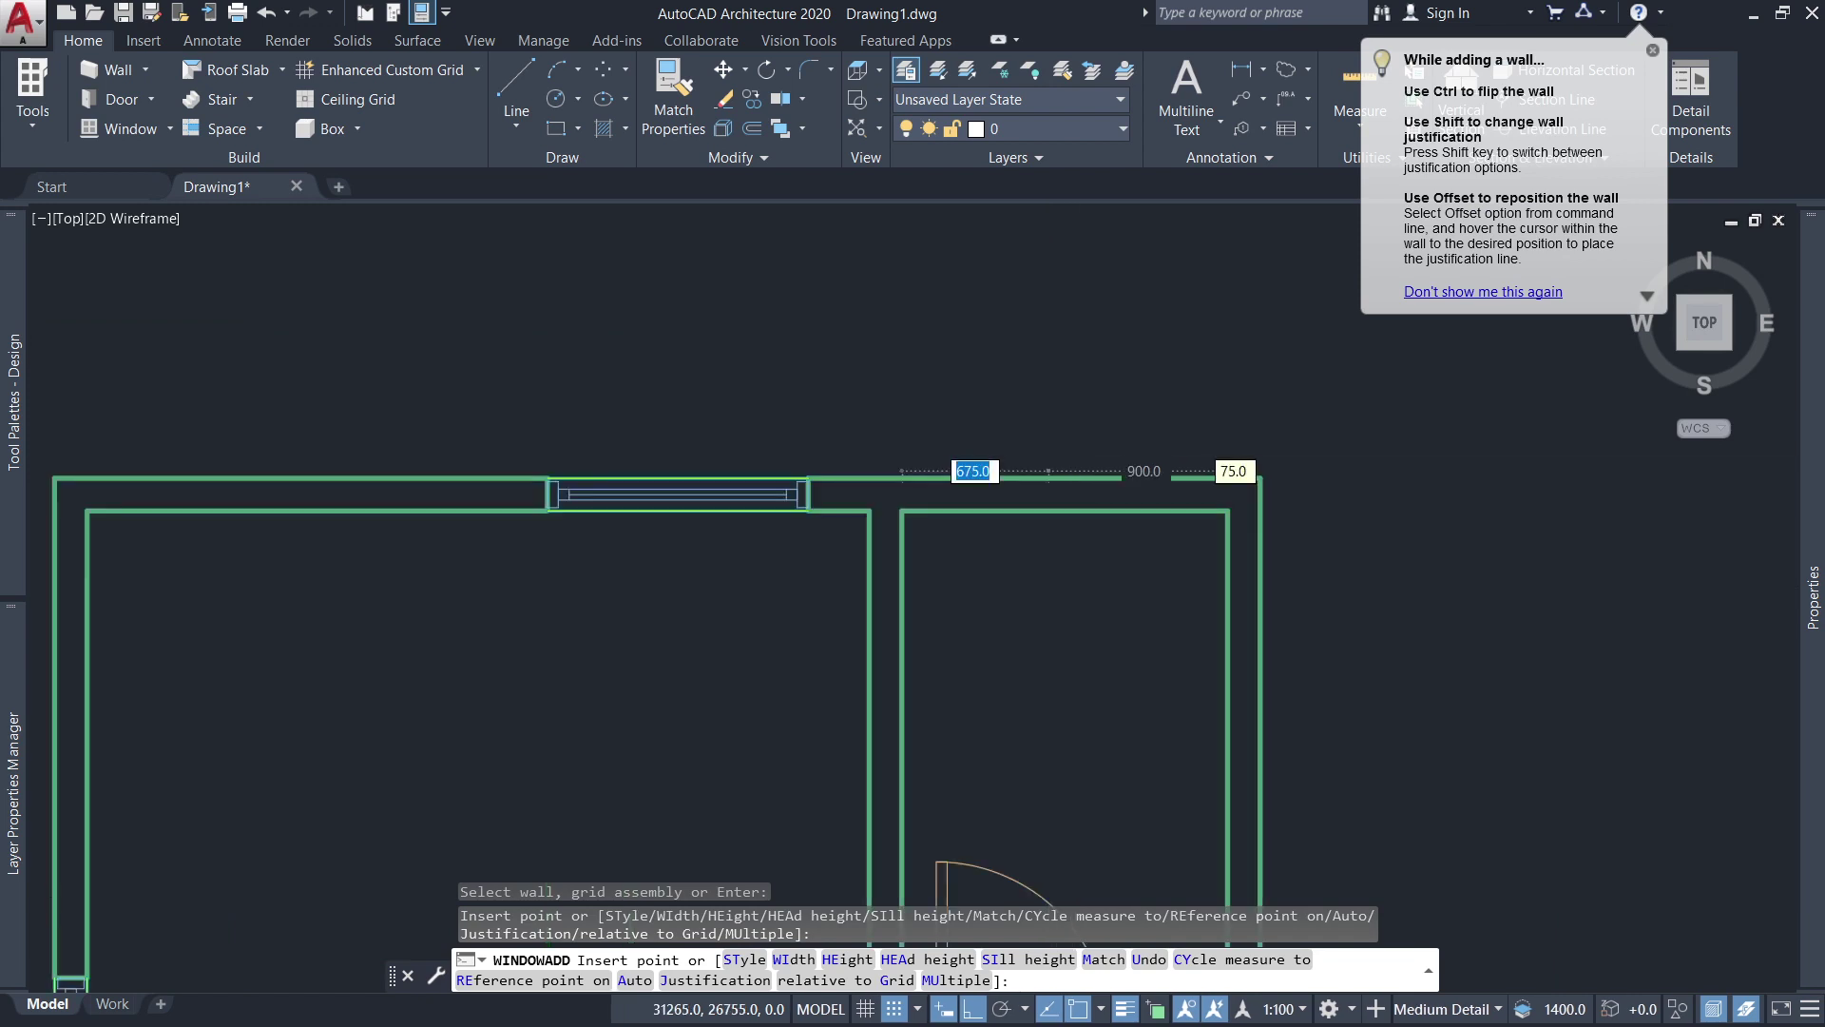
{"action": "scroll", "coordinate": [1046, 533], "scroll_direction": "down", "scroll_amount": 2}
{"action": "key", "text": "Escape"}
{"action": "scroll", "coordinate": [933, 485], "scroll_direction": "up", "scroll_amount": 2}
Copy the top-wall window onto the right-hand room's top wall.
{"action": "scroll", "coordinate": [934, 485], "scroll_direction": "up", "scroll_amount": 2}
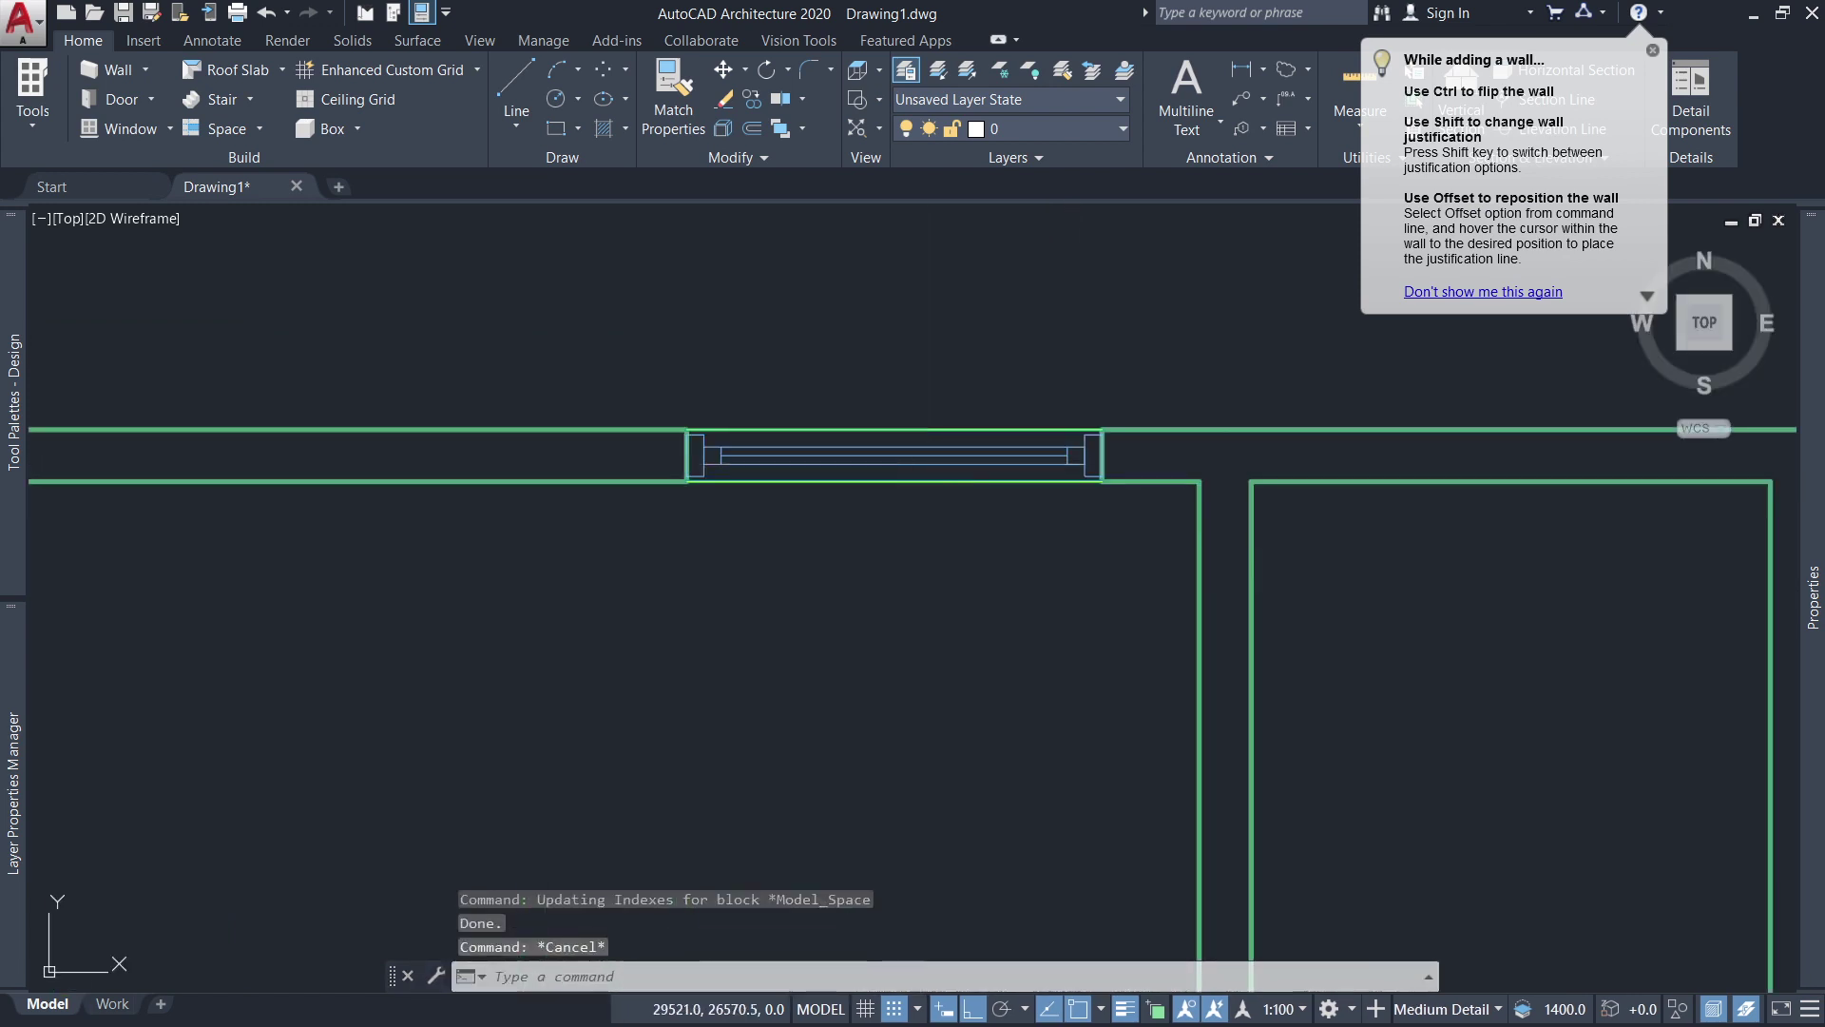
{"action": "left_click", "coordinate": [876, 438]}
{"action": "scroll", "coordinate": [876, 532], "scroll_direction": "down", "scroll_amount": 2}
{"action": "type", "text": "co"}
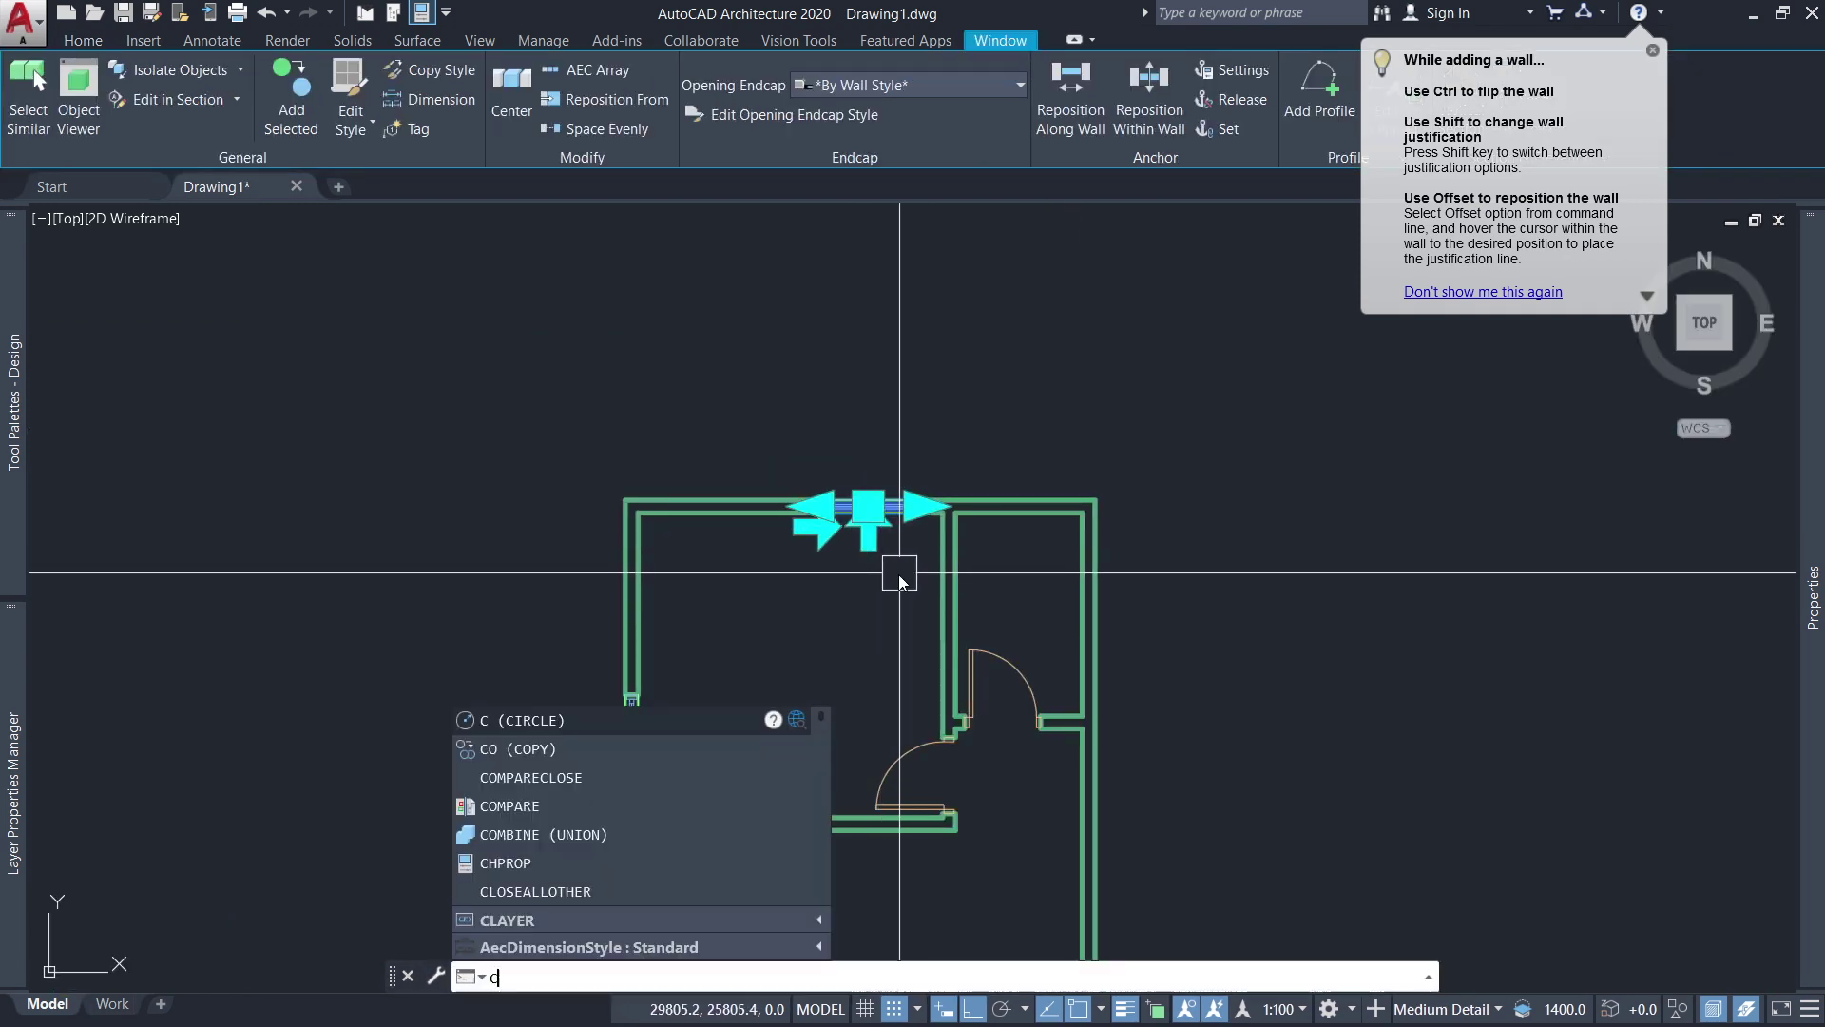
{"action": "key", "text": "Return"}
{"action": "scroll", "coordinate": [875, 514], "scroll_direction": "up", "scroll_amount": 2}
{"action": "scroll", "coordinate": [850, 482], "scroll_direction": "up", "scroll_amount": 1}
{"action": "left_click", "coordinate": [850, 482]}
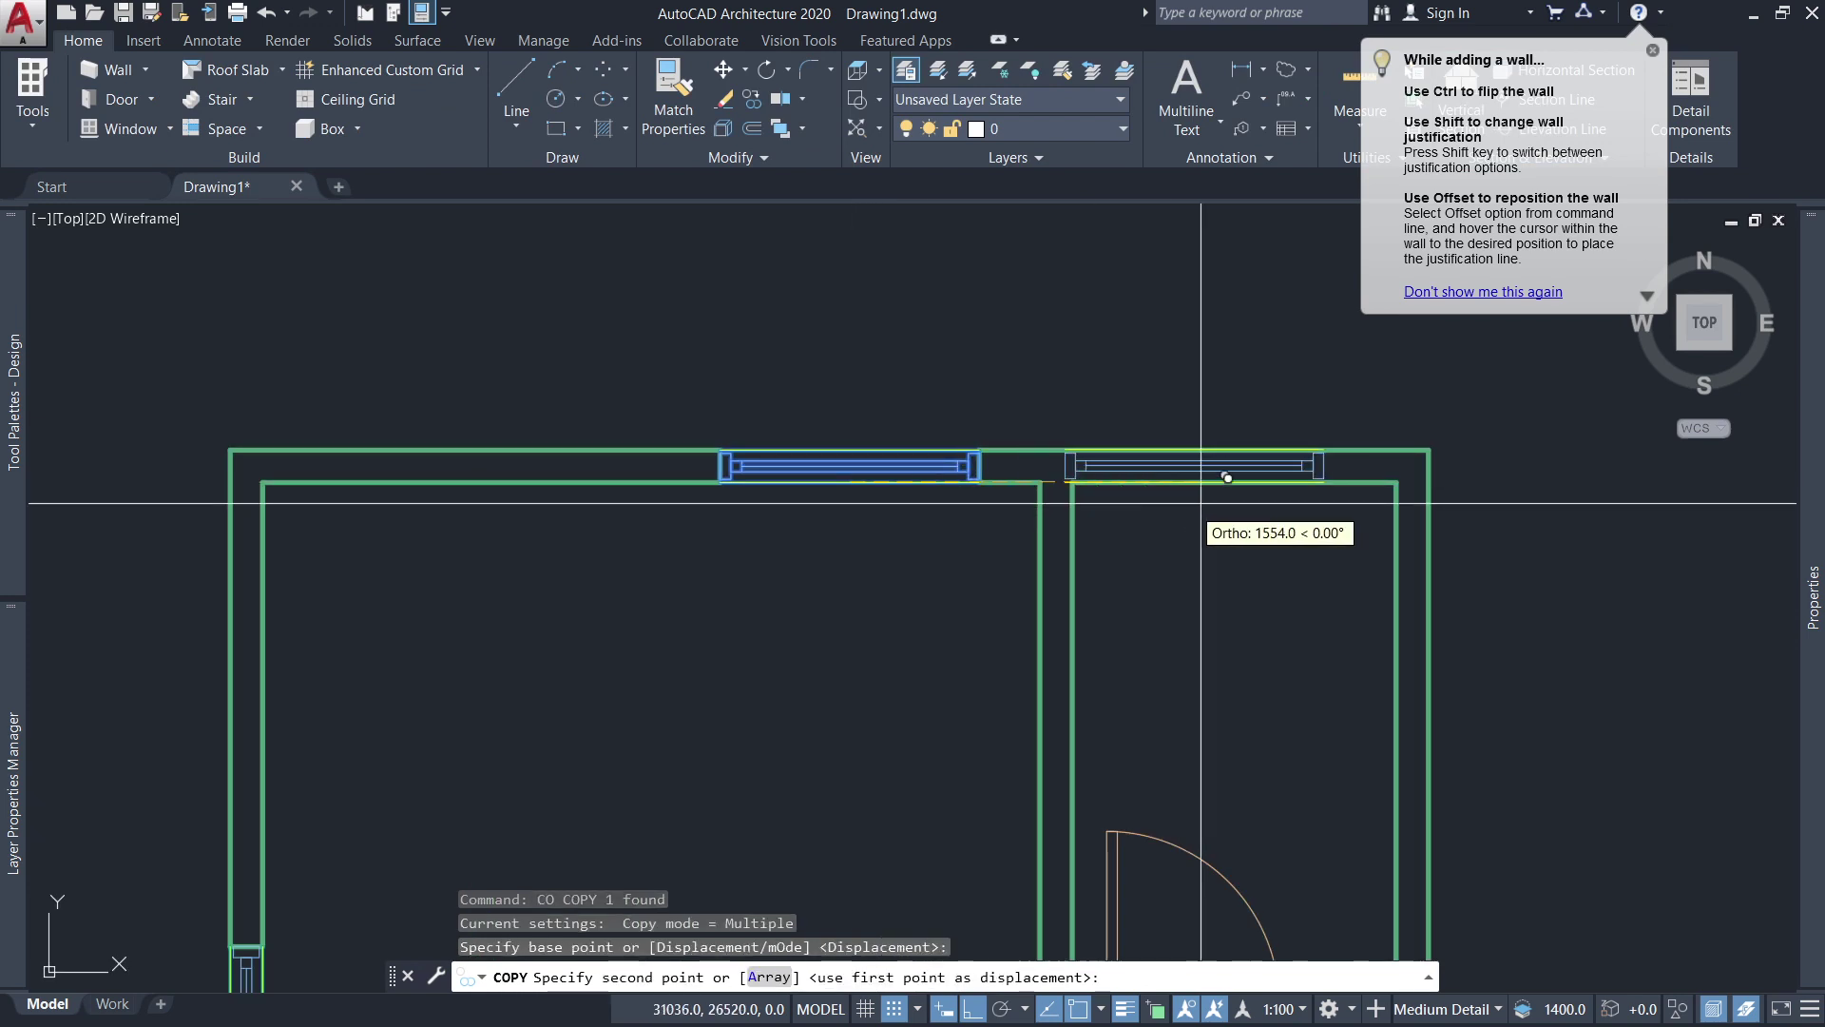
{"action": "left_click", "coordinate": [1234, 482]}
{"action": "key", "text": "Escape"}
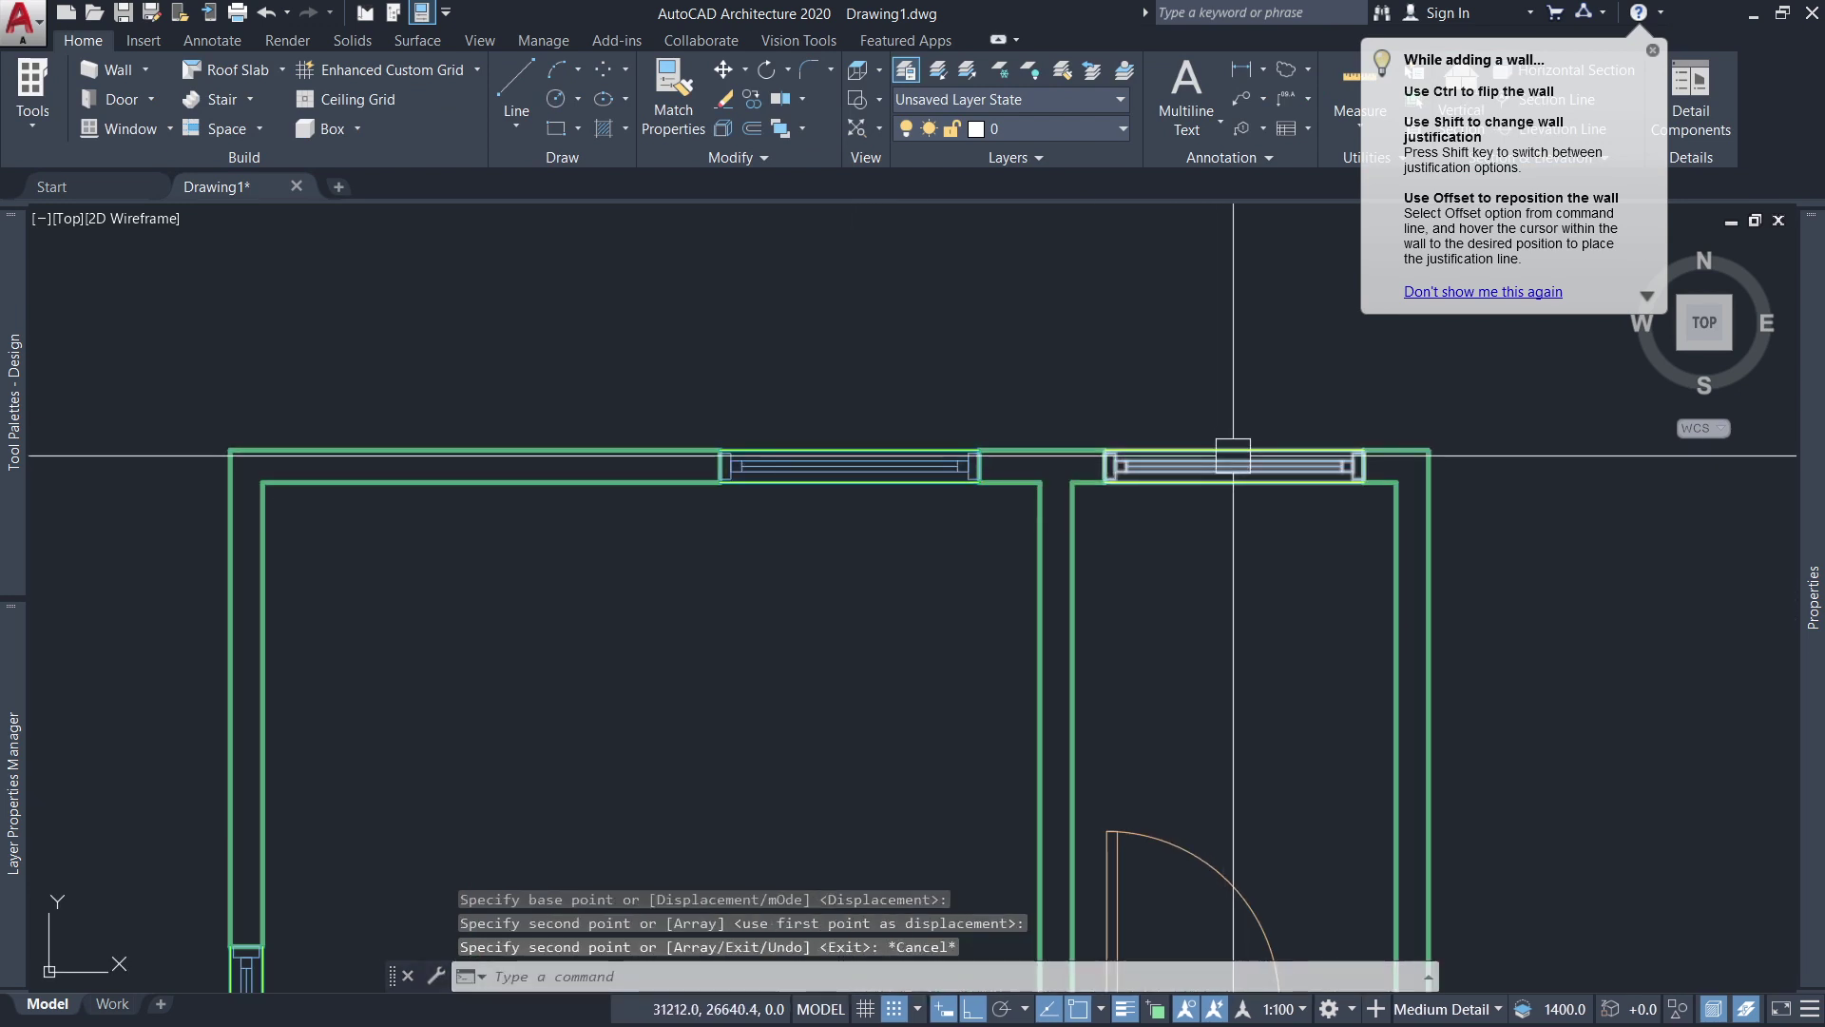
Resize the copied window to 900 wide by 600 high and set its sill height.
{"action": "left_click", "coordinate": [1223, 464]}
{"action": "scroll", "coordinate": [1222, 464], "scroll_direction": "up", "scroll_amount": 3}
{"action": "scroll", "coordinate": [1179, 485], "scroll_direction": "down", "scroll_amount": 5}
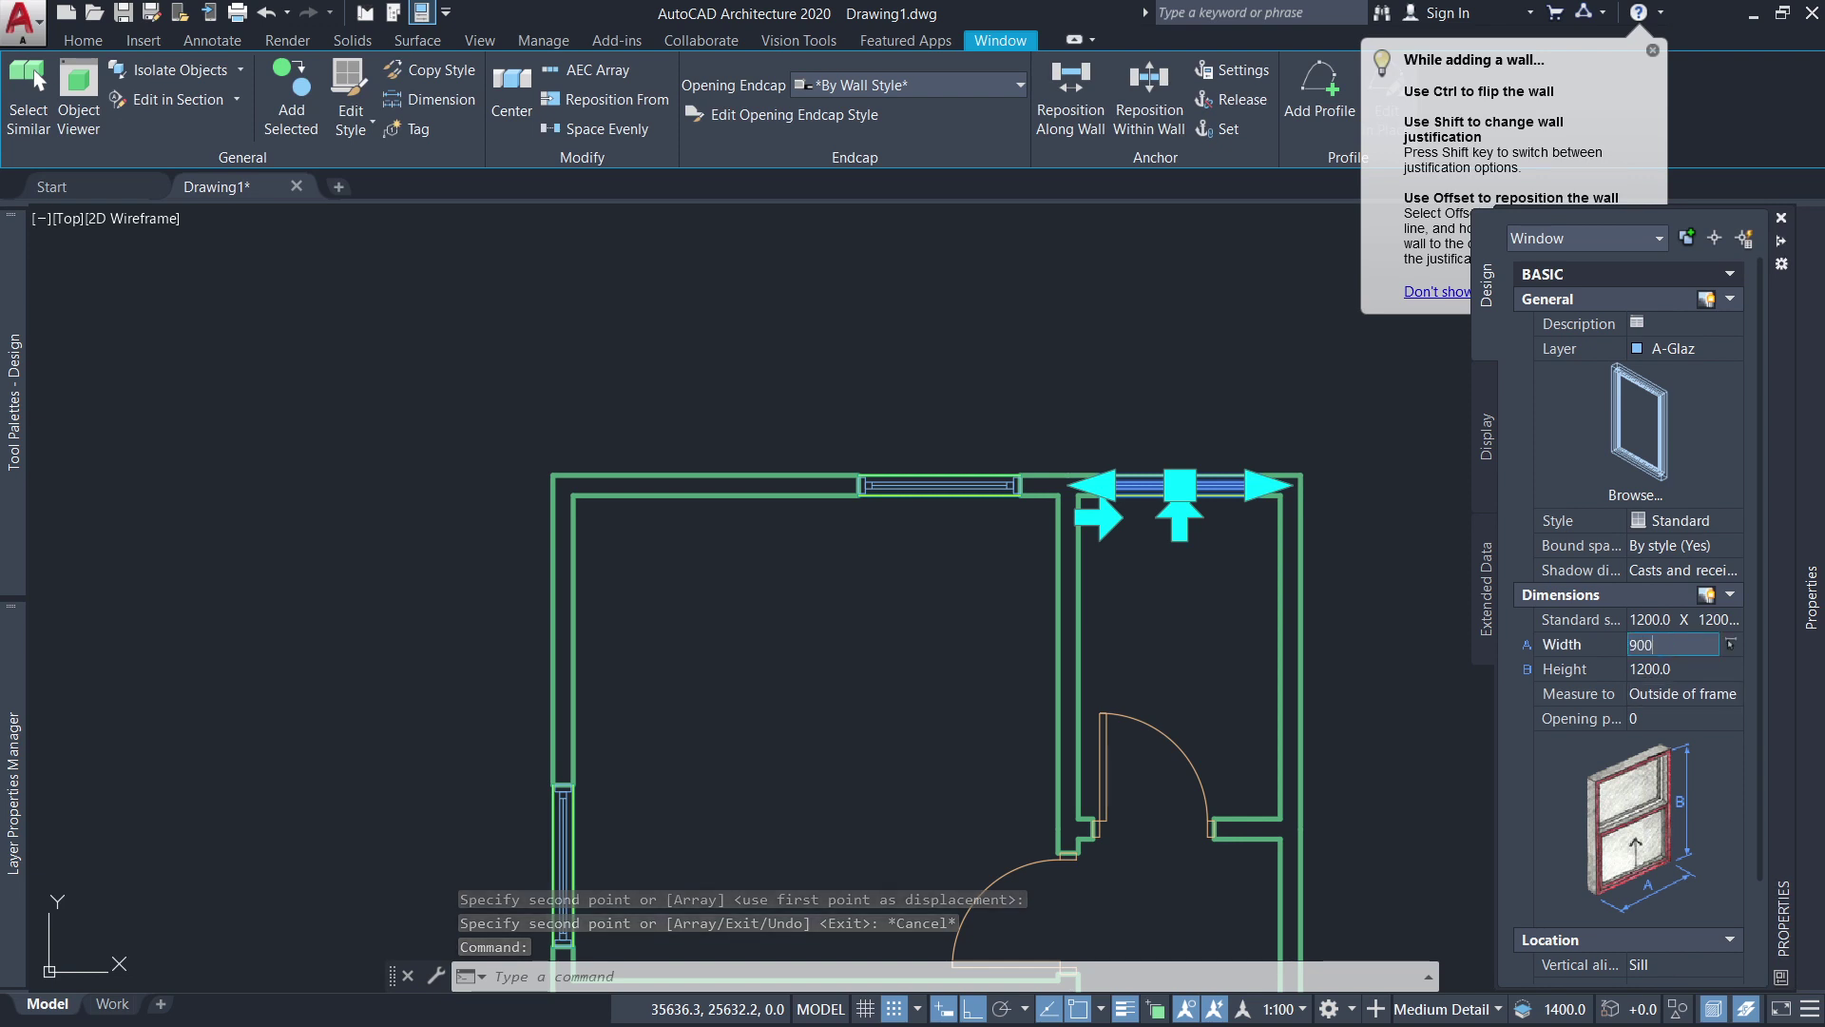
{"action": "left_click", "coordinate": [1701, 671]}
{"action": "type", "text": "600"}
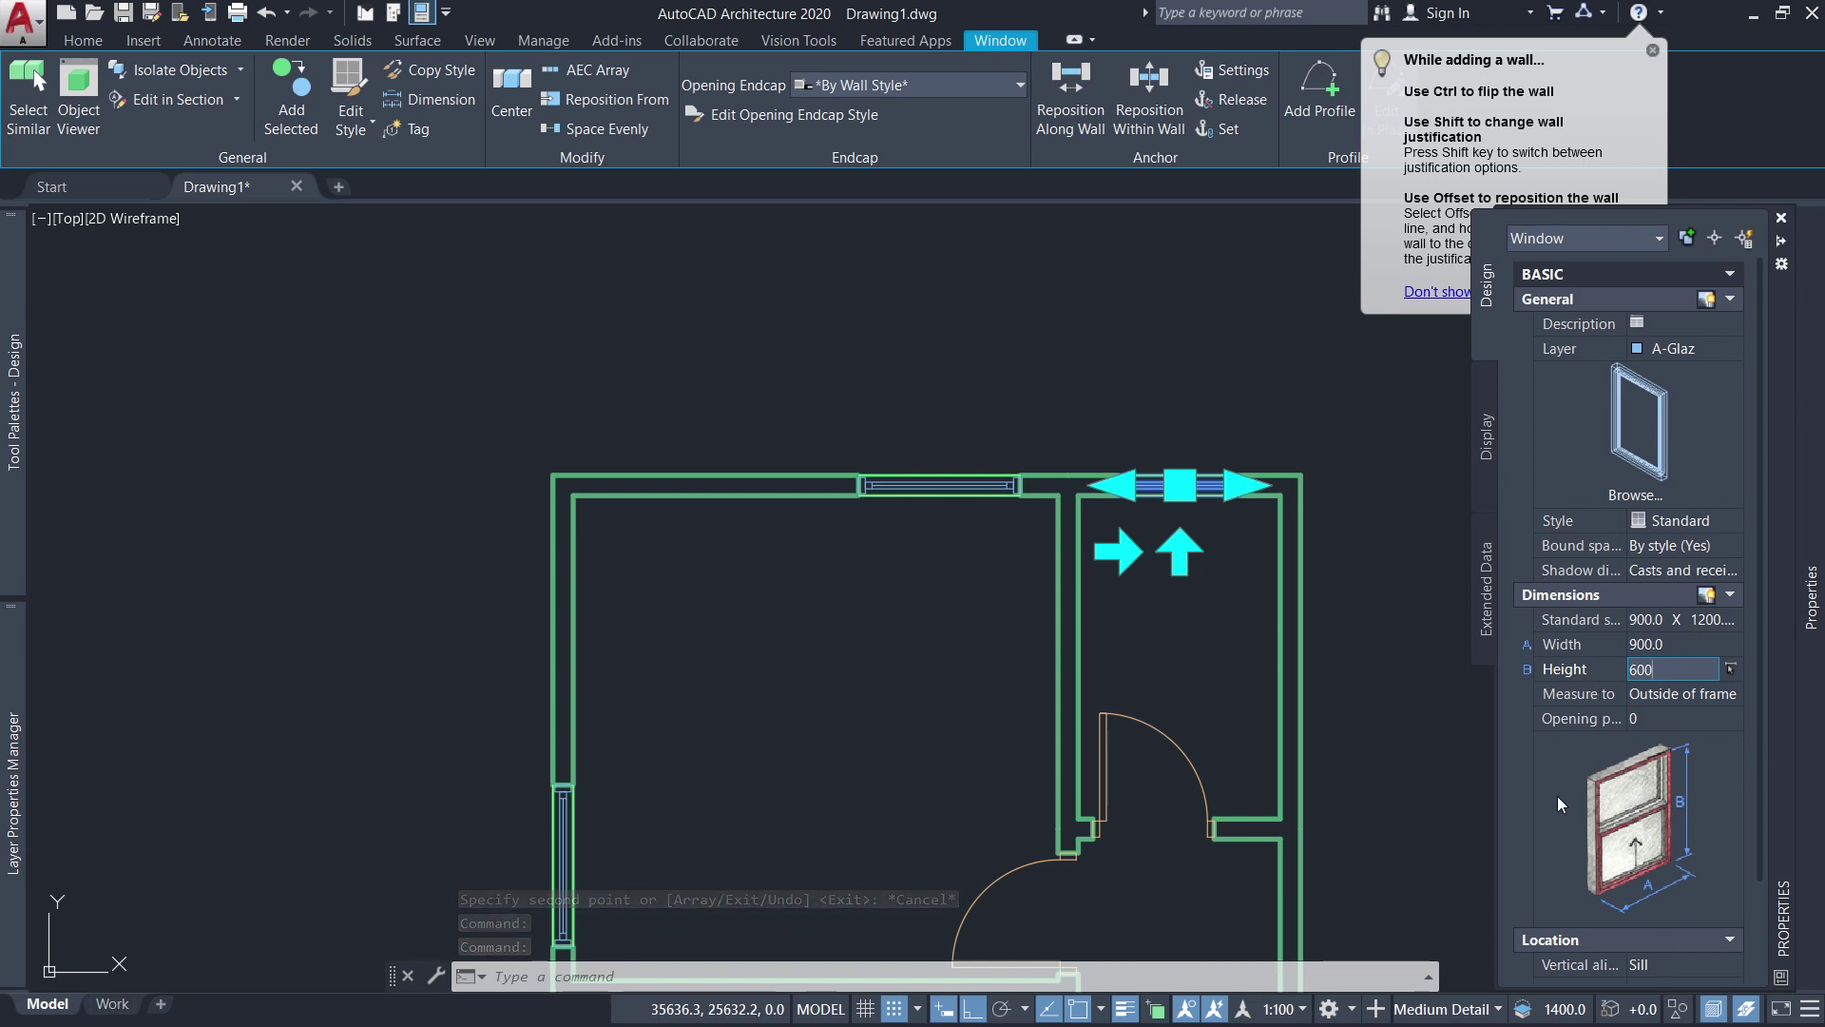
{"action": "key", "text": "Return"}
{"action": "scroll", "coordinate": [1559, 789], "scroll_direction": "down", "scroll_amount": 5}
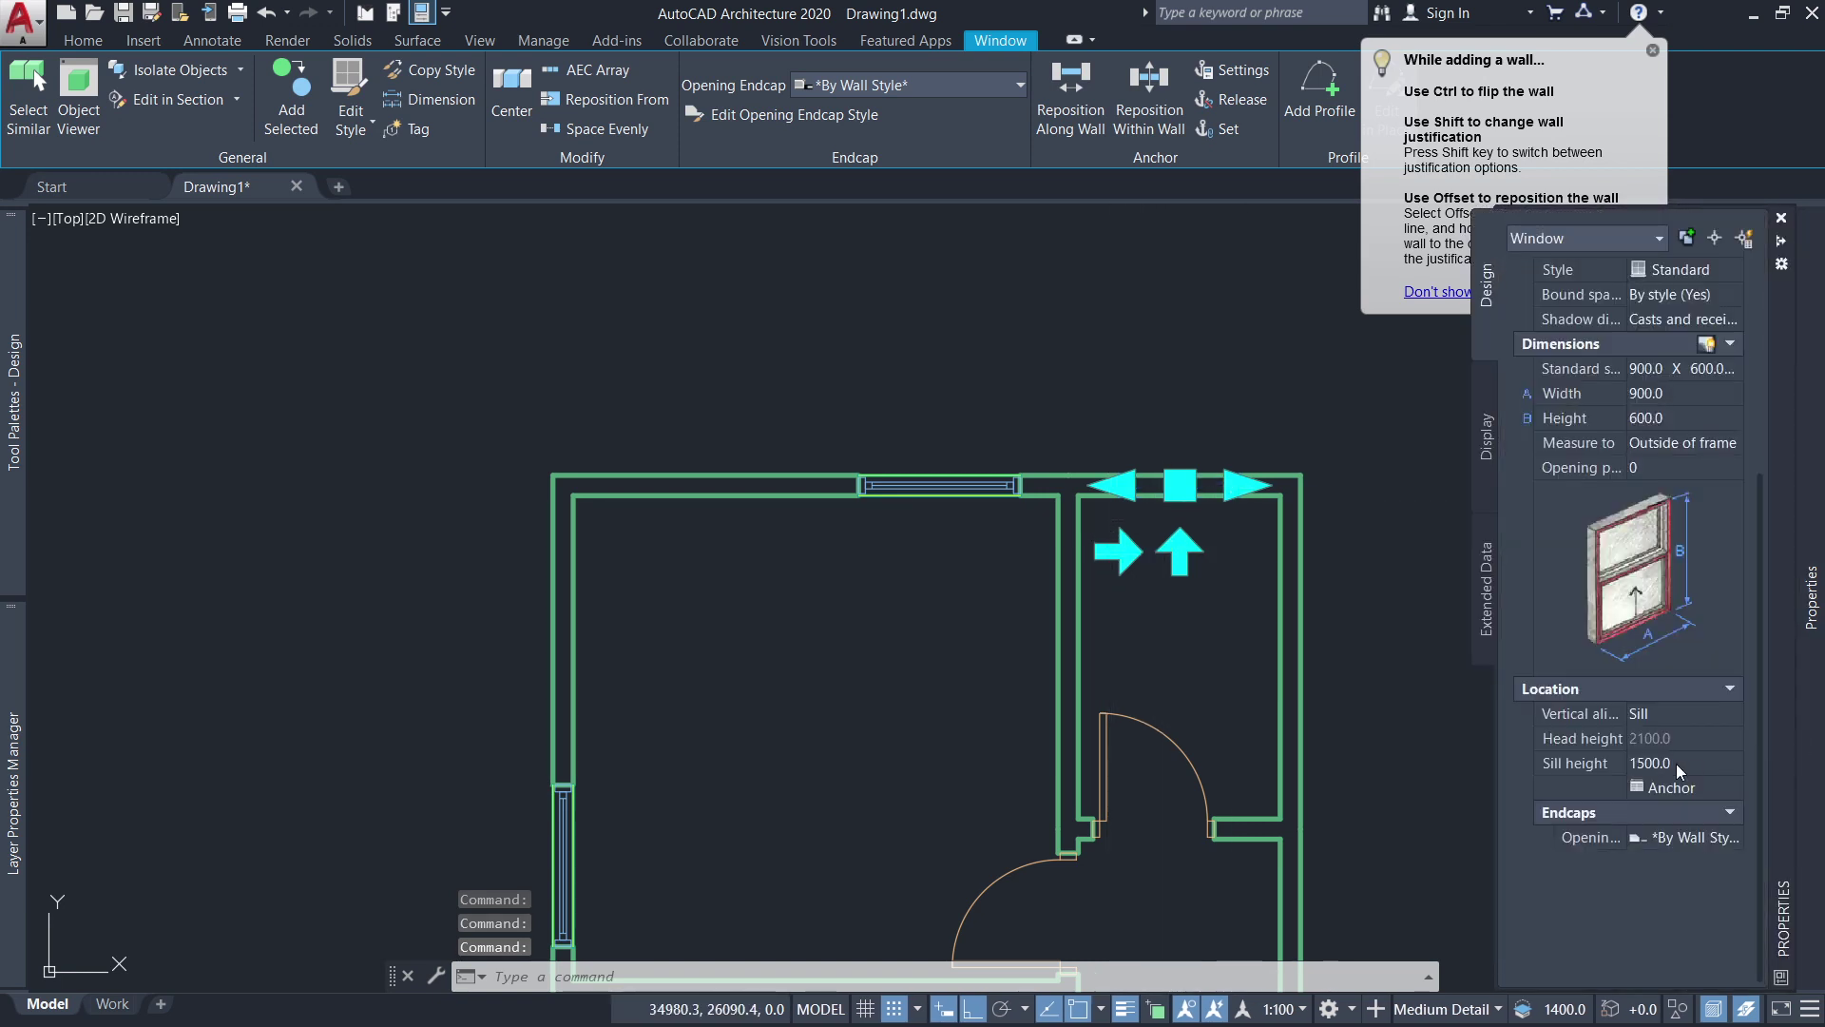
{"action": "left_click", "coordinate": [1675, 763]}
{"action": "type", "text": "1200"}
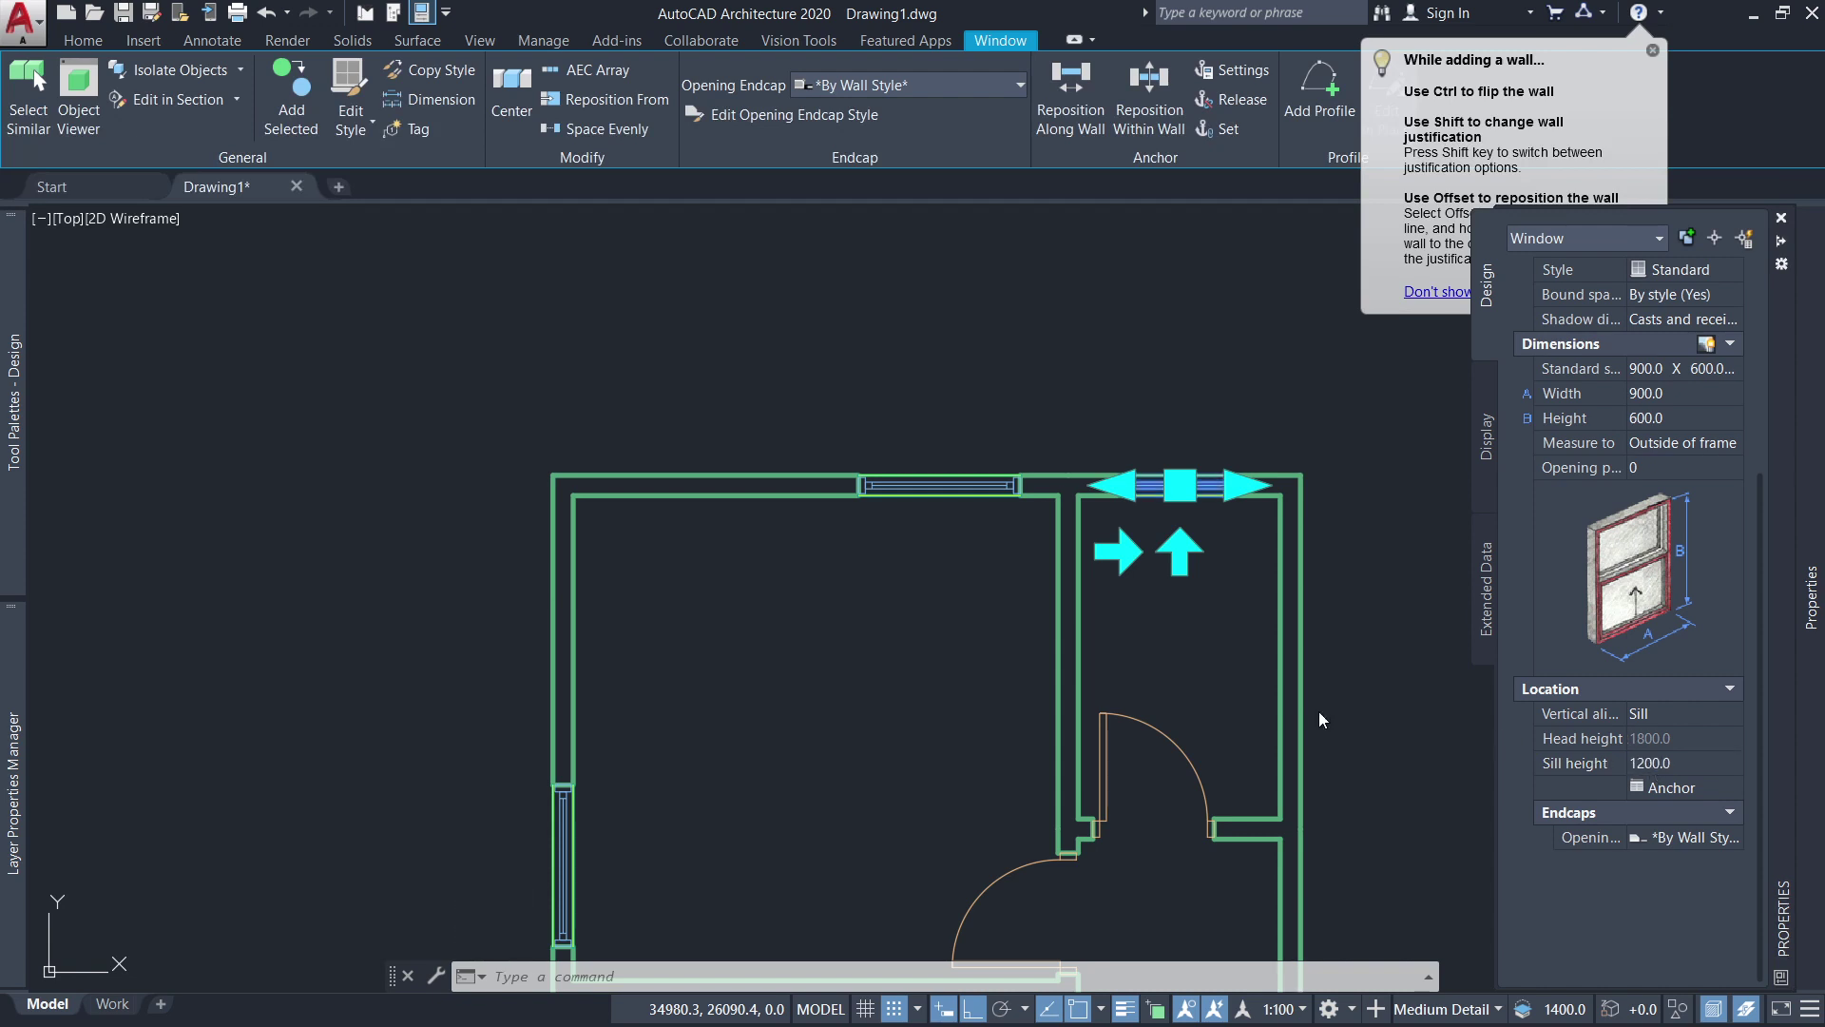
{"action": "key", "text": "Escape"}
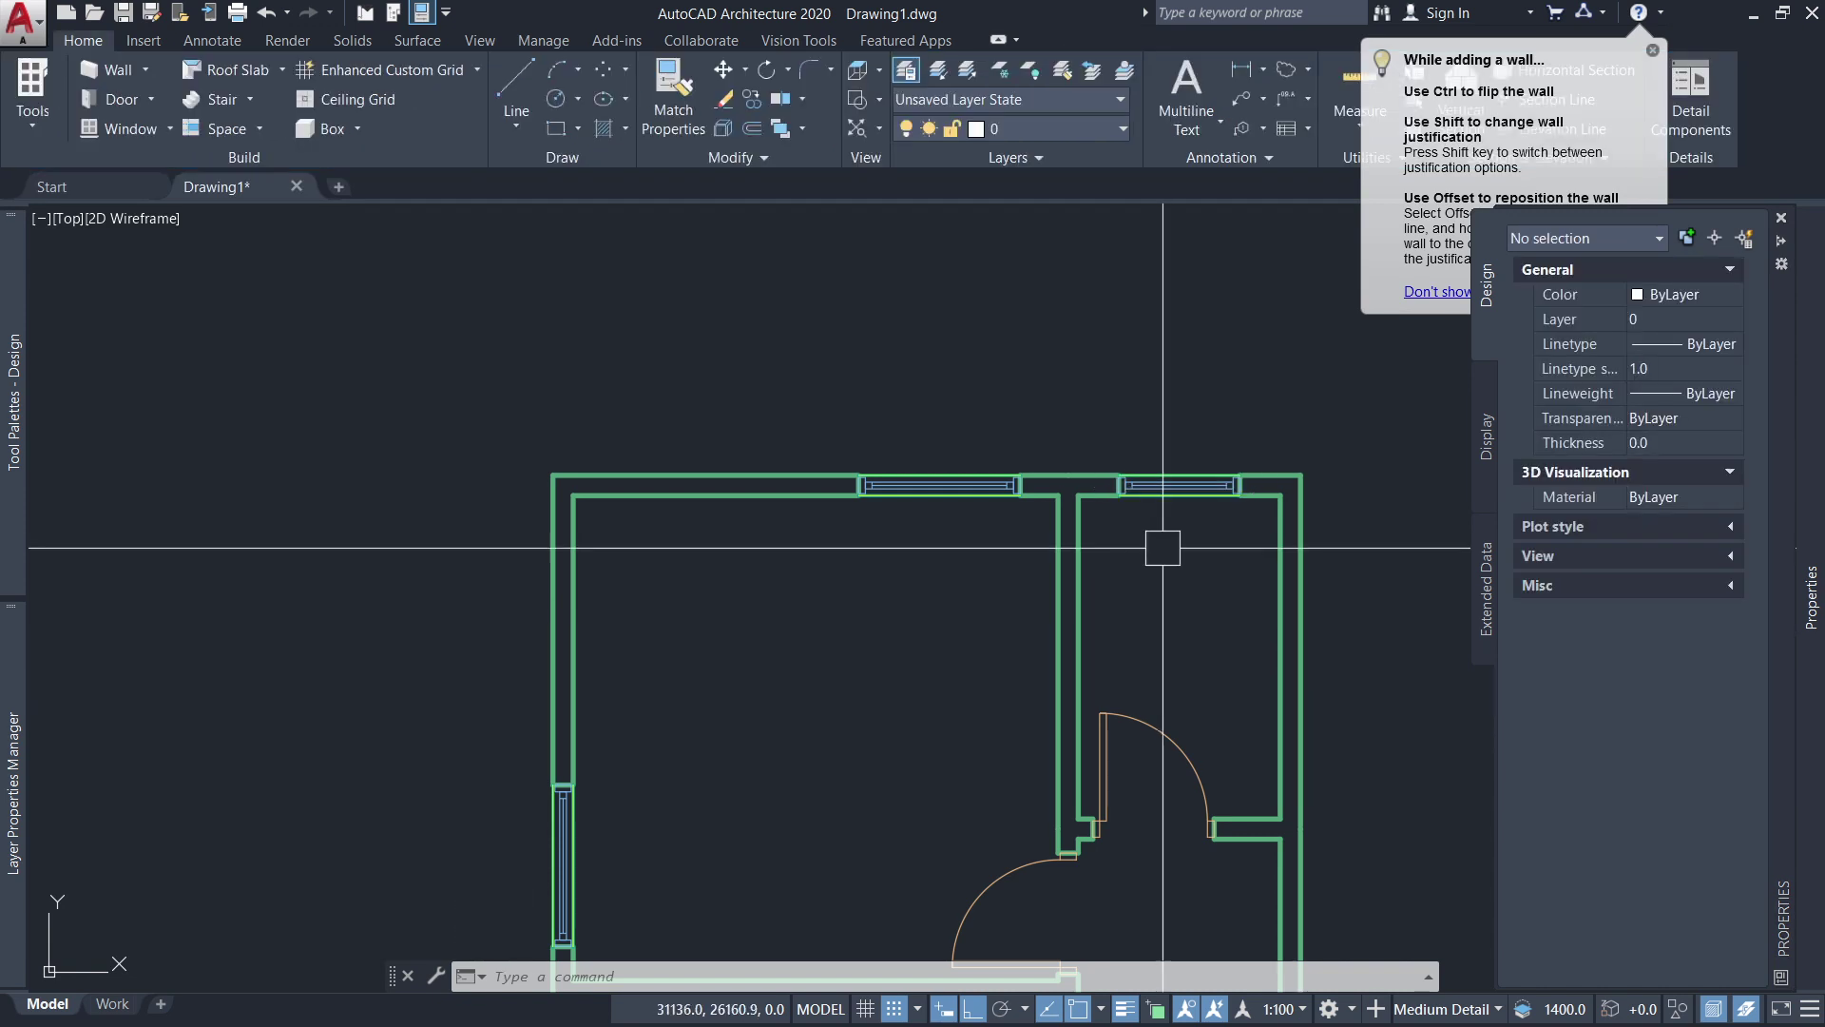
{"action": "scroll", "coordinate": [1169, 503], "scroll_direction": "up", "scroll_amount": 5}
{"action": "scroll", "coordinate": [1145, 558], "scroll_direction": "down", "scroll_amount": 4}
{"action": "scroll", "coordinate": [1107, 732], "scroll_direction": "down", "scroll_amount": 5}
Draw a multiline text box across the upper-left room for the BEDROOM label.
{"action": "scroll", "coordinate": [1017, 685], "scroll_direction": "down", "scroll_amount": 1}
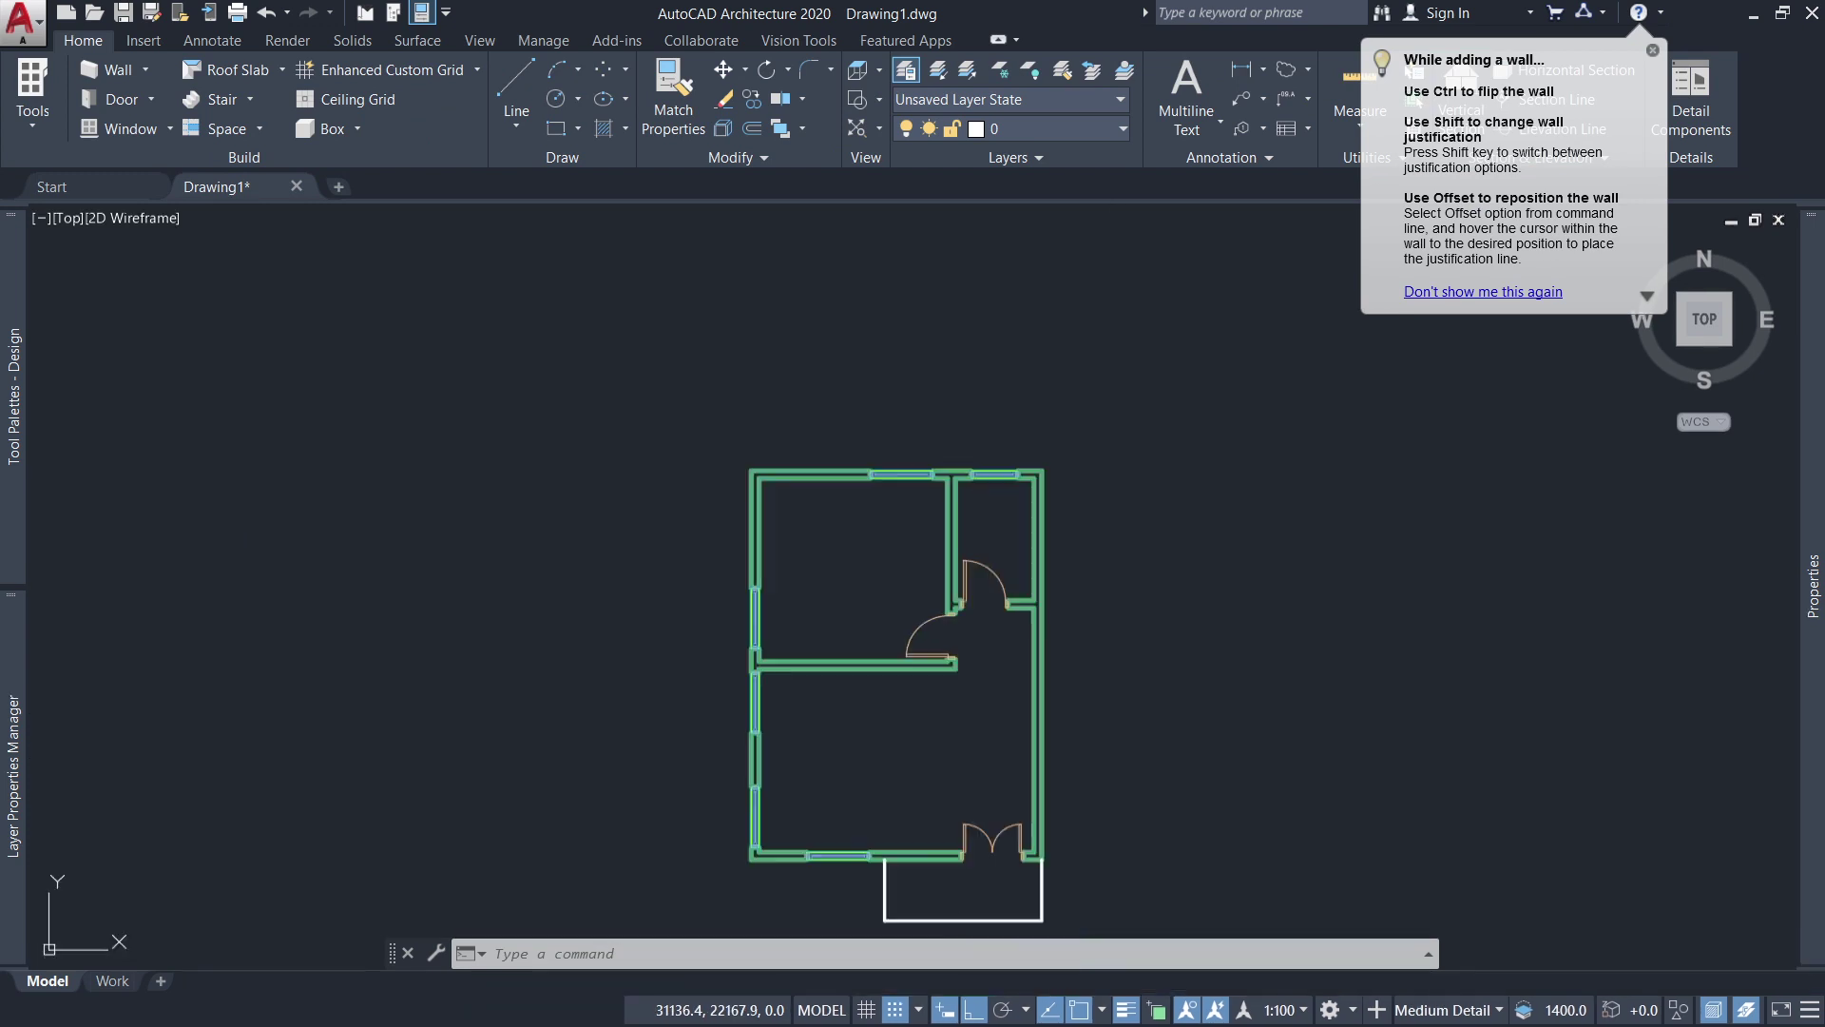
{"action": "key", "text": "Escape"}
{"action": "key", "text": "Escape"}
{"action": "scroll", "coordinate": [928, 643], "scroll_direction": "down", "scroll_amount": 1}
{"action": "scroll", "coordinate": [932, 632], "scroll_direction": "up", "scroll_amount": 2}
{"action": "scroll", "coordinate": [995, 790], "scroll_direction": "down", "scroll_amount": 3}
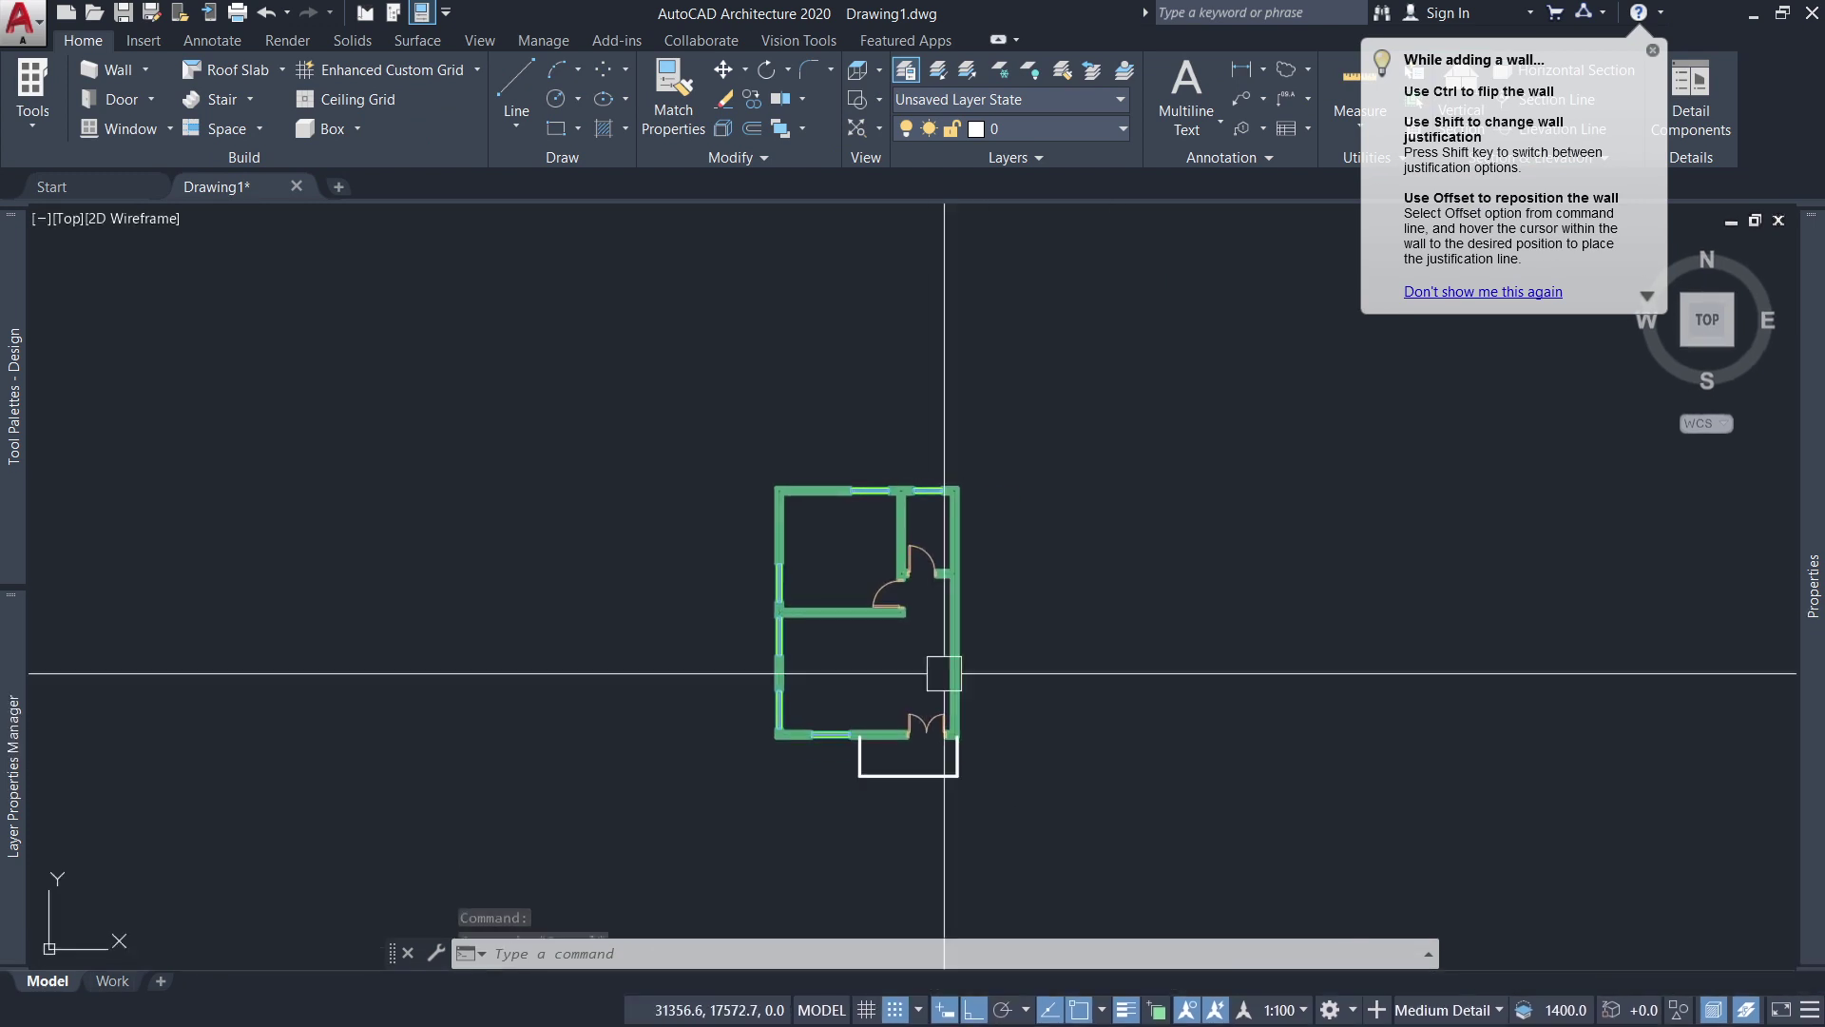
{"action": "scroll", "coordinate": [990, 632], "scroll_direction": "up", "scroll_amount": 4}
{"action": "scroll", "coordinate": [1012, 633], "scroll_direction": "down", "scroll_amount": 2}
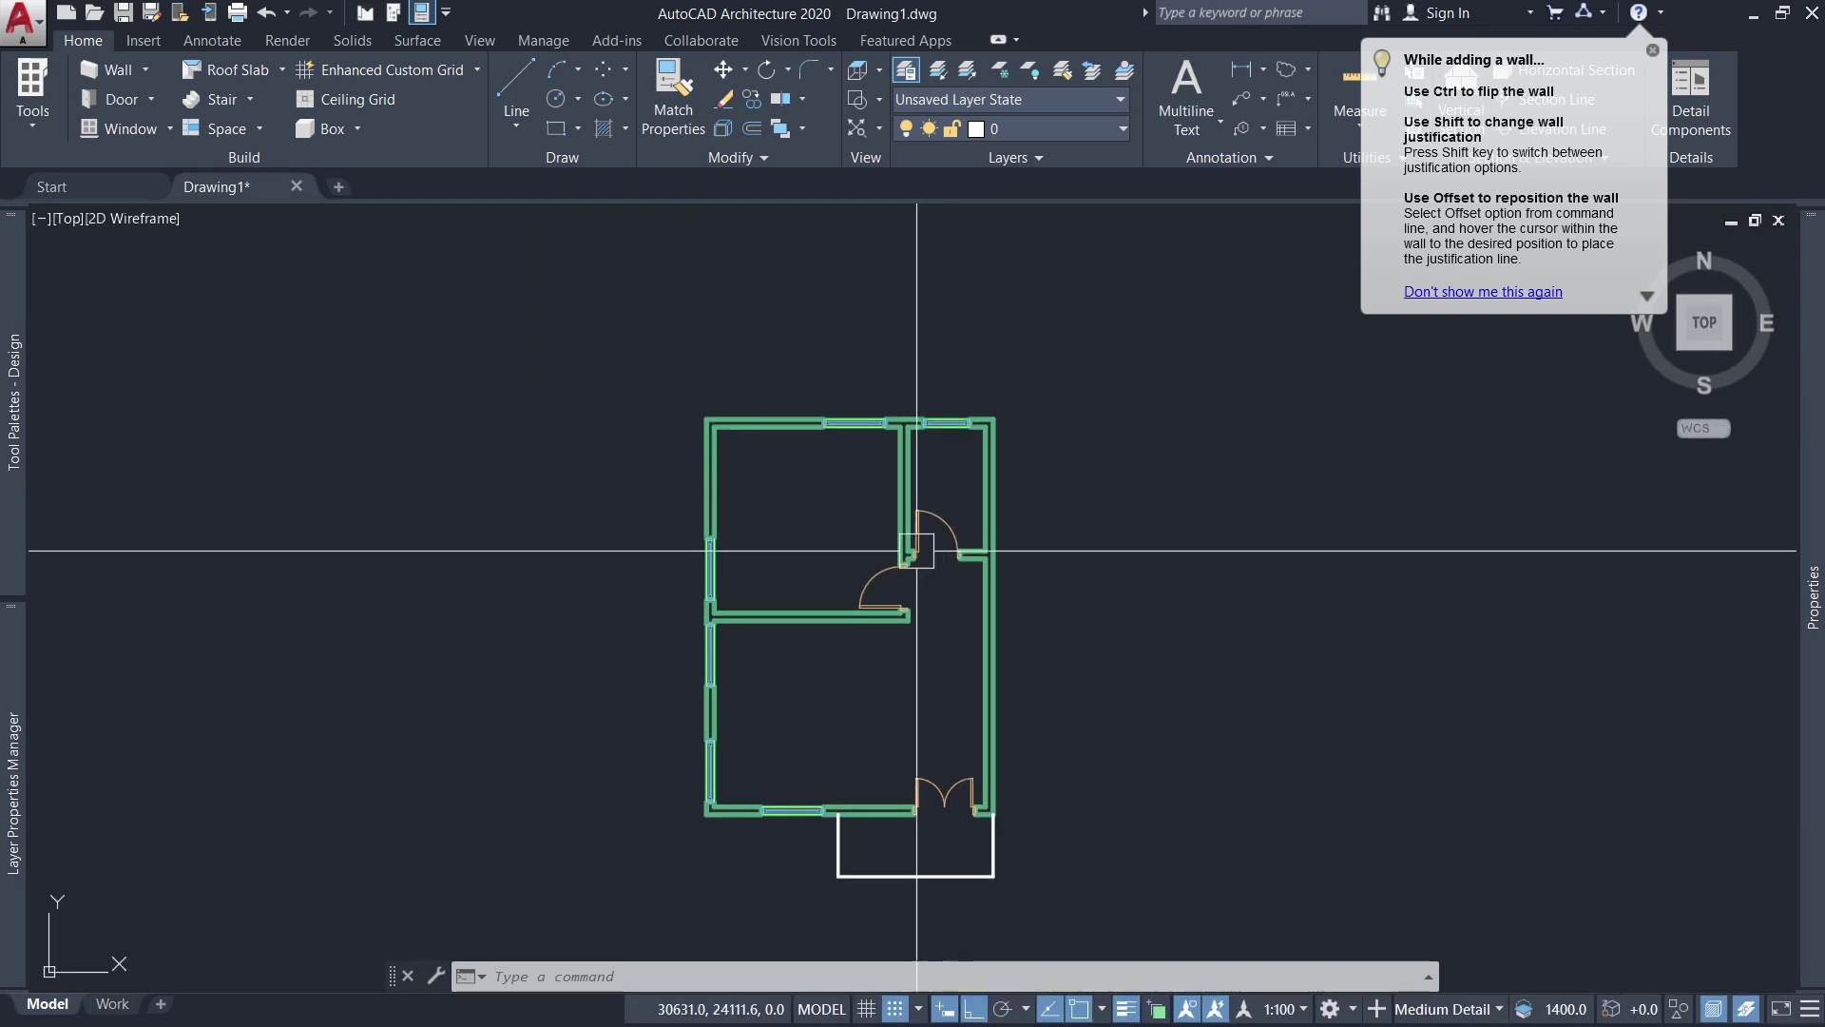
{"action": "scroll", "coordinate": [865, 551], "scroll_direction": "up", "scroll_amount": 2}
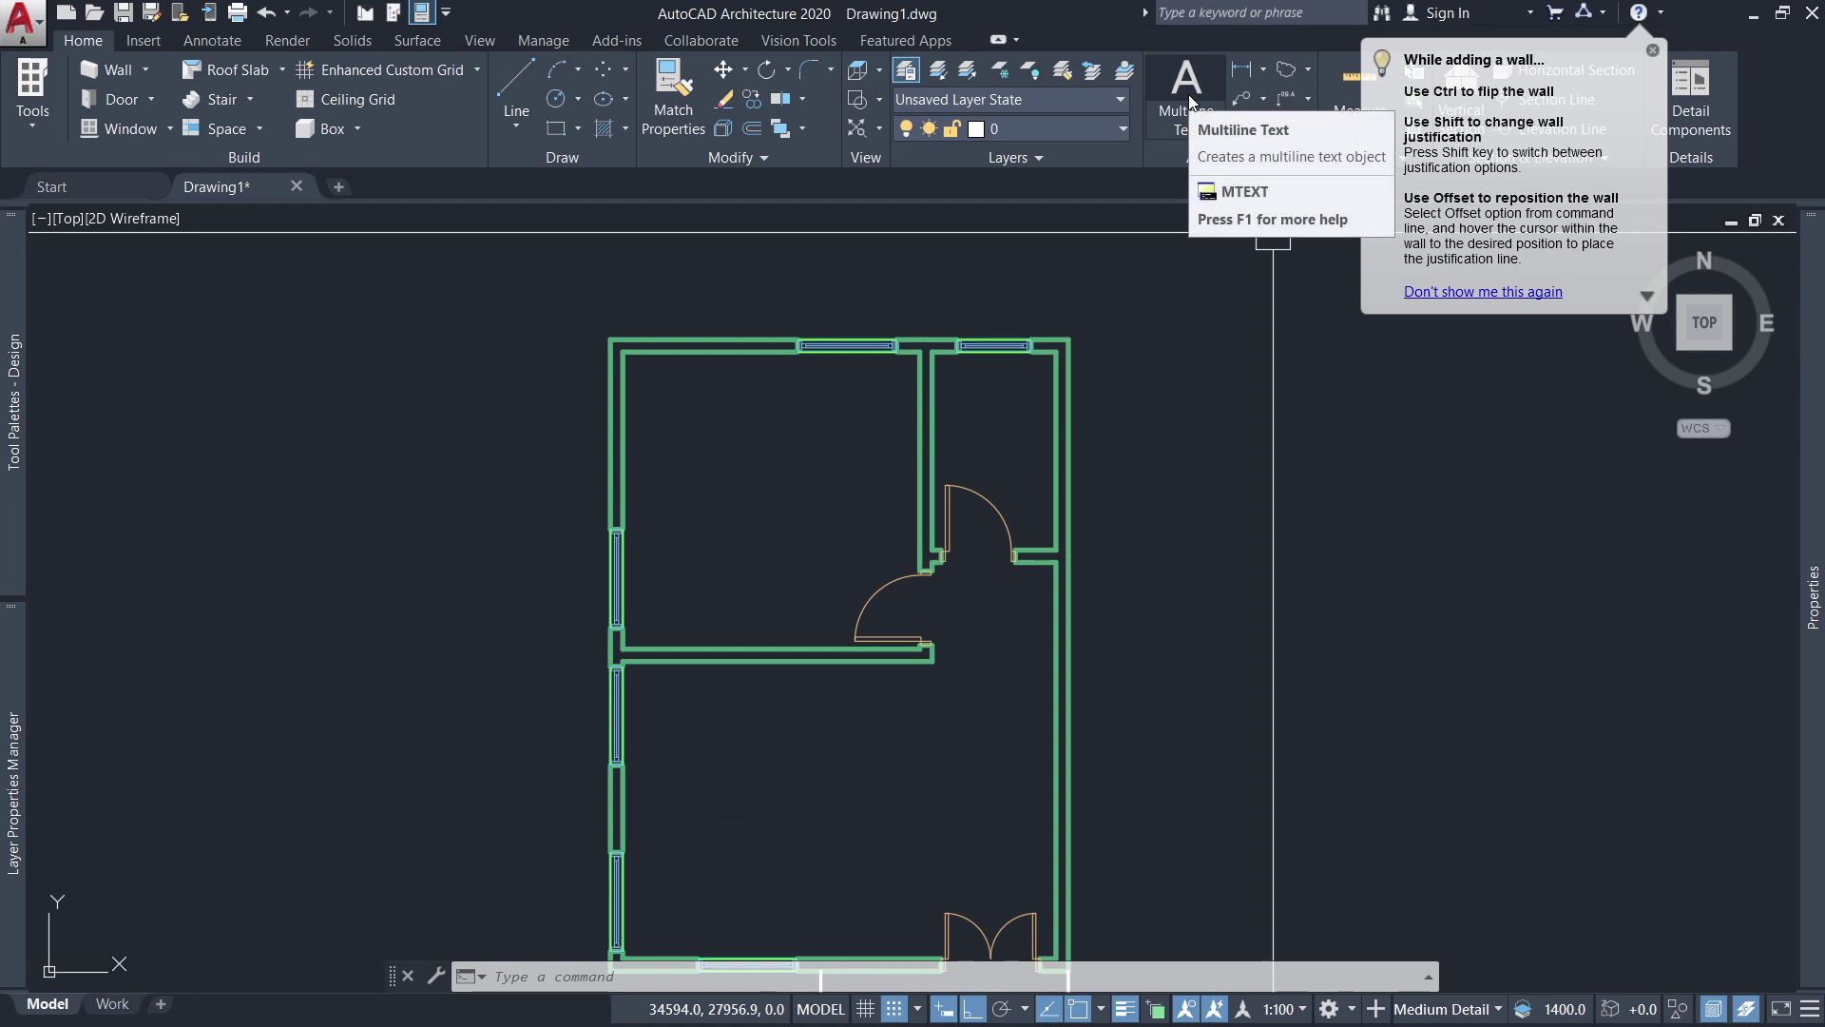
{"action": "left_click", "coordinate": [1222, 125]}
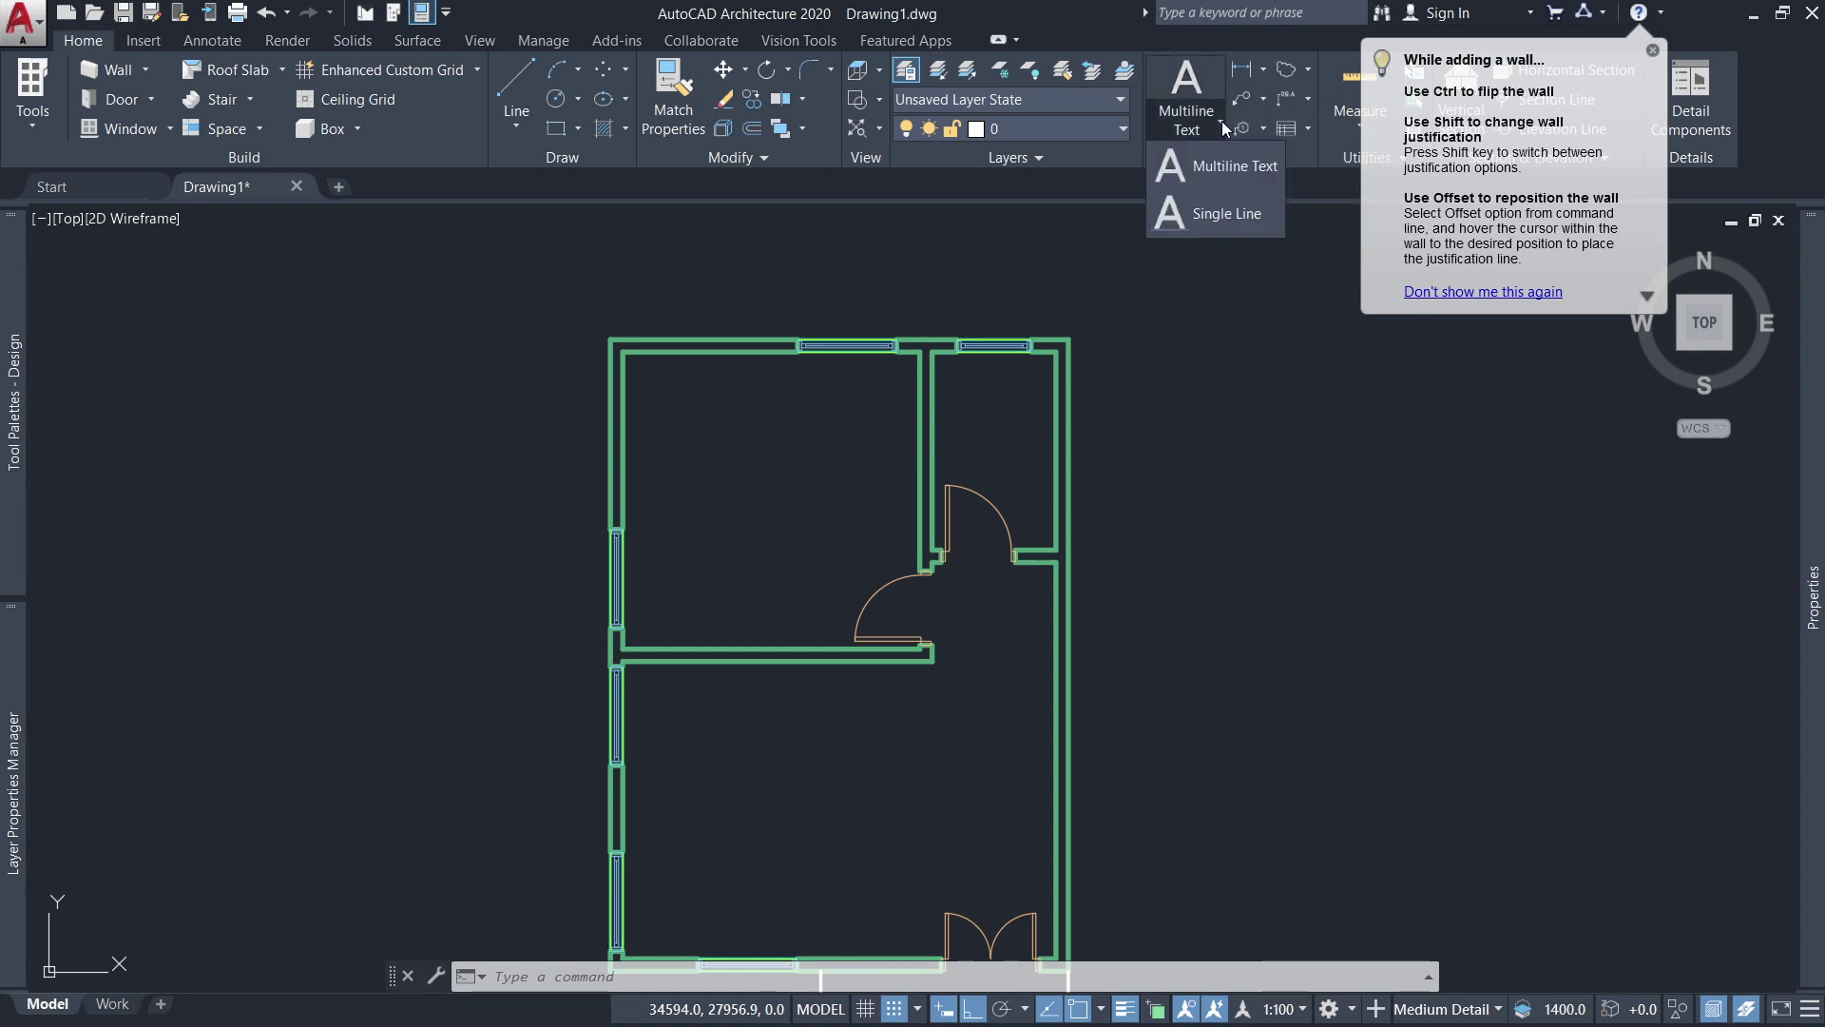
{"action": "left_click", "coordinate": [1222, 122]}
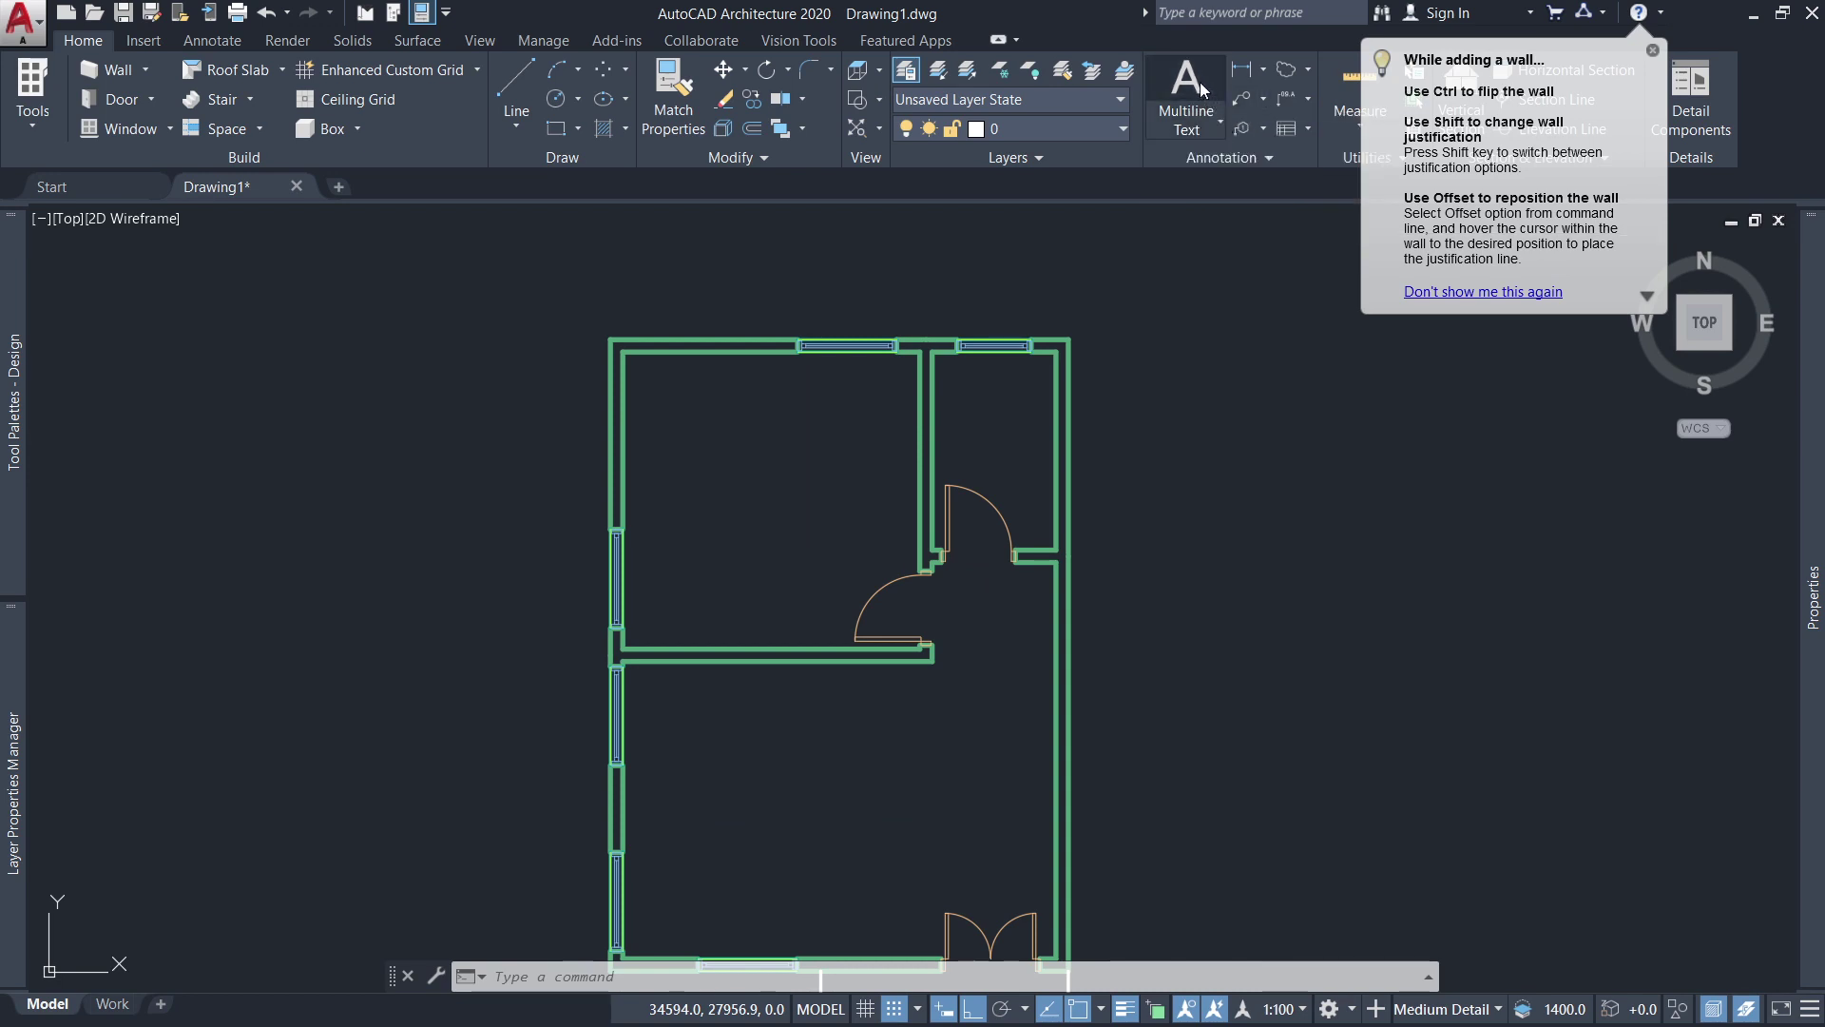
{"action": "left_click", "coordinate": [1197, 82]}
{"action": "scroll", "coordinate": [731, 481], "scroll_direction": "up", "scroll_amount": 2}
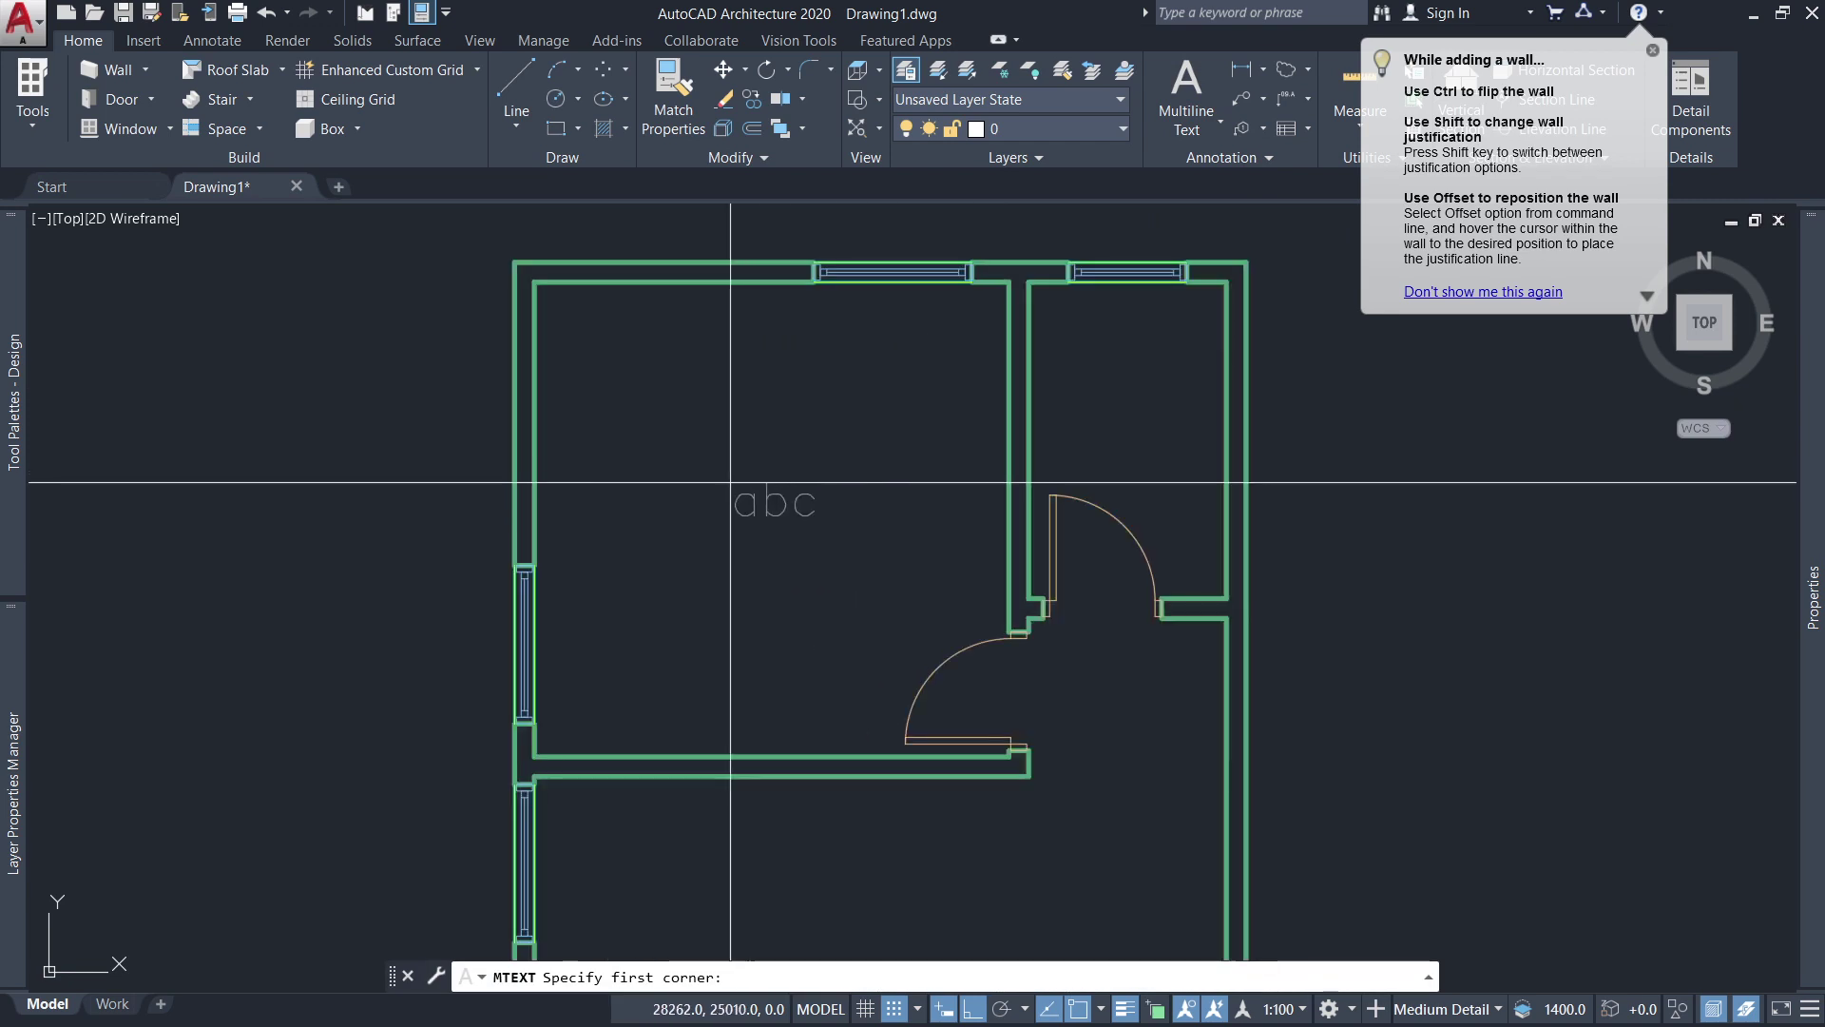
{"action": "left_click", "coordinate": [678, 479]}
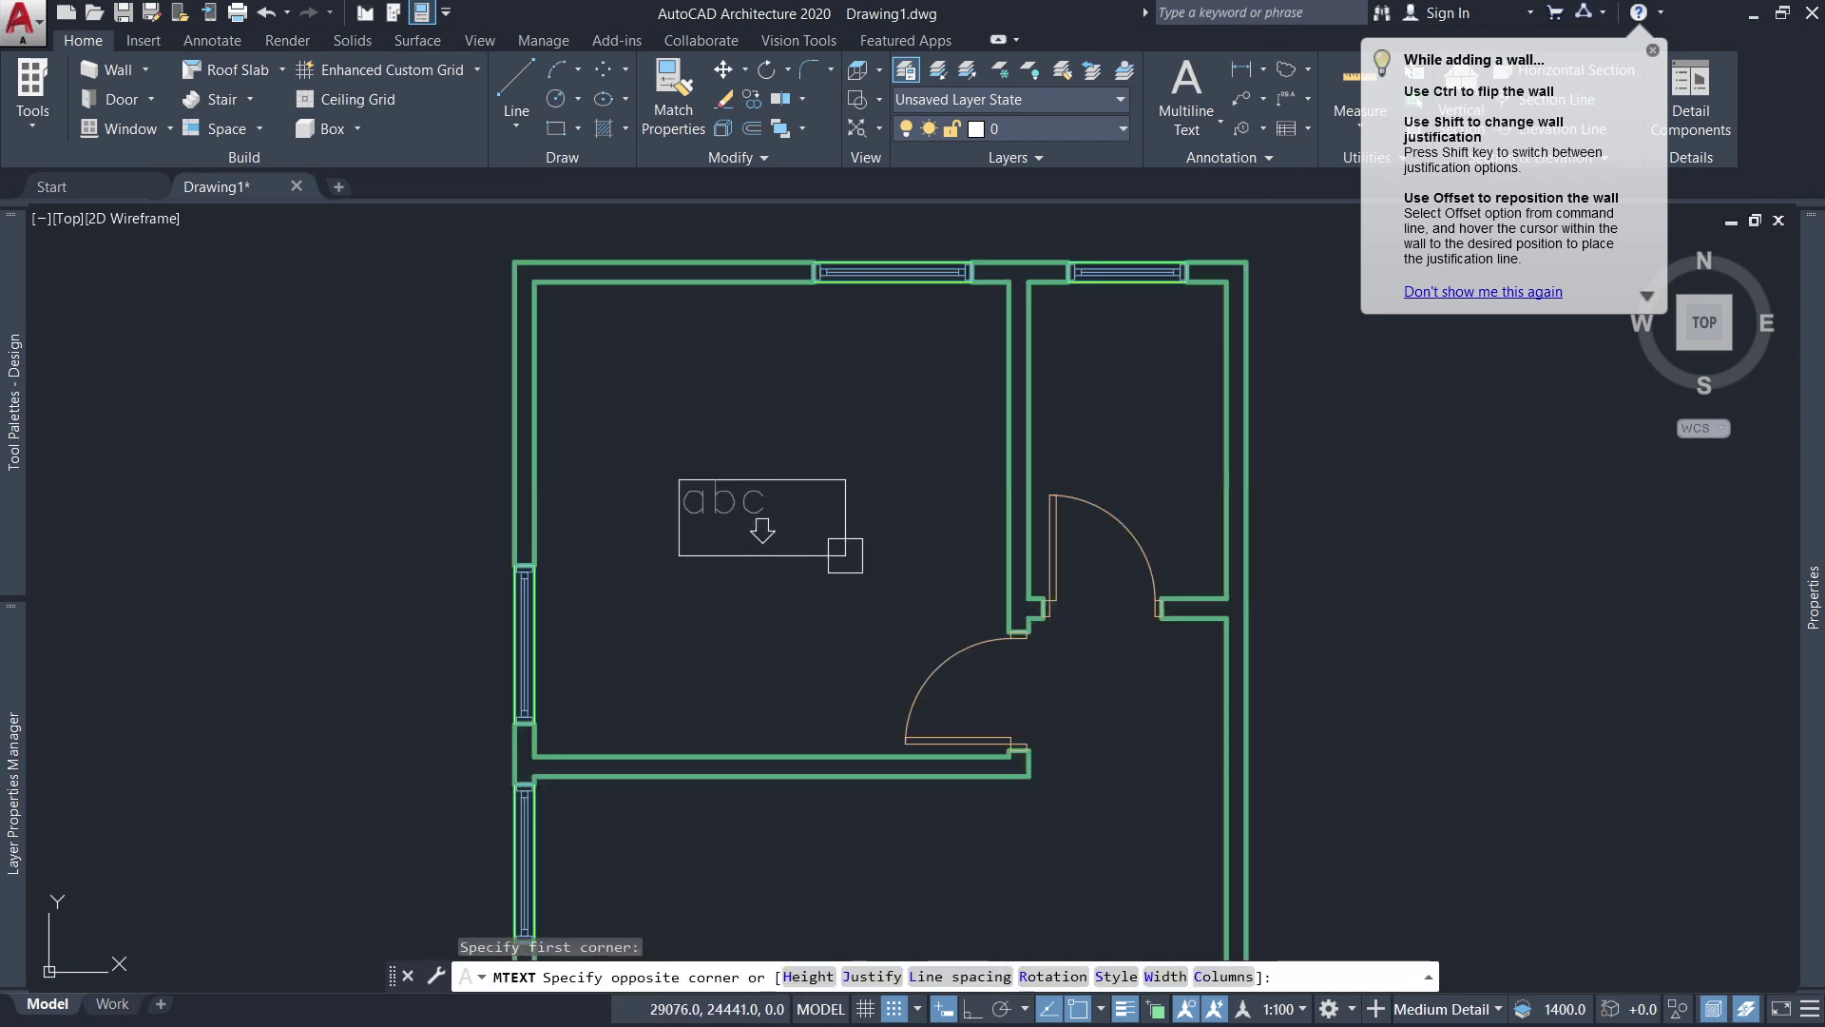
{"action": "left_click", "coordinate": [882, 556]}
{"action": "type", "text": "BEDROOM"}
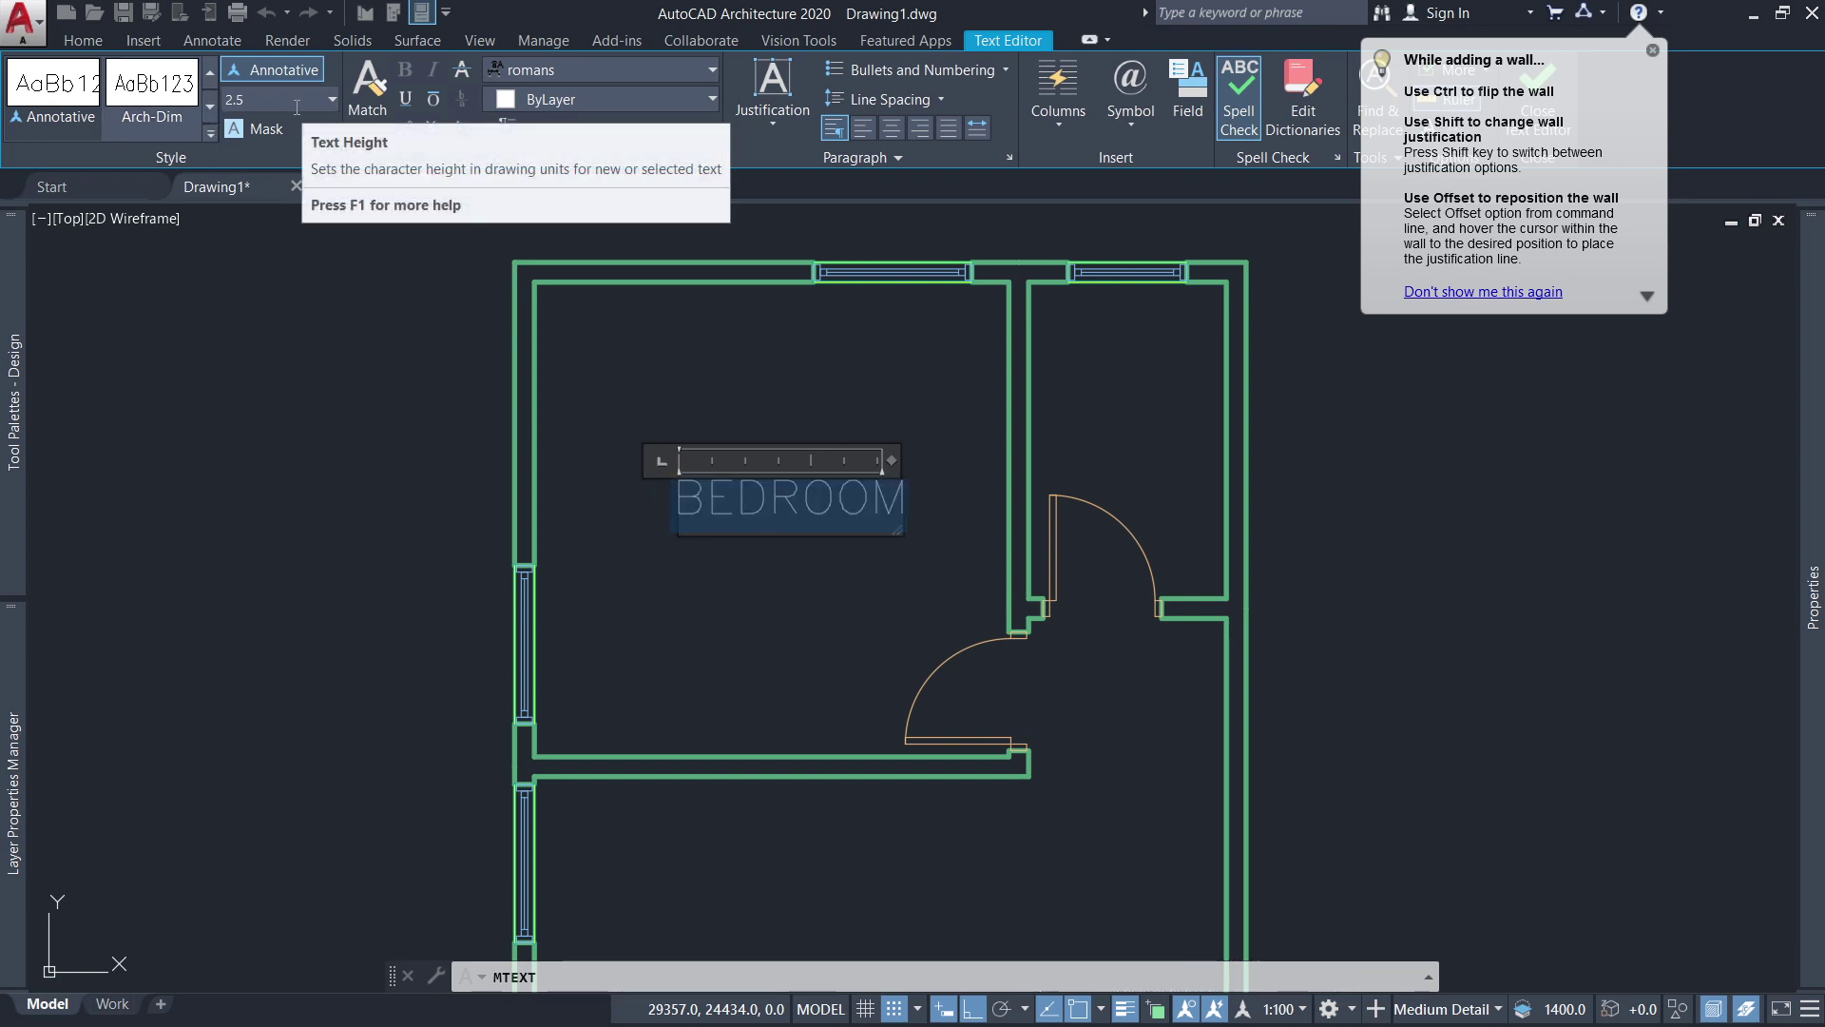
Apply the Standard text style (Times New Roman) to the BEDROOM label.
{"action": "left_click", "coordinate": [211, 135]}
{"action": "left_click", "coordinate": [77, 171]}
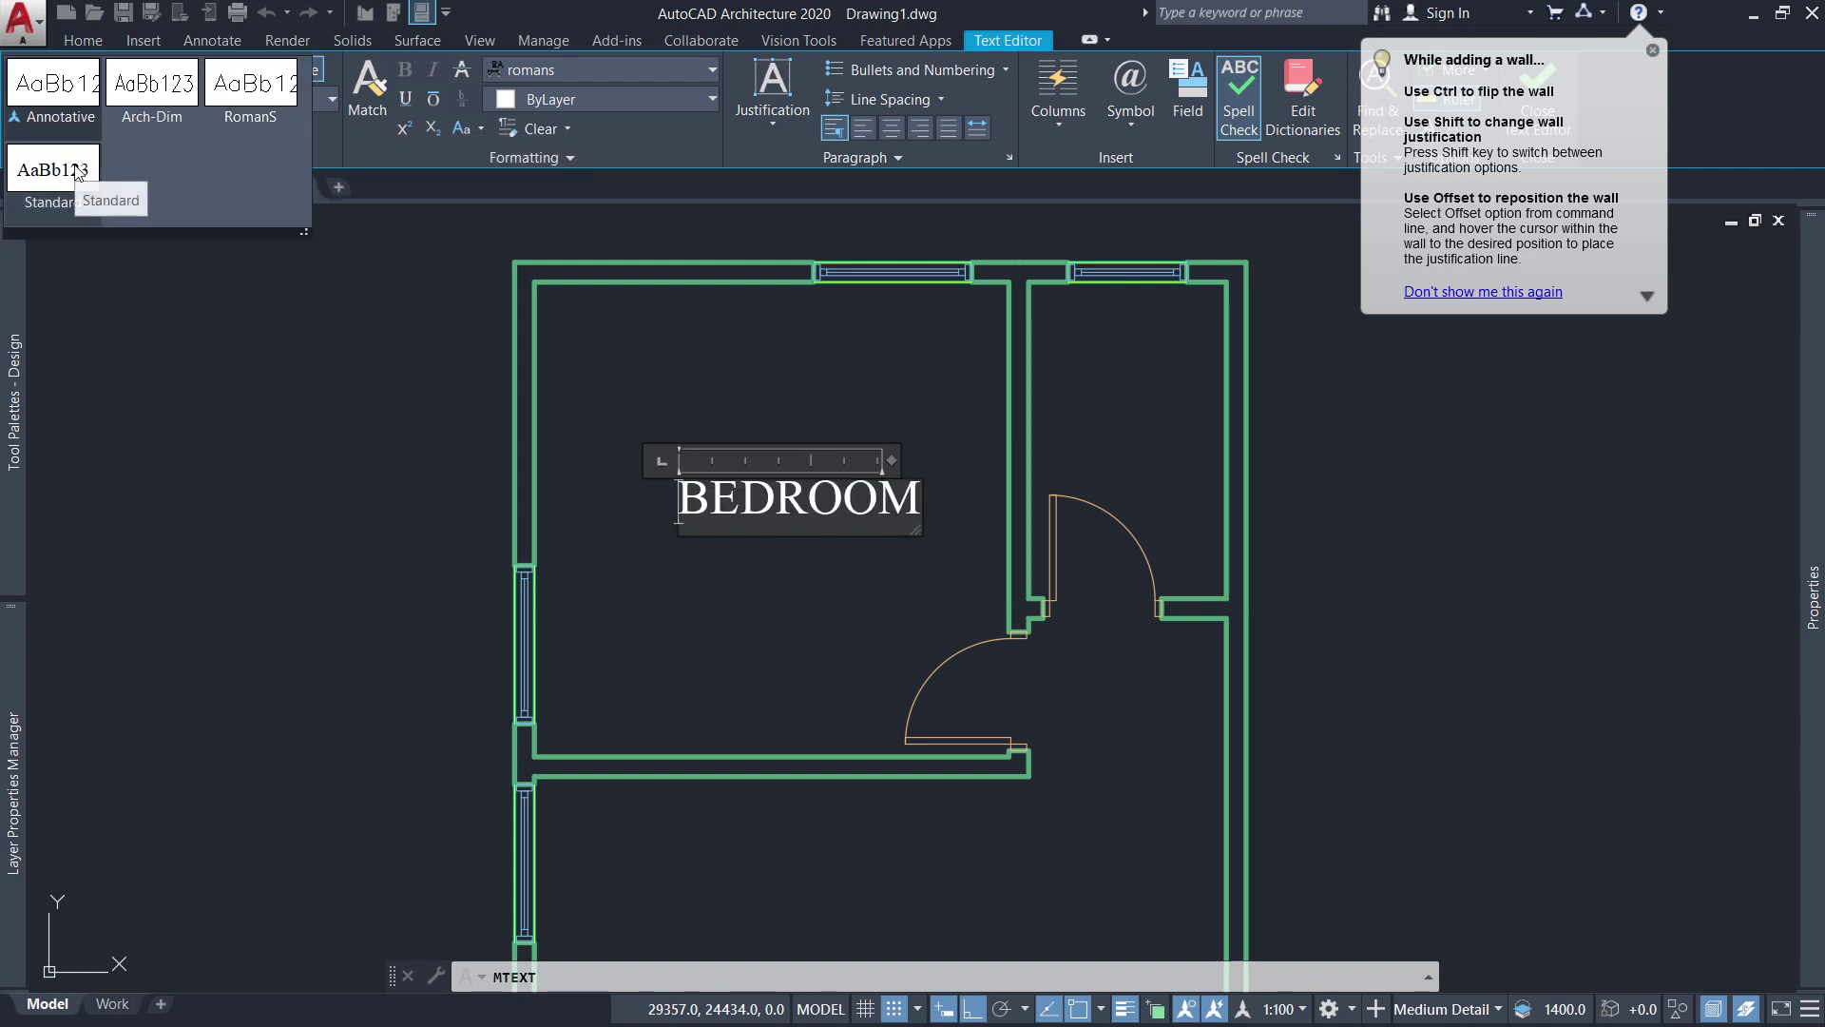
{"action": "left_click", "coordinate": [78, 172]}
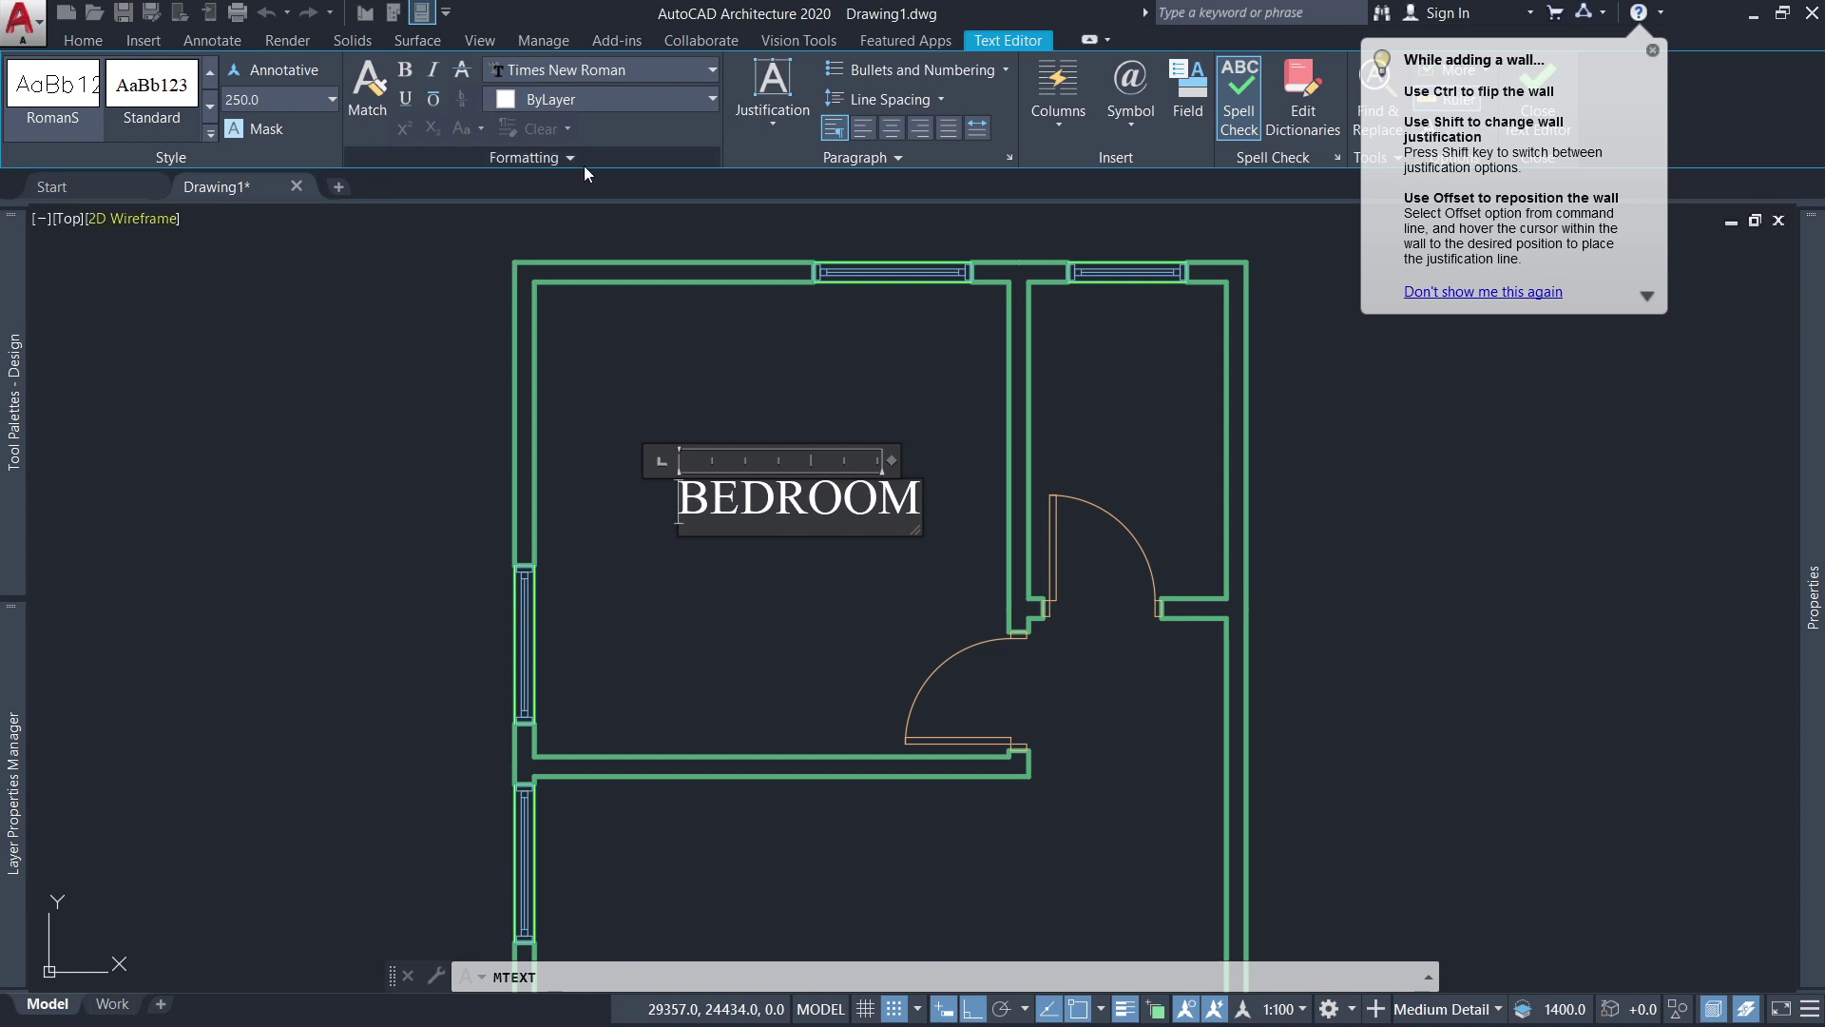
Commit the BEDROOM label and set its text height to 200 in Properties.
{"action": "left_click", "coordinate": [728, 389]}
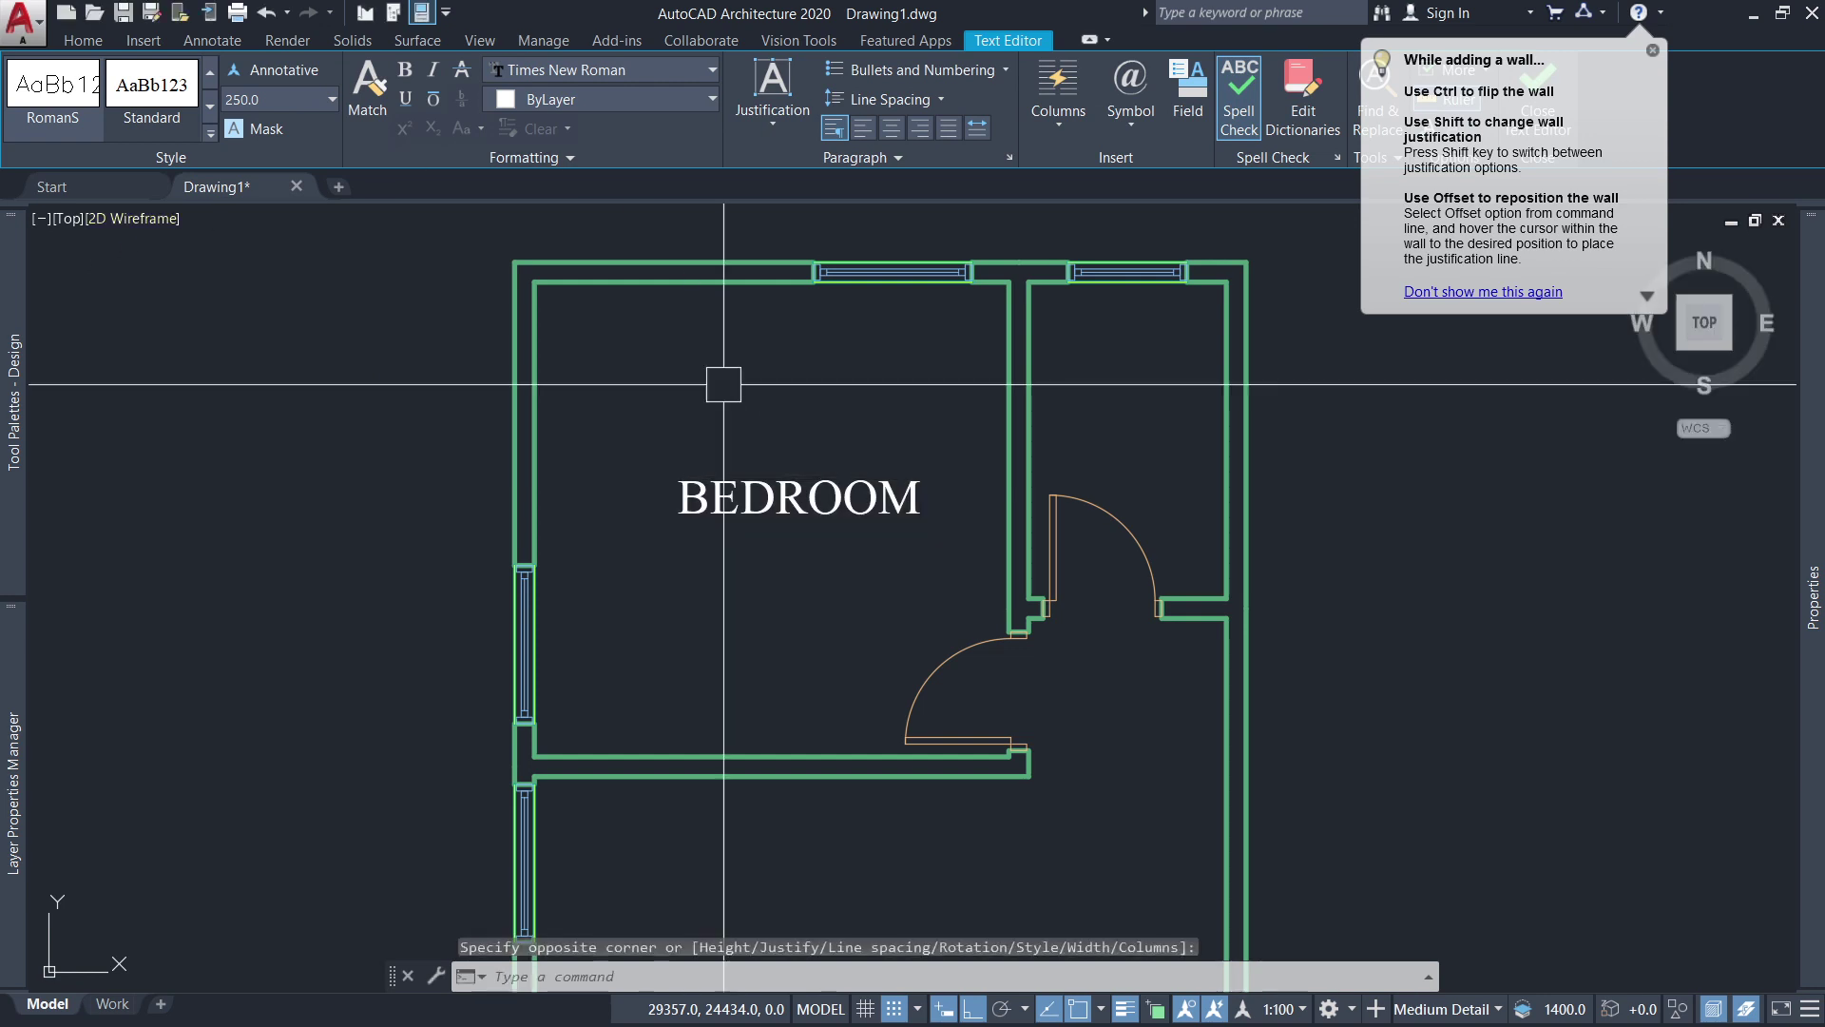
{"action": "left_click", "coordinate": [775, 494]}
{"action": "scroll", "coordinate": [775, 494], "scroll_direction": "up", "scroll_amount": 1}
{"action": "scroll", "coordinate": [788, 533], "scroll_direction": "up", "scroll_amount": 2}
{"action": "left_click", "coordinate": [1811, 568]}
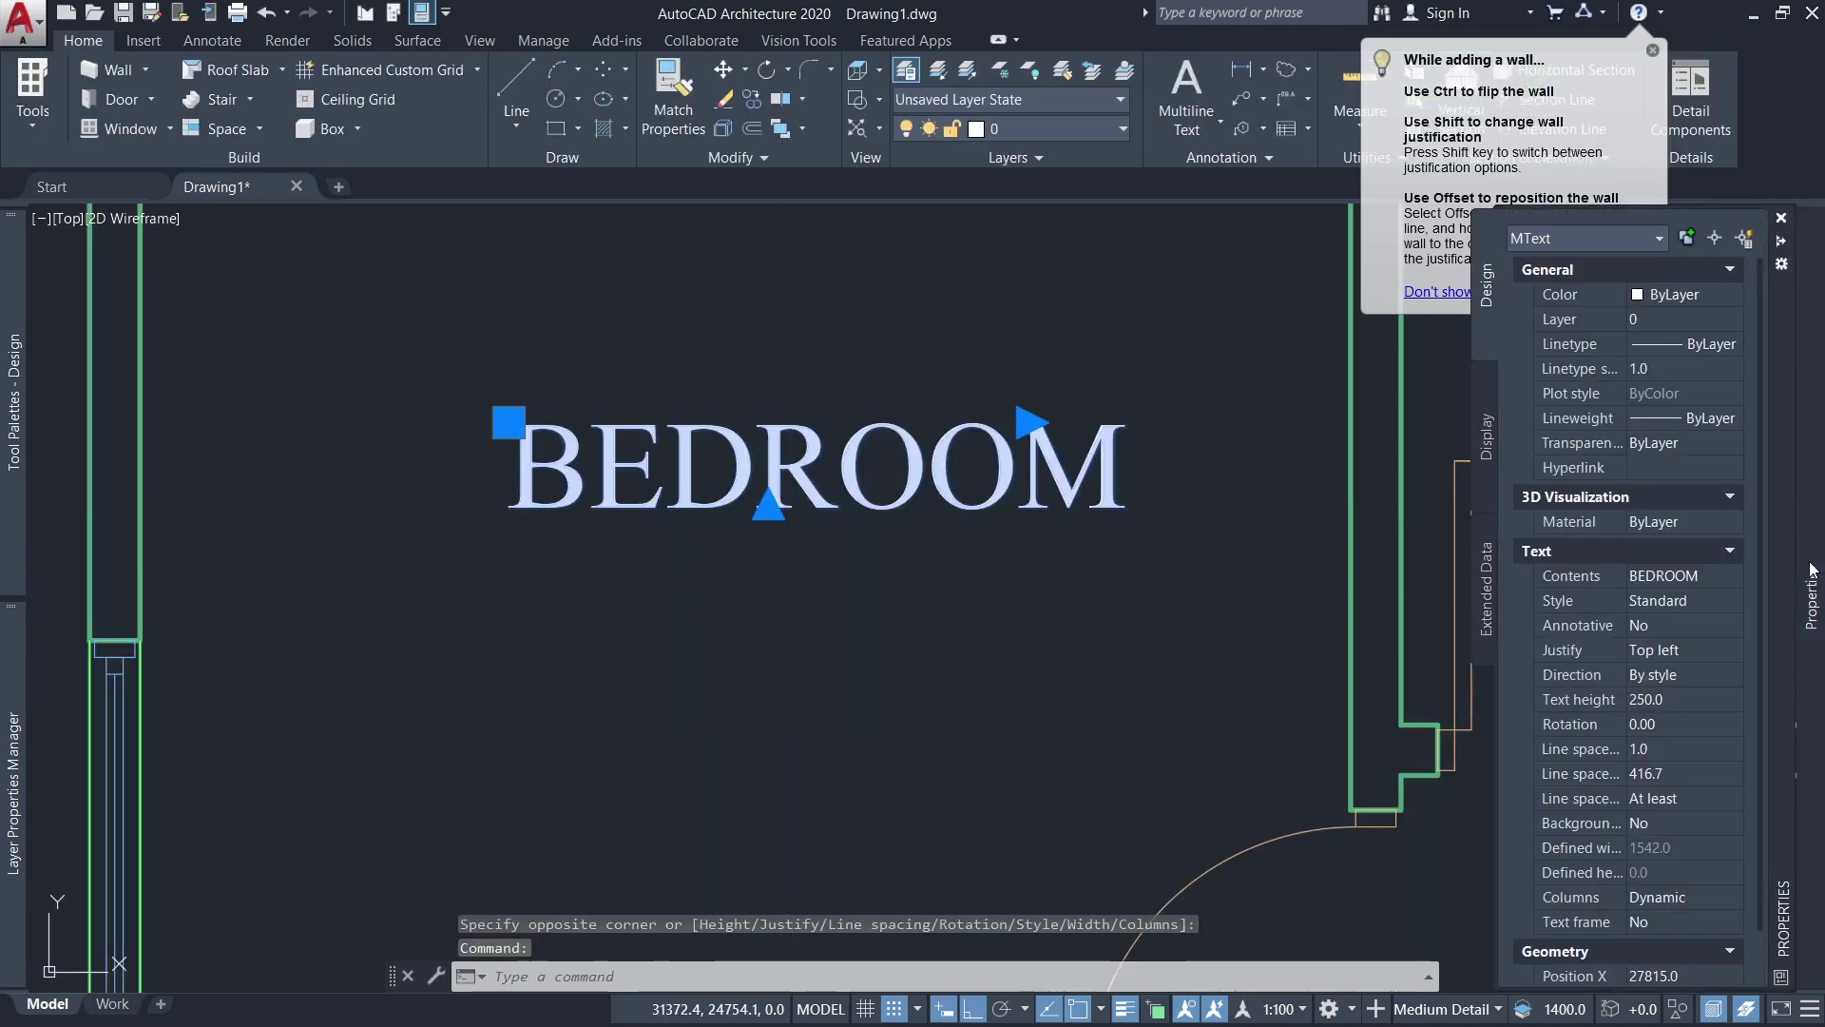
{"action": "left_click", "coordinate": [1650, 700]}
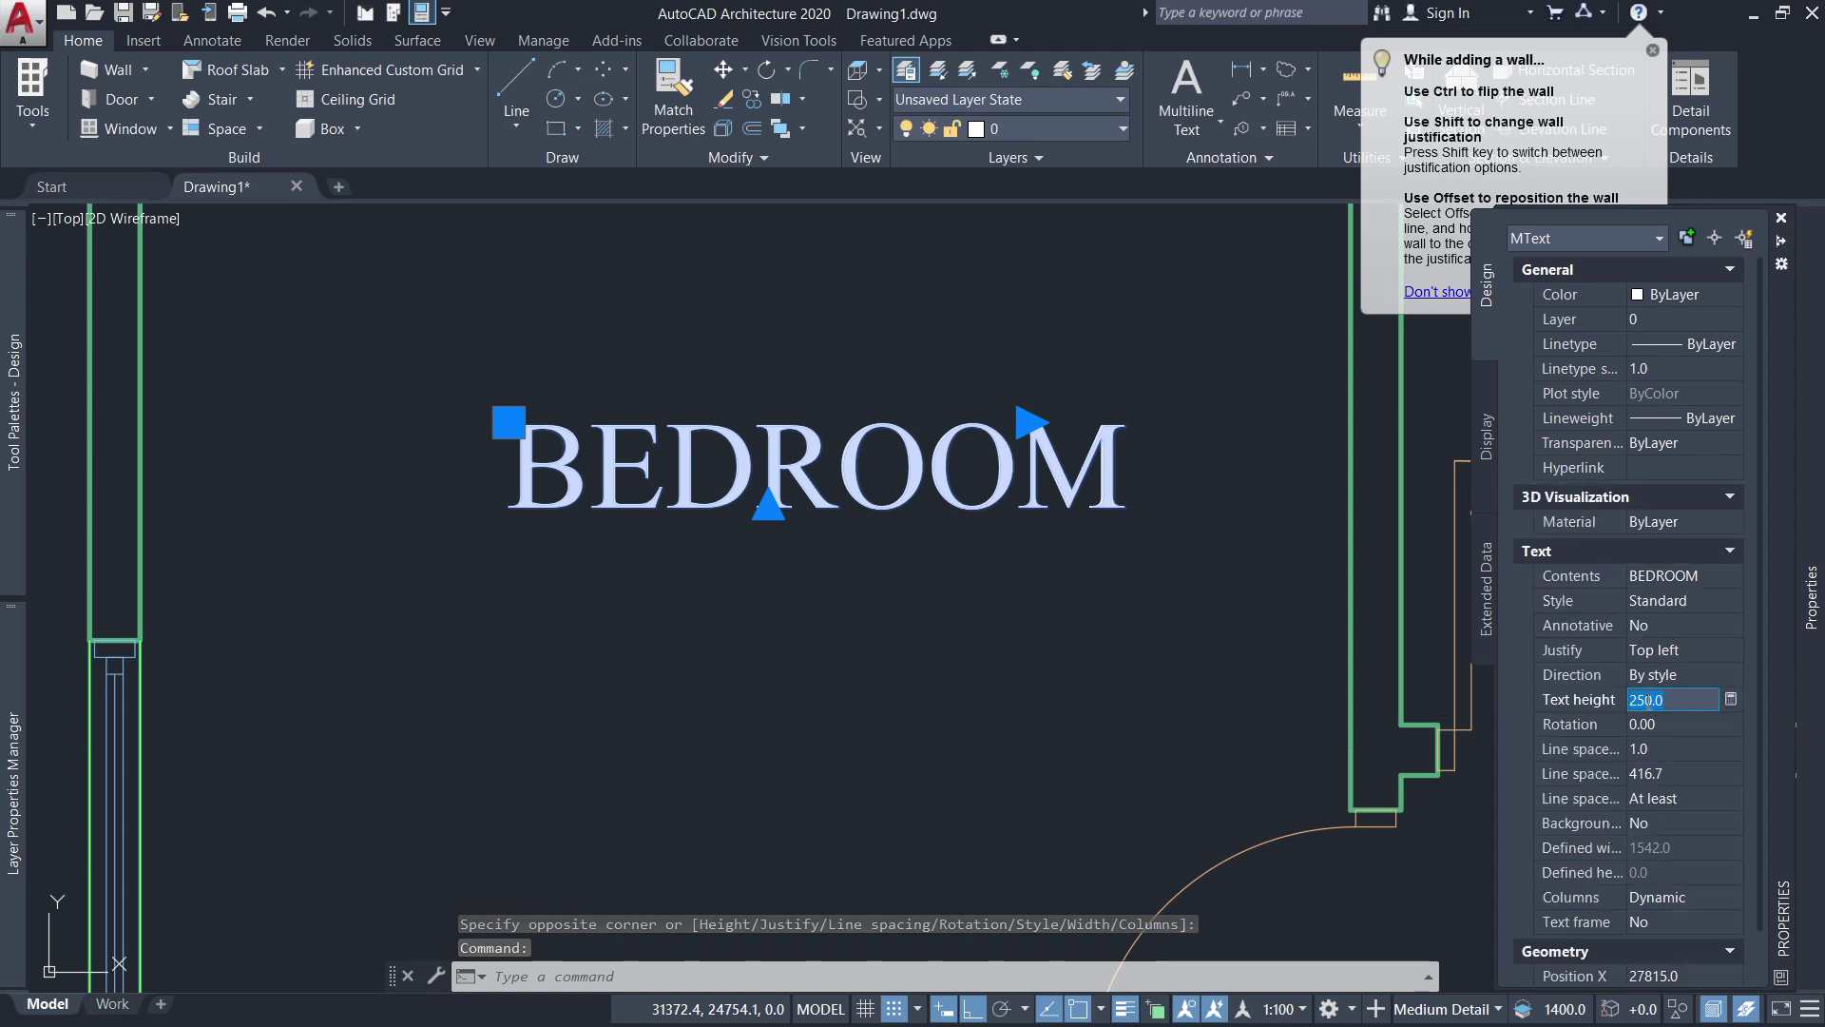
{"action": "type", "text": "200"}
{"action": "key", "text": "Return"}
Move the BEDROOM label slightly down within the bedroom.
{"action": "scroll", "coordinate": [551, 551], "scroll_direction": "down", "scroll_amount": 2}
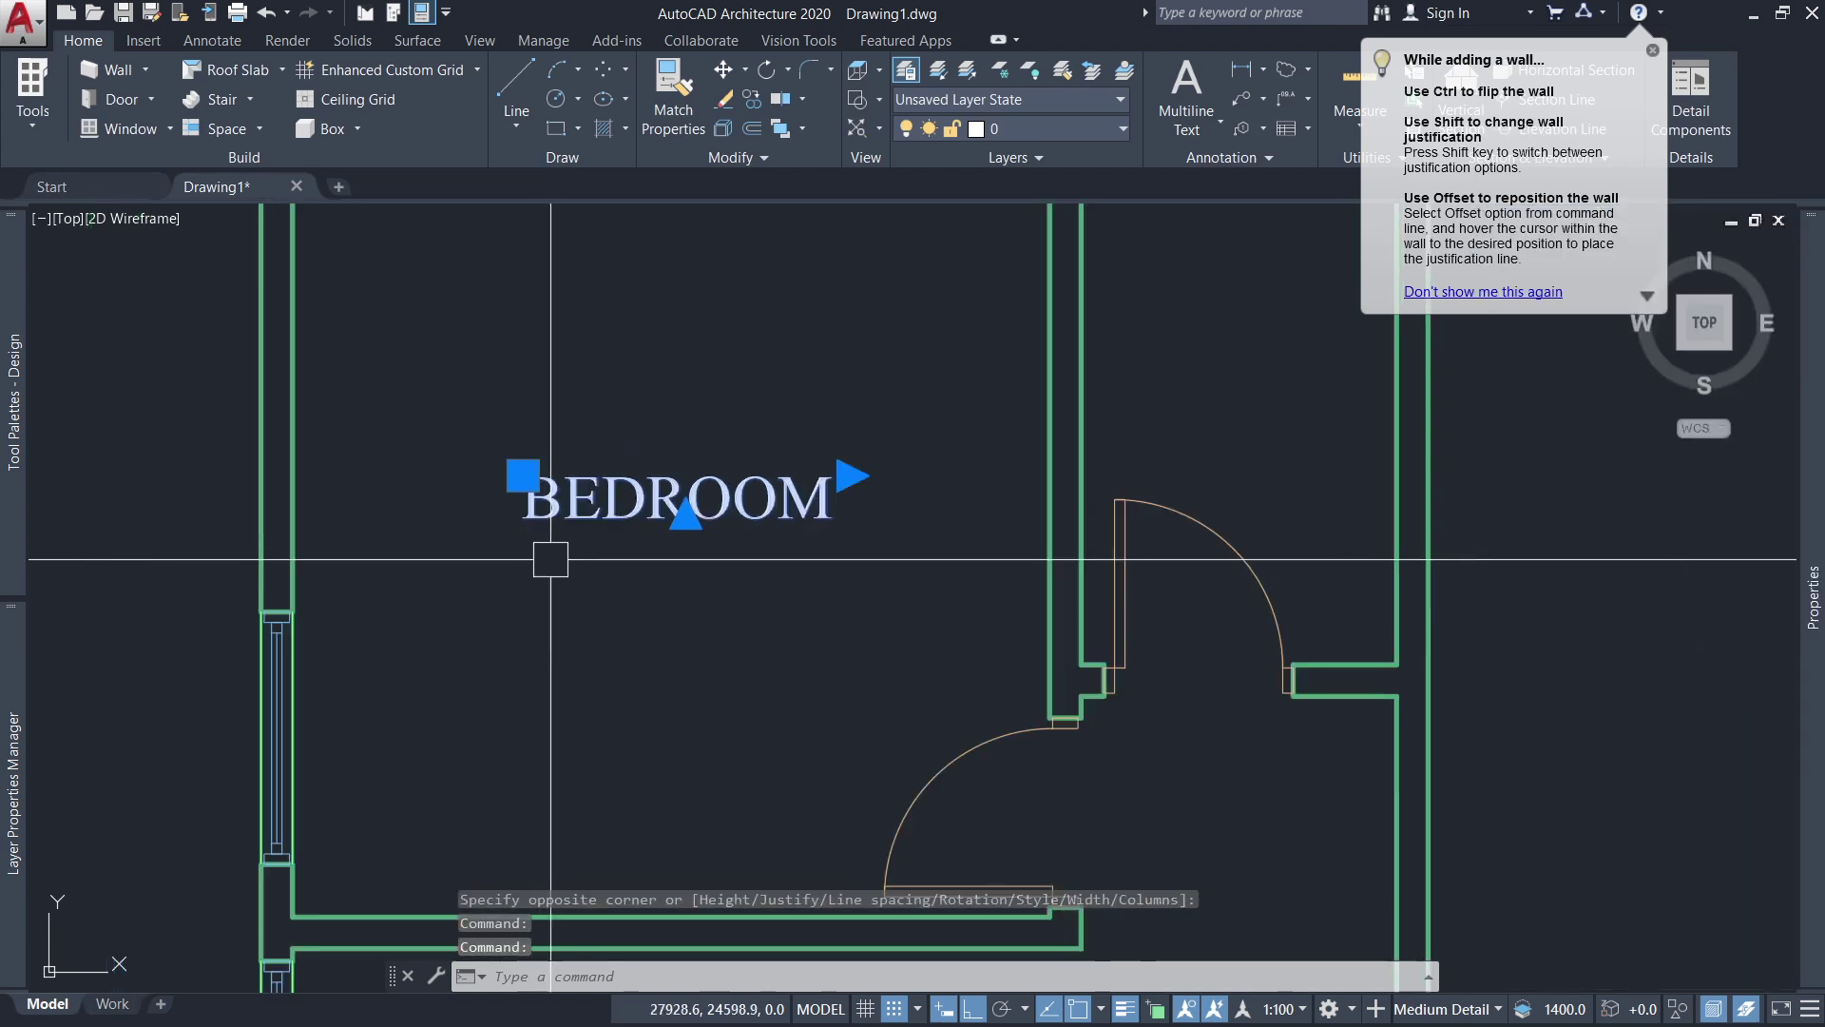
{"action": "scroll", "coordinate": [608, 561], "scroll_direction": "down", "scroll_amount": 2}
{"action": "scroll", "coordinate": [603, 560], "scroll_direction": "up", "scroll_amount": 2}
{"action": "left_click_drag", "start_coordinate": [608, 490], "coordinate": [613, 509]}
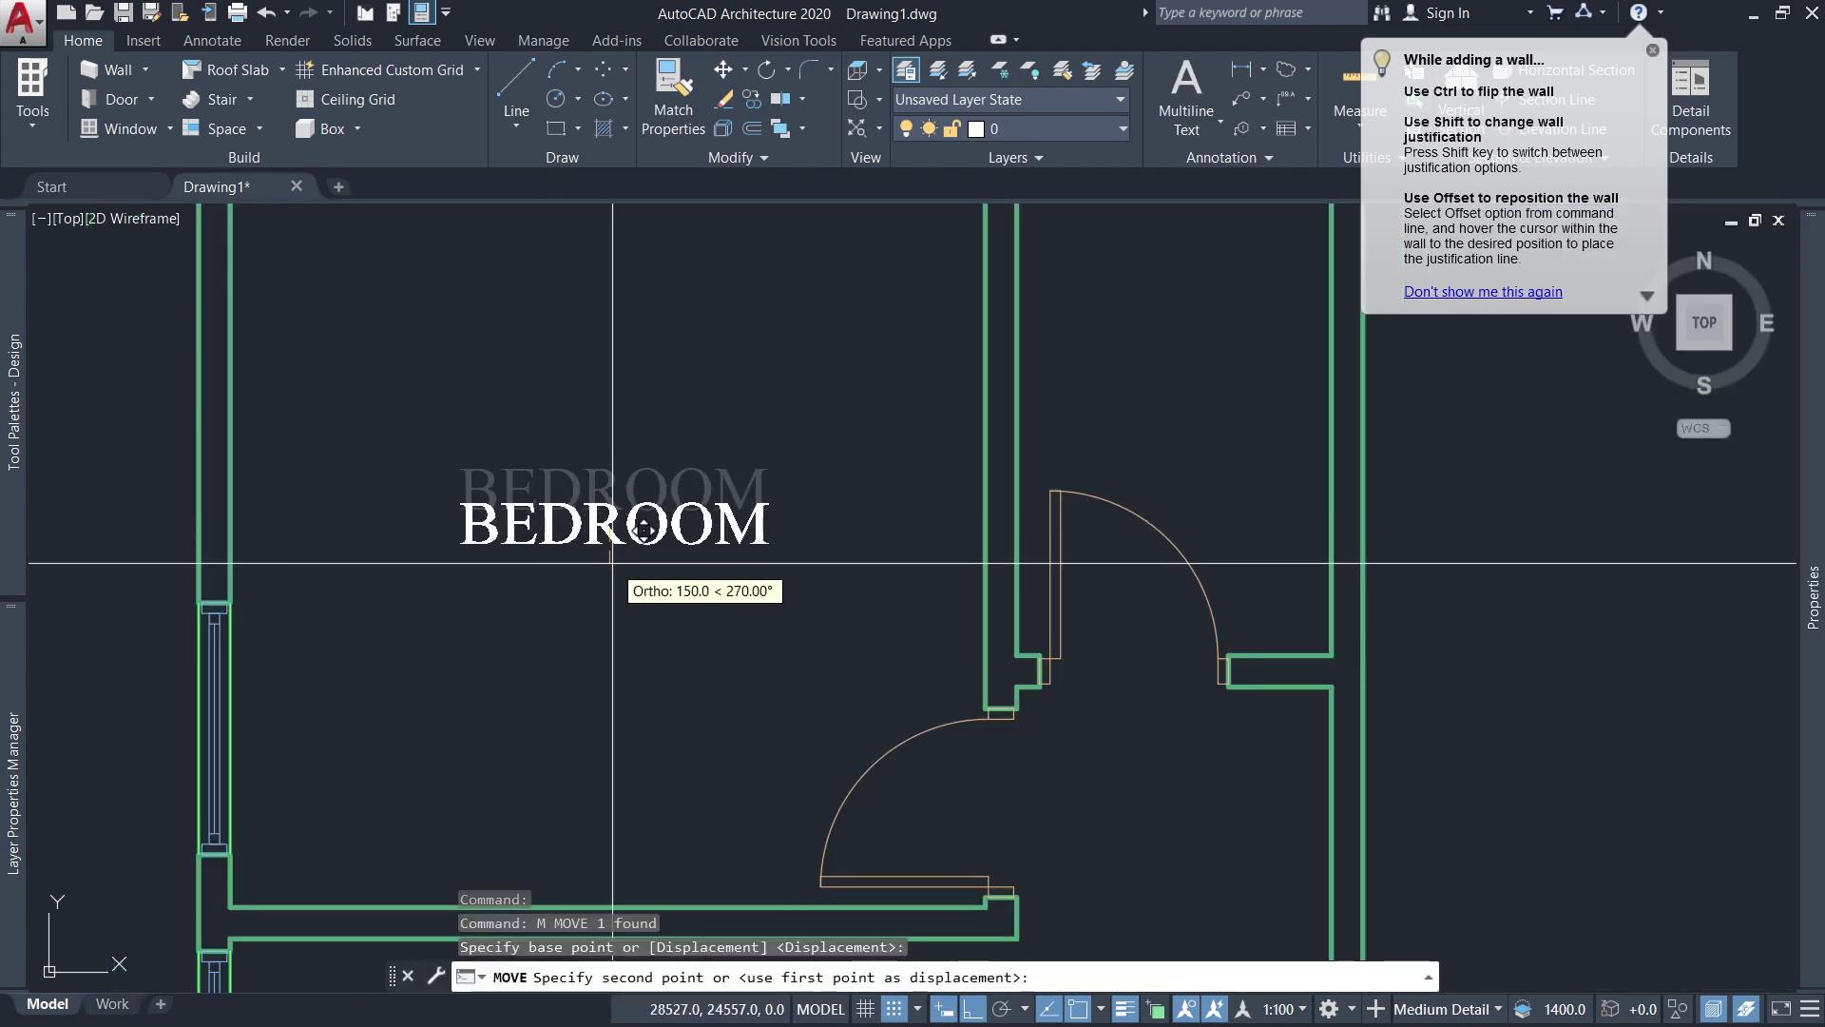
{"action": "scroll", "coordinate": [751, 452], "scroll_direction": "down", "scroll_amount": 4}
Copy the BEDROOM label into the lower room, with Ortho turned off for free placement.
{"action": "type", "text": "co"}
{"action": "key", "text": "Return"}
{"action": "scroll", "coordinate": [789, 463], "scroll_direction": "down", "scroll_amount": 1}
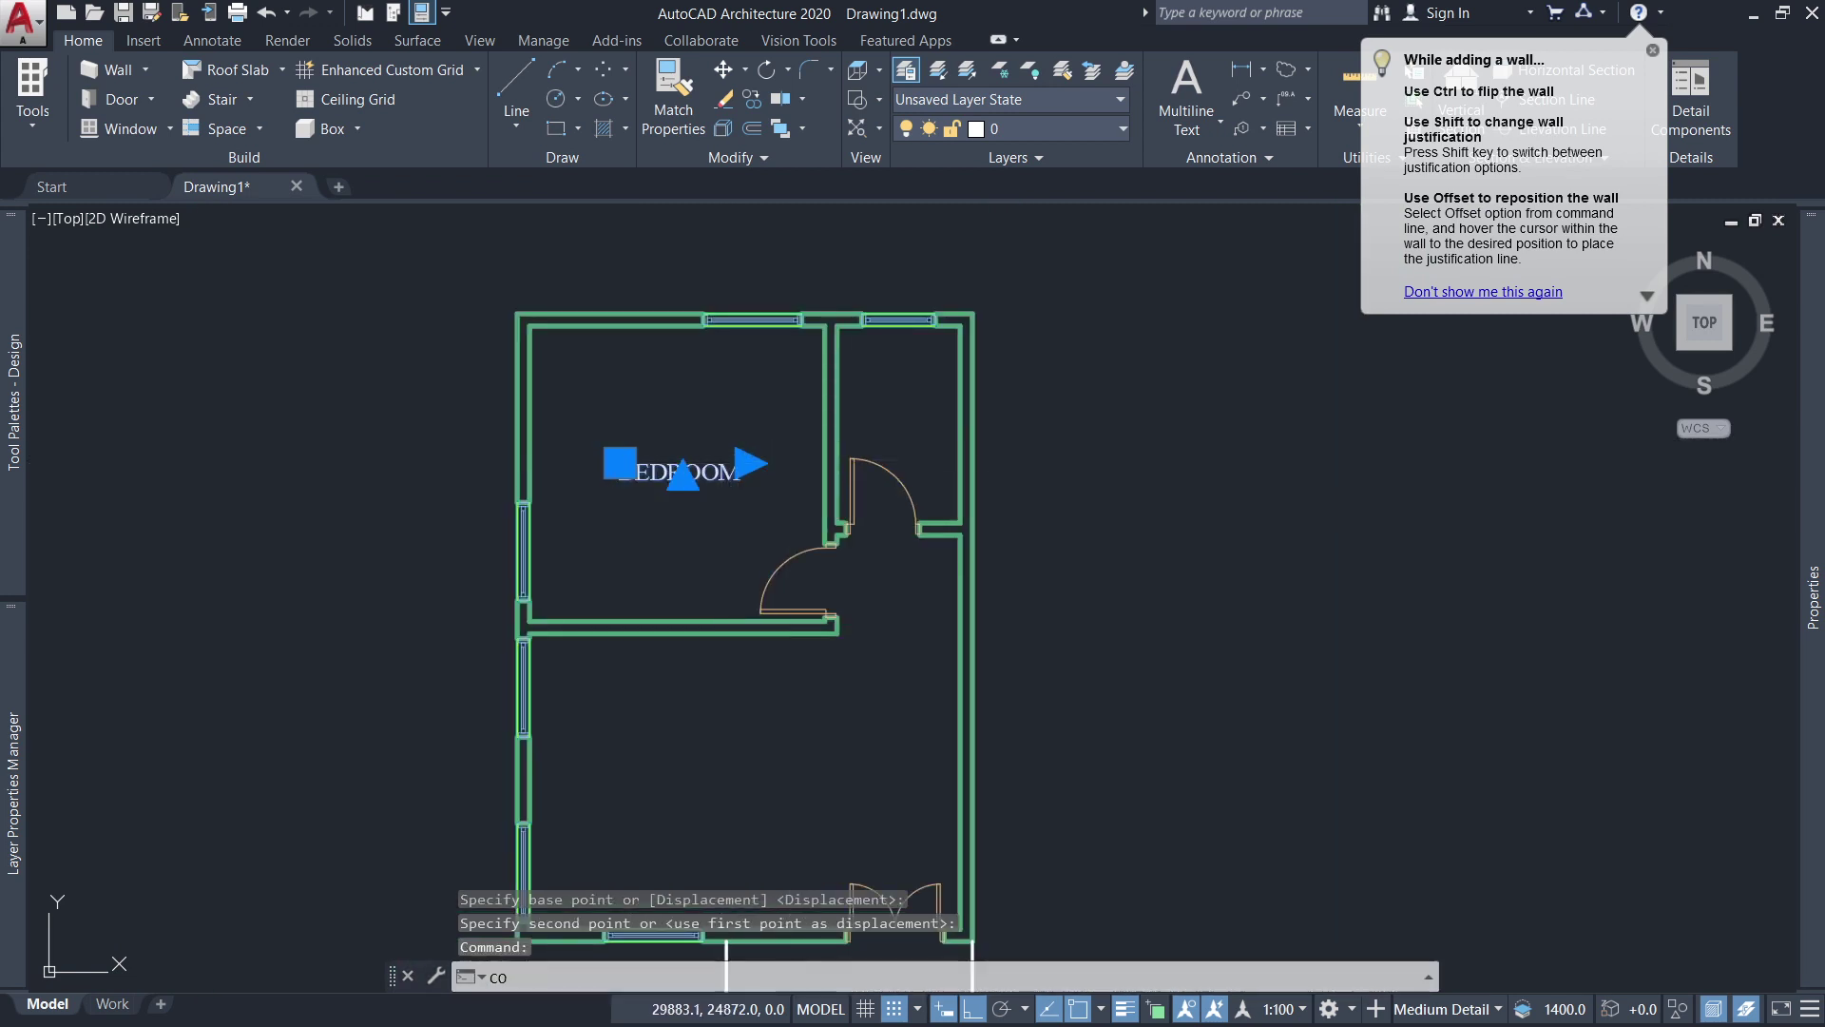
{"action": "left_click", "coordinate": [685, 466]}
{"action": "scroll", "coordinate": [723, 570], "scroll_direction": "down", "scroll_amount": 2}
{"action": "scroll", "coordinate": [722, 592], "scroll_direction": "up", "scroll_amount": 2}
{"action": "left_click", "coordinate": [723, 562]}
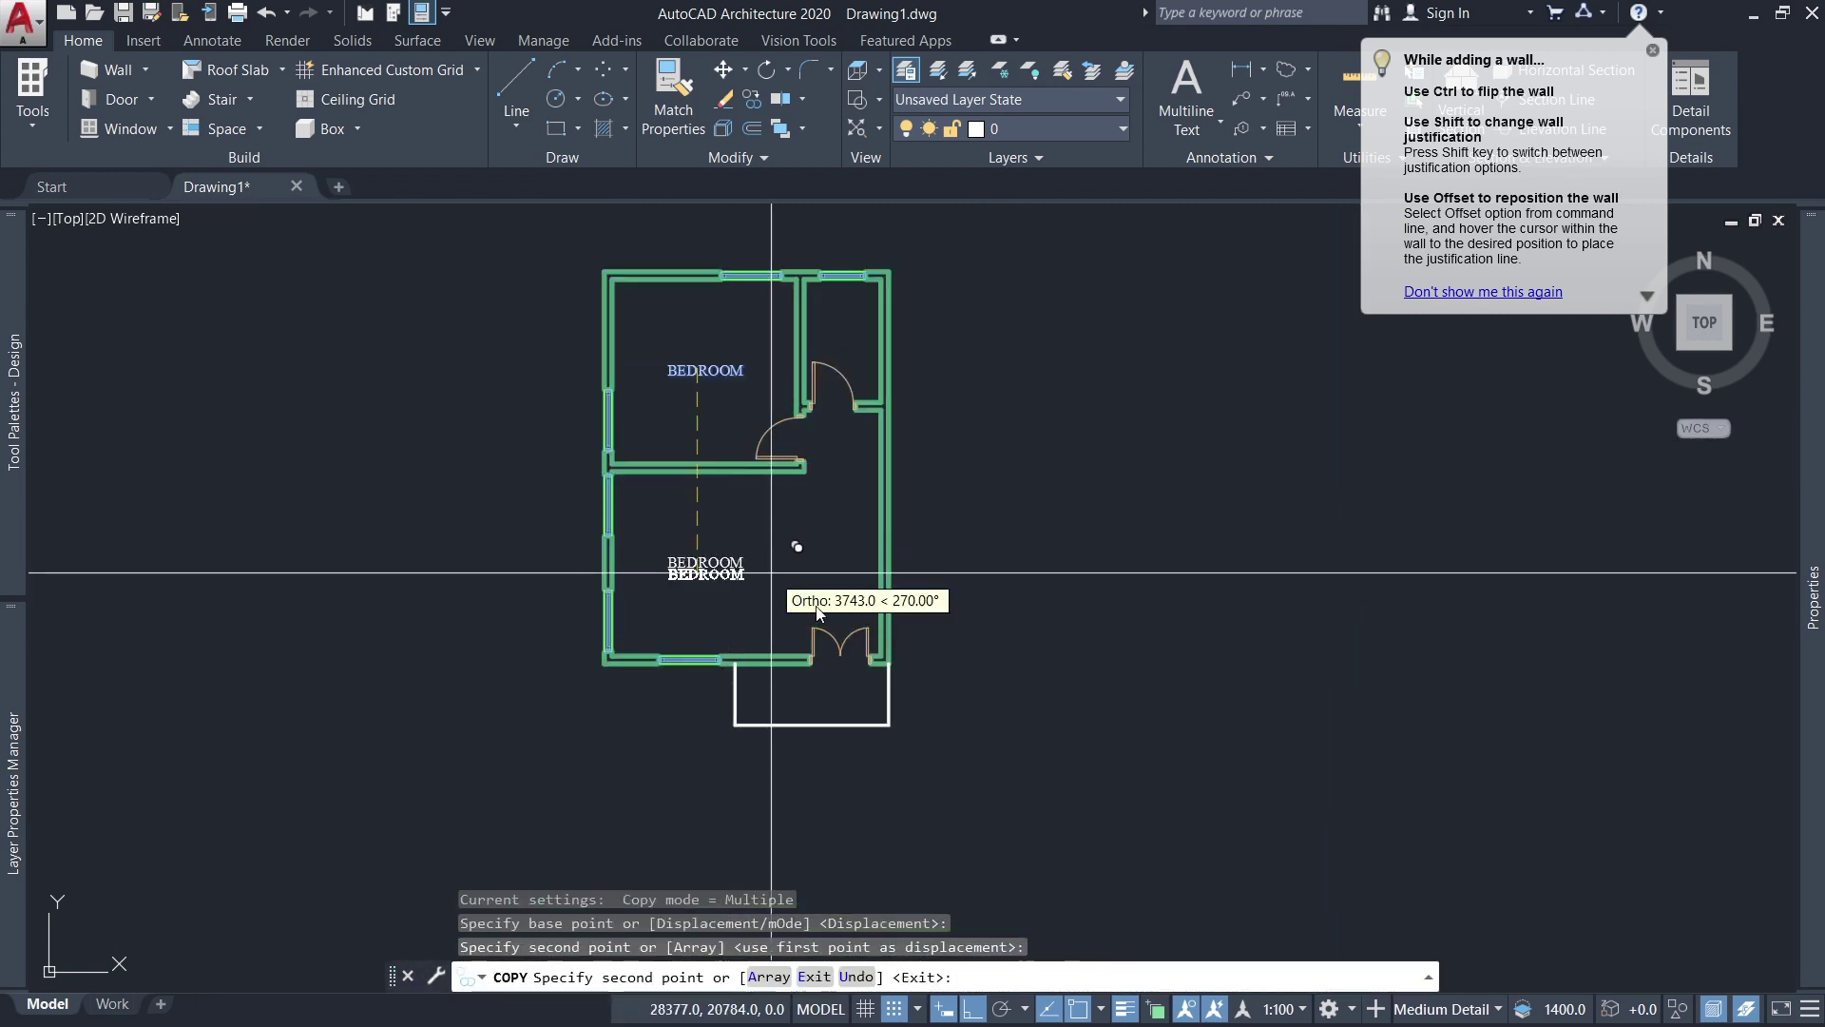
{"action": "scroll", "coordinate": [812, 725], "scroll_direction": "up", "scroll_amount": 4}
{"action": "key", "text": "F8"}
End the copy and rename the small right room's label to BATH.
{"action": "scroll", "coordinate": [808, 703], "scroll_direction": "down", "scroll_amount": 3}
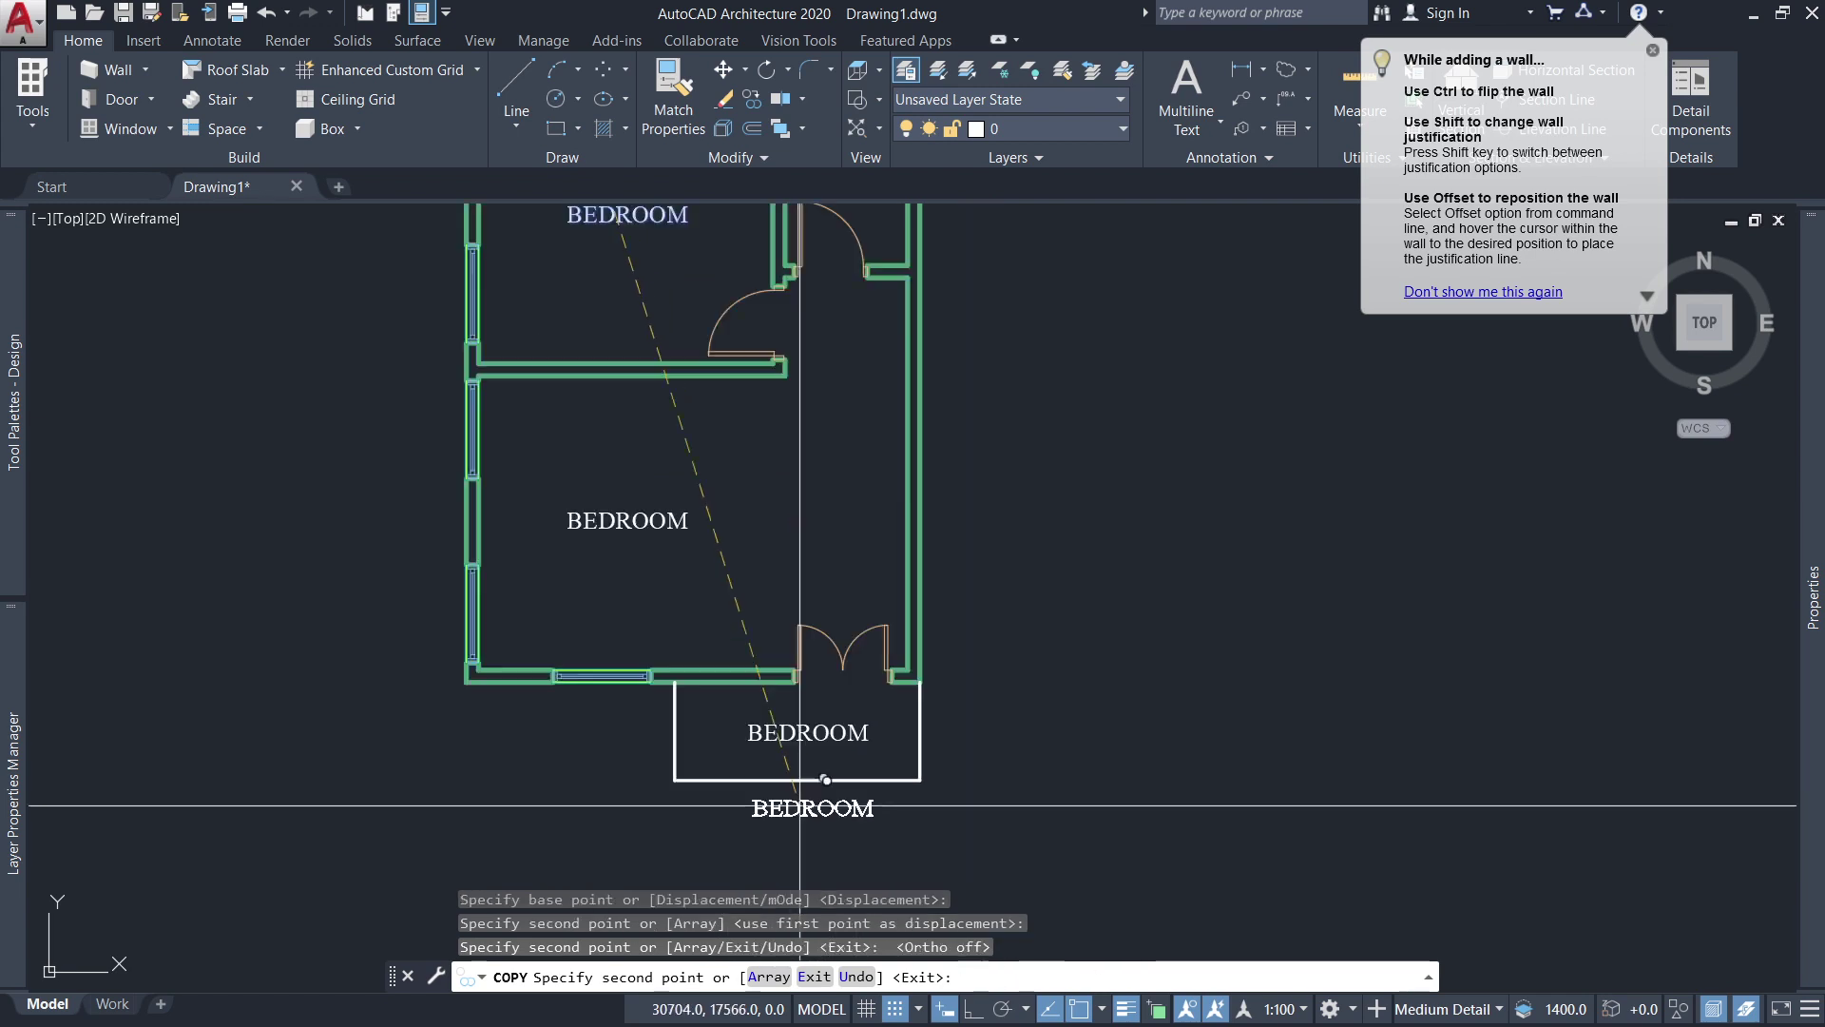
{"action": "scroll", "coordinate": [791, 548], "scroll_direction": "up", "scroll_amount": 2}
{"action": "key", "text": "Escape"}
{"action": "left_click", "coordinate": [791, 551]}
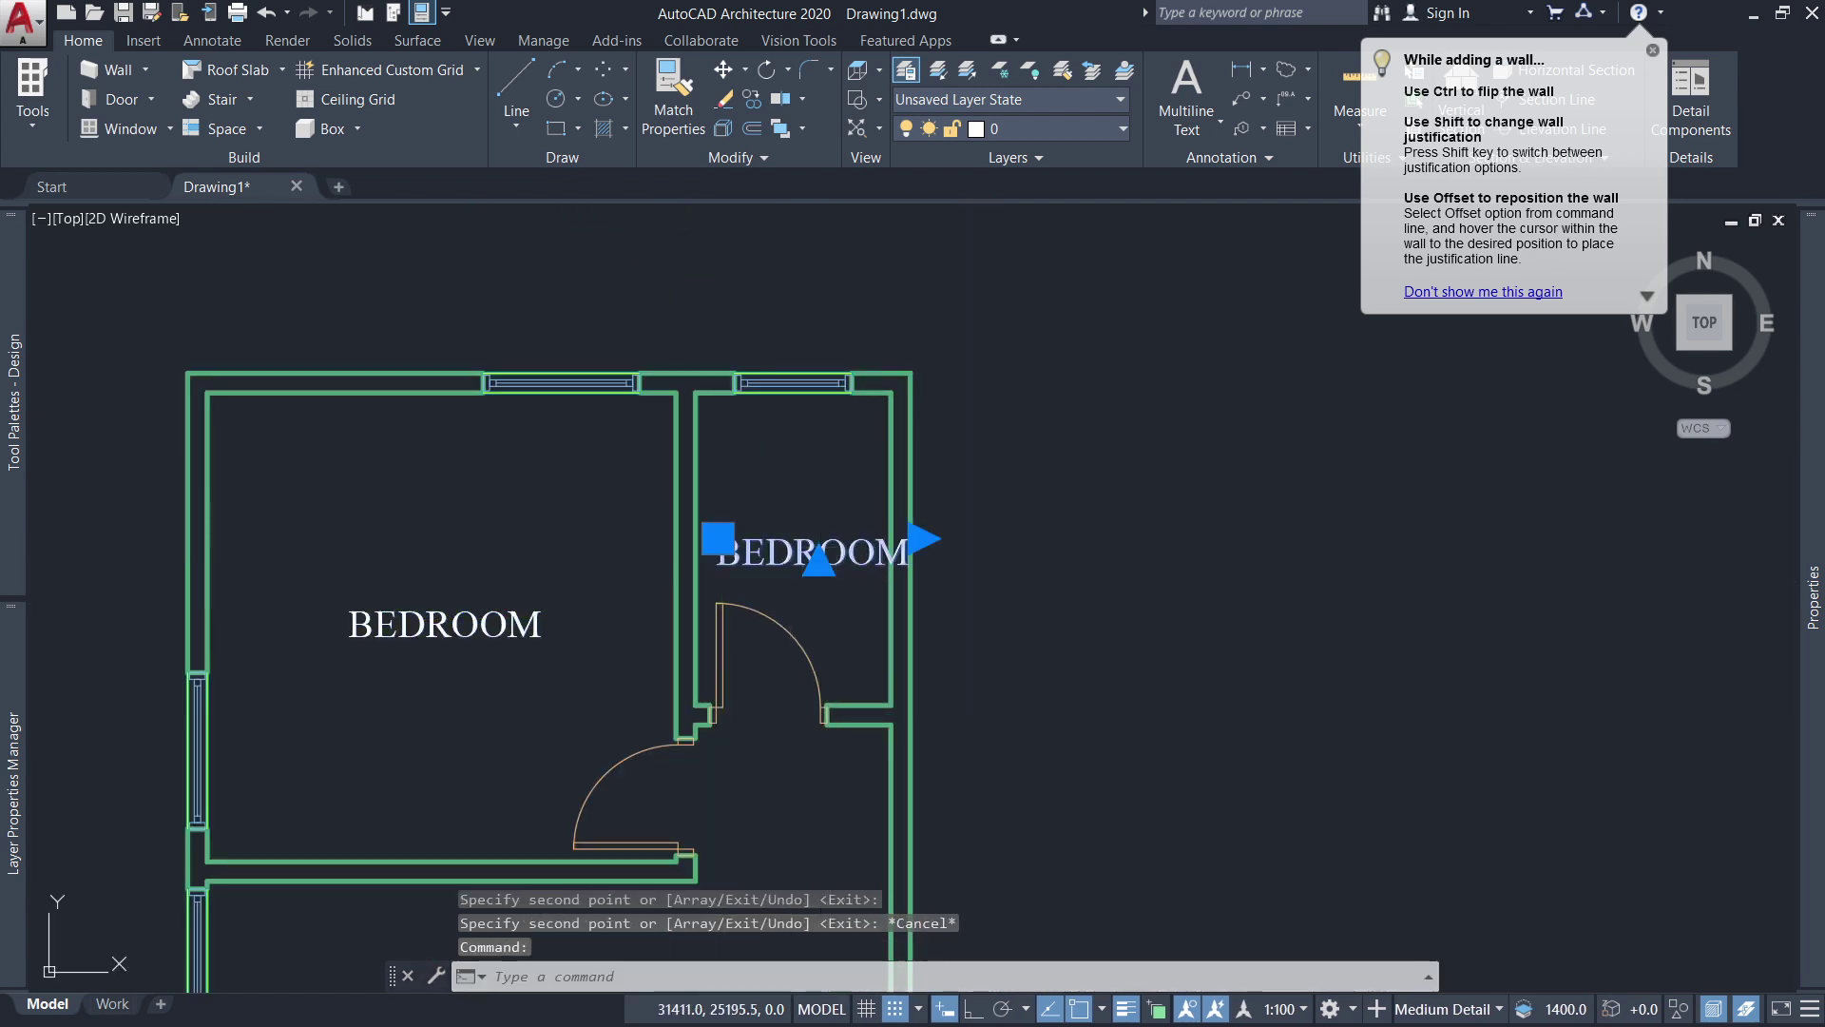
{"action": "double_click", "coordinate": [791, 551]}
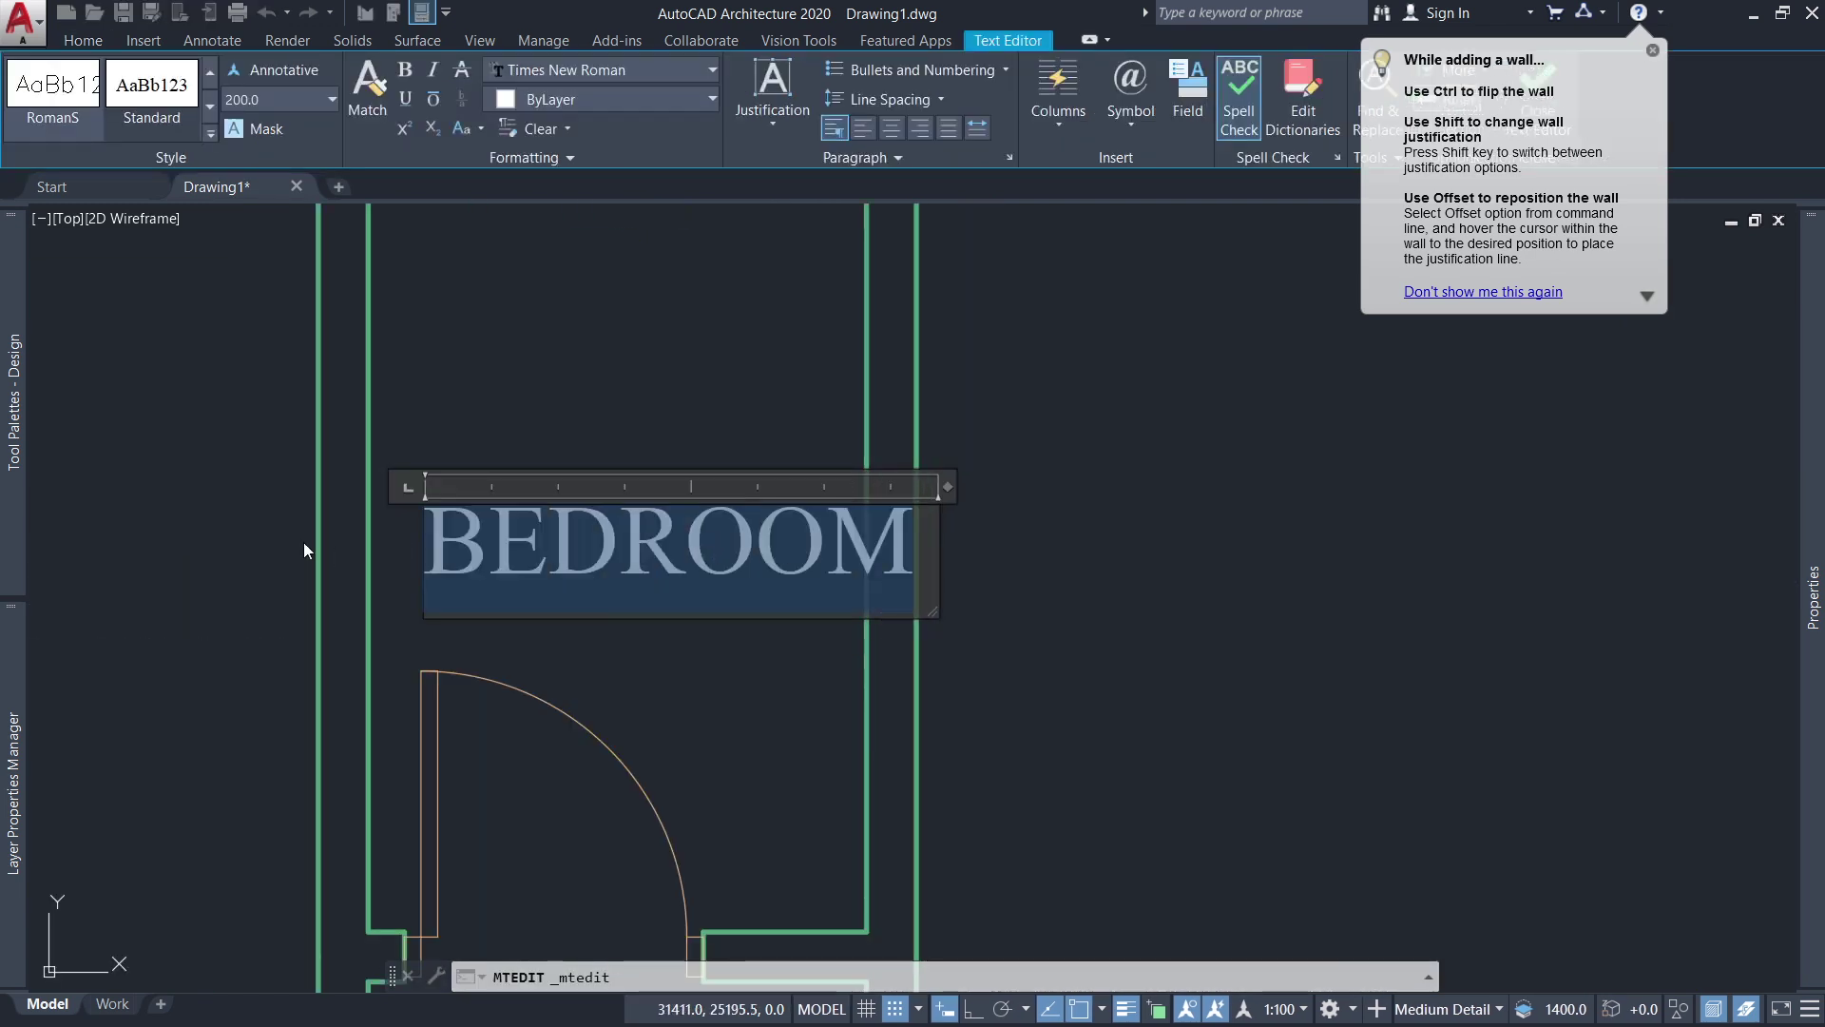
{"action": "type", "text": "B"}
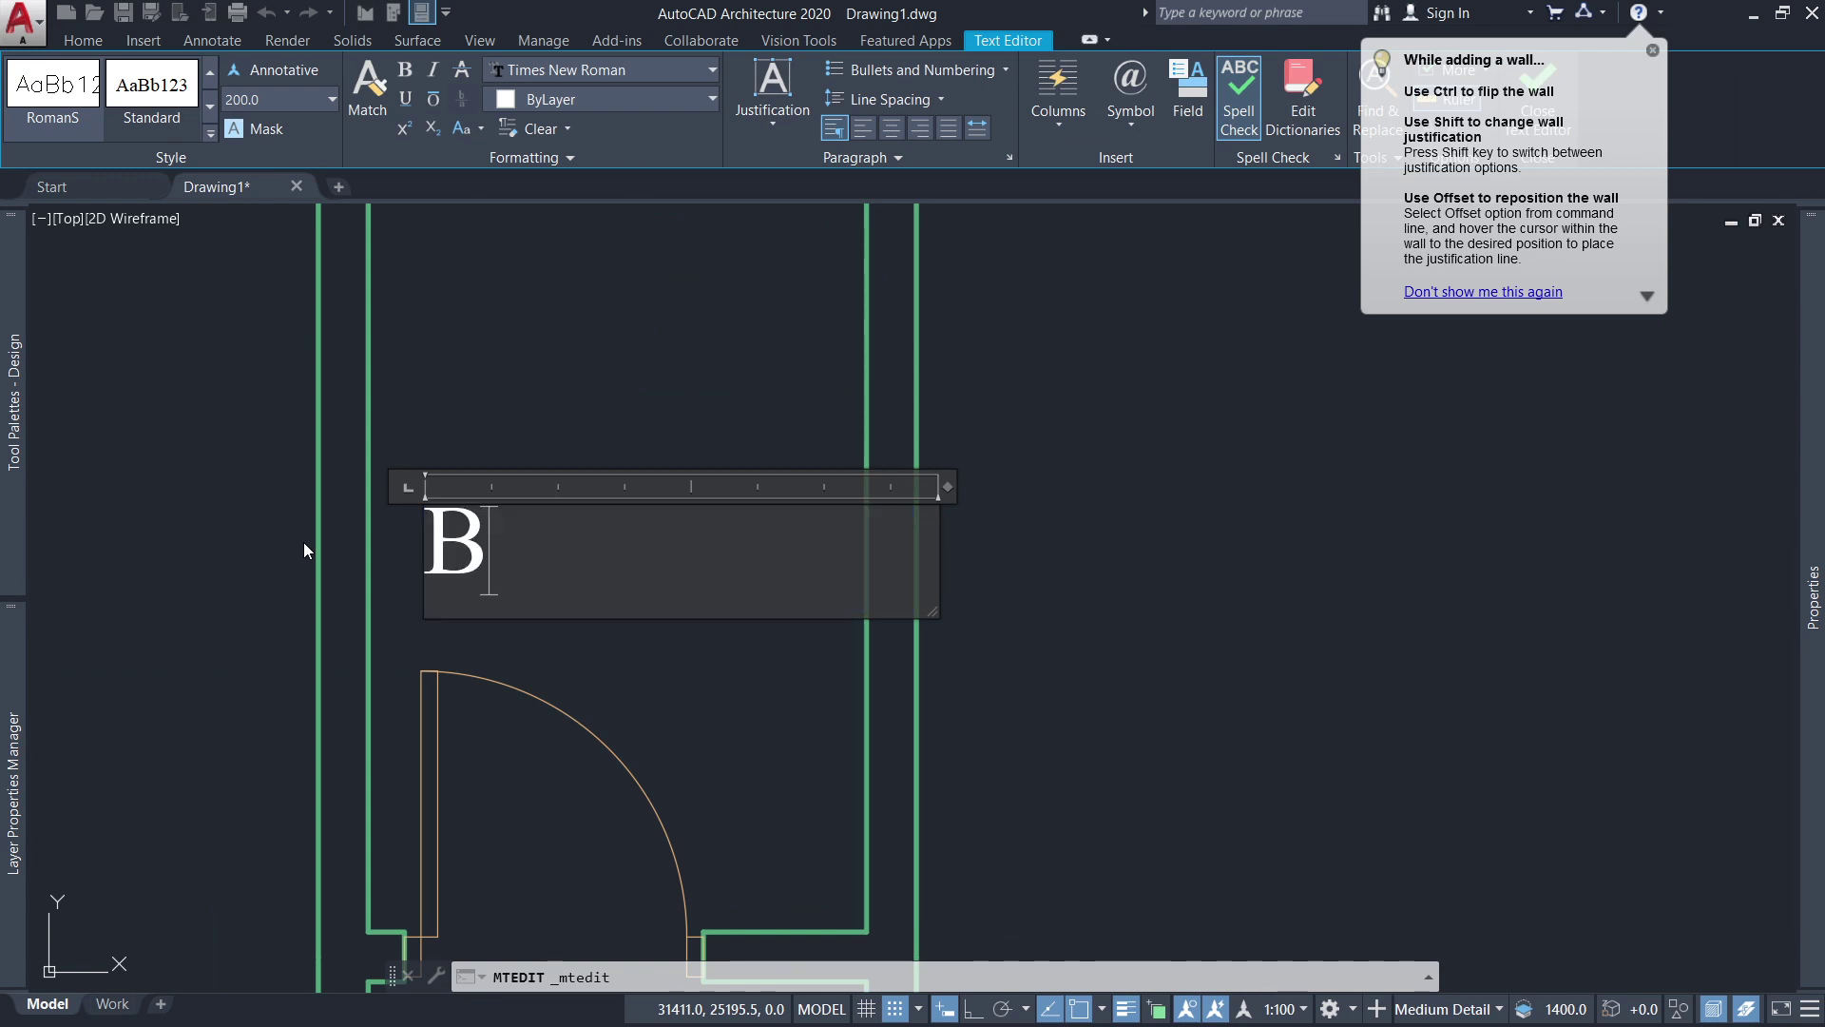
{"action": "type", "text": "ATH"}
{"action": "left_click", "coordinate": [304, 543]}
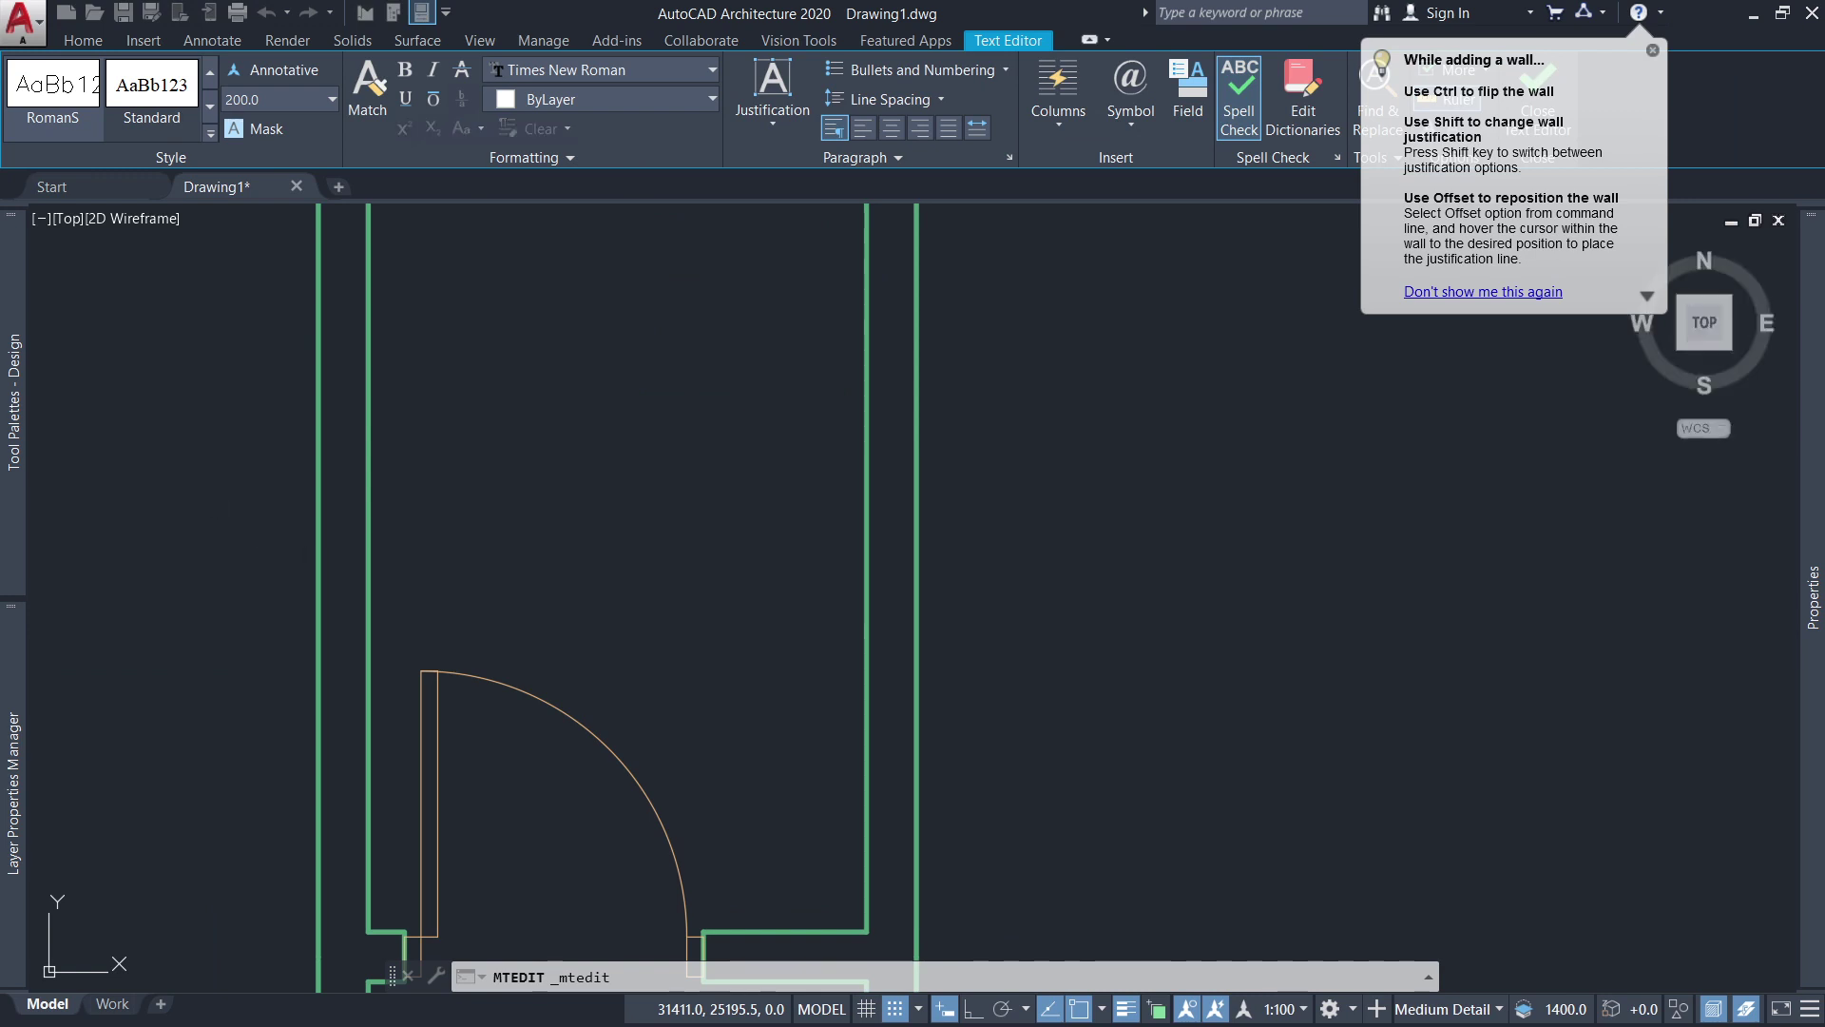
Rename the lower room's label to HALL.
{"action": "double_click", "coordinate": [697, 562]}
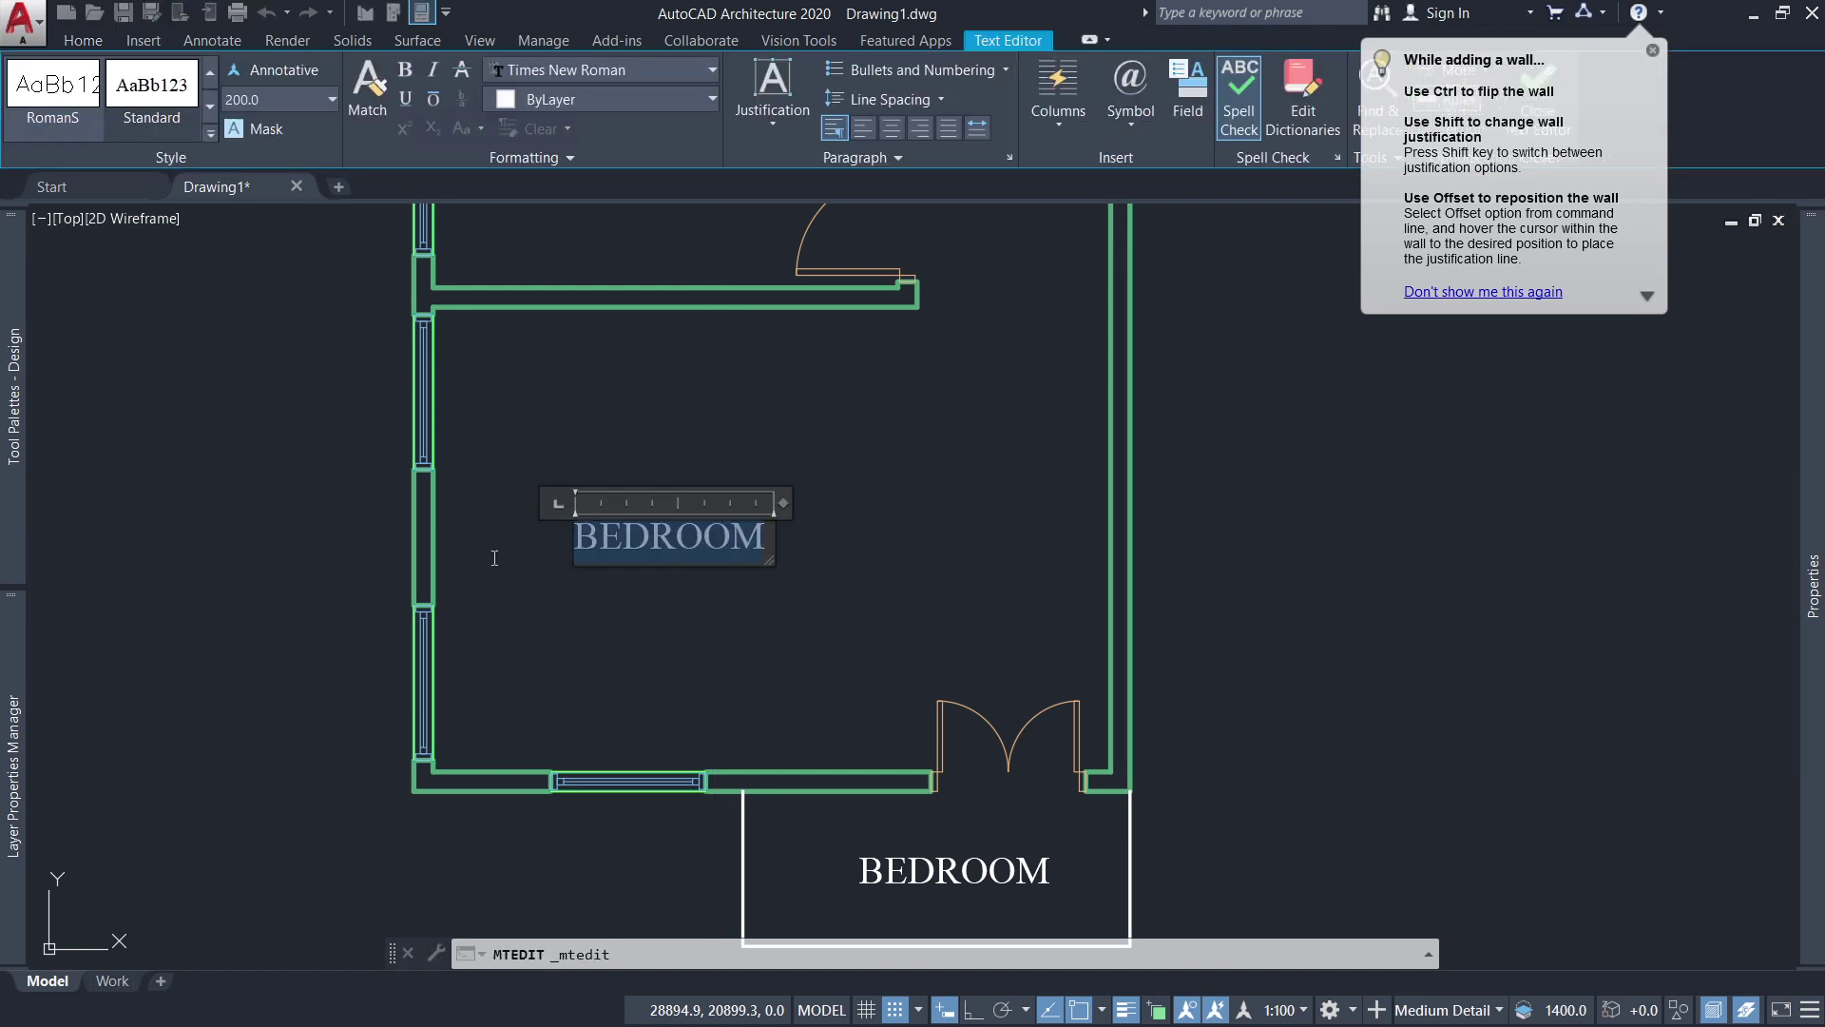
{"action": "type", "text": "HA"}
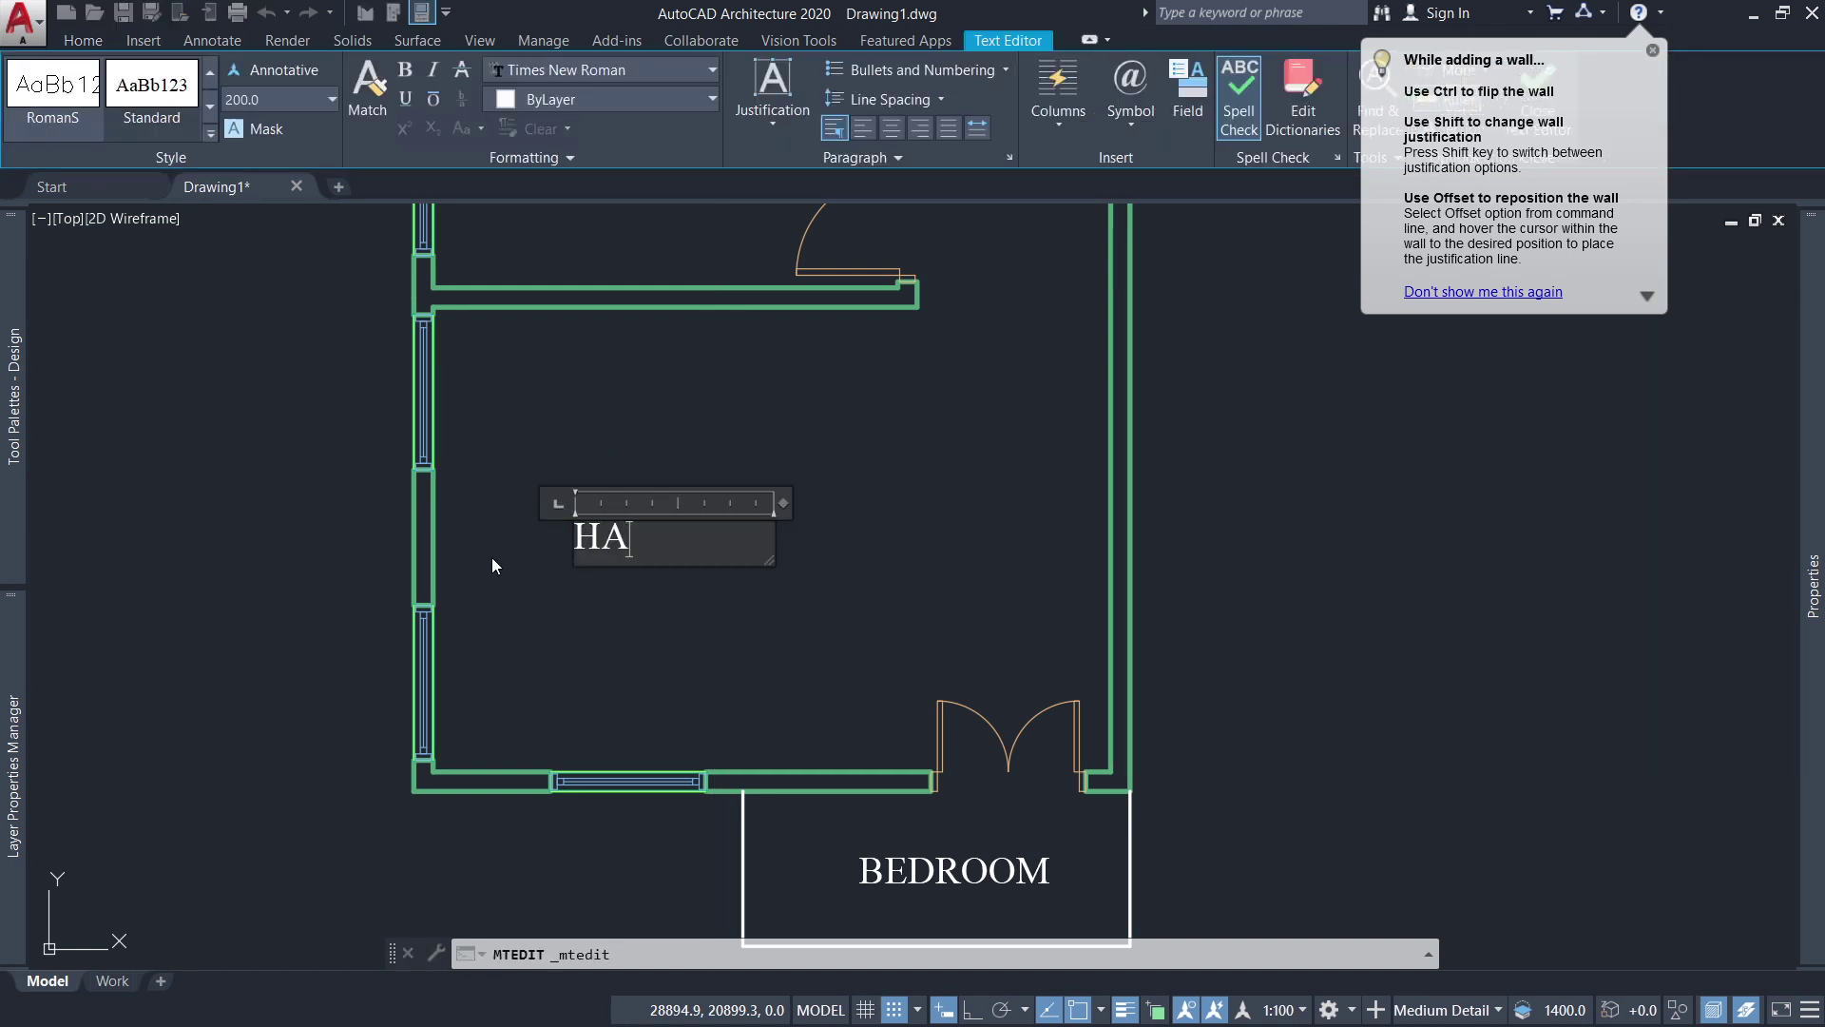
{"action": "type", "text": "LL"}
{"action": "left_click", "coordinate": [841, 598]}
{"action": "scroll", "coordinate": [884, 575], "scroll_direction": "up", "scroll_amount": 2}
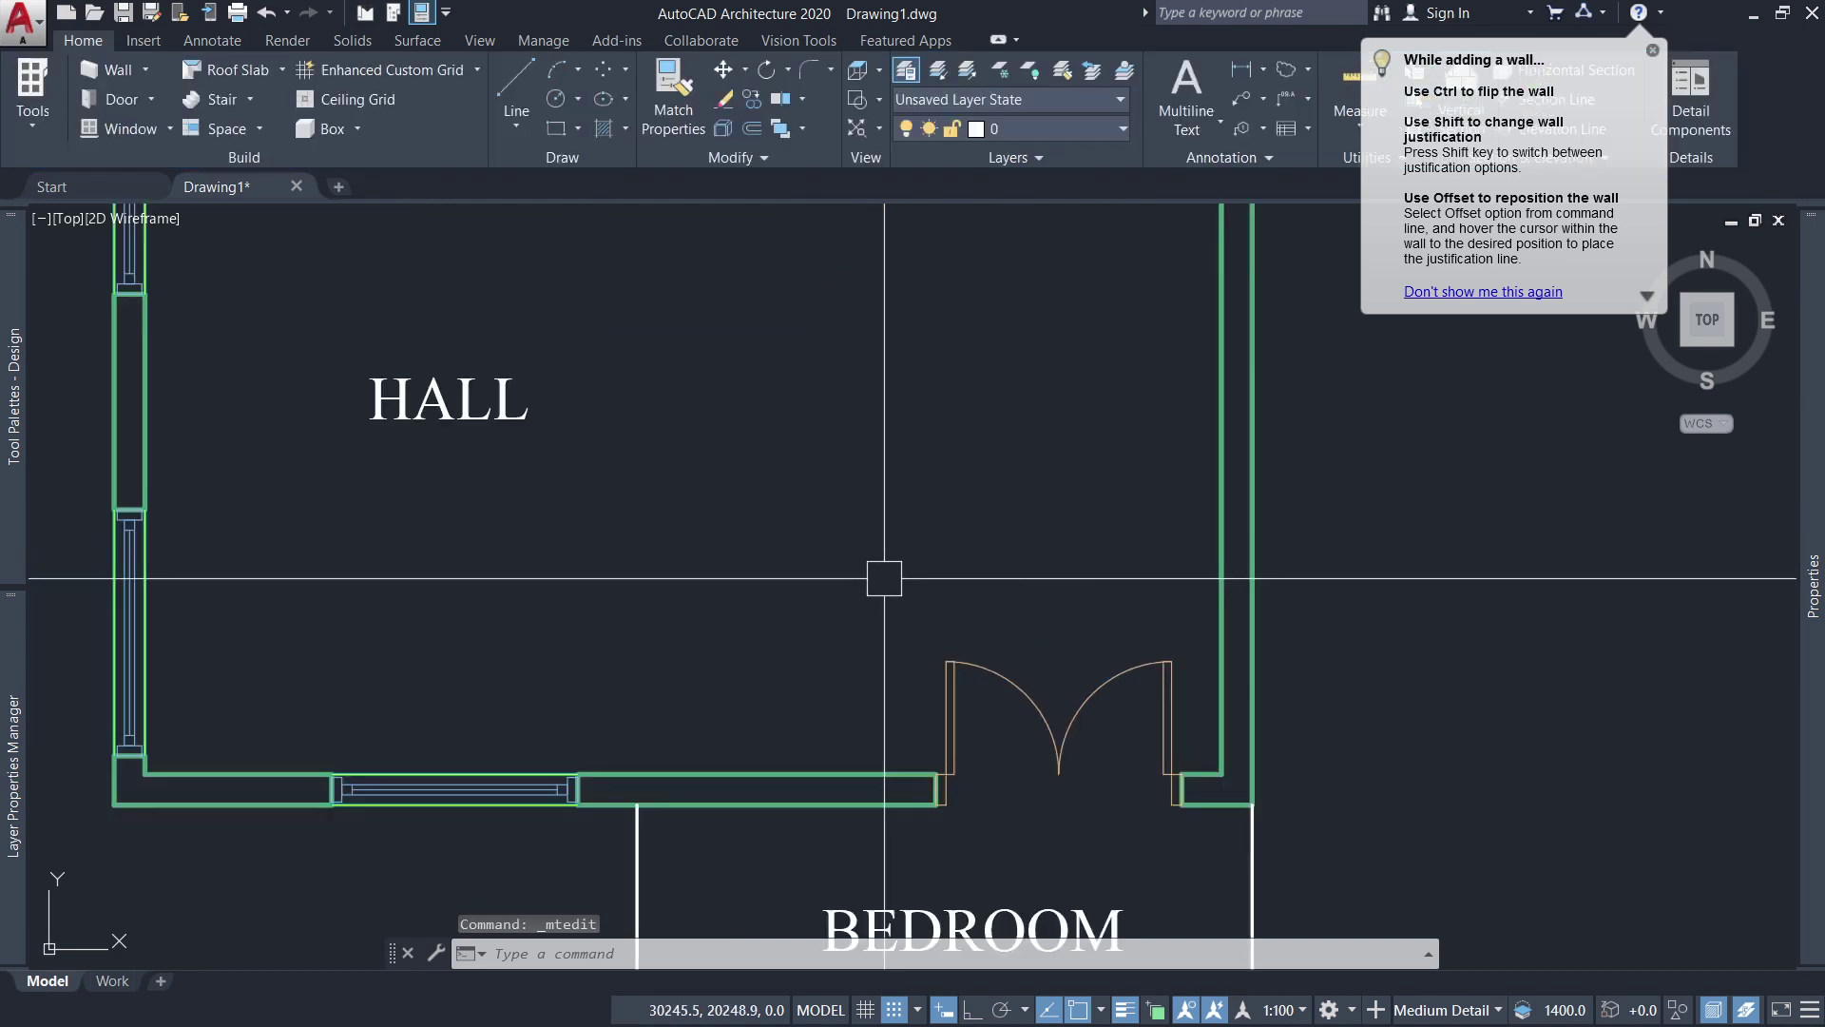
{"action": "scroll", "coordinate": [844, 381], "scroll_direction": "up", "scroll_amount": 2}
{"action": "scroll", "coordinate": [891, 465], "scroll_direction": "down", "scroll_amount": 5}
Rename the terrace label to TERRACE.
{"action": "left_click", "coordinate": [891, 465]}
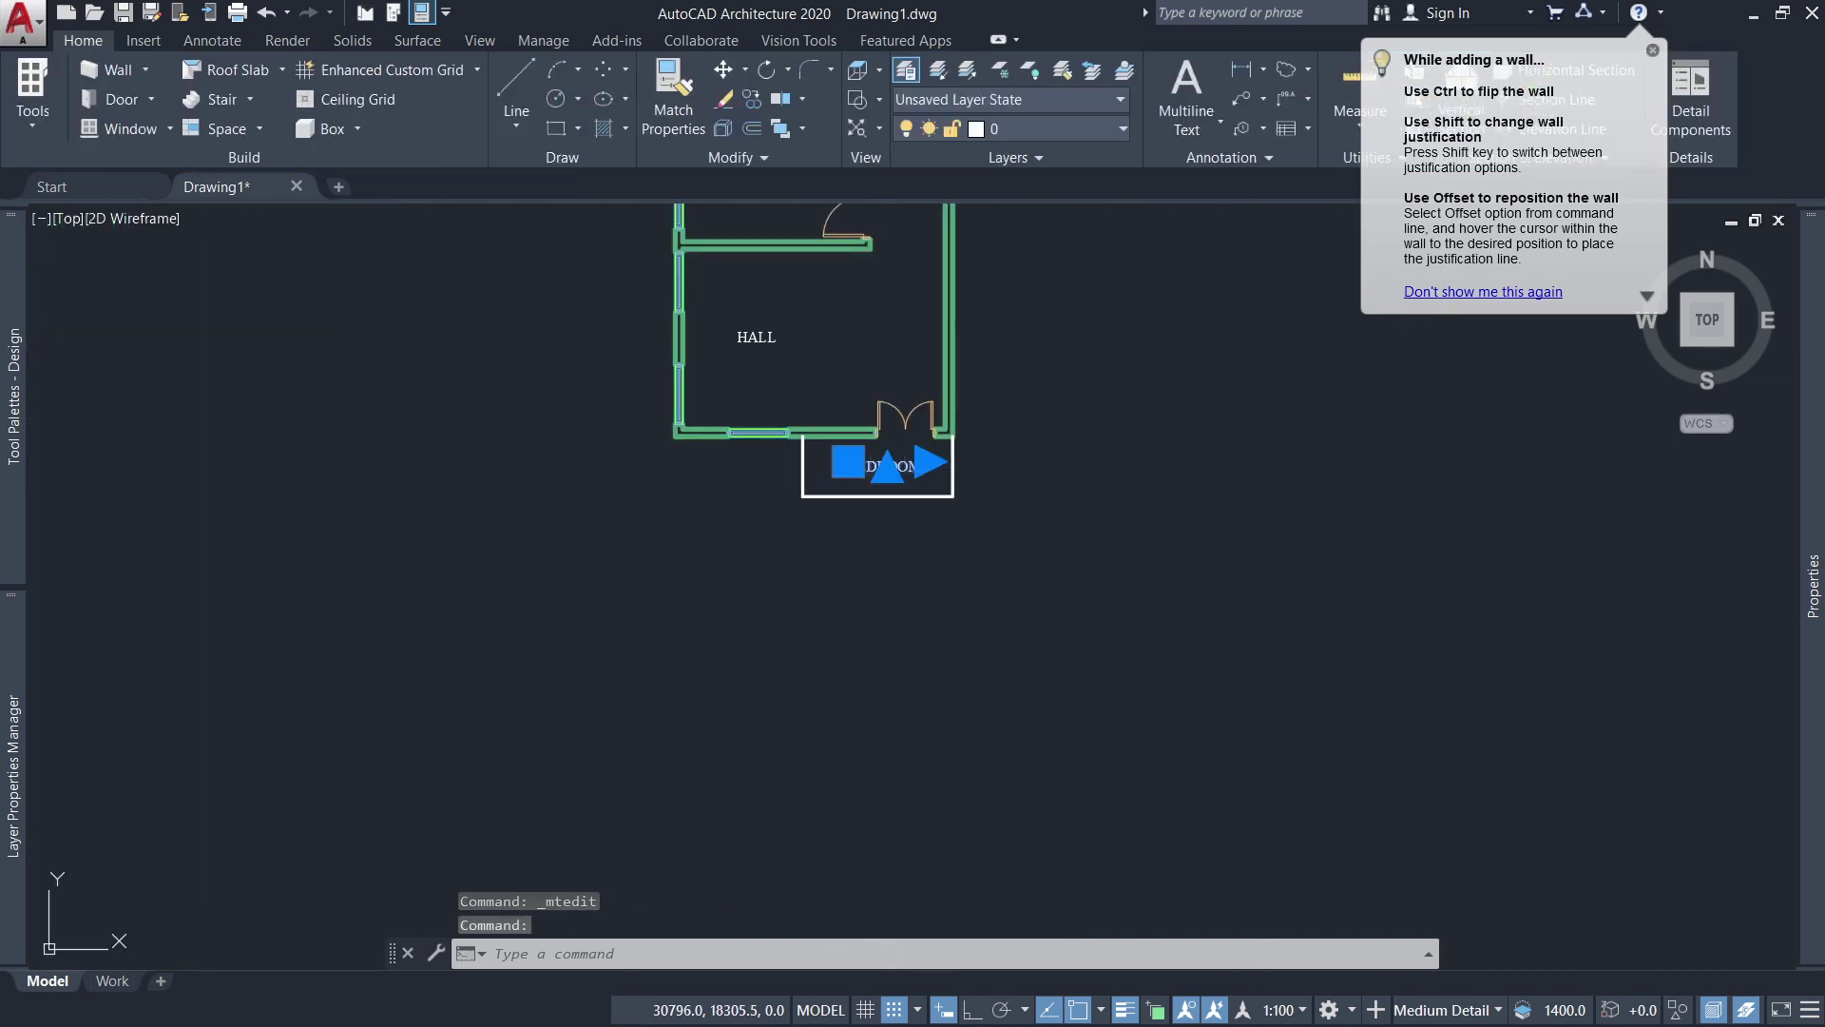
{"action": "double_click", "coordinate": [912, 466]}
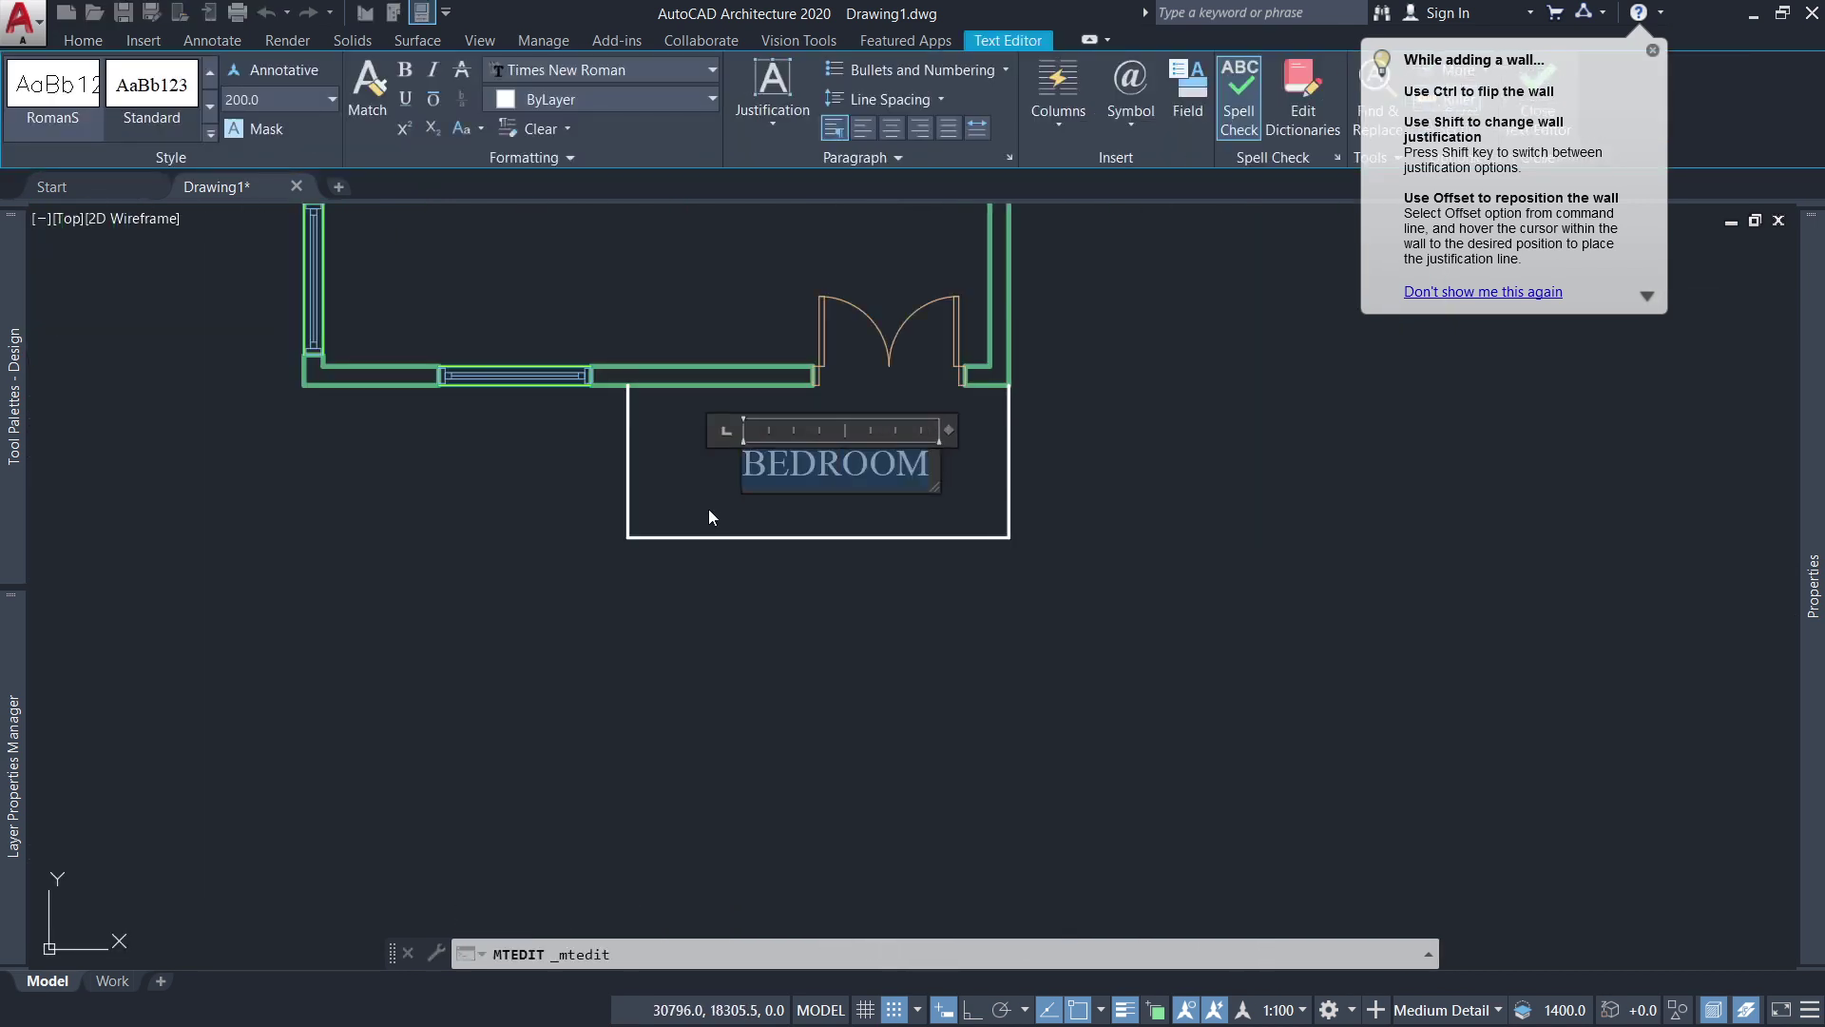
{"action": "type", "text": "TERRACE"}
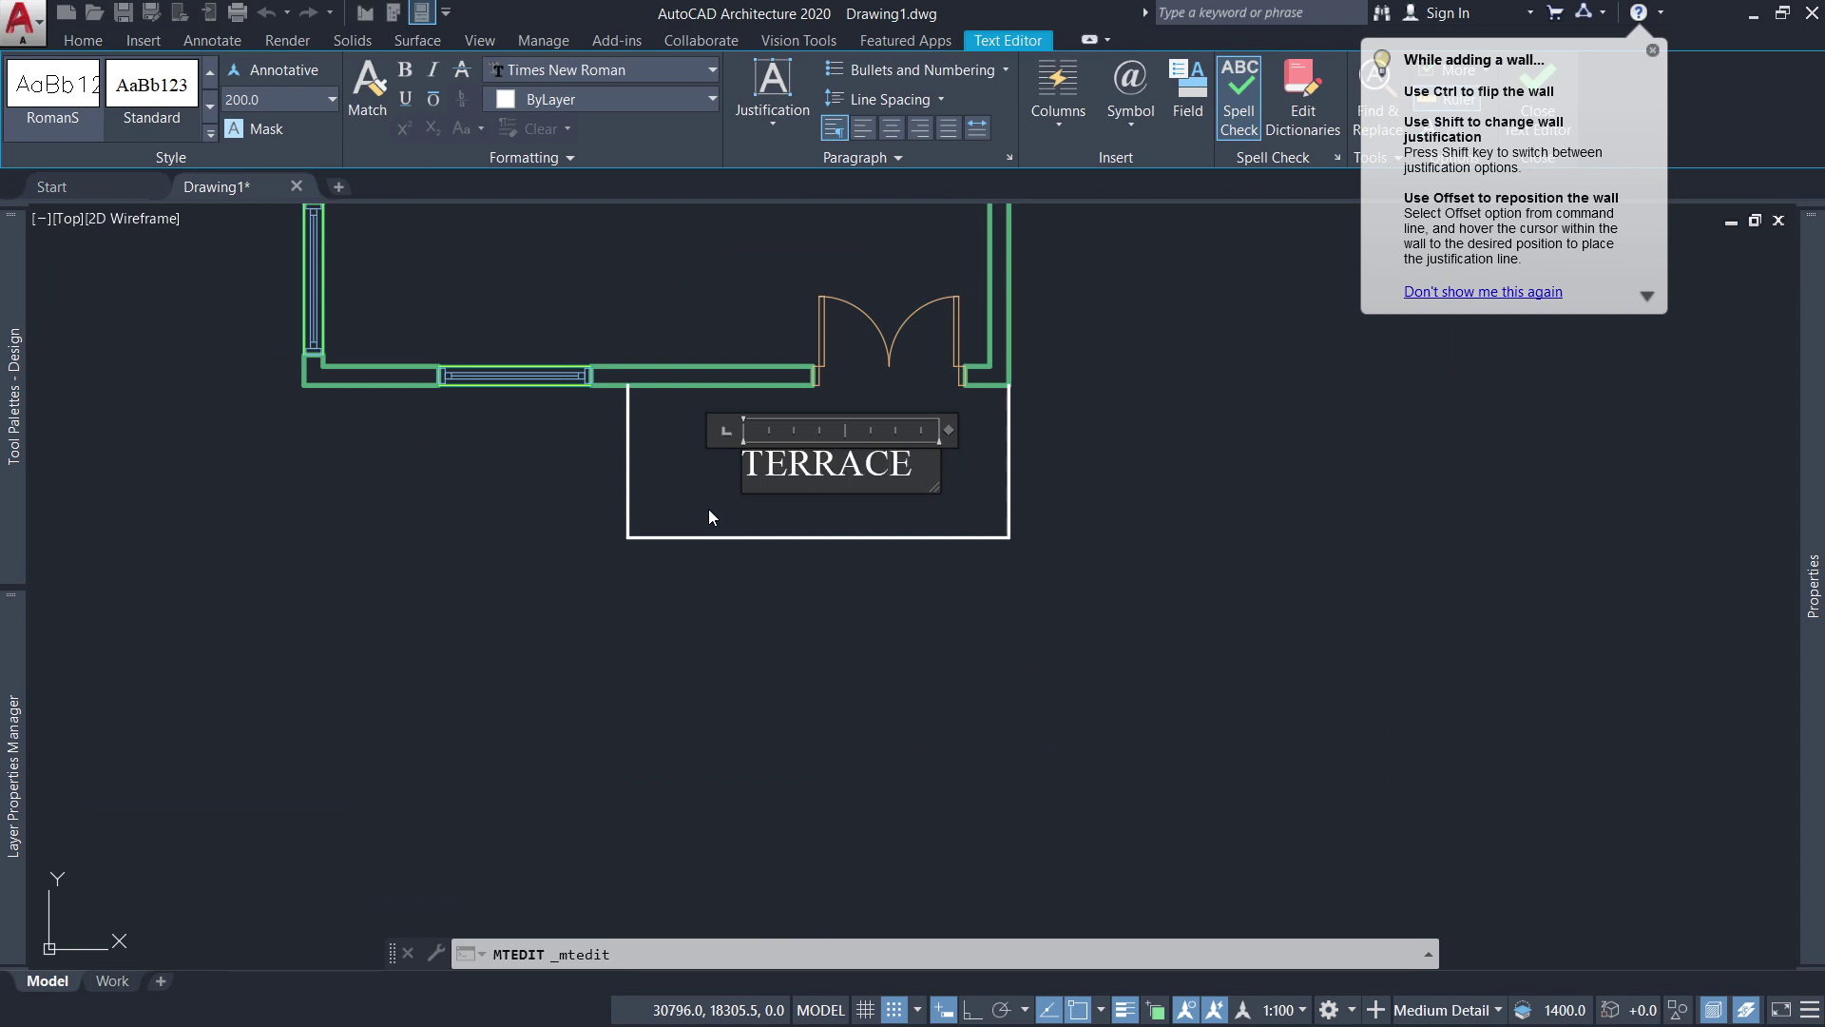
{"action": "left_click", "coordinate": [710, 510]}
{"action": "scroll", "coordinate": [837, 711], "scroll_direction": "up", "scroll_amount": 4}
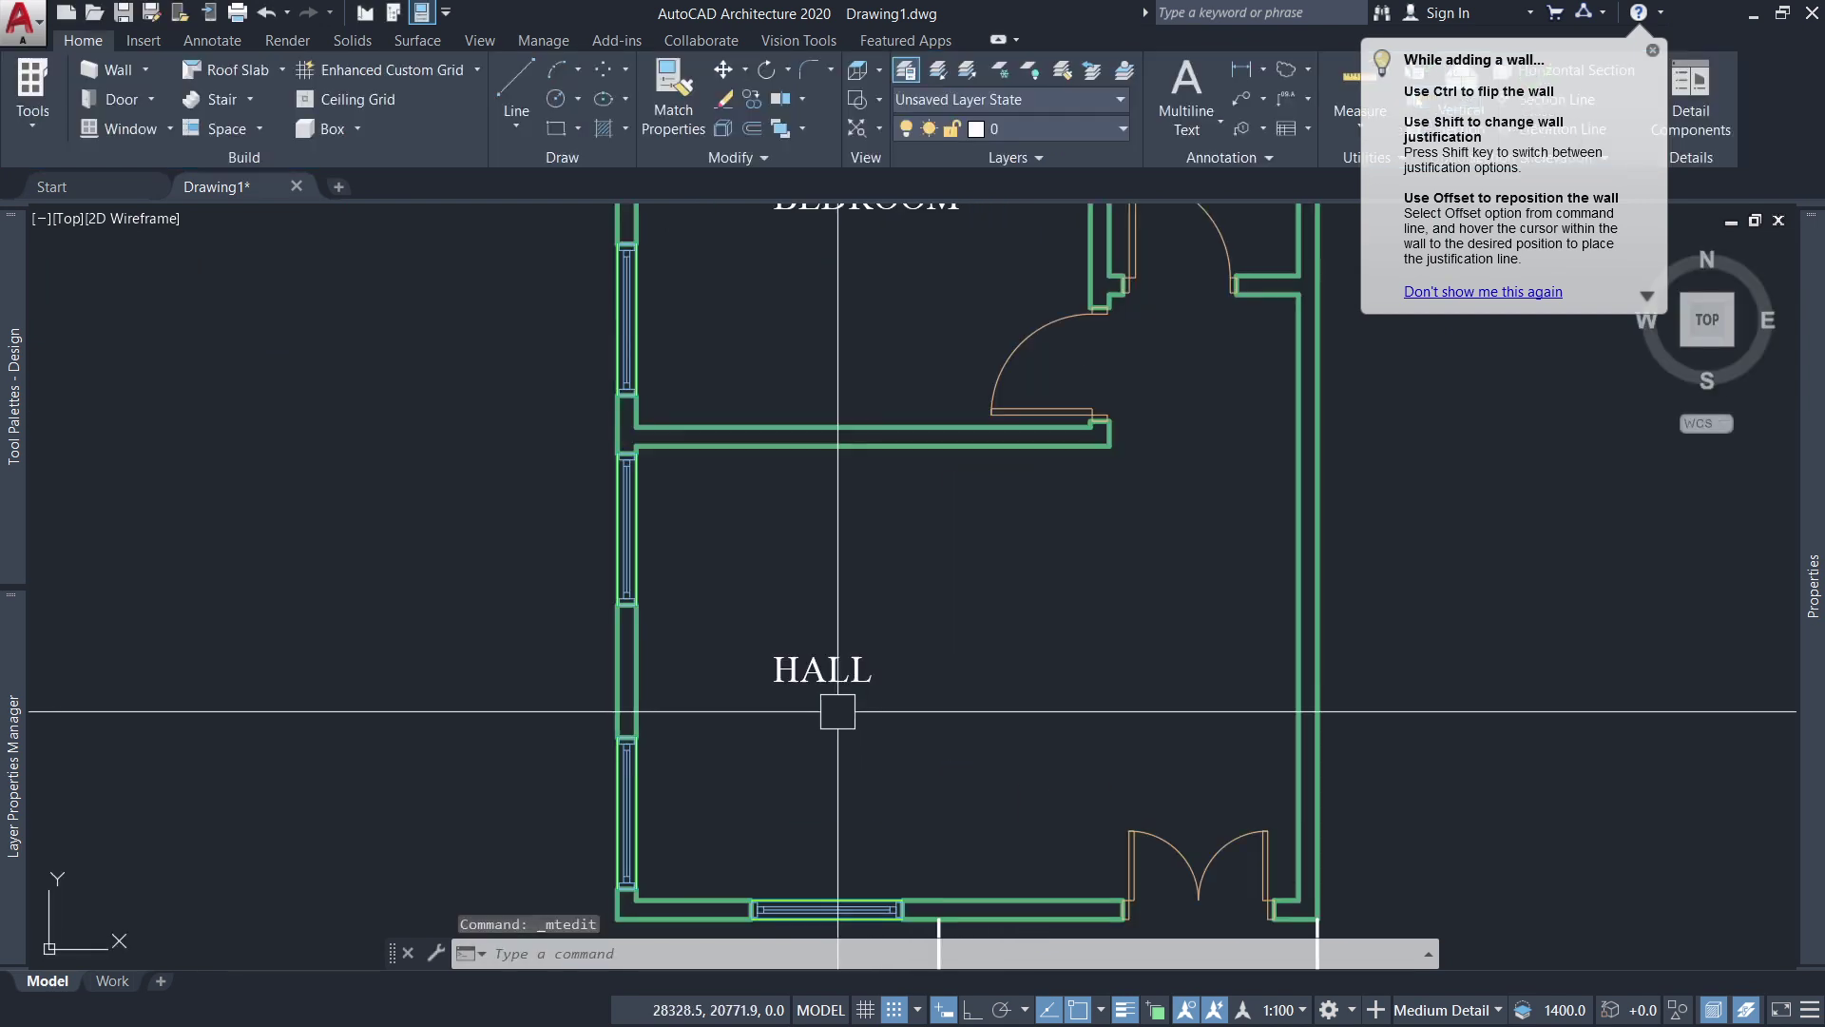
Move the HALL label lower in the hall with the M command.
{"action": "left_click", "coordinate": [833, 692]}
{"action": "type", "text": "m"}
{"action": "key", "text": "Return"}
{"action": "left_click", "coordinate": [816, 680]}
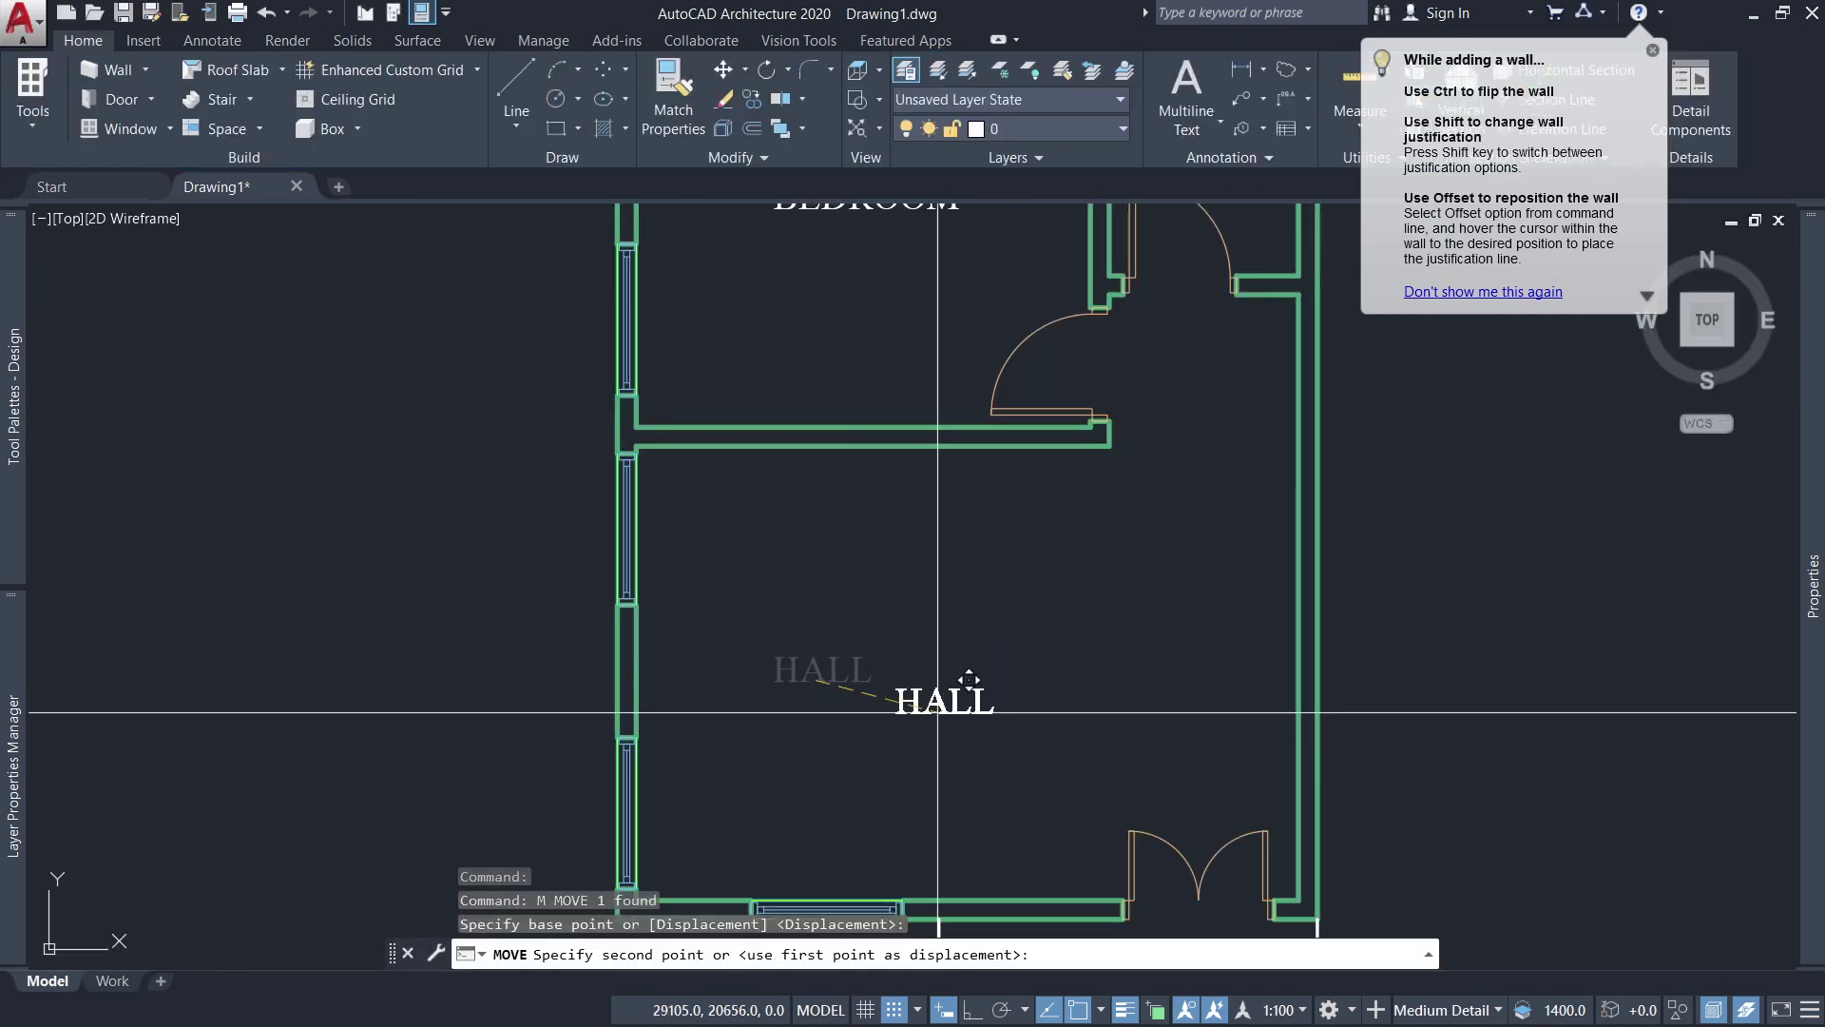
{"action": "left_click", "coordinate": [938, 711]}
{"action": "scroll", "coordinate": [939, 711], "scroll_direction": "down", "scroll_amount": 4}
{"action": "scroll", "coordinate": [978, 387], "scroll_direction": "up", "scroll_amount": 2}
{"action": "left_click", "coordinate": [876, 454]}
{"action": "scroll", "coordinate": [876, 447], "scroll_direction": "down", "scroll_amount": 2}
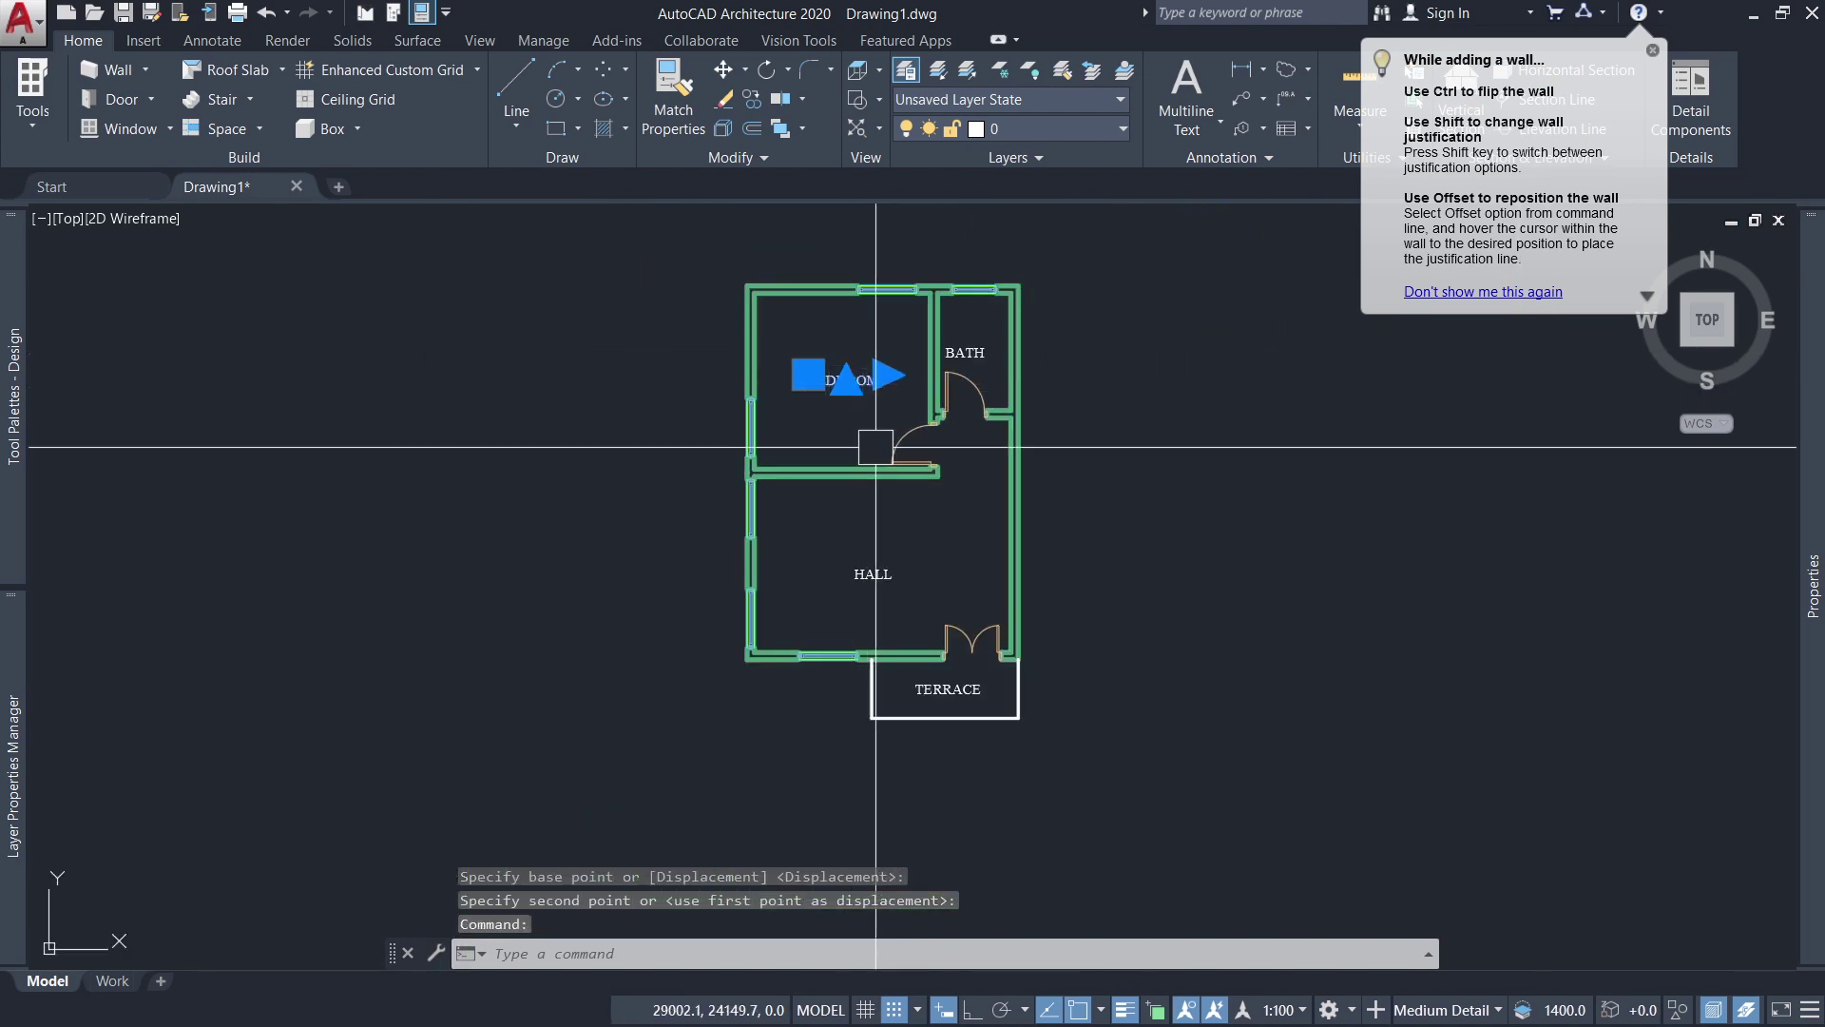
{"action": "key", "text": "Escape"}
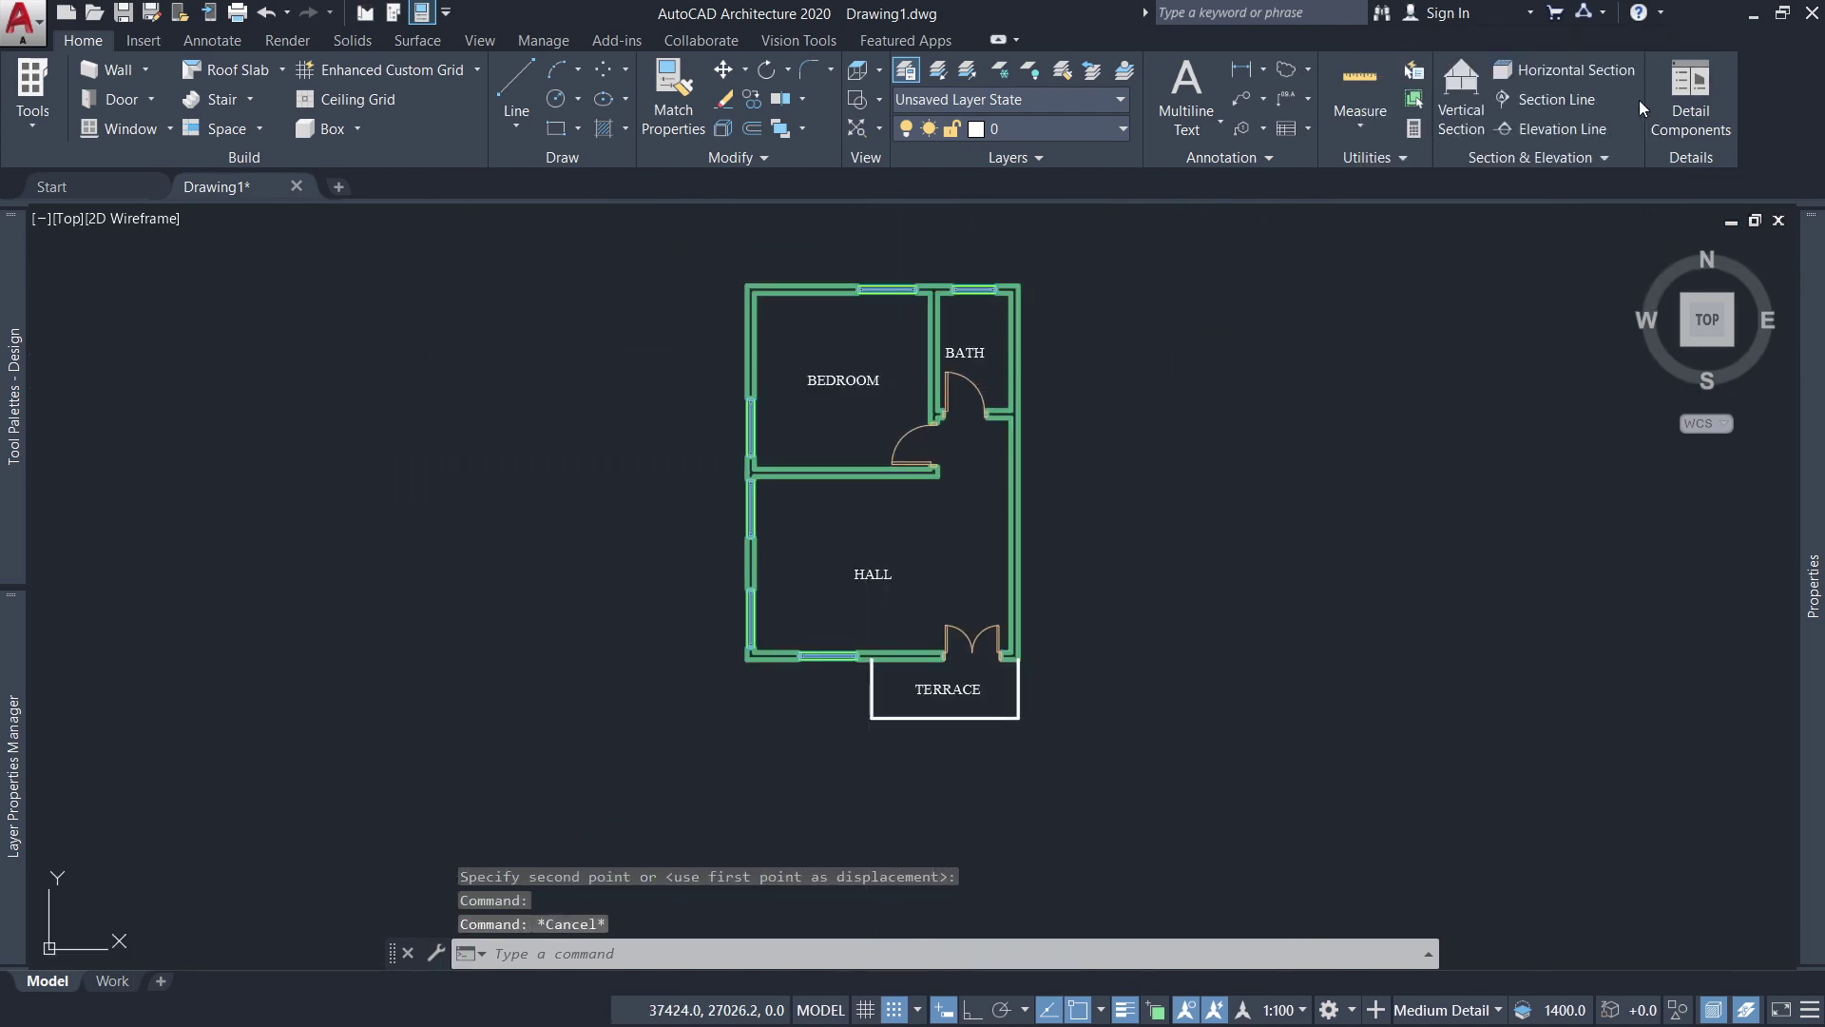
Add a 3600 linear dimension across the bedroom width, with Ortho on.
{"action": "left_click", "coordinate": [230, 42]}
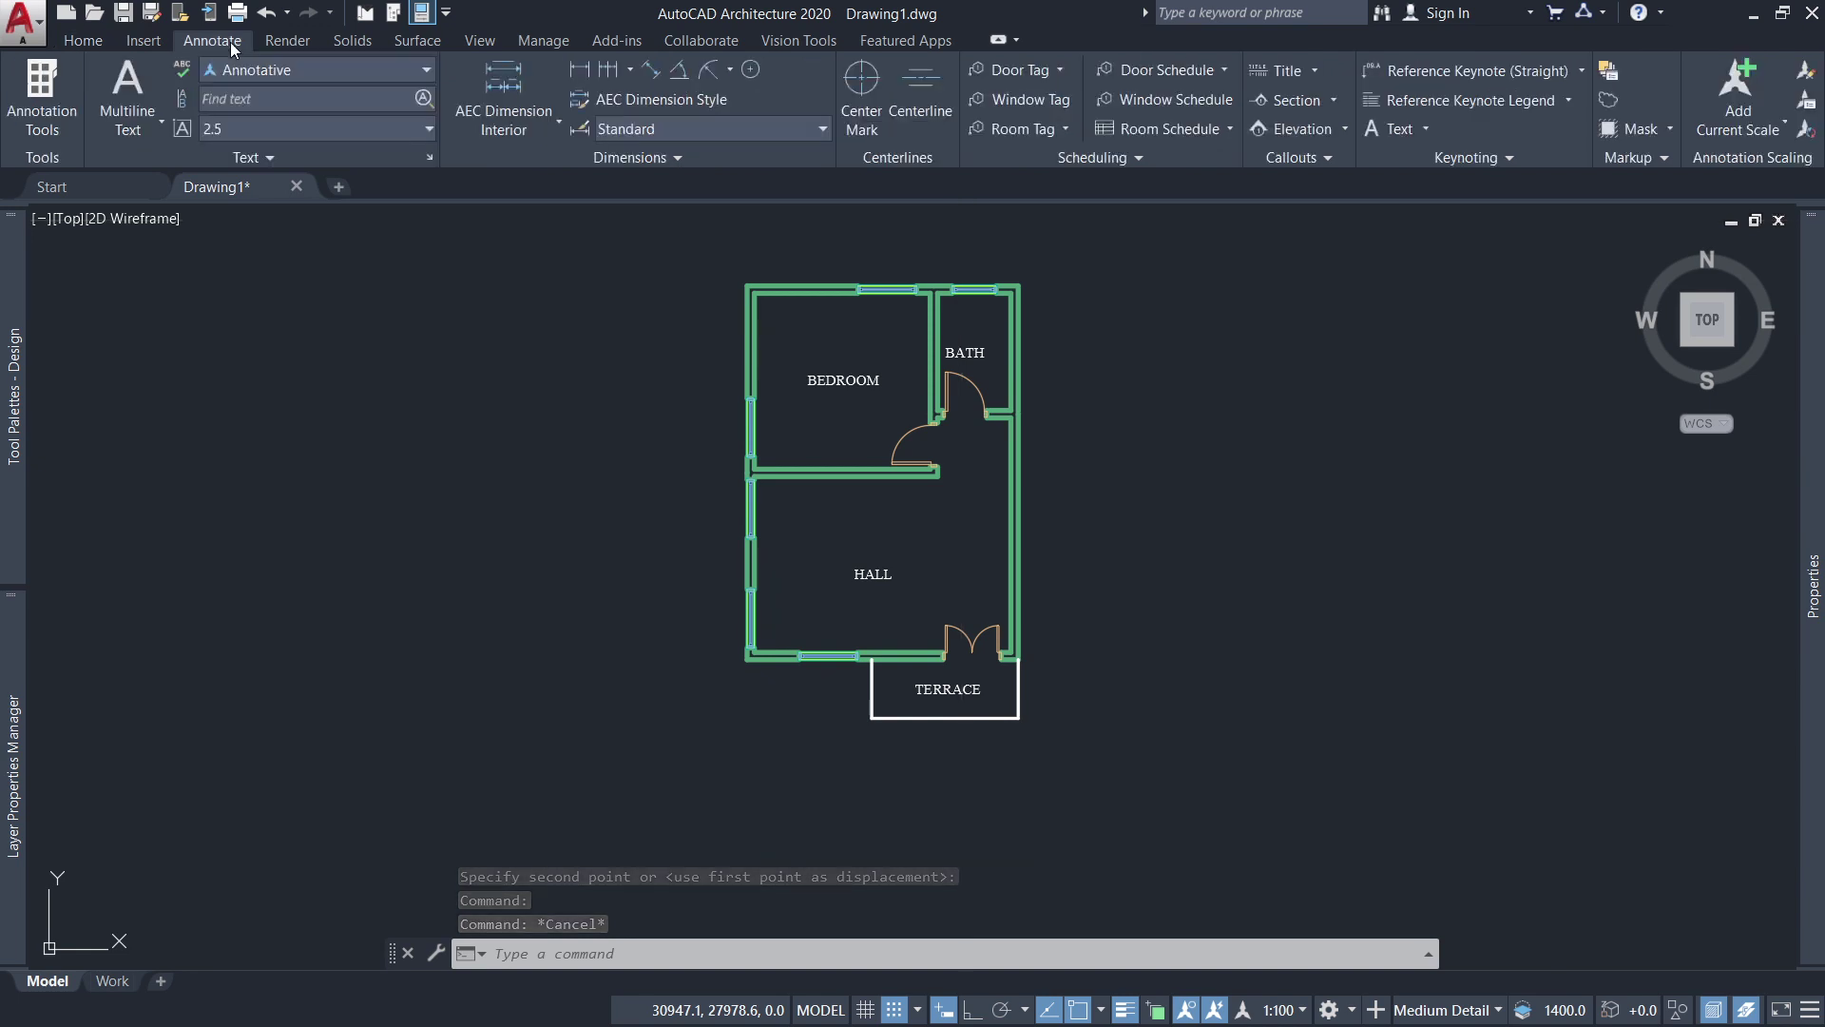
{"action": "left_click", "coordinate": [578, 80]}
{"action": "scroll", "coordinate": [685, 304], "scroll_direction": "up", "scroll_amount": 4}
{"action": "left_click", "coordinate": [570, 373]}
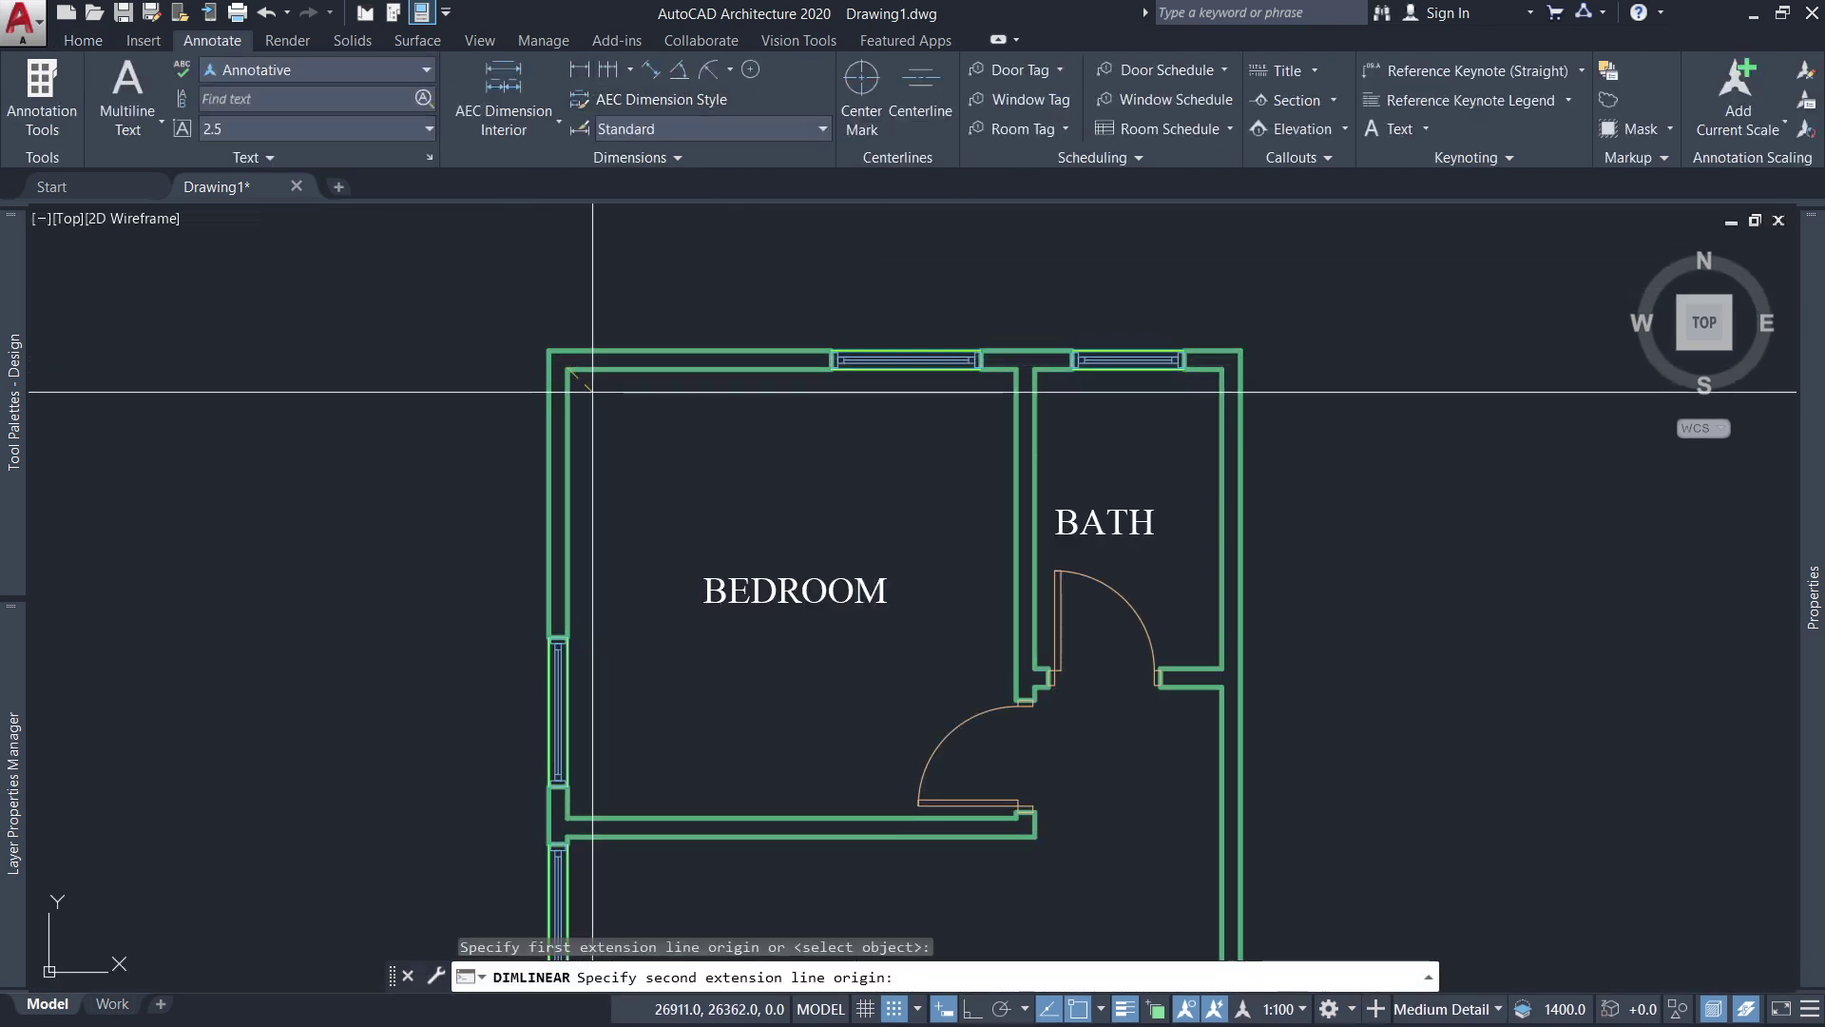
{"action": "key", "text": "F8"}
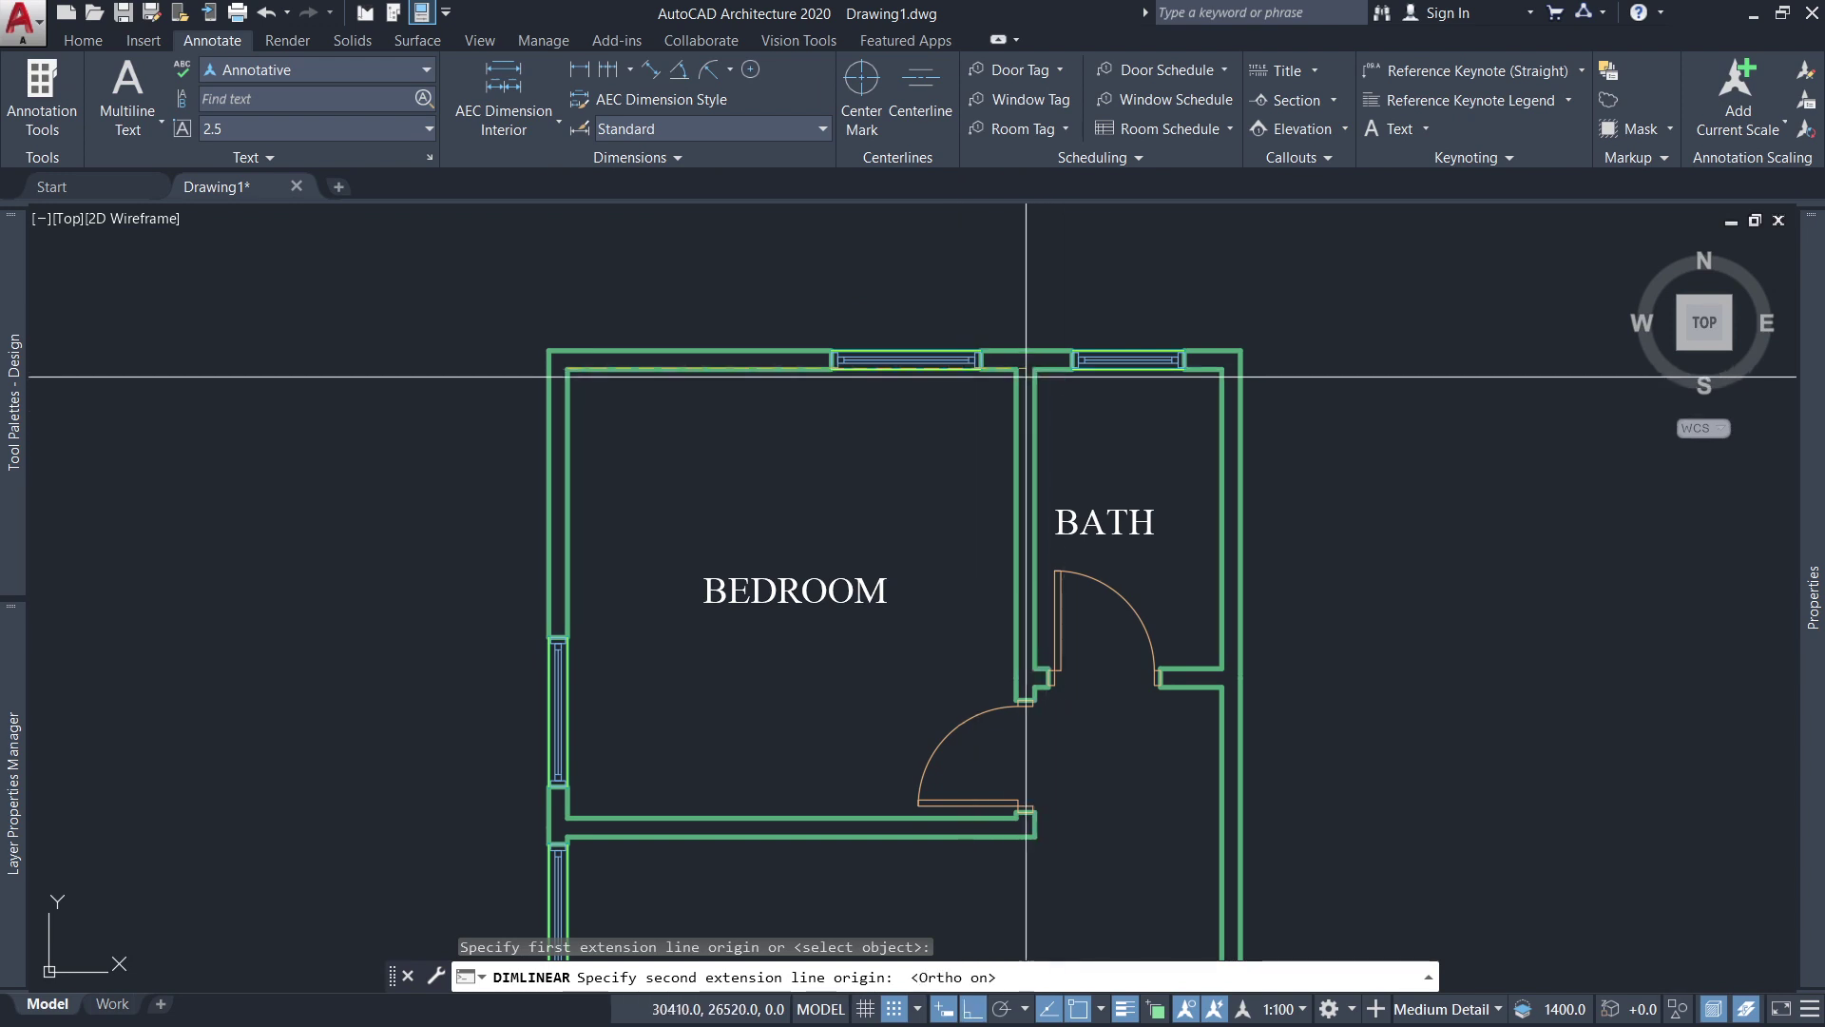
{"action": "scroll", "coordinate": [1008, 347], "scroll_direction": "up", "scroll_amount": 3}
{"action": "left_click", "coordinate": [1008, 347]}
{"action": "scroll", "coordinate": [932, 399], "scroll_direction": "down", "scroll_amount": 3}
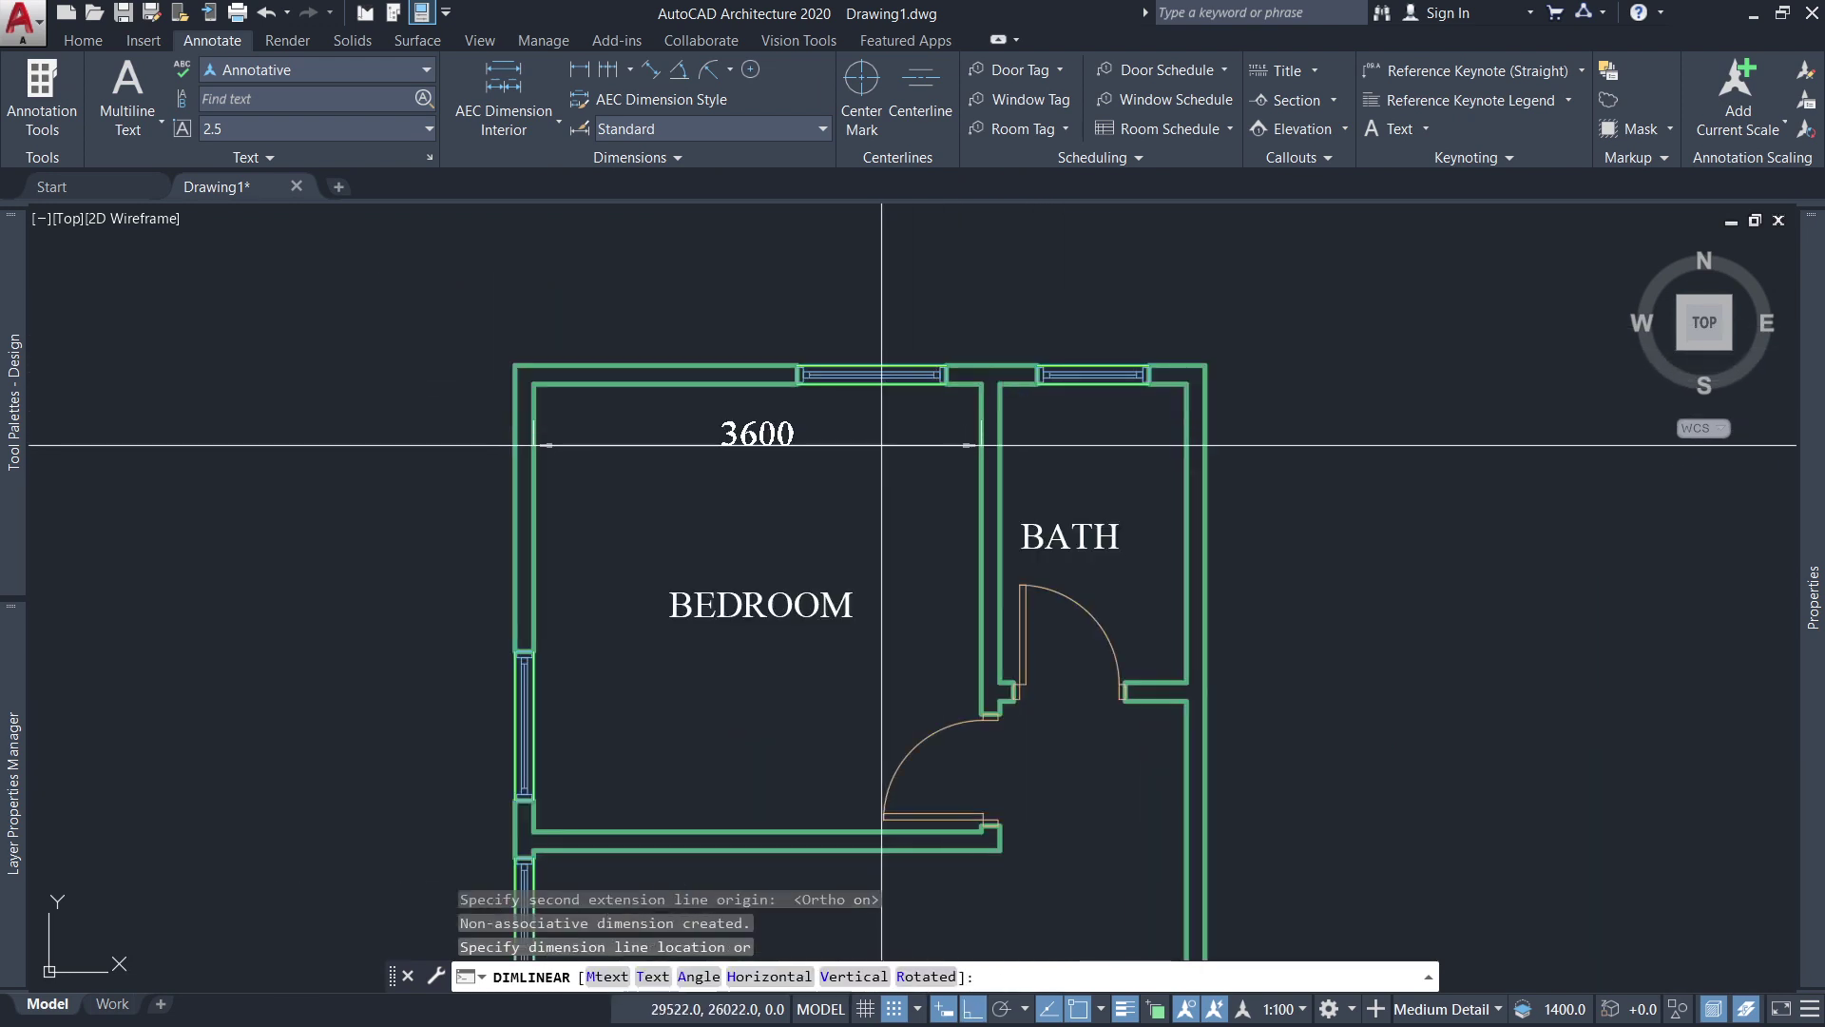
{"action": "left_click", "coordinate": [881, 444]}
Dimension the bath width as 1500.
{"action": "key", "text": "Return"}
{"action": "scroll", "coordinate": [1007, 385], "scroll_direction": "up", "scroll_amount": 4}
{"action": "left_click", "coordinate": [968, 381]}
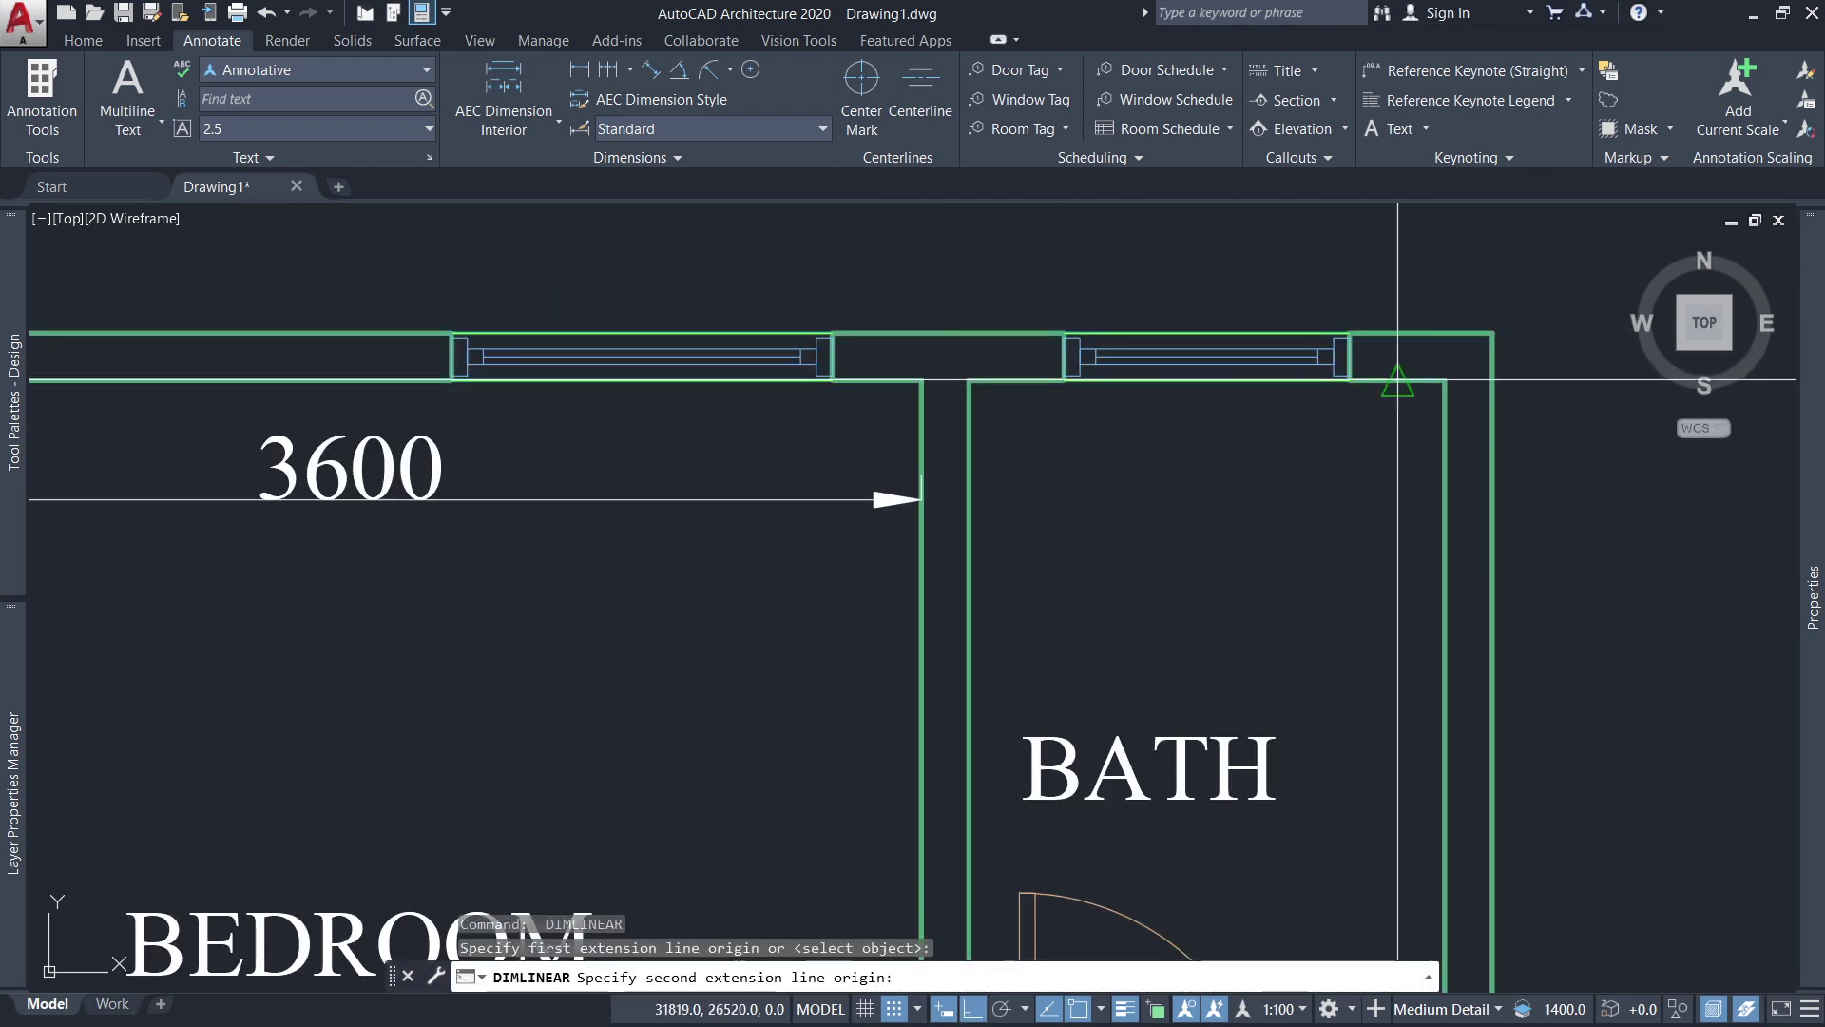
{"action": "left_click", "coordinate": [1445, 381]}
{"action": "left_click", "coordinate": [1170, 499]}
{"action": "scroll", "coordinate": [727, 452], "scroll_direction": "down", "scroll_amount": 3}
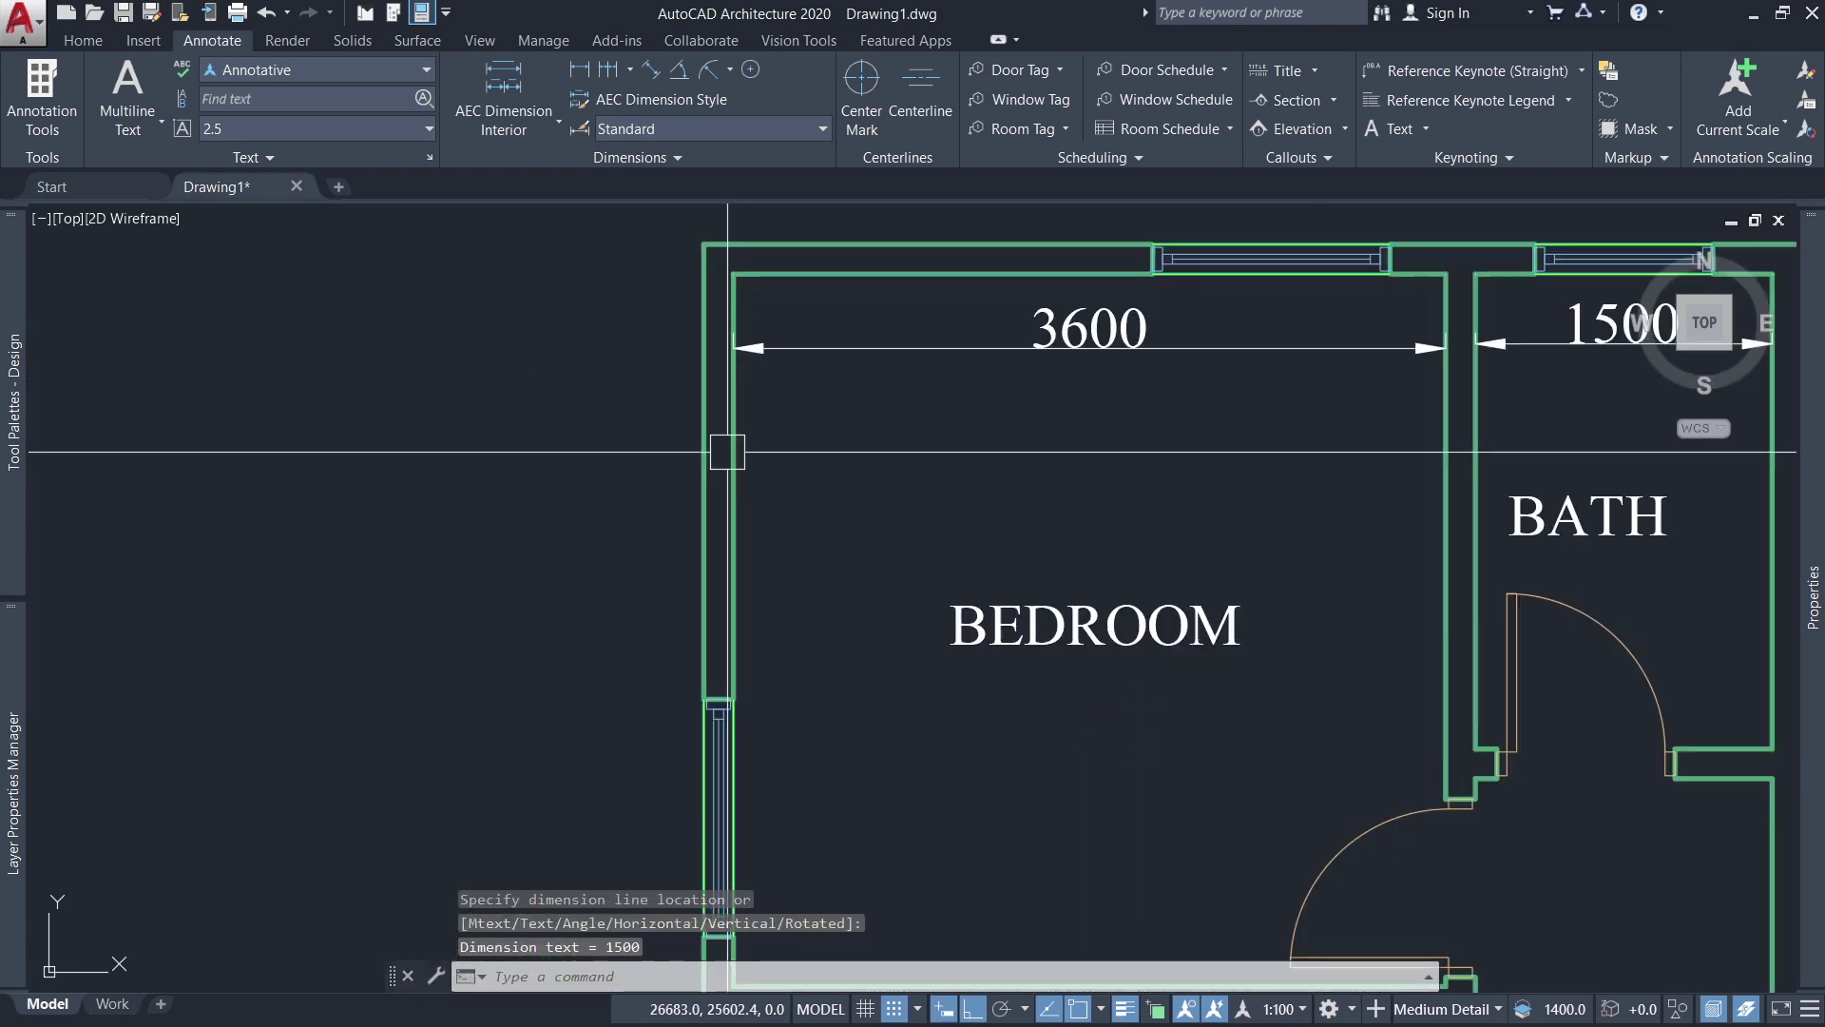
Dimension the bedroom height as 3600 along the left wall.
{"action": "key", "text": "Return"}
{"action": "left_click", "coordinate": [727, 451]}
{"action": "scroll", "coordinate": [727, 451], "scroll_direction": "down", "scroll_amount": 3}
{"action": "scroll", "coordinate": [747, 628], "scroll_direction": "up", "scroll_amount": 5}
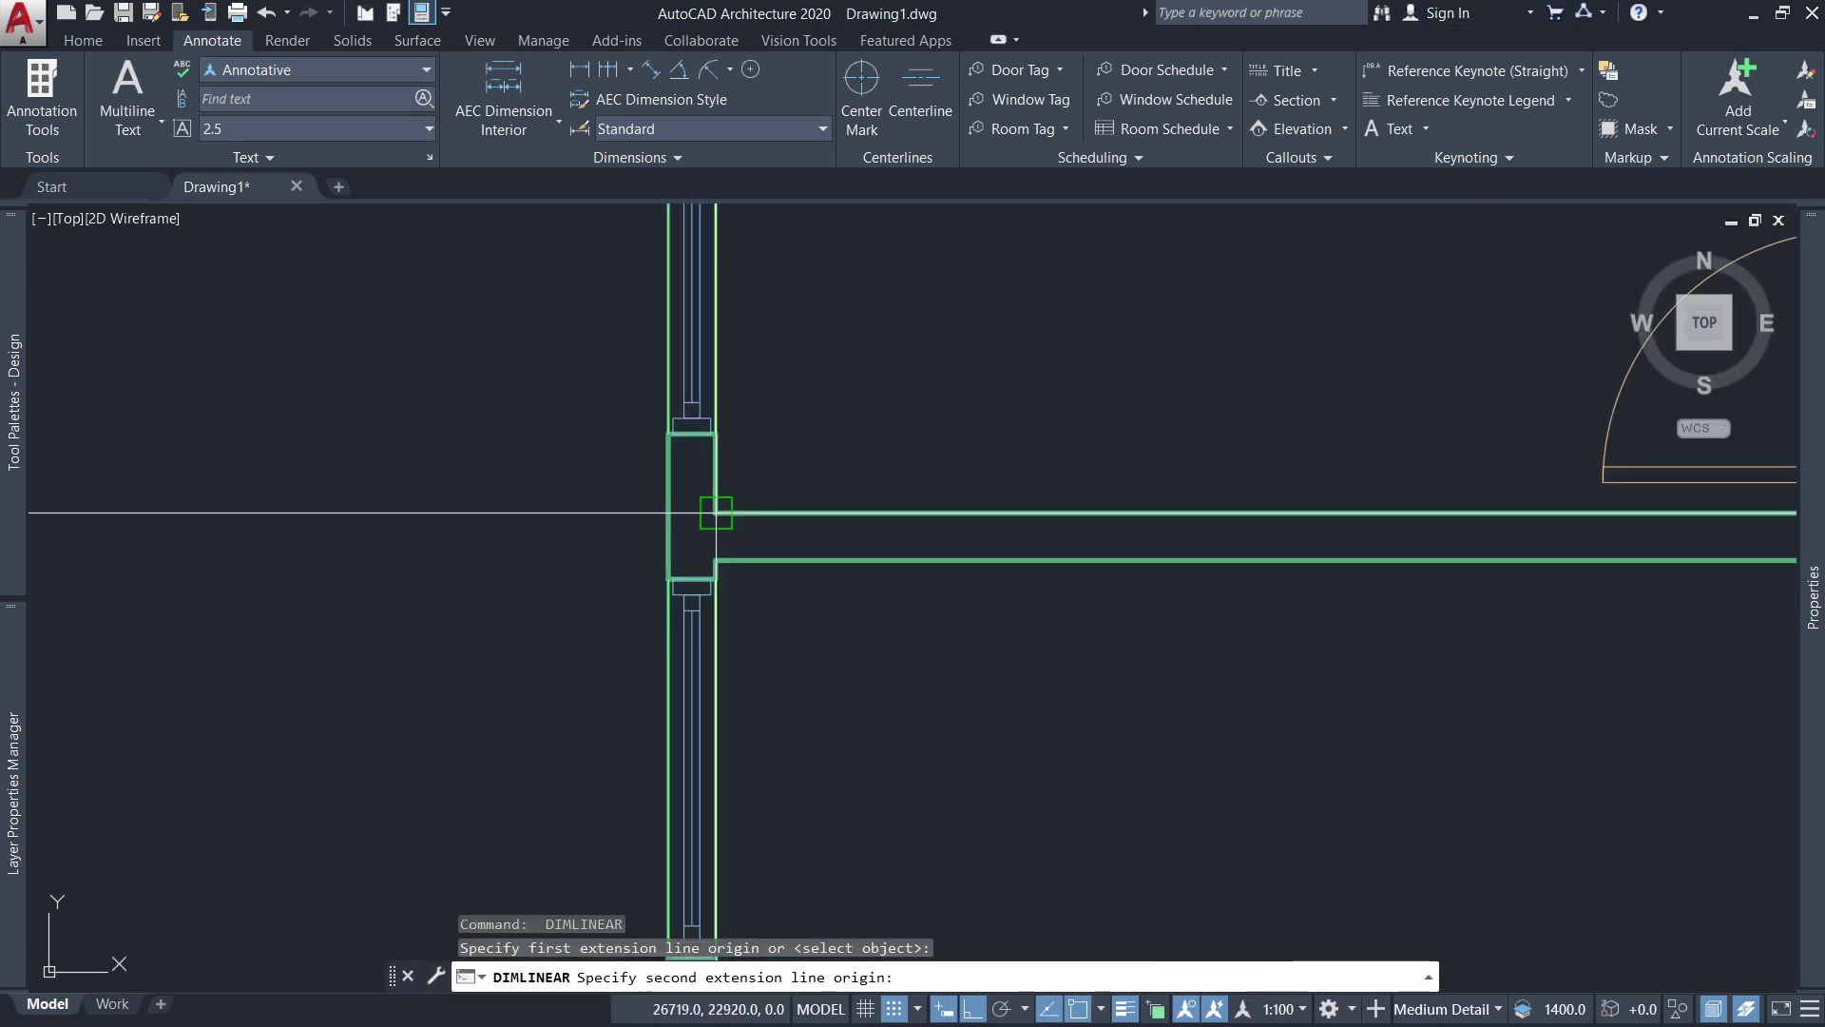
{"action": "left_click", "coordinate": [716, 512]}
{"action": "scroll", "coordinate": [733, 488], "scroll_direction": "down", "scroll_amount": 3}
{"action": "left_click", "coordinate": [776, 460]}
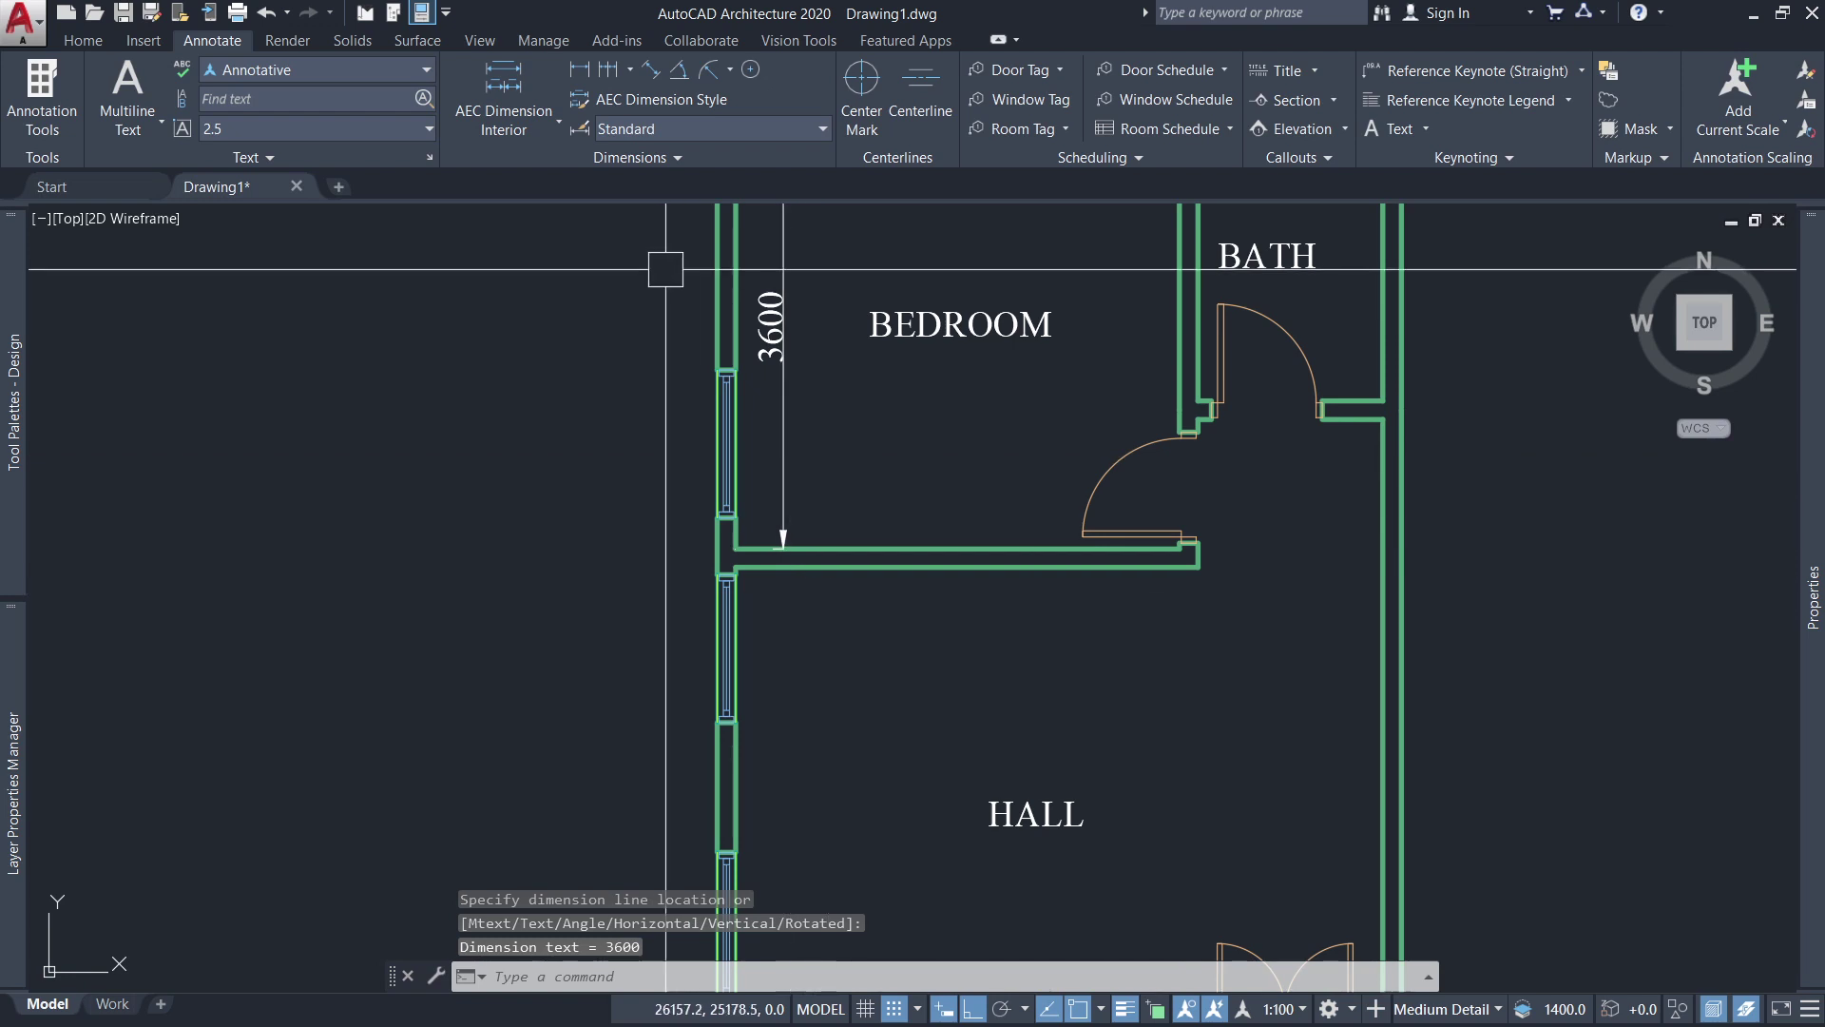
Continue the left-side dimensions with 150 for the partition and 3600 for the hall.
{"action": "left_click", "coordinate": [607, 78]}
{"action": "scroll", "coordinate": [763, 635], "scroll_direction": "up", "scroll_amount": 3}
{"action": "left_click", "coordinate": [762, 511]}
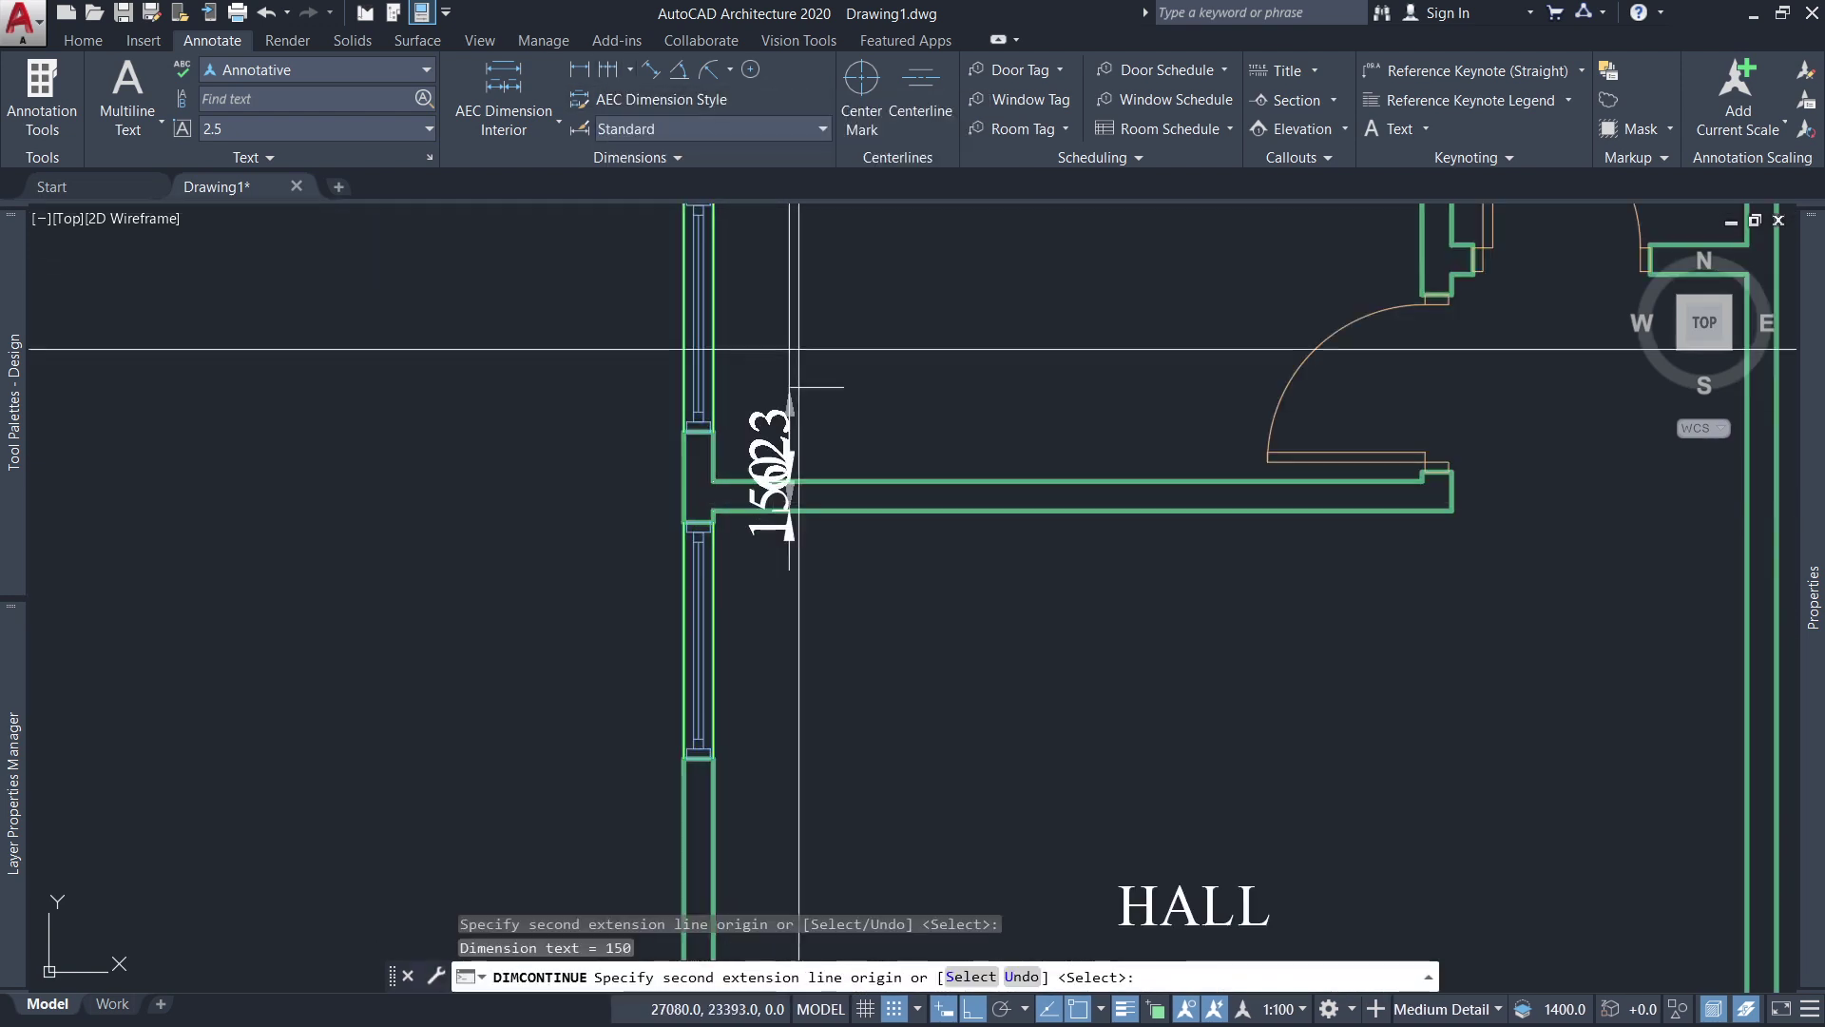
{"action": "scroll", "coordinate": [762, 513], "scroll_direction": "down", "scroll_amount": 5}
{"action": "scroll", "coordinate": [751, 586], "scroll_direction": "up", "scroll_amount": 5}
{"action": "left_click", "coordinate": [700, 664]}
{"action": "scroll", "coordinate": [700, 664], "scroll_direction": "down", "scroll_amount": 5}
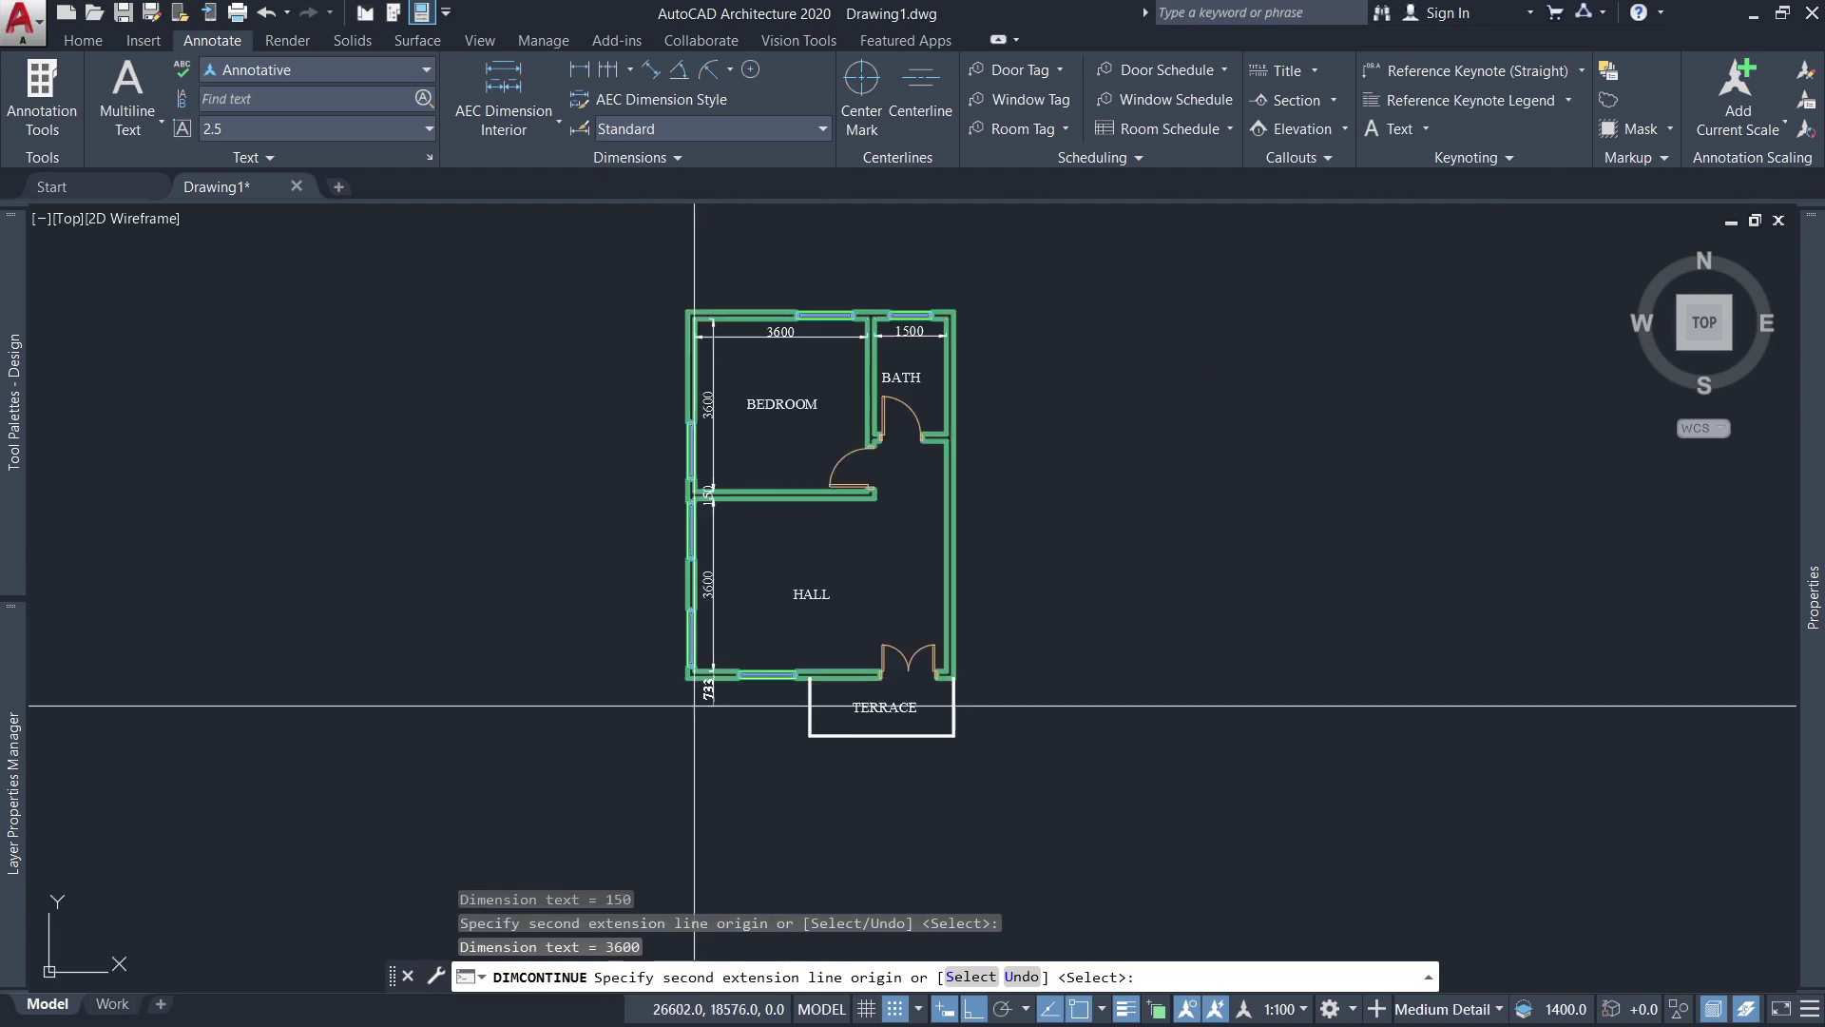
{"action": "key", "text": "Escape"}
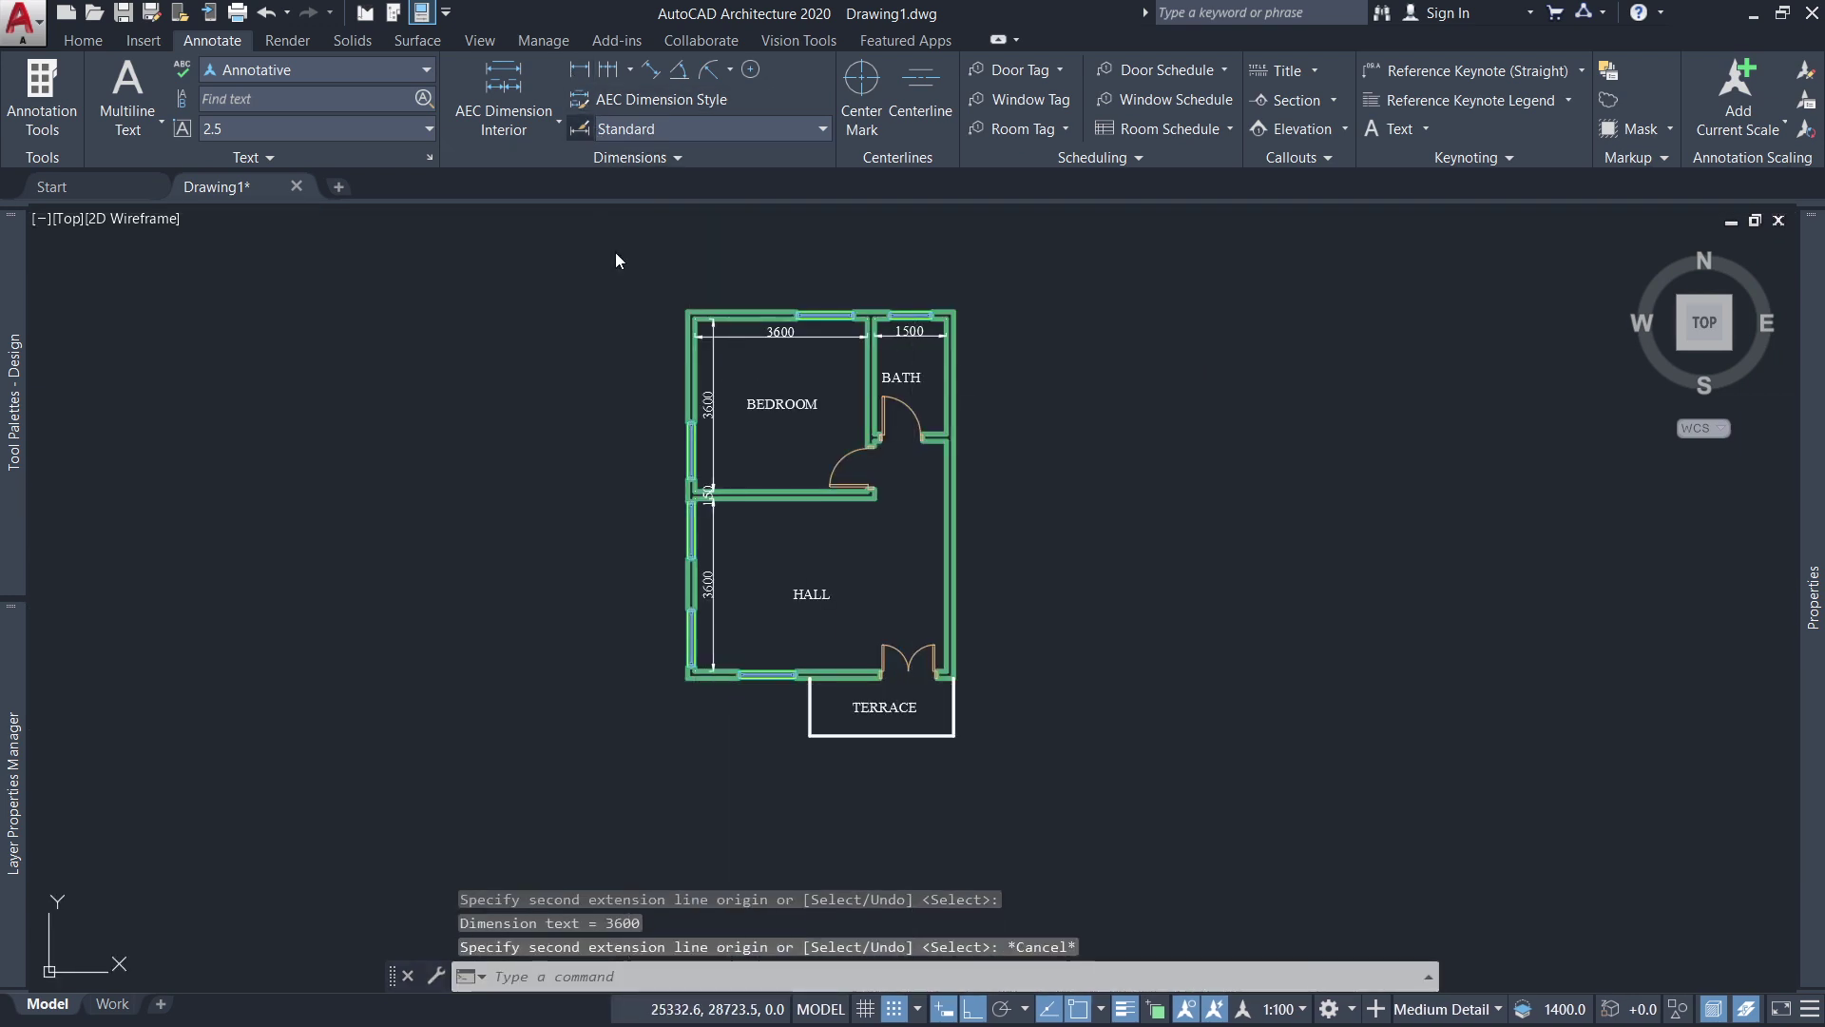
Dimension the hall width as 5250.
{"action": "left_click", "coordinate": [579, 68]}
{"action": "scroll", "coordinate": [580, 723], "scroll_direction": "up", "scroll_amount": 4}
{"action": "scroll", "coordinate": [572, 723], "scroll_direction": "up", "scroll_amount": 3}
{"action": "left_click", "coordinate": [571, 723]}
{"action": "scroll", "coordinate": [1160, 632], "scroll_direction": "up", "scroll_amount": 2}
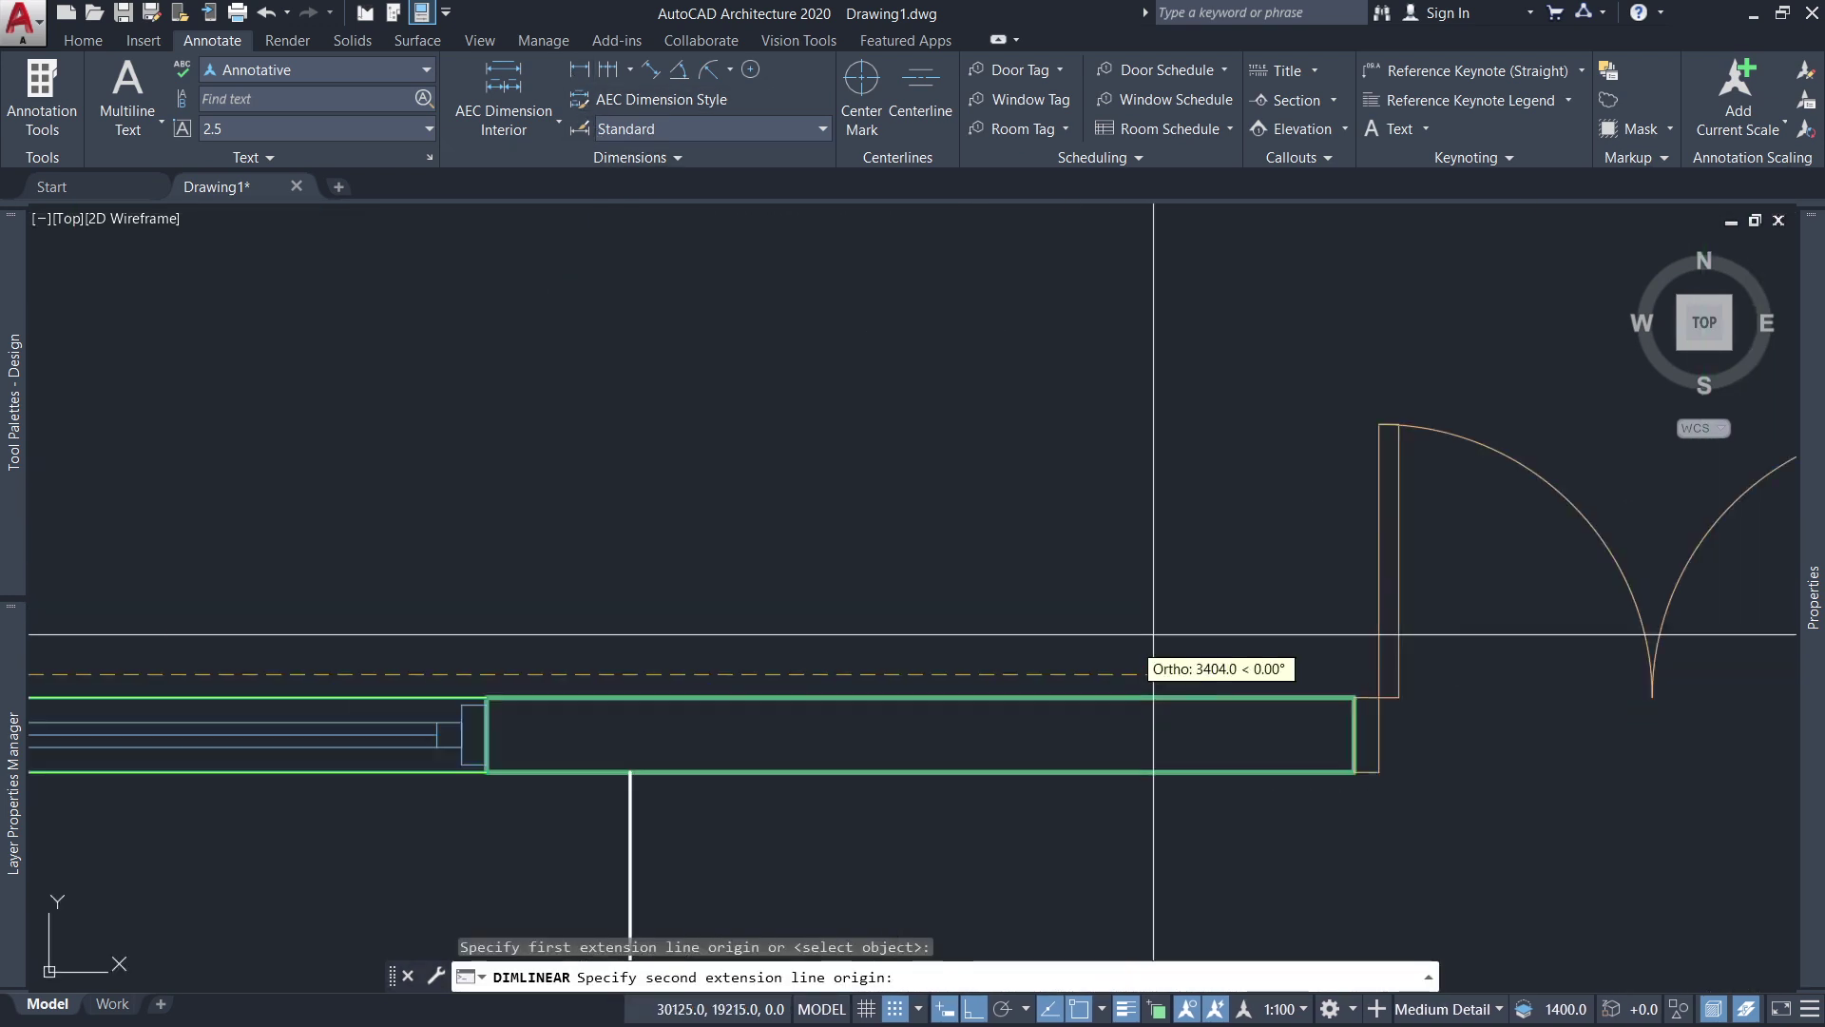
{"action": "scroll", "coordinate": [1059, 583], "scroll_direction": "down", "scroll_amount": 2}
{"action": "middle_click_drag", "start_coordinate": [1059, 583], "coordinate": [865, 551]}
{"action": "scroll", "coordinate": [1275, 591], "scroll_direction": "up", "scroll_amount": 2}
{"action": "left_click", "coordinate": [1274, 590]}
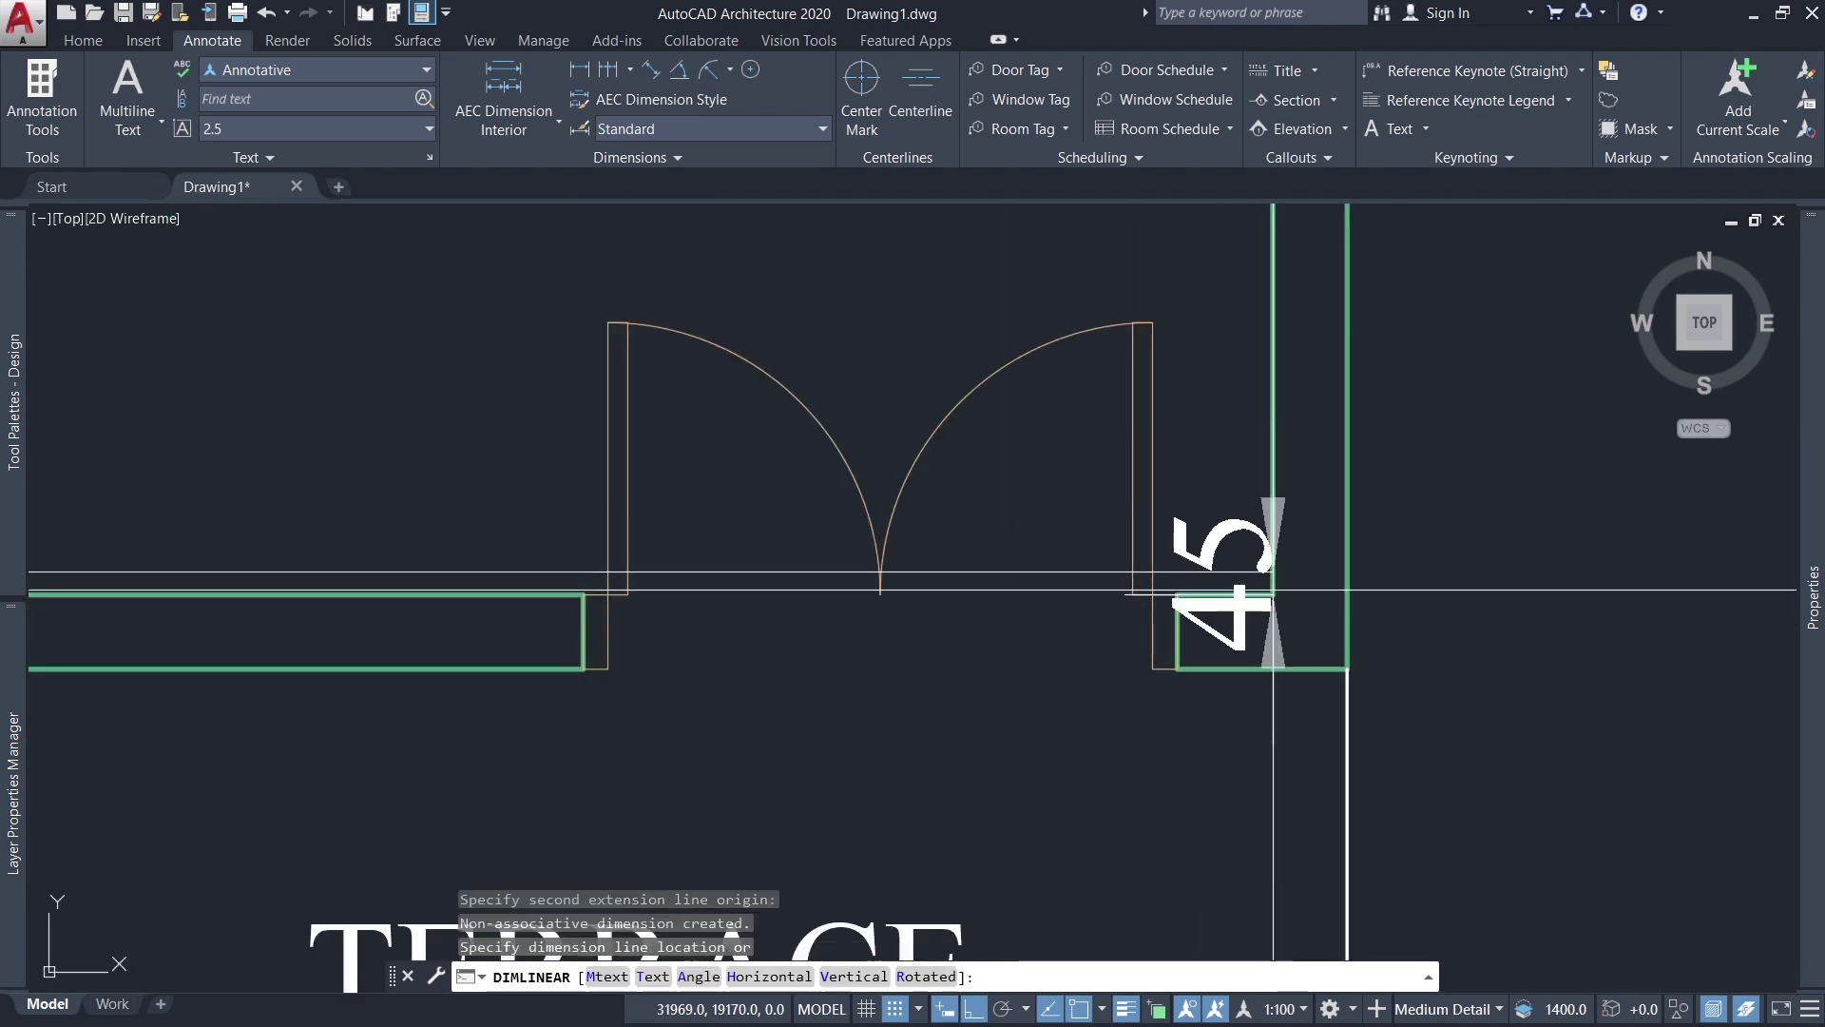
{"action": "scroll", "coordinate": [1275, 591], "scroll_direction": "down", "scroll_amount": 4}
{"action": "left_click", "coordinate": [917, 567]}
{"action": "scroll", "coordinate": [1027, 551], "scroll_direction": "down", "scroll_amount": 3}
{"action": "scroll", "coordinate": [1055, 558], "scroll_direction": "down", "scroll_amount": 1}
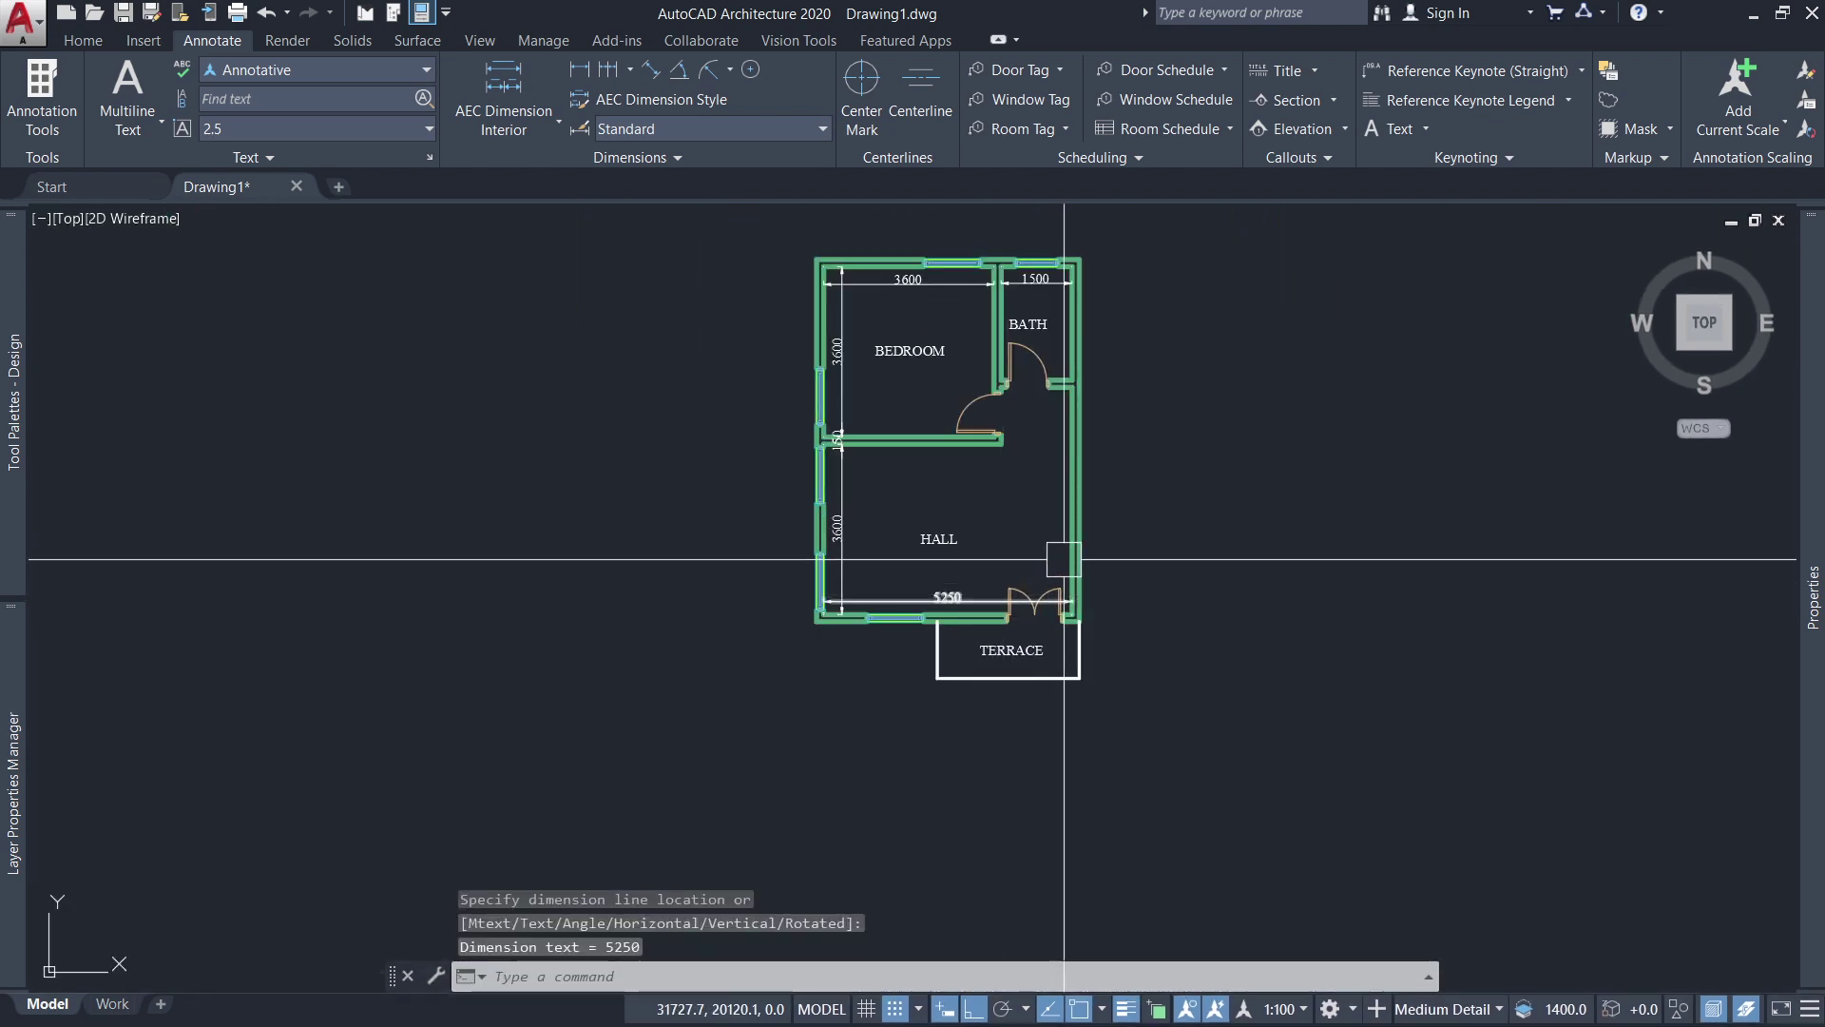
{"action": "scroll", "coordinate": [958, 514], "scroll_direction": "up", "scroll_amount": 2}
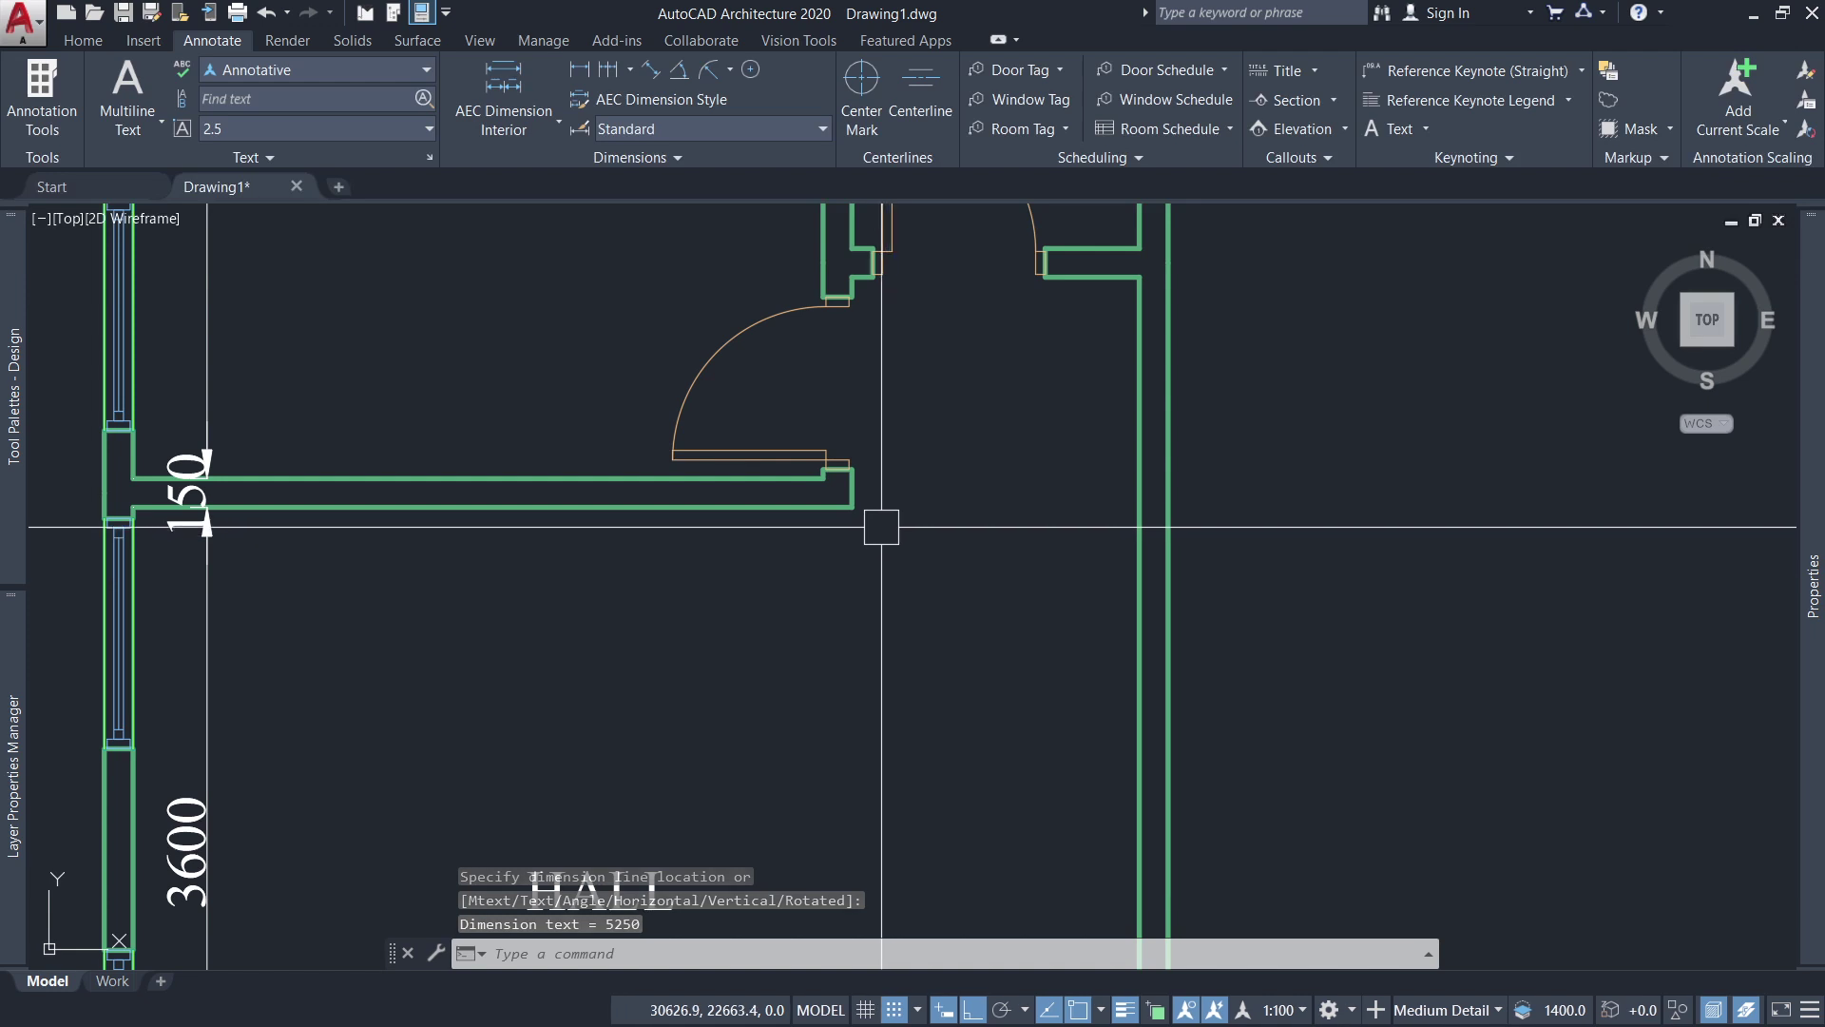
Add a 1200 dimension beside the bath doorway.
{"action": "left_click", "coordinate": [876, 522]}
{"action": "key", "text": "Return"}
{"action": "left_click", "coordinate": [853, 467]}
{"action": "scroll", "coordinate": [858, 304], "scroll_direction": "up", "scroll_amount": 4}
{"action": "scroll", "coordinate": [811, 340], "scroll_direction": "down", "scroll_amount": 2}
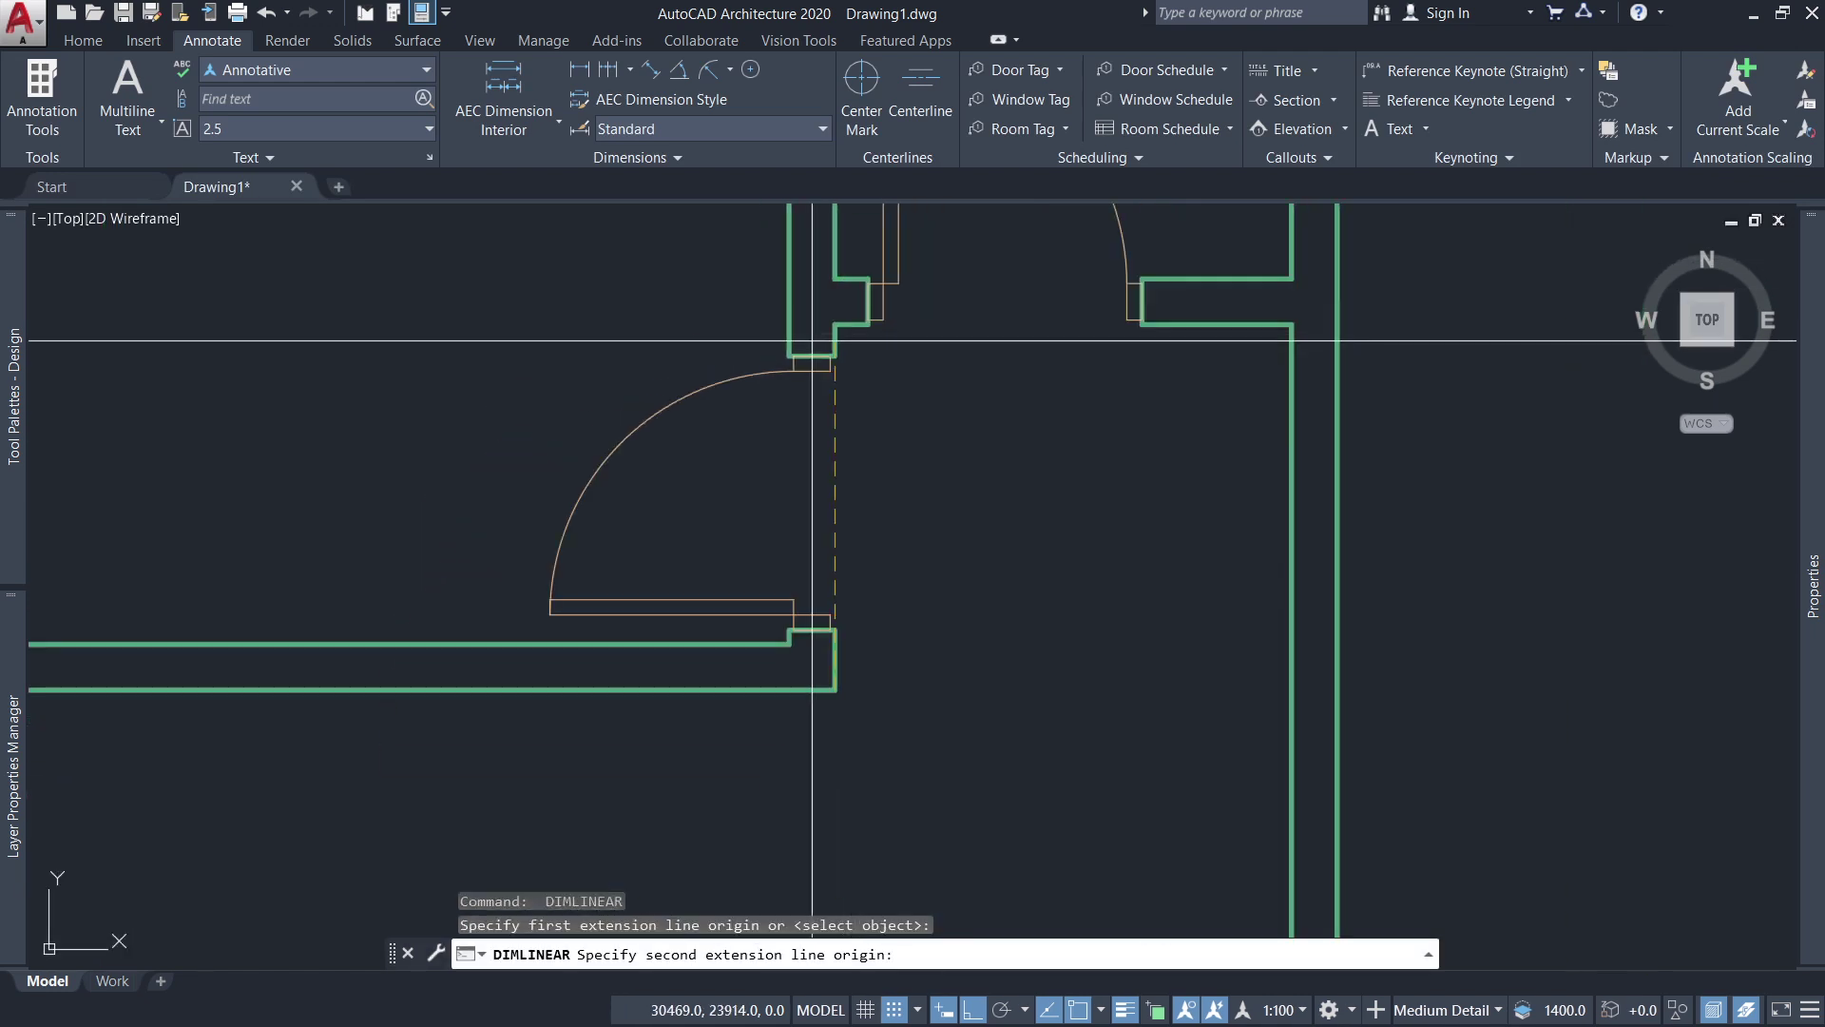
{"action": "left_click", "coordinate": [834, 628]}
{"action": "left_click", "coordinate": [936, 494]}
{"action": "scroll", "coordinate": [937, 475], "scroll_direction": "down", "scroll_amount": 3}
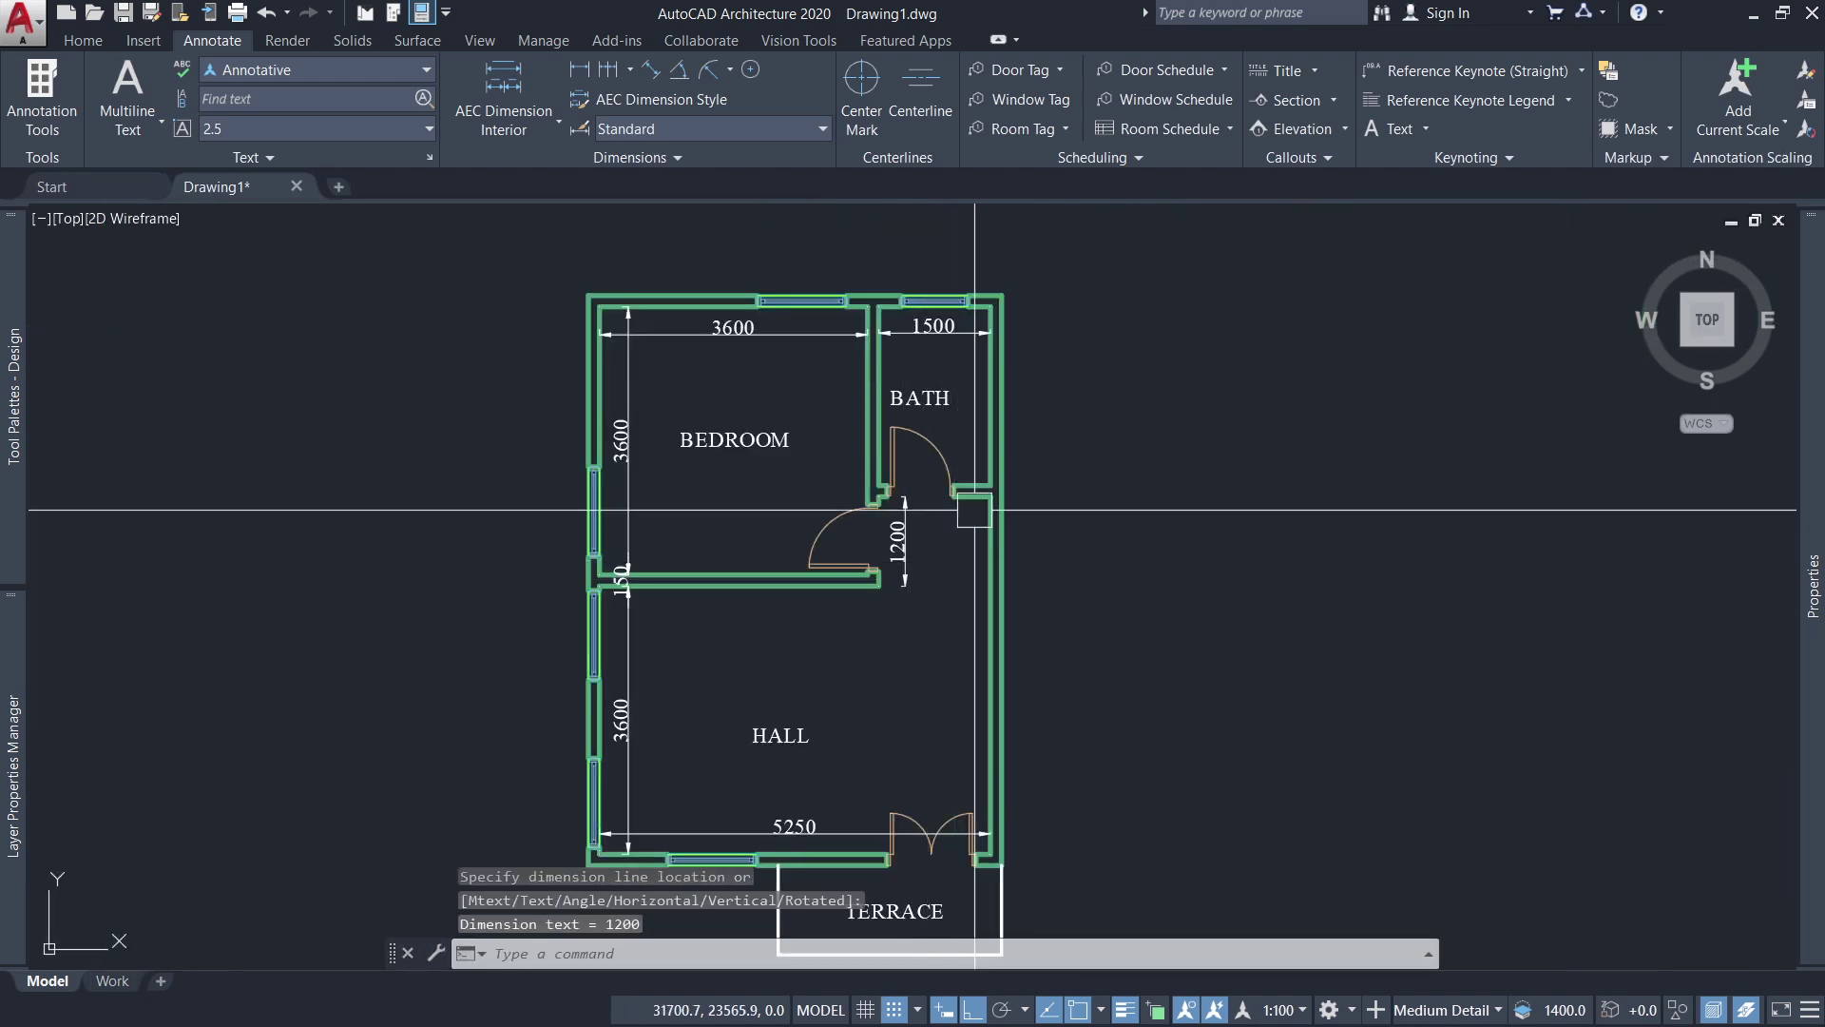
{"action": "scroll", "coordinate": [994, 478], "scroll_direction": "up", "scroll_amount": 4}
Dimension the bath height as 2400.
{"action": "key", "text": "Return"}
{"action": "left_click", "coordinate": [993, 539]}
{"action": "scroll", "coordinate": [950, 518], "scroll_direction": "down", "scroll_amount": 3}
{"action": "scroll", "coordinate": [950, 314], "scroll_direction": "up", "scroll_amount": 4}
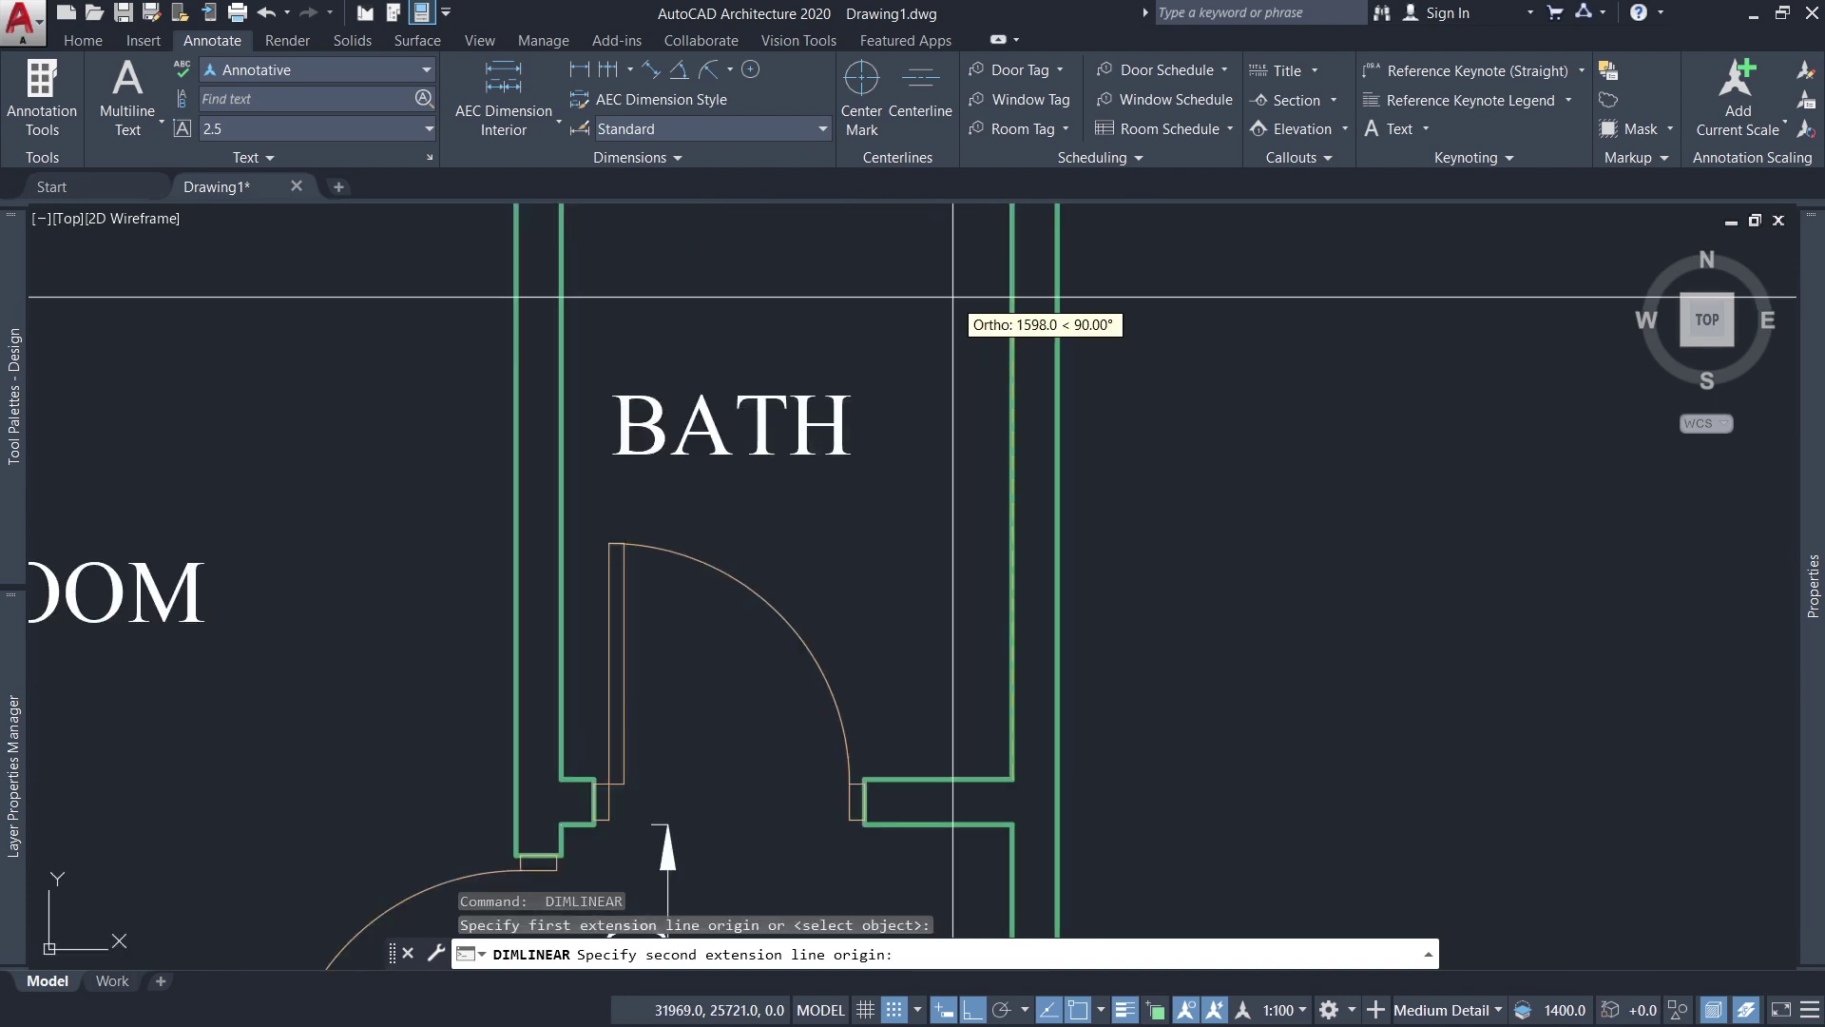
{"action": "left_click", "coordinate": [1013, 274]}
{"action": "scroll", "coordinate": [1013, 475], "scroll_direction": "down", "scroll_amount": 3}
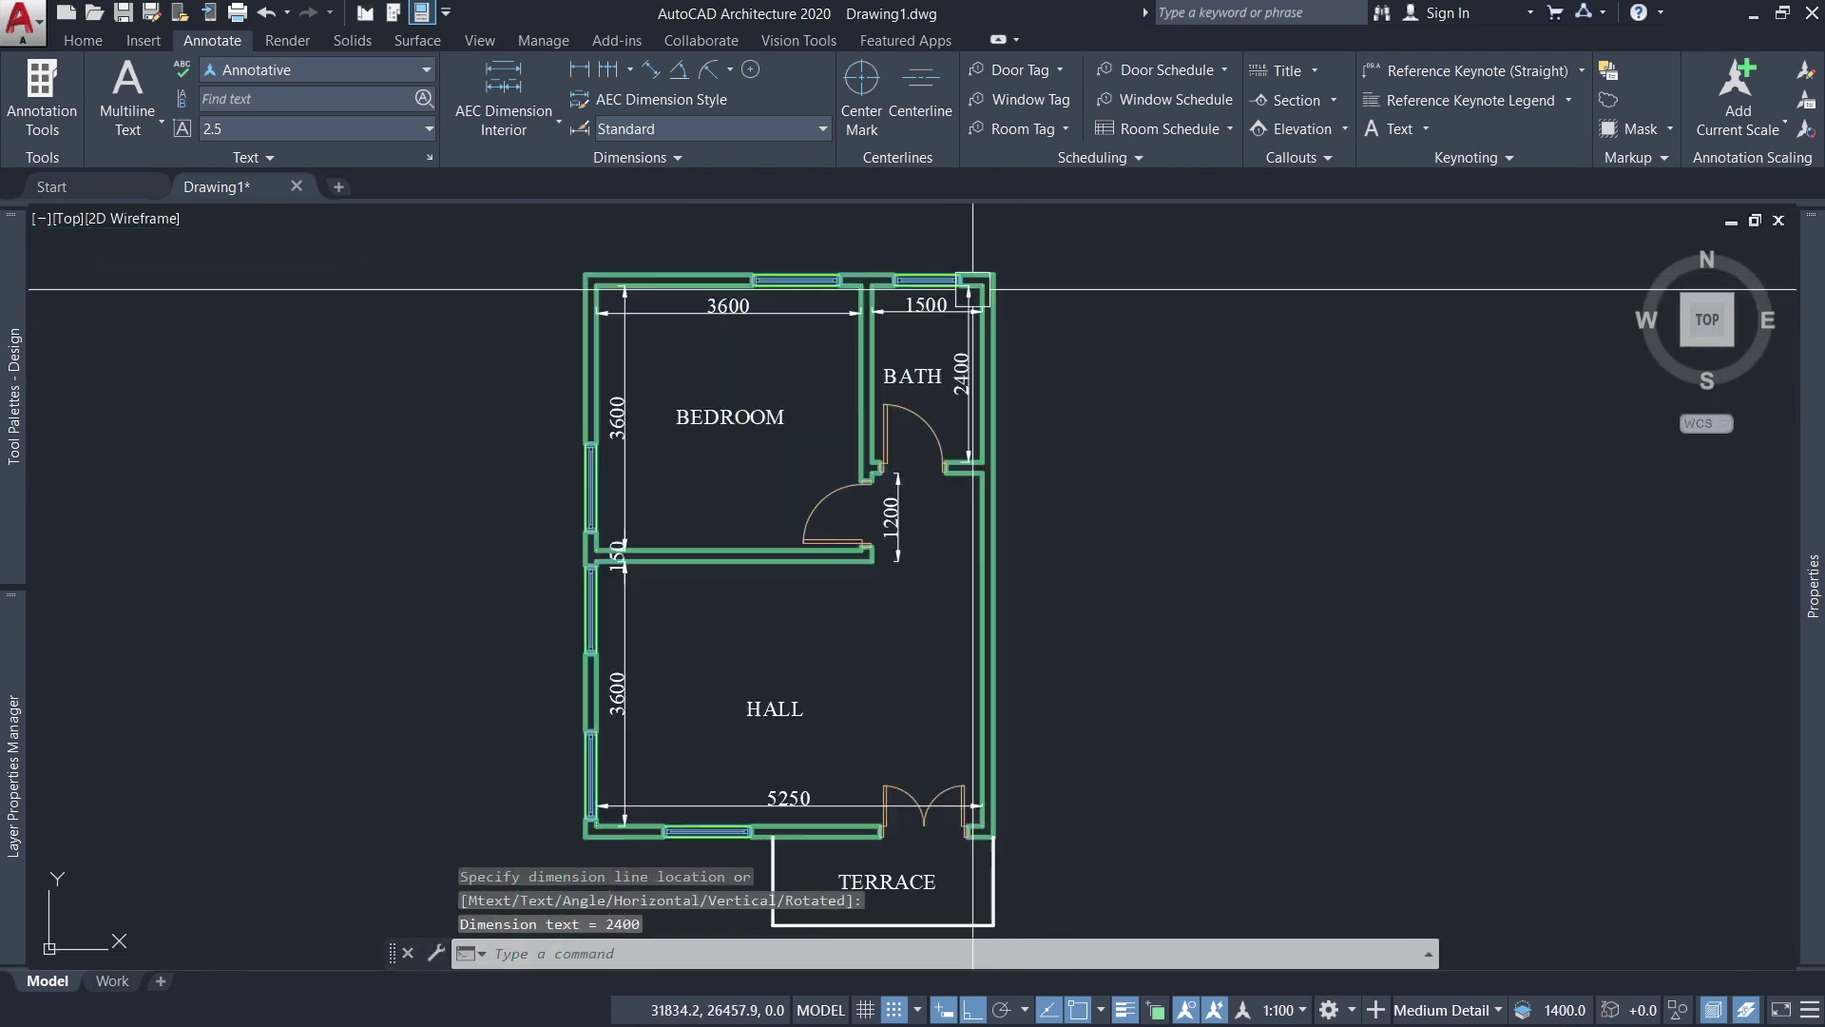
{"action": "scroll", "coordinate": [950, 475], "scroll_direction": "down", "scroll_amount": 2}
{"action": "scroll", "coordinate": [744, 685], "scroll_direction": "up", "scroll_amount": 5}
{"action": "scroll", "coordinate": [744, 685], "scroll_direction": "down", "scroll_amount": 3}
{"action": "scroll", "coordinate": [972, 692], "scroll_direction": "up", "scroll_amount": 4}
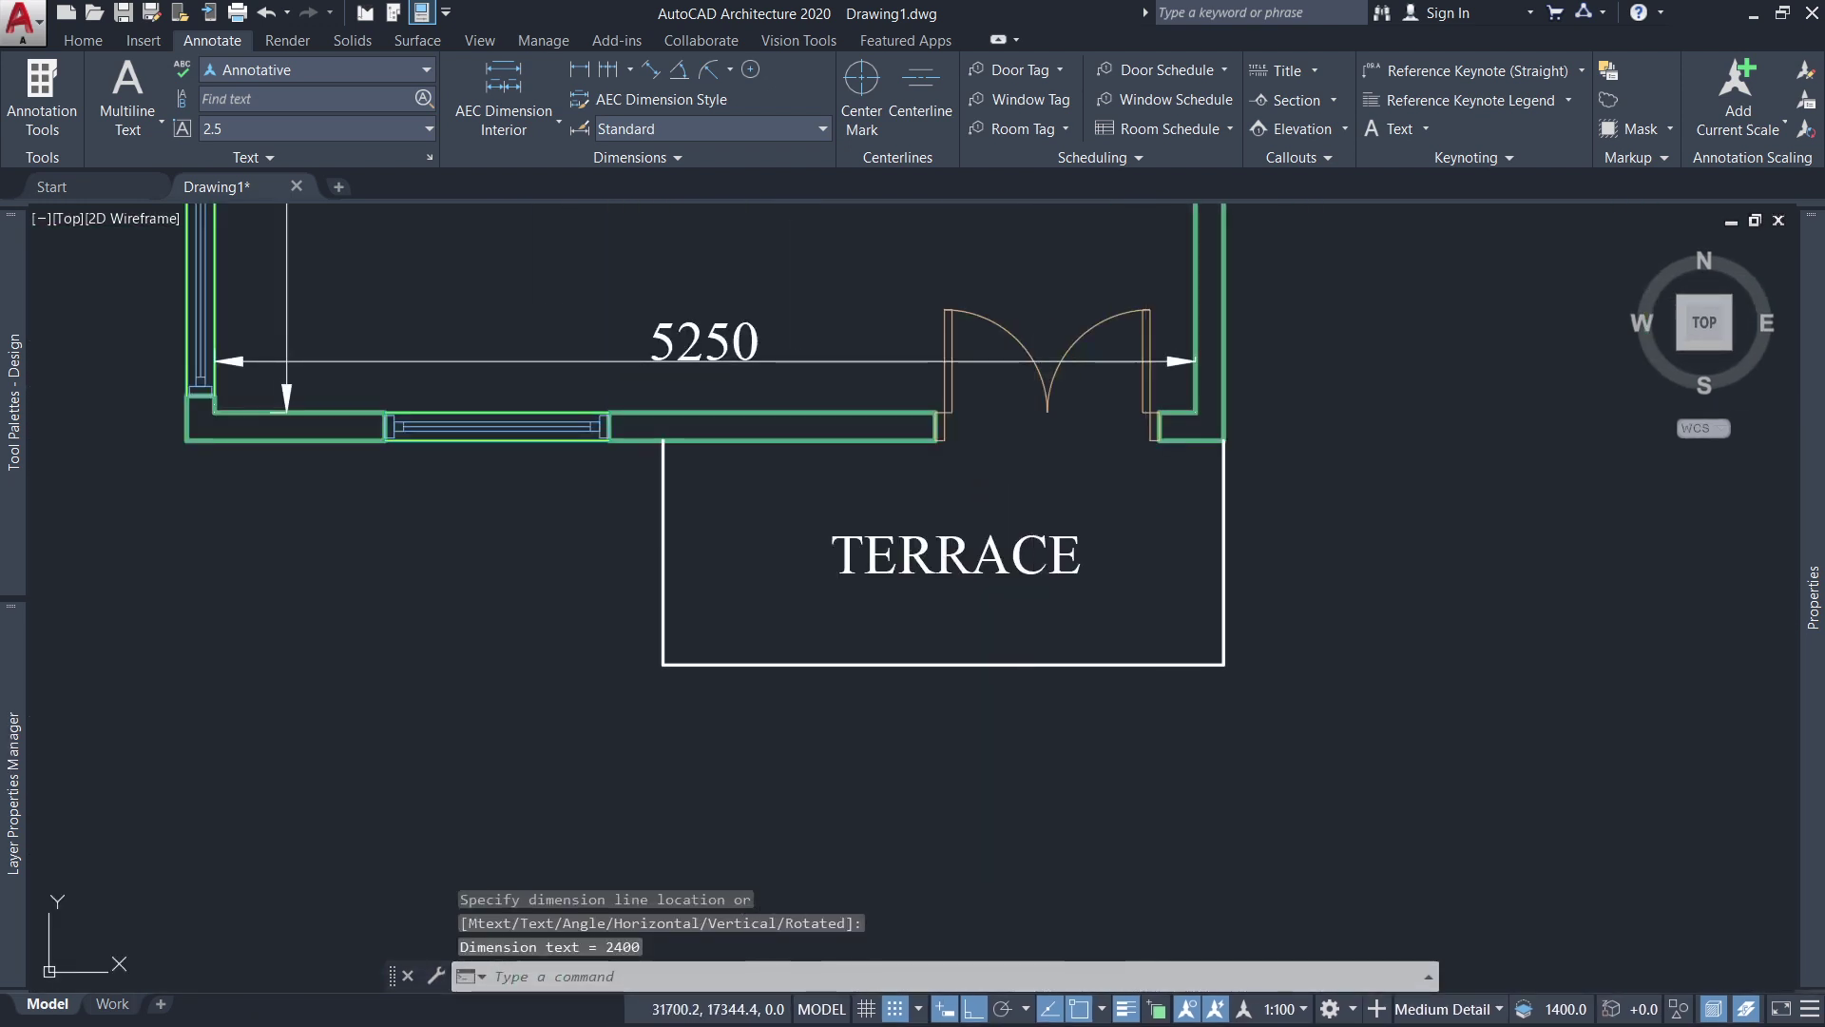
Add the 8899 overall height dimension on the right side.
{"action": "key", "text": "Return"}
{"action": "left_click", "coordinate": [1220, 660]}
{"action": "scroll", "coordinate": [1160, 761], "scroll_direction": "down", "scroll_amount": 5}
{"action": "scroll", "coordinate": [1188, 399], "scroll_direction": "up", "scroll_amount": 4}
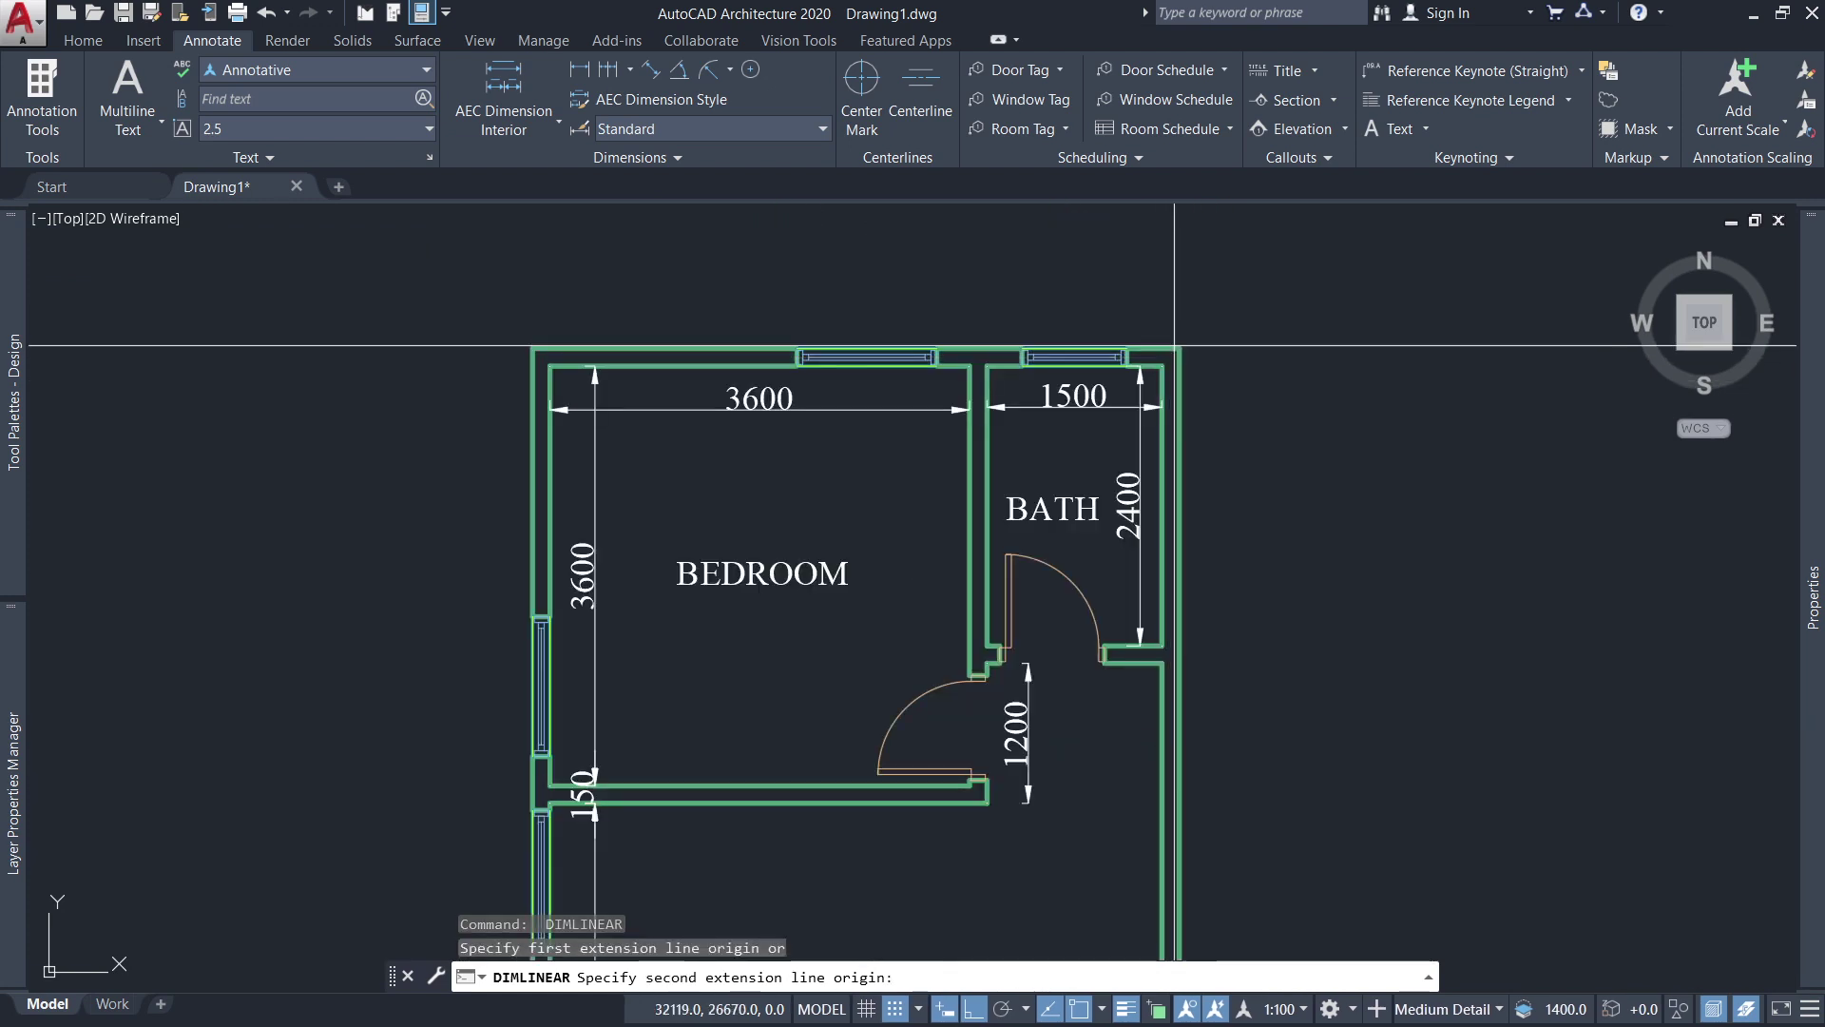
{"action": "left_click", "coordinate": [1189, 372]}
{"action": "scroll", "coordinate": [1189, 380], "scroll_direction": "down", "scroll_amount": 4}
{"action": "scroll", "coordinate": [1188, 447], "scroll_direction": "up", "scroll_amount": 2}
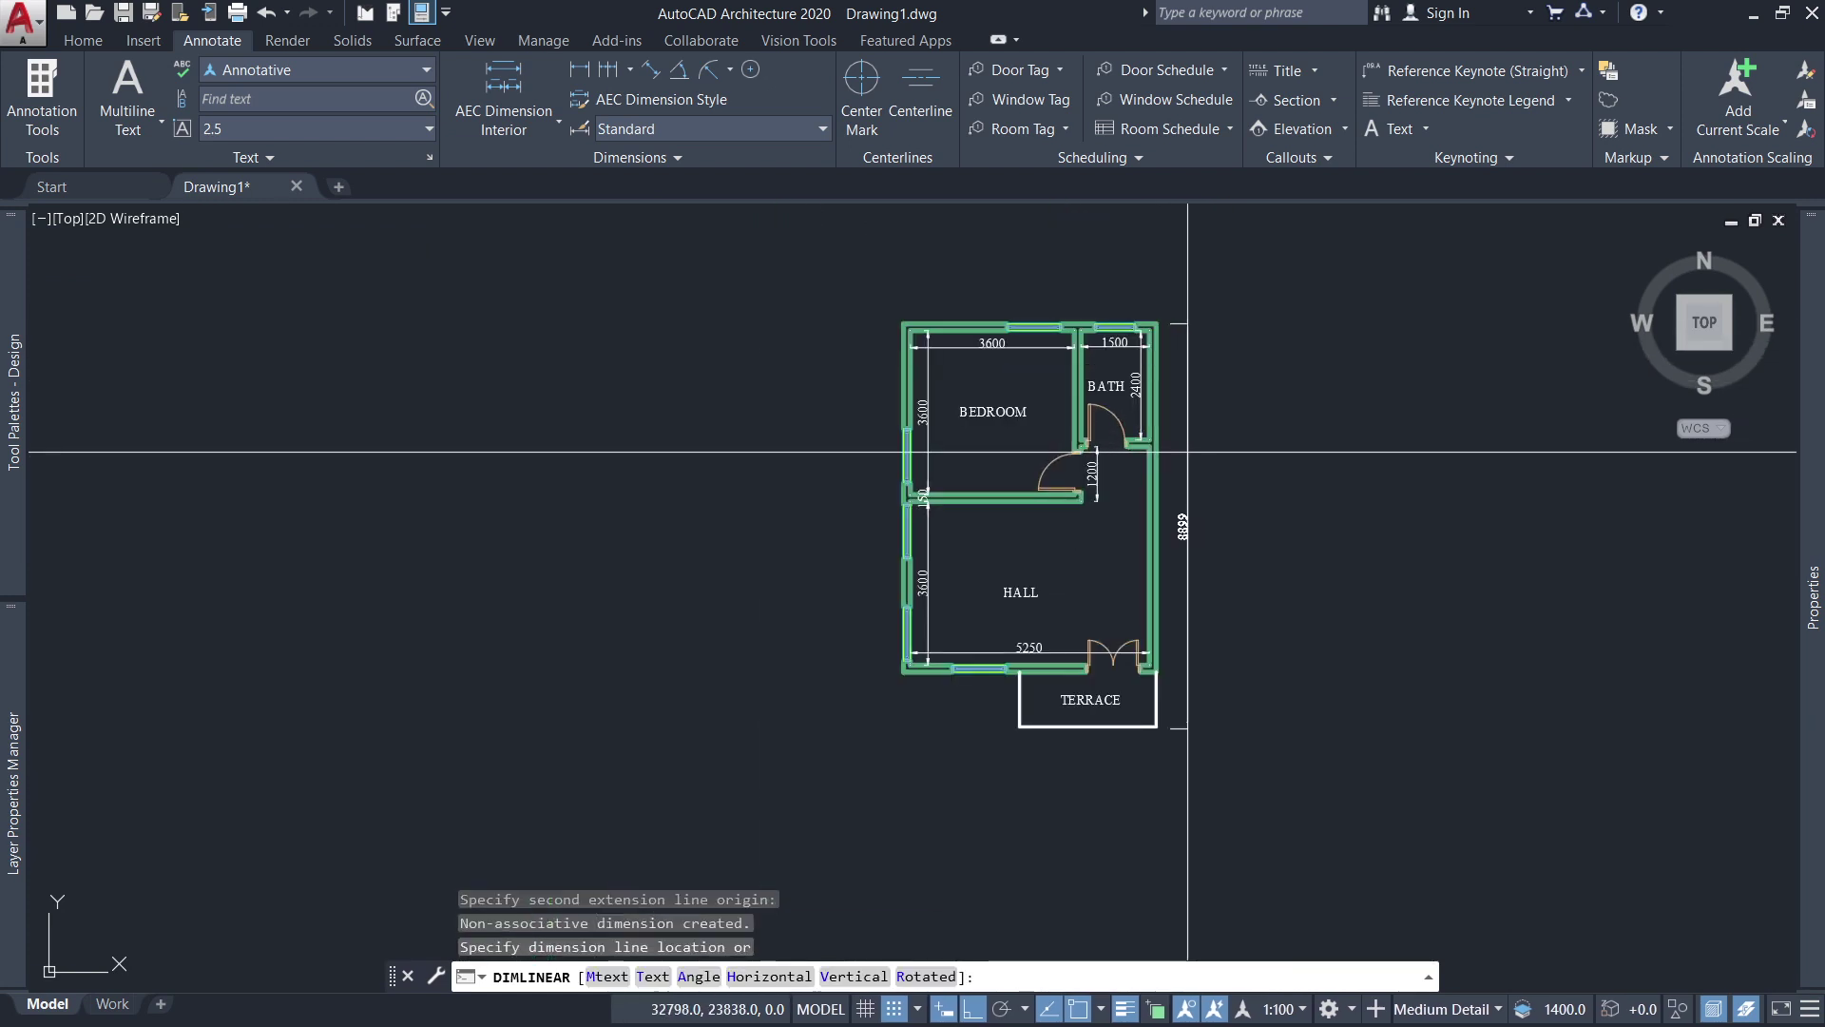
{"action": "left_click", "coordinate": [1178, 446]}
Add the 5550 overall width dimension above the plan.
{"action": "key", "text": "Return"}
{"action": "scroll", "coordinate": [1173, 357], "scroll_direction": "up", "scroll_amount": 4}
{"action": "left_click", "coordinate": [1183, 319]}
{"action": "scroll", "coordinate": [855, 314], "scroll_direction": "down", "scroll_amount": 4}
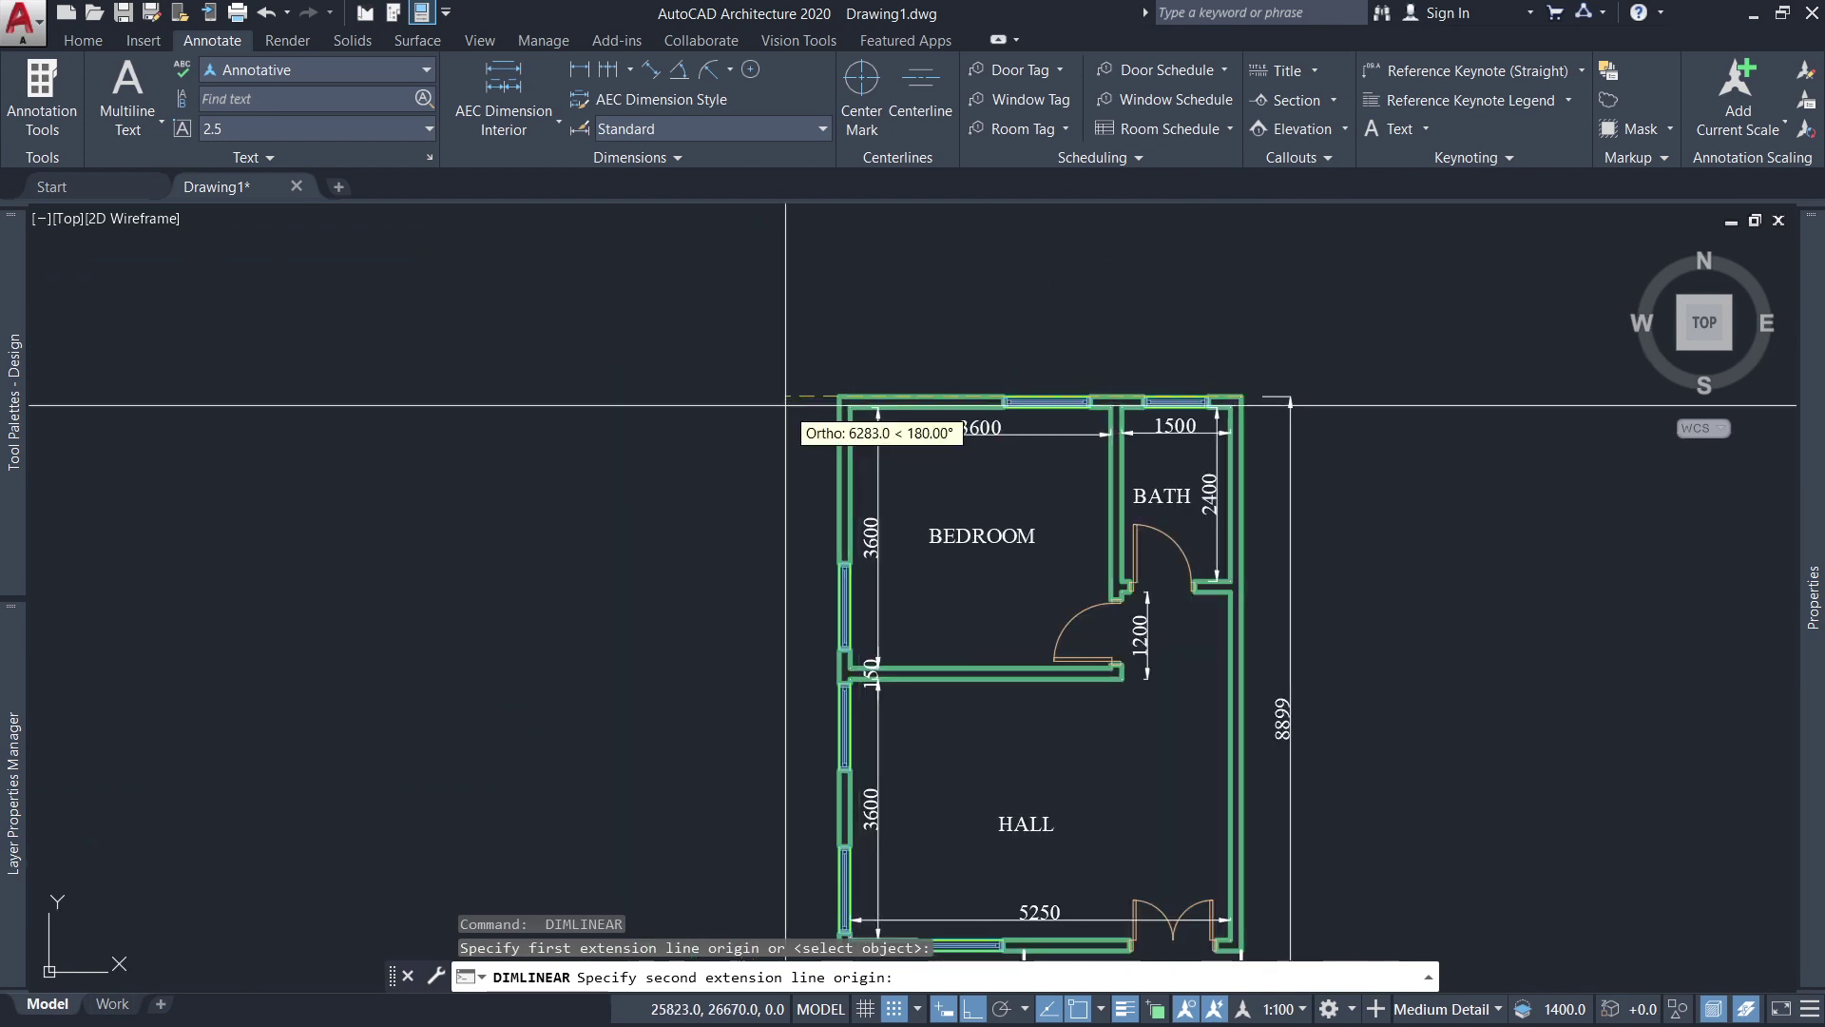
{"action": "scroll", "coordinate": [846, 361], "scroll_direction": "up", "scroll_amount": 4}
{"action": "left_click", "coordinate": [848, 376]}
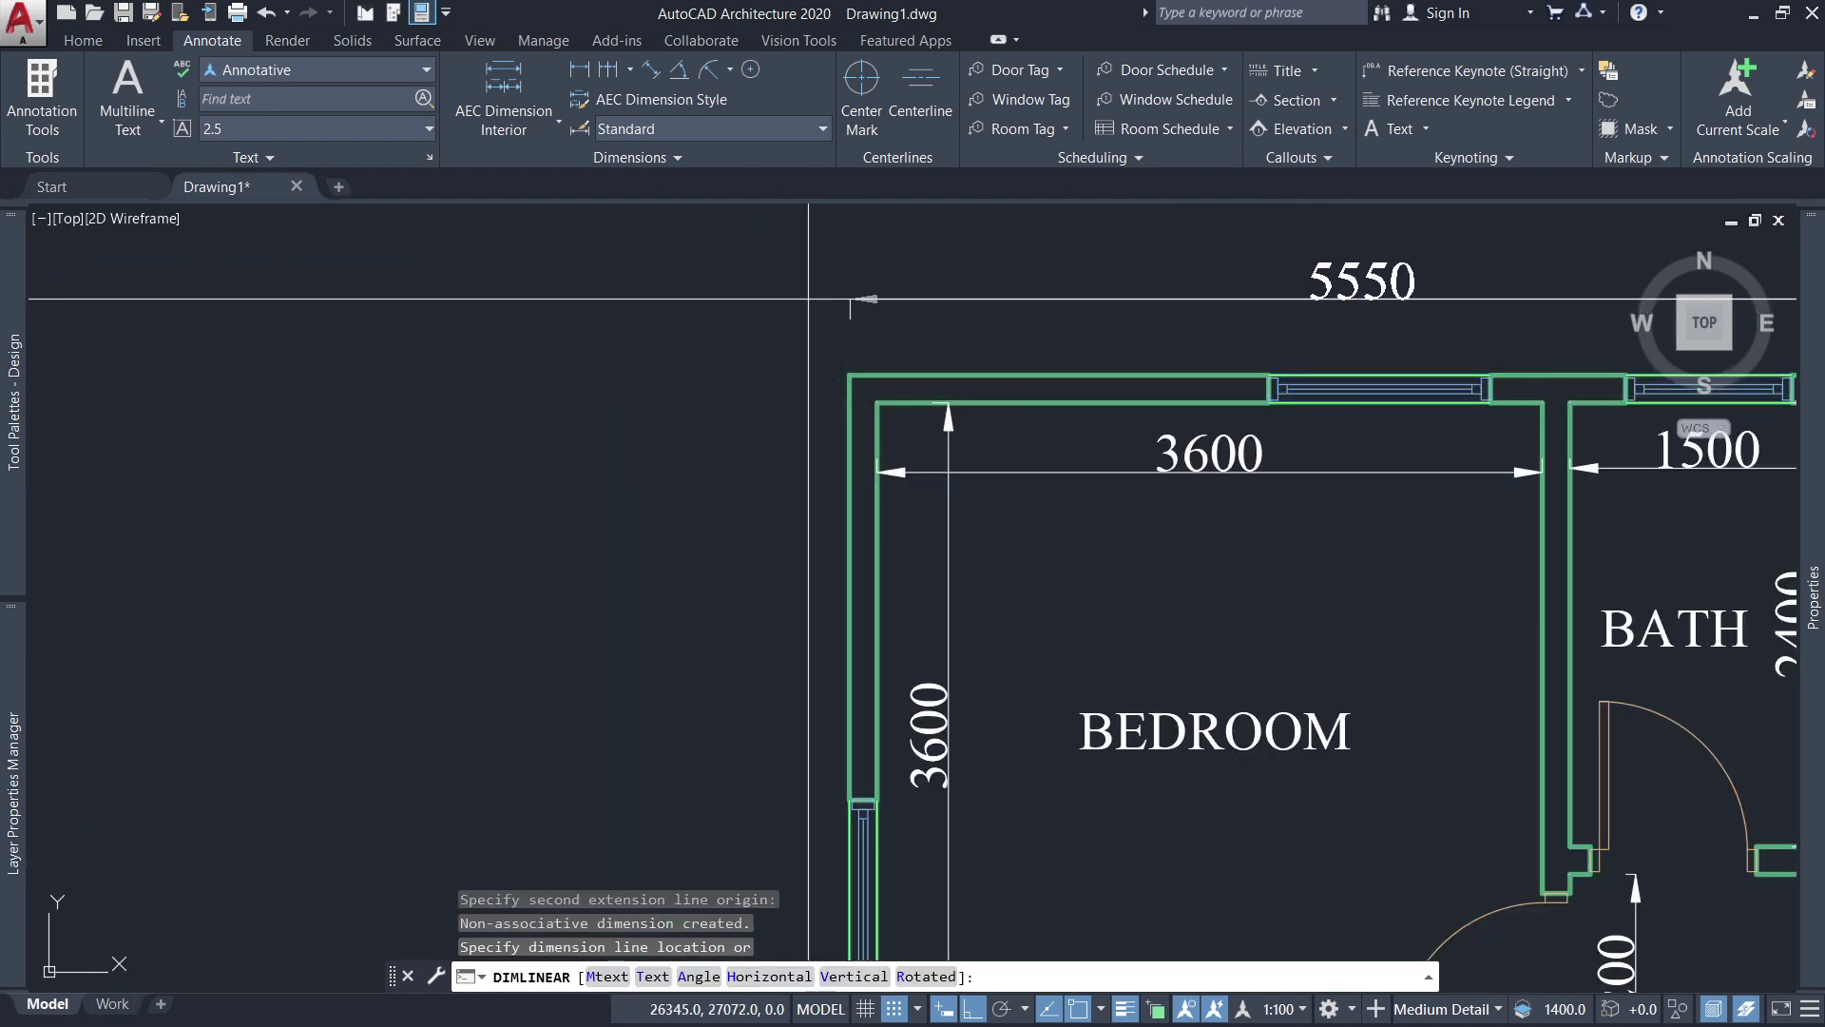
{"action": "left_click", "coordinate": [815, 313]}
{"action": "scroll", "coordinate": [899, 496], "scroll_direction": "down", "scroll_amount": 5}
{"action": "scroll", "coordinate": [899, 496], "scroll_direction": "up", "scroll_amount": 4}
{"action": "scroll", "coordinate": [937, 478], "scroll_direction": "down", "scroll_amount": 4}
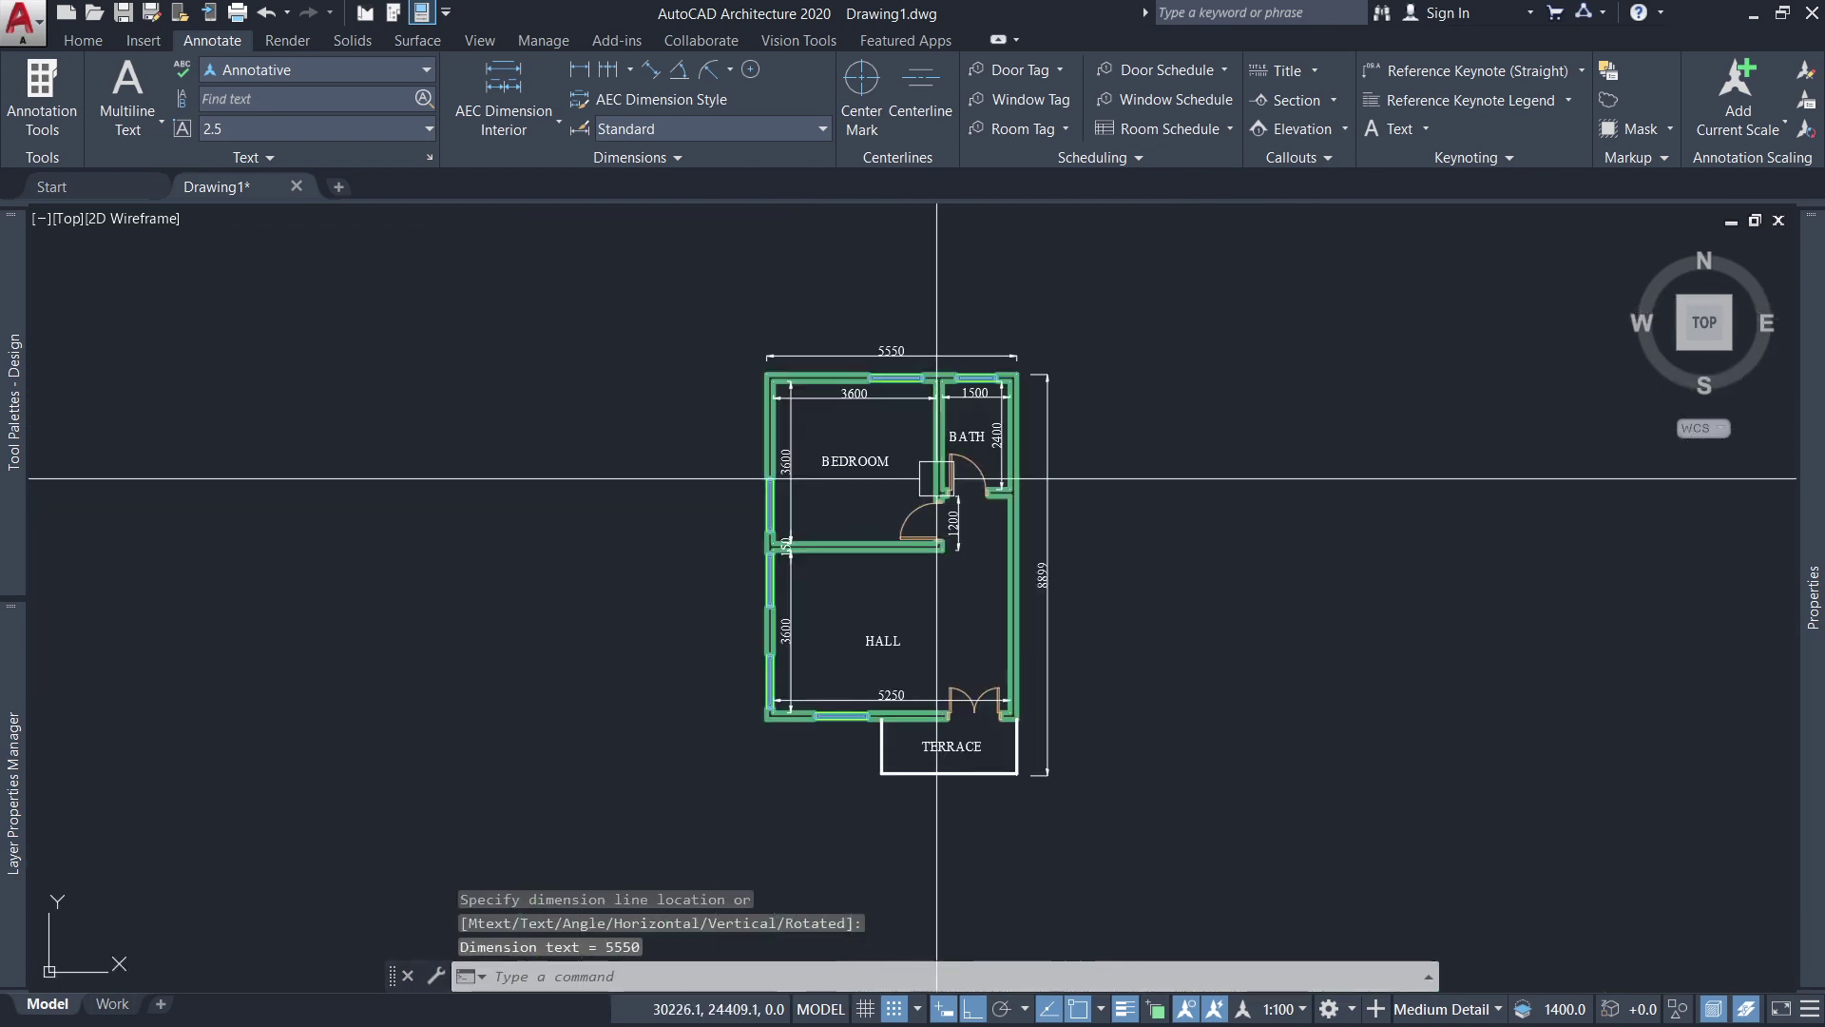
{"action": "scroll", "coordinate": [826, 591], "scroll_direction": "up", "scroll_amount": 2}
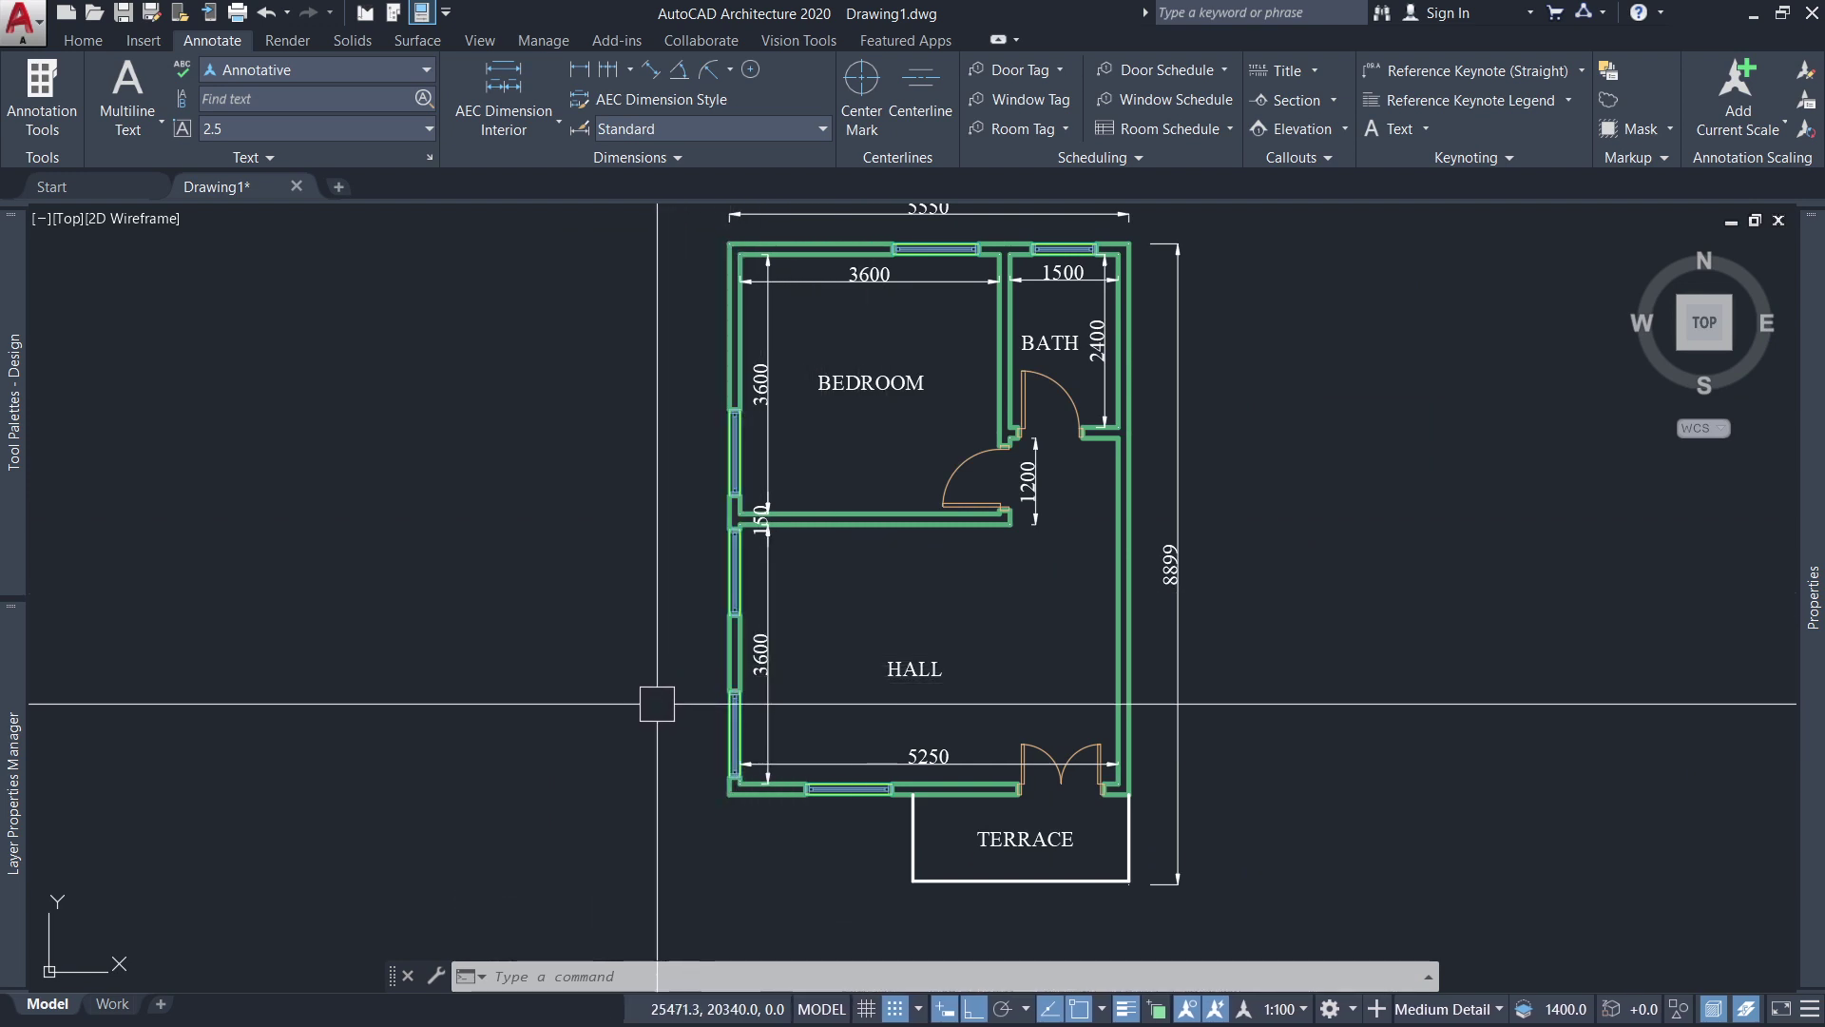
{"action": "scroll", "coordinate": [751, 715], "scroll_direction": "down", "scroll_amount": 2}
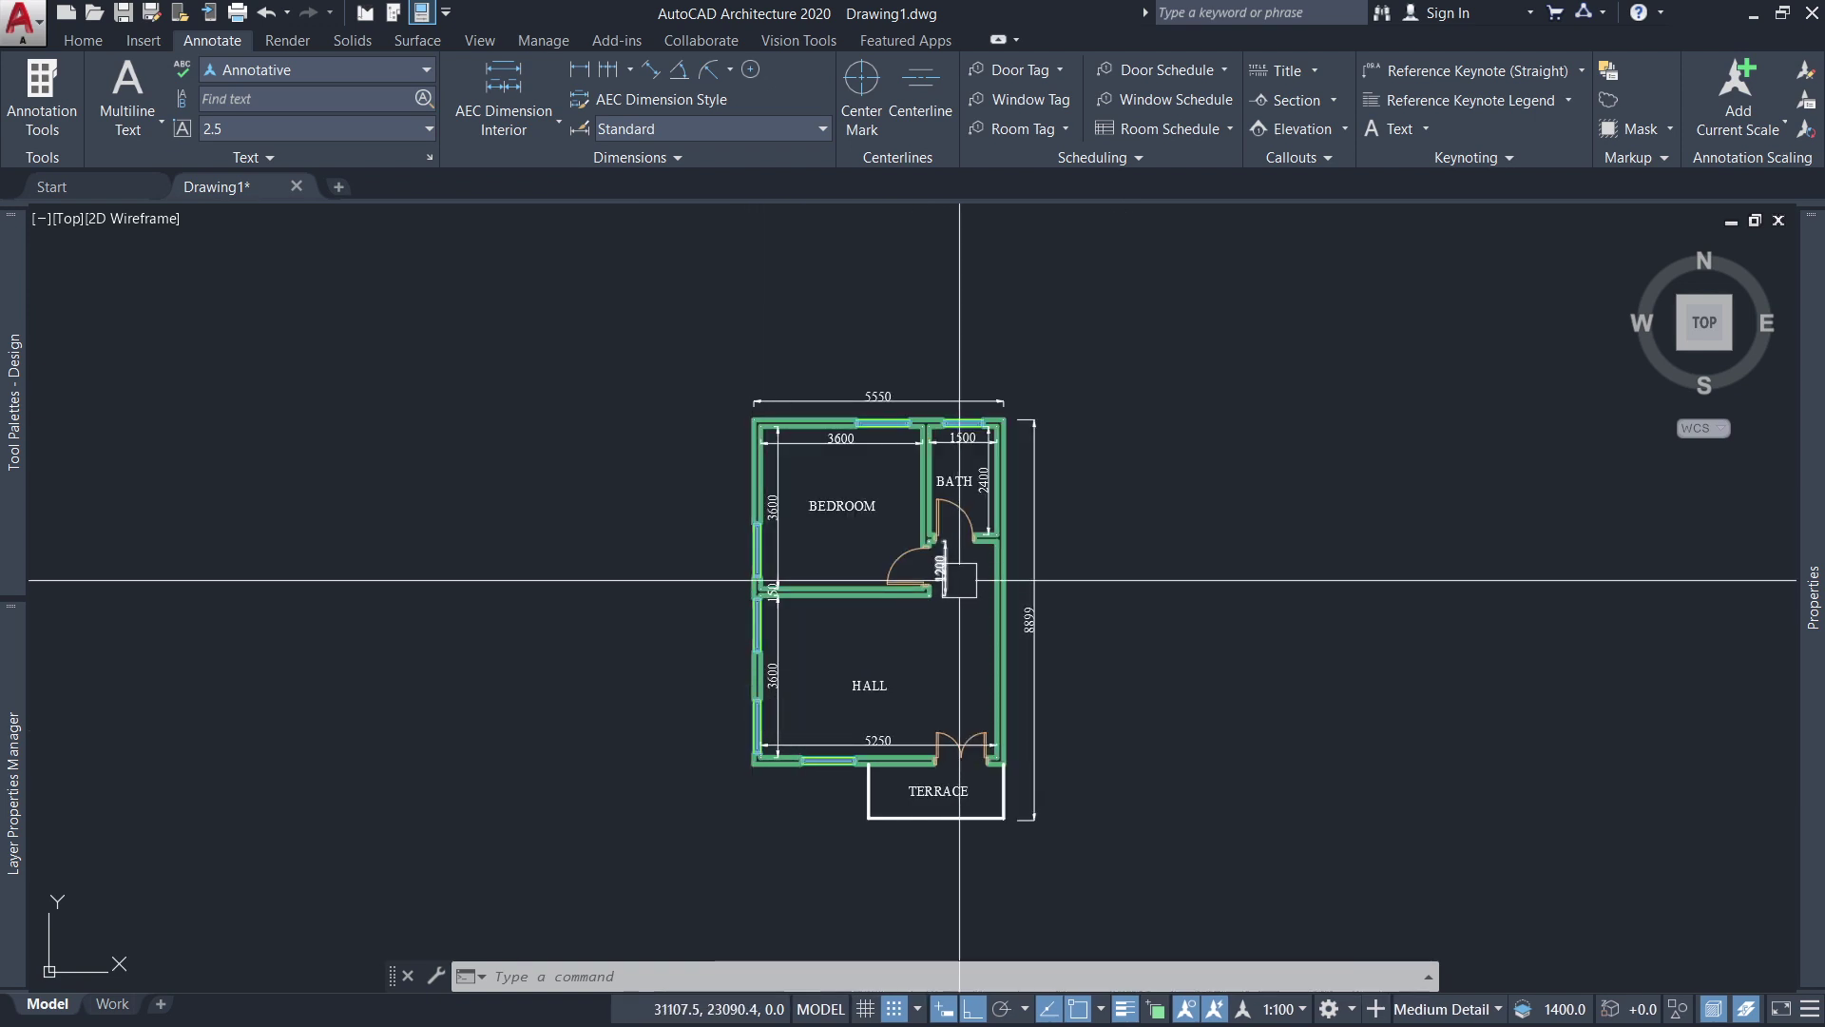
{"action": "scroll", "coordinate": [960, 594], "scroll_direction": "up", "scroll_amount": 2}
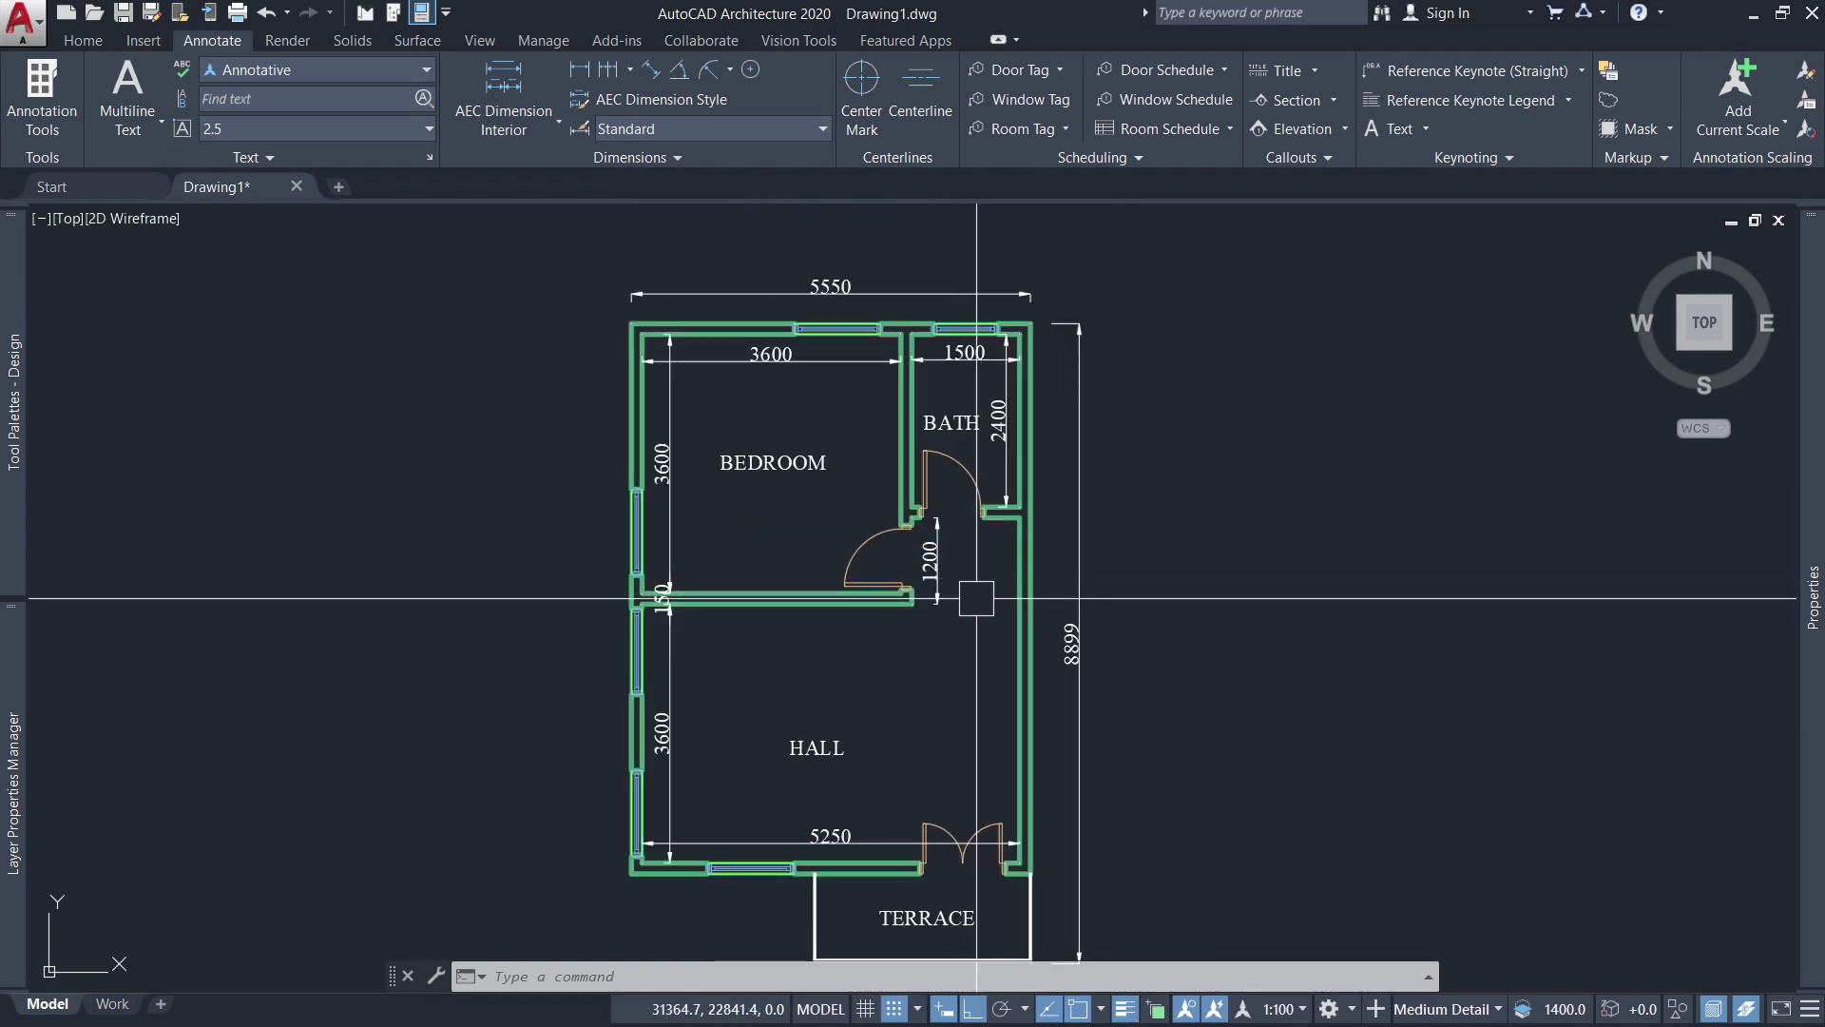